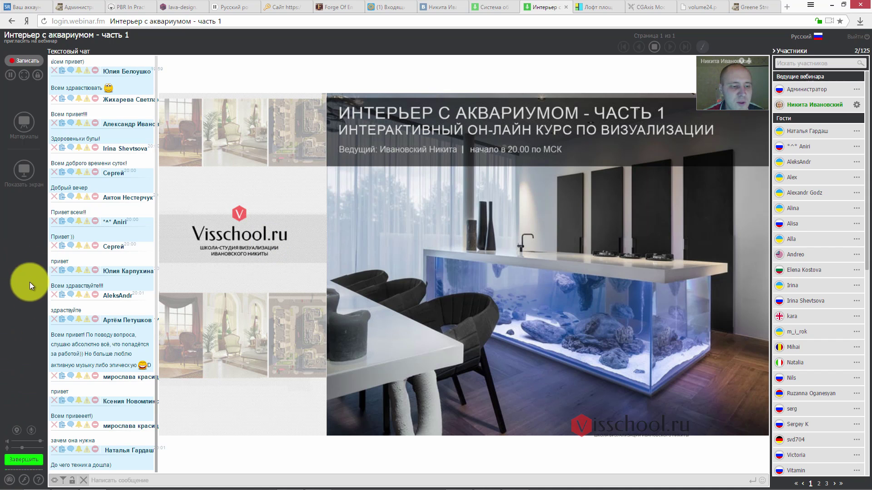
- Start the Webinar.fm screen share and switch to the Photoshop MAIN_refs.jpg reference collage
click(24, 172)
click(406, 272)
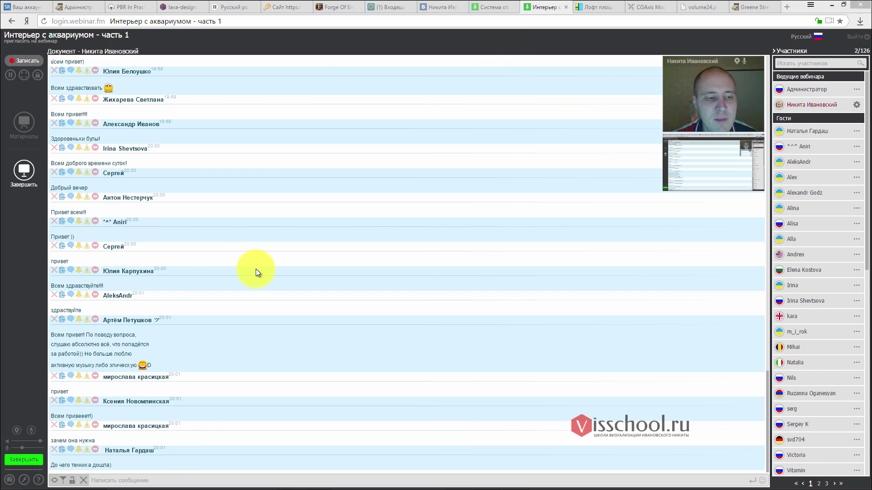
key(alt+Tab)
key(Escape)
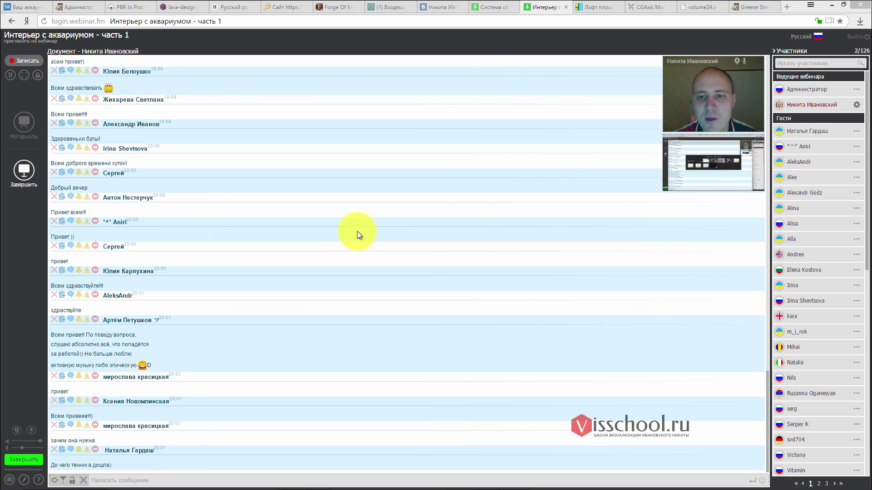
key(alt+Tab)
drag(389, 195, 414, 191)
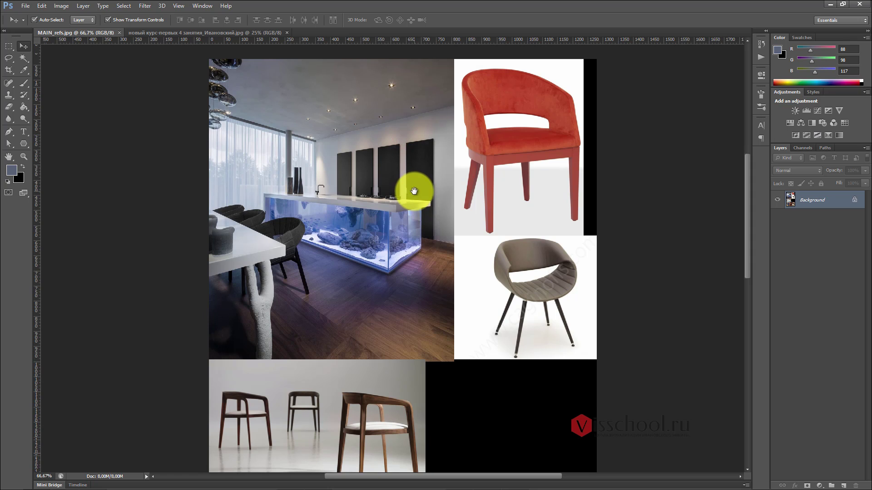
click(176, 33)
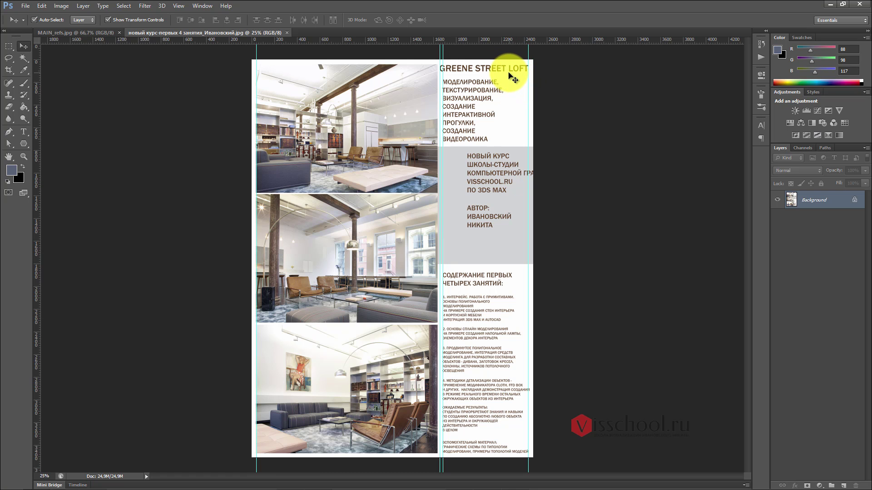
ctrl+click(393, 122)
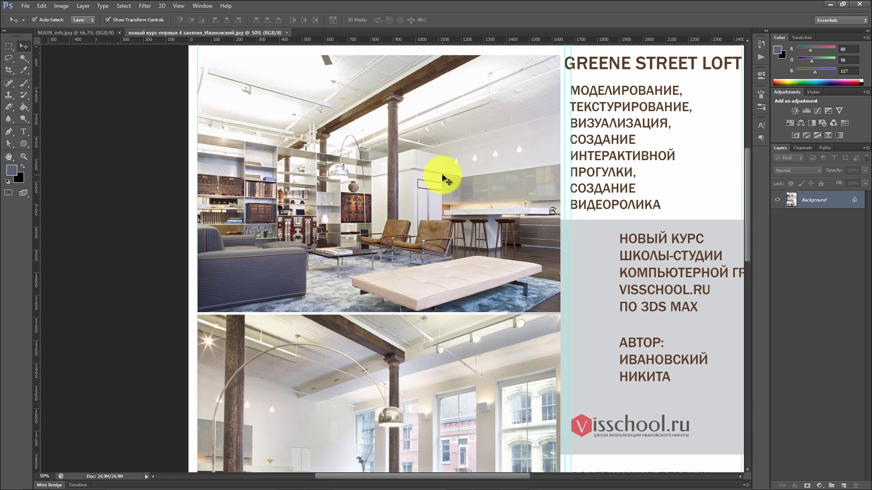
scroll(463, 187, down, 10)
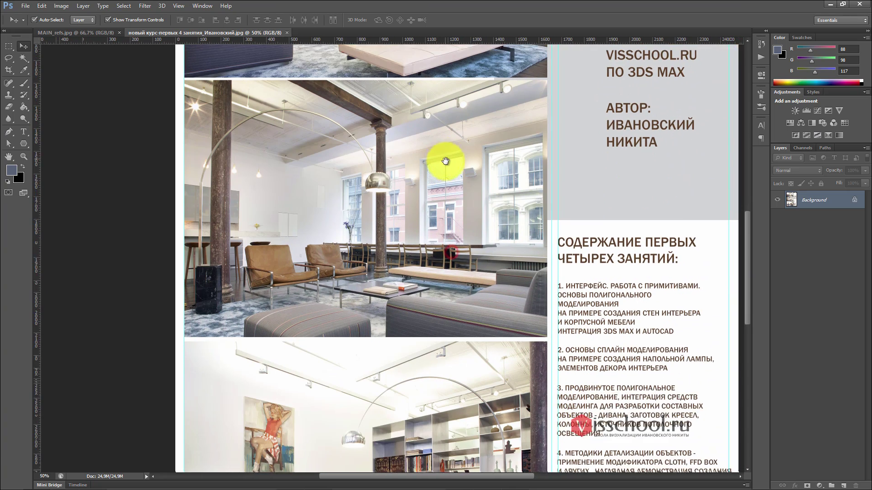
scroll(445, 161, up, 6)
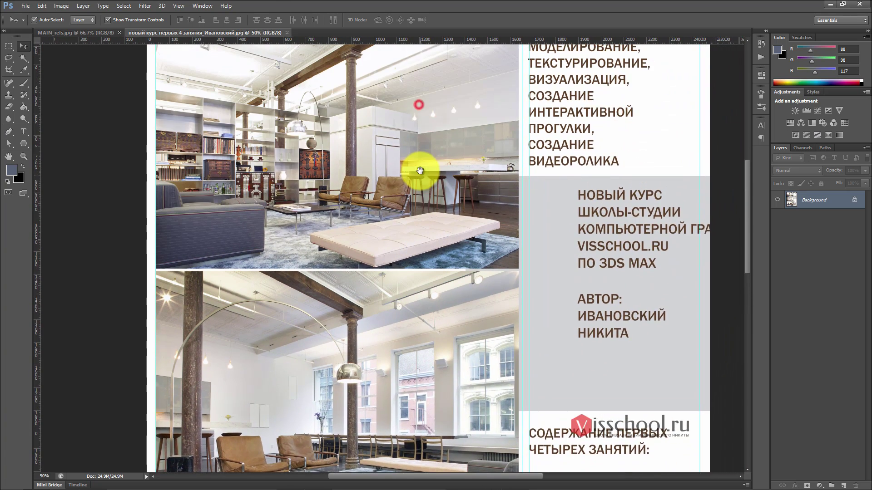
drag(419, 170, 440, 253)
drag(405, 175, 412, 165)
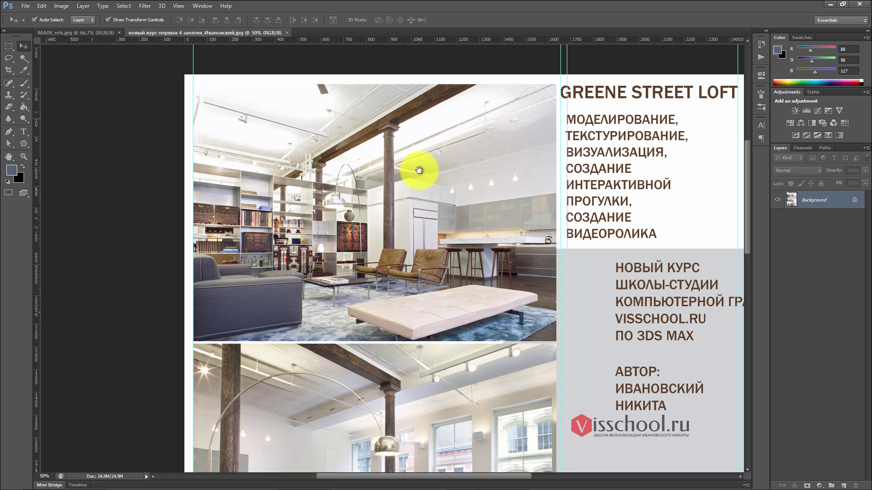
click(108, 37)
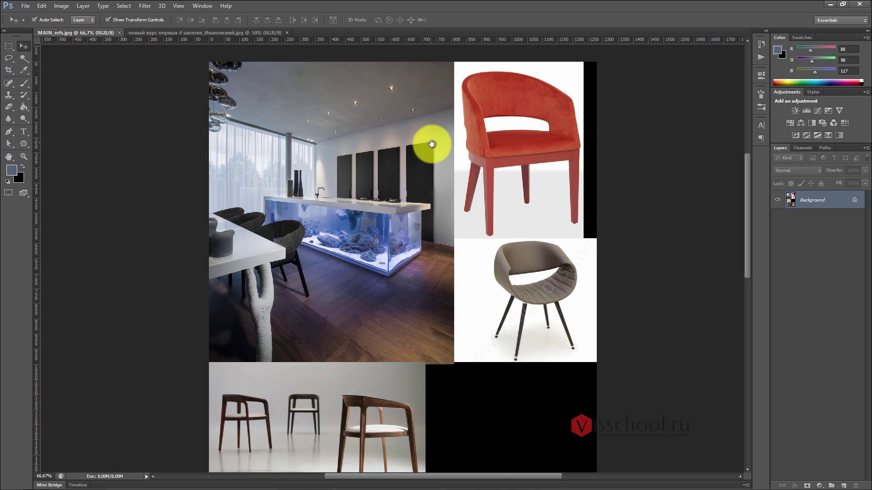
key(ctrl+plus)
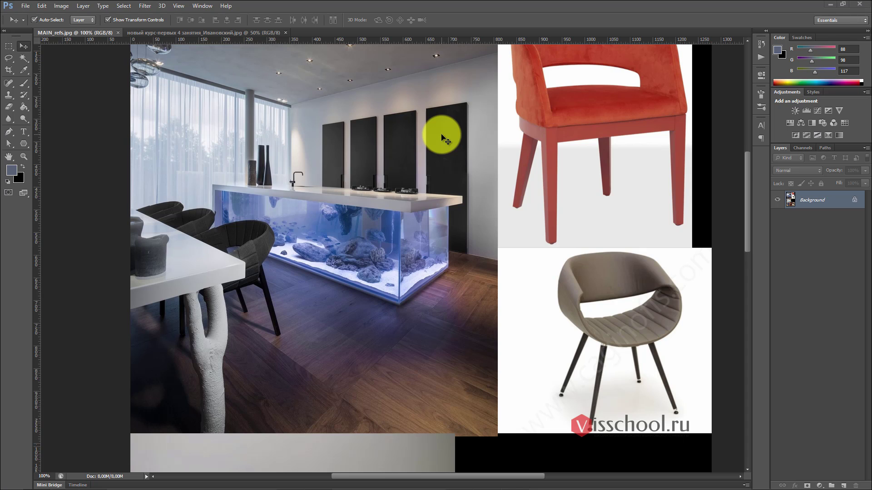
key(alt+Tab)
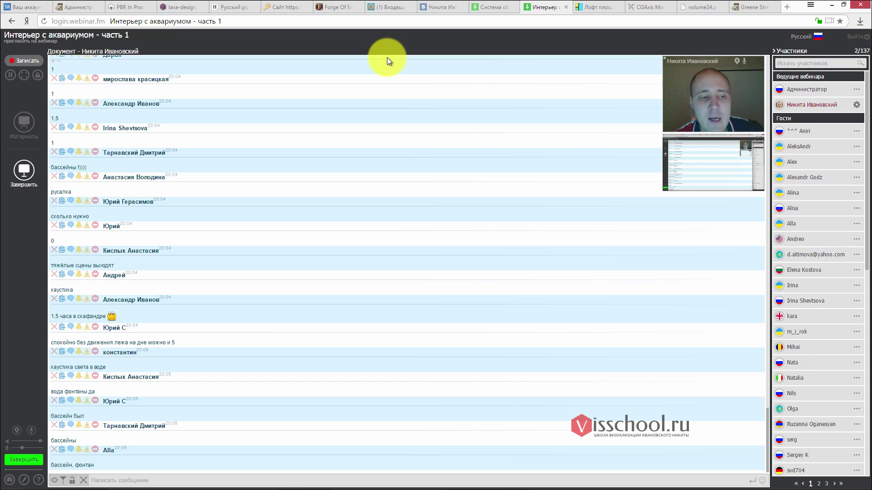
mouse_move(117, 479)
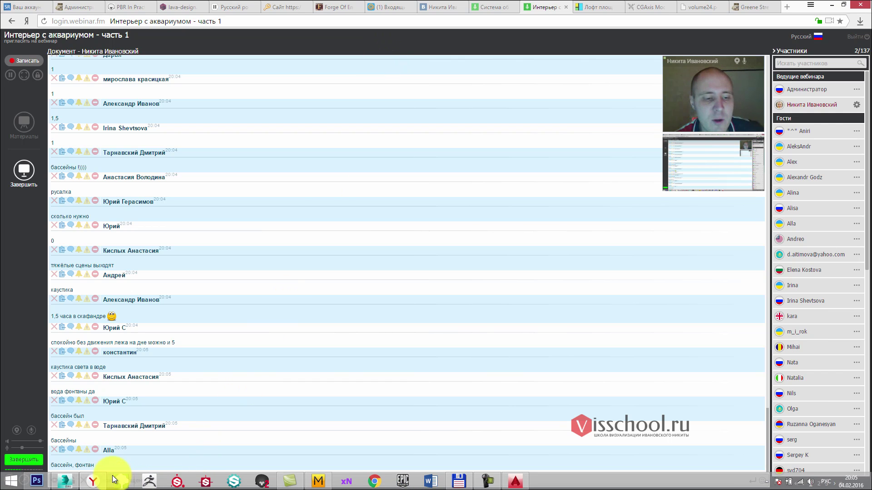
click(37, 480)
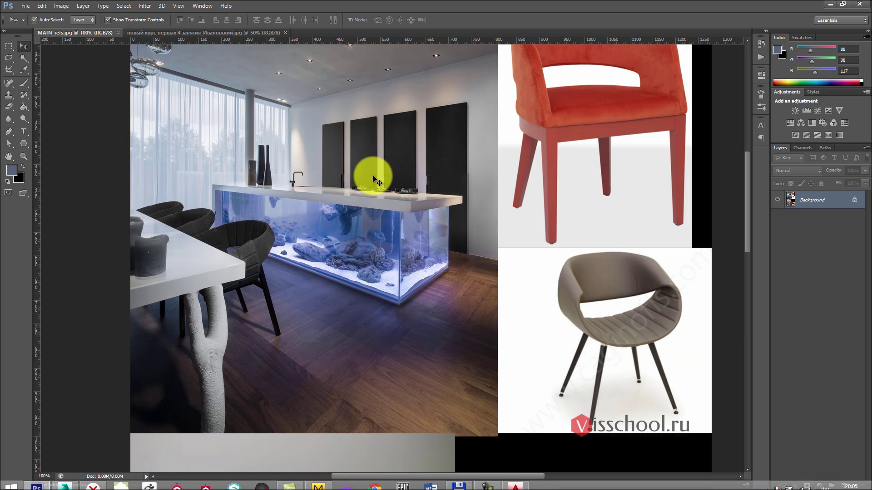
scroll(370, 179, up, 2)
scroll(368, 178, up, 1)
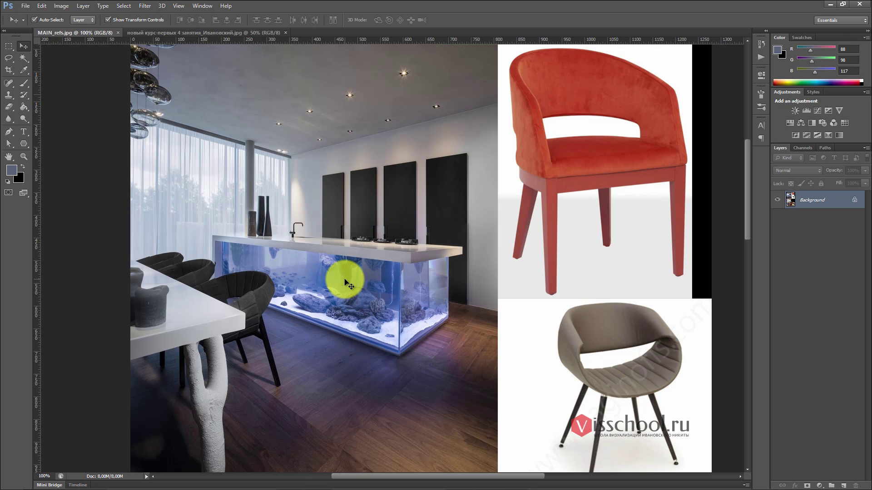
ctrl+click(330, 275)
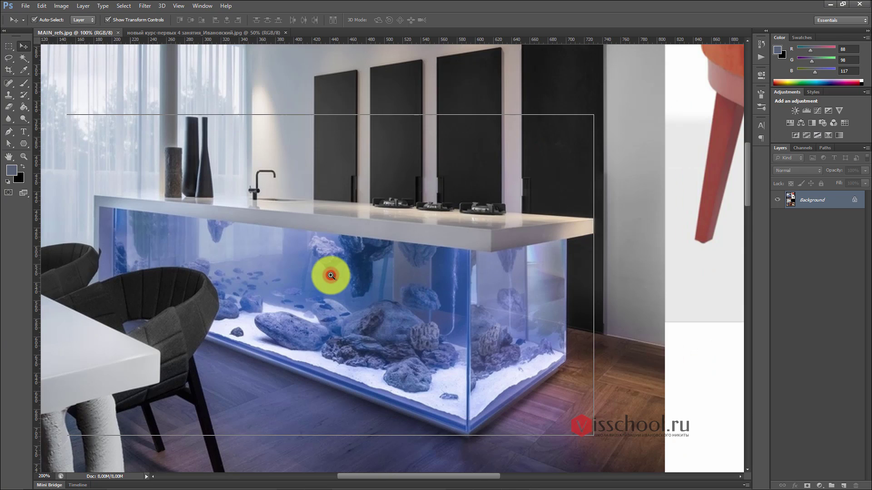
ctrl+click(331, 275)
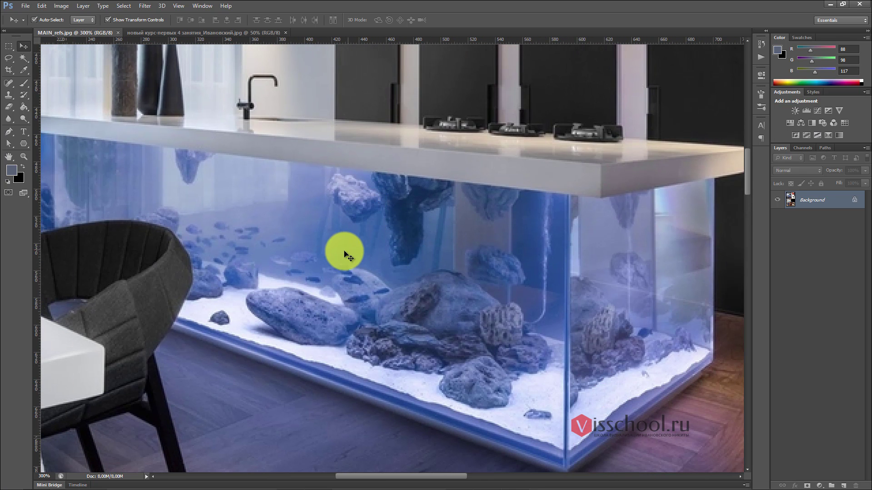
drag(331, 228, 346, 214)
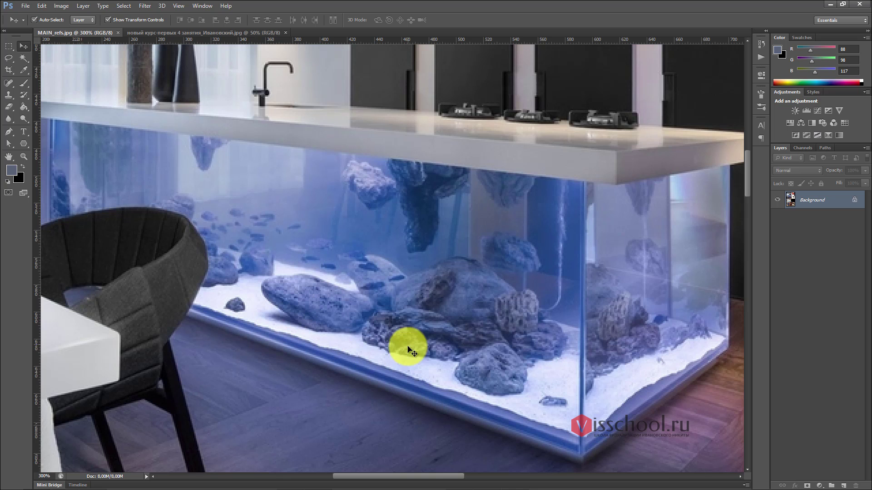
scroll(411, 338, down, 5)
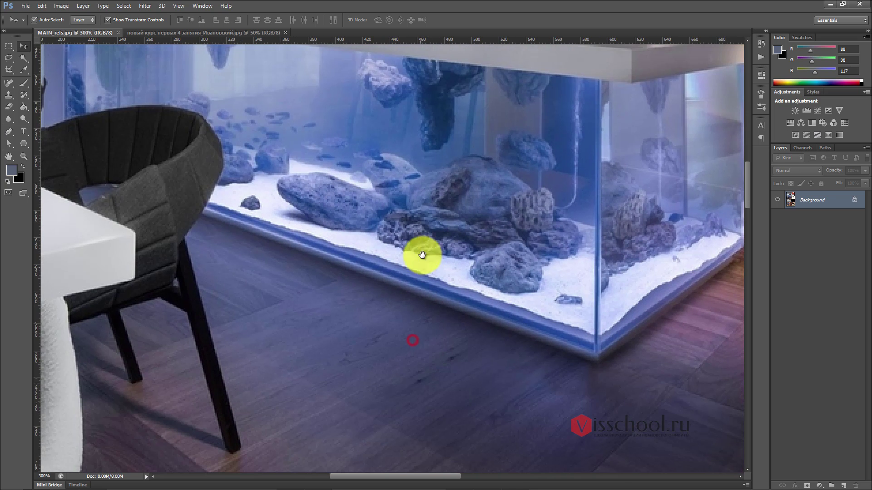
alt+scroll(414, 220, down, 3)
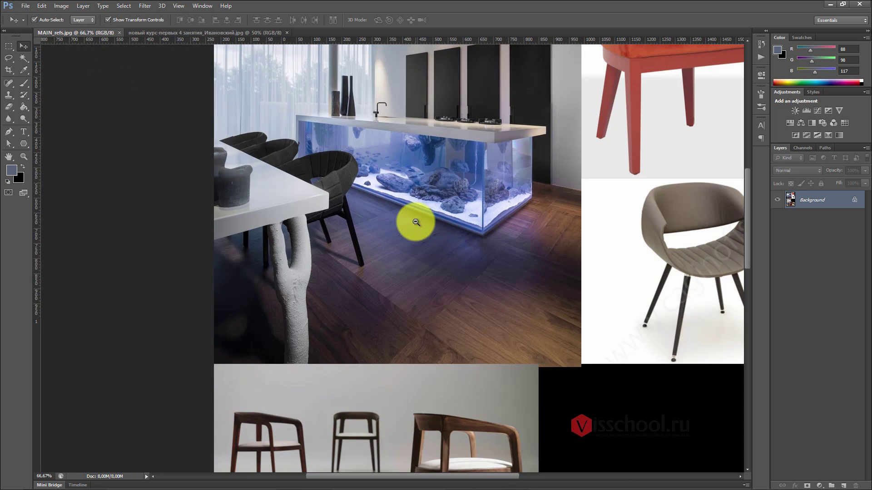
scroll(446, 188, up, 4)
scroll(396, 178, up, 2)
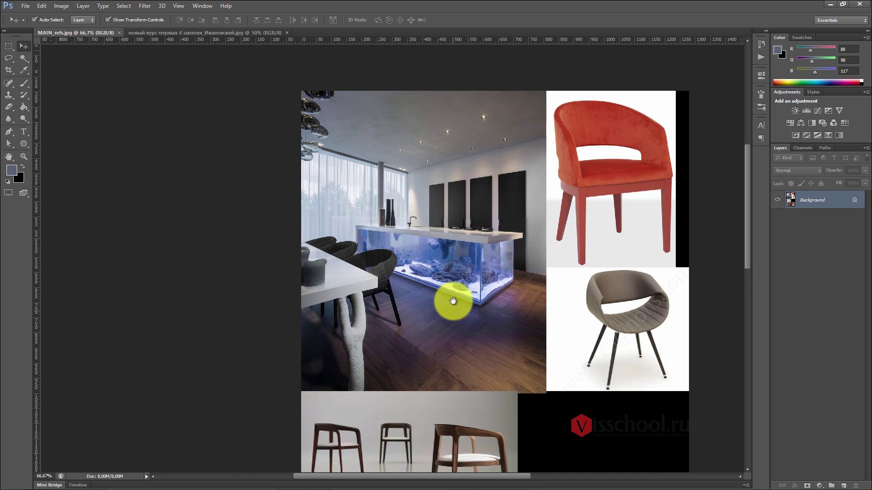
- Pan down the collage and circle the white sculptural table leg
drag(450, 304, 420, 178)
drag(413, 235, 419, 195)
alt+scroll(331, 165, up, 5)
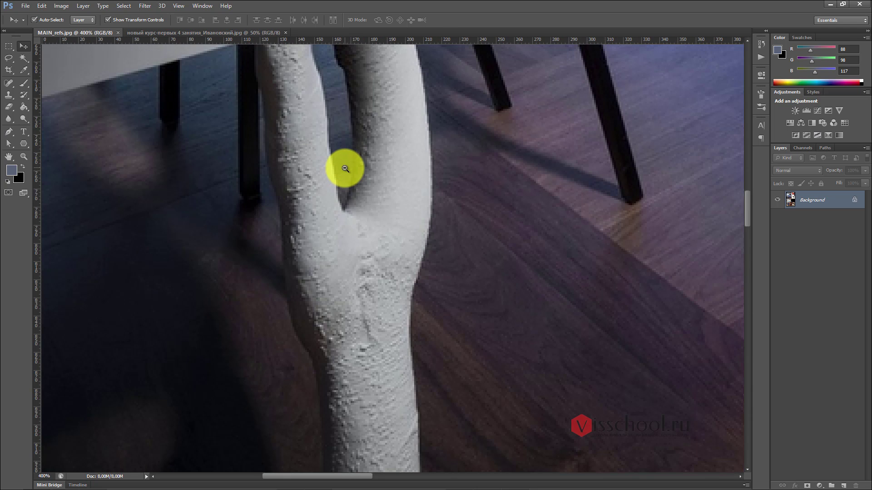
alt+scroll(345, 169, down, 1)
mouse_move(350, 66)
mouse_down()
mouse_move(295, 455)
mouse_move(396, 81)
mouse_up()
key(Escape)
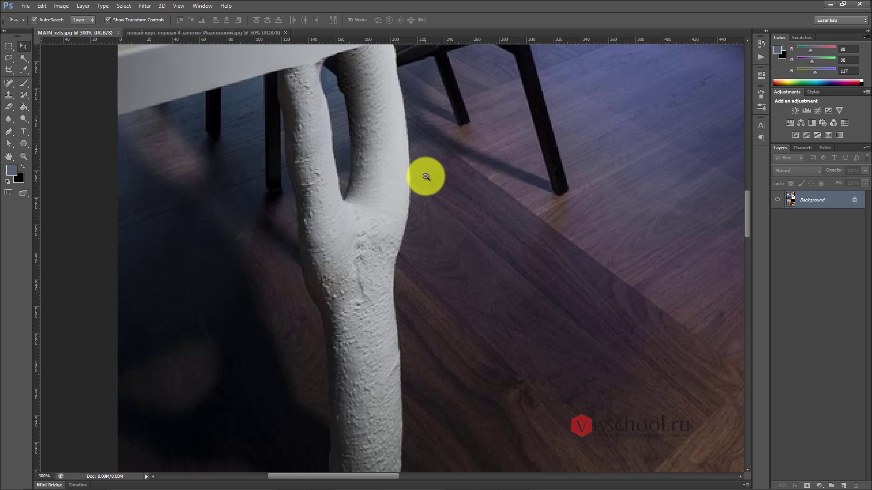
- Pan to the clay stump sculpture photo, then return to the webinar chat
alt+scroll(424, 178, down, 2)
alt+scroll(463, 295, down, 1)
mouse_move(444, 282)
mouse_down()
mouse_move(444, 238)
mouse_move(420, 189)
mouse_up()
alt+scroll(455, 218, up, 1)
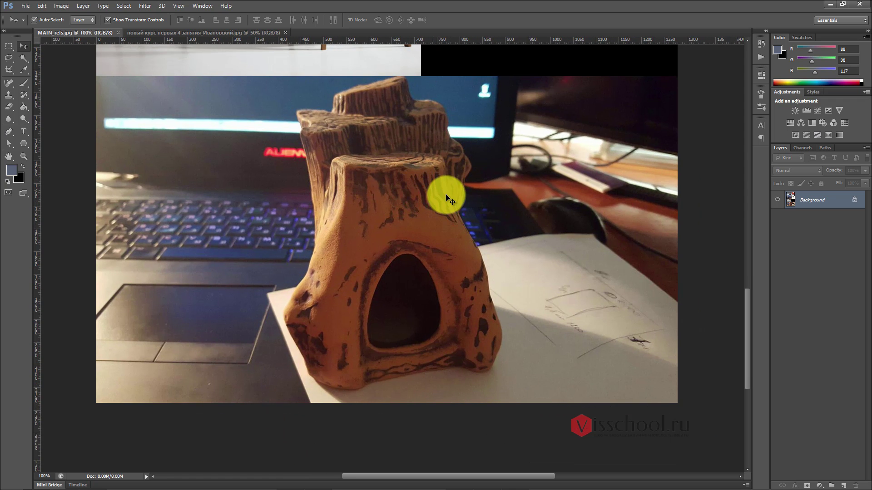
drag(403, 156, 414, 190)
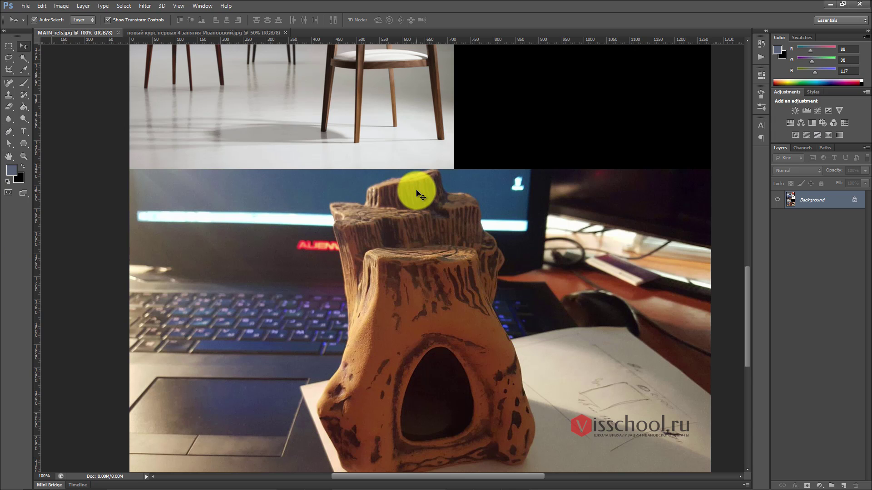
key(alt+Tab)
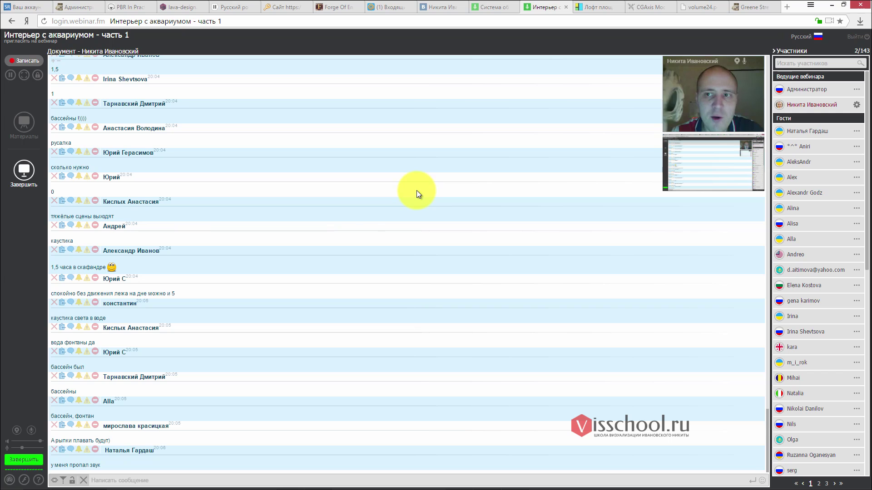
- Switch from the browser back to Photoshop showing the clay stump photo
key(alt+Tab)
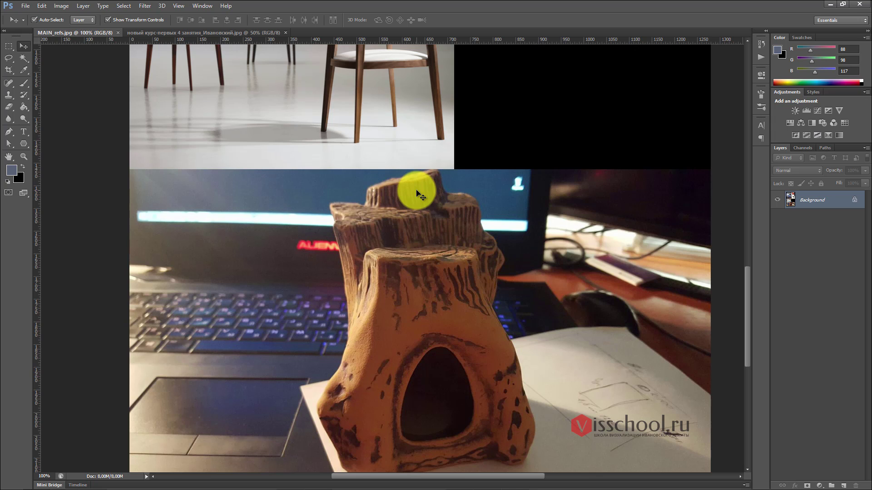
- Go to the browser and show the CGAxis Models Volume 24 Aquariums product page
key(alt+Tab)
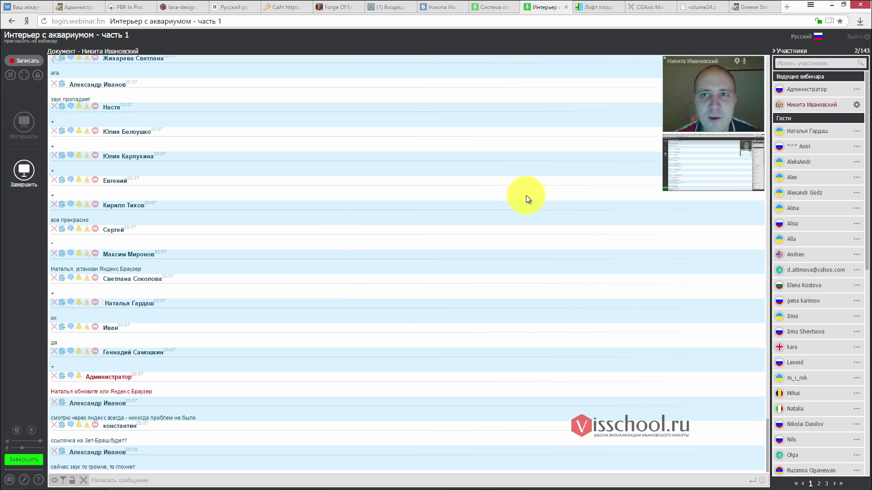
click(655, 6)
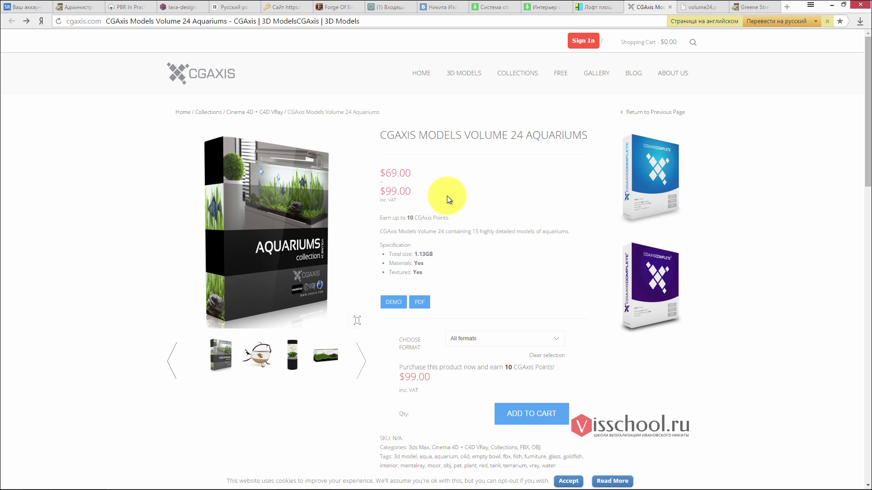
- Switch to the local volume24.pdf tab in the browser
click(691, 7)
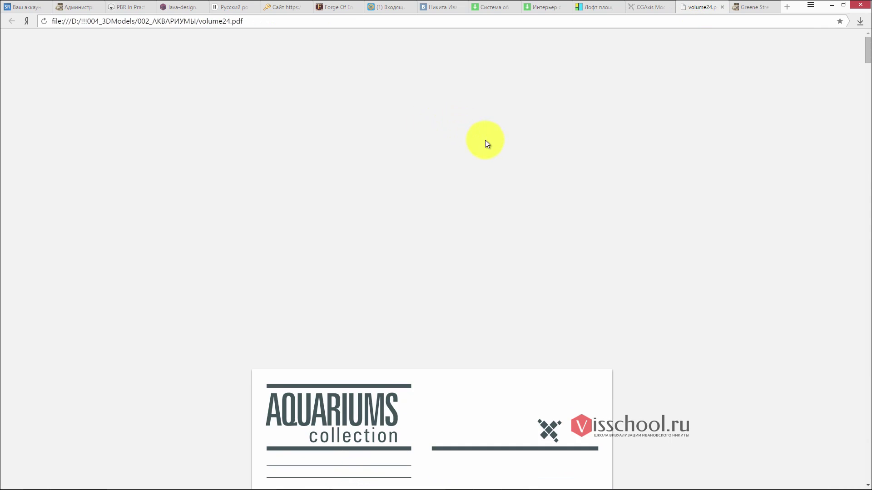
- Page through the volume24.pdf aquarium catalogue past entry 008, the goldfish bowl on a wire stand
scroll(482, 132, down, 1)
scroll(482, 131, down, 4)
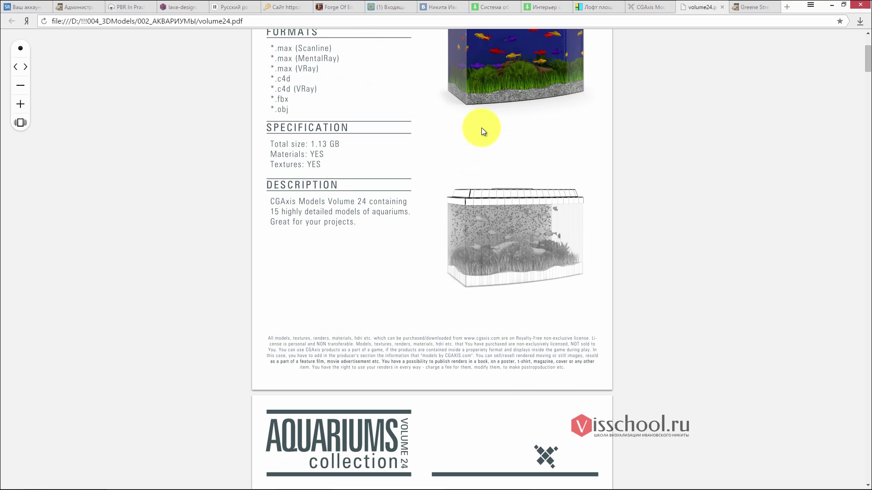
scroll(482, 128, down, 2)
scroll(480, 131, down, 8)
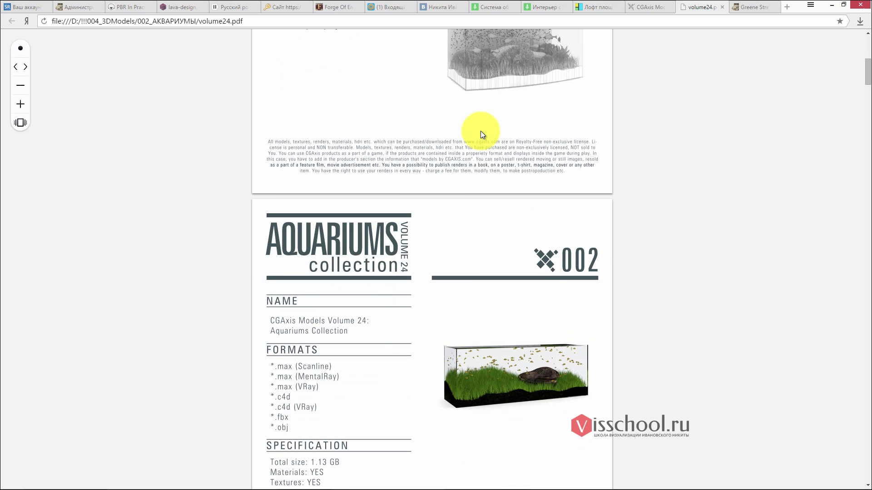
drag(867, 81, 857, 184)
scroll(577, 145, up, 4)
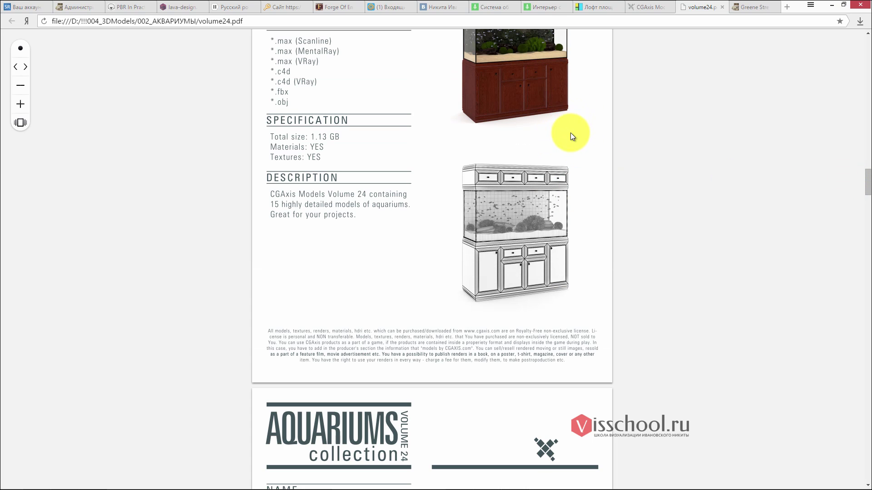
scroll(571, 133, down, 5)
drag(858, 184, 860, 254)
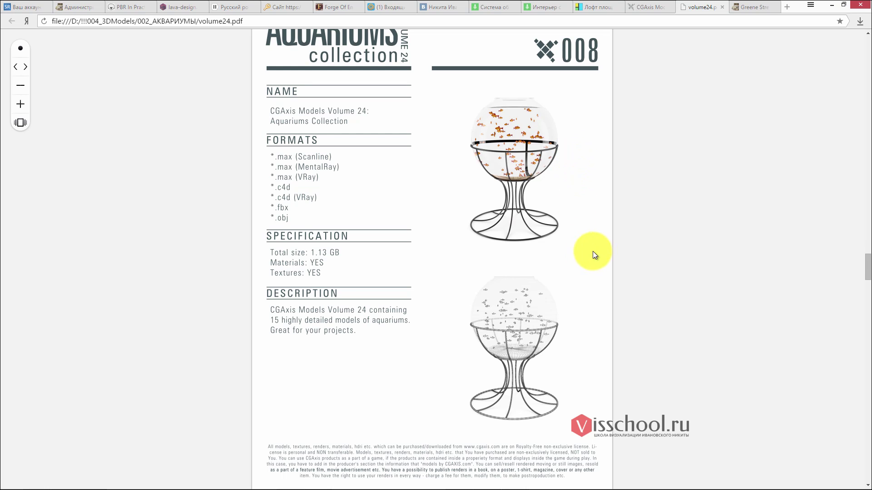
drag(862, 263, 837, 374)
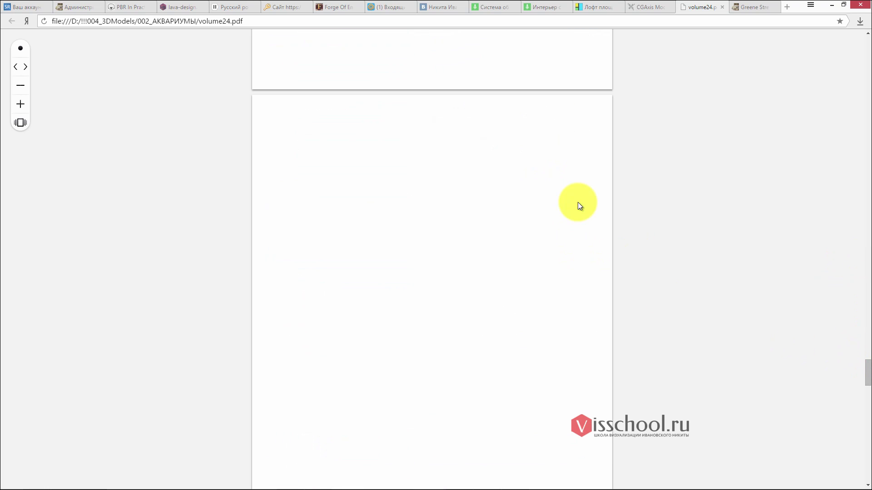
- Return to the 'Интерьер с аквариумом' webinar chat tab
click(541, 9)
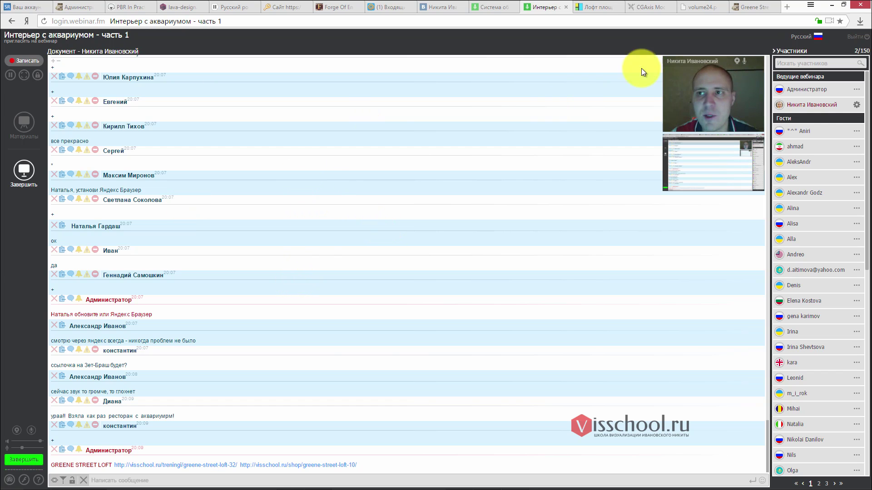
- Move the browser aside, pan MAIN_refs.jpg to the aquarium kitchen image, and launch Adobe Bridge
click(841, 4)
drag(456, 82, 871, 45)
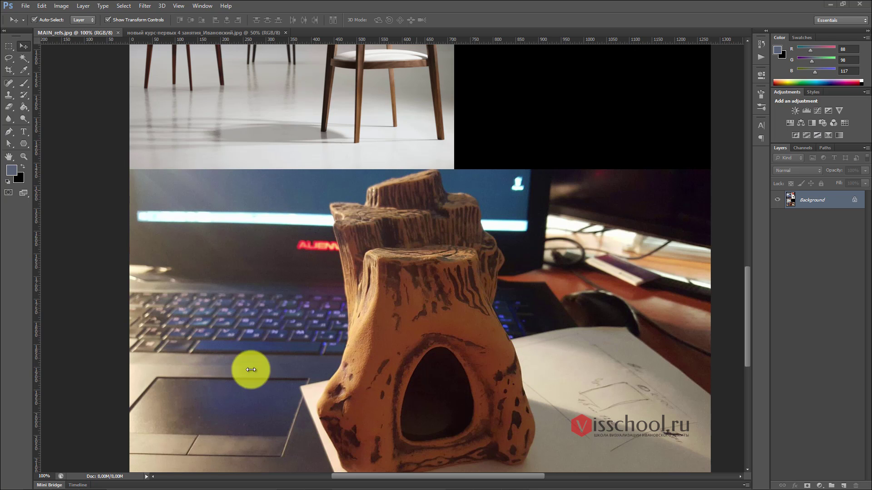
drag(414, 226, 437, 341)
mouse_move(462, 252)
mouse_down()
mouse_move(416, 259)
mouse_move(461, 267)
mouse_up()
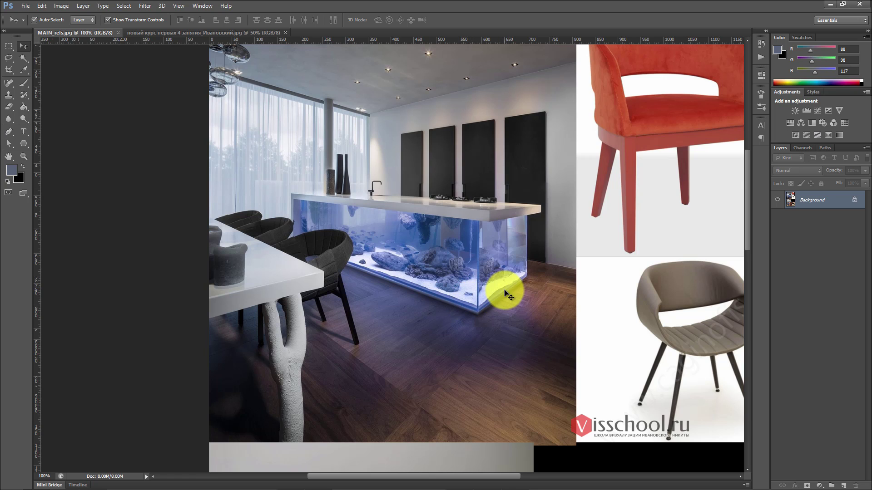
scroll(424, 200, up, 1)
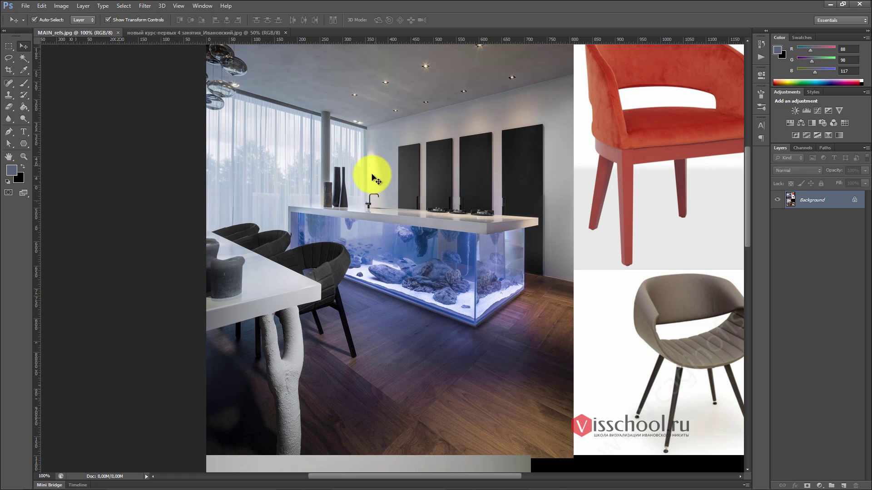
click(453, 191)
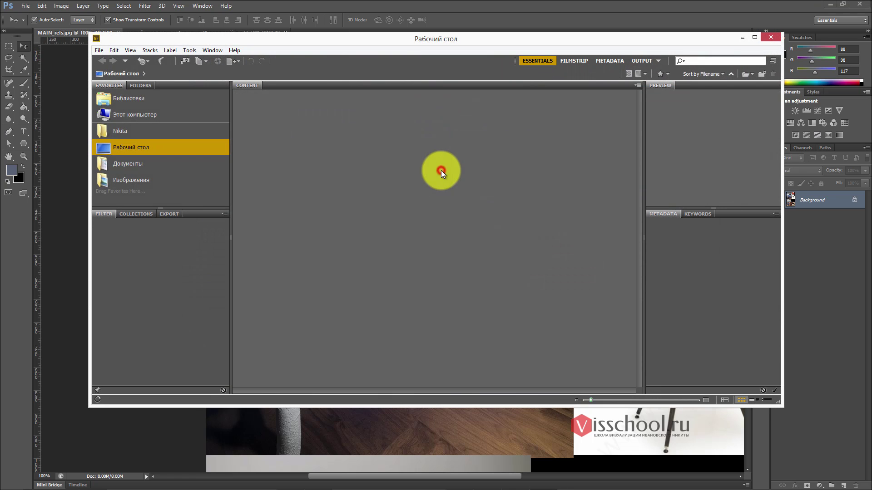
- Close Adobe Bridge and browse to the refs folder in Photoshop's Open dialog
click(767, 40)
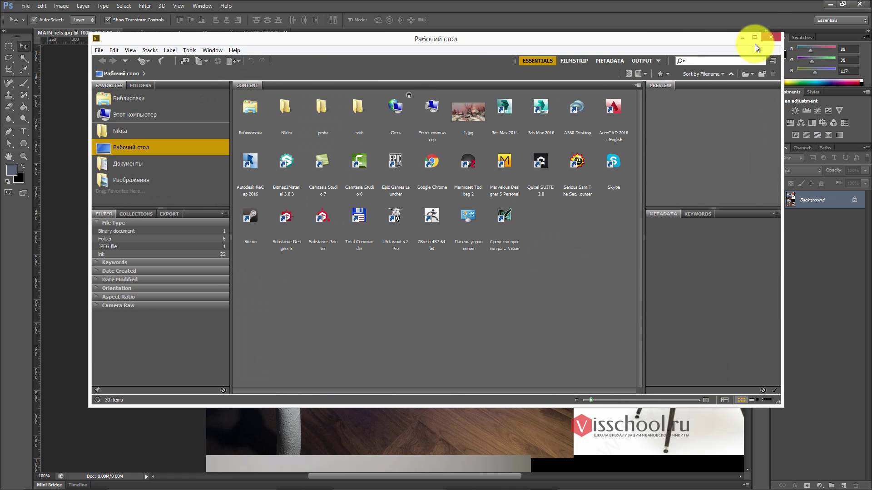
click(771, 37)
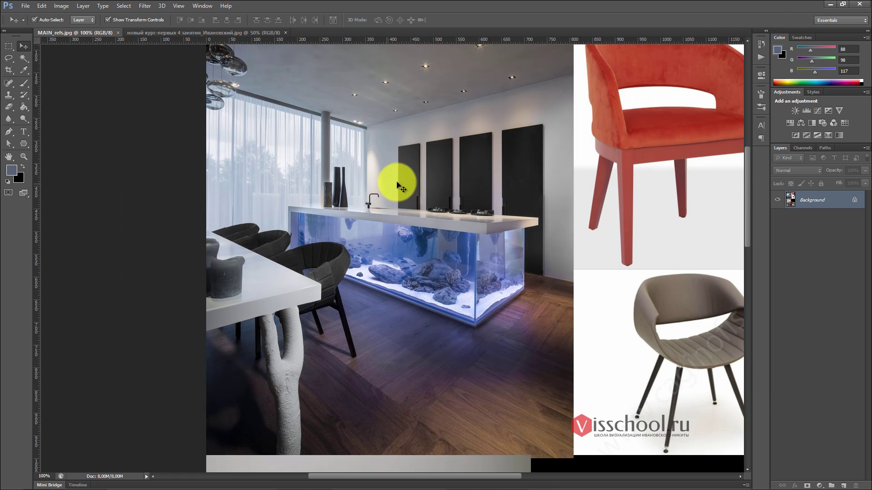
click(25, 5)
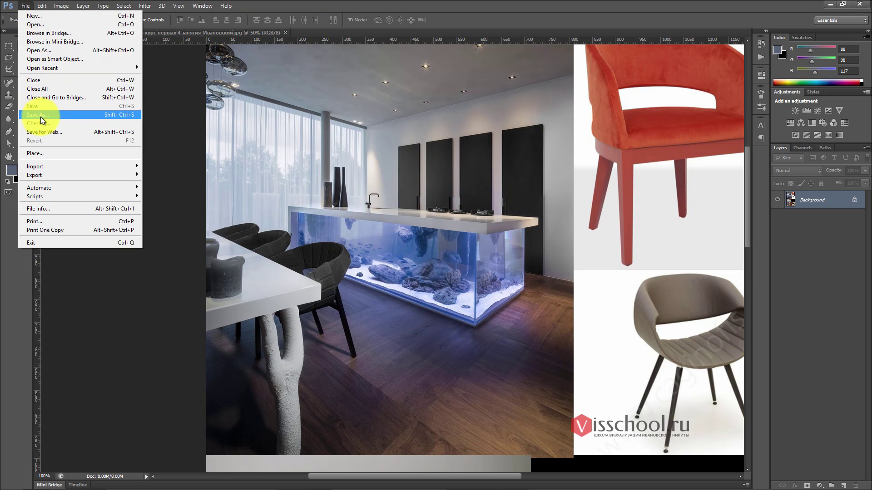
click(37, 24)
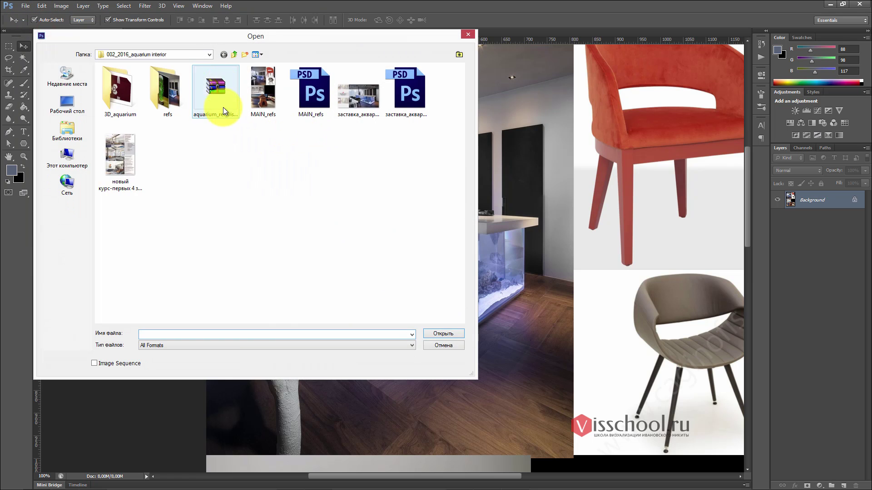
drag(262, 38, 380, 48)
double_click(284, 98)
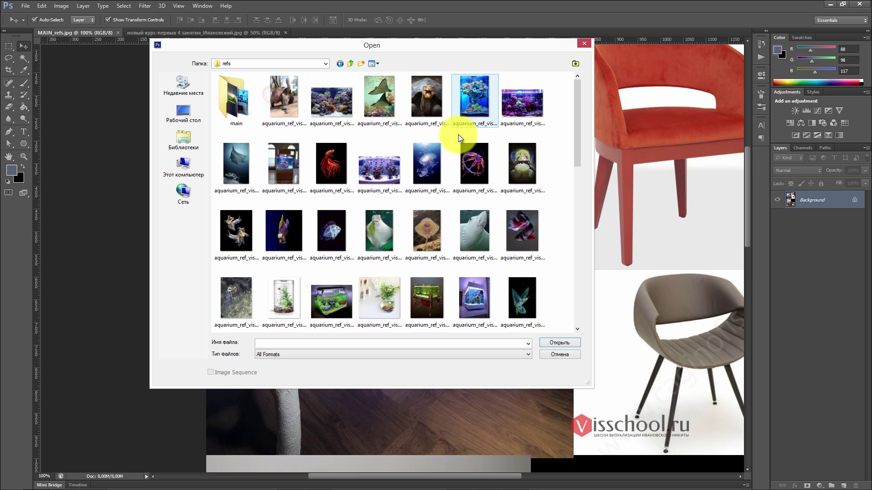
- Open the pufferfish photo aquarium_ref_visschool_48.jpg, zoom in and out, then close it
drag(575, 120, 557, 246)
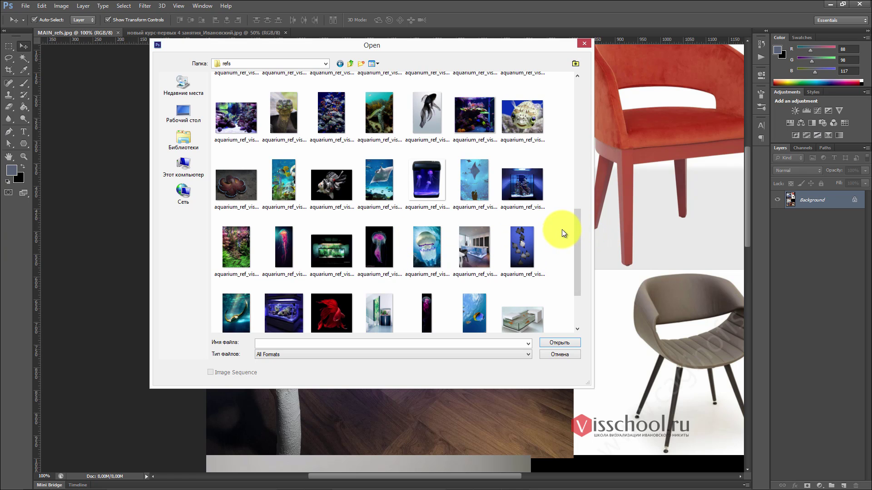
double_click(526, 115)
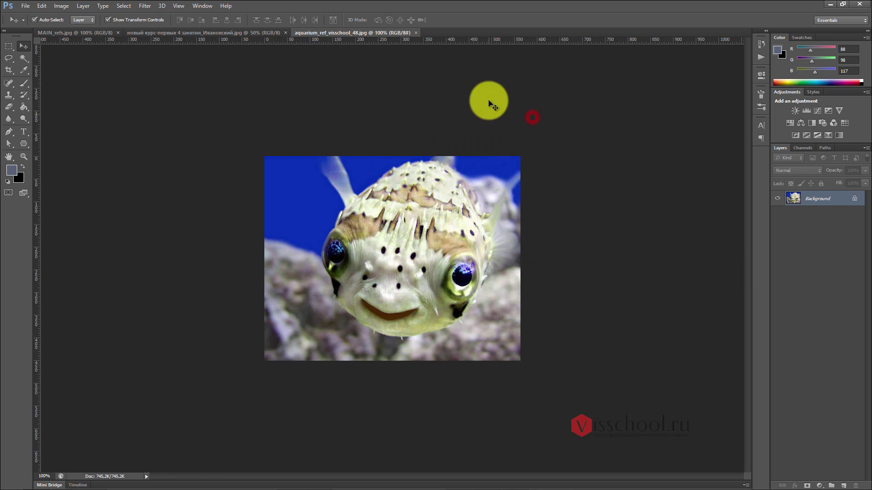
key(ctrl+plus)
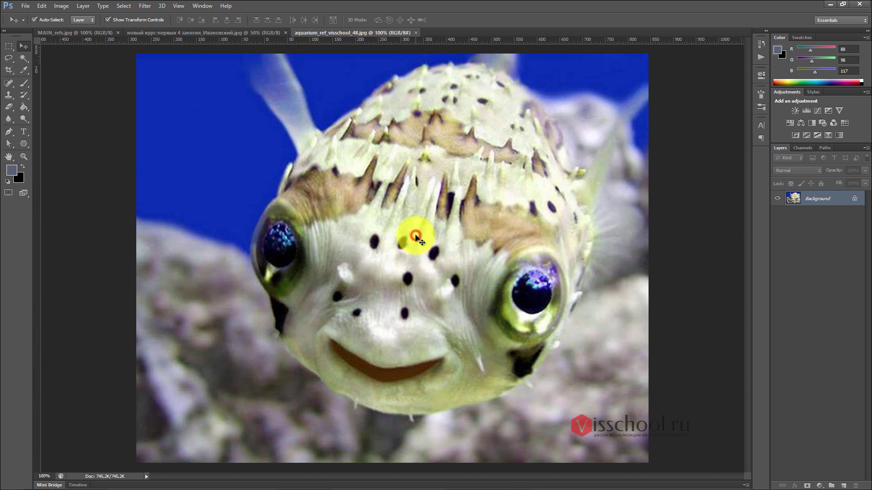
key(ctrl+minus)
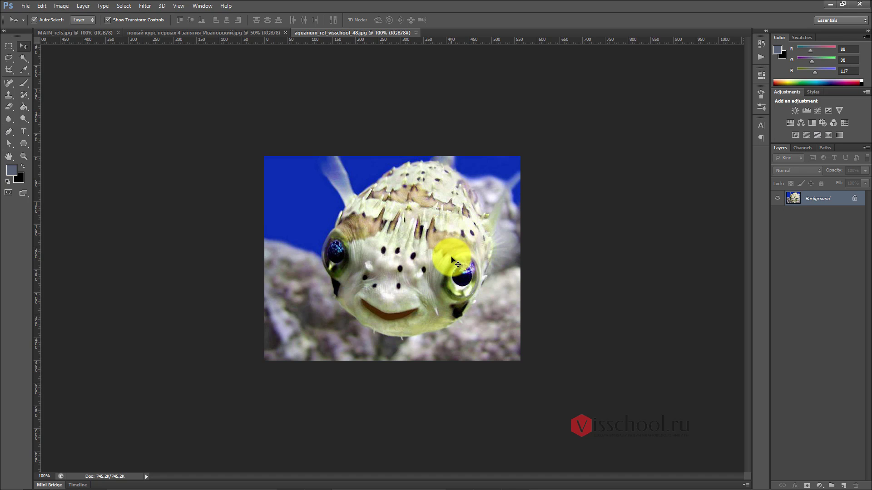
key(ctrl+w)
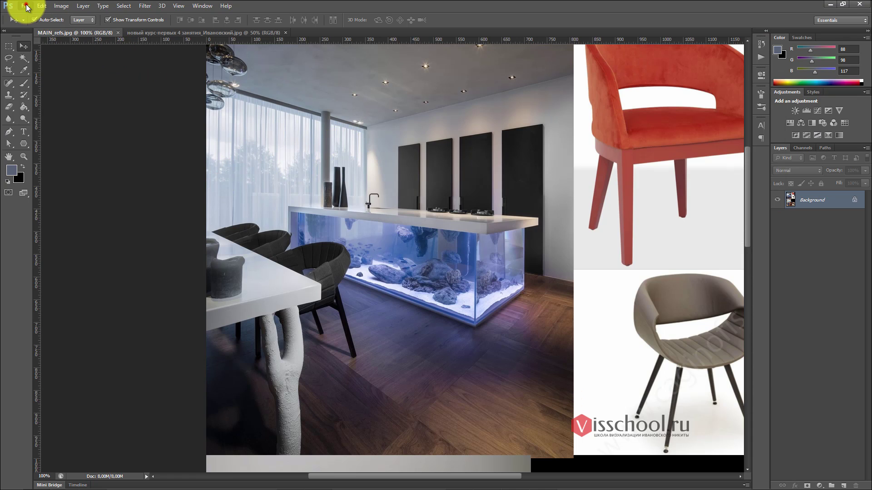
- Open the tortoise reference aquarium_ref_visschool_43 from refs, then close it
click(26, 6)
click(45, 23)
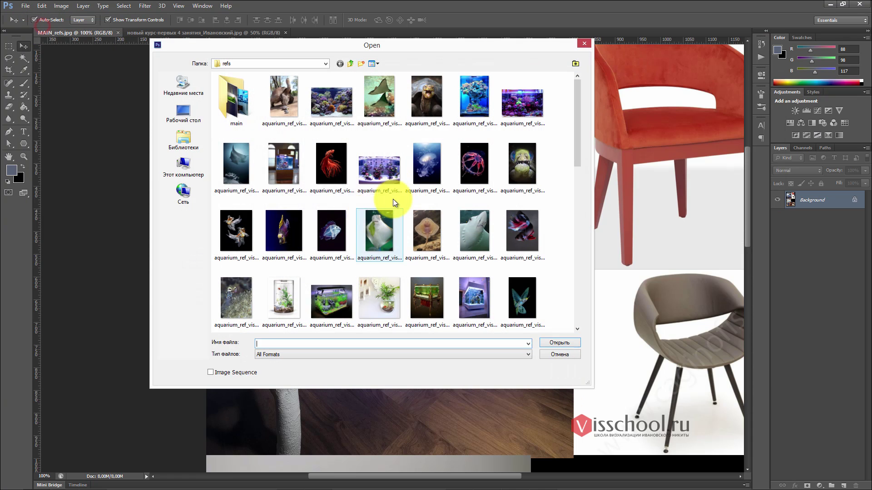
click(290, 99)
click(285, 225)
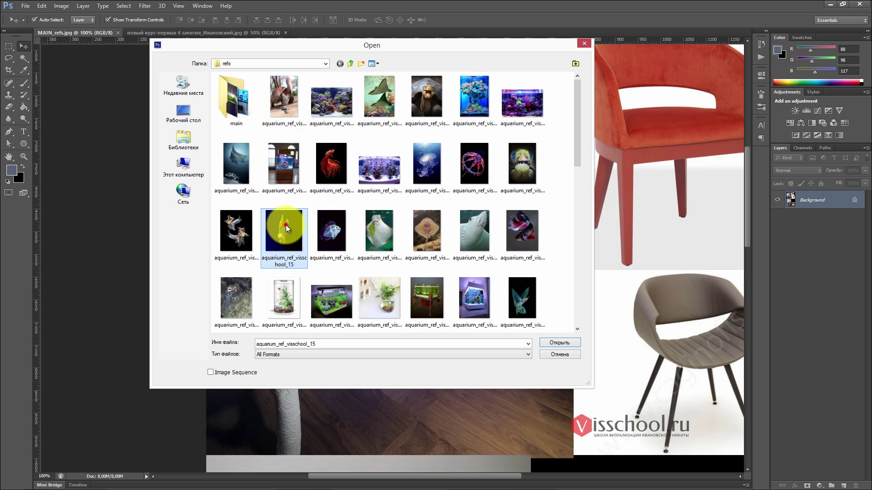
click(435, 235)
scroll(443, 230, down, 2)
scroll(497, 237, down, 3)
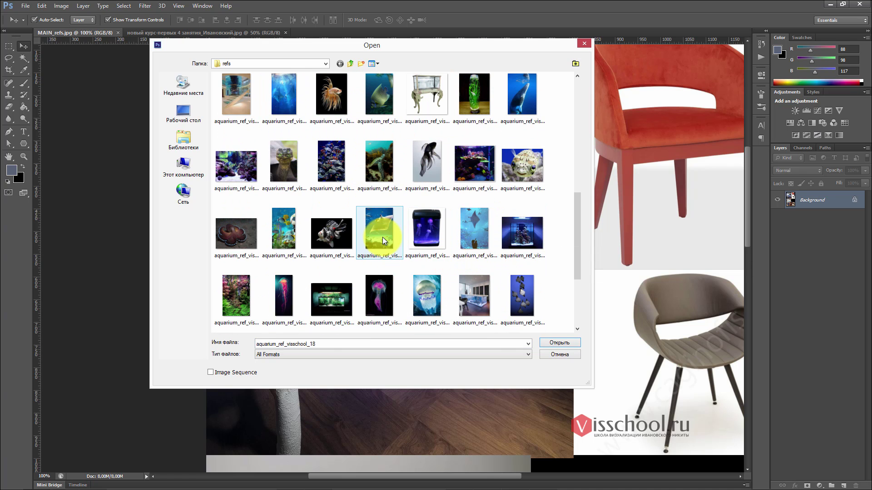
double_click(287, 154)
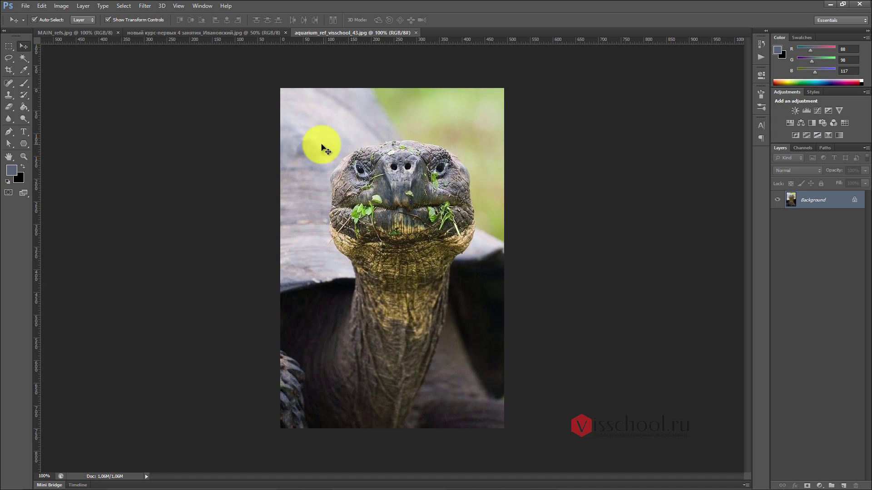
key(ctrl+w)
- Open and close the jellyfish photo aquarium_ref_visschool_60.jpg, then bring up File > Open again
key(ctrl+o)
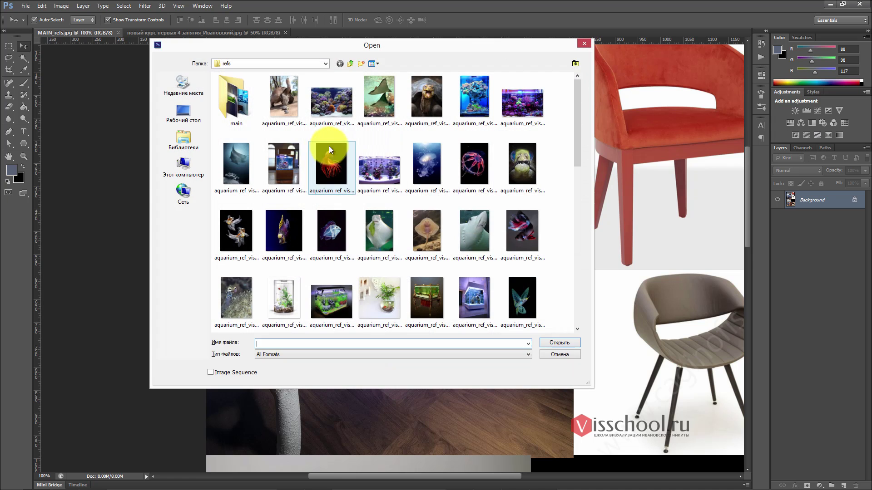
drag(577, 130, 558, 259)
double_click(418, 208)
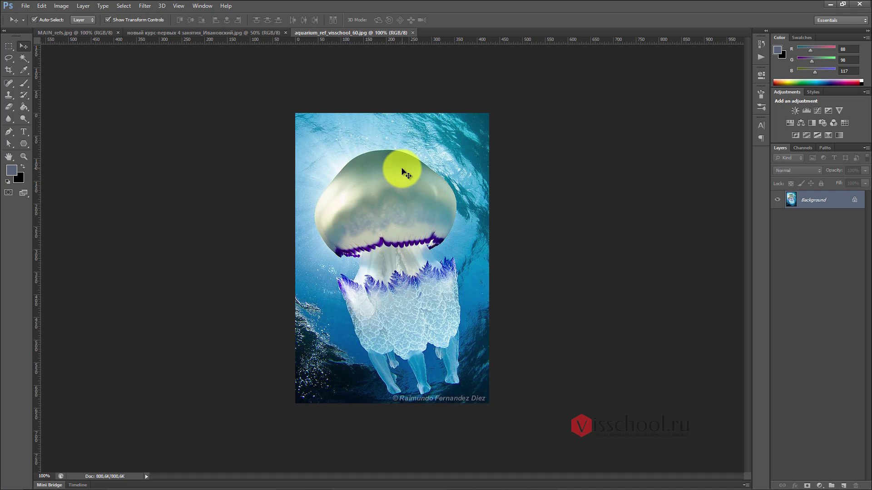
key(ctrl+w)
click(25, 5)
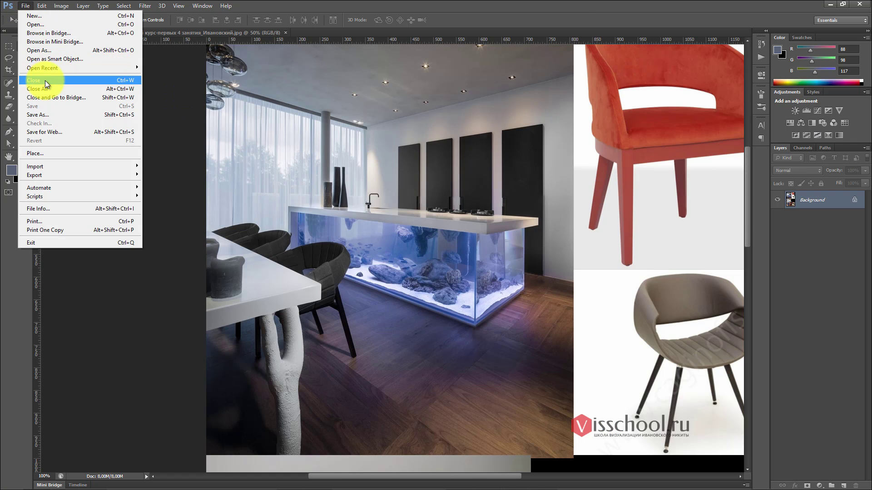
click(36, 24)
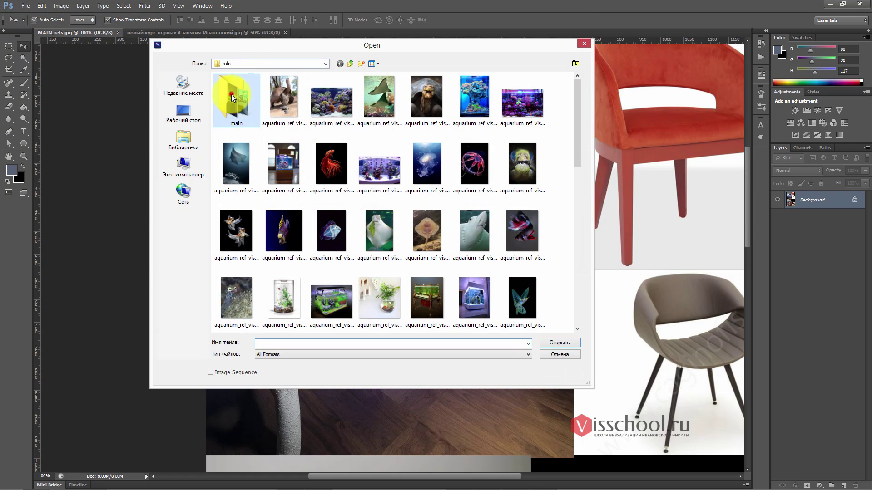
- Open the aquarium kitchen photo from the references folder and check its pixel dimensions
double_click(231, 94)
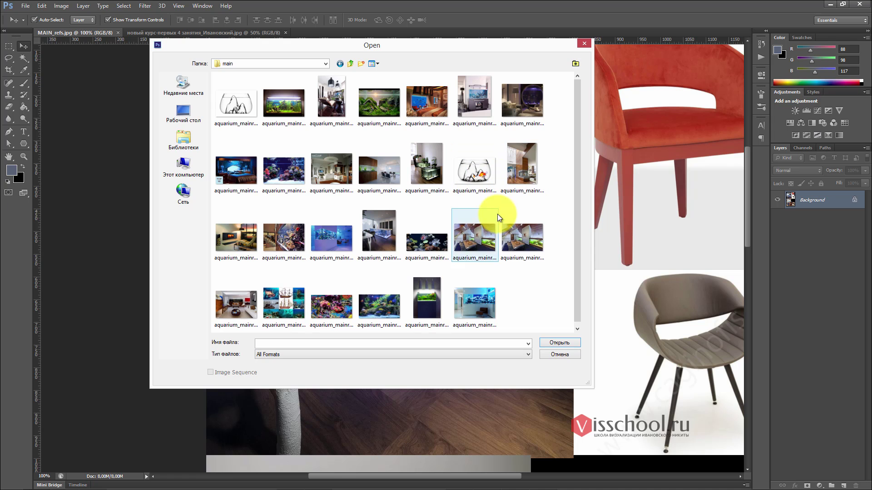
double_click(386, 217)
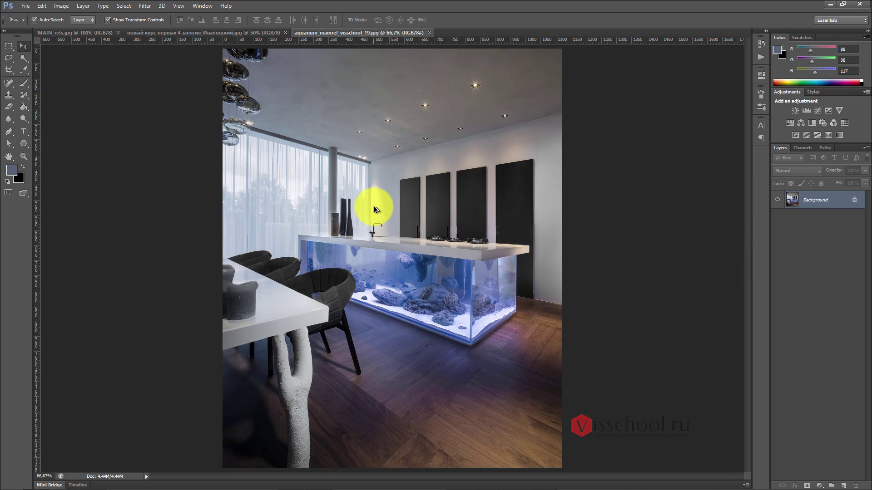
key(ctrl+alt+i)
key(Escape)
- Choose the 3D_aquarium/sceneassets/images folder as the Save As location
key(ctrl+shift+s)
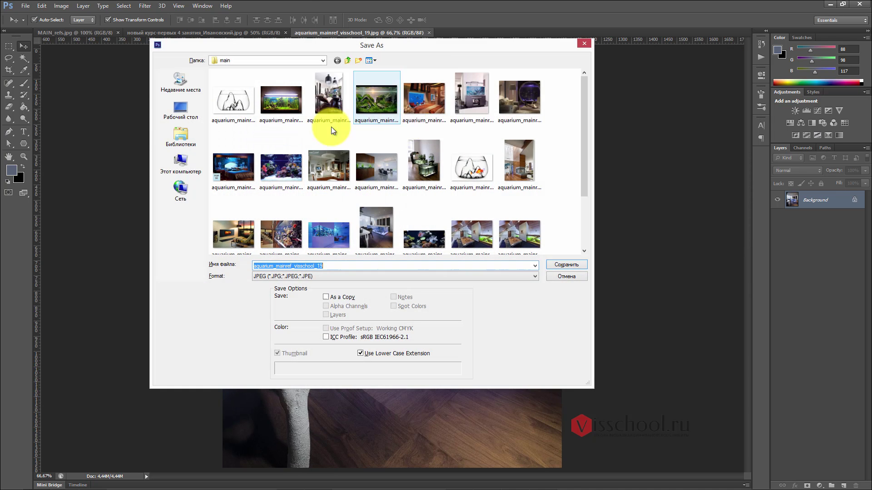
click(347, 60)
click(347, 60)
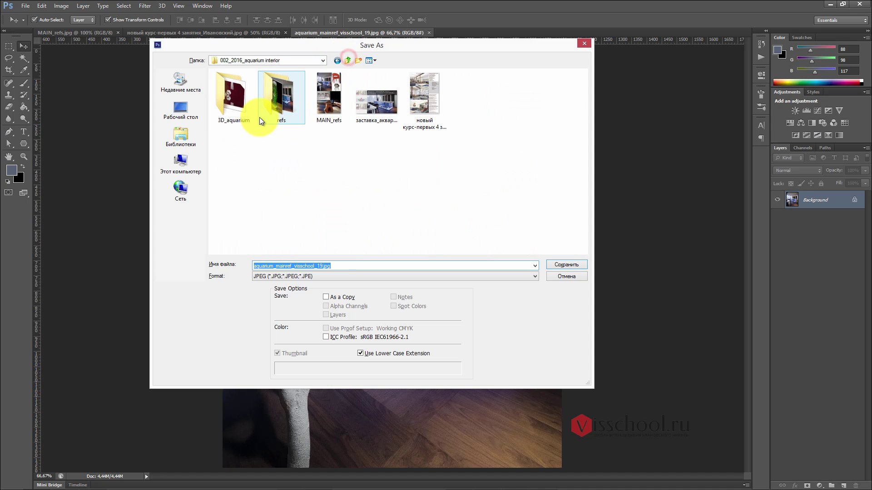
click(229, 100)
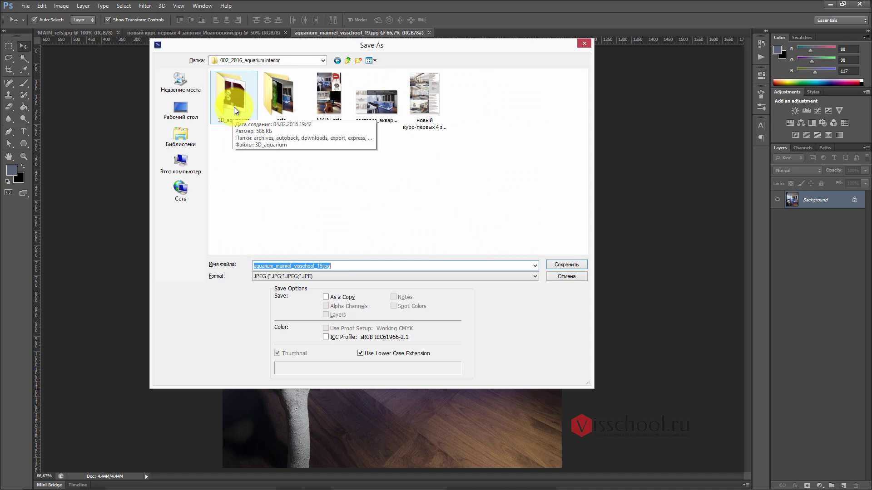
double_click(237, 95)
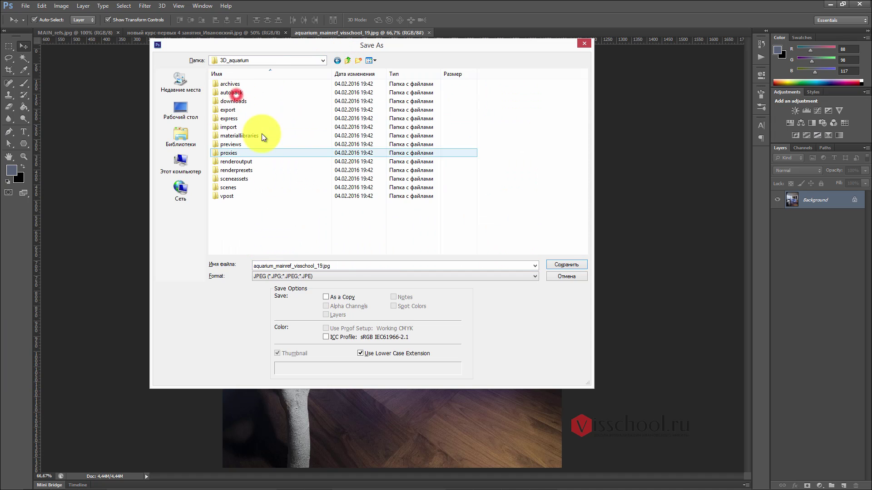
double_click(229, 179)
double_click(233, 91)
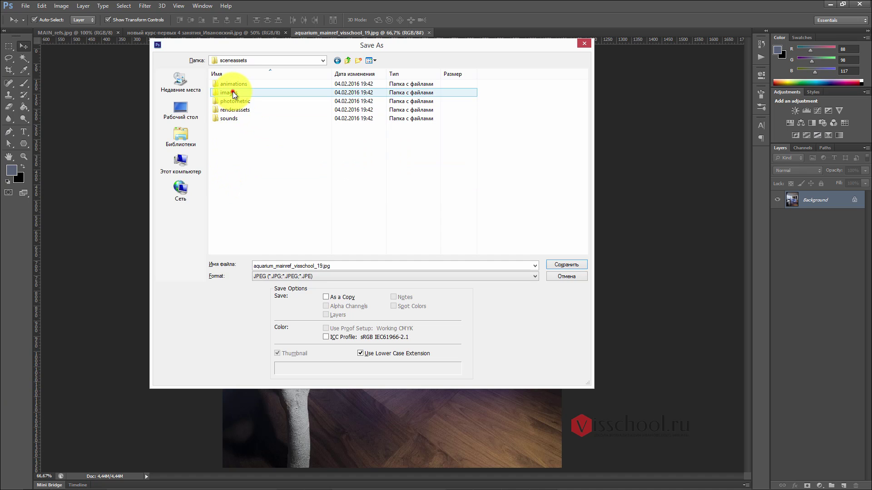
- Rename the file to ref.jpg and save it, accepting the JPEG options
double_click(313, 266)
drag(321, 266, 192, 268)
key(BackSpace)
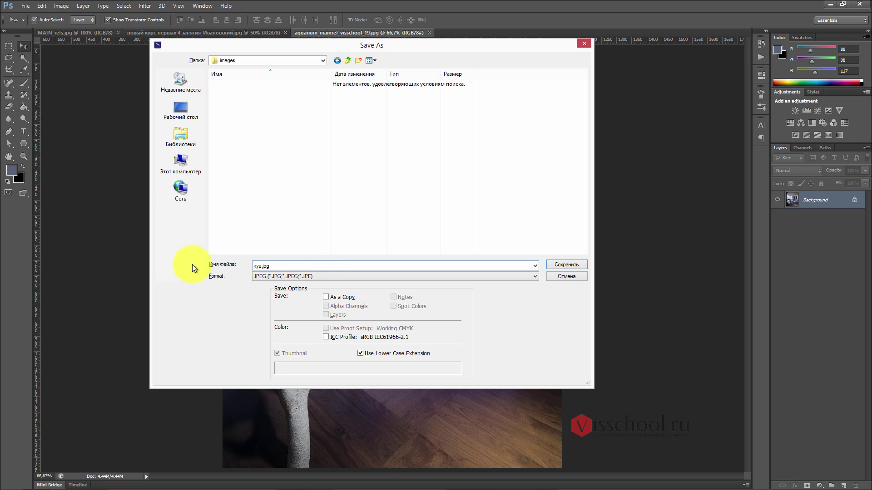
text(1.)
key(Return)
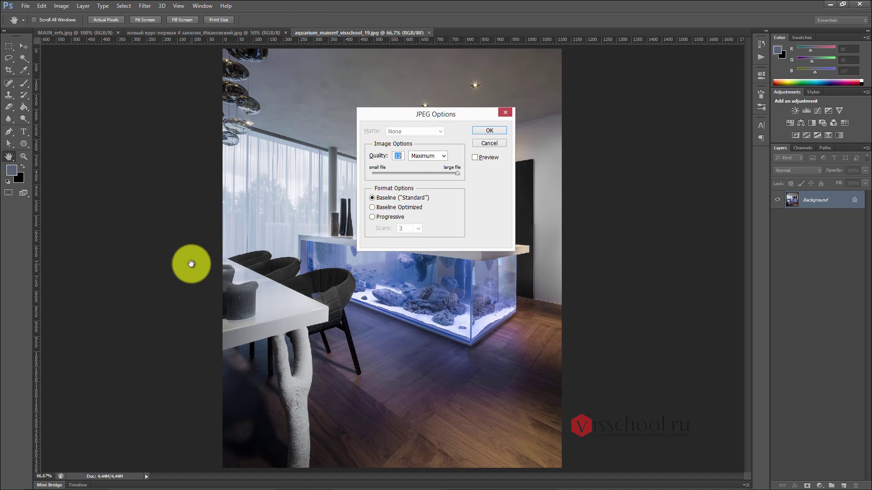
key(v)
click(488, 129)
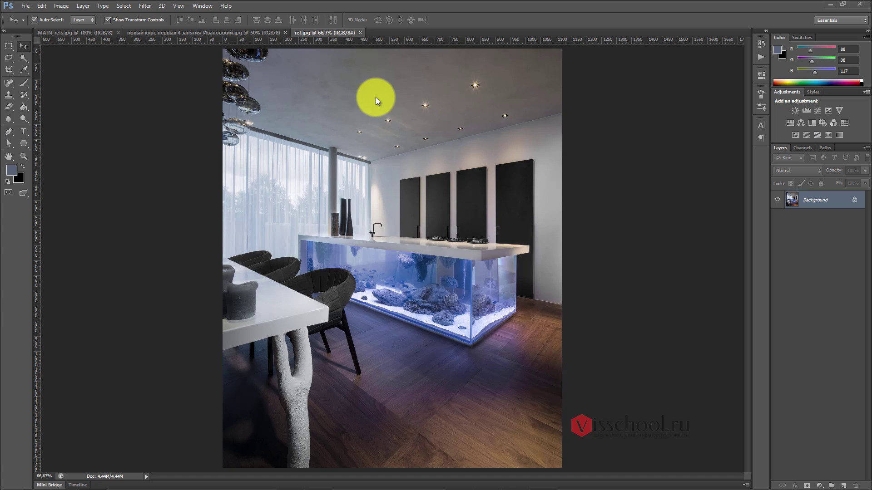
- Read ref.jpg's image size of 1120 × 1385 pixels, then return to 3ds Max
key(ctrl+alt+i)
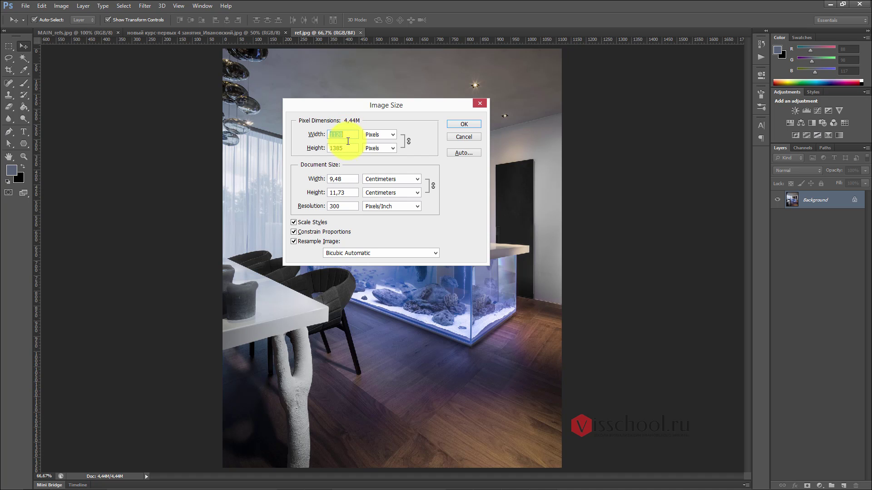
key(alt+Tab)
key(alt+Tab)
key(alt+Tab)
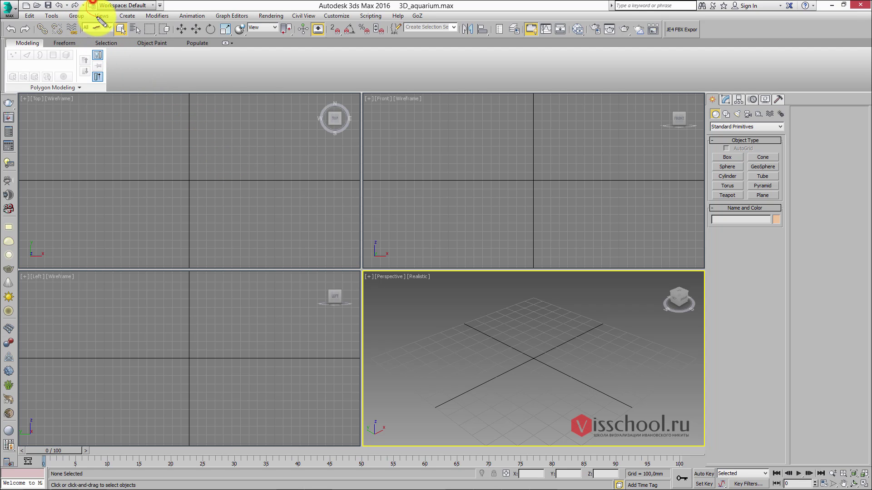
- Verify the project folder is 3D_aquarium without changes, then activate the Front viewport
click(92, 6)
drag(421, 178, 362, 107)
drag(505, 175, 346, 204)
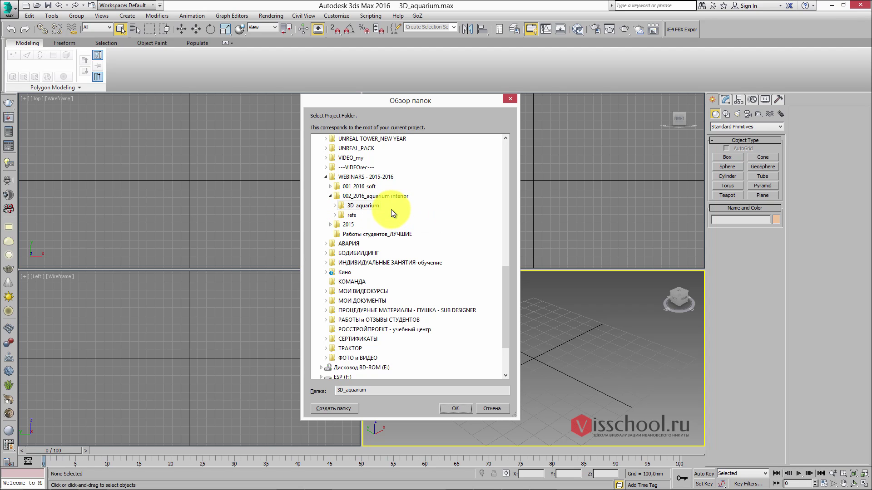
click(491, 410)
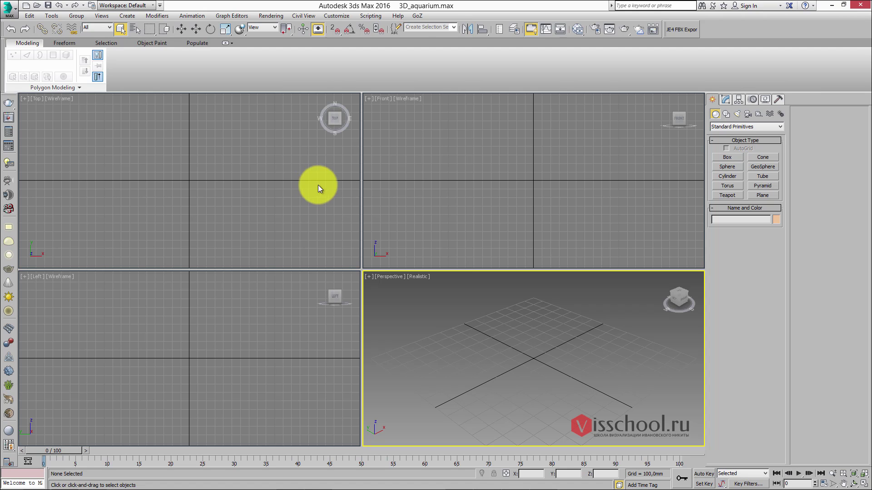
click(432, 157)
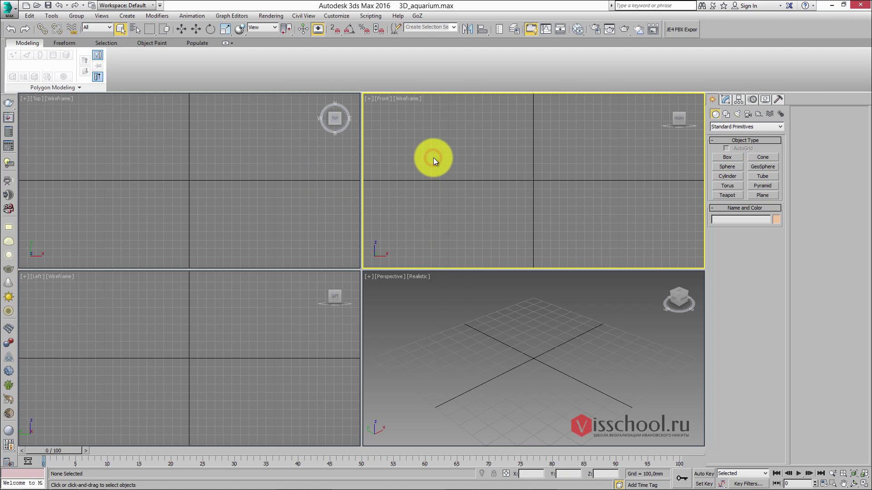
- Maximize the Front viewport and zoom out to show more of the grid
key(alt+w)
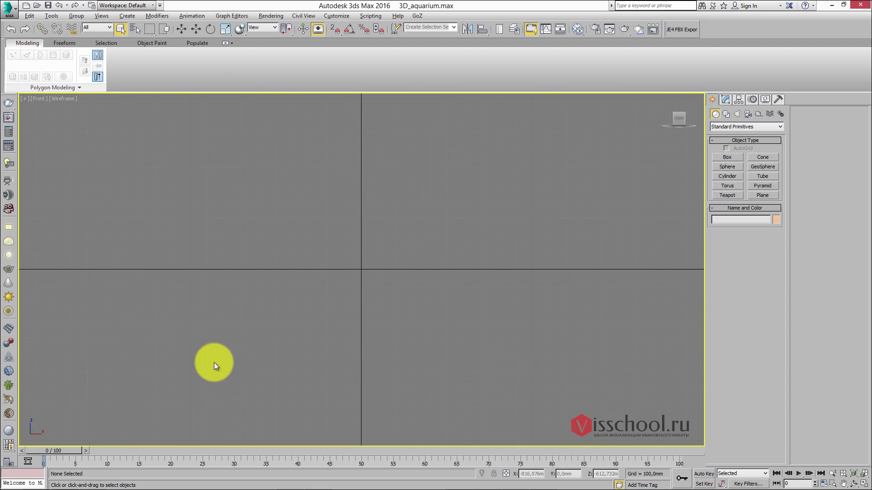
middle_drag(363, 175, 300, 202)
scroll(302, 209, down, 3)
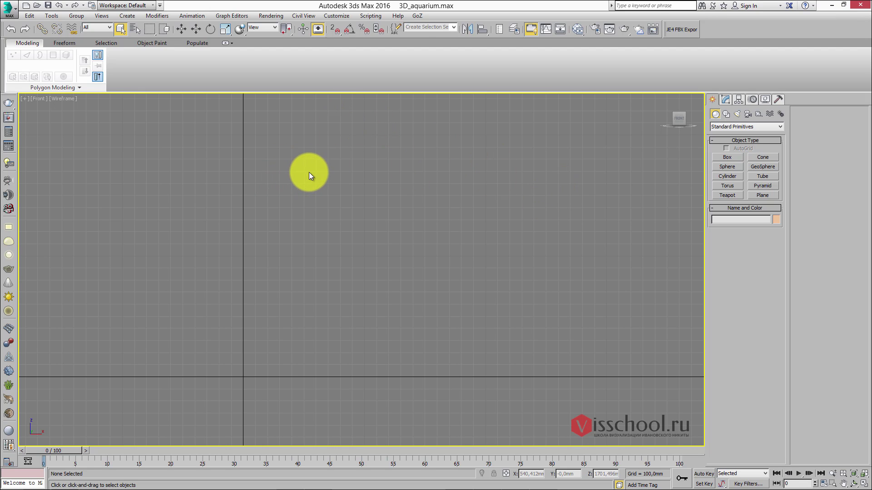
middle_drag(309, 173, 345, 159)
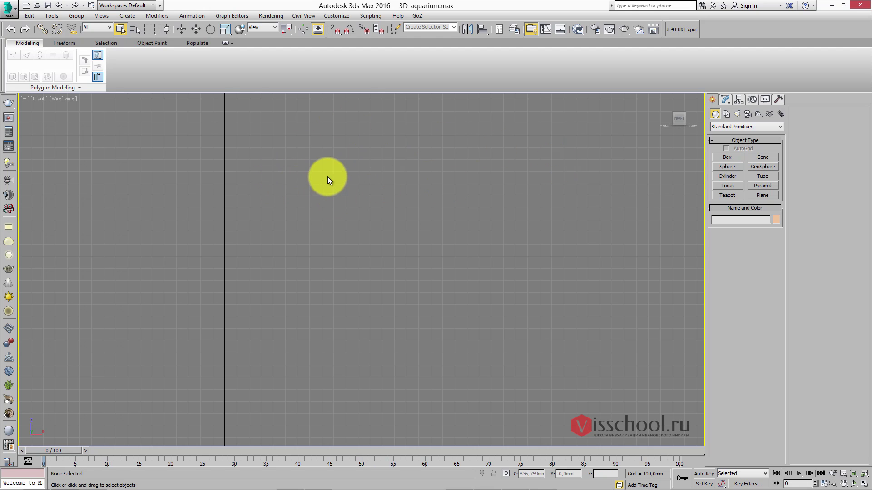
- Draw the 4×4-segment Plane001 in the Front view, then bring up Photoshop's Image Size dialog
click(763, 196)
drag(276, 116, 628, 351)
middle_drag(504, 247, 471, 224)
middle_drag(467, 185, 397, 171)
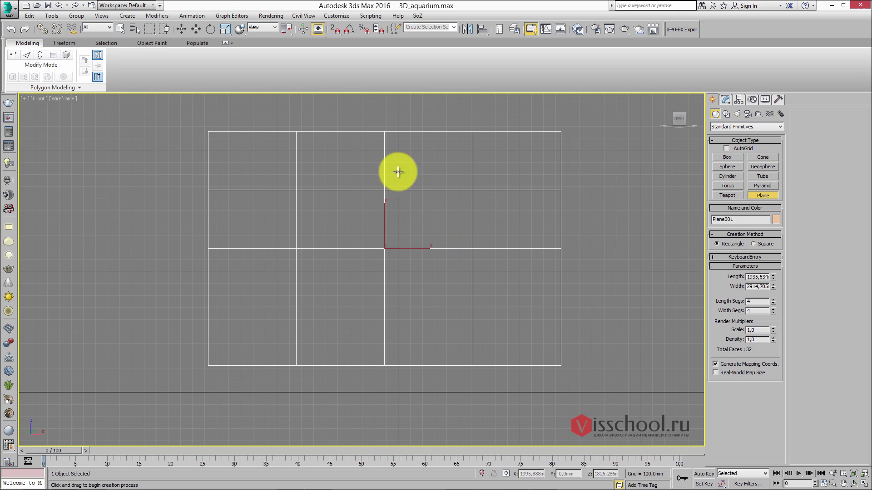
key(alt+Tab)
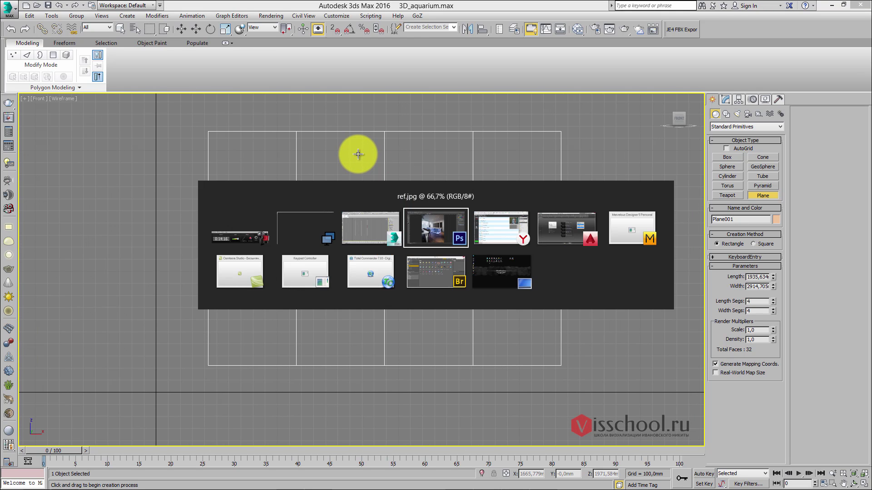
drag(354, 107, 361, 104)
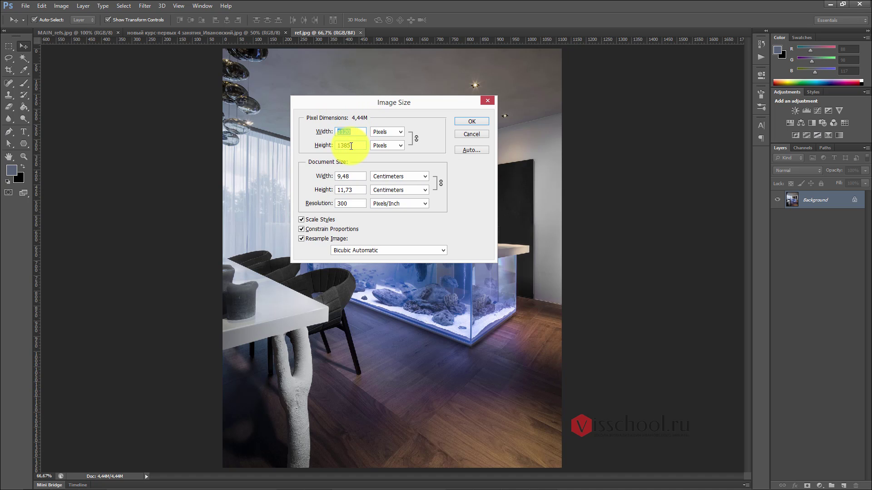
- Set Plane001's Width to 1120 mm in its Parameters
key(alt+Tab)
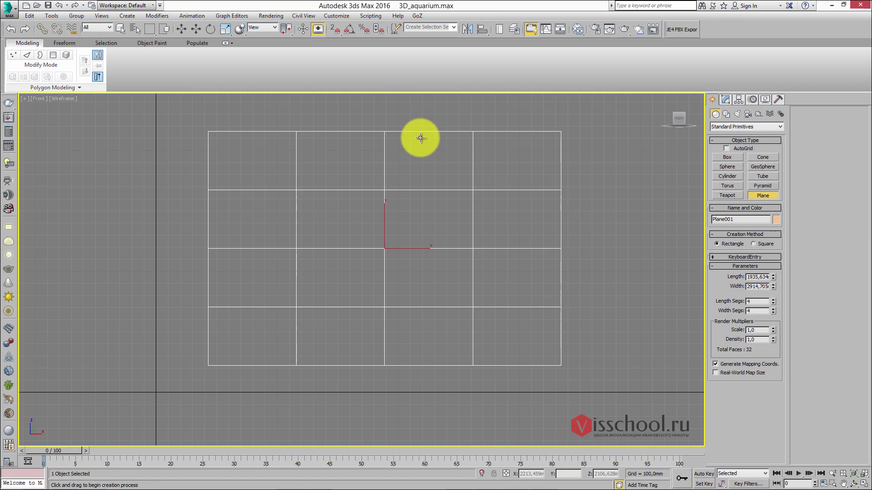
click(725, 99)
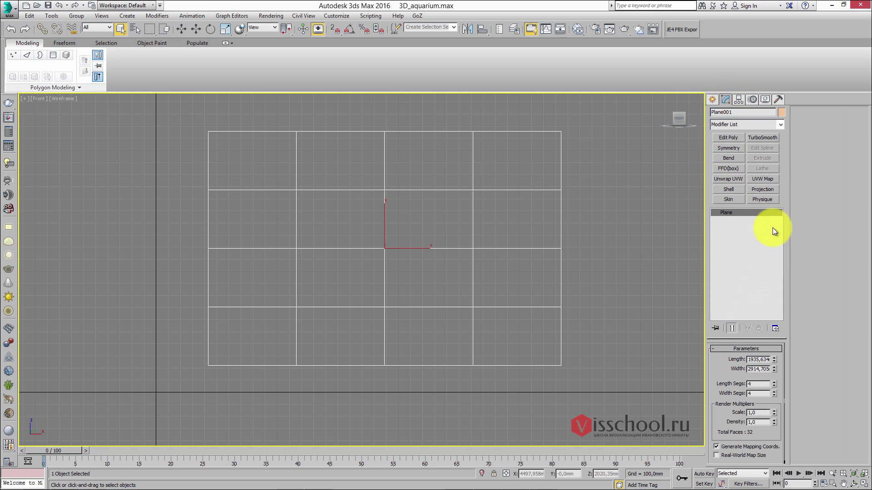
double_click(756, 368)
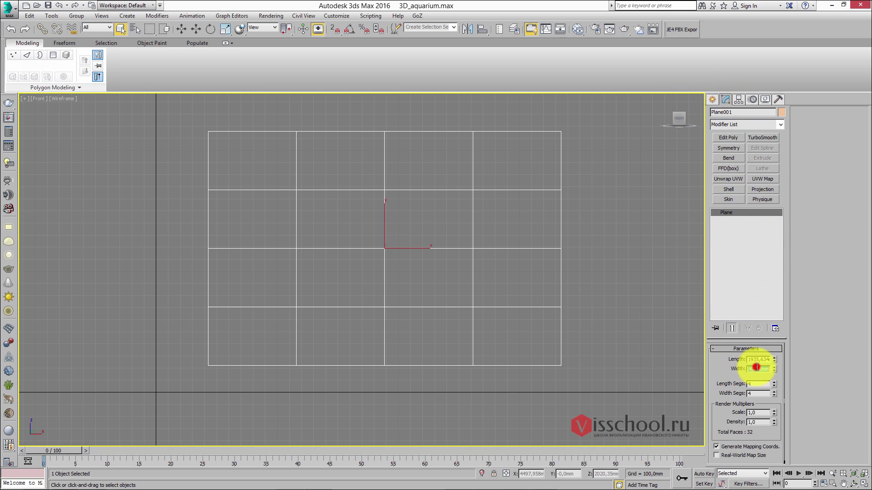
key(alt+Tab)
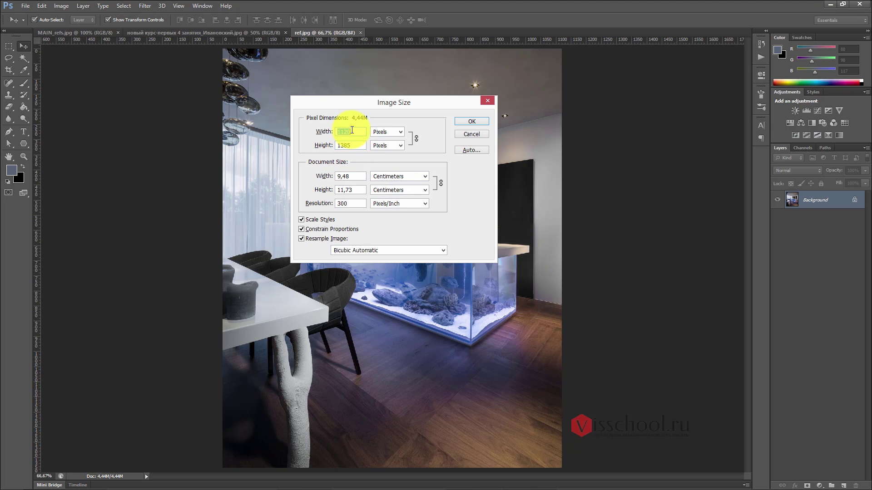
key(alt+Tab)
double_click(749, 369)
text(1120)
key(Return)
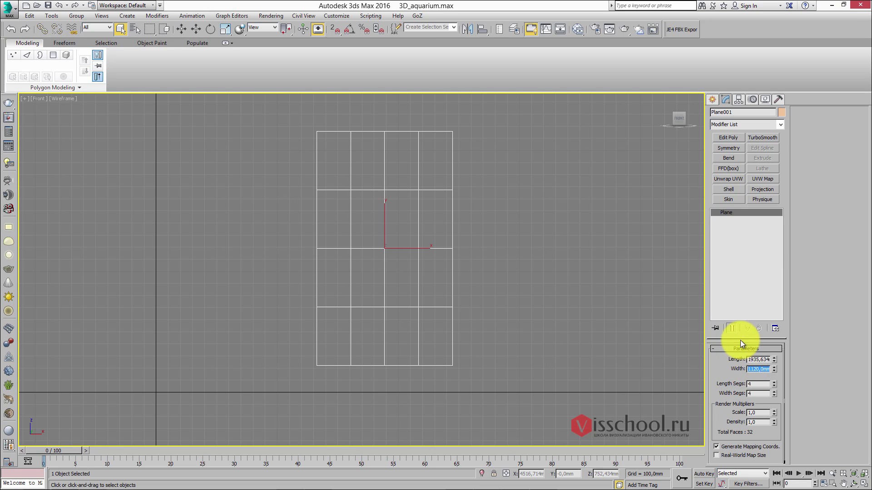
- Set Plane001's Length to 1385 mm and reframe the plane in the view
double_click(754, 359)
key(alt+Tab)
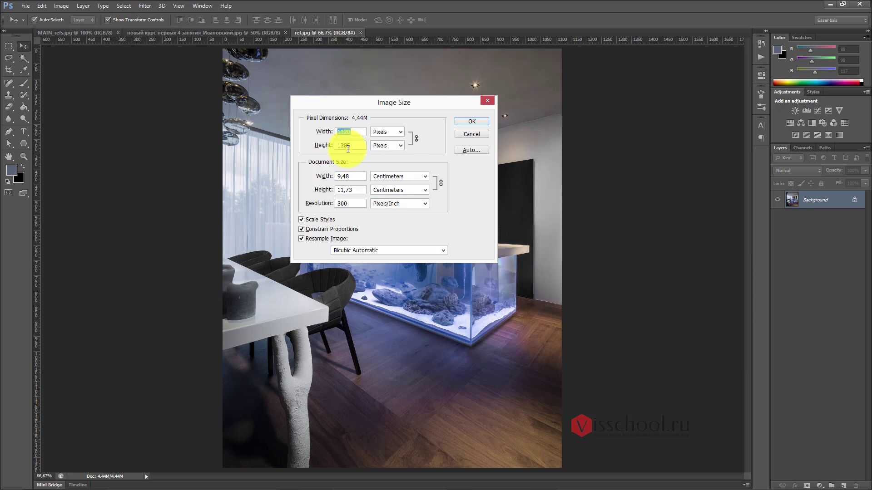
key(alt+Tab)
double_click(752, 360)
text(1385)
key(Return)
middle_drag(410, 226, 461, 192)
scroll(387, 179, down, 2)
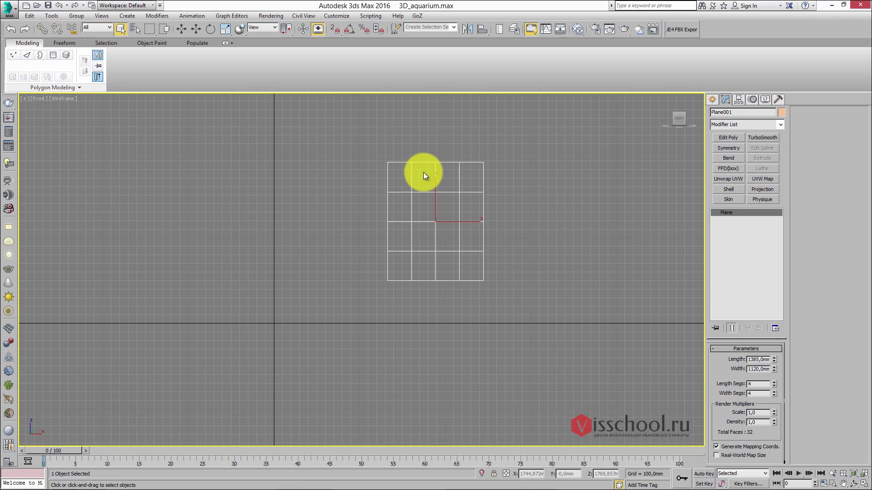
- In Units Setup, set the system unit to 1 Unit = 1,0 Millimeters, then select the plane
click(337, 17)
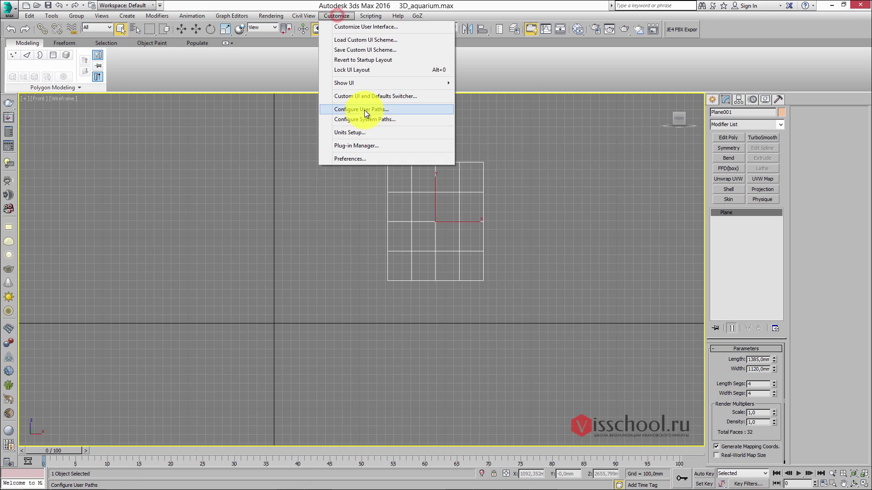
click(367, 133)
drag(430, 156, 274, 102)
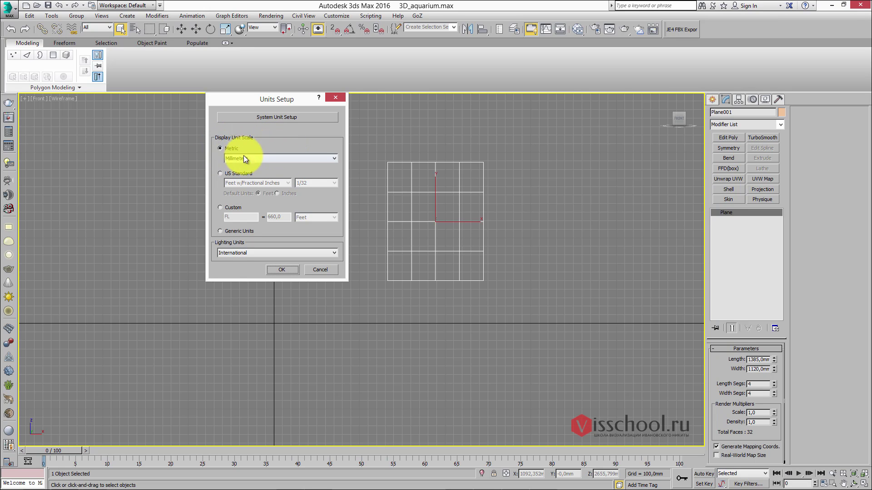
click(273, 117)
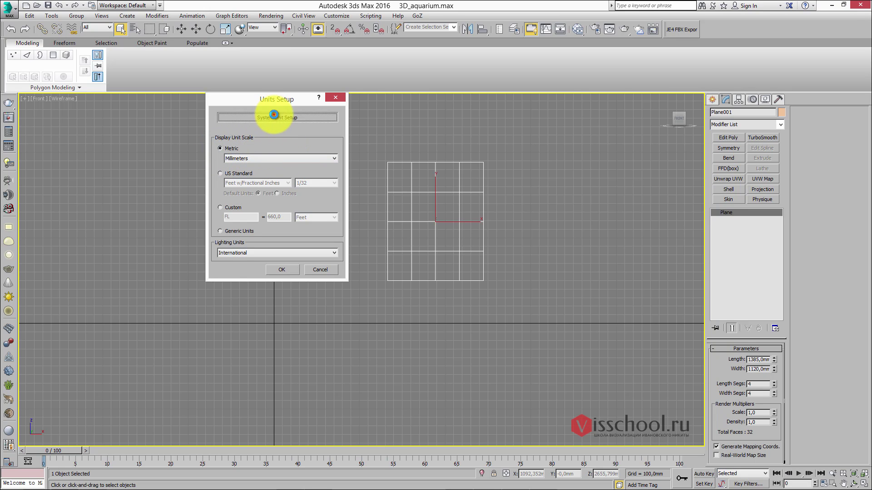
click(298, 163)
click(293, 184)
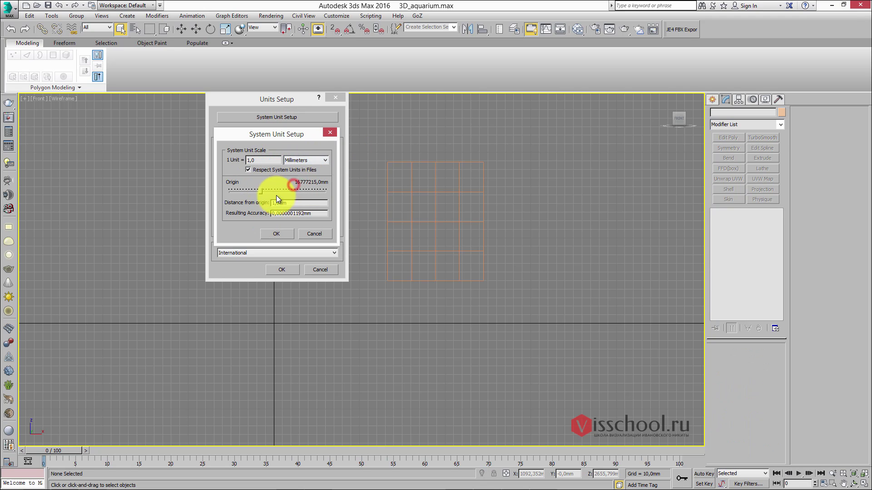
click(279, 234)
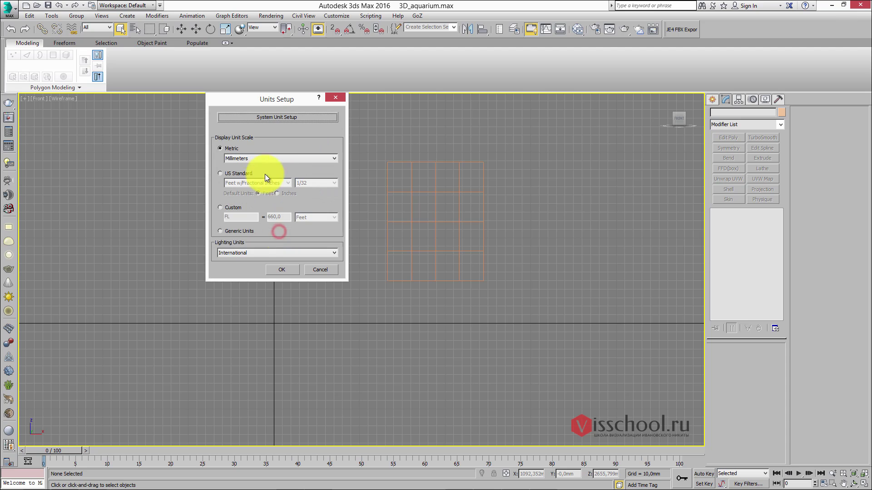
click(278, 118)
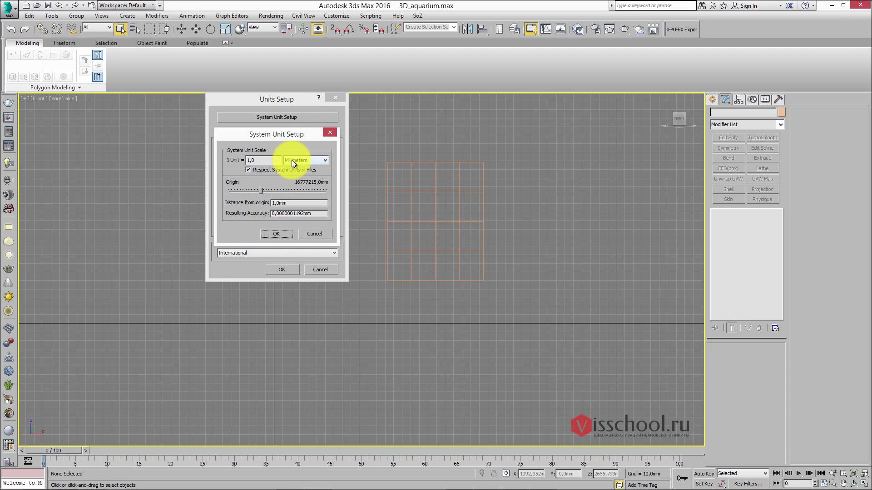
click(278, 236)
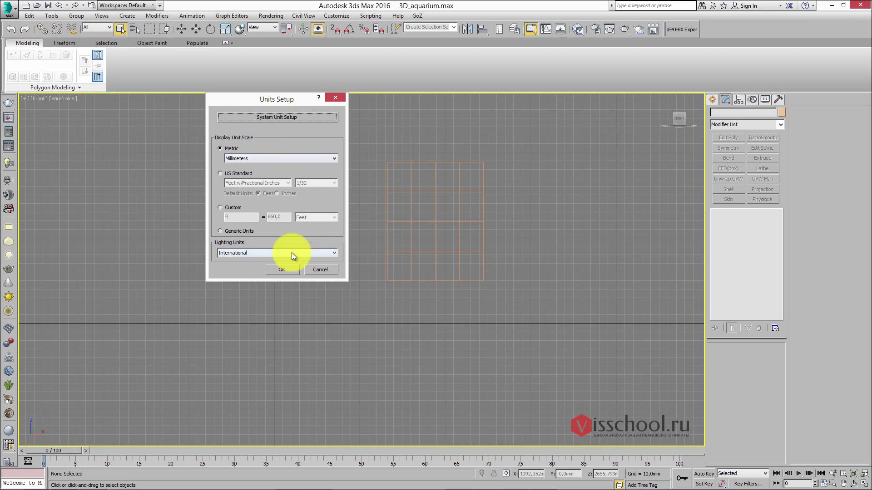
click(282, 269)
click(411, 199)
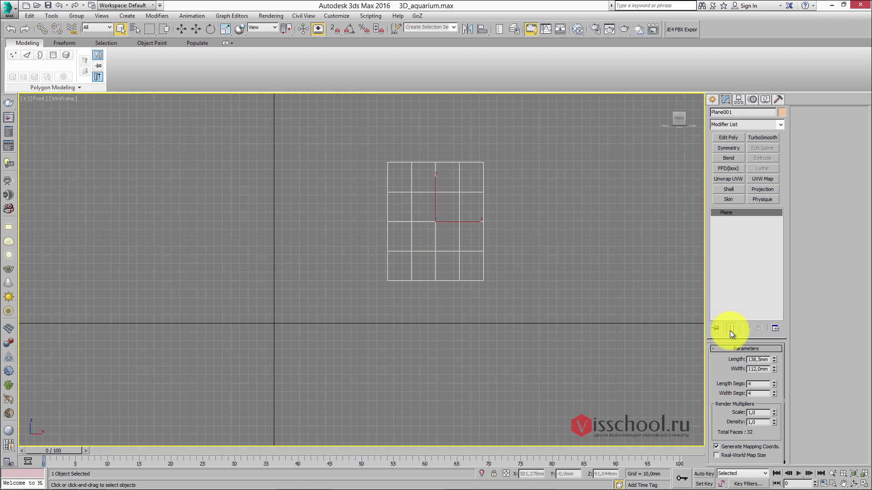
- Set the plane's Length to 1380,5 and Width to 1120, recentring it in view
double_click(758, 359)
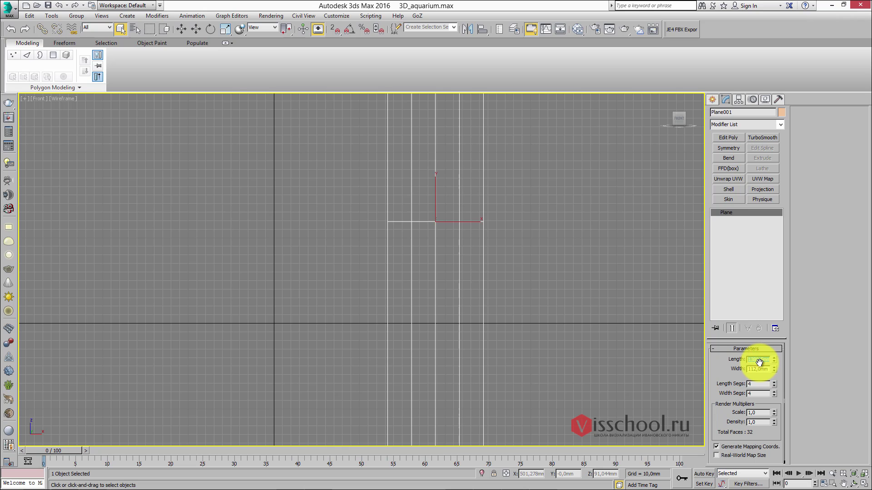
double_click(762, 374)
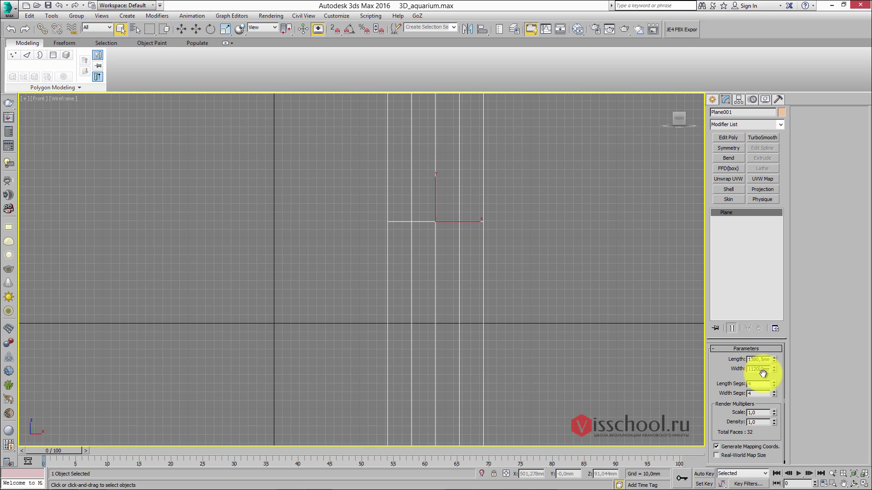
key(Return)
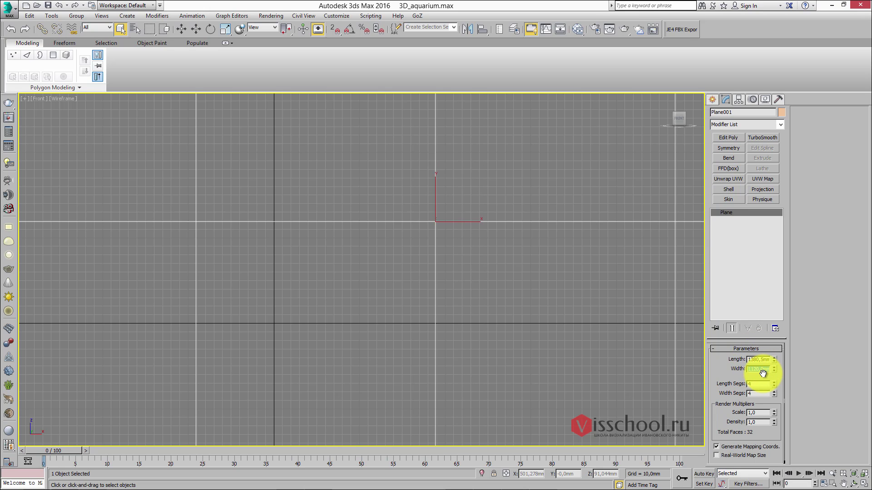
scroll(445, 273, down, 5)
middle_drag(473, 248, 433, 236)
- Move the plane up and to the right in the Front view
key(w)
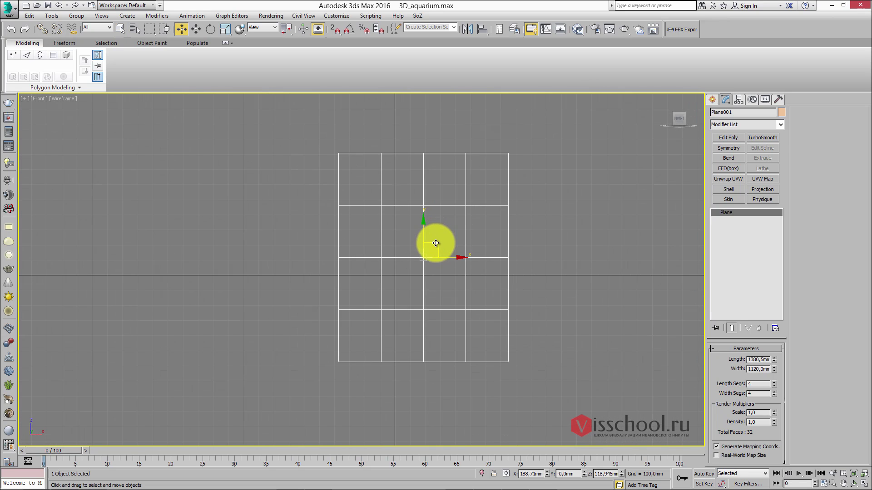
drag(432, 242, 492, 152)
scroll(493, 151, down, 3)
middle_drag(501, 191, 416, 209)
scroll(411, 228, up, 2)
- In a Realistic-shaded Perspective view, push the plane back along Y to 481 mm
key(p)
alt+middle_drag(443, 148, 409, 188)
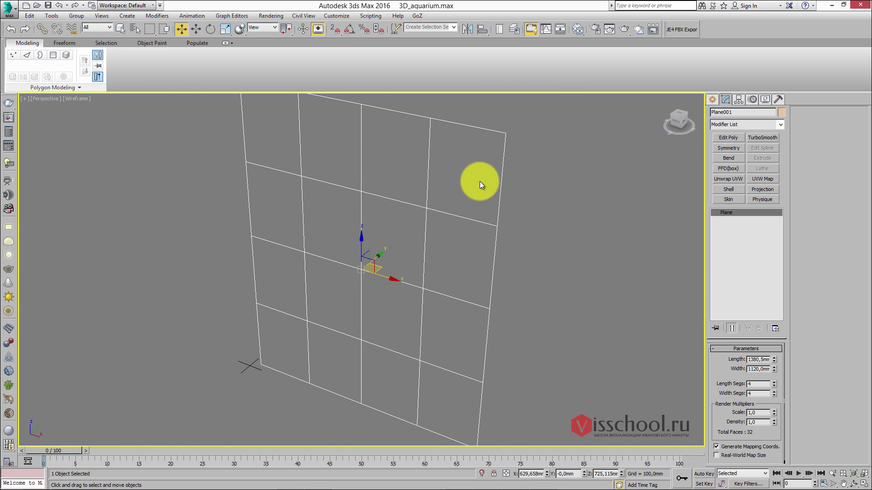
key(F3)
scroll(421, 168, down, 3)
mouse_move(421, 168)
alt+middle_down()
mouse_move(399, 172)
mouse_move(416, 158)
mouse_move(337, 175)
mouse_move(356, 195)
mouse_move(371, 156)
mouse_move(366, 193)
mouse_move(395, 200)
alt+middle_up()
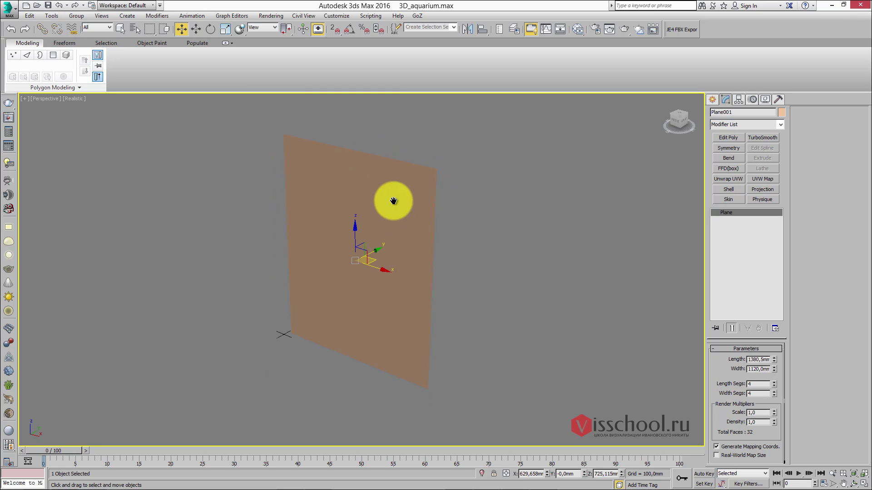
drag(384, 202, 423, 199)
drag(411, 234, 428, 232)
mouse_move(317, 298)
alt+middle_down()
mouse_move(361, 232)
mouse_move(383, 230)
mouse_move(373, 175)
mouse_move(405, 224)
mouse_move(414, 200)
mouse_move(374, 203)
mouse_move(405, 211)
mouse_move(408, 177)
alt+middle_up()
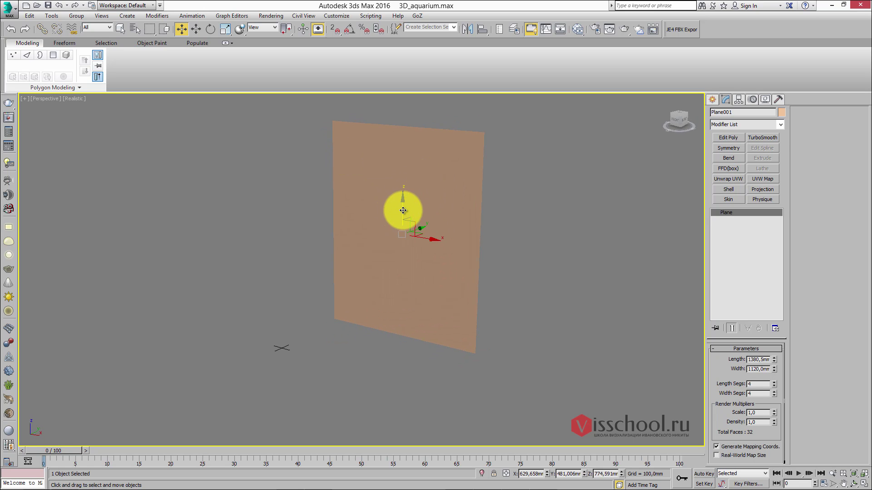
- Add Standard Material #25 in the Slate Material Editor and choose Bitmap for its Diffuse Color
key(m)
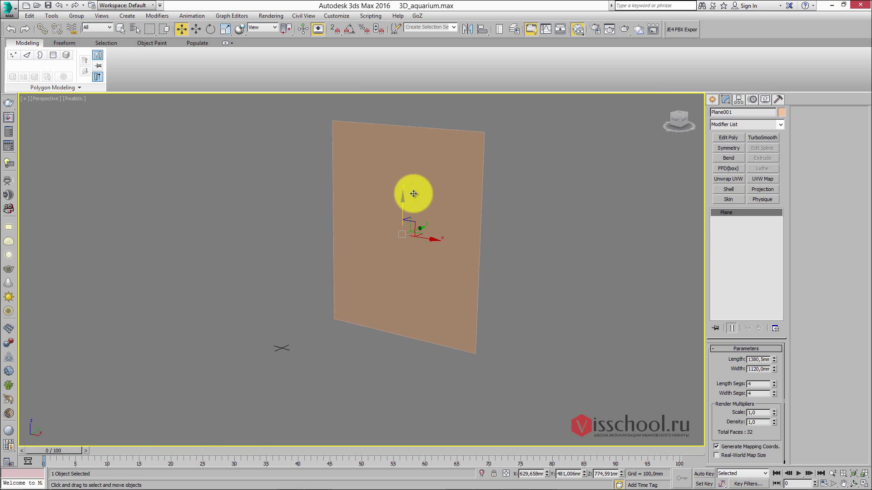
drag(426, 227, 385, 159)
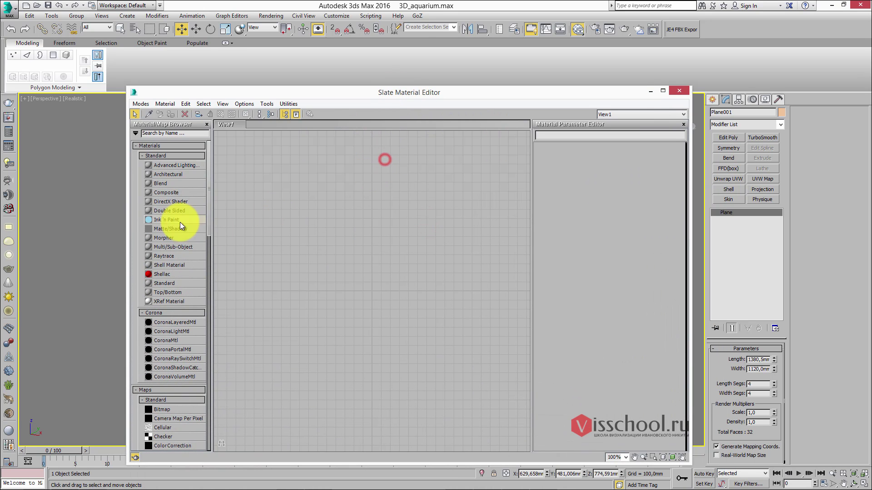
scroll(207, 210, down, 5)
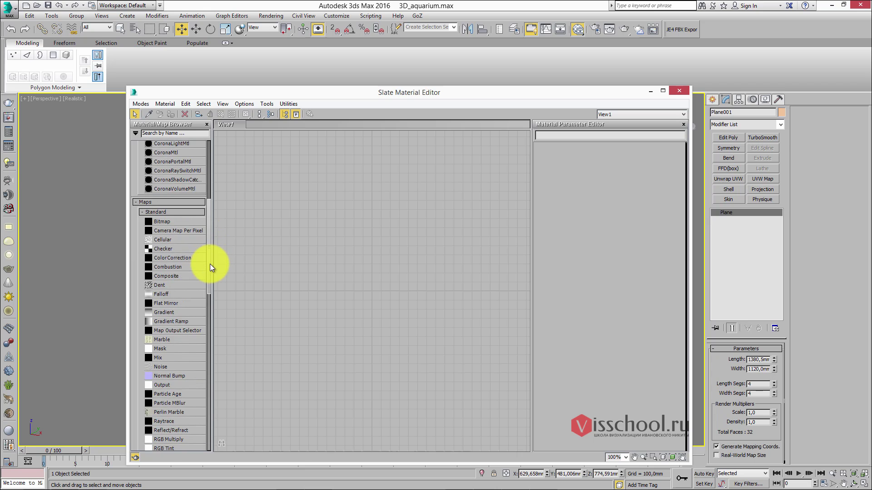
scroll(209, 208, up, 5)
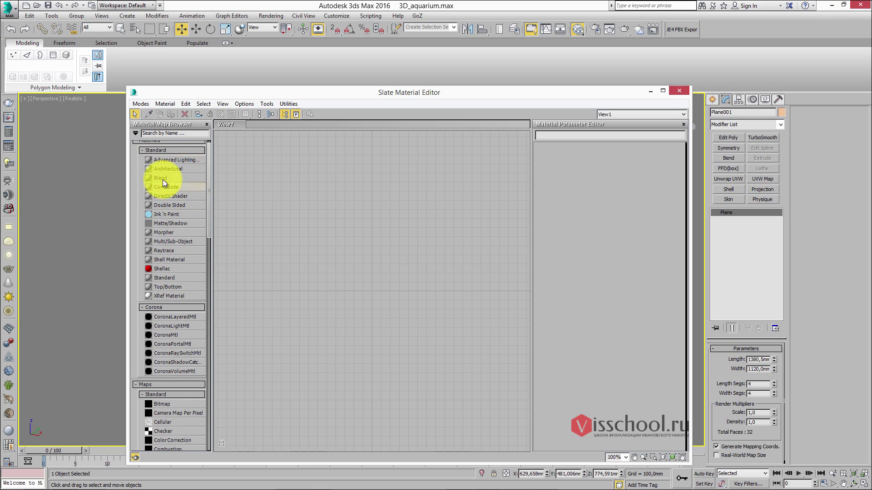
drag(166, 278, 366, 200)
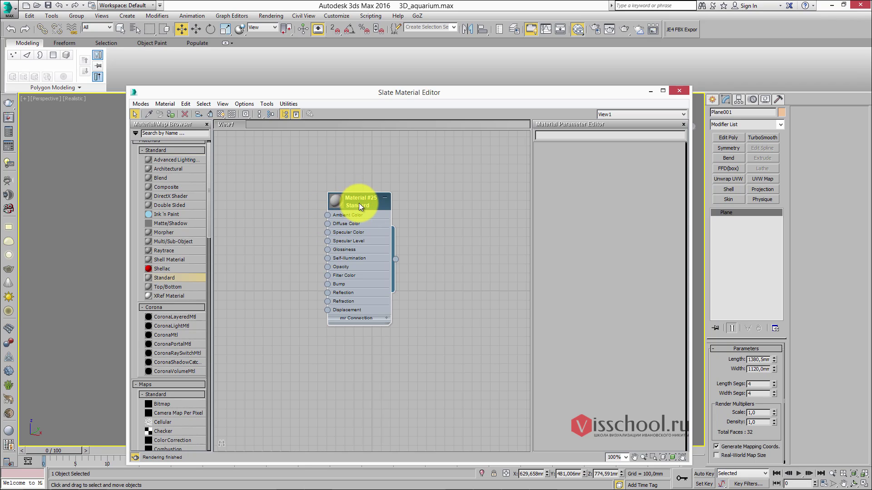
click(328, 224)
double_click(501, 92)
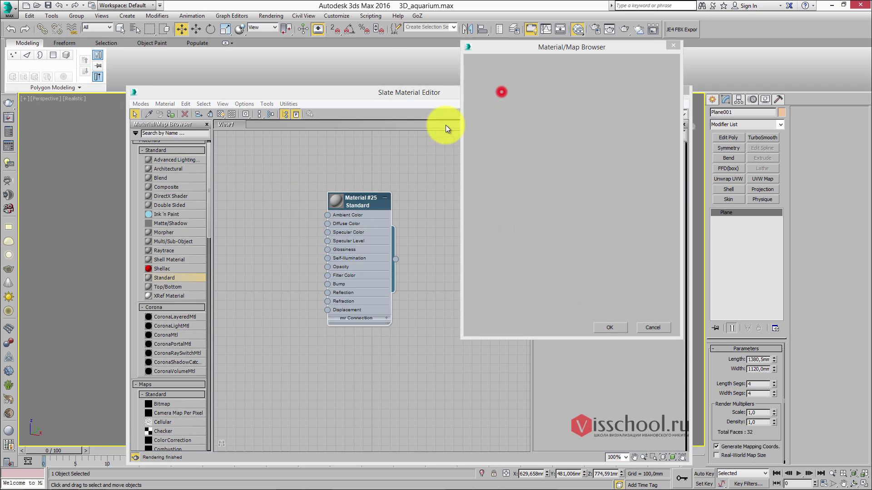
- Pick ref.jpg from the images folder as the bitmap file
click(80, 72)
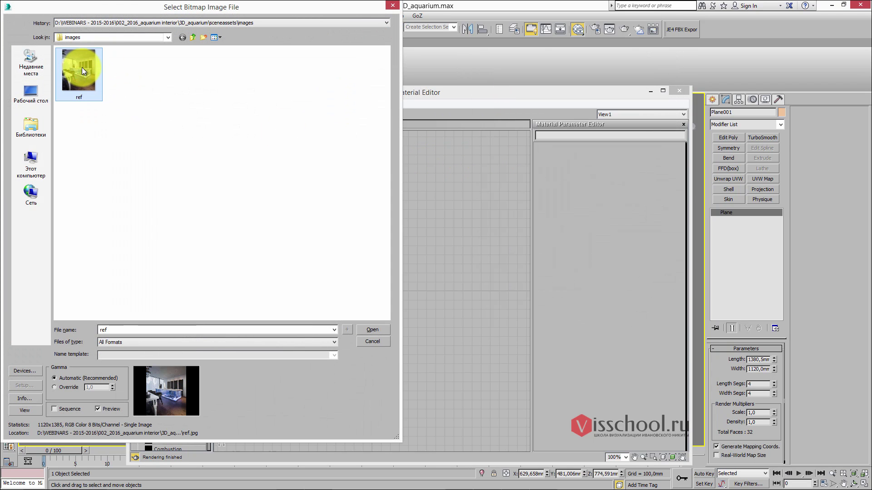
drag(64, 5, 236, 42)
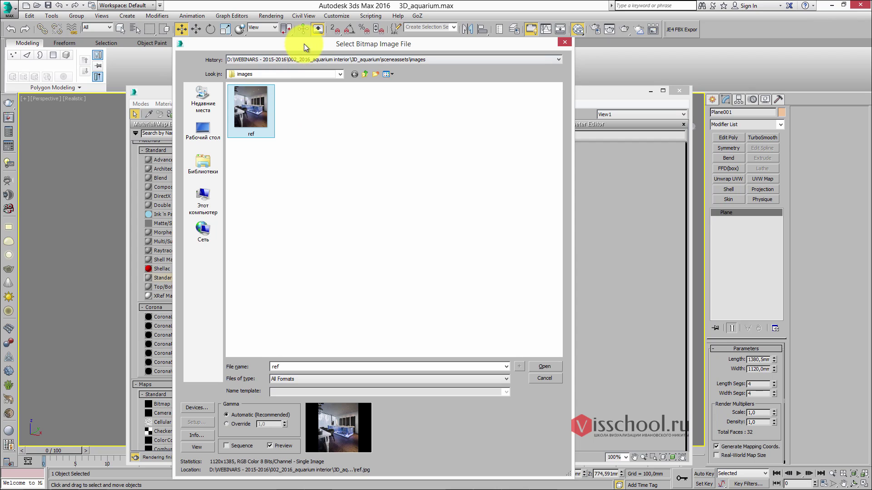
drag(304, 44, 275, 40)
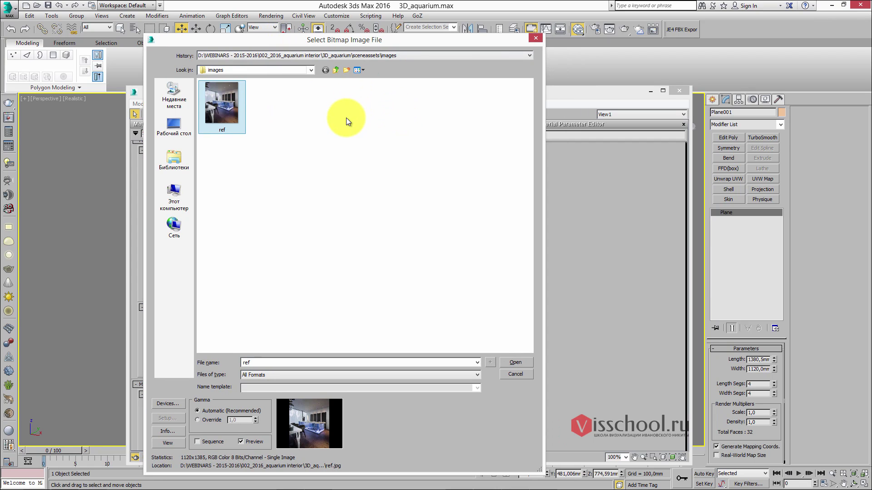
drag(291, 39, 321, 43)
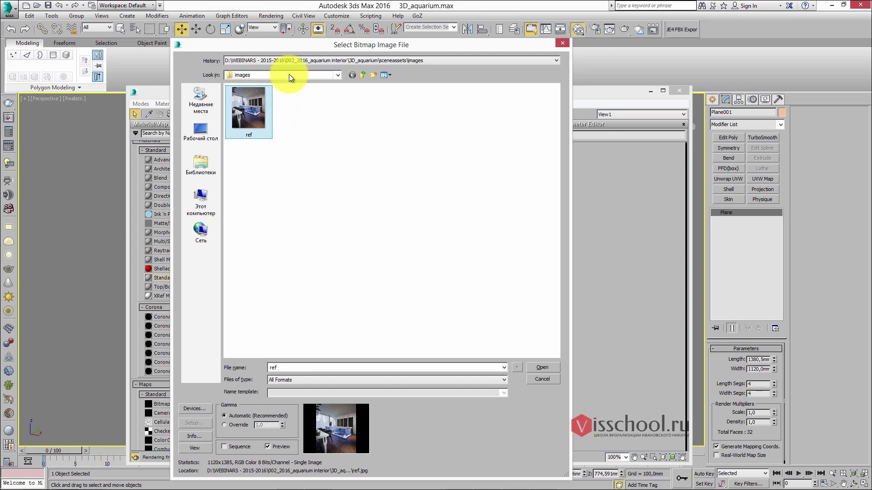
drag(302, 43, 343, 48)
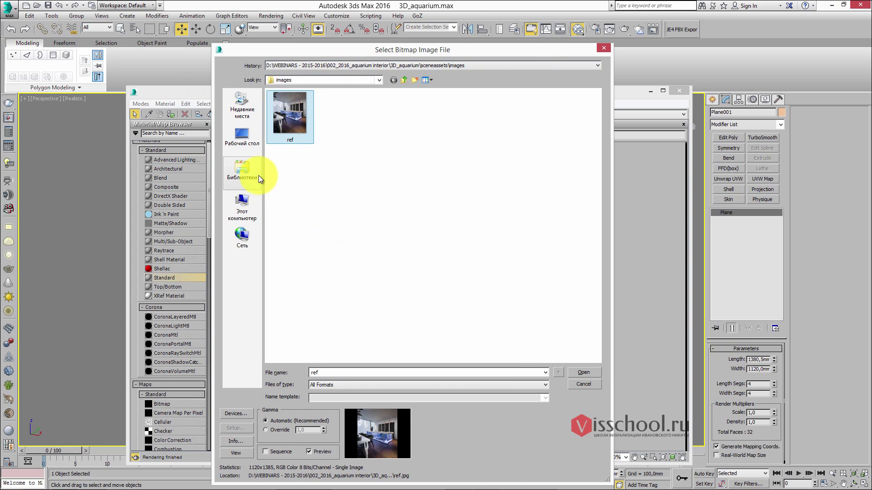
drag(370, 50, 327, 43)
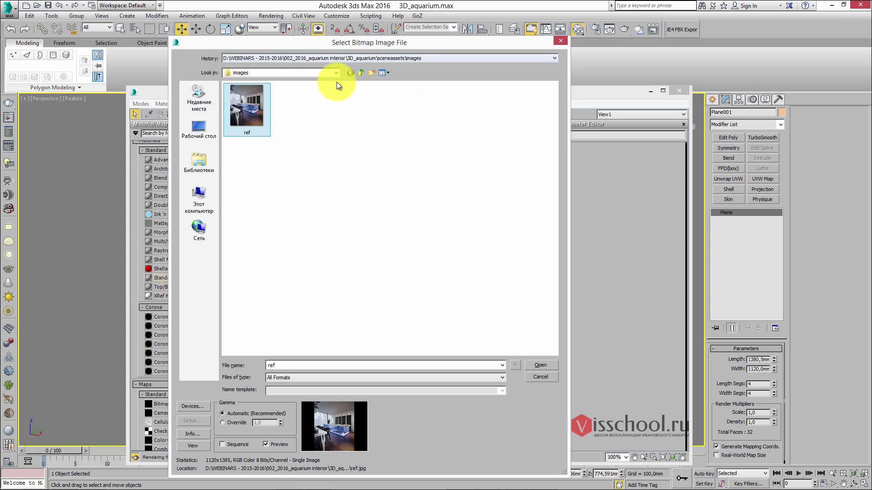
drag(371, 47, 366, 45)
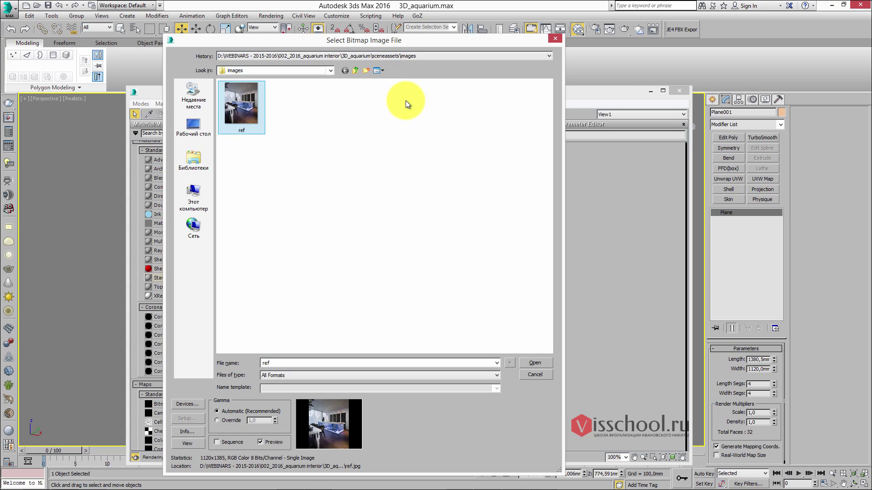
drag(366, 38, 414, 42)
- Load ref.jpg as the diffuse bitmap and assign Material #25 to Plane001
double_click(298, 103)
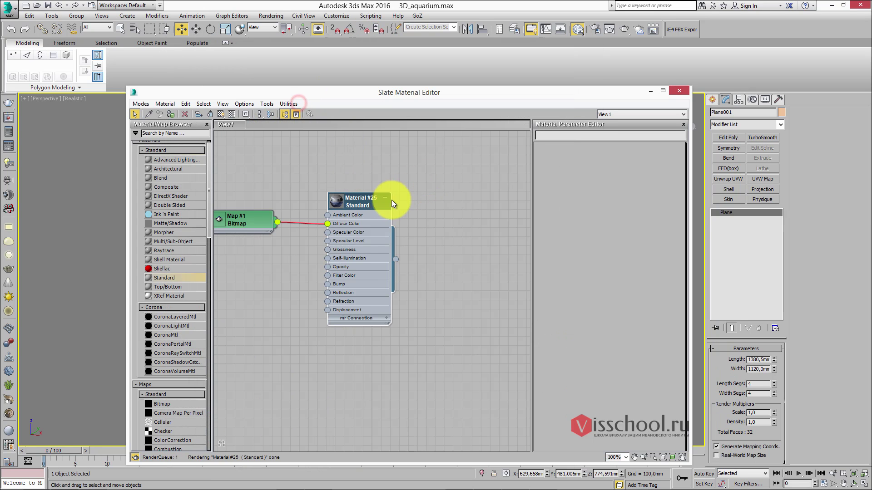
drag(415, 99, 391, 226)
drag(440, 380, 433, 160)
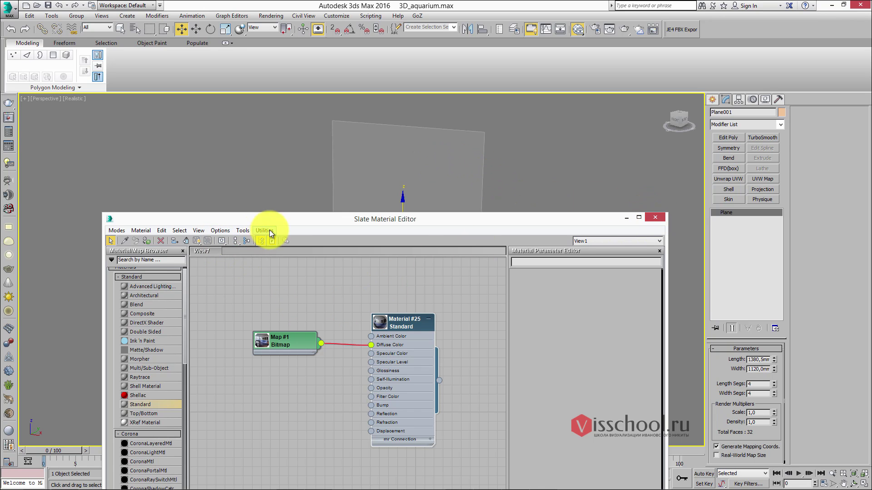
drag(291, 221, 377, 253)
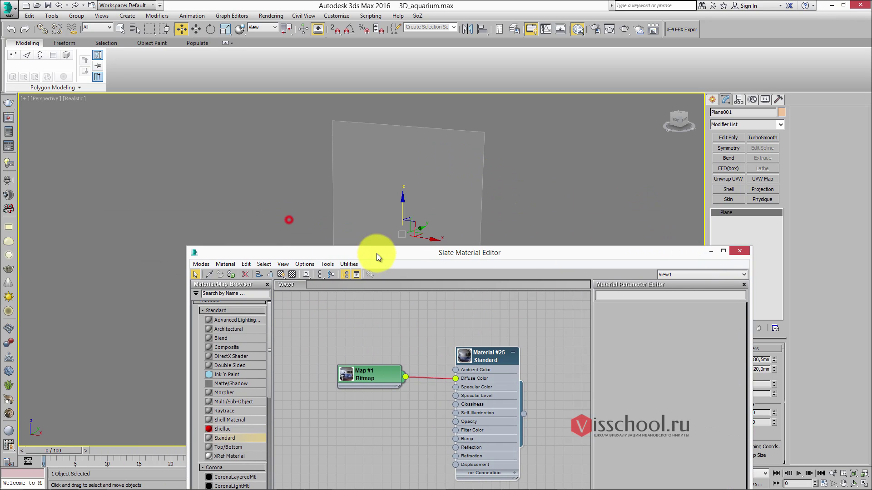
- Turn on Show Shaded Material in Viewport, close the editor, and orbit to face the plane
click(284, 273)
click(283, 272)
click(283, 272)
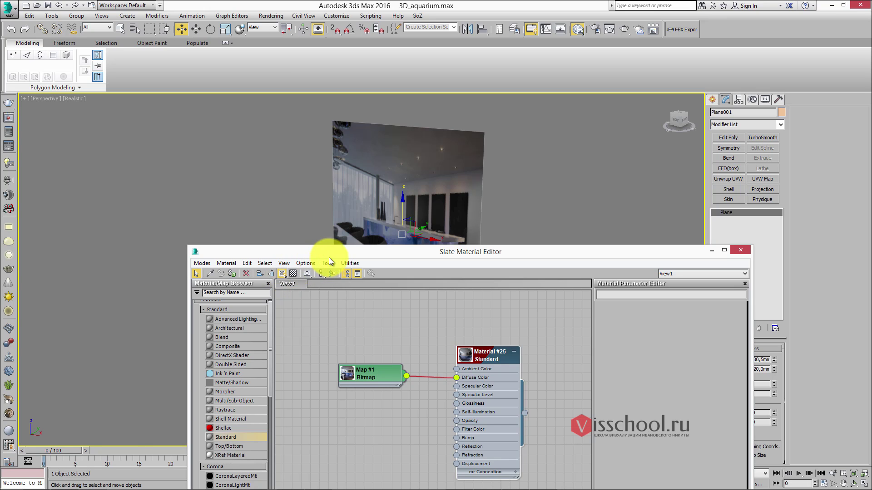
drag(338, 251, 231, 246)
click(633, 243)
alt+middle_drag(409, 180, 438, 165)
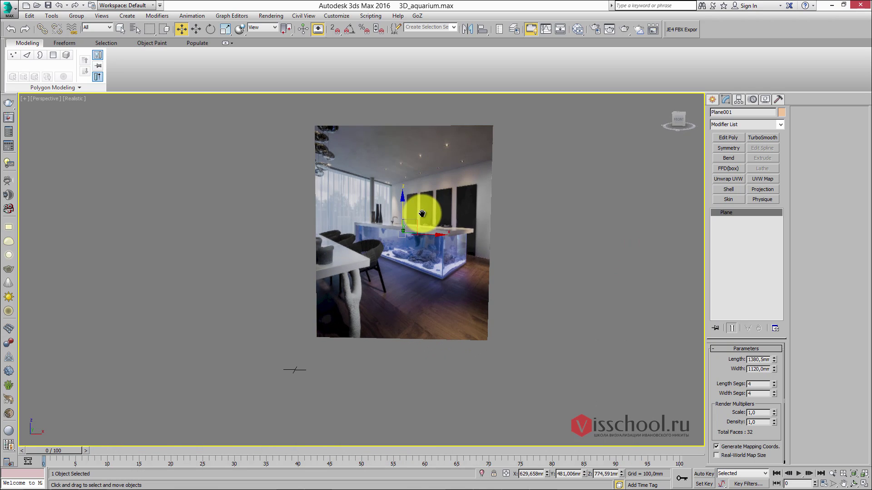
scroll(424, 208, up, 4)
middle_drag(409, 195, 453, 189)
scroll(413, 186, down, 2)
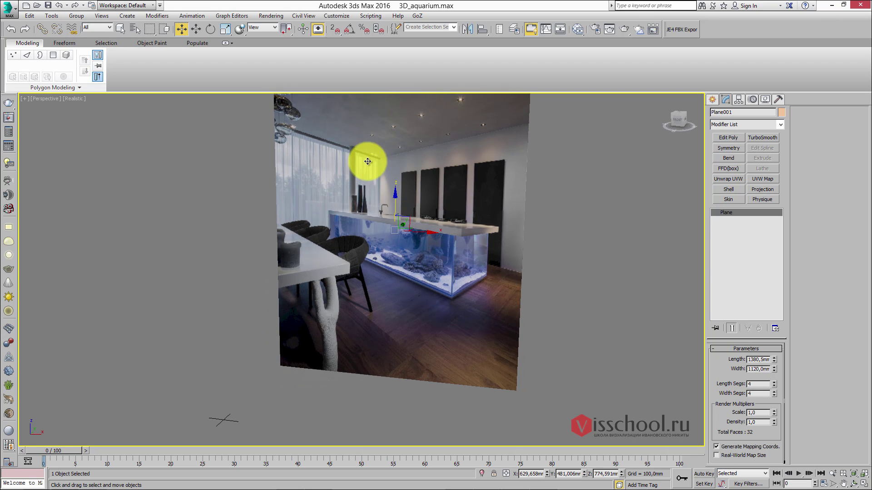
alt+middle_drag(402, 176, 191, 245)
alt+middle_drag(350, 223, 391, 189)
scroll(386, 191, up, 2)
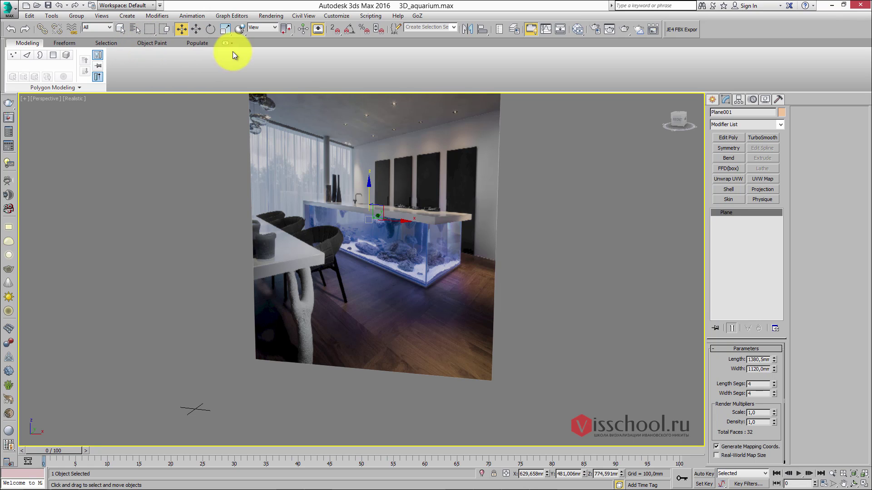
mouse_move(380, 166)
alt+middle_down()
mouse_move(372, 150)
mouse_move(375, 168)
alt+middle_up()
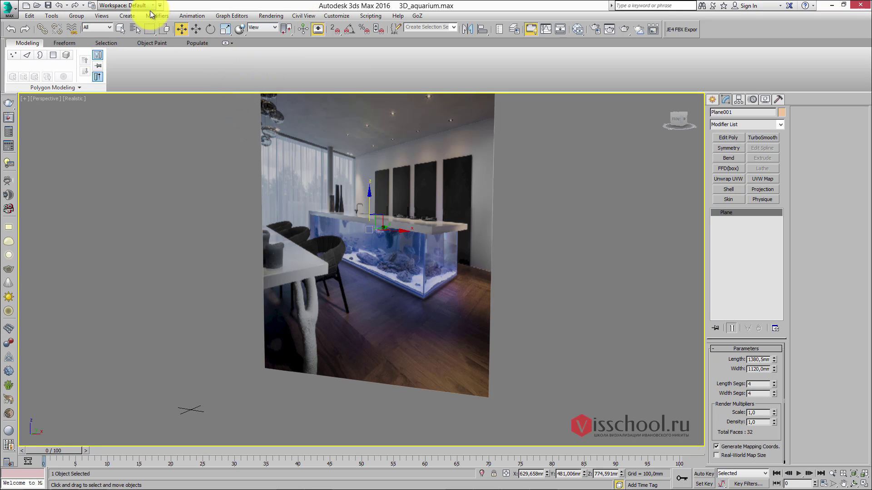
- Show viewport materials as Realistic Materials with Maps and recentre the textured plane
click(109, 15)
mouse_move(173, 103)
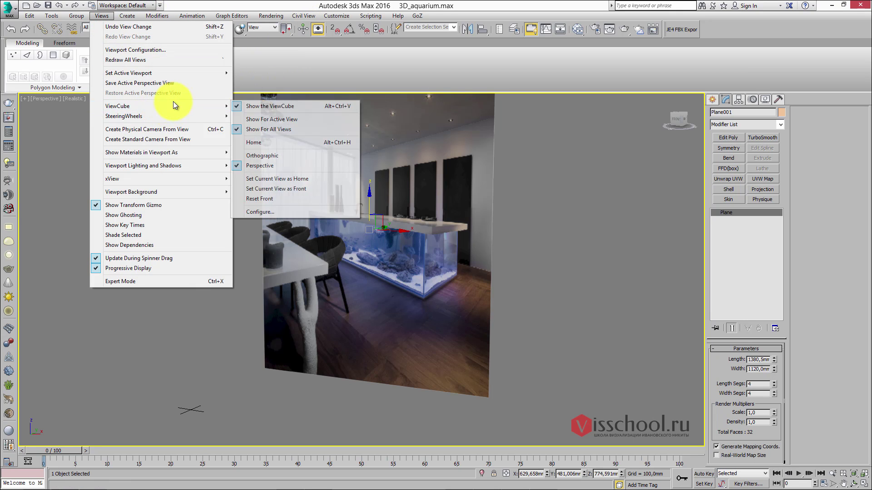
mouse_move(167, 152)
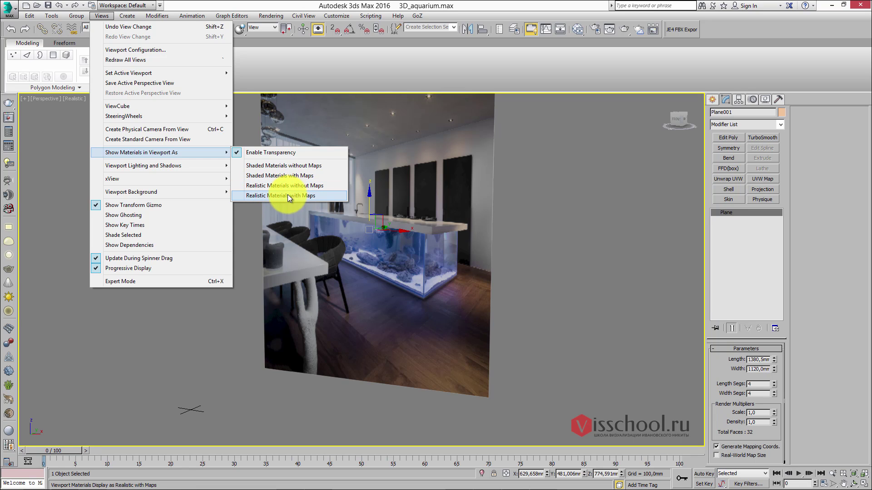
click(311, 196)
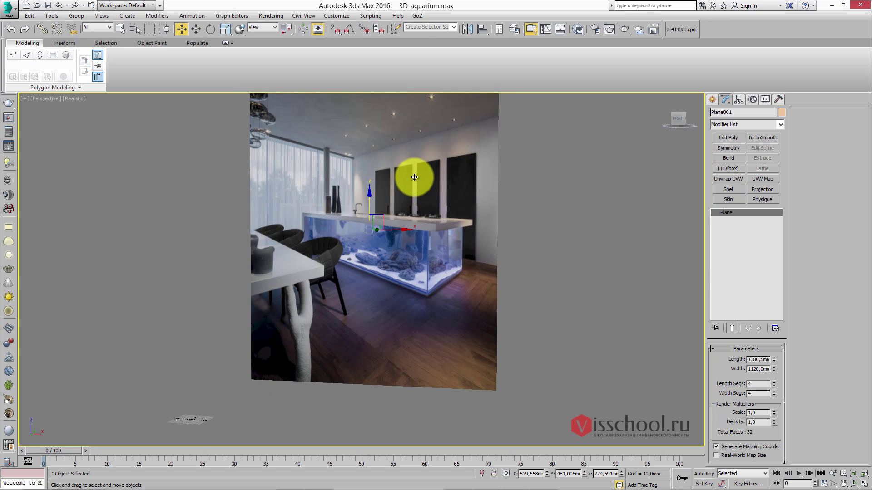
scroll(409, 191, up, 5)
scroll(391, 208, down, 3)
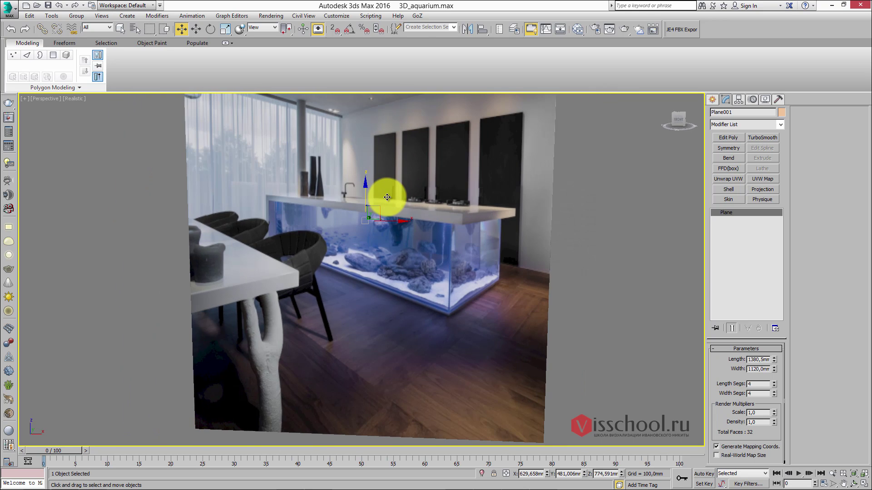
scroll(384, 192, down, 2)
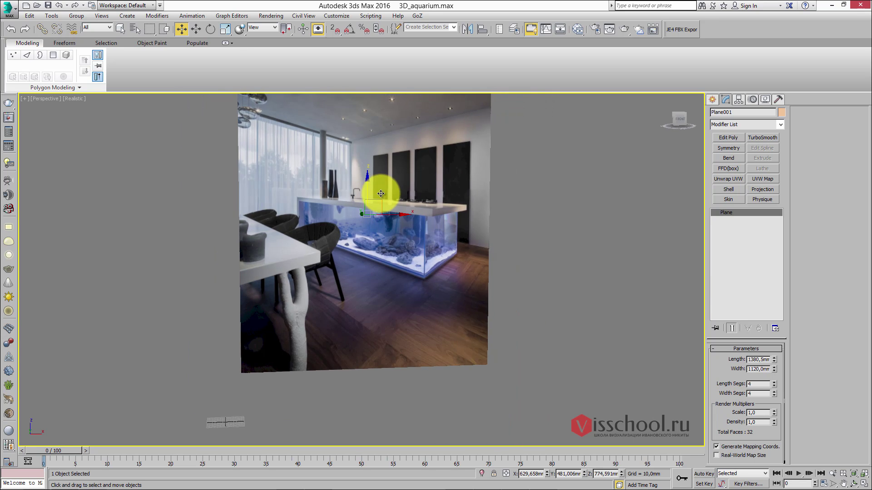
scroll(399, 206, up, 4)
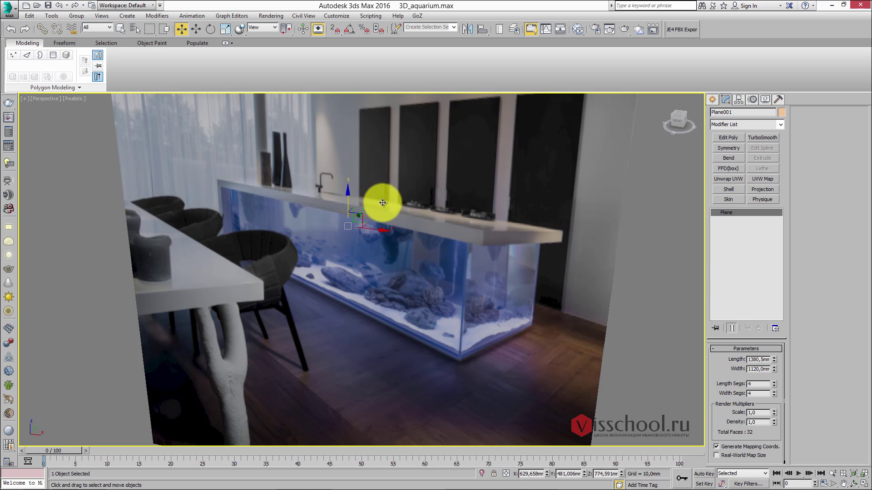
scroll(386, 202, down, 2)
scroll(383, 199, down, 3)
mouse_move(381, 197)
alt+middle_down()
mouse_move(381, 160)
mouse_move(386, 189)
alt+middle_up()
scroll(386, 189, up, 2)
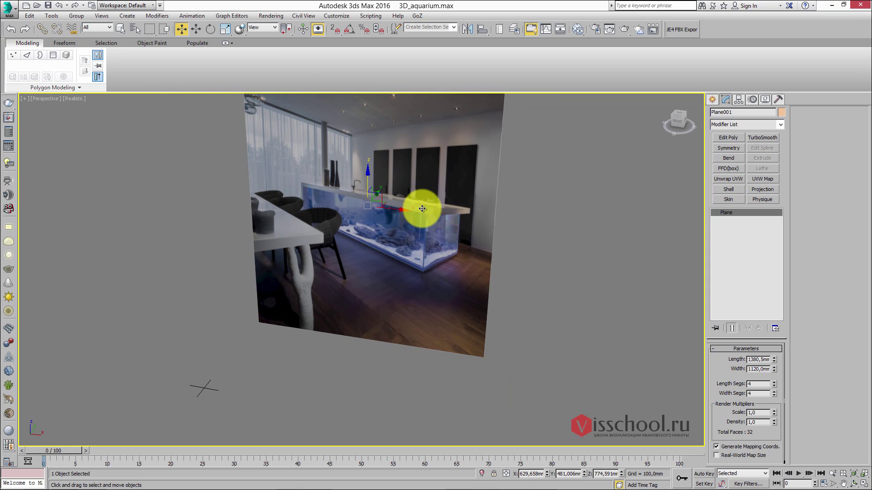
middle_drag(422, 208, 438, 147)
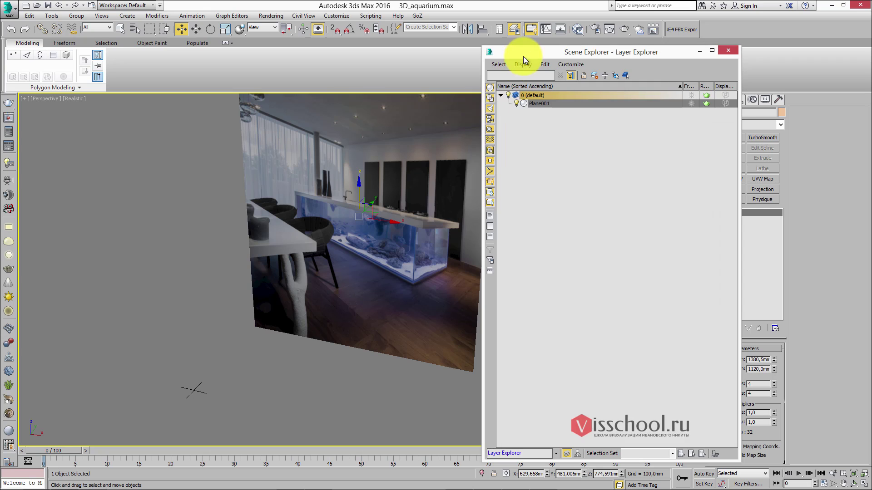
- Create a new layer from Plane001 and name it 'back'
drag(523, 49, 469, 50)
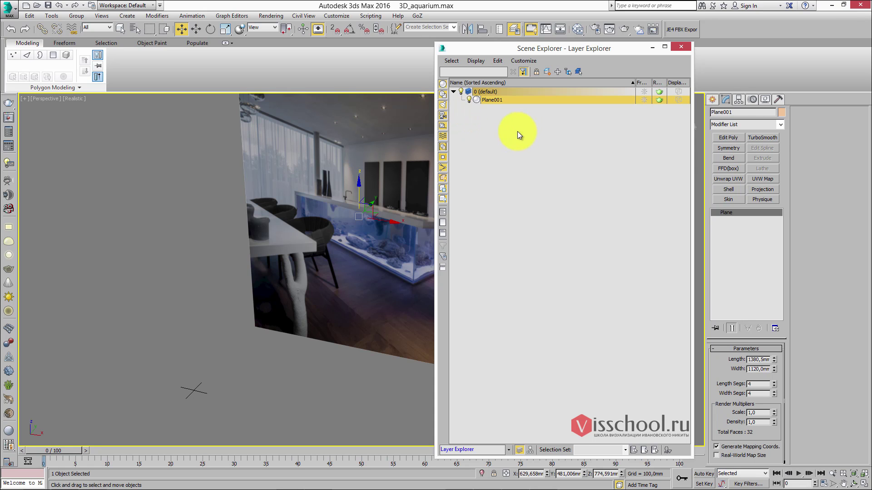
click(504, 101)
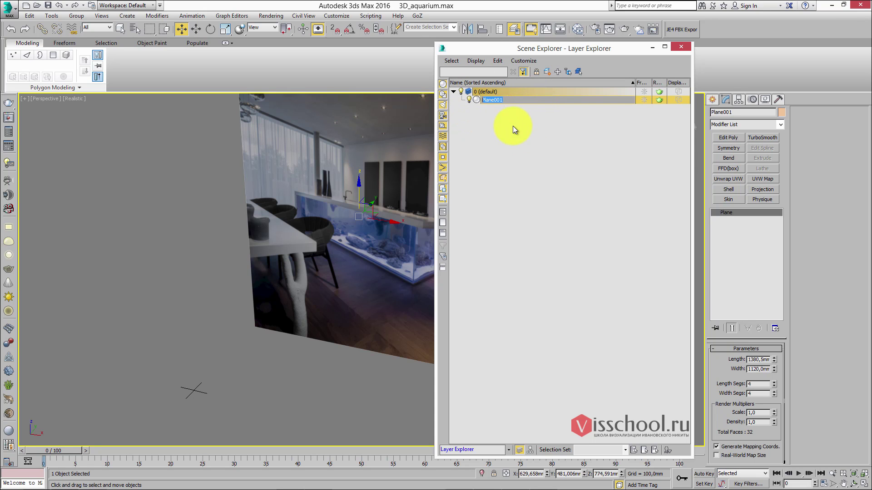
click(340, 175)
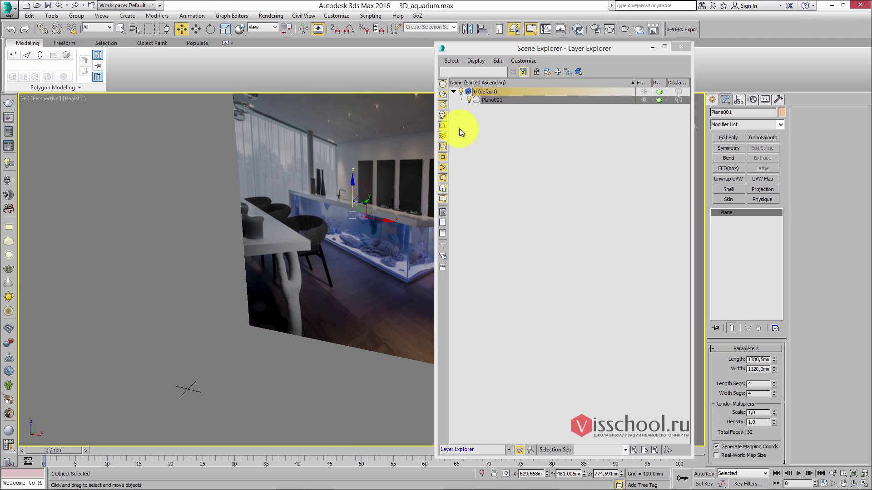
click(547, 72)
click(495, 100)
key(BackSpace)
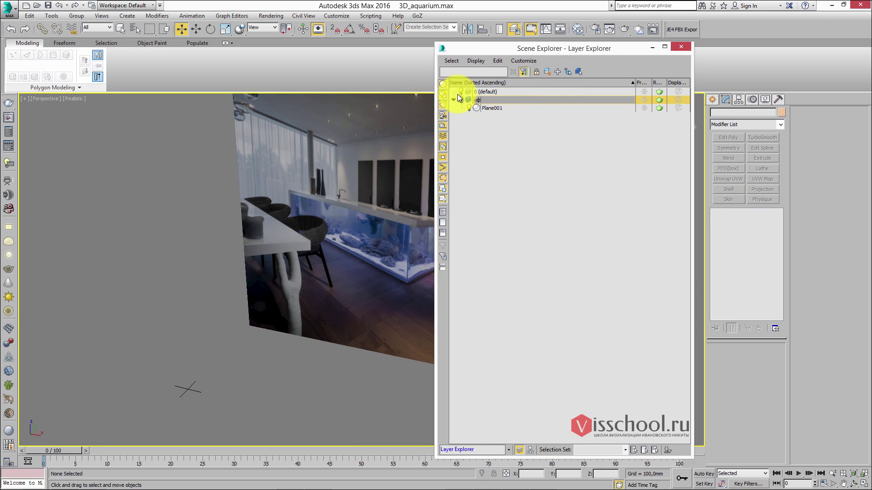
text(back)
key(Return)
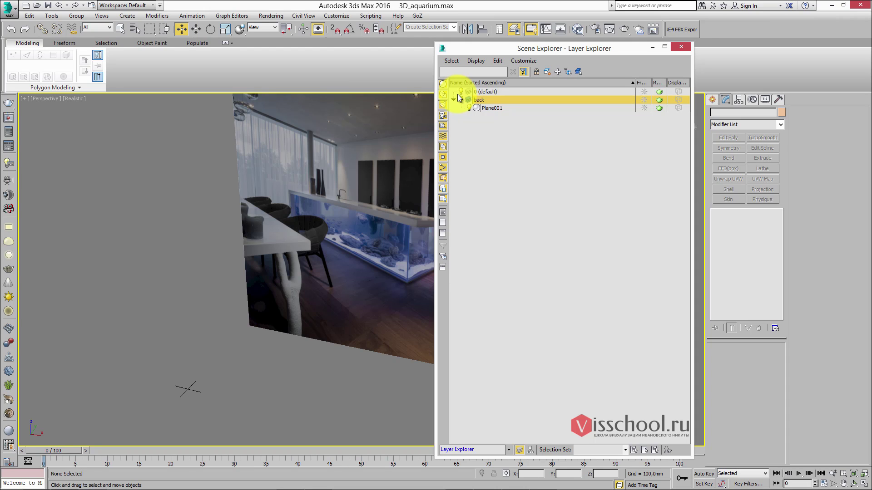
- Test Plane001's Freeze toggle, leaving it unfrozen, and select the plane
click(644, 108)
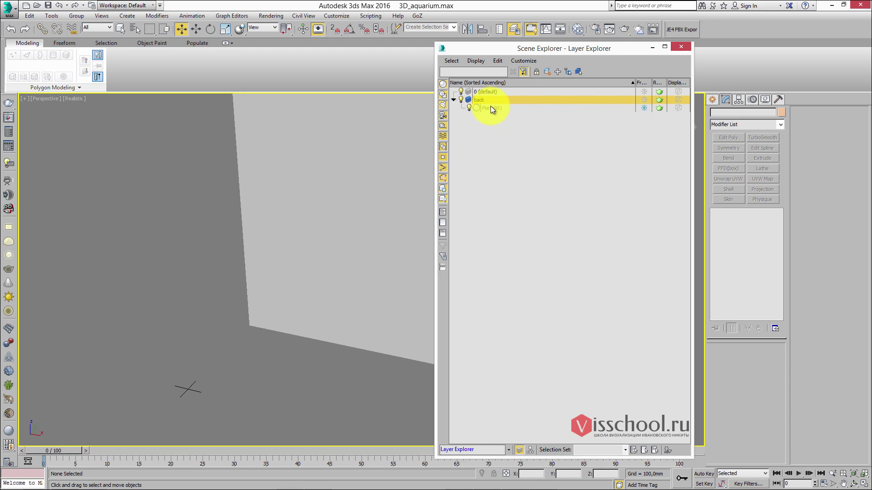
click(645, 108)
click(645, 108)
click(645, 108)
click(644, 108)
click(645, 108)
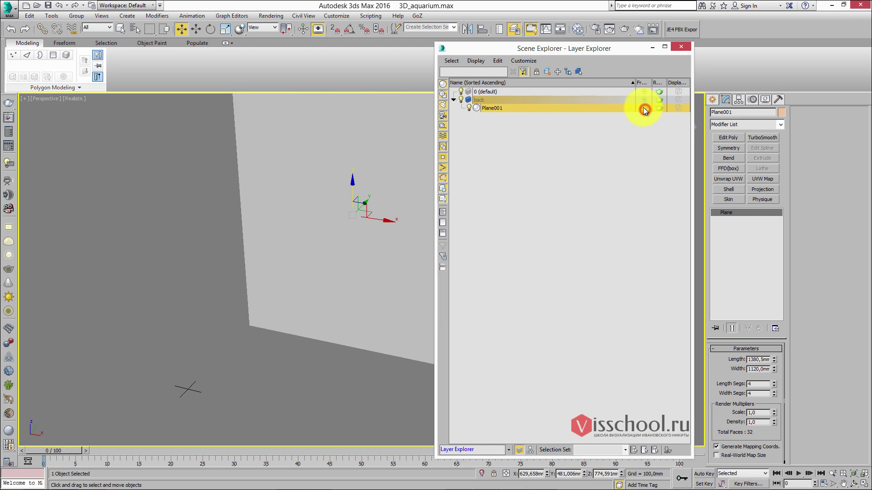
click(645, 109)
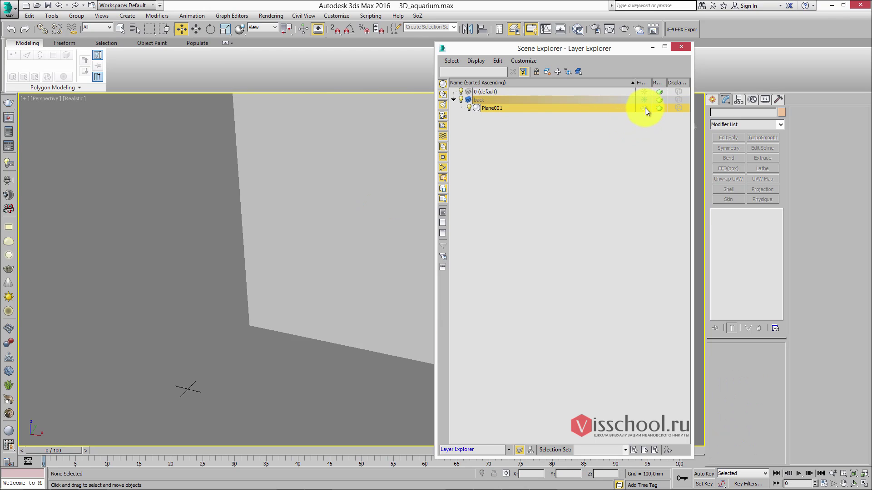
click(644, 108)
click(293, 147)
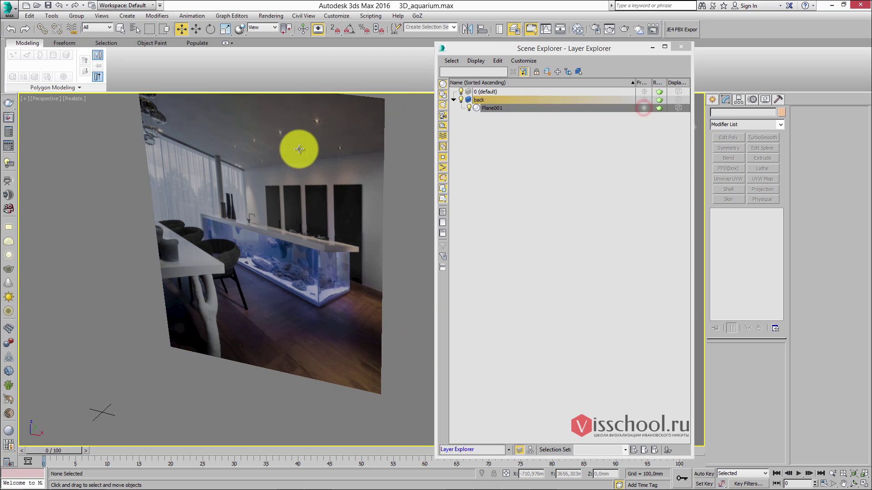
- Turn off Show Frozen in Gray in Plane001's Object Properties
right_click(276, 146)
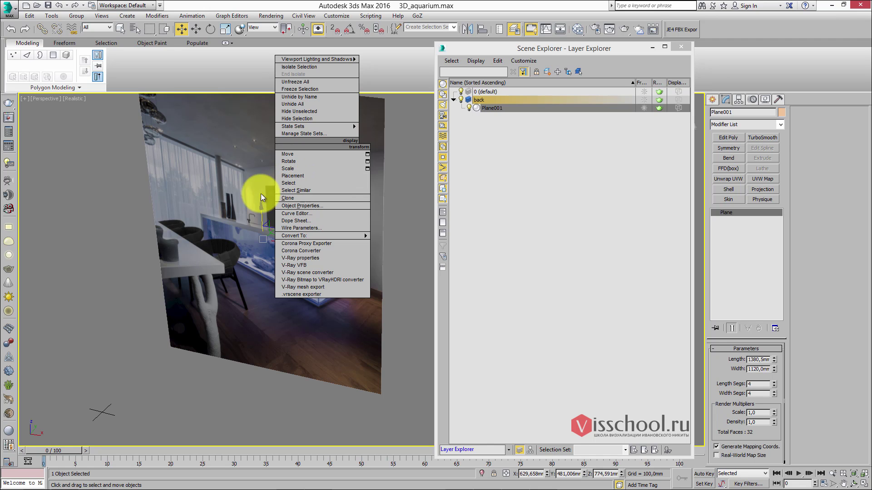
click(306, 207)
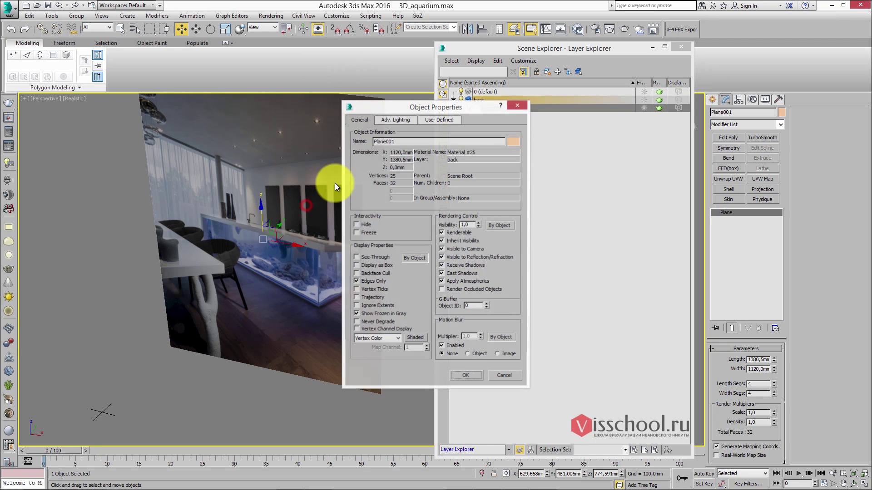
drag(393, 112, 374, 94)
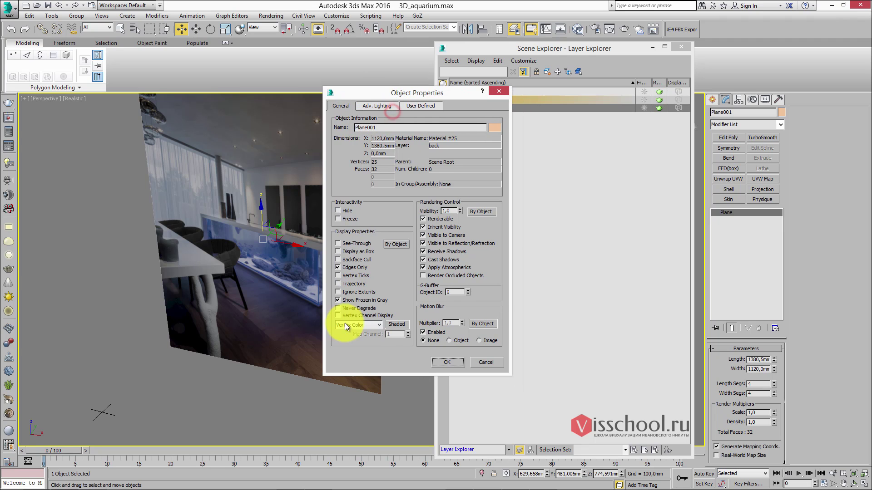
click(338, 300)
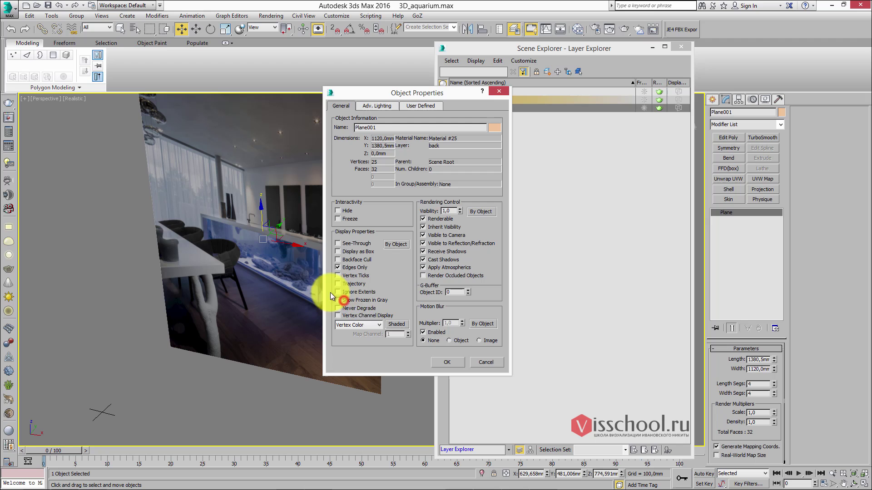
click(449, 361)
- Freeze Plane001 in the Layer Explorer and make layer 0 (default) current
click(644, 108)
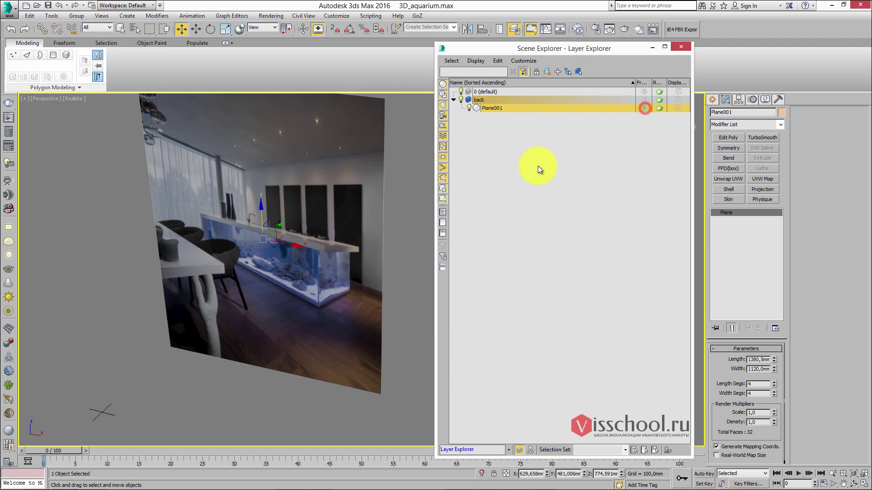
click(265, 156)
alt+middle_drag(227, 156, 290, 163)
click(485, 92)
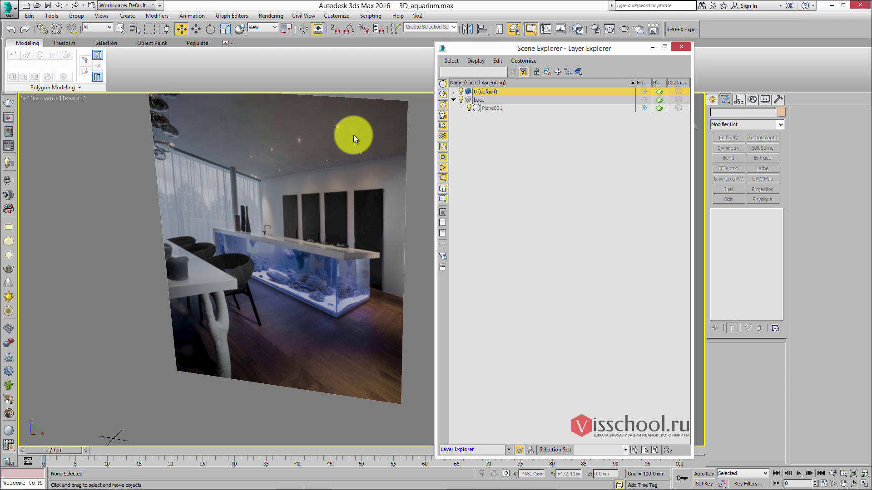
- Close the Scene Explorer and frame the reference image in the Front view
click(685, 45)
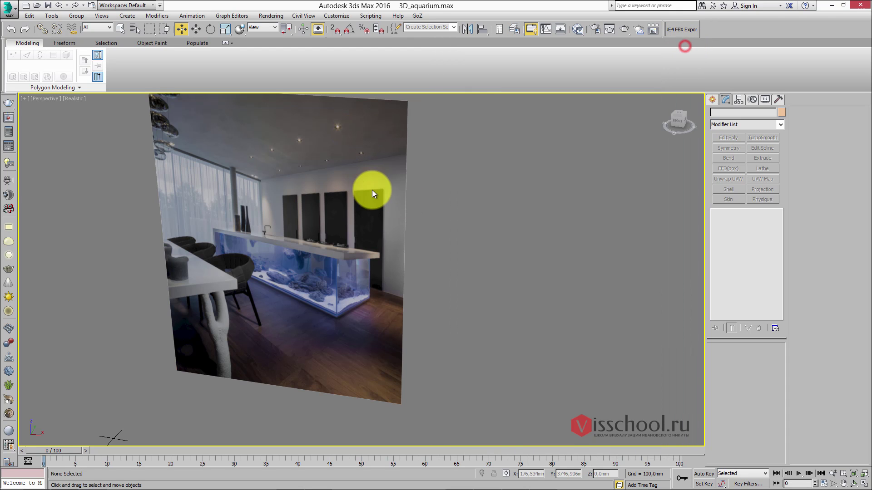
key(f)
scroll(392, 186, down, 3)
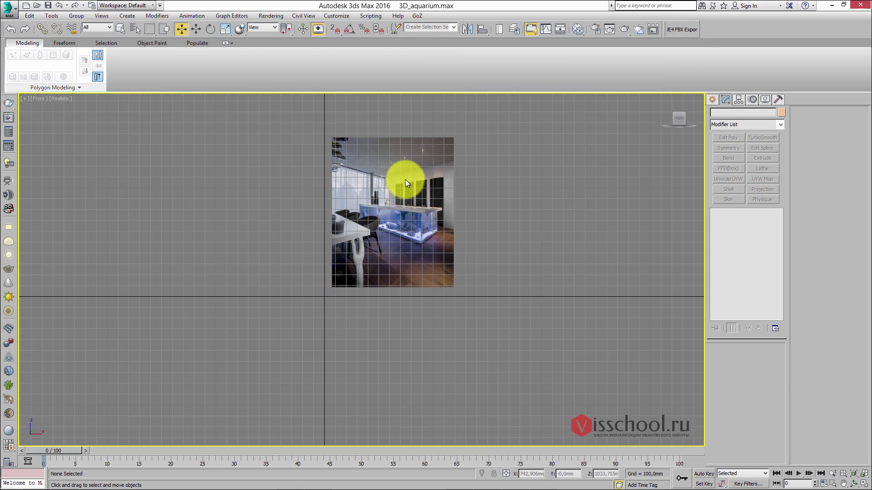
middle_drag(404, 145, 361, 176)
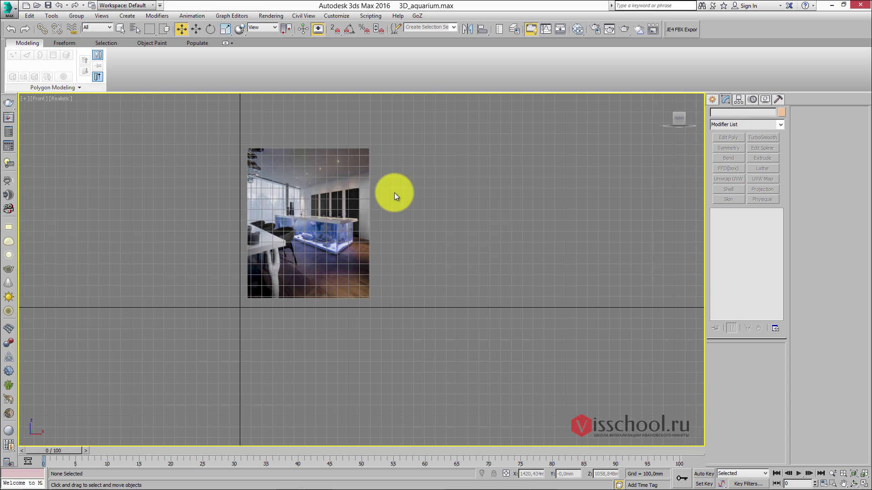
key(alt+Tab)
key(Tab)
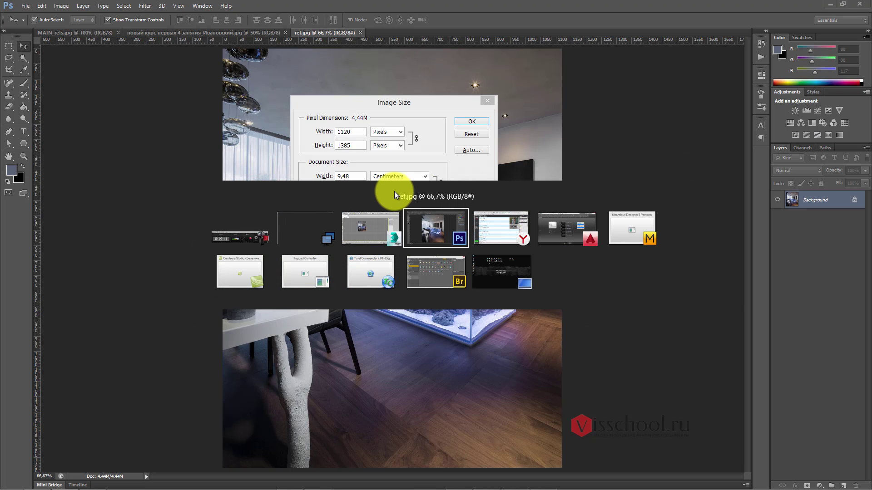
key(Escape)
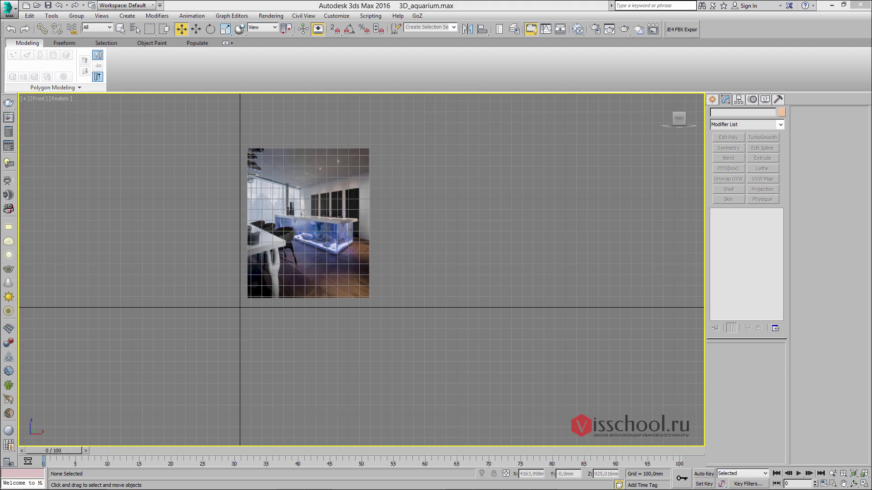
- Hide the home grid and zoom around the aquarium reference photo in the Front view
click(476, 250)
key(g)
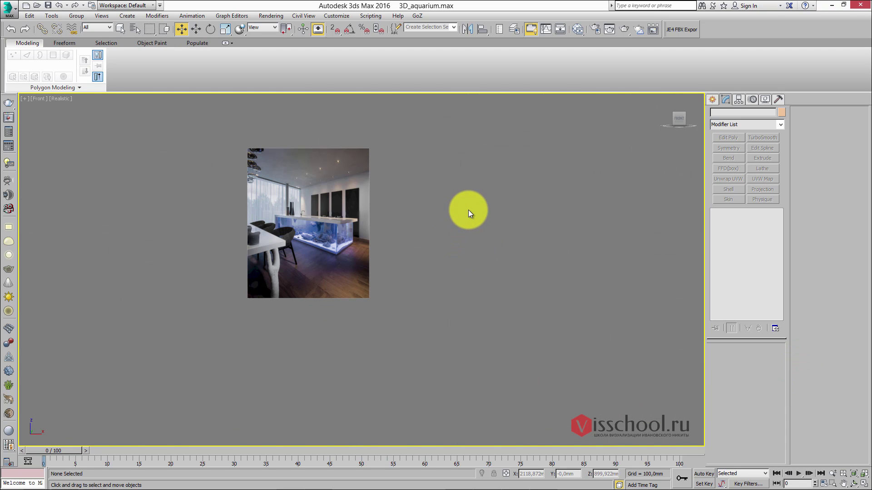
middle_drag(371, 179, 405, 198)
scroll(373, 187, up, 3)
scroll(404, 189, down, 3)
scroll(408, 186, up, 3)
scroll(391, 181, down, 2)
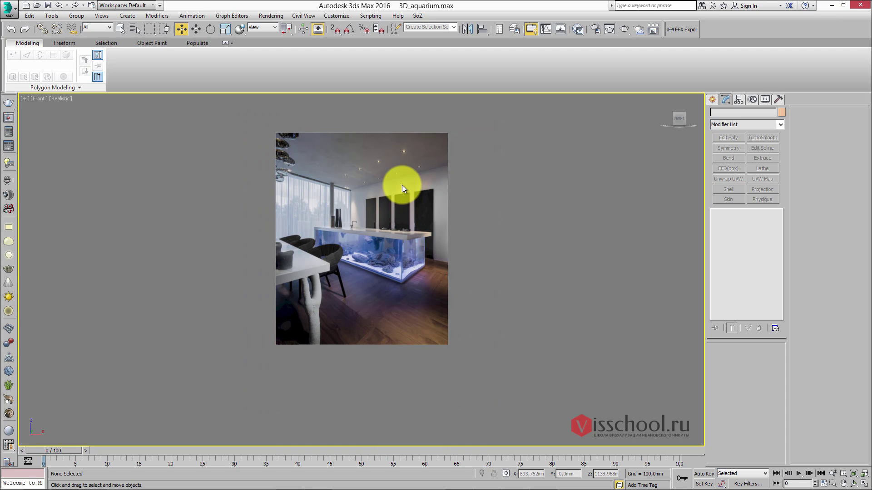
middle_drag(402, 183, 400, 185)
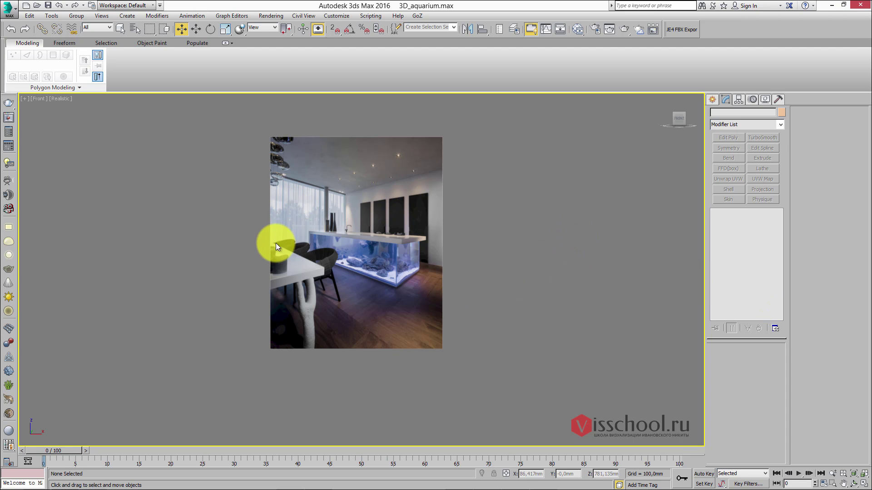
scroll(345, 240, up, 8)
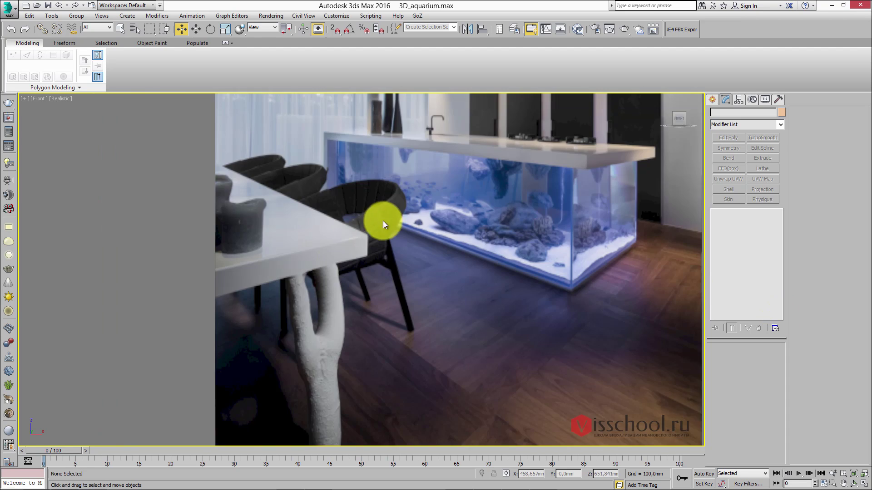
middle_drag(383, 220, 354, 222)
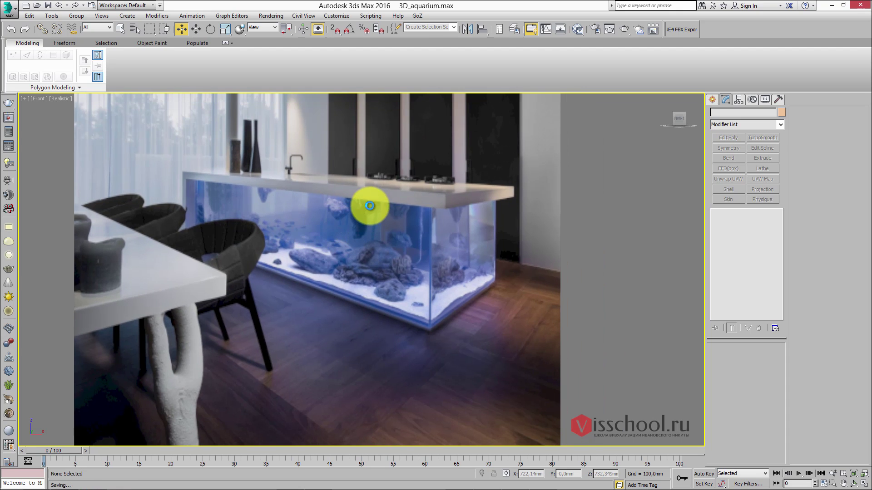
scroll(414, 188, down, 3)
scroll(404, 193, down, 3)
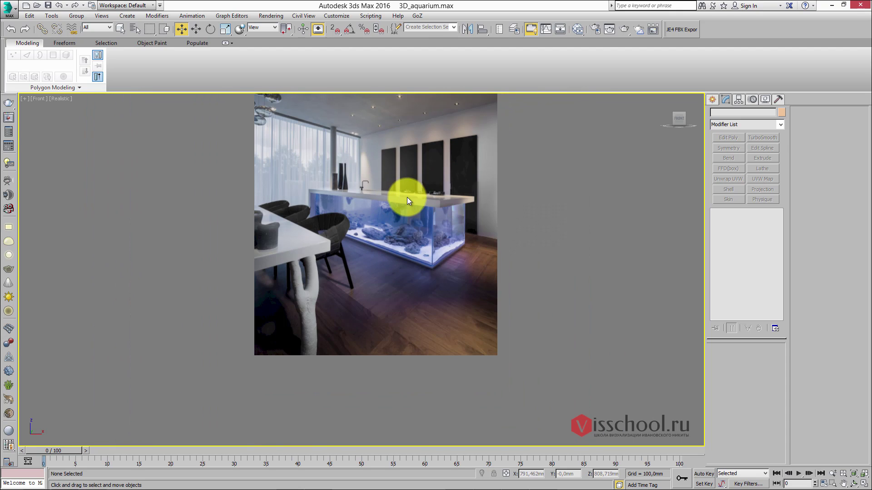
scroll(412, 195, up, 3)
middle_drag(412, 196, 391, 208)
scroll(369, 216, up, 3)
scroll(402, 218, up, 3)
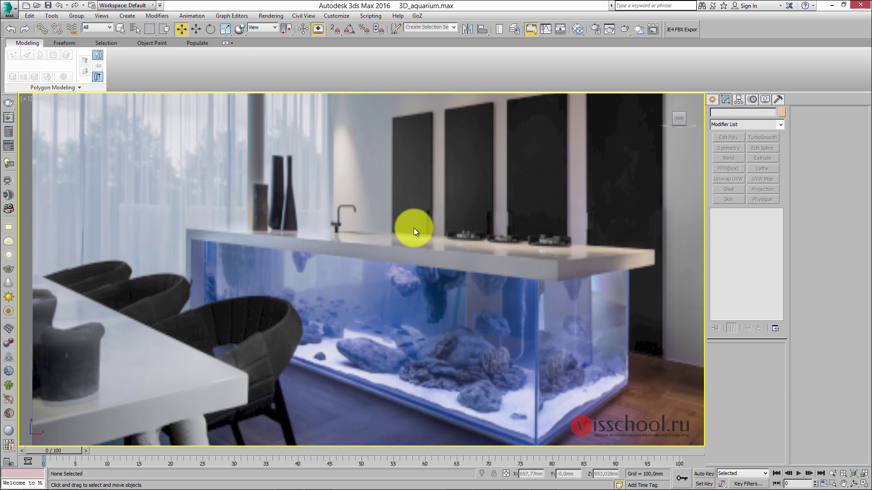
scroll(415, 224, down, 3)
scroll(419, 224, up, 3)
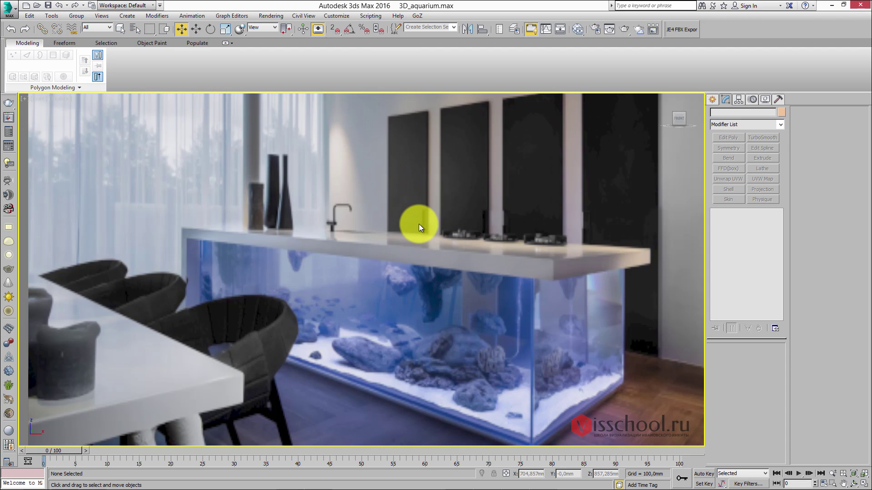
scroll(432, 241, down, 6)
scroll(431, 240, up, 6)
scroll(429, 240, down, 6)
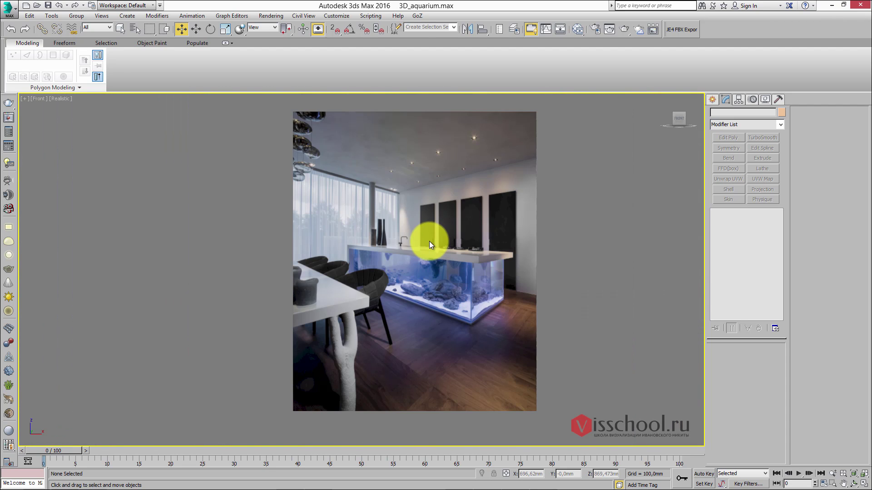
scroll(409, 237, up, 8)
middle_drag(428, 223, 380, 197)
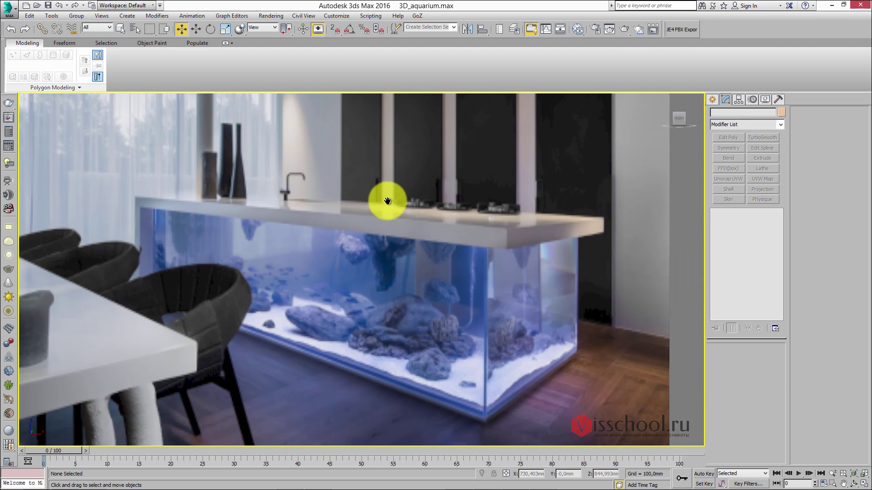
scroll(403, 205, down, 2)
scroll(415, 207, up, 3)
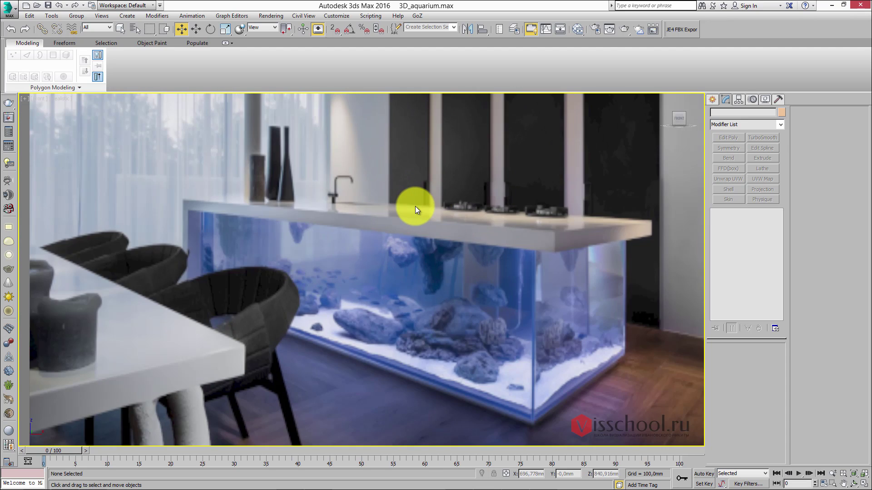
middle_drag(415, 206, 478, 176)
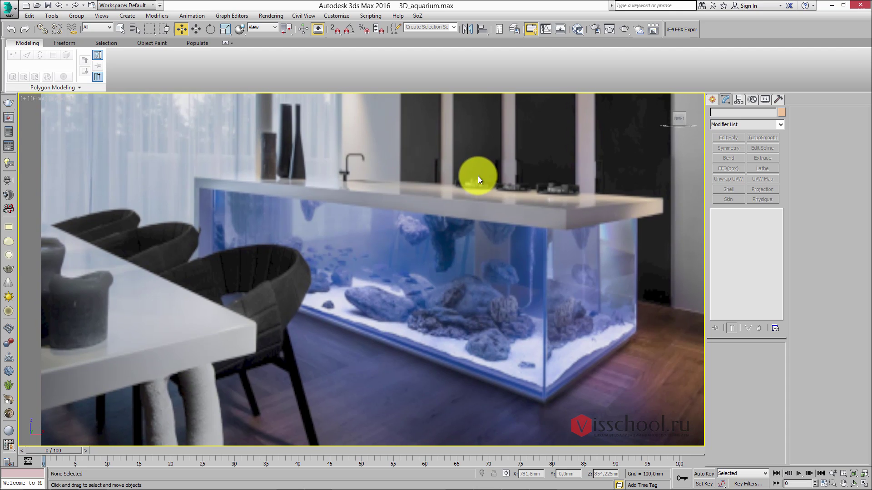
scroll(543, 197, down, 5)
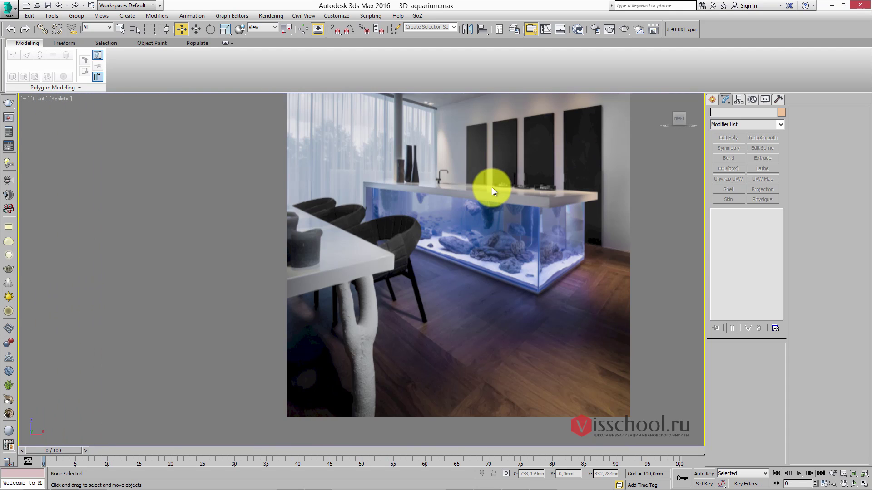
scroll(452, 204, up, 1)
scroll(456, 203, up, 2)
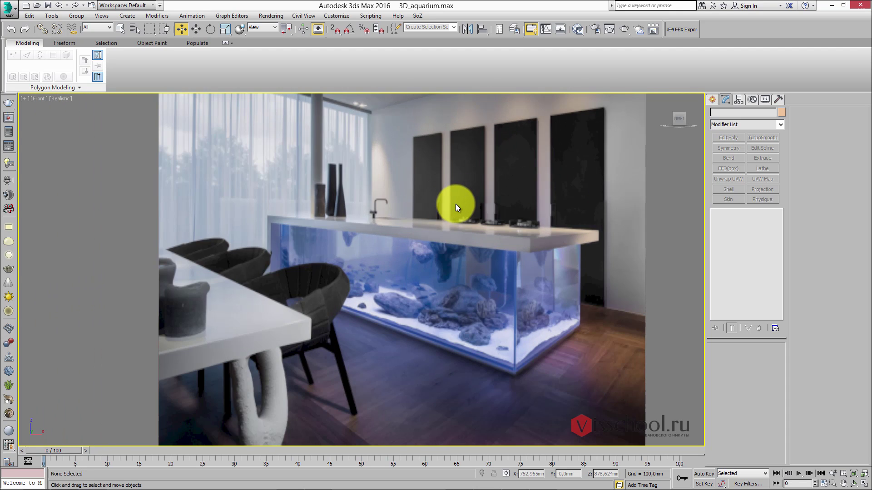
middle_drag(456, 203, 478, 195)
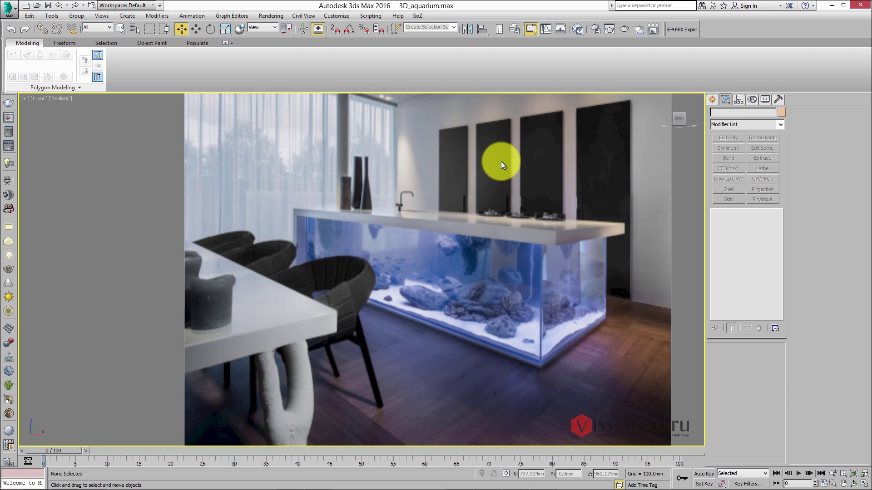
- Switch the viewport to the Top view with Wireframe shading
key(alt+Tab)
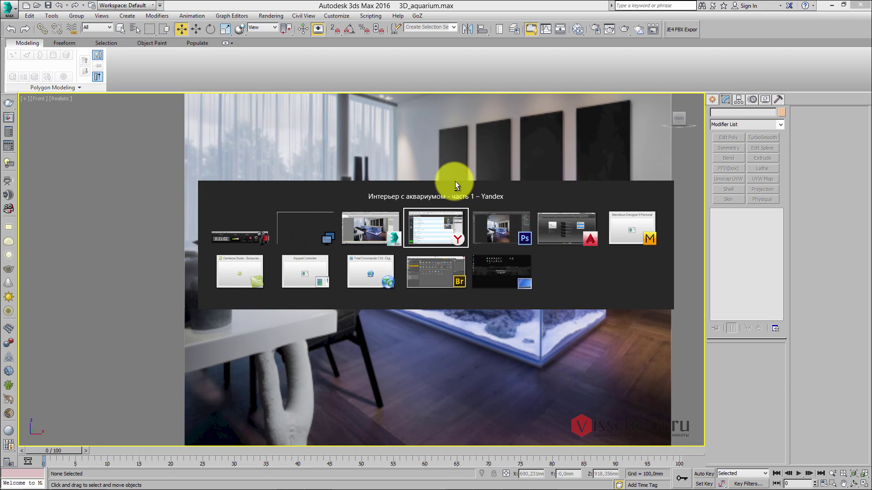
key(alt+Tab)
key(alt+Tab)
key(Escape)
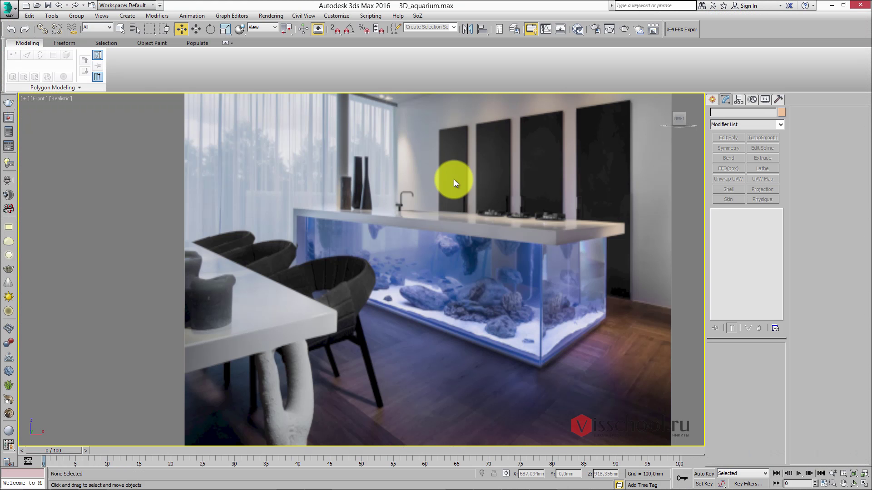
key(t)
key(F3)
- Draw a box primitive for the room in the Top view
scroll(397, 163, up, 3)
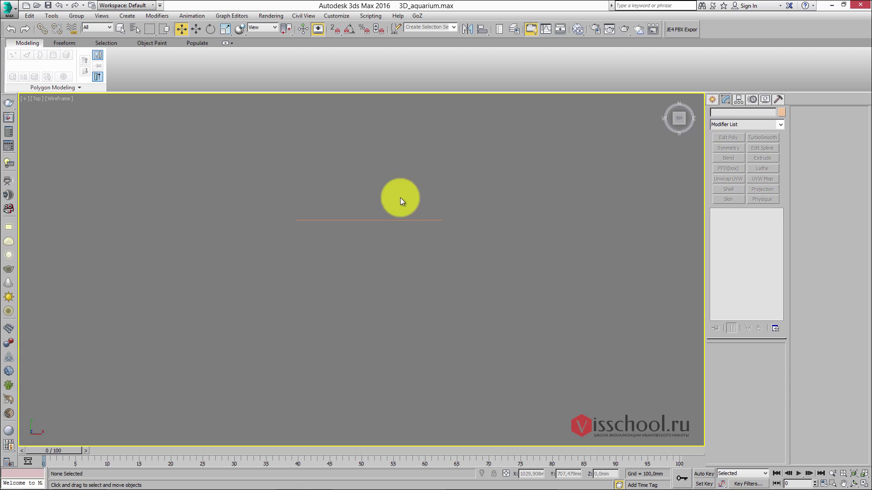
click(714, 99)
click(727, 157)
scroll(392, 207, up, 3)
drag(253, 209, 566, 426)
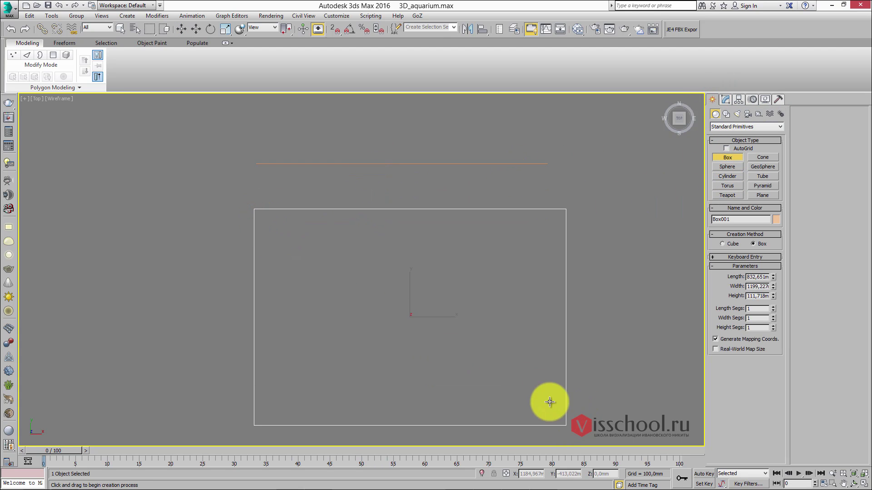
click(510, 262)
middle_drag(509, 261, 471, 224)
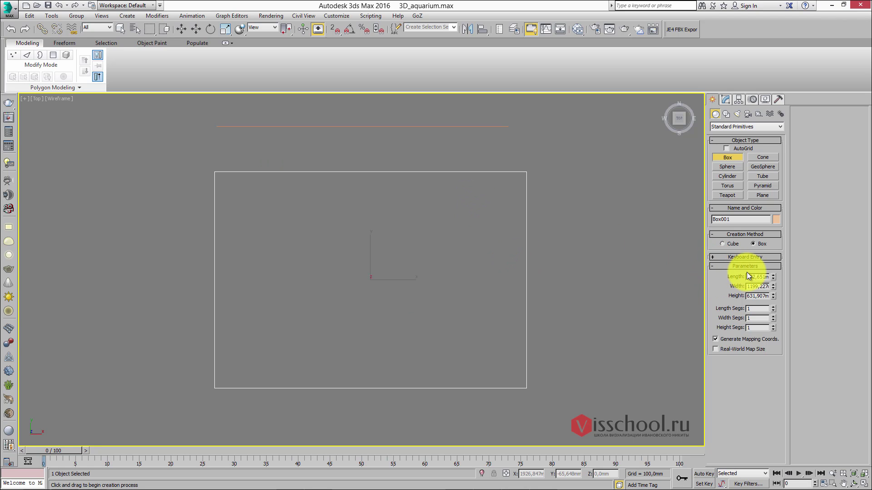
- Set the box width to 8000 mm and length to 7000 mm
scroll(461, 203, down, 3)
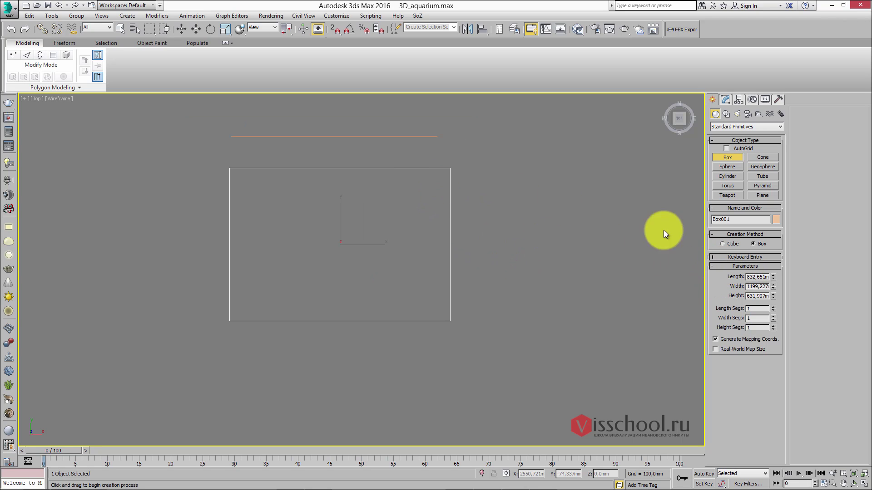
click(754, 287)
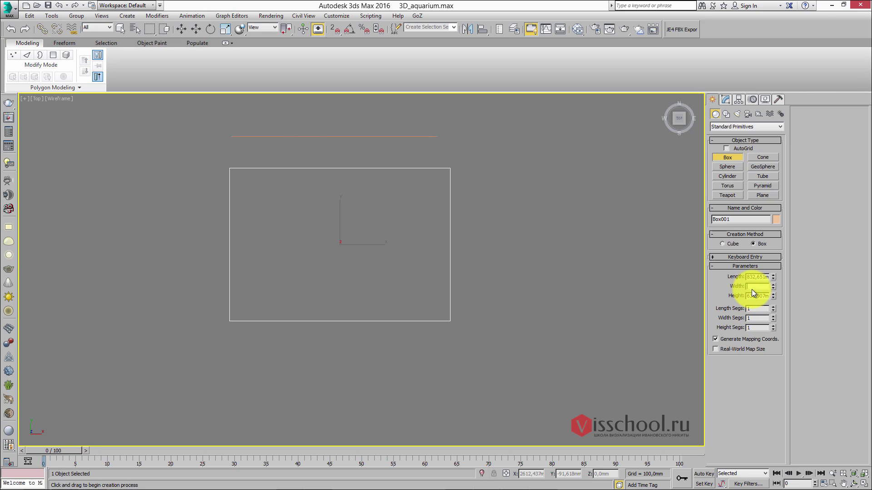
key(Return)
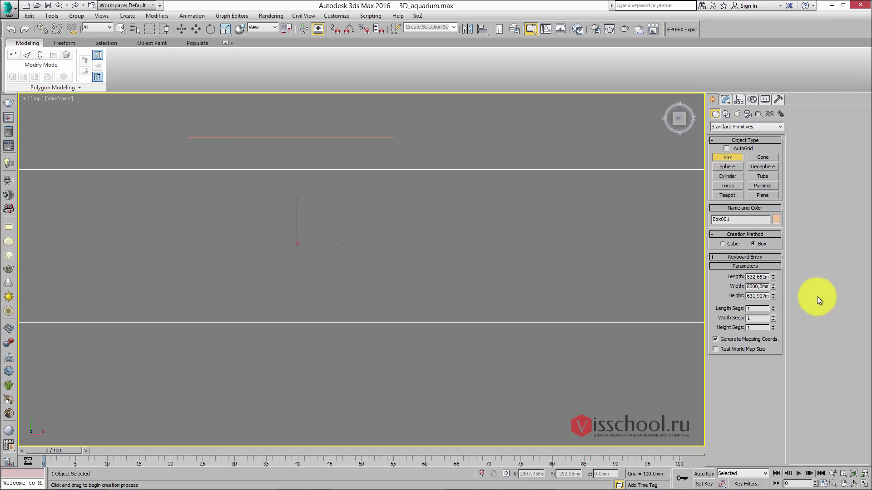
click(746, 276)
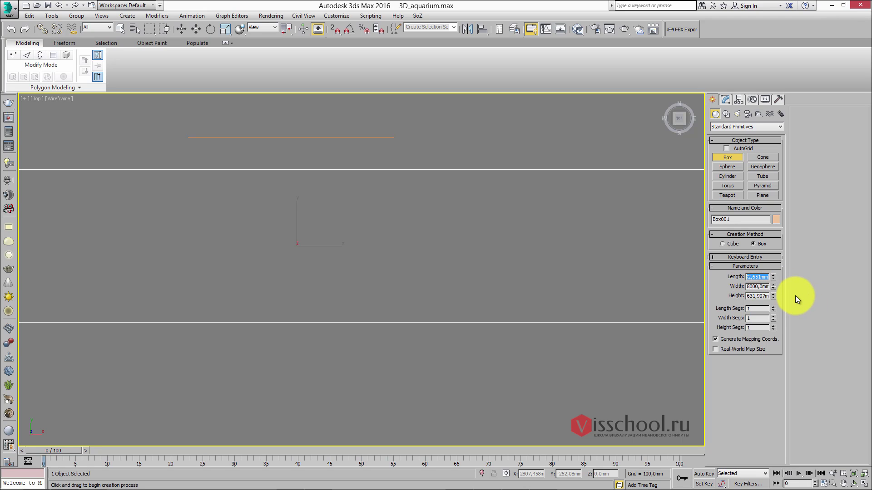
text(7000)
key(Return)
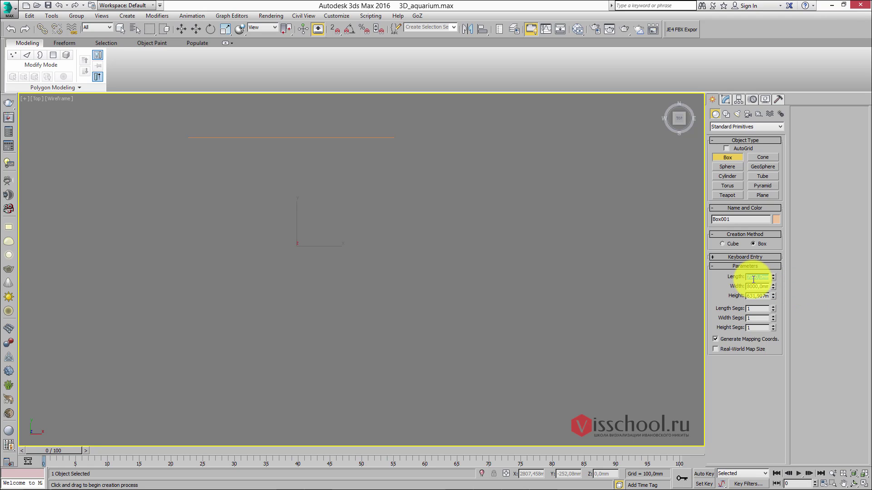
- Set the box height to 4000 mm and reframe the Top view around it
middle_drag(605, 267, 559, 272)
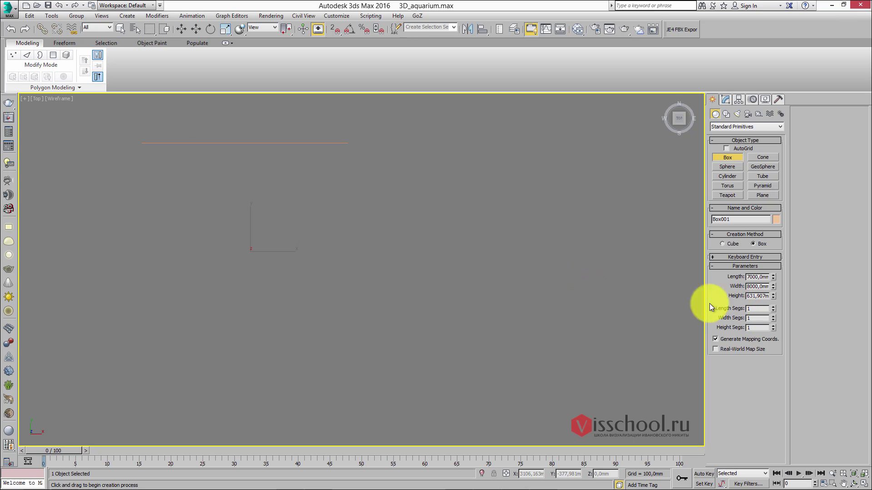
click(751, 295)
text(4000)
key(Return)
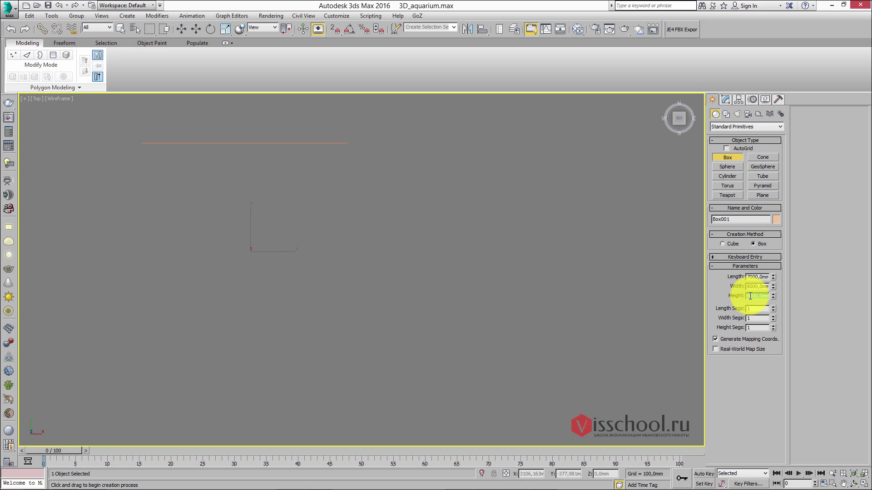
middle_drag(522, 240, 479, 282)
scroll(472, 268, down, 3)
scroll(422, 241, up, 2)
- Move the room box to the right with the Move tool
key(w)
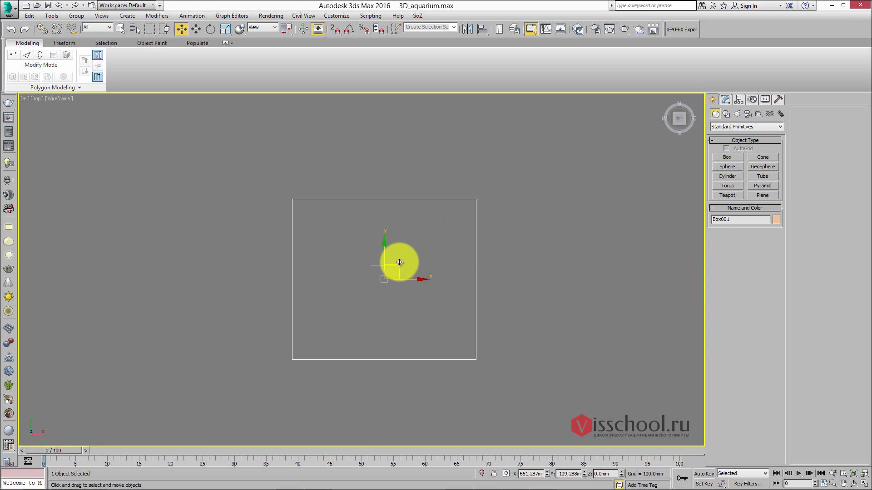
drag(400, 263, 504, 237)
scroll(428, 243, up, 2)
alt+middle_drag(428, 243, 436, 213)
scroll(436, 214, down, 2)
- View the reference plane and box from the Front with realistic textured display
key(f)
scroll(436, 206, down, 3)
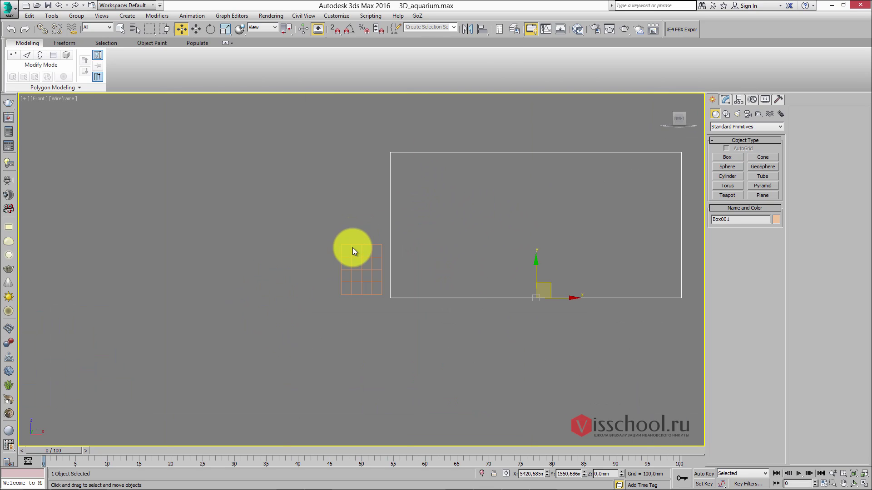
middle_drag(498, 189, 540, 126)
scroll(456, 178, up, 2)
key(alt+Tab)
key(F3)
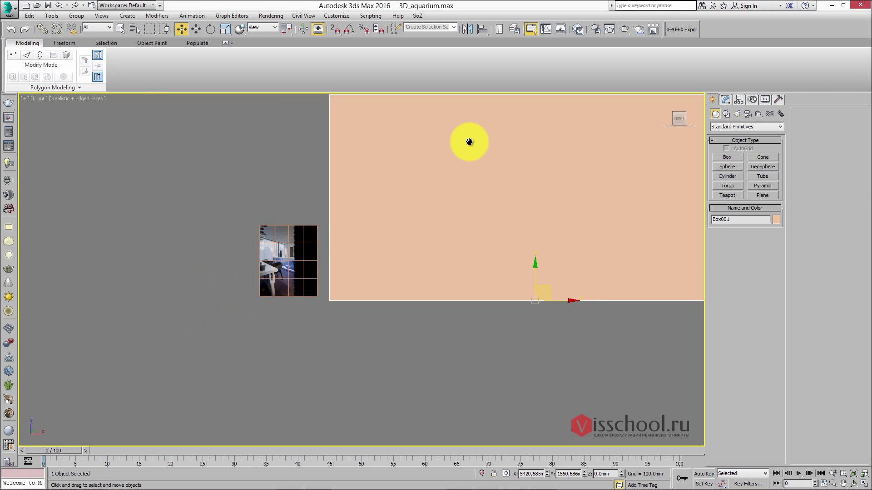
scroll(269, 272, up, 5)
middle_drag(262, 98, 233, 152)
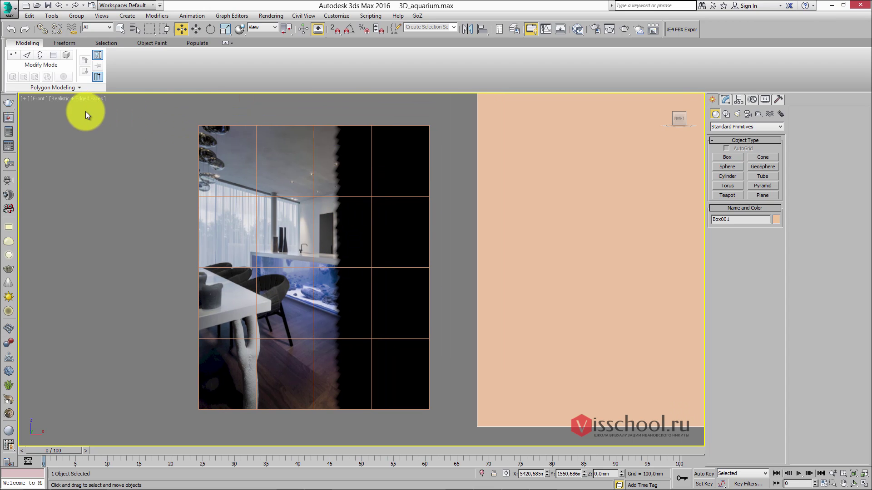
middle_drag(397, 189, 355, 183)
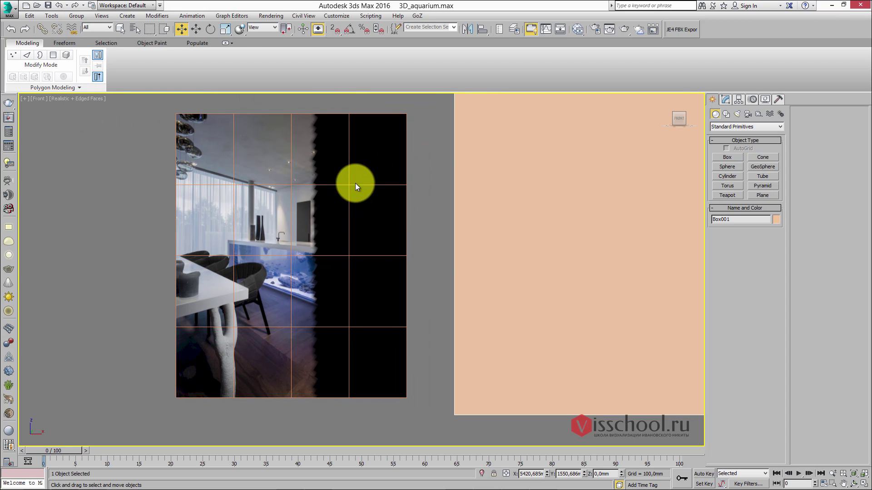
mouse_move(347, 98)
mouse_down()
mouse_move(287, 332)
mouse_move(437, 227)
mouse_up()
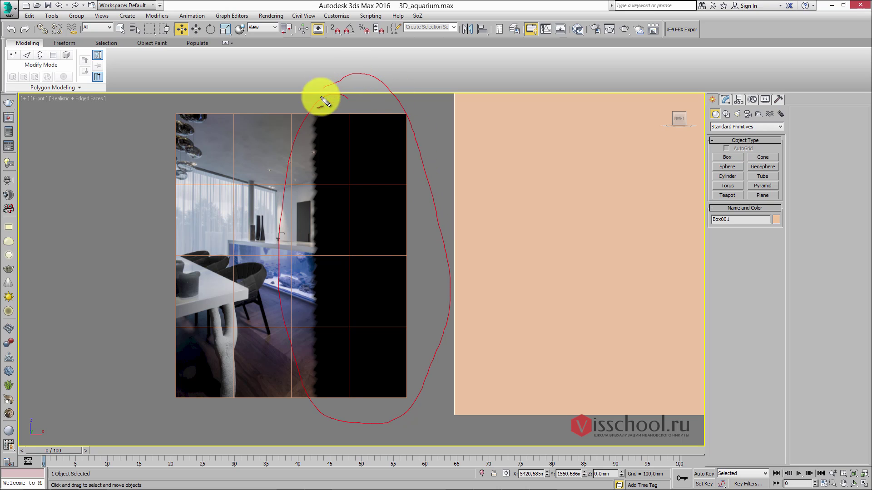
key(Escape)
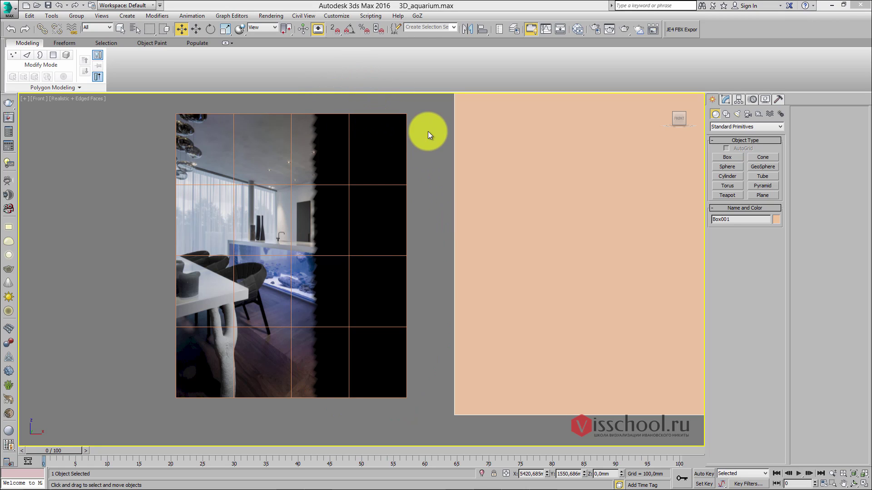
middle_drag(479, 143, 469, 146)
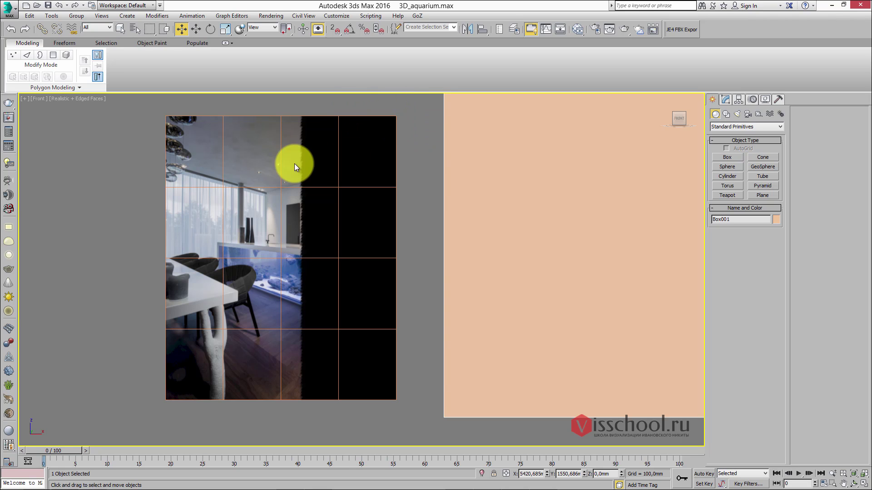
- Switch the Front view to Shaded display and pan toward the reference photo
click(62, 99)
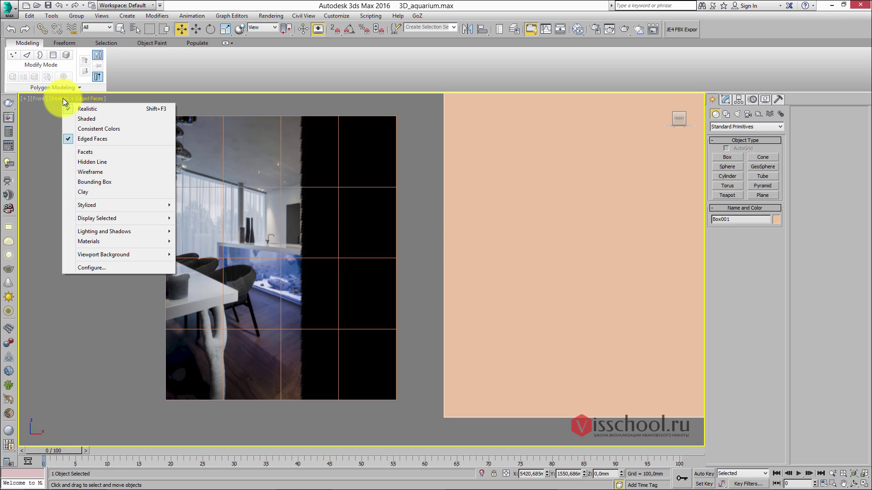
click(95, 119)
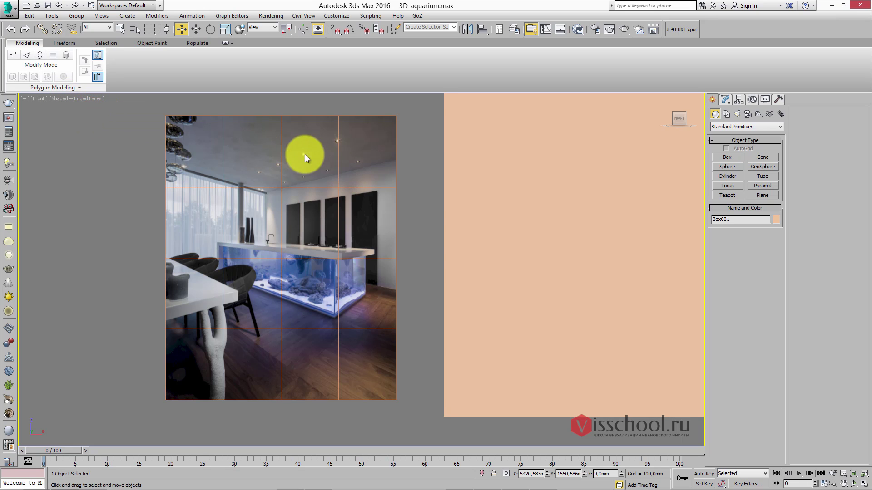
middle_drag(335, 176, 344, 165)
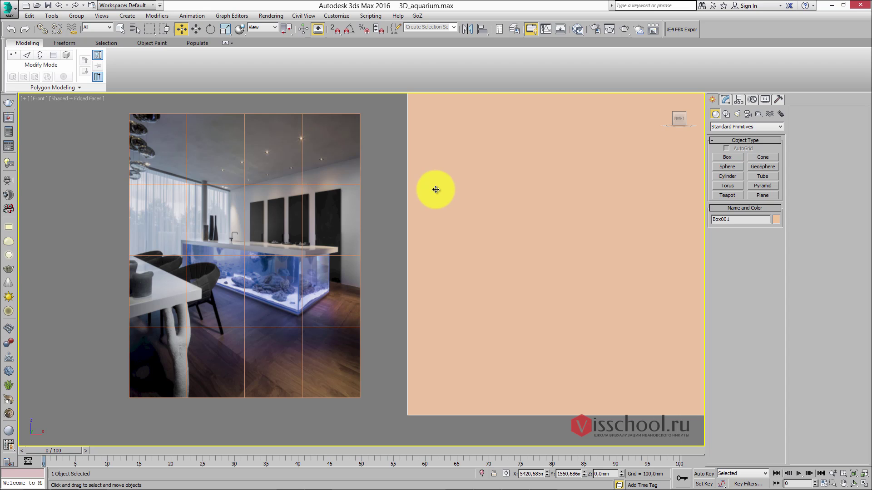
middle_drag(436, 184, 371, 247)
scroll(396, 178, up, 2)
scroll(396, 179, down, 5)
scroll(351, 202, down, 2)
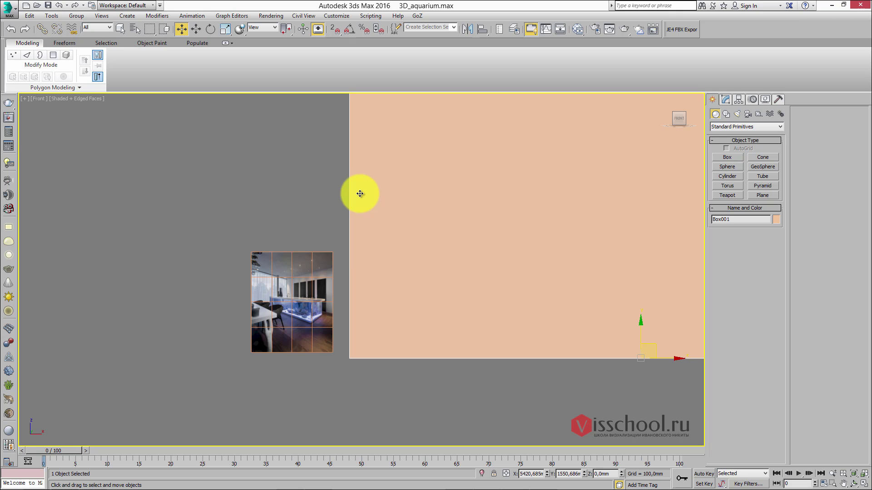
scroll(318, 205, up, 5)
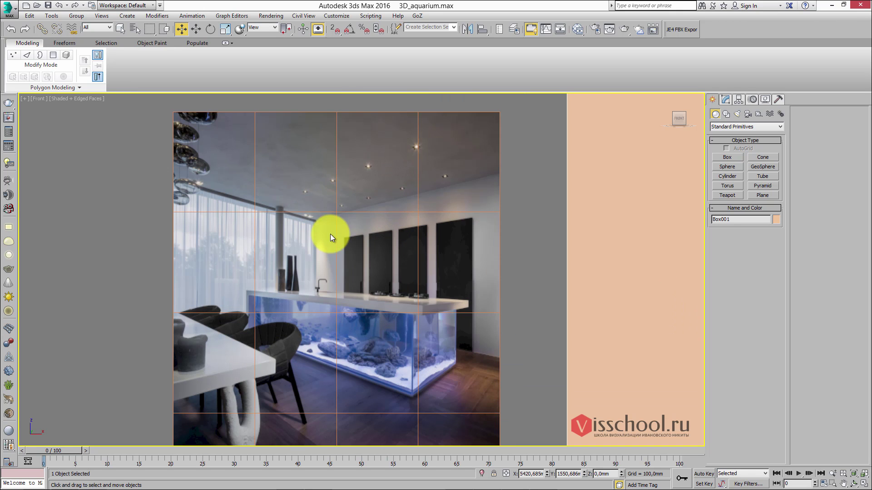
scroll(327, 210, down, 1)
- Frame the whole aquarium photo, then bring the webinar browser window over the scene
middle_drag(329, 211, 316, 213)
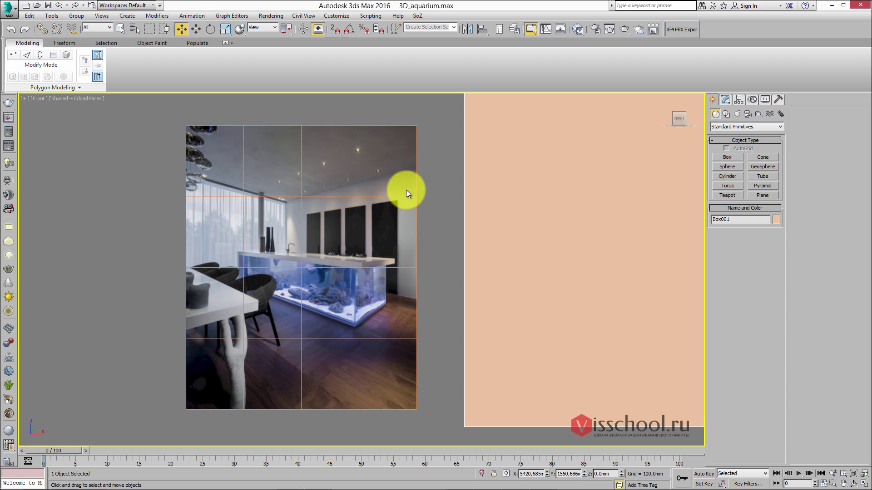
middle_drag(404, 189, 323, 183)
scroll(345, 193, down, 3)
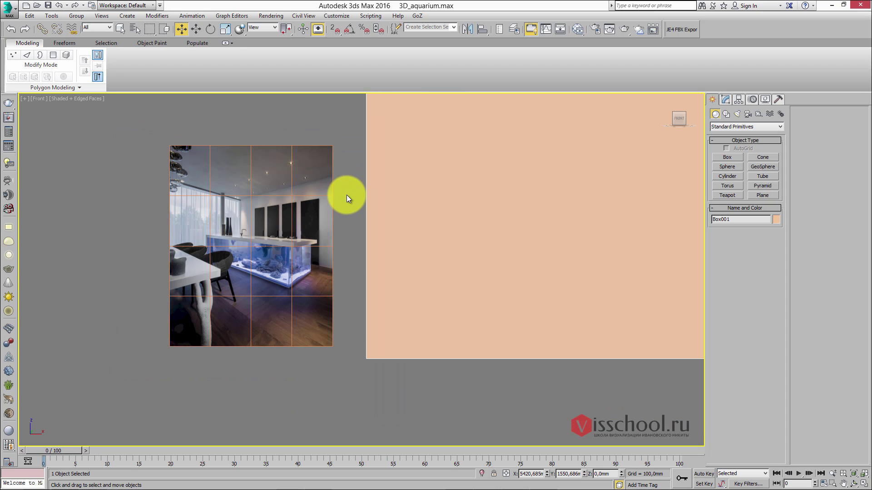
middle_drag(412, 193, 375, 204)
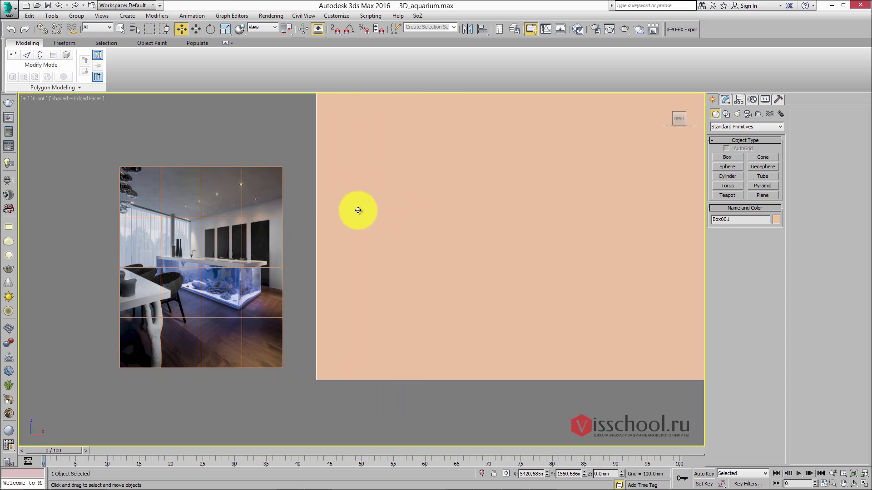
scroll(376, 209, down, 2)
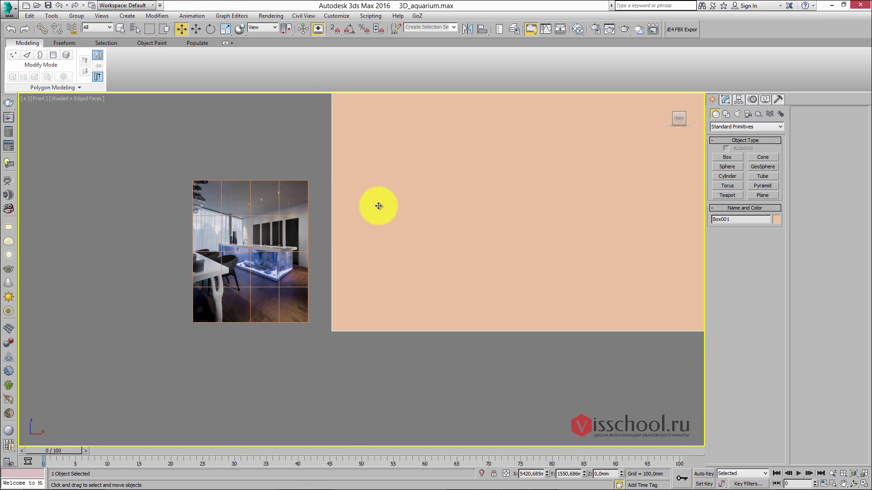
middle_drag(375, 204, 350, 212)
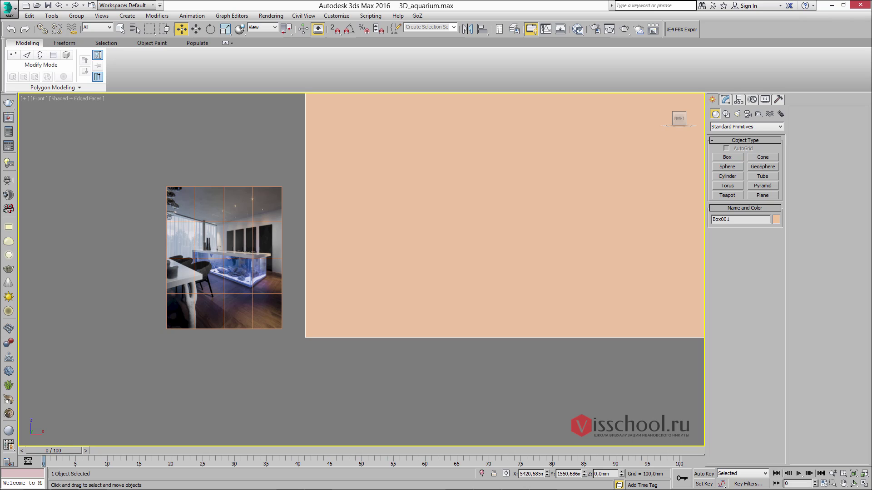
drag(871, 132, 395, 86)
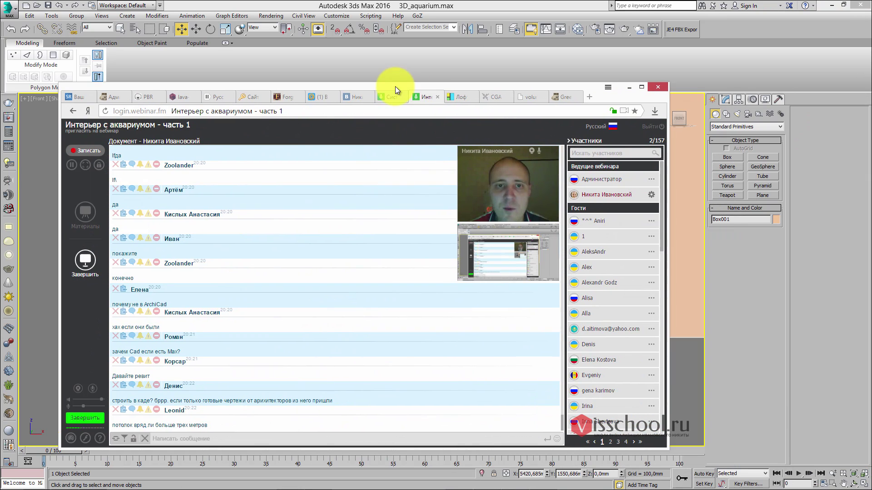
- Switch to the lava-design site and open its Портфолио page
click(182, 97)
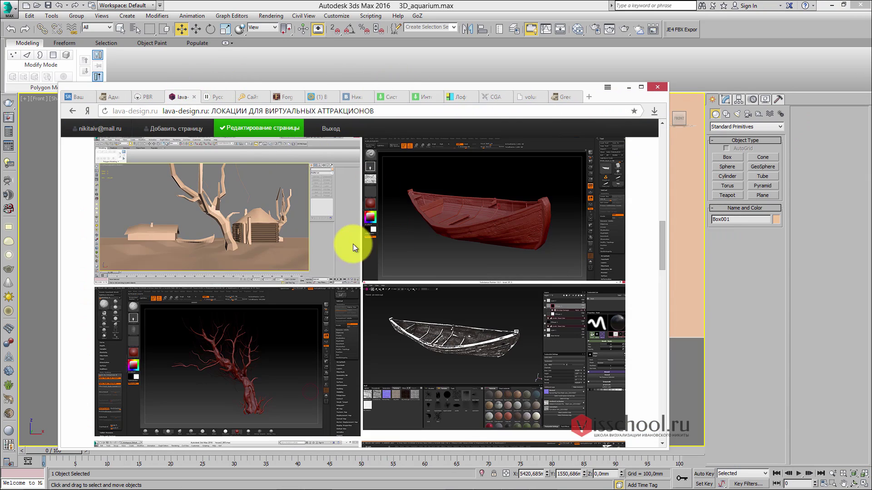
scroll(345, 229, up, 4)
scroll(340, 213, down, 5)
scroll(345, 211, down, 5)
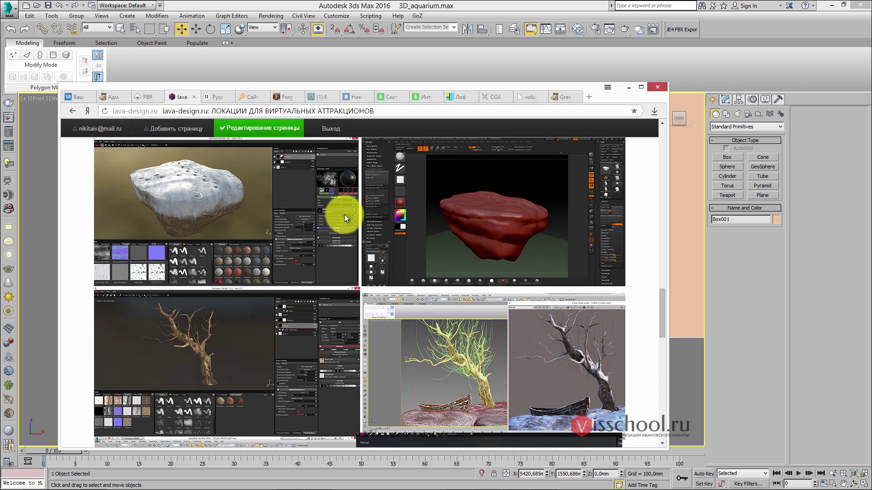
scroll(341, 224, up, 10)
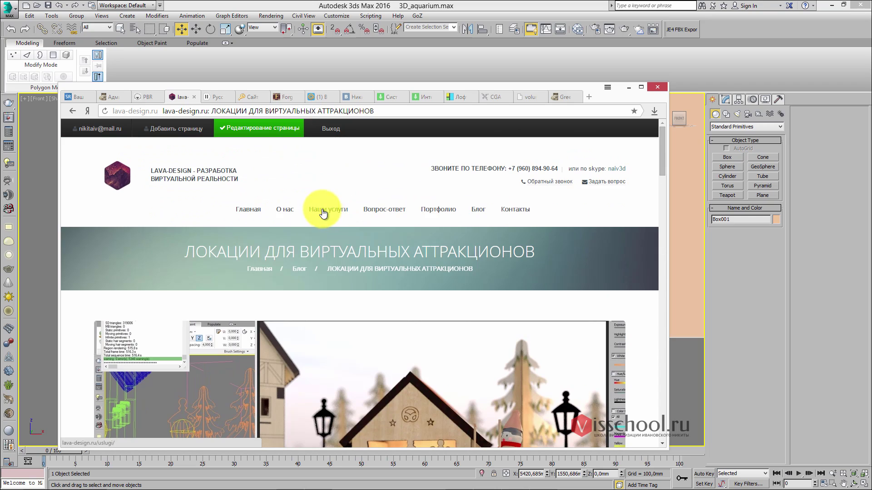
click(434, 210)
scroll(383, 218, down, 3)
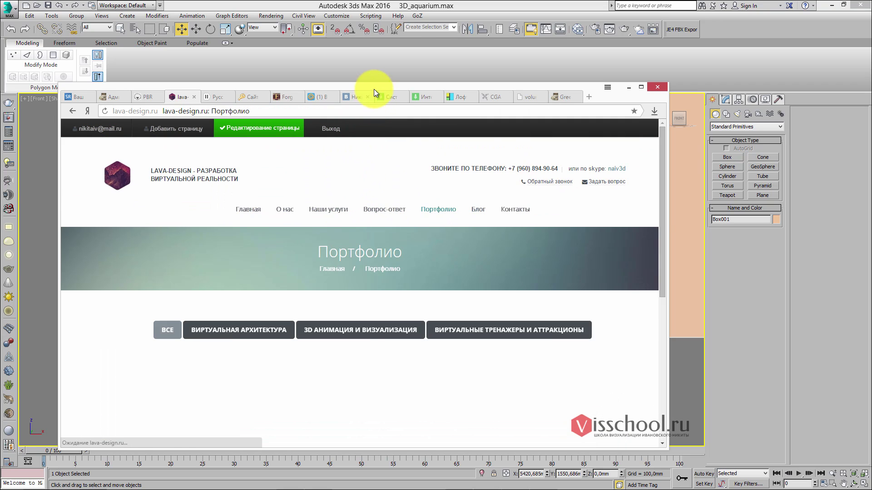
drag(377, 86, 402, 50)
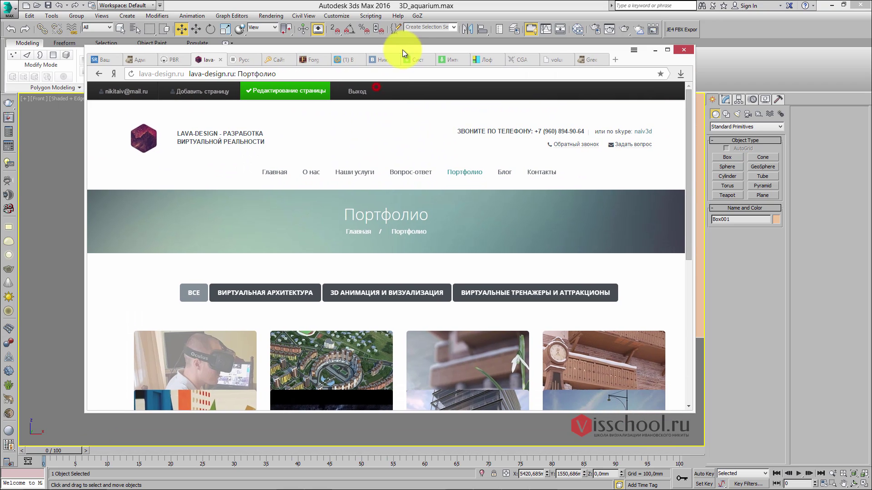
- Browse the Колизей residential complex facade project, then move the browser off screen
click(323, 340)
scroll(403, 258, down, 5)
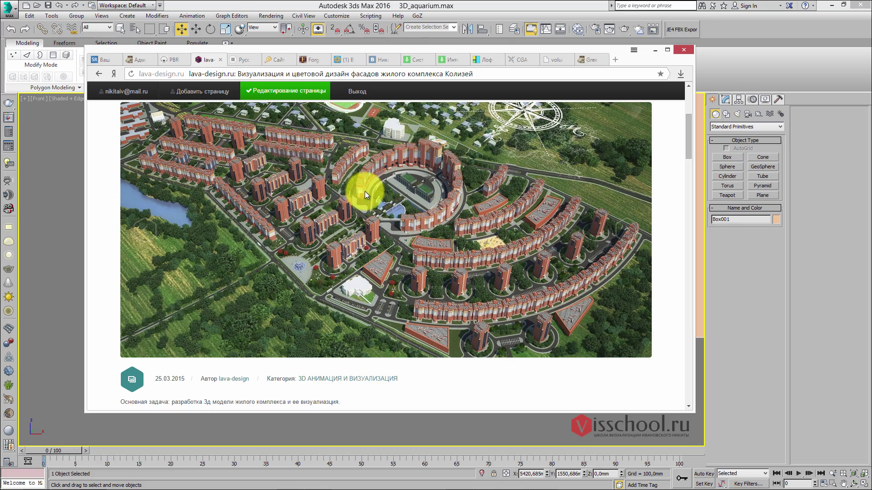
scroll(364, 191, down, 8)
scroll(362, 196, up, 10)
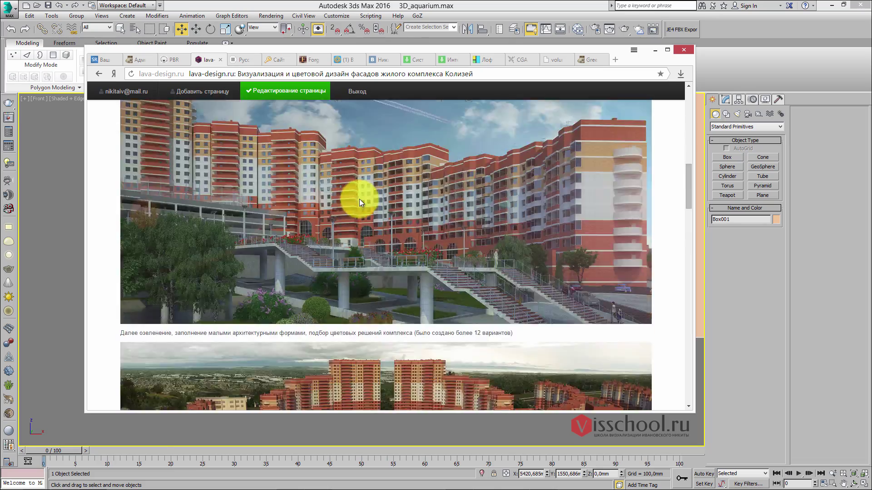
scroll(358, 191, down, 1)
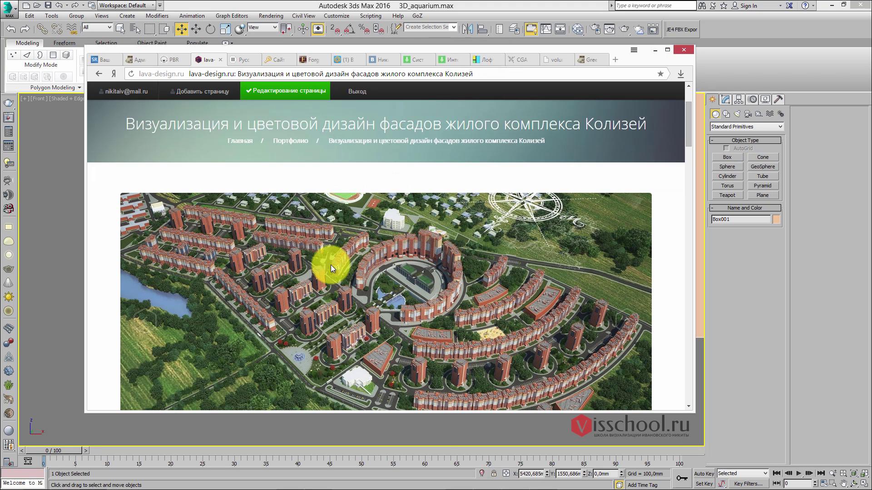
drag(395, 46, 871, 43)
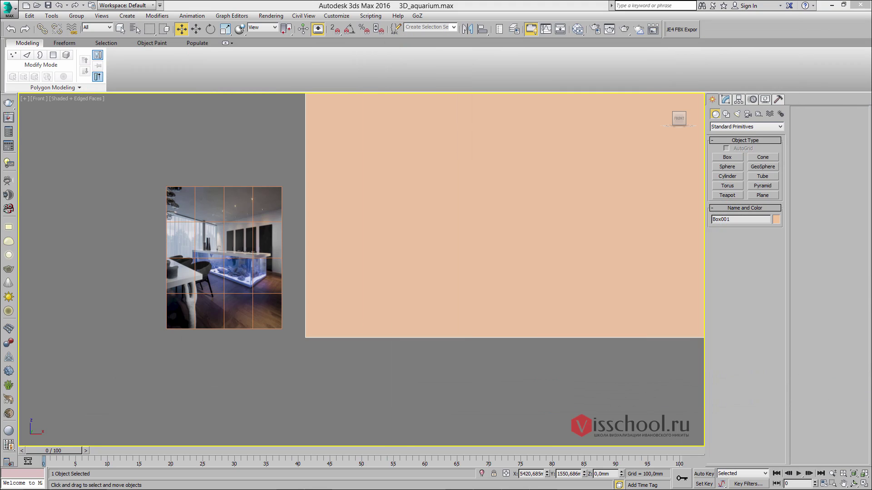
middle_drag(449, 173, 373, 217)
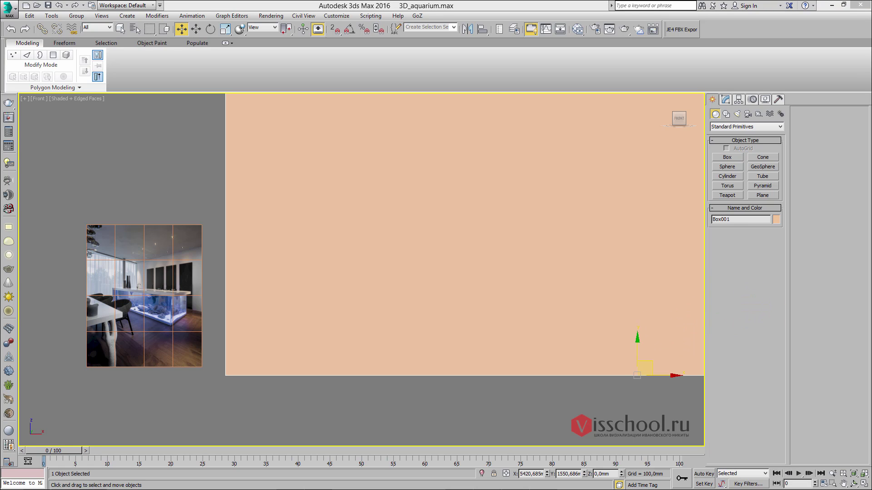
middle_drag(396, 263, 347, 253)
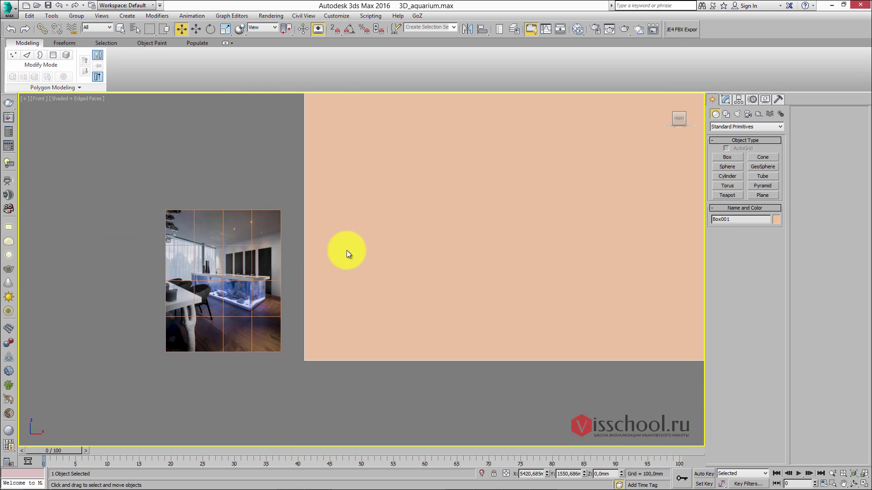
scroll(347, 254, up, 5)
scroll(292, 224, down, 2)
middle_drag(375, 217, 329, 212)
scroll(314, 214, down, 2)
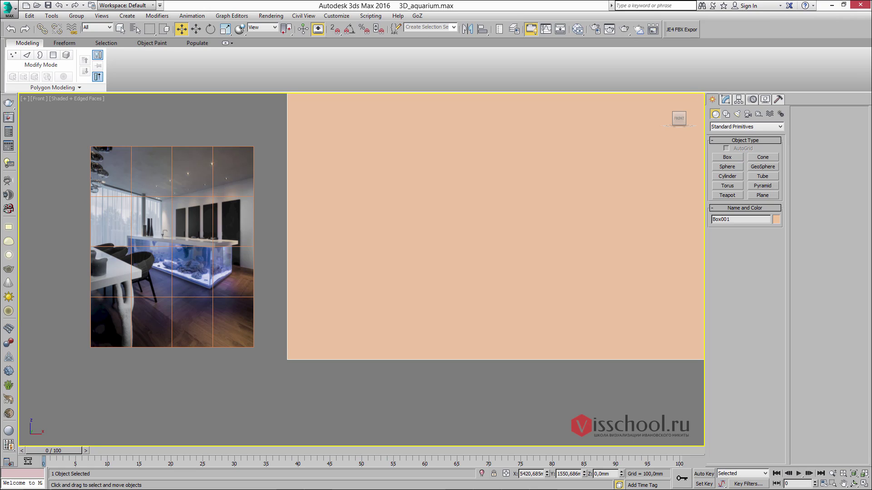
middle_drag(443, 205, 447, 203)
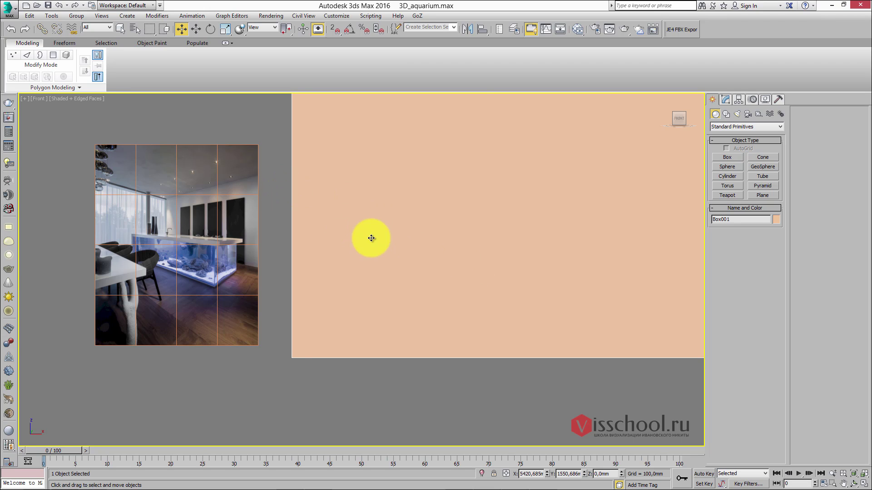
middle_drag(369, 237, 402, 232)
scroll(252, 233, down, 6)
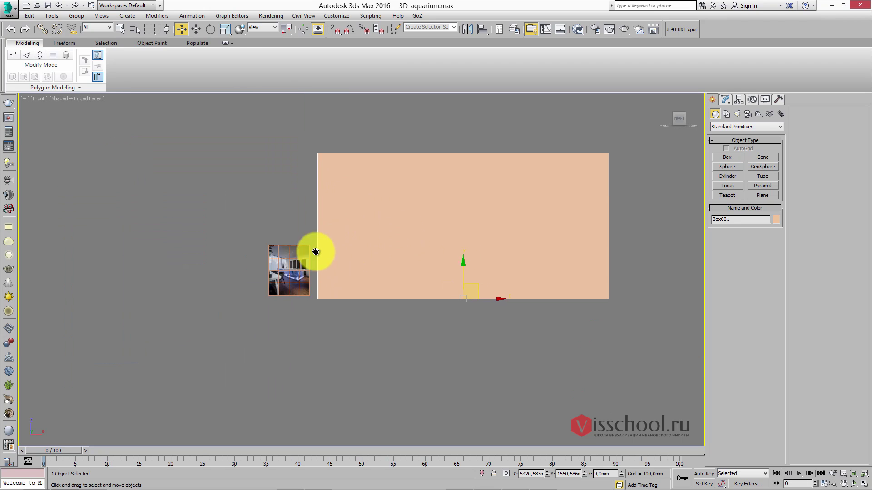
- In the layer list, expand the 'back' layer and select Plane001
click(514, 30)
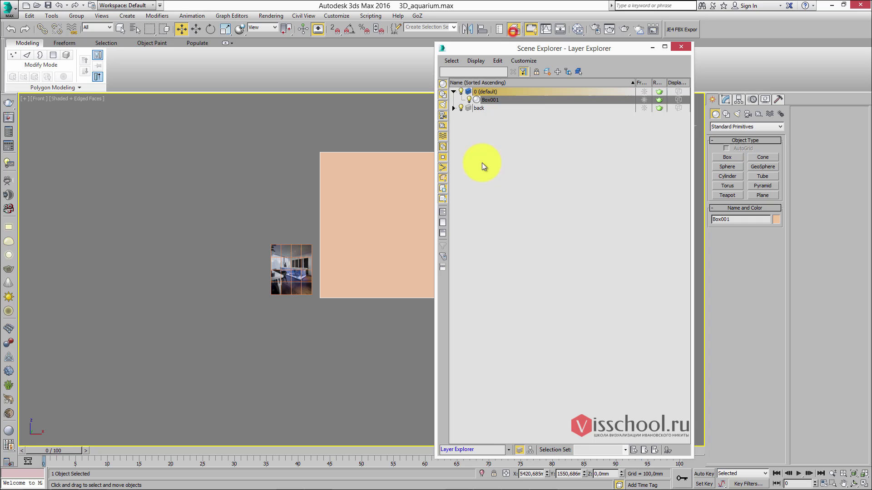
click(484, 108)
click(453, 108)
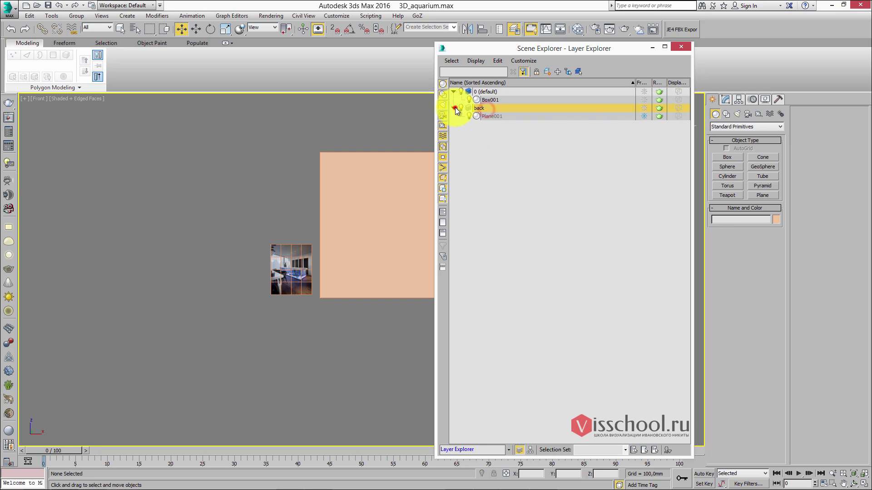
click(644, 117)
click(286, 252)
- Scale up the aquarium plane and move it up and left beside Box001
key(r)
drag(293, 260, 330, 171)
key(w)
drag(298, 249, 260, 202)
scroll(295, 186, up, 3)
middle_drag(307, 179, 244, 179)
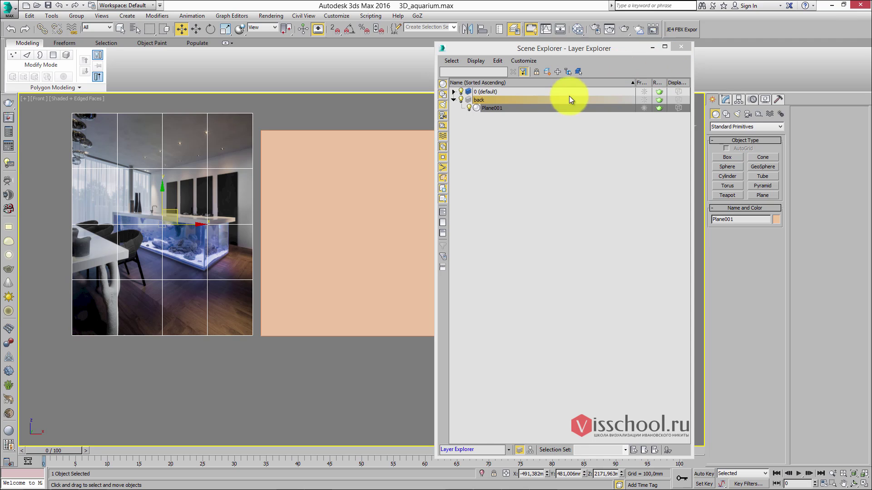
- Close the layer list and adjust the view to centre the reference plane
click(681, 47)
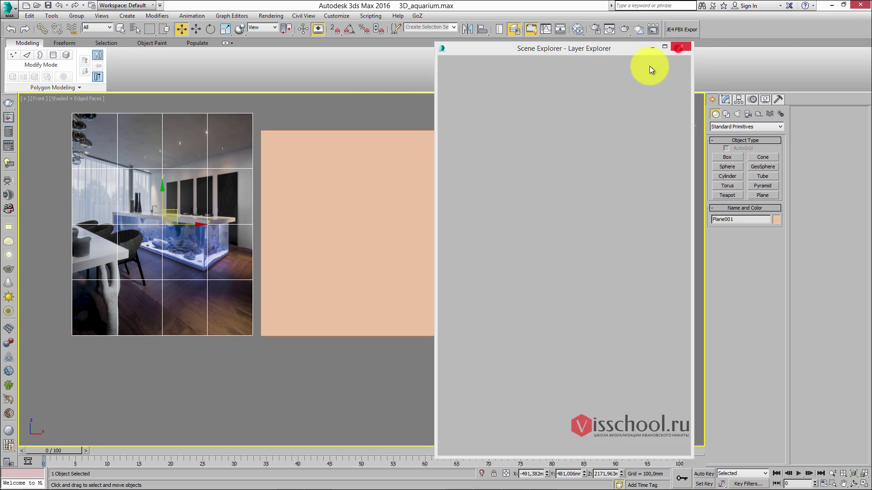
middle_drag(287, 180, 317, 181)
click(513, 30)
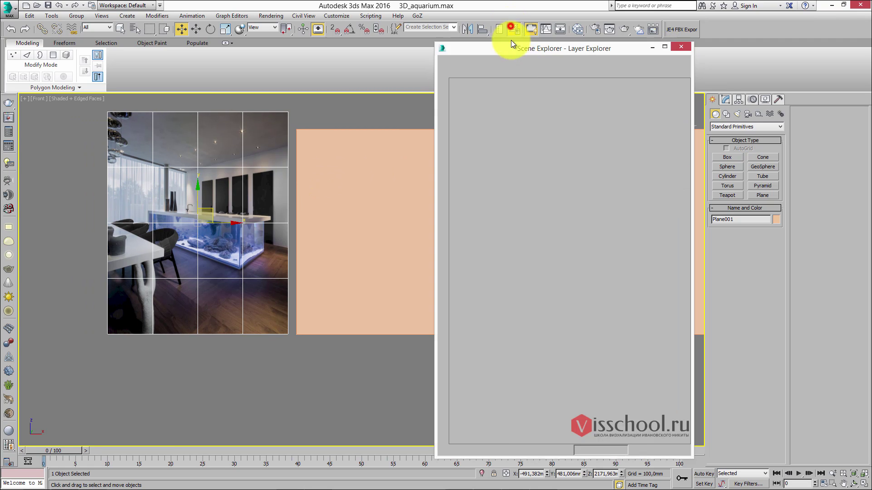
click(685, 49)
scroll(364, 193, down, 3)
mouse_move(389, 204)
alt+middle_down()
mouse_move(383, 225)
mouse_move(389, 204)
mouse_move(384, 210)
alt+middle_up()
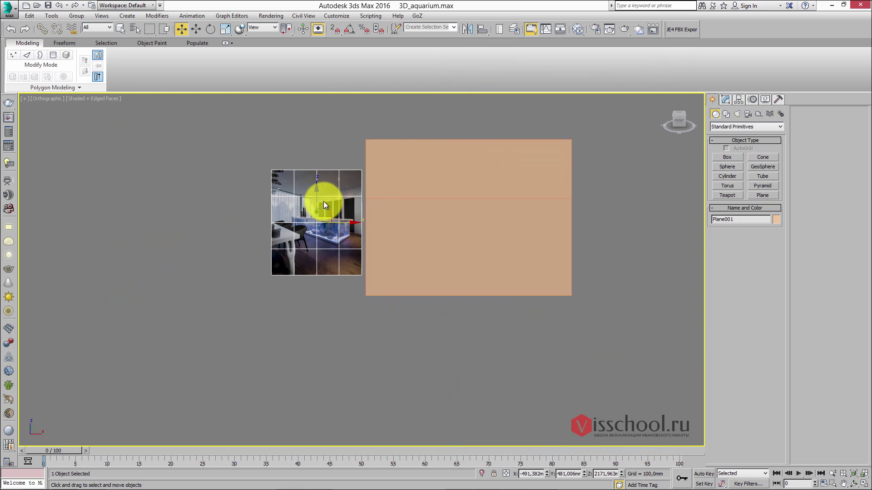
scroll(341, 199, up, 3)
middle_drag(415, 291, 255, 228)
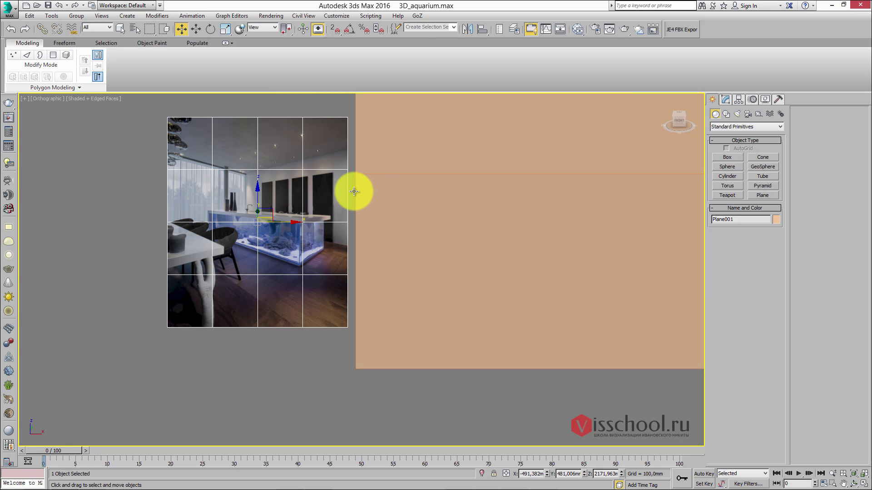
key(alt+Tab)
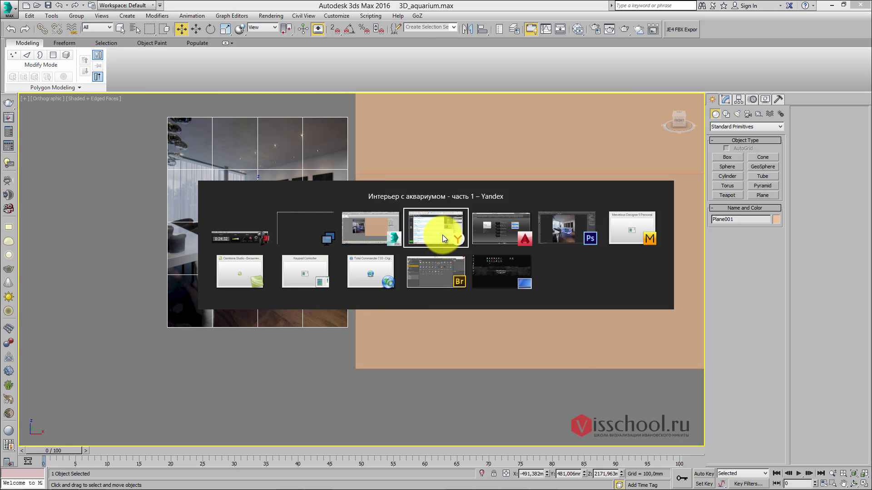
- Switch to AutoCAD and create the new Drawing1 from the acadiso template
key(alt+Tab)
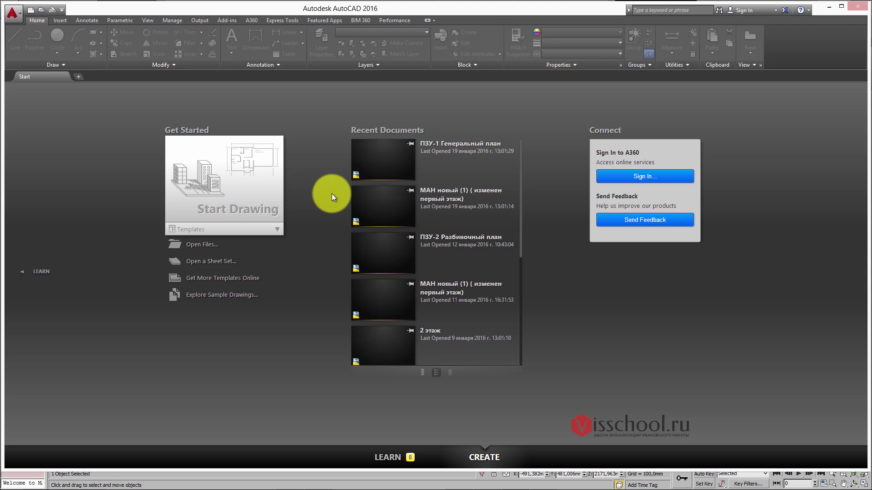
key(ctrl+n)
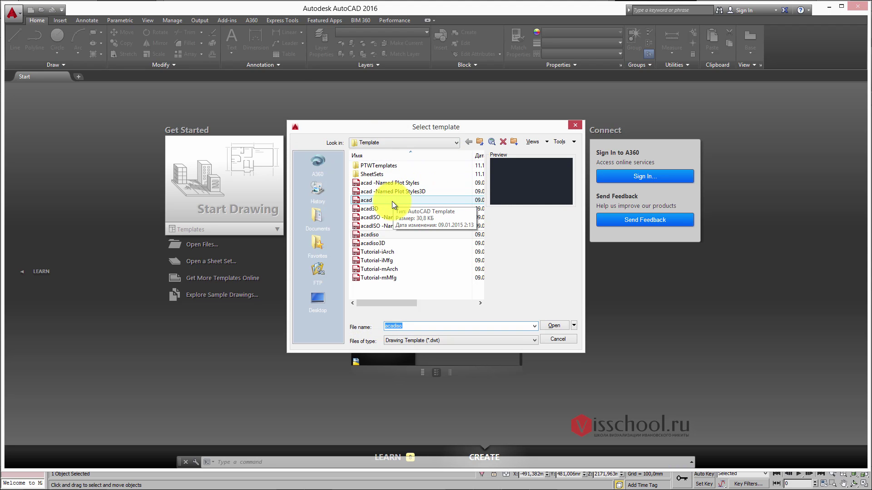
drag(414, 126, 310, 86)
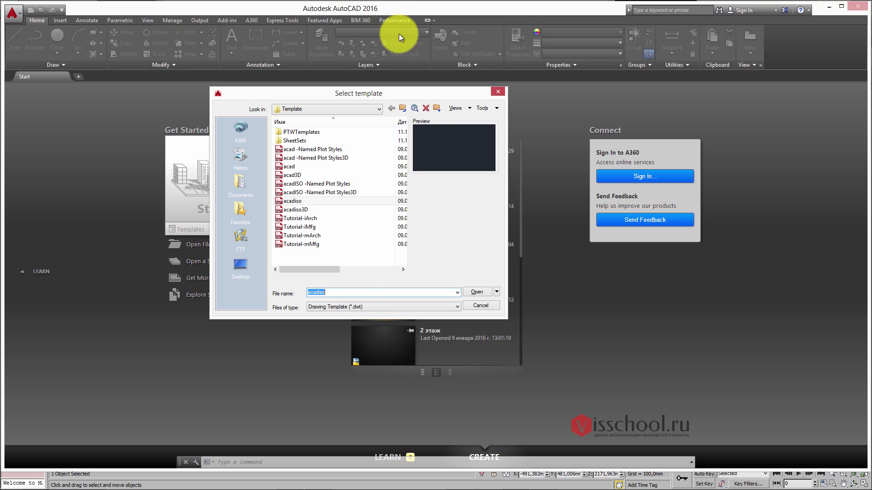
drag(367, 94, 424, 83)
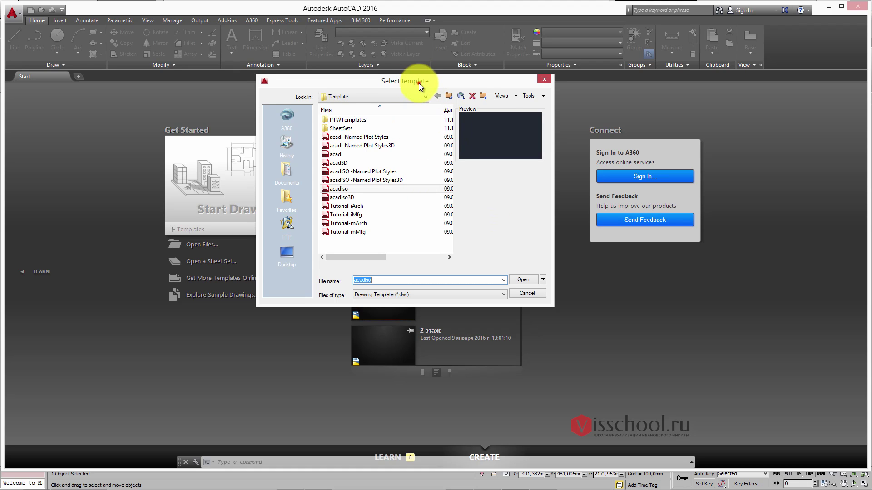
drag(419, 83, 408, 80)
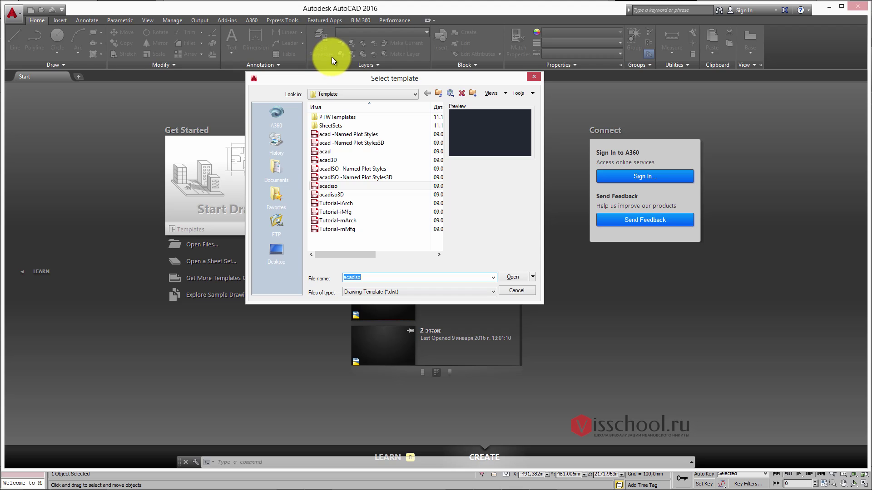
drag(426, 77, 429, 66)
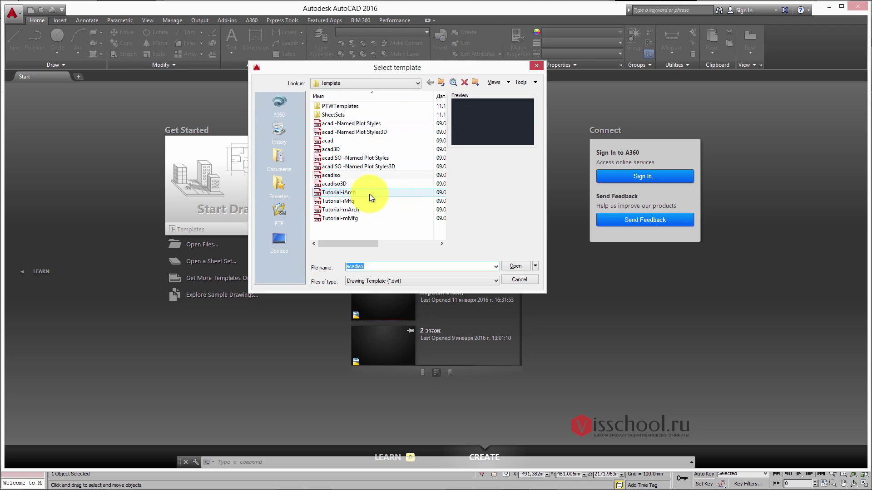
mouse_move(414, 67)
mouse_down()
mouse_move(427, 63)
mouse_move(402, 72)
mouse_up()
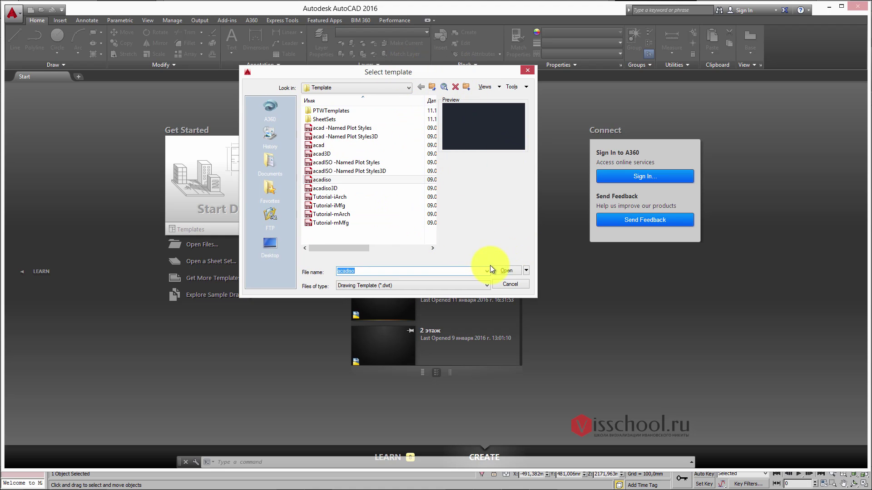
click(504, 271)
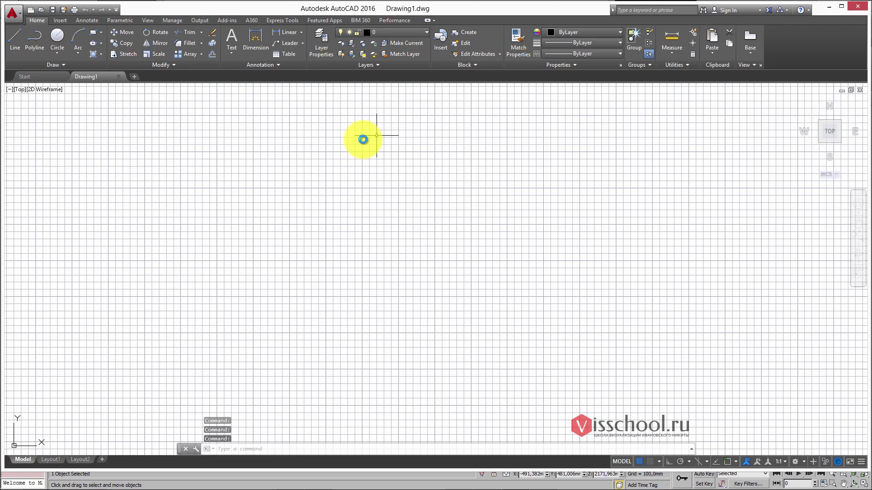
scroll(370, 152, down, 2)
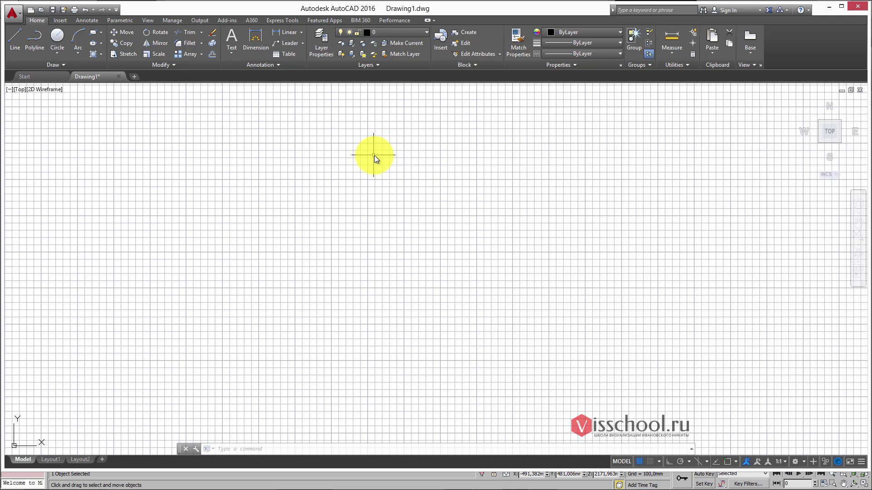
key(ctrl+Right)
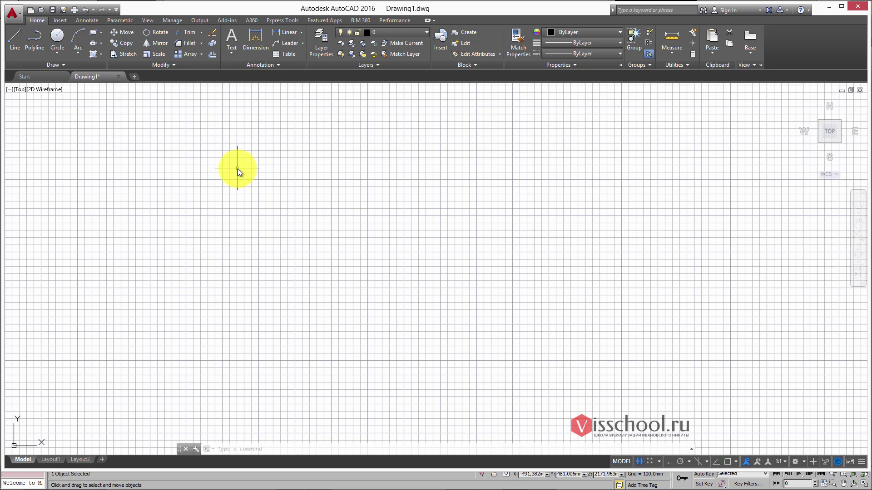
middle_drag(318, 168, 299, 165)
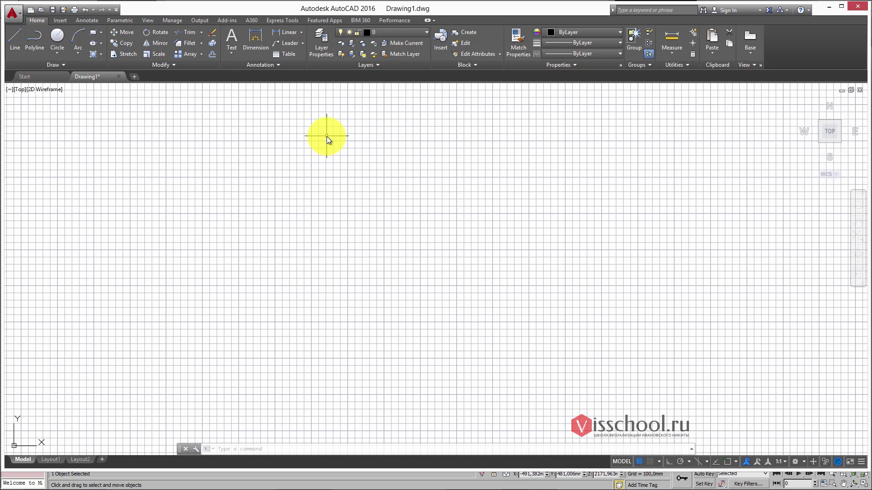
middle_drag(339, 133, 285, 125)
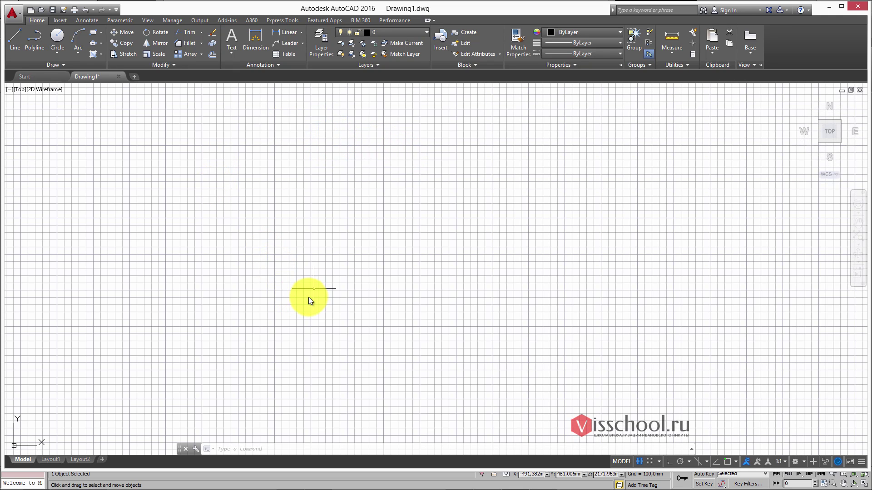
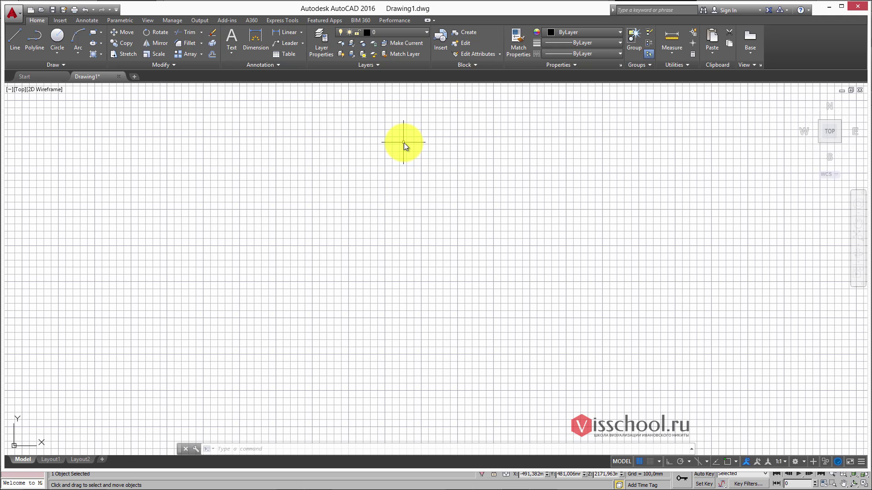
- Turn off the grid, start a polyline at a picked point, and enable Ortho
scroll(344, 146, down, 3)
scroll(350, 164, up, 4)
key(F7)
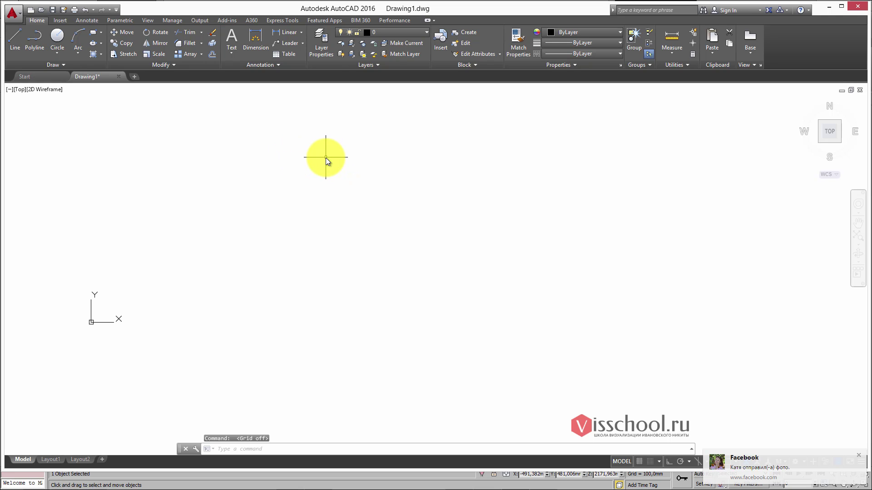
click(36, 43)
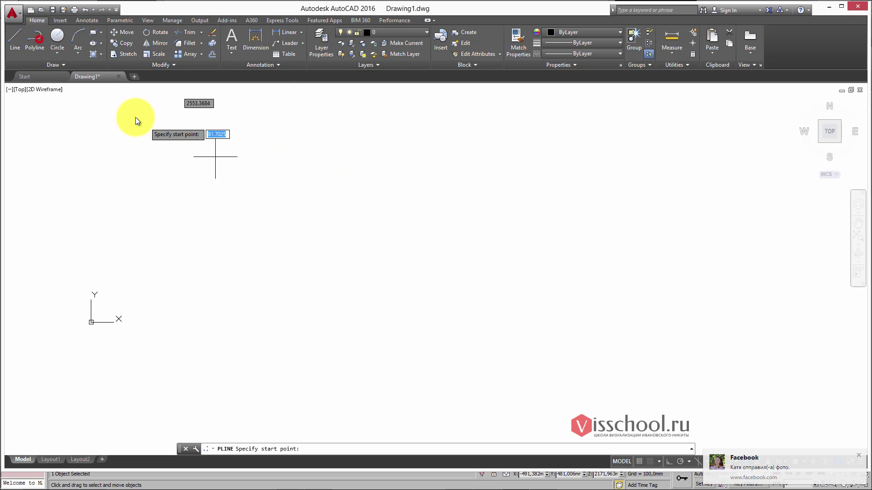
click(273, 153)
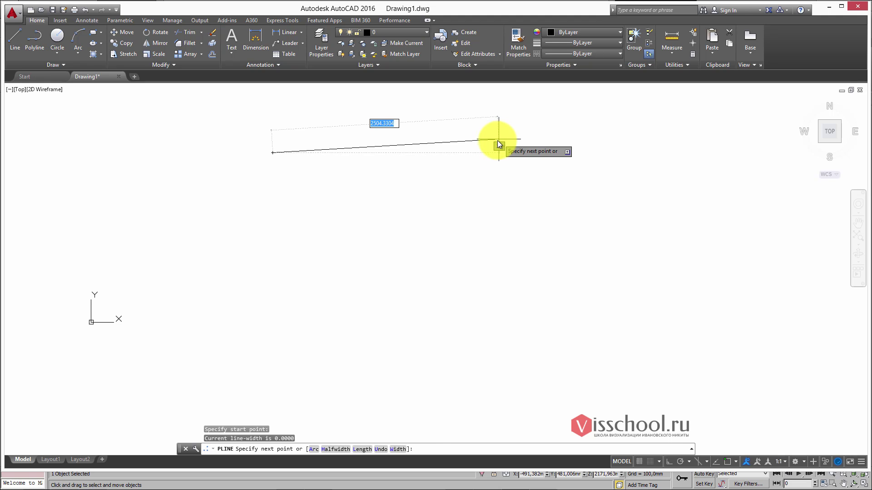
key(F8)
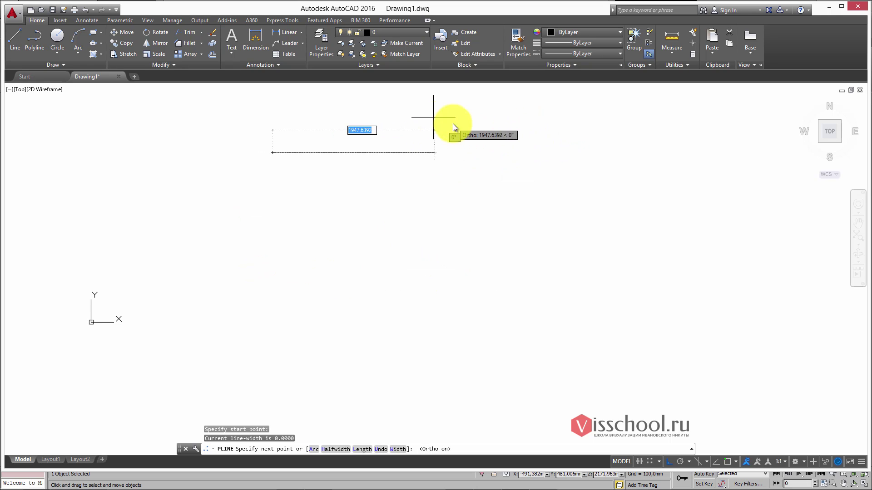
- Draw an 8000 edge to the right and a 7000 edge downward, then end the polyline
text(8000)
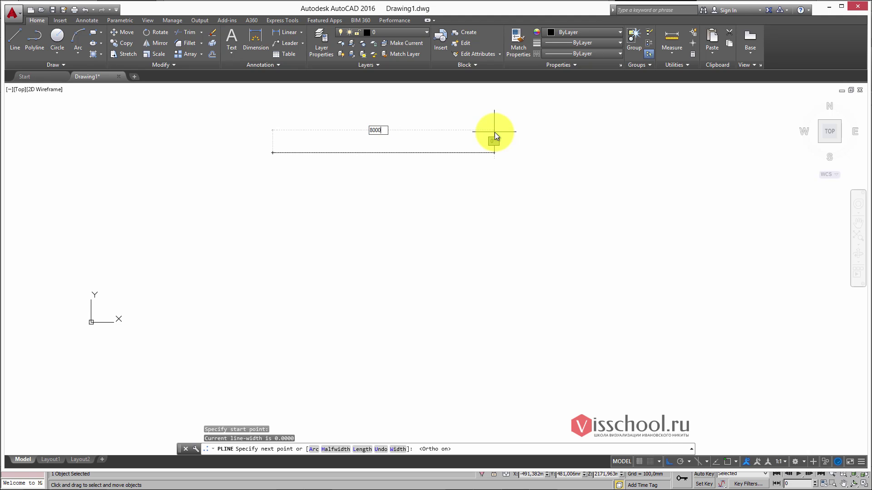
key(Return)
scroll(576, 209, down, 3)
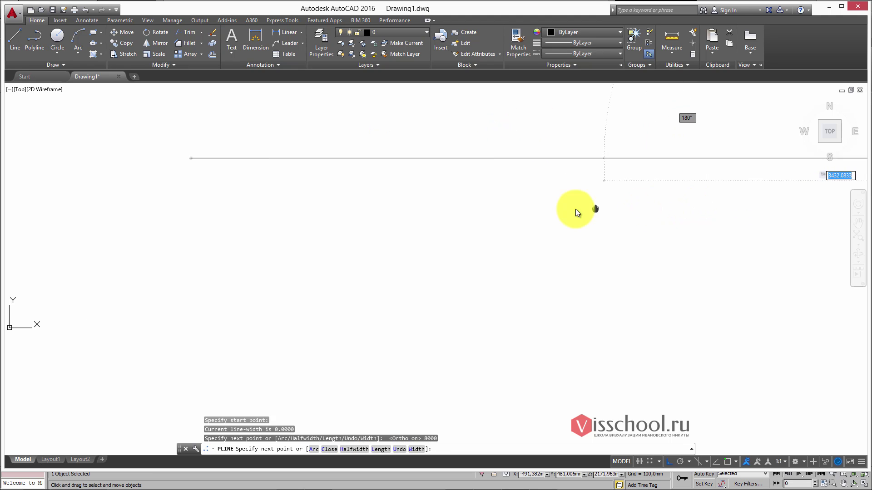
middle_drag(623, 312, 617, 295)
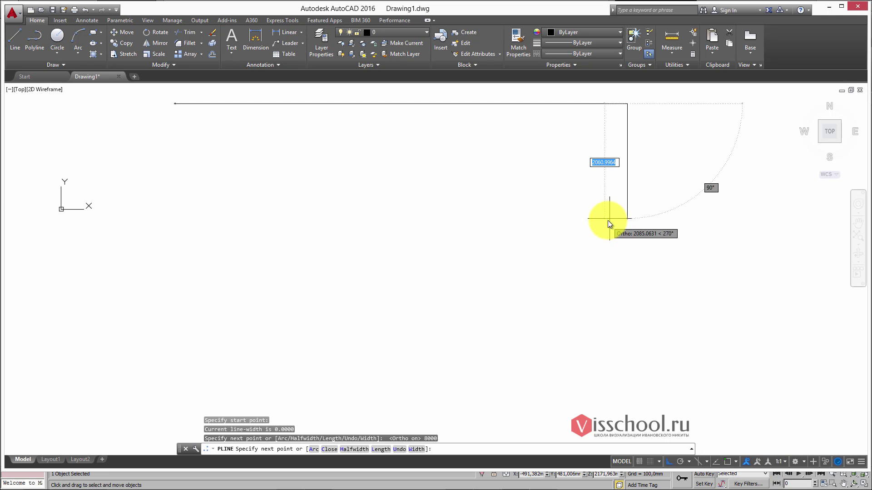
text(7000)
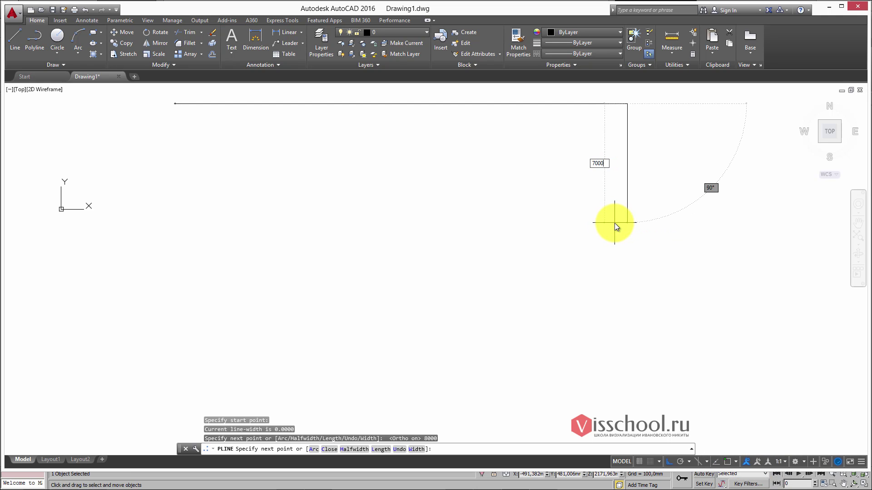
key(Return)
scroll(554, 290, down, 2)
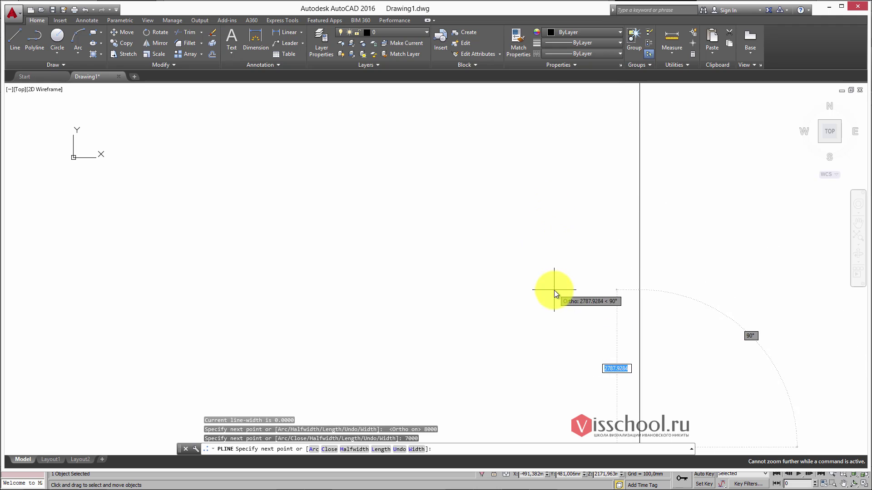
scroll(500, 359, down, 2)
scroll(596, 214, up, 2)
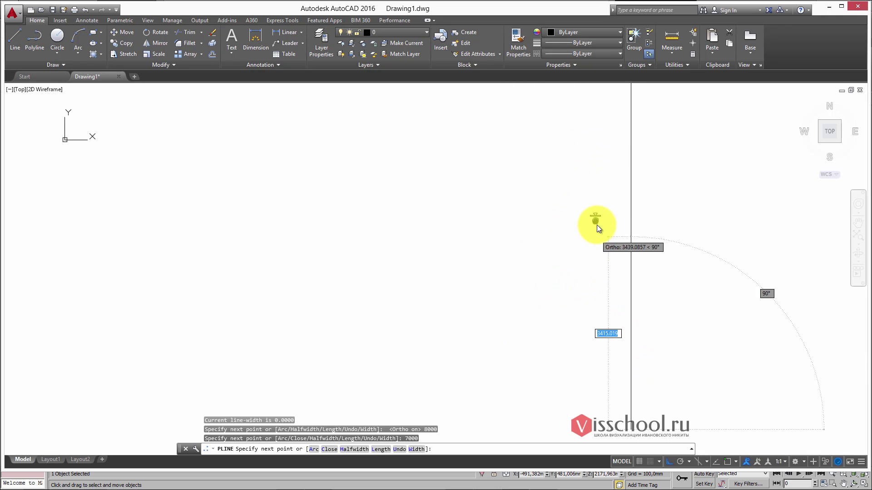
scroll(597, 225, up, 1)
scroll(598, 323, down, 1)
scroll(617, 324, up, 1)
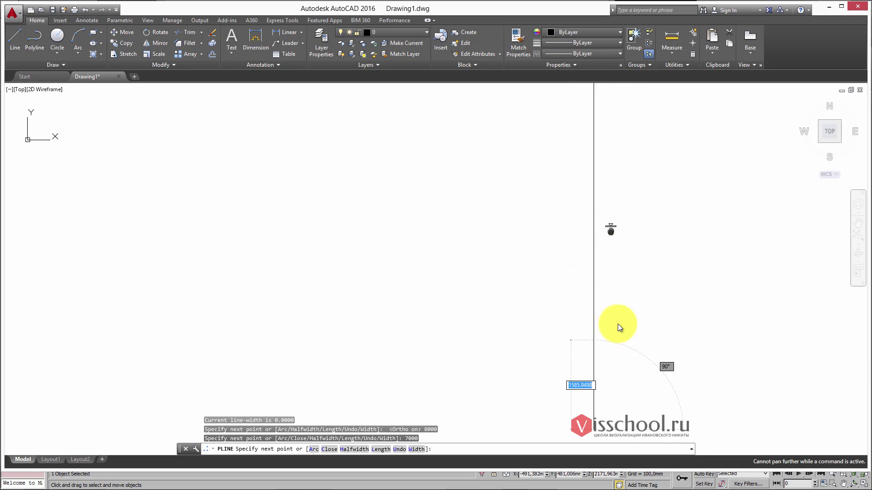
key(Escape)
scroll(609, 268, down, 5)
scroll(592, 273, down, 1)
scroll(589, 277, up, 1)
scroll(587, 291, up, 4)
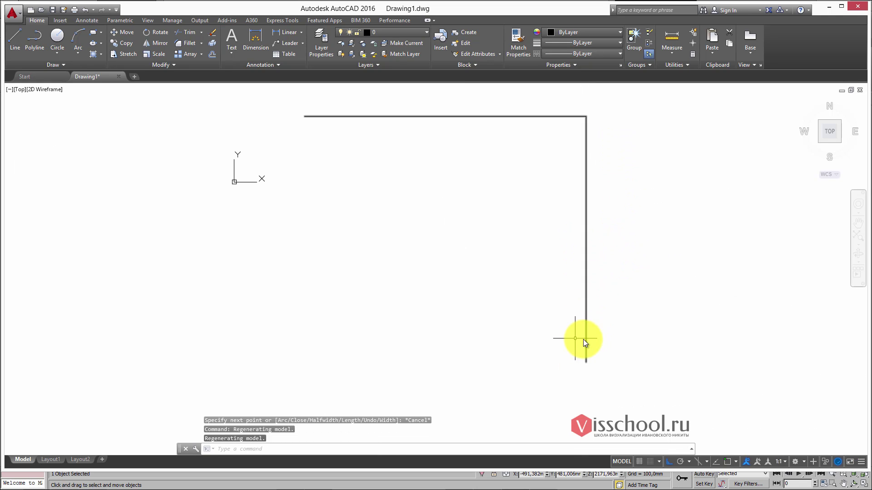
- Start a new polyline and turn on object snapping (F3) for endpoints
click(35, 37)
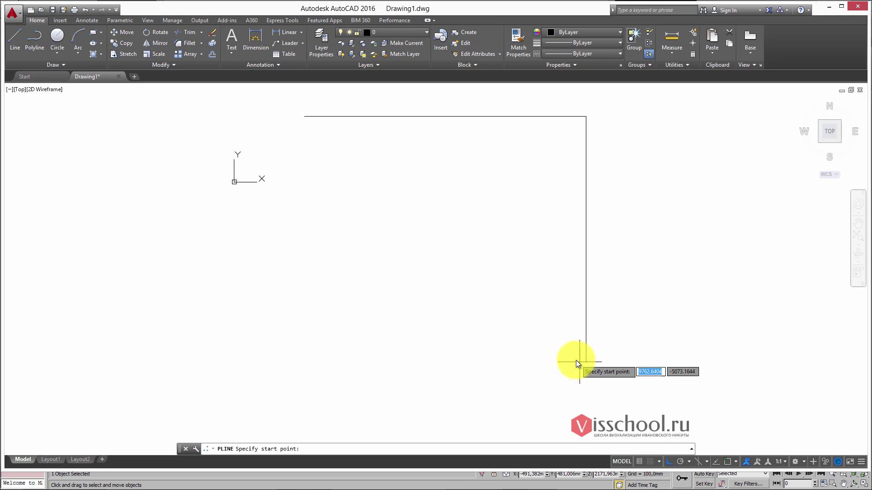
key(F7)
key(F7)
key(F6)
key(F5)
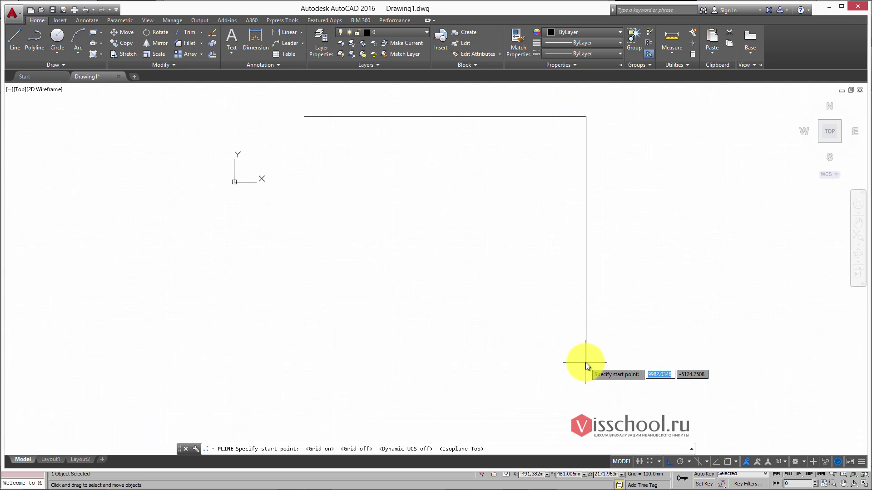
key(F4)
key(F5)
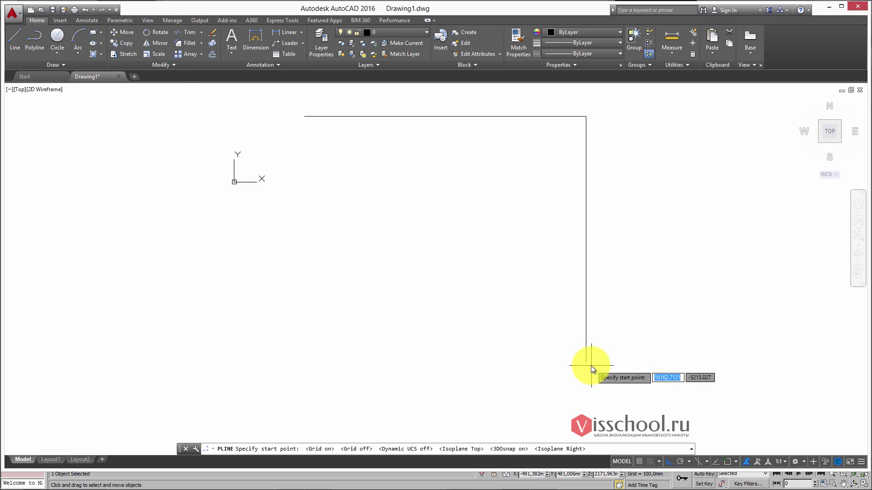
key(F3)
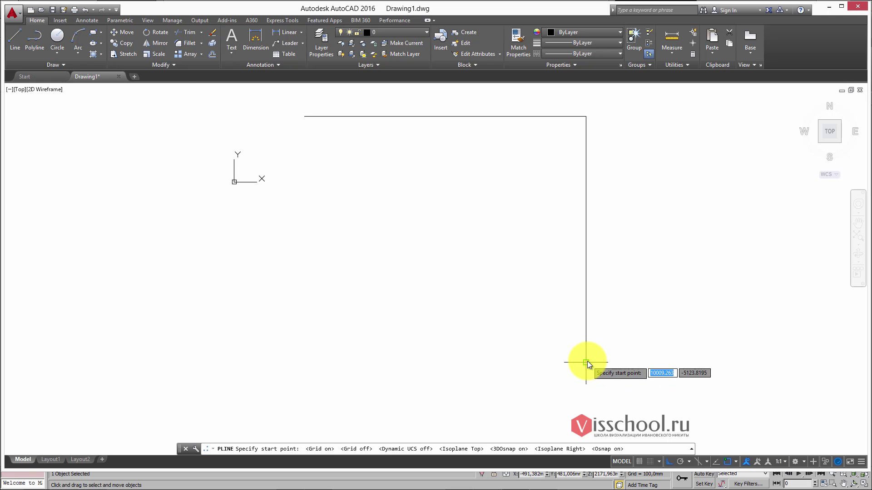
middle_drag(570, 349, 571, 345)
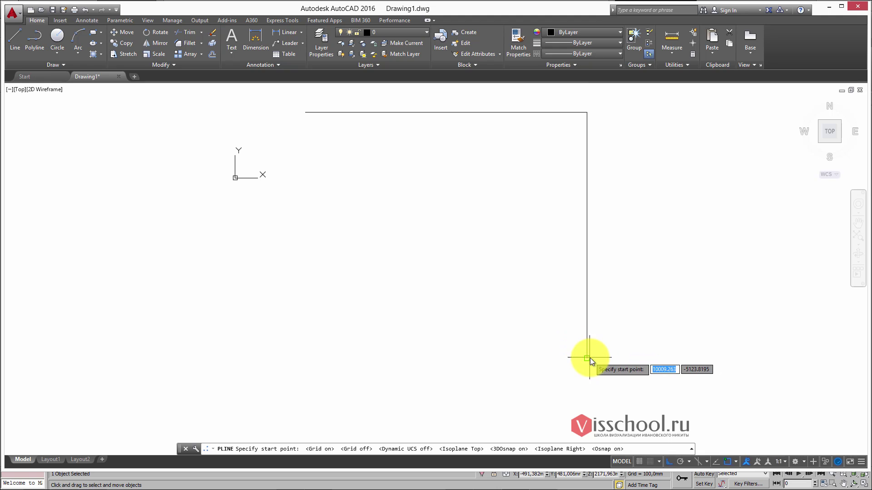
- From the lower corner draw an 8000 edge leftward and up to the start, closing the rectangle
click(587, 358)
middle_drag(327, 313, 354, 326)
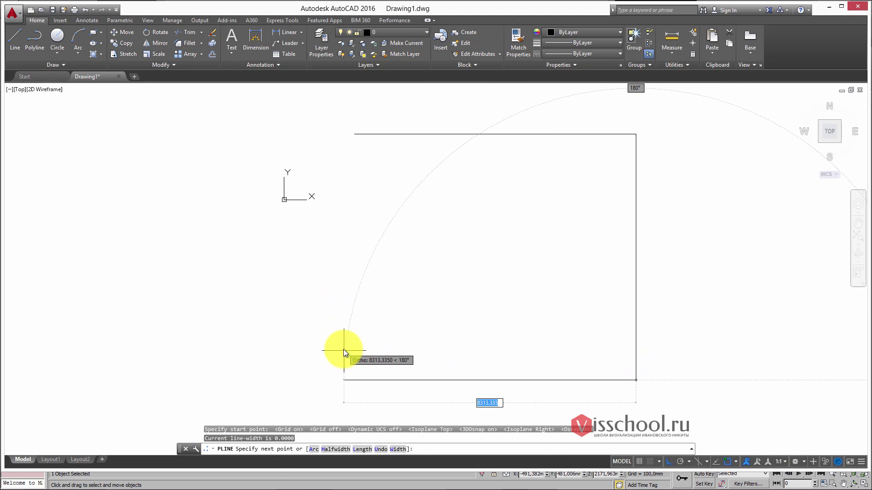
text(8000)
key(Return)
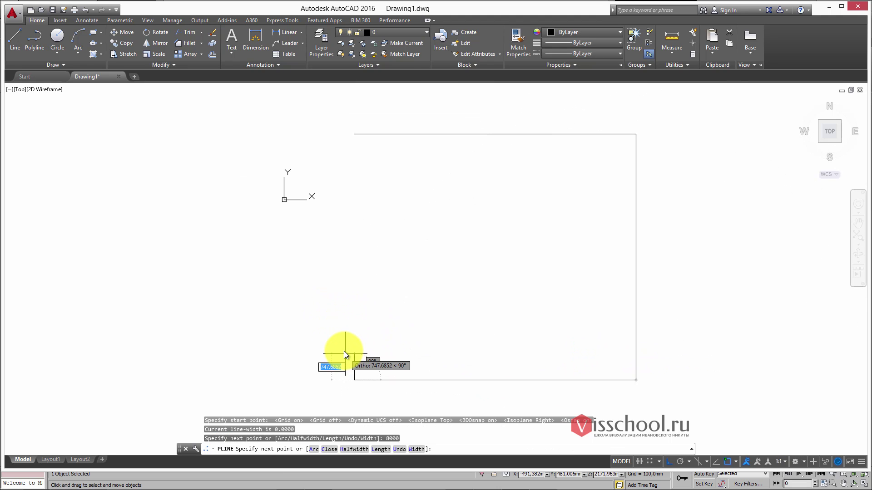
middle_drag(410, 157, 366, 166)
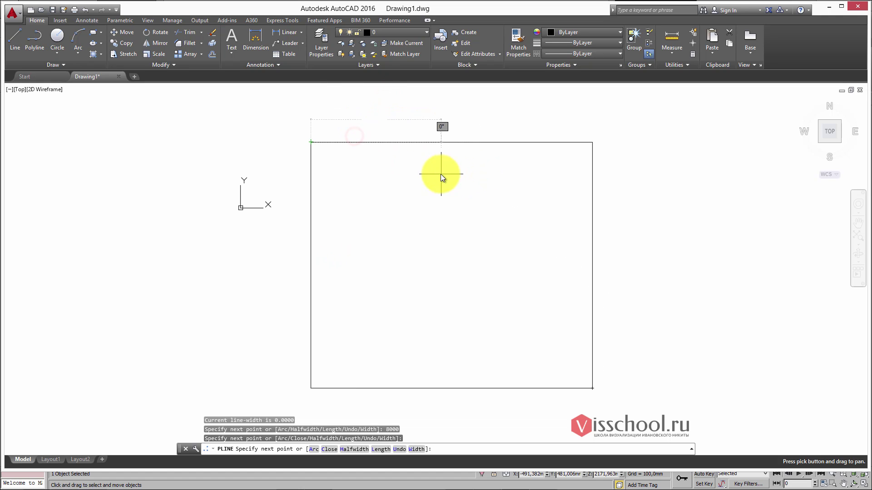
right_click(436, 172)
key(Escape)
middle_drag(424, 155, 404, 163)
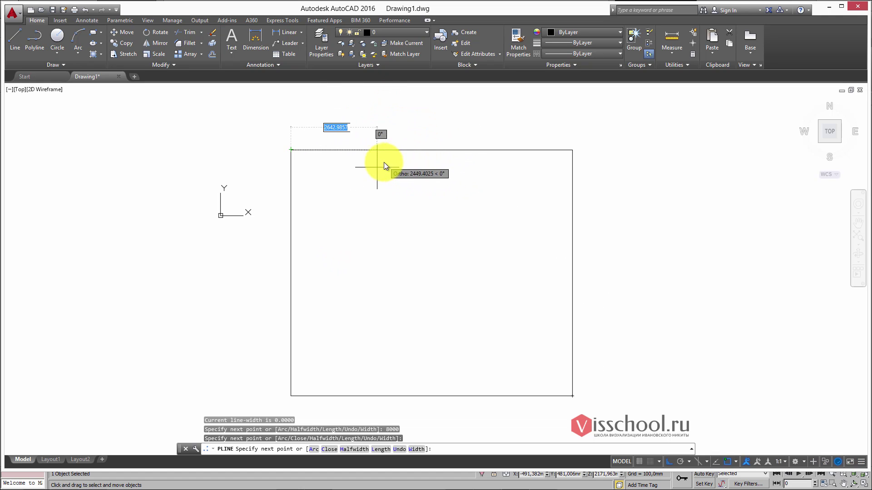
key(Escape)
middle_drag(468, 176, 441, 173)
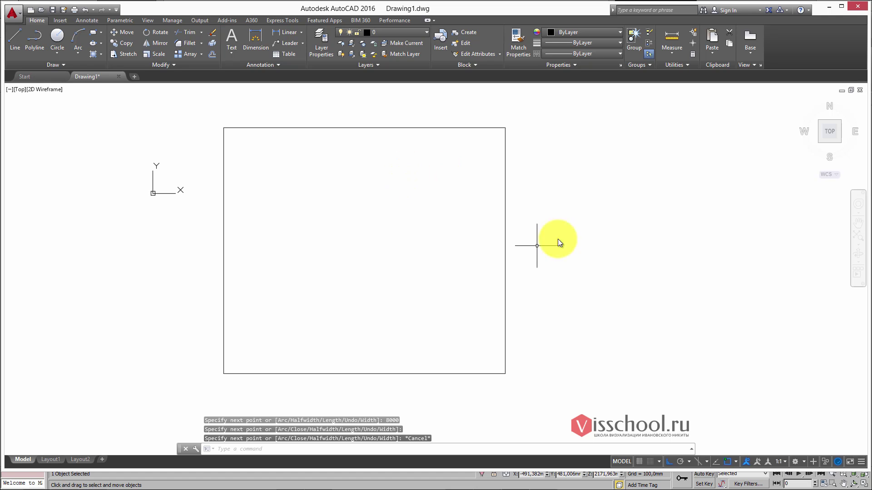
- Open Save As for the rectangle drawing, cancel it, and switch to 3ds Max
middle_drag(459, 225, 456, 198)
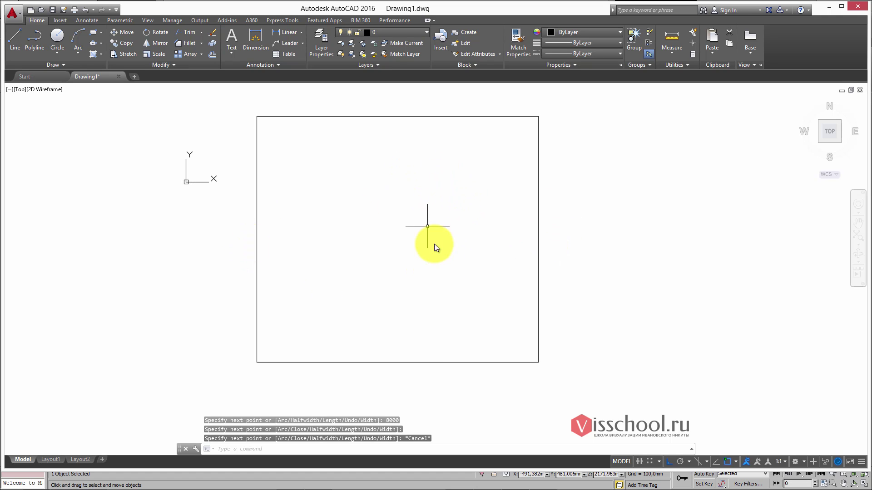
middle_drag(422, 175, 457, 178)
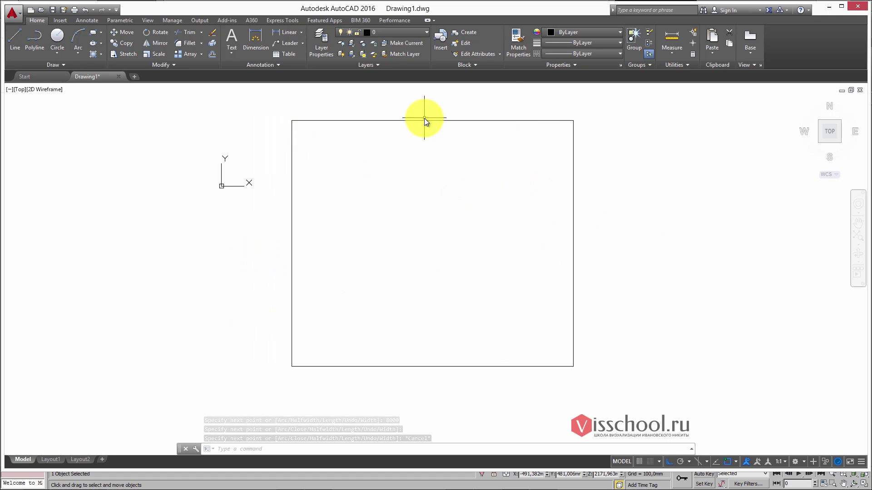
middle_drag(440, 220, 448, 229)
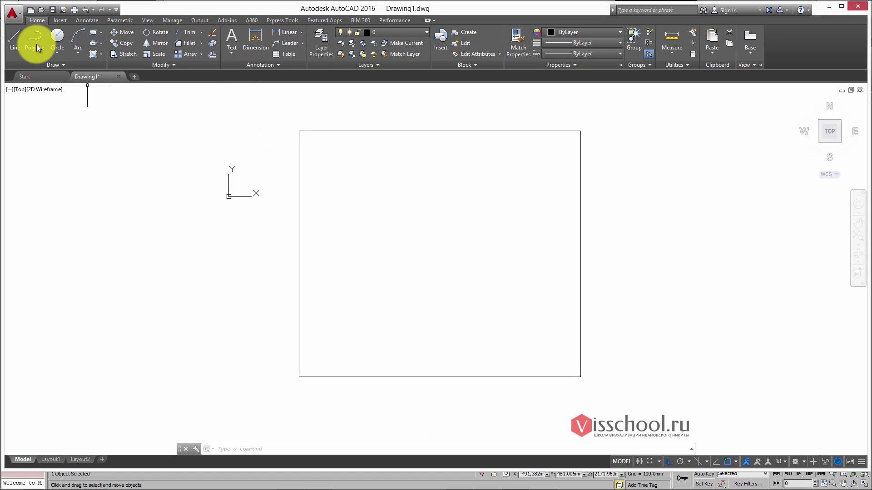
click(15, 9)
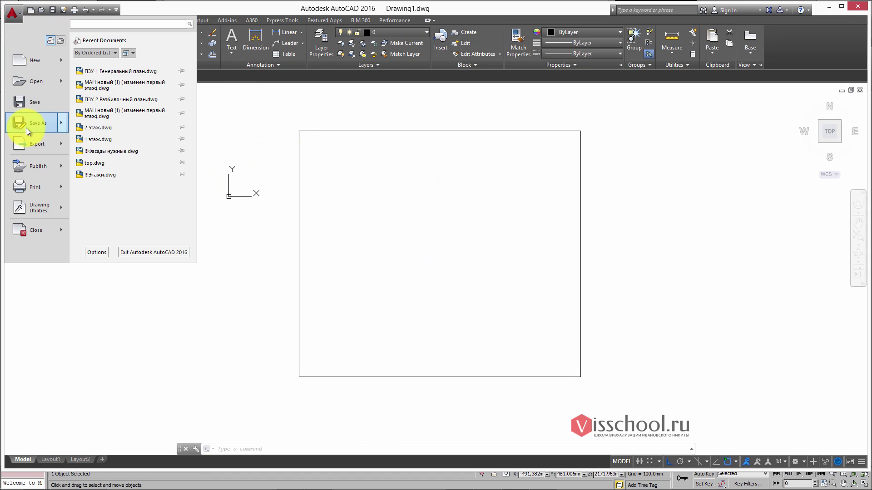
click(46, 121)
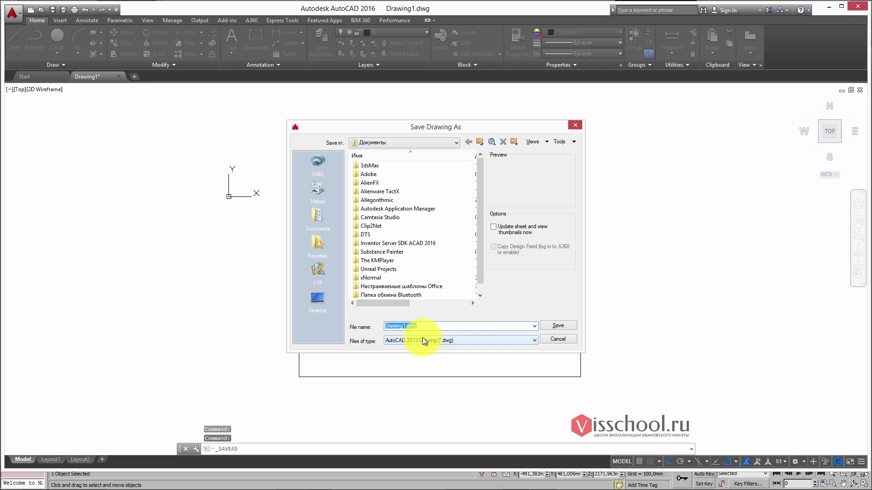
click(556, 339)
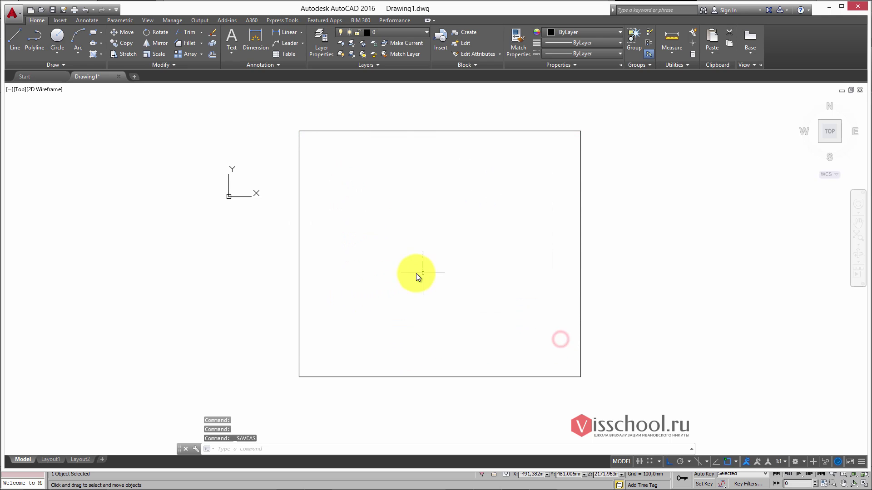
key(alt+Tab)
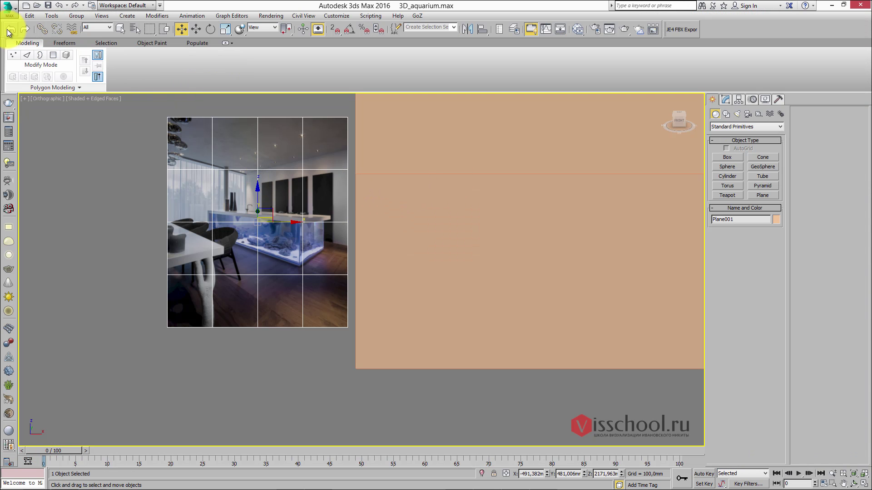
- Close the 3ds Max file menu without importing and dismiss the pop-up notification
click(13, 10)
mouse_move(59, 132)
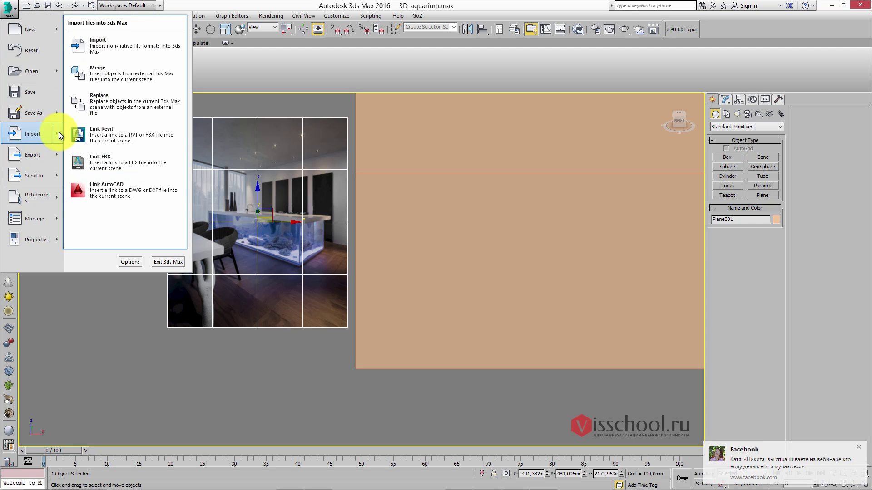
click(859, 447)
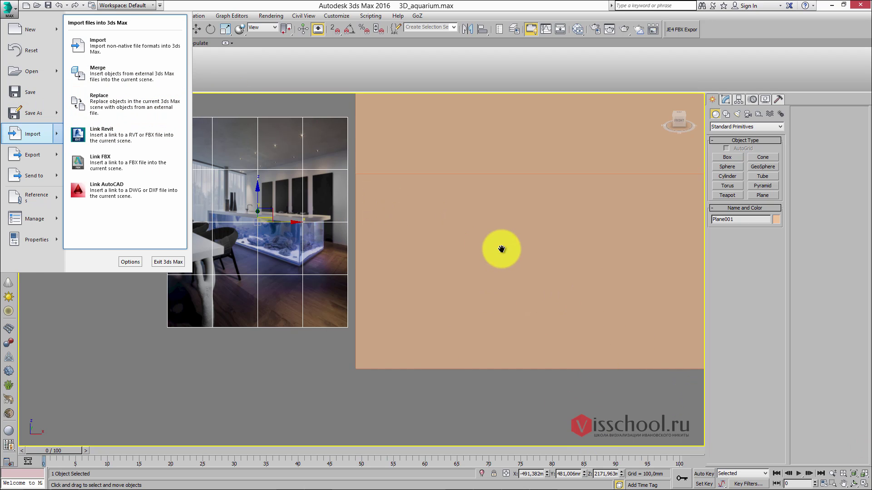
click(482, 268)
- Switch to the Front view and frame the reference photo and peach plane
scroll(477, 272, down, 2)
key(f)
scroll(447, 231, up, 4)
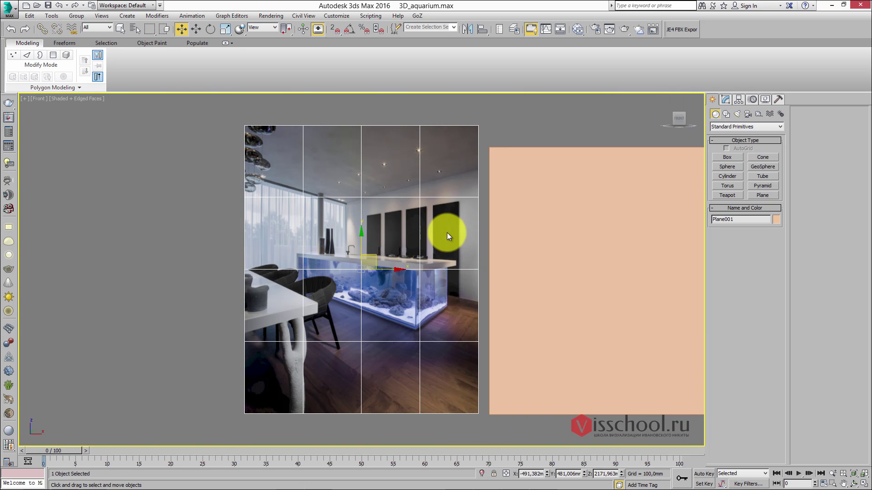
middle_drag(570, 259, 435, 230)
scroll(435, 230, down, 2)
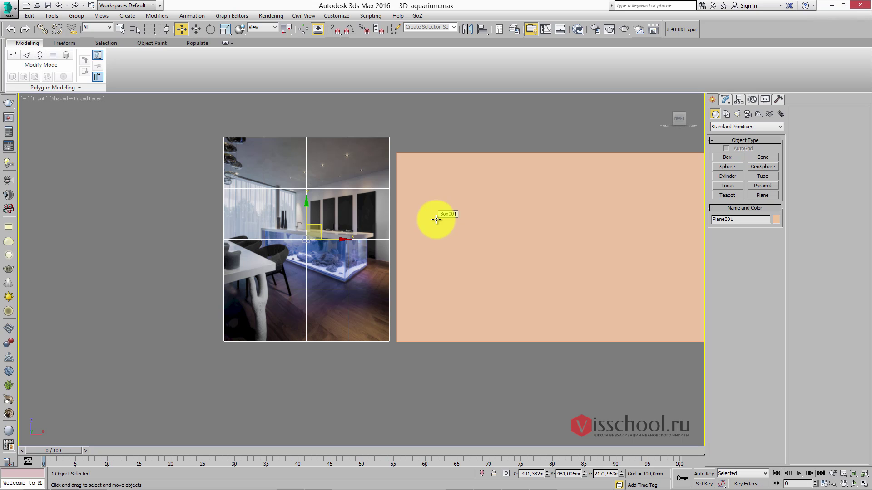
middle_drag(459, 209, 386, 211)
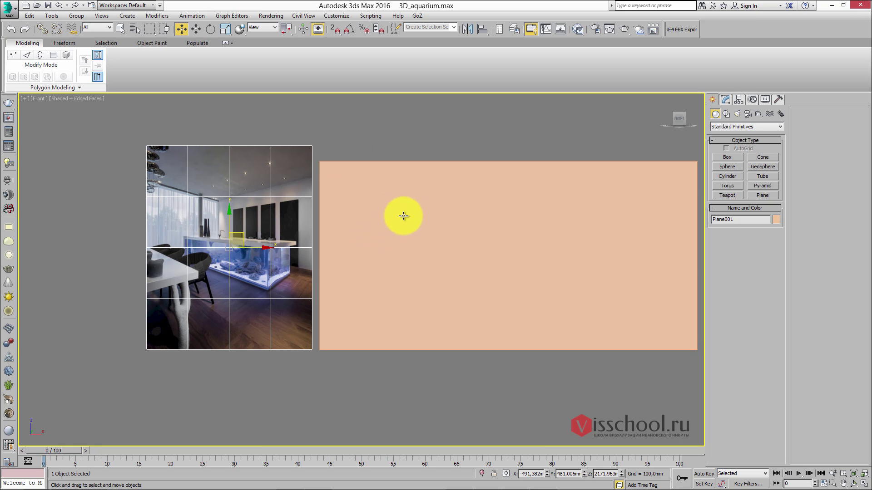
middle_drag(197, 225, 183, 222)
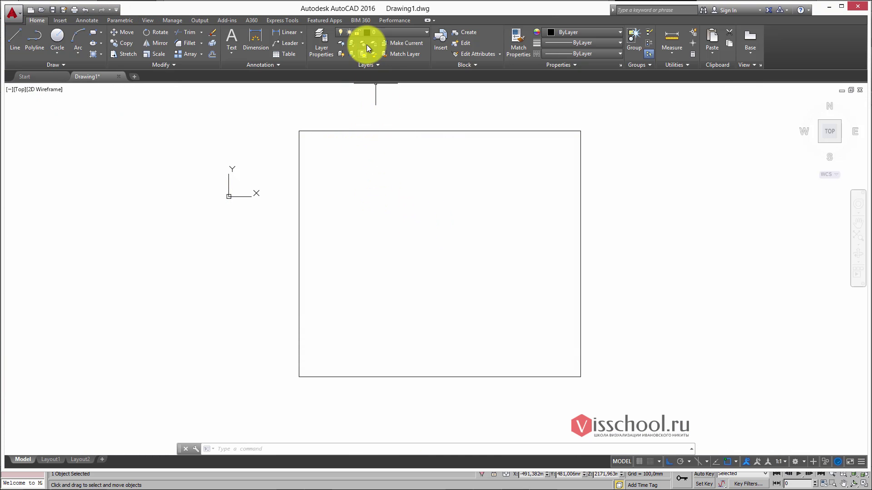
- Pan and zoom around the 8000 × 7000 rectangle, dismissing the Facebook notification
middle_drag(271, 353, 228, 360)
scroll(319, 121, down, 2)
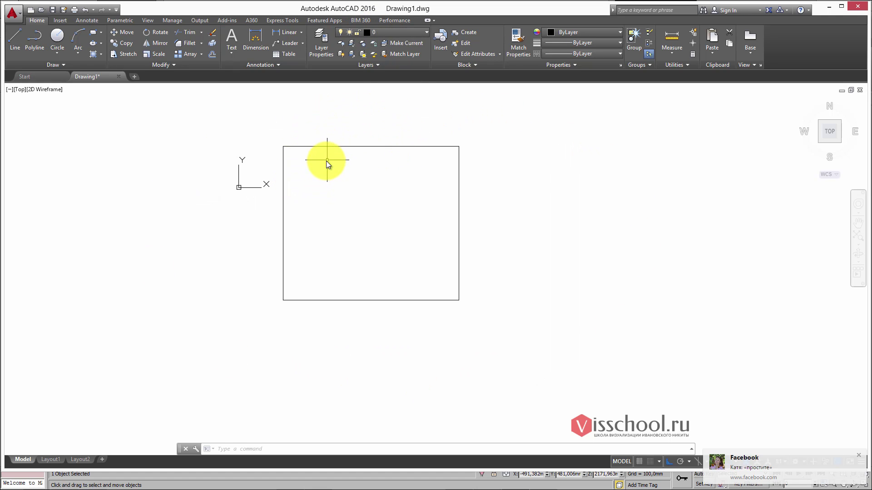
scroll(326, 161, up, 2)
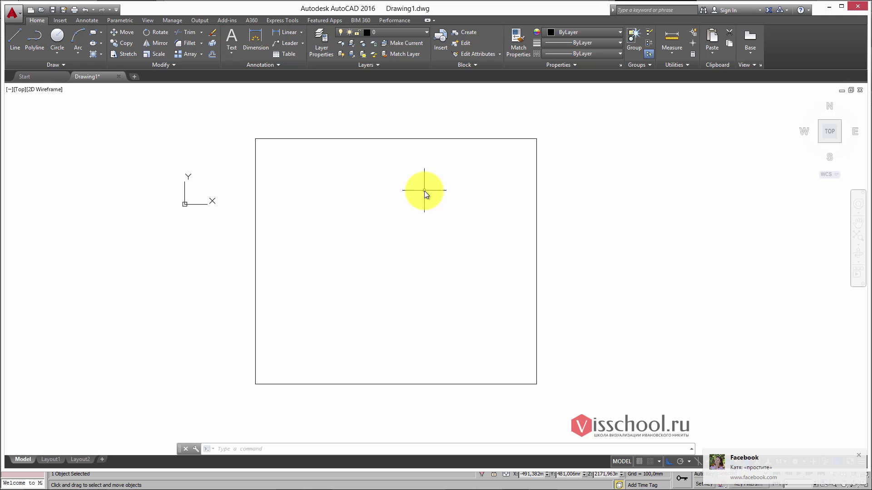
click(861, 456)
middle_drag(355, 186, 311, 159)
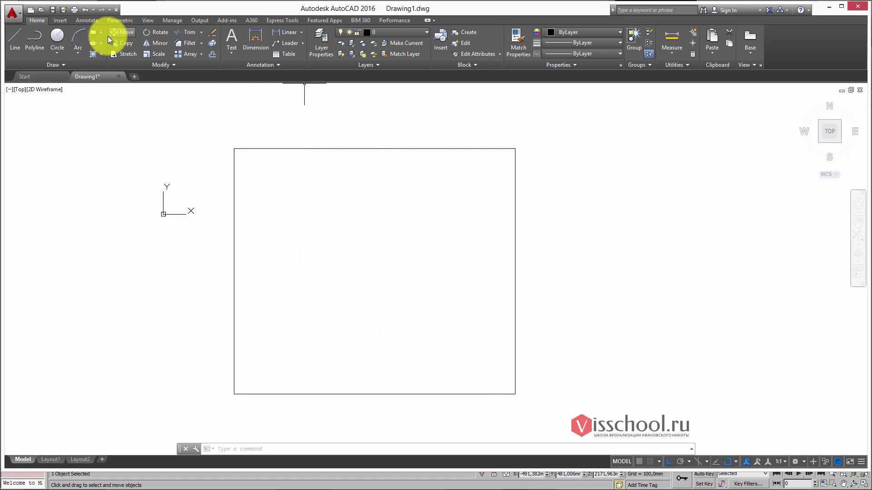
middle_drag(389, 181, 420, 175)
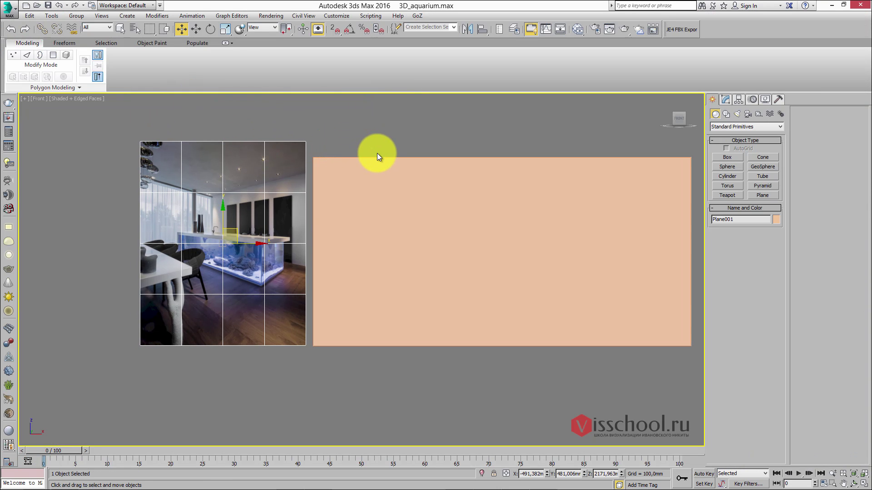
- Select Box001, zoom to it in Perspective, and show its 7000 × 8000 × 4000 parameters
mouse_move(399, 191)
middle_down()
mouse_move(369, 177)
mouse_move(399, 177)
middle_up()
click(361, 174)
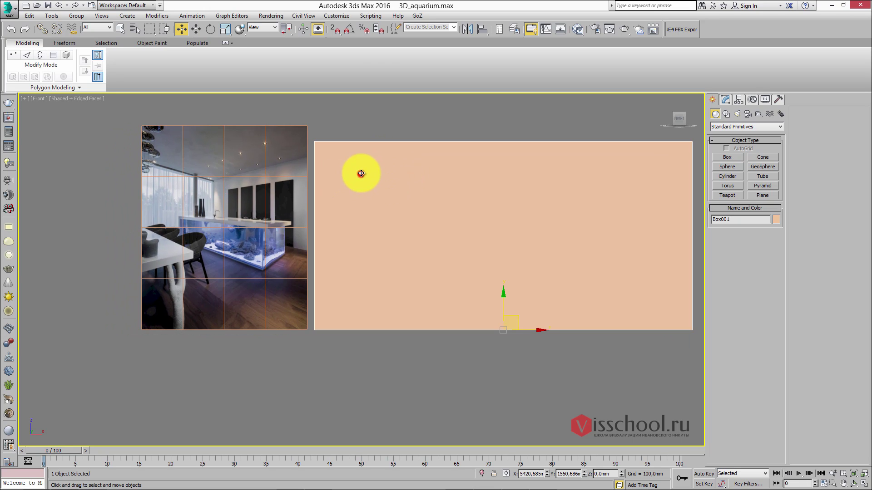
key(z)
key(p)
alt+middle_drag(350, 205, 434, 179)
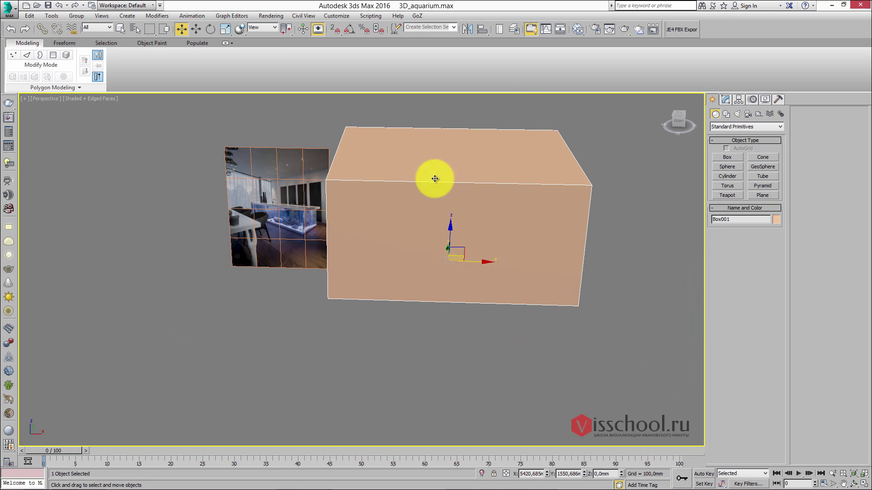
click(725, 99)
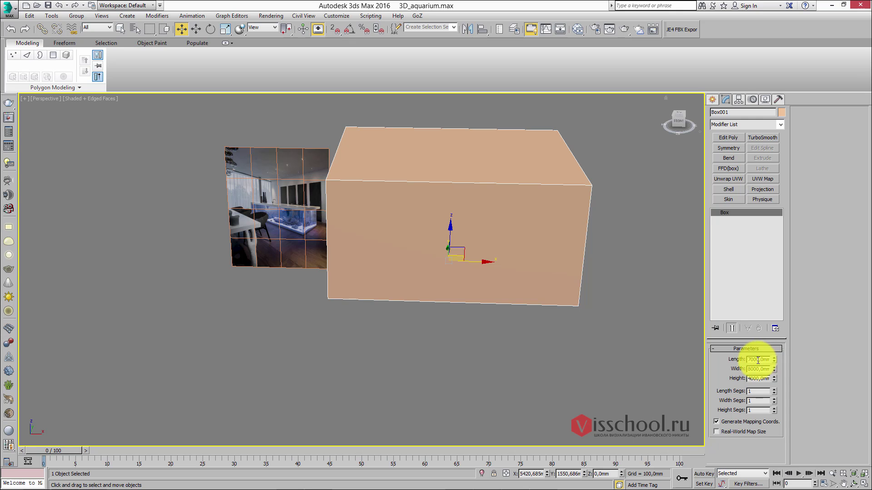
alt+middle_drag(400, 177, 491, 186)
- Add an Edit Poly modifier to the box and select its top polygon
click(730, 143)
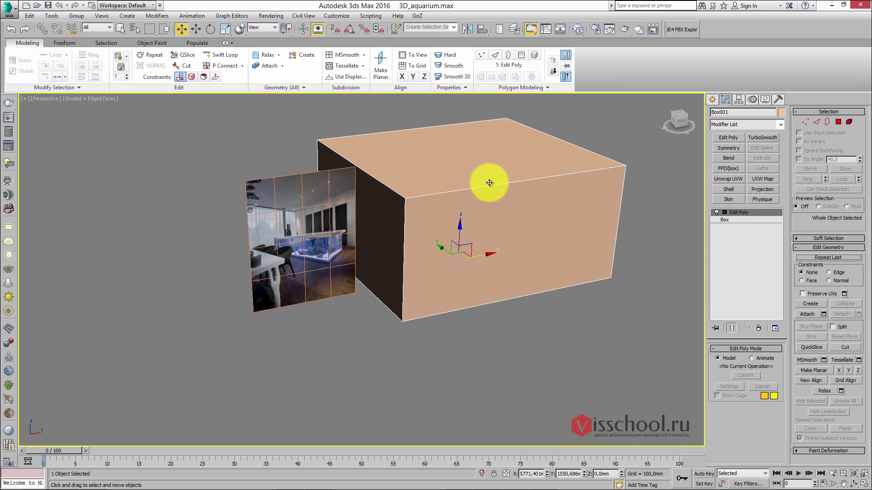
mouse_move(420, 179)
alt+middle_down()
mouse_move(410, 183)
mouse_move(431, 182)
alt+middle_up()
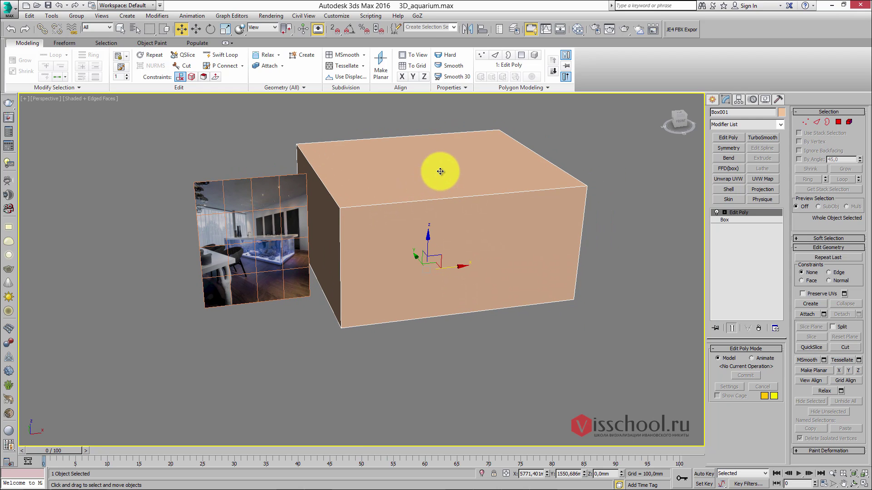
key(4)
click(451, 179)
alt+middle_drag(451, 179, 440, 141)
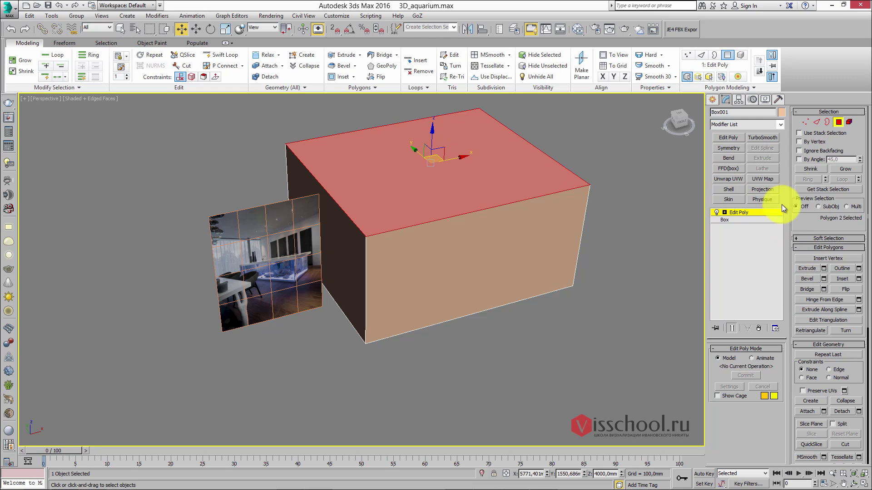
- Detach the selected top face from the box
middle_drag(440, 159, 435, 171)
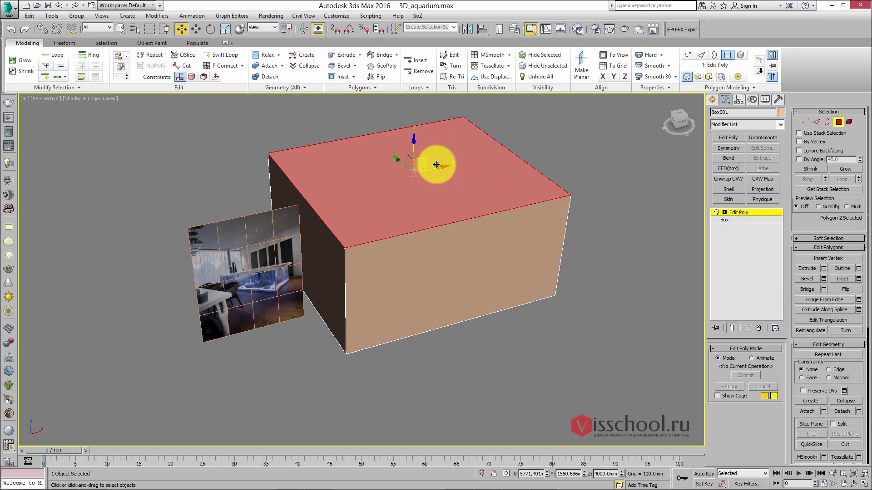
drag(817, 236, 816, 174)
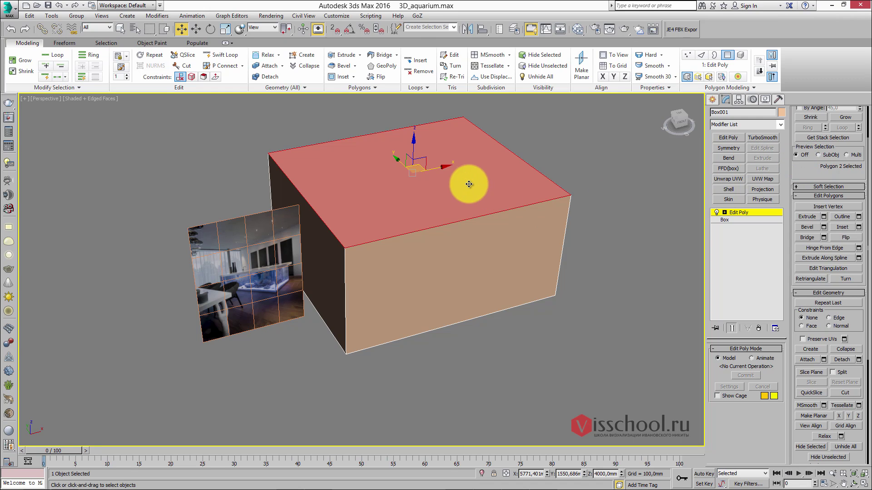
alt+middle_drag(515, 188, 500, 185)
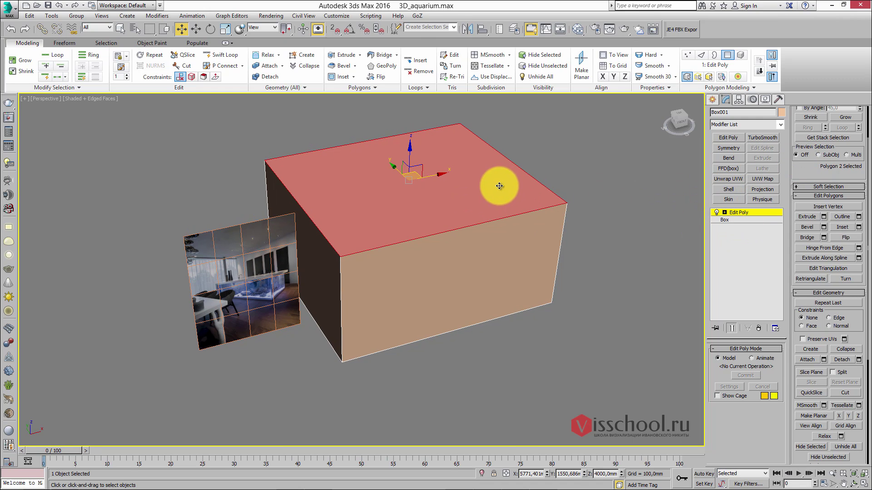
alt+middle_drag(410, 161, 429, 161)
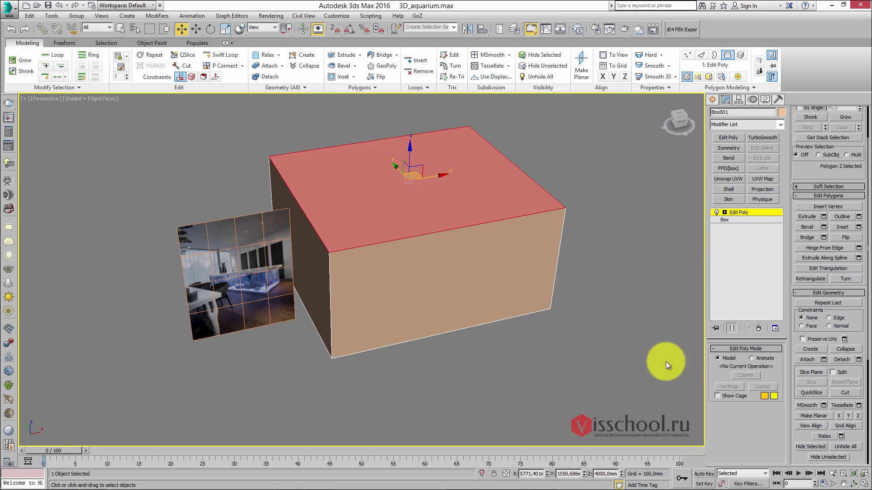
alt+middle_drag(492, 228, 467, 198)
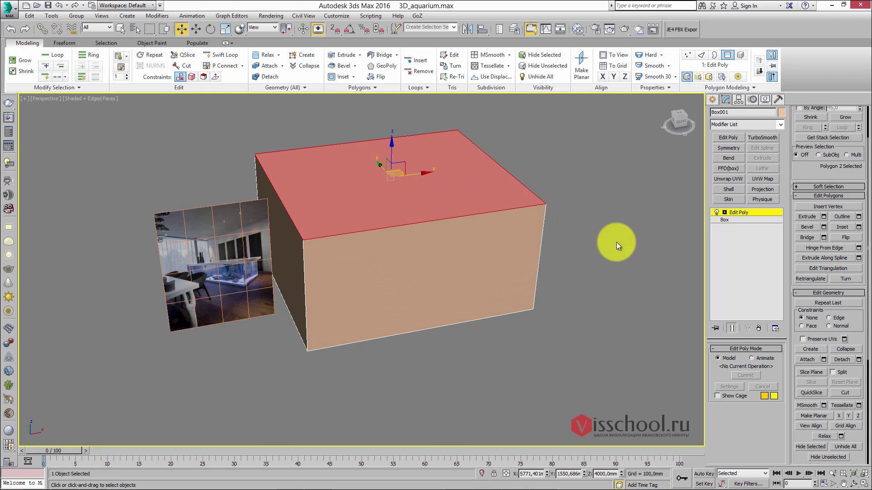
middle_drag(407, 164, 416, 165)
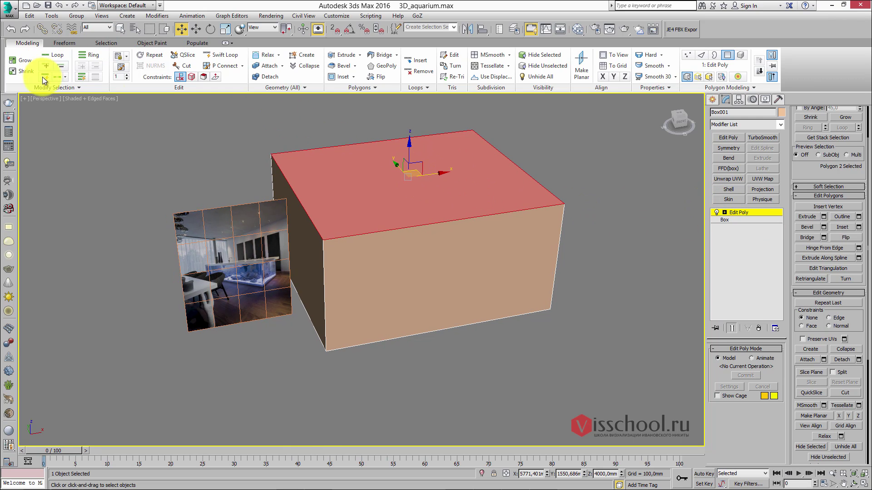
mouse_move(124, 30)
mouse_down()
mouse_move(359, 97)
mouse_move(415, 39)
mouse_move(103, 57)
mouse_up()
key(Escape)
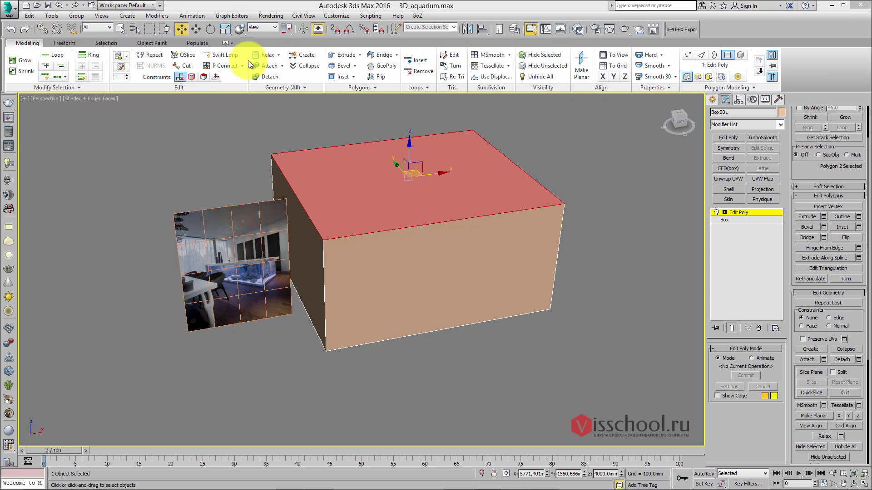
alt+middle_drag(477, 158, 459, 191)
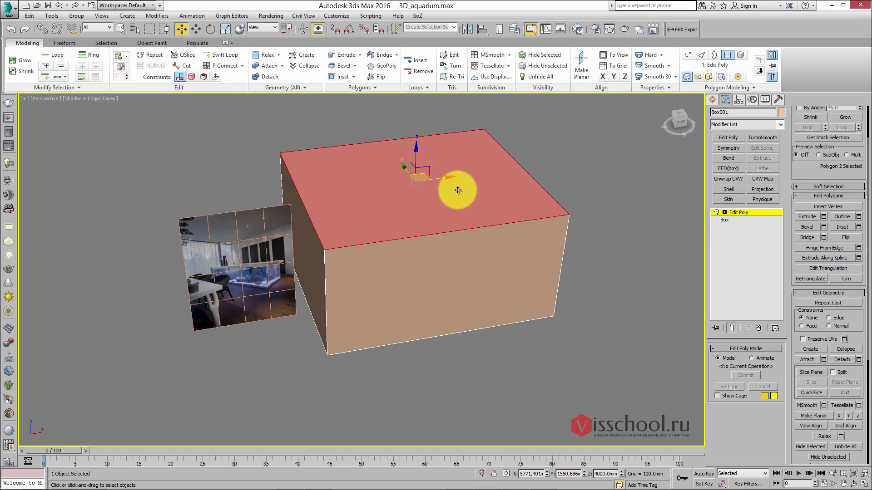
alt+middle_drag(404, 186, 340, 160)
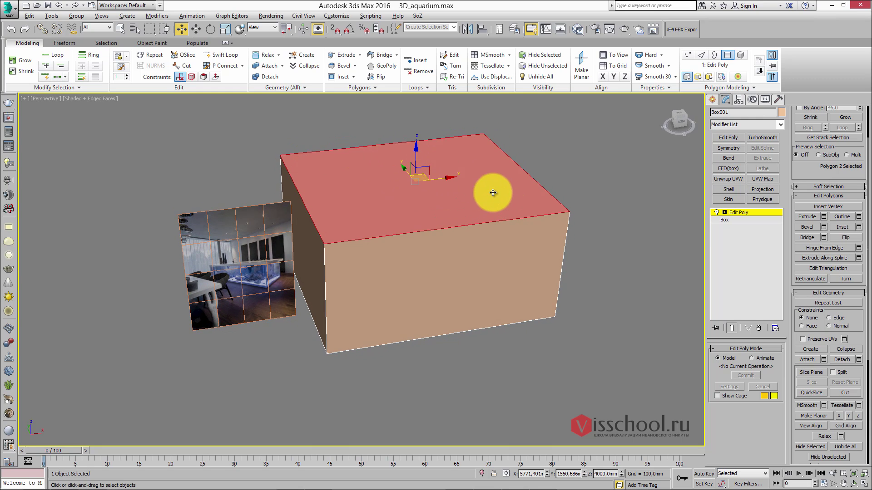
mouse_move(465, 159)
alt+middle_down()
mouse_move(457, 156)
mouse_move(460, 175)
alt+middle_up()
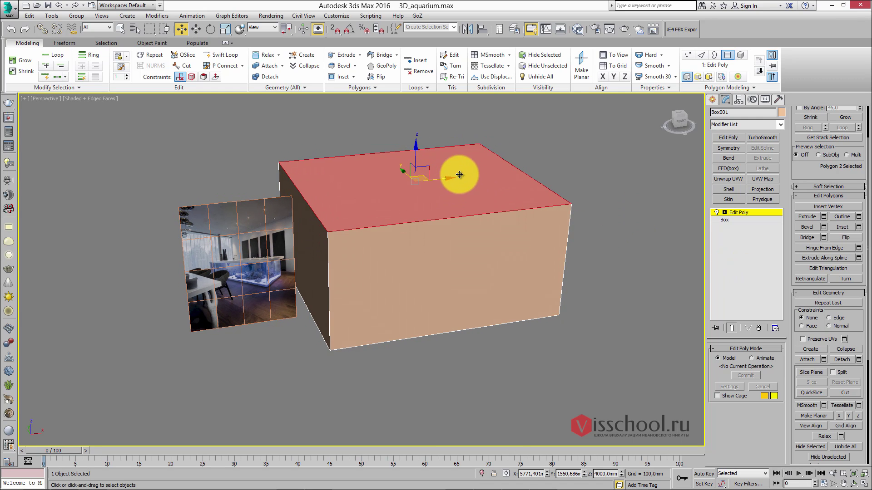
alt+middle_drag(398, 181, 395, 164)
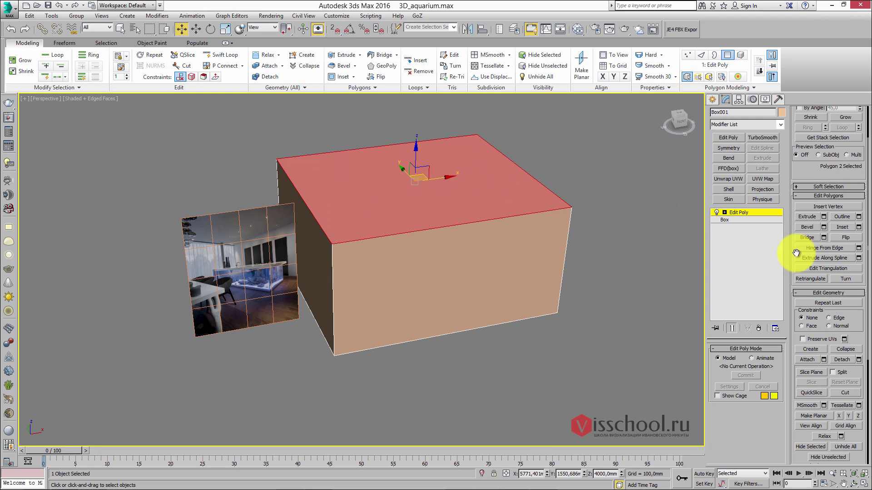
drag(817, 169, 820, 139)
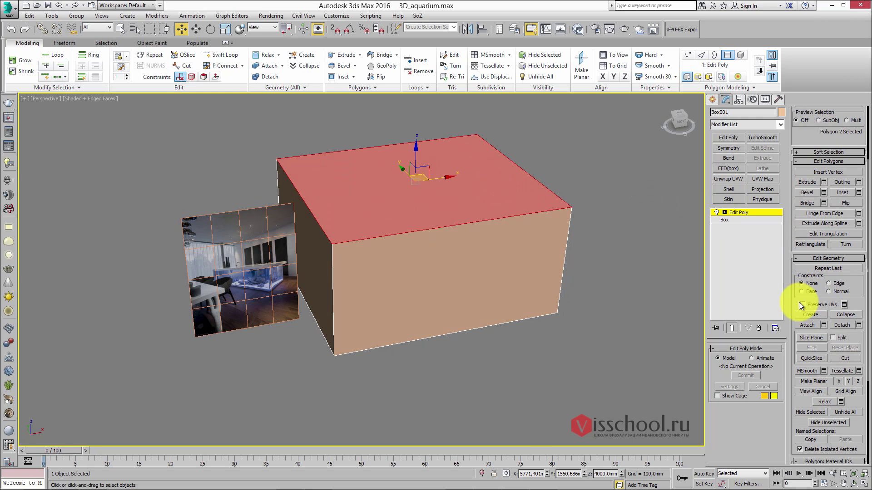
click(842, 328)
alt+middle_drag(446, 204, 464, 208)
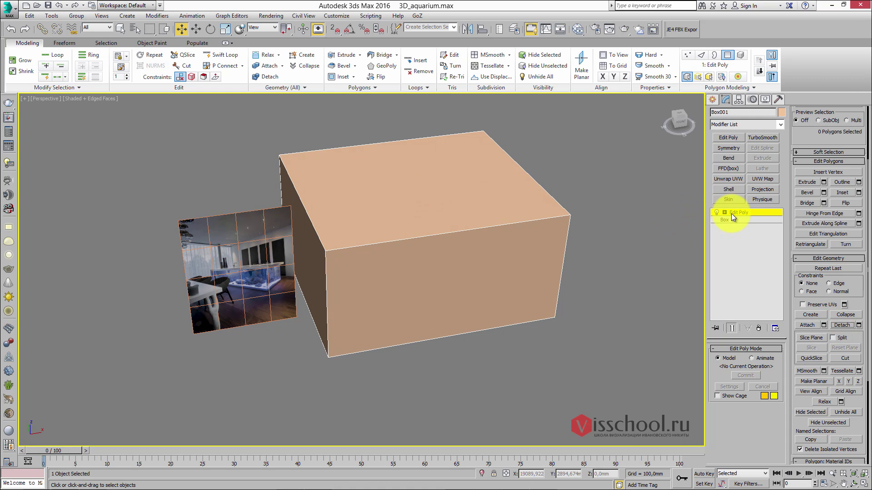
- Exit polygon editing and collapse the box into an Editable Poly
click(455, 172)
alt+middle_drag(434, 183, 445, 202)
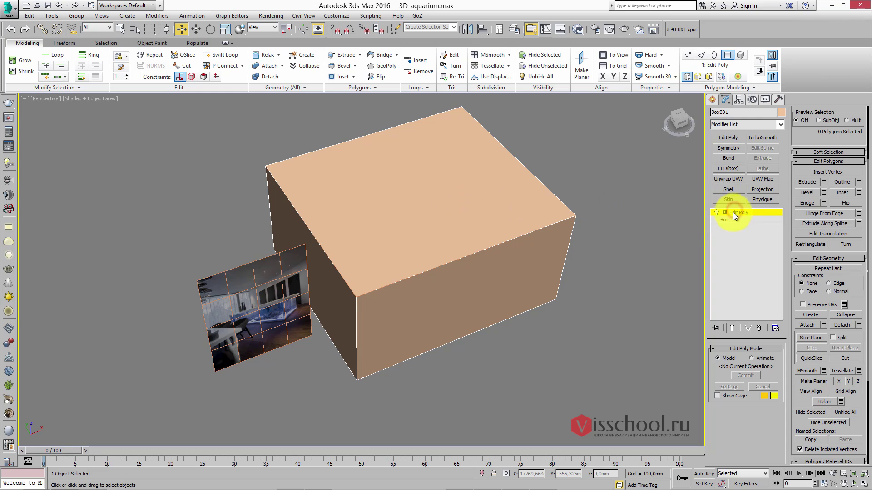
click(637, 186)
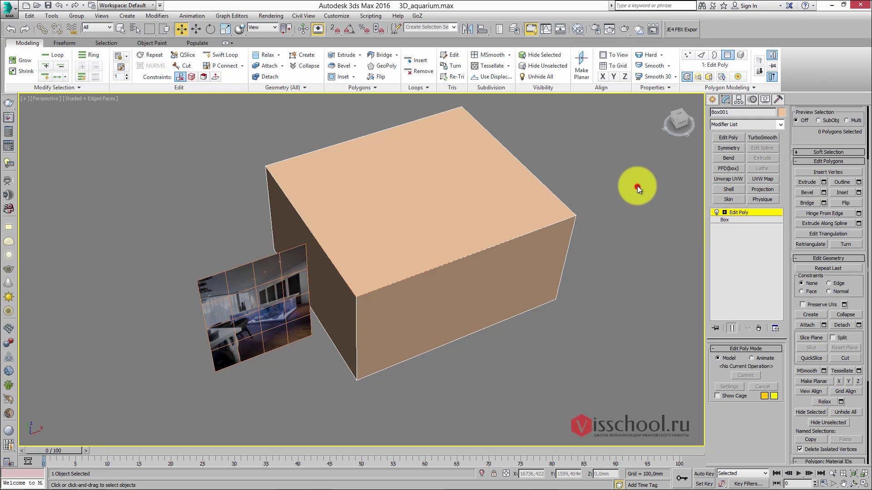
click(738, 214)
alt+middle_drag(642, 204, 395, 175)
key(shift+w)
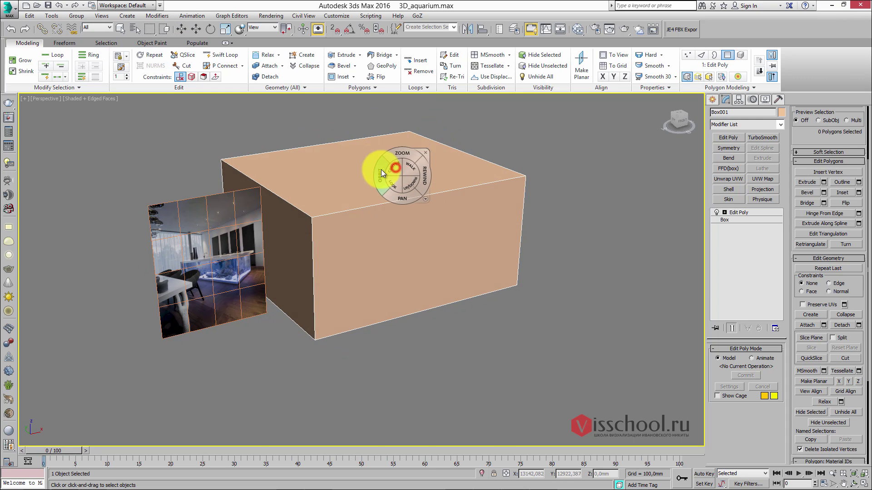
click(415, 147)
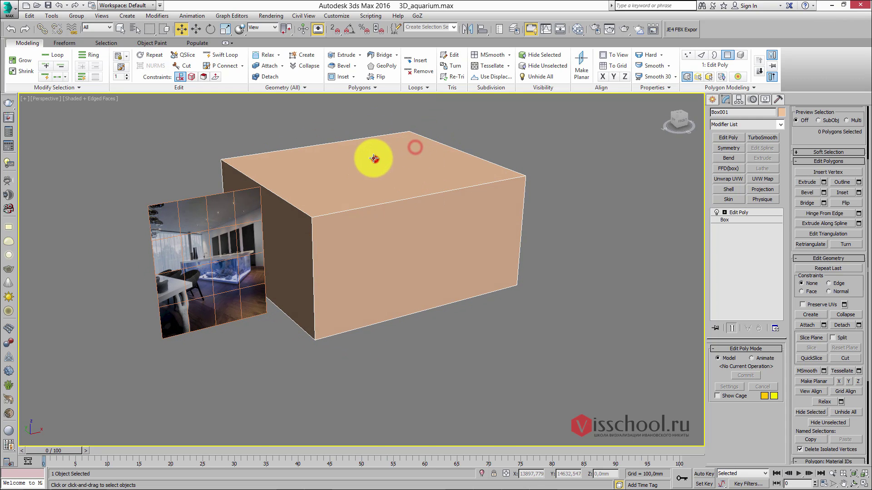
click(728, 219)
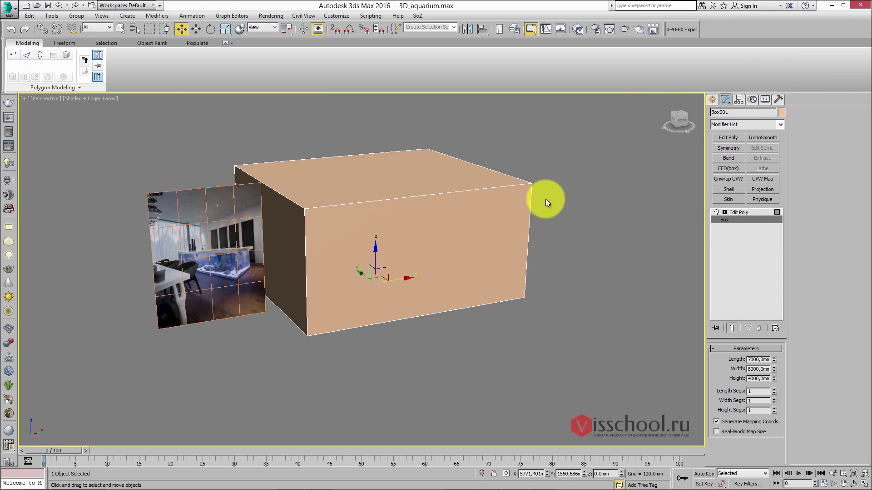
key(ctrl+shift+e)
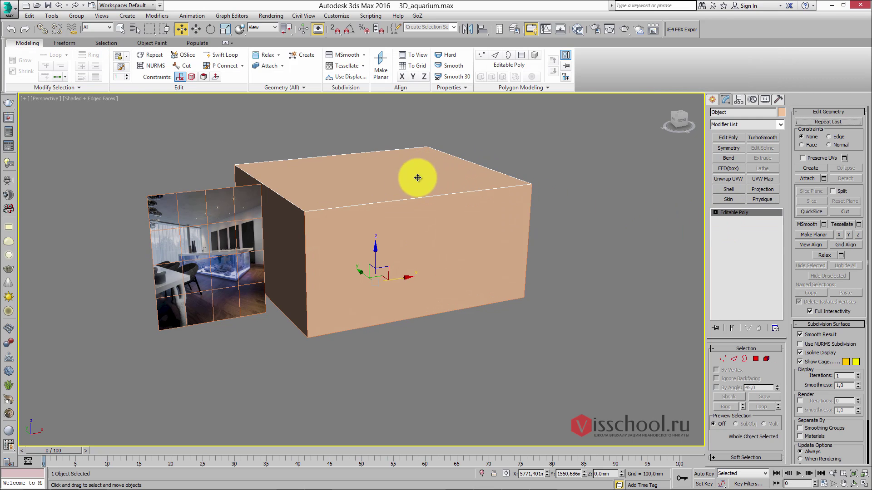
- Dismiss the missing-lights warning, reselect the lid, and Shift-drag a copy upward on Z
key(shift+4)
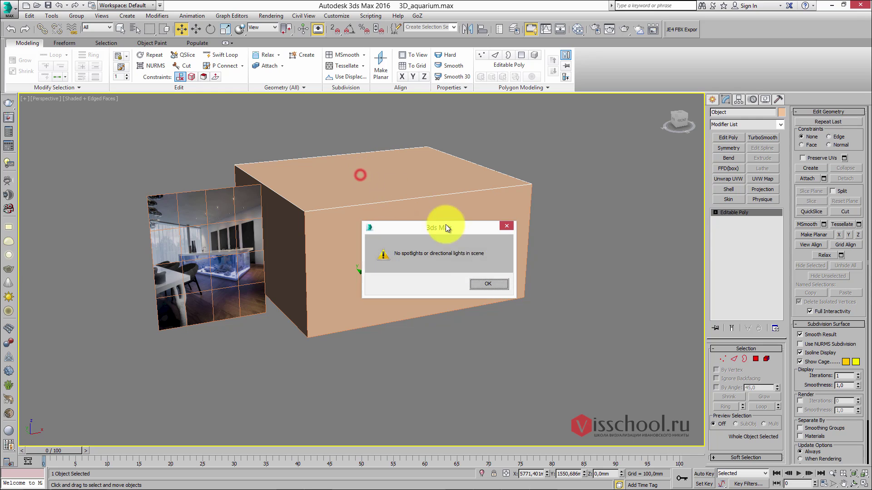
click(498, 290)
click(369, 176)
click(388, 184)
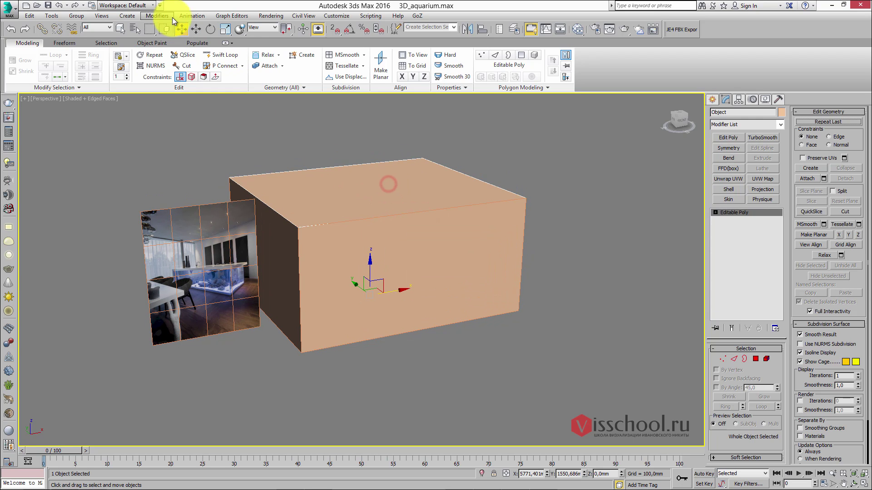
click(357, 138)
click(357, 188)
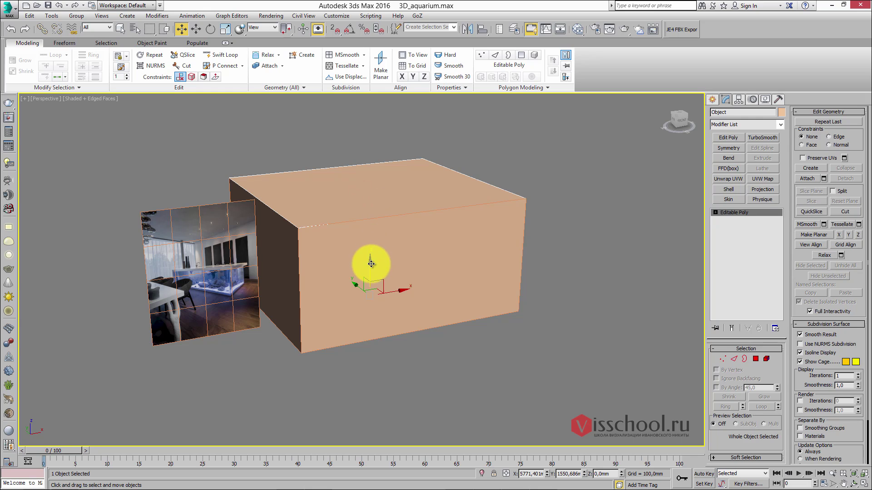
shift+drag(371, 264, 370, 188)
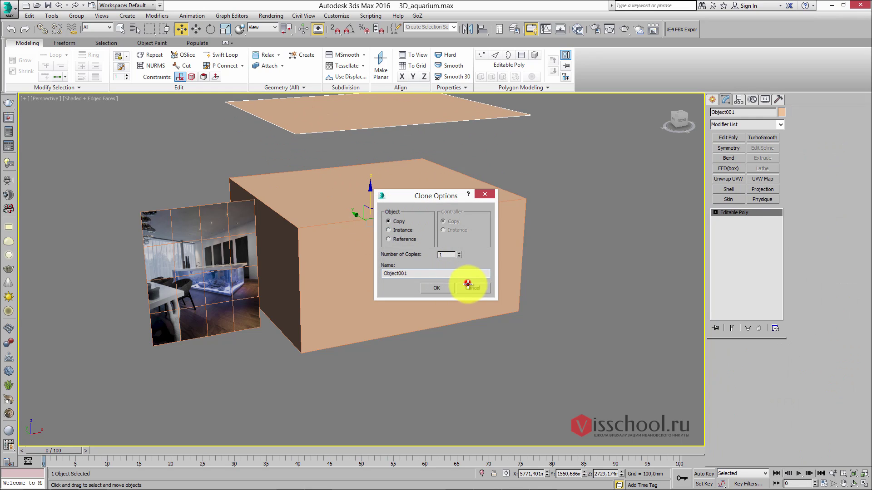
- Cancel the accidental lid copies and move the lid panel straight up above the box
click(468, 286)
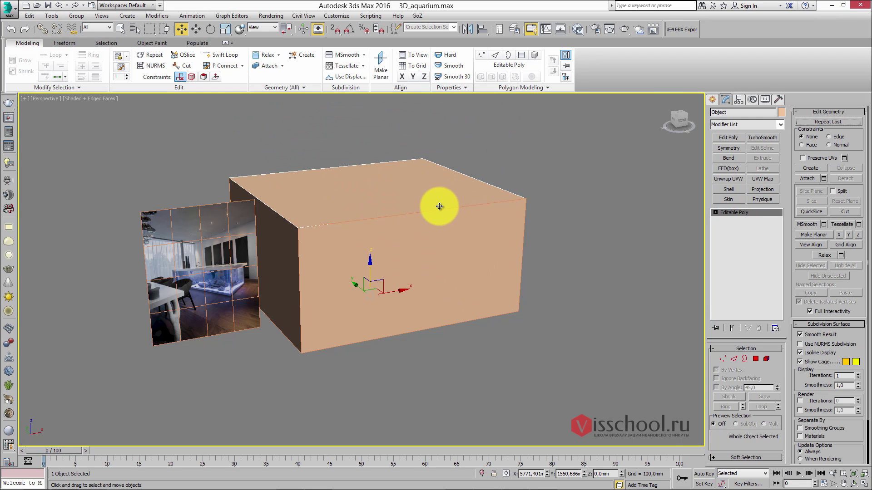
middle_drag(440, 173, 443, 209)
click(493, 175)
click(423, 199)
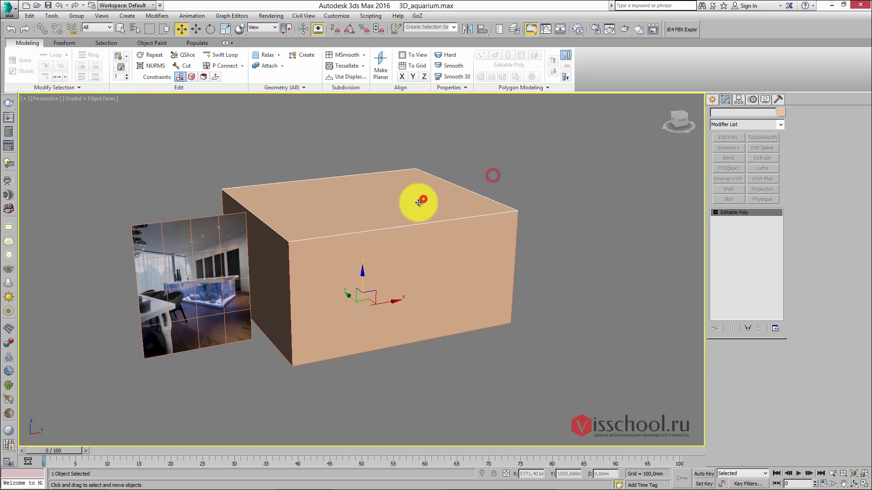
shift+drag(362, 272, 375, 226)
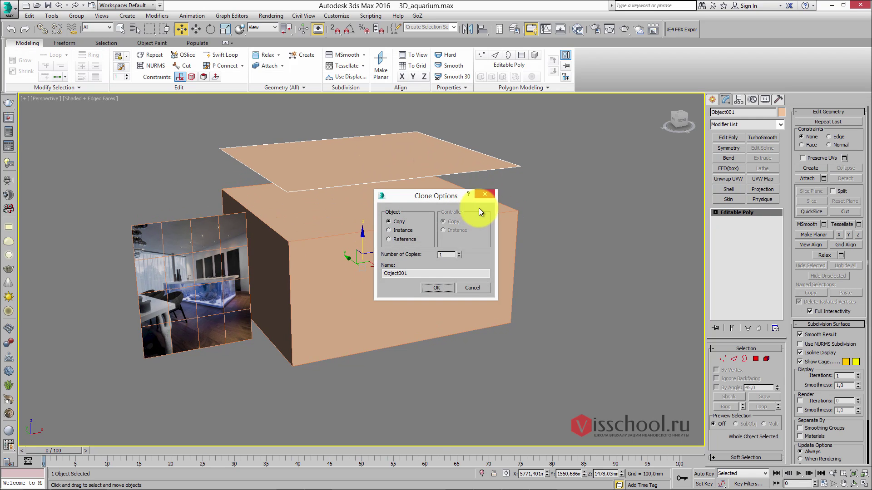
click(479, 287)
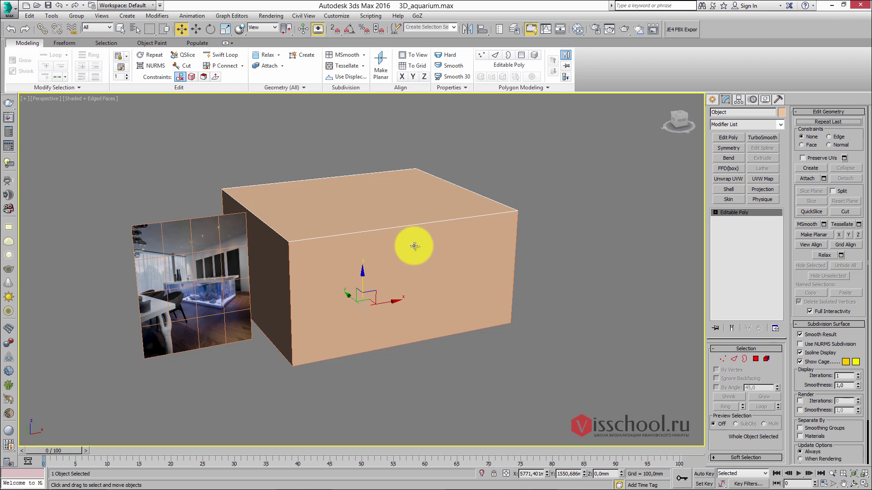
click(390, 193)
drag(360, 275, 457, 214)
alt+middle_drag(457, 214, 375, 167)
- Hide the raised lid with Hide Selection and orbit to see the box's interior floor
right_click(375, 162)
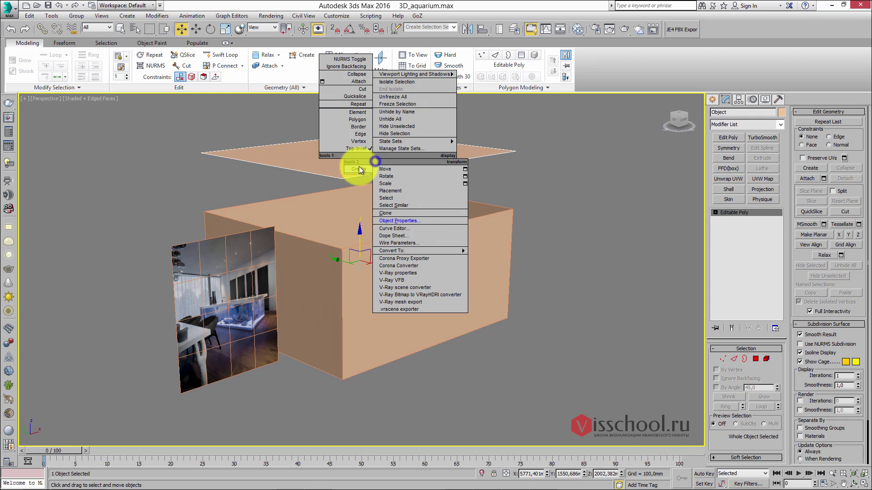
click(388, 134)
alt+middle_drag(387, 134, 366, 156)
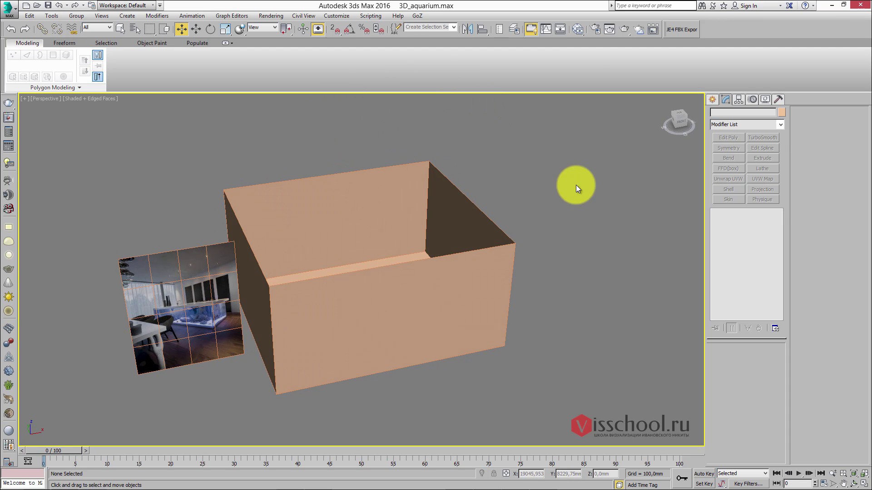
alt+middle_drag(472, 218, 375, 195)
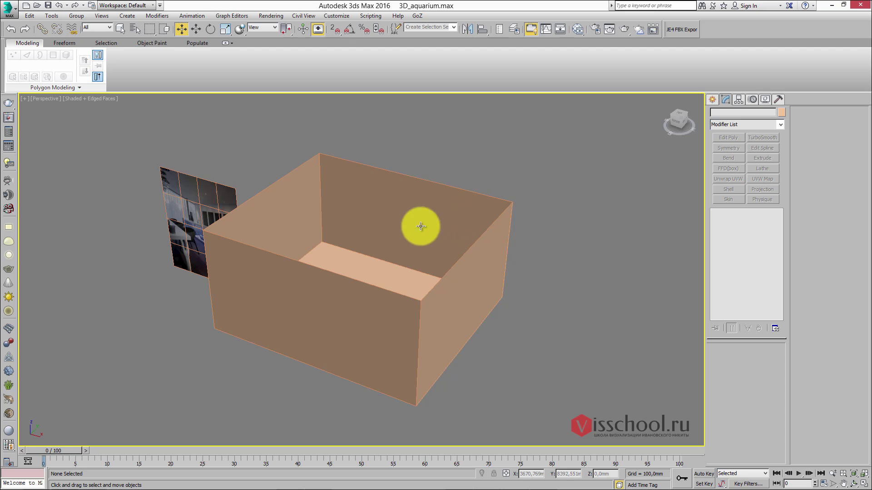
click(270, 16)
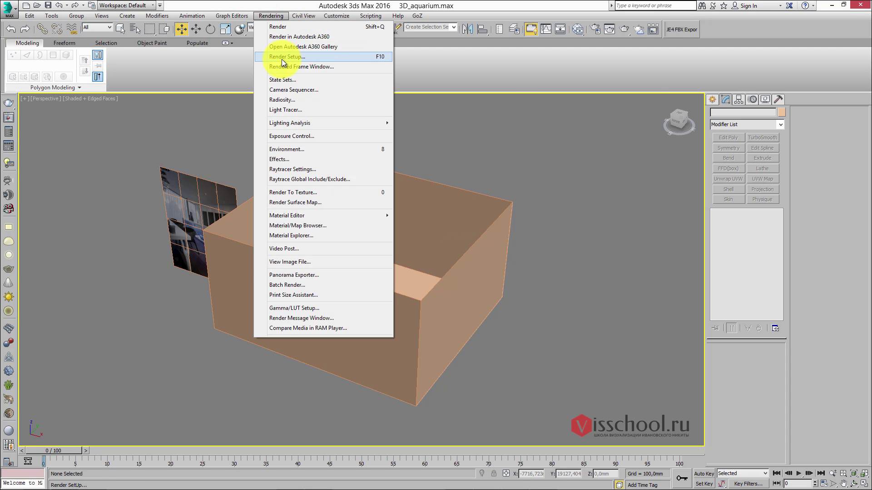
- Turn off Render Hidden Geometry in Render Setup so the hidden lid no longer renders
click(280, 58)
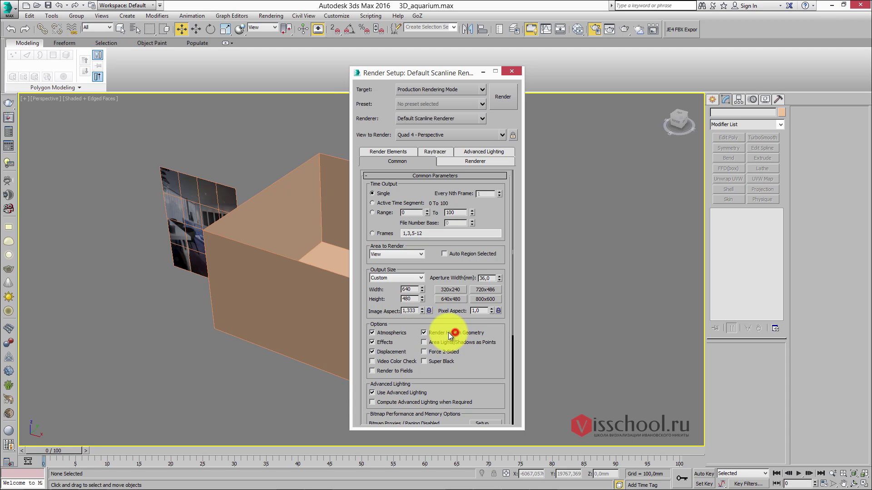
click(437, 333)
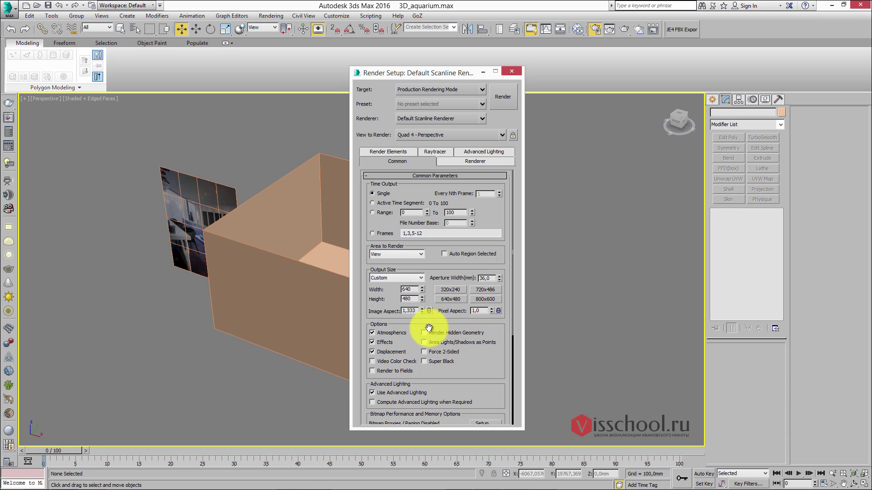
click(513, 71)
middle_drag(385, 194, 331, 198)
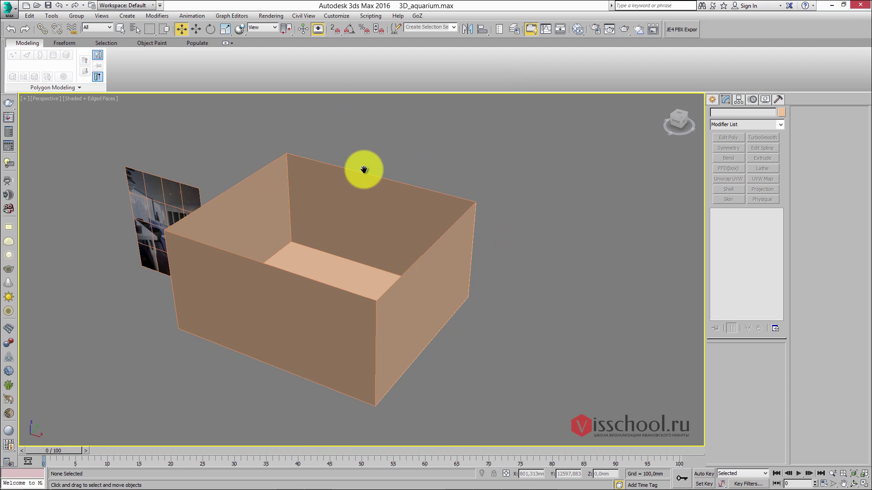
- Select Box001 with its Edit Poly modifier and orbit the Perspective view to inspect it from the side
middle_drag(363, 170, 362, 159)
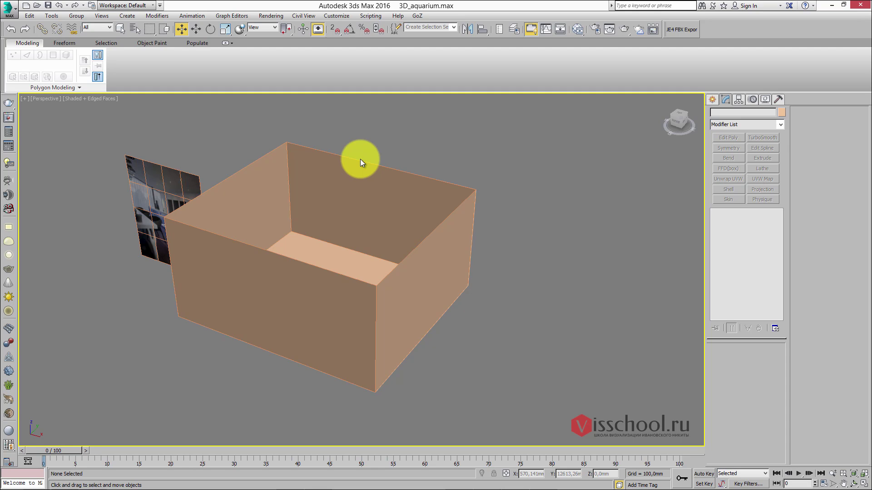
middle_drag(359, 160, 355, 171)
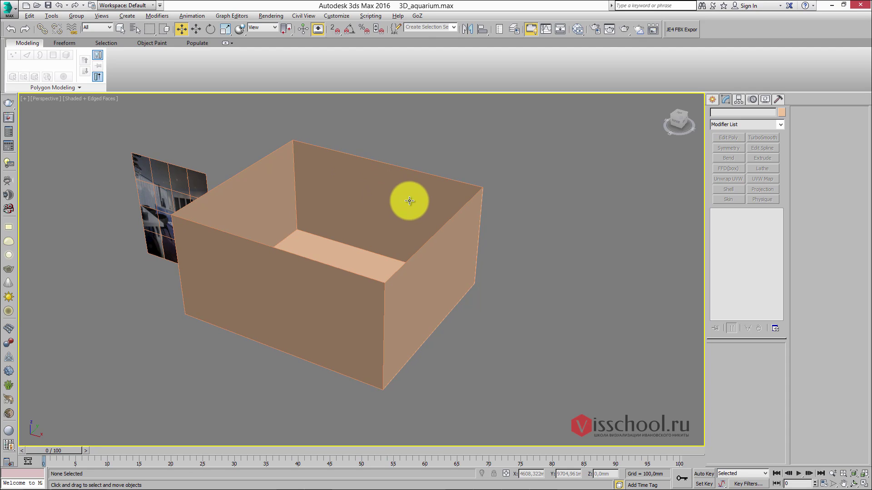
alt+middle_drag(407, 200, 399, 207)
click(391, 190)
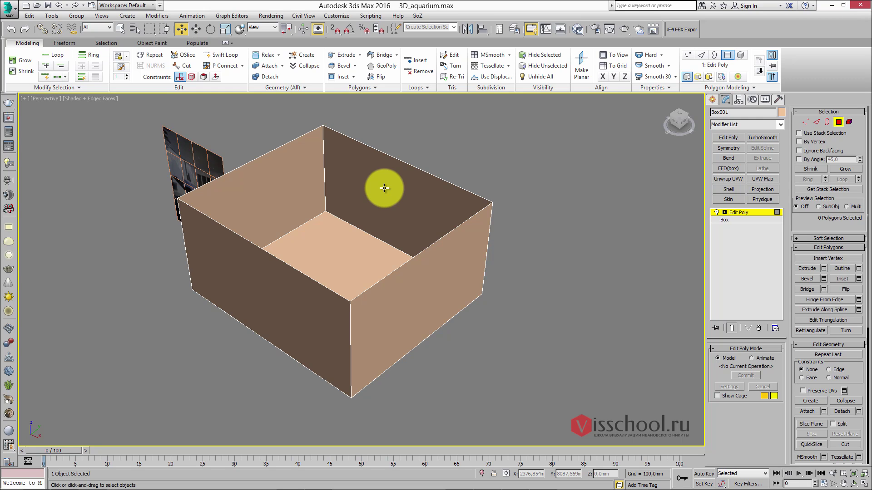
mouse_move(380, 190)
alt+middle_down()
mouse_move(343, 175)
mouse_move(389, 173)
mouse_move(370, 223)
mouse_move(380, 205)
alt+middle_up()
alt+middle_drag(253, 243, 327, 218)
scroll(421, 209, down, 3)
scroll(271, 218, down, 5)
alt+middle_drag(271, 218, 381, 200)
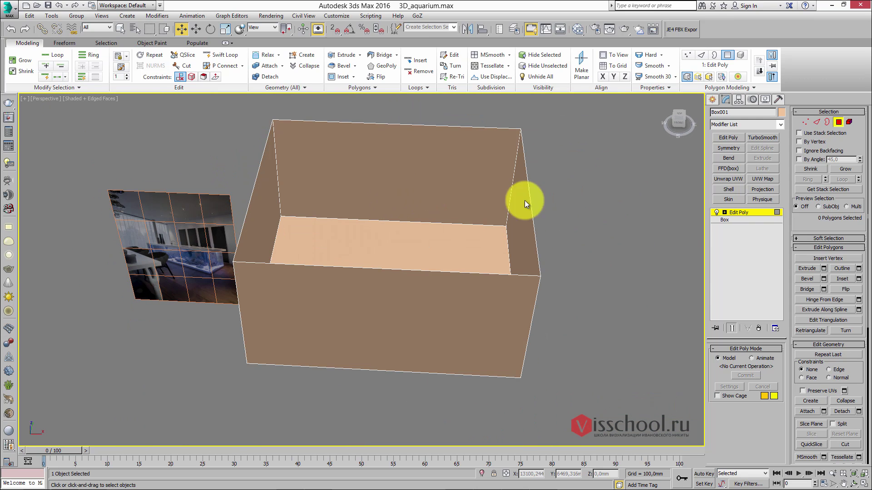
- Select the back wall's top and bottom edges in Edge mode
key(2)
click(386, 121)
ctrl+click(399, 220)
scroll(405, 243, up, 4)
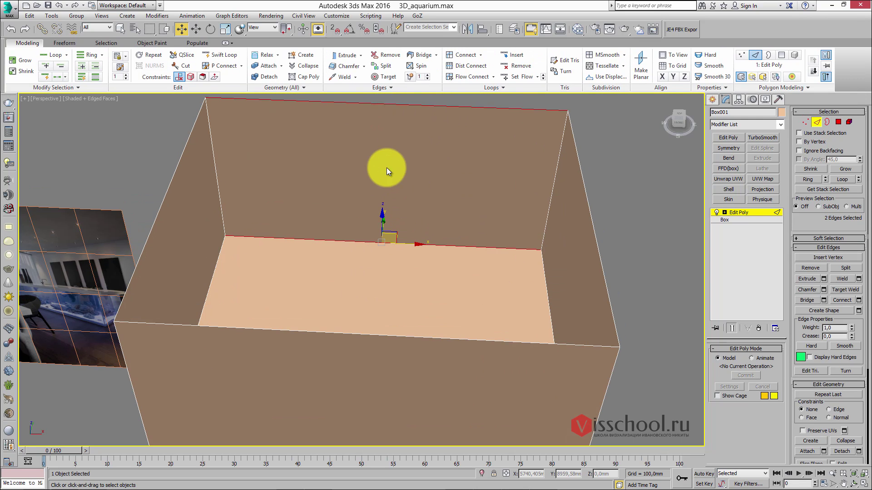
alt+middle_drag(385, 168, 372, 209)
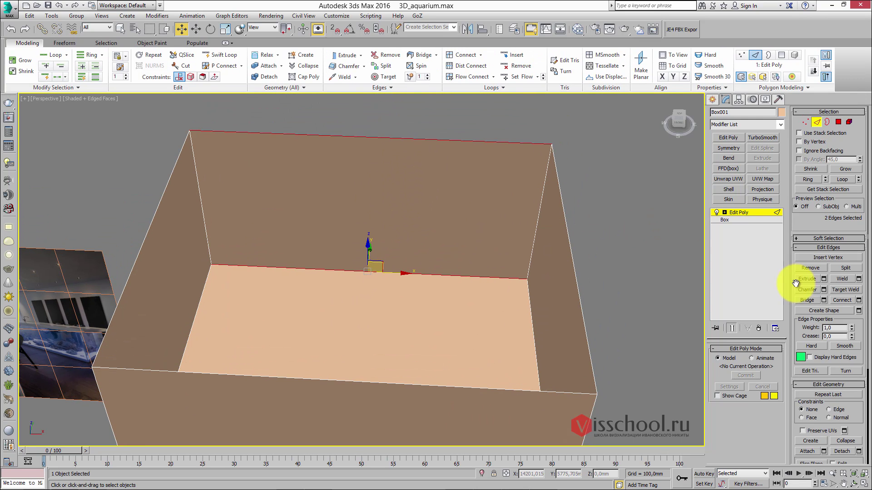
- Connect the two edges with 6 evenly spaced segments and commit the Connect operation
click(854, 301)
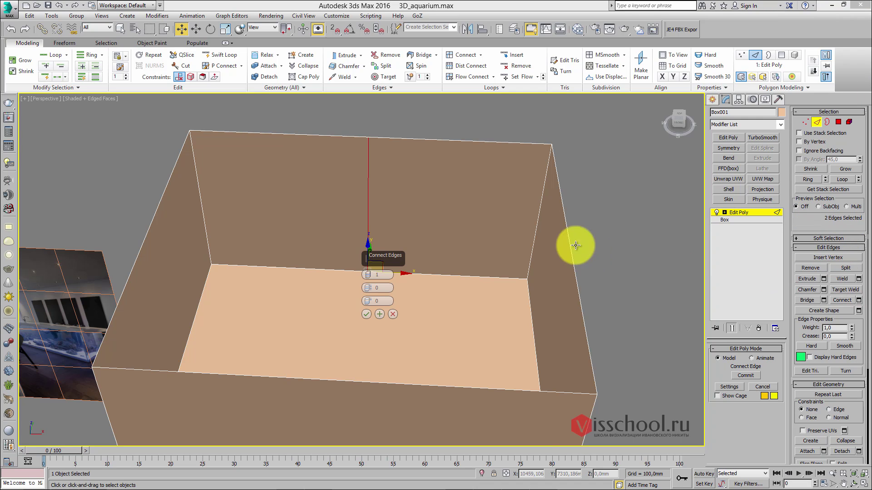
middle_drag(485, 206, 470, 210)
drag(370, 274, 369, 274)
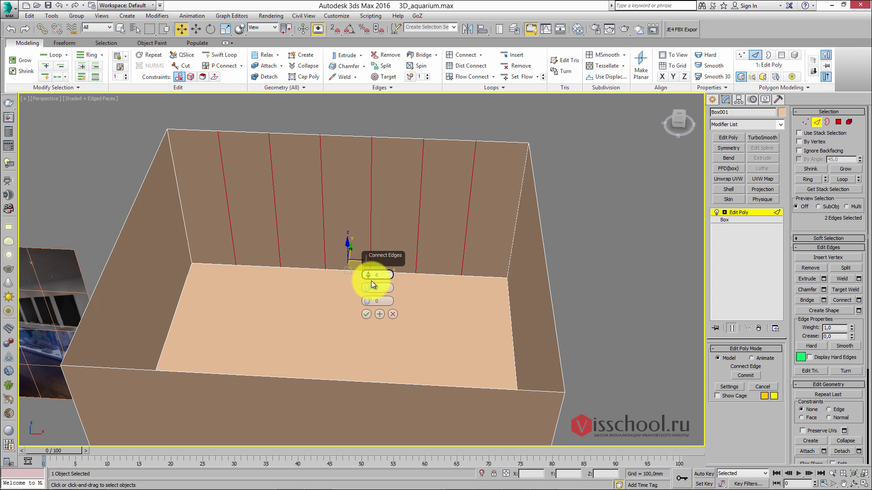
middle_drag(466, 203, 560, 161)
alt+middle_drag(535, 192, 468, 187)
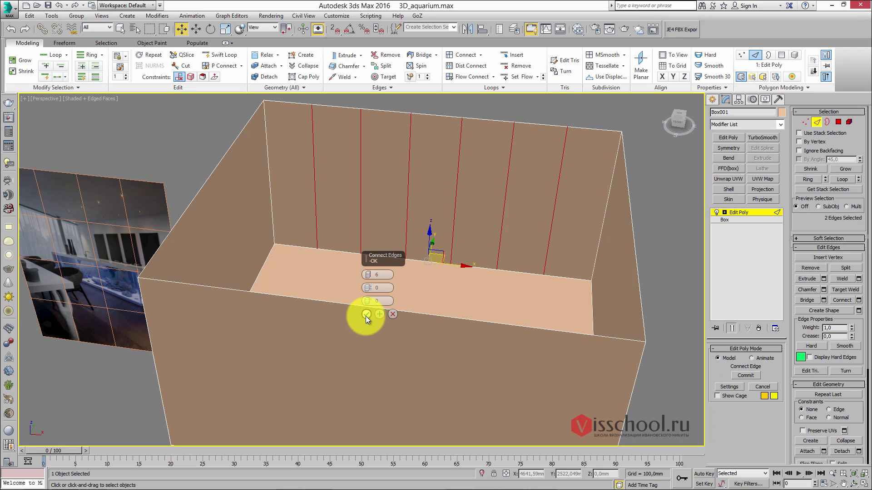
drag(368, 277, 366, 275)
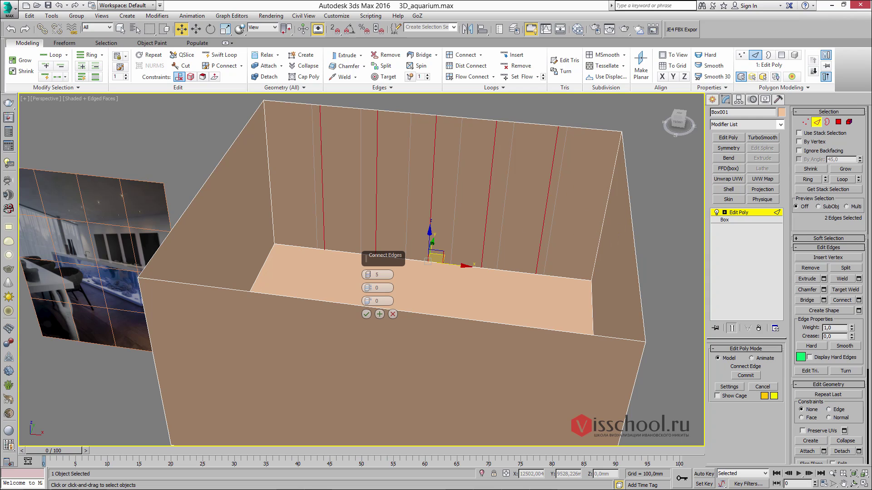
middle_drag(227, 227, 681, 227)
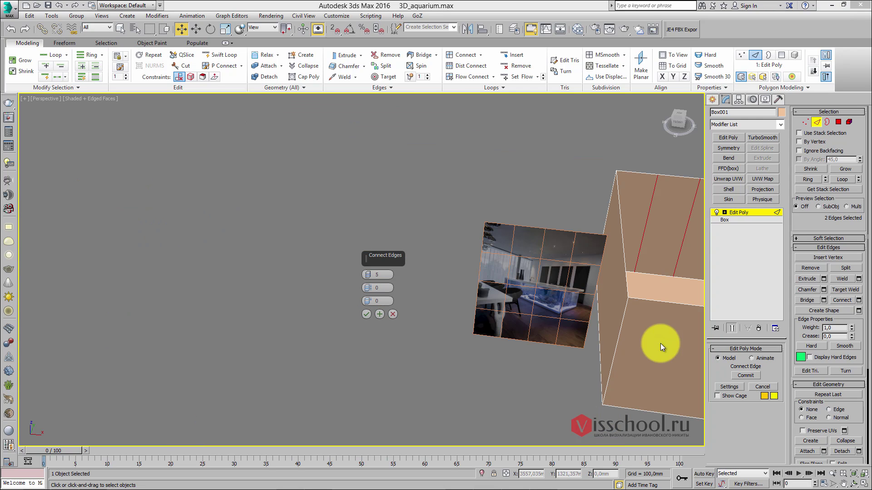
middle_drag(609, 277, 439, 203)
scroll(454, 191, up, 3)
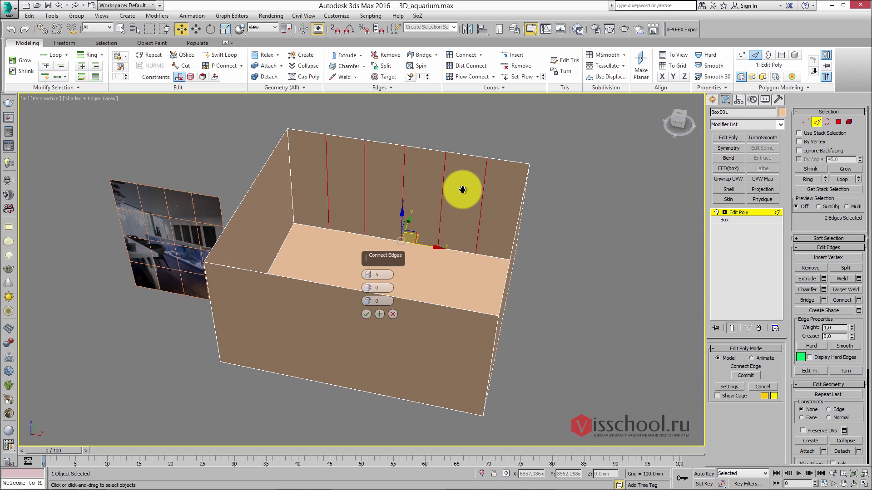
drag(368, 273, 367, 267)
click(366, 314)
mouse_move(432, 220)
middle_down()
mouse_move(405, 229)
mouse_move(395, 211)
mouse_move(414, 197)
middle_up()
scroll(395, 206, down, 4)
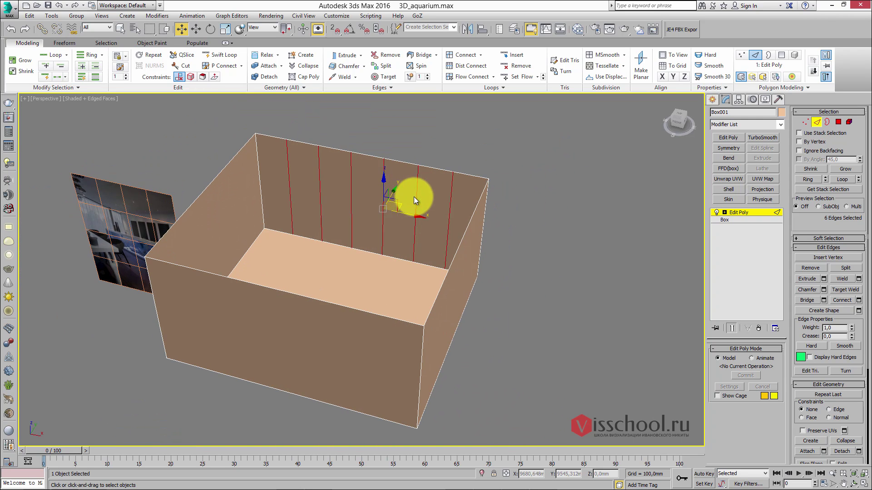
- Select all seven divided back-wall panels as polygons in Polygon mode
click(838, 123)
drag(418, 175, 321, 171)
alt+middle_drag(321, 171, 335, 190)
mouse_move(164, 153)
mouse_down()
mouse_move(551, 200)
mouse_move(582, 214)
mouse_up()
mouse_move(159, 283)
mouse_down()
mouse_move(268, 299)
mouse_move(565, 322)
mouse_up()
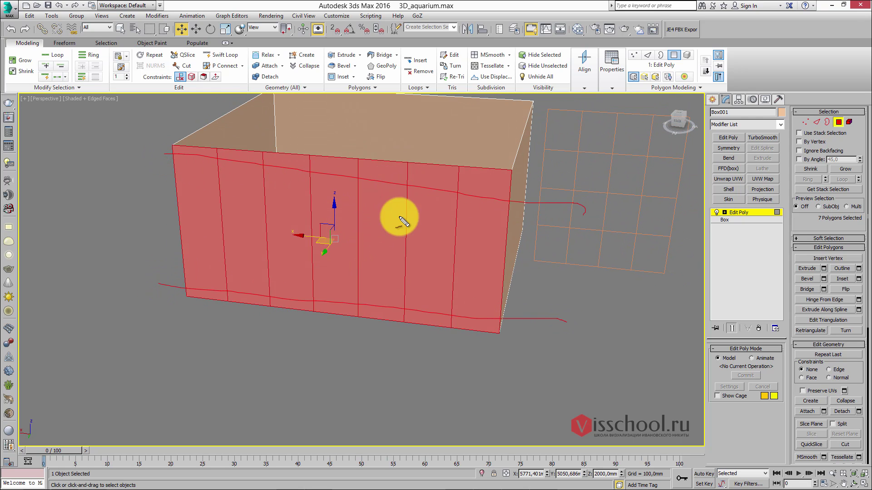
drag(411, 161, 411, 307)
drag(400, 159, 395, 360)
key(Escape)
mouse_move(410, 219)
alt+middle_down()
mouse_move(384, 203)
mouse_move(413, 228)
alt+middle_up()
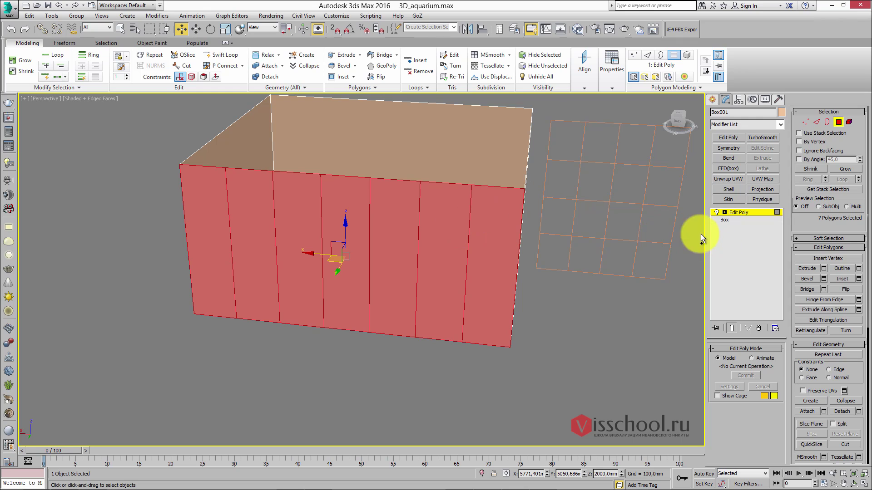
- Inset the selected panels By Polygon with an amount of about 57 mm
right_click(349, 195)
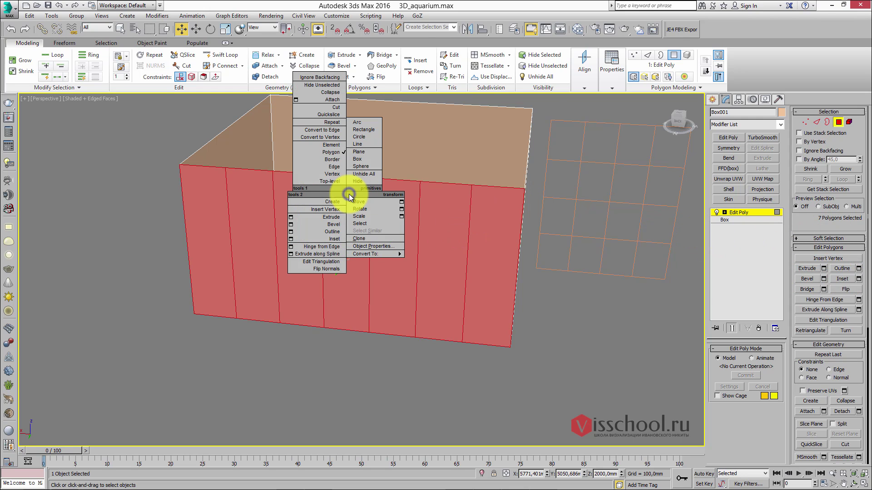
click(859, 278)
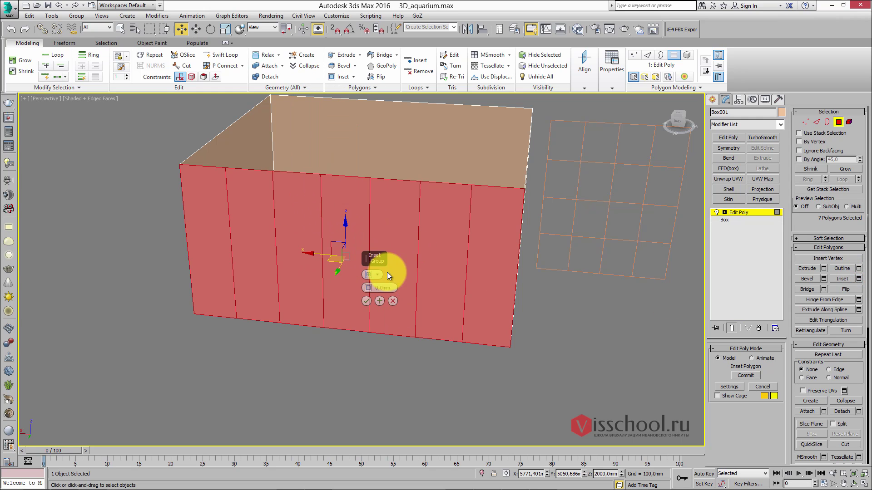
drag(380, 255, 385, 223)
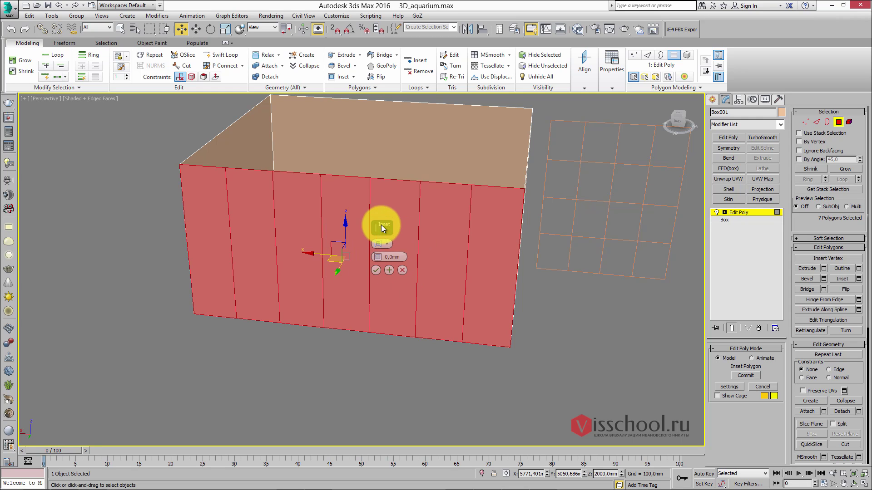
click(385, 241)
click(399, 258)
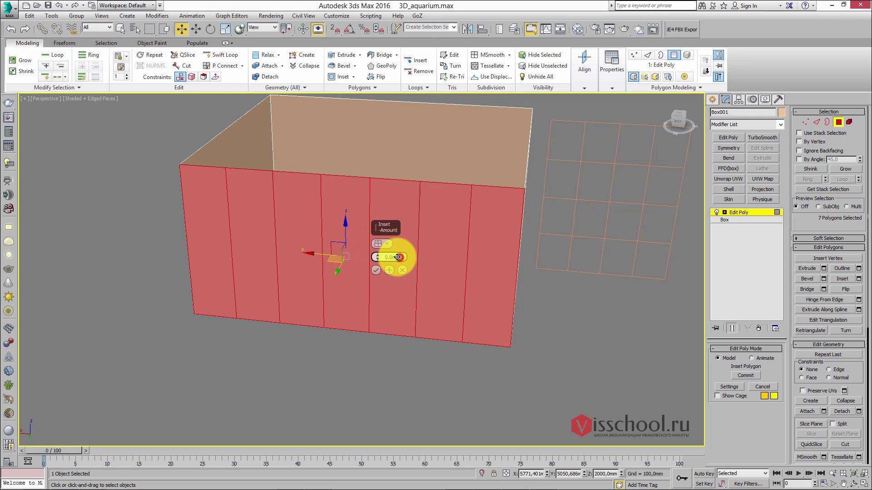
drag(380, 257, 360, 159)
scroll(300, 191, up, 5)
scroll(300, 191, down, 1)
- Try a single-group inset, return to By Polygon, then switch to the Photoshop reference
click(385, 244)
click(399, 252)
scroll(297, 154, down, 5)
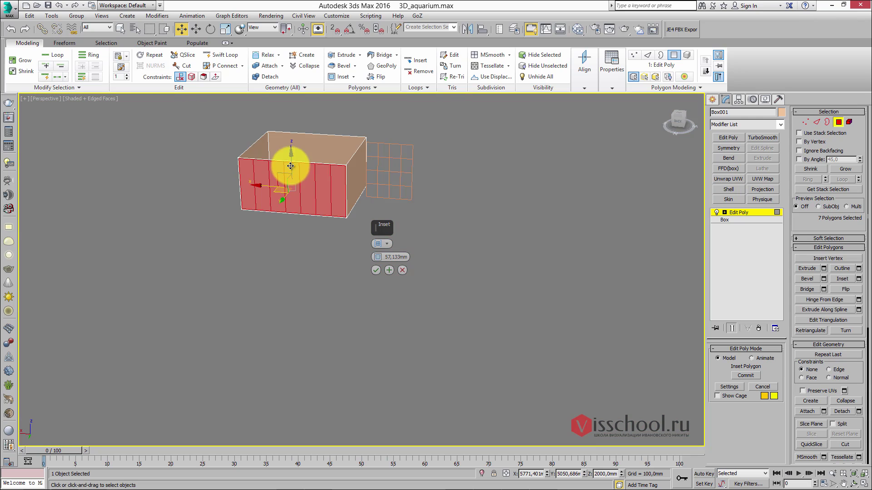
scroll(288, 159, up, 3)
middle_drag(320, 166, 286, 175)
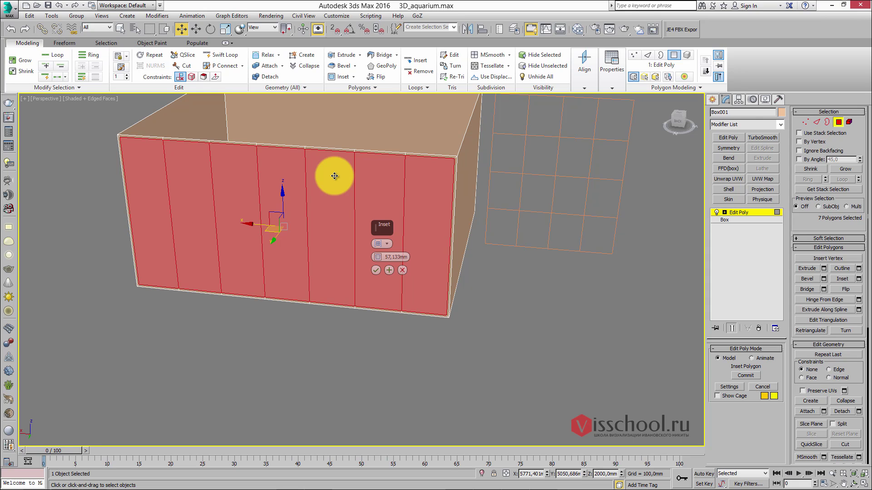
middle_drag(334, 176, 340, 186)
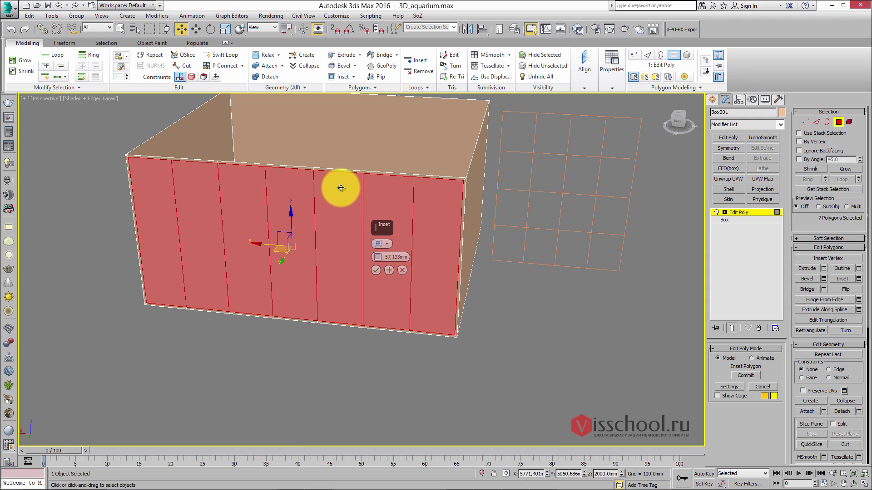
click(383, 244)
click(401, 260)
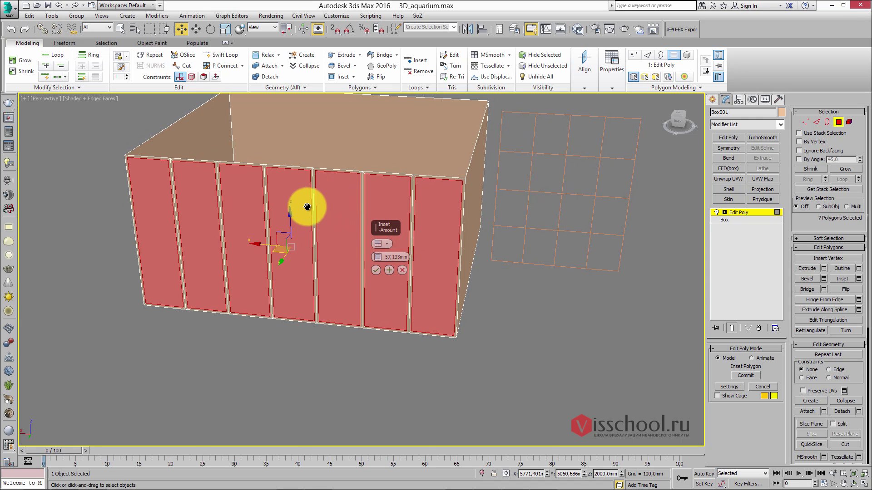
scroll(308, 206, up, 5)
scroll(307, 206, down, 6)
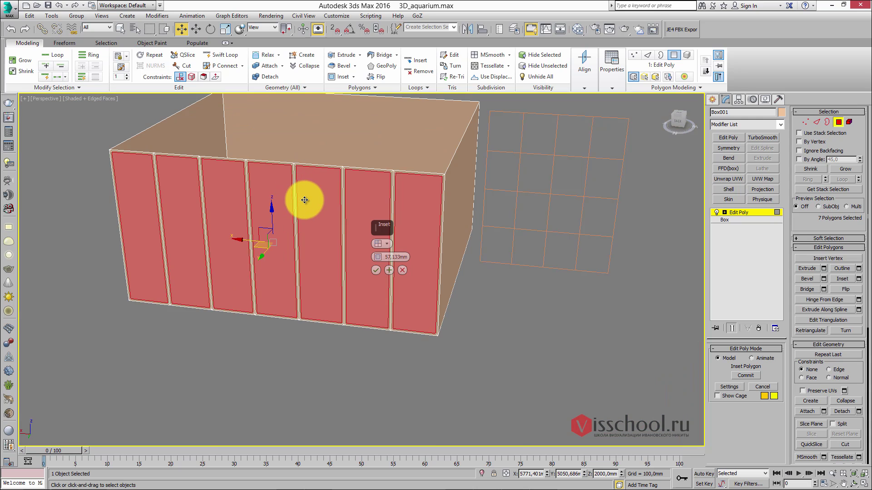
scroll(304, 193, up, 4)
scroll(305, 189, down, 4)
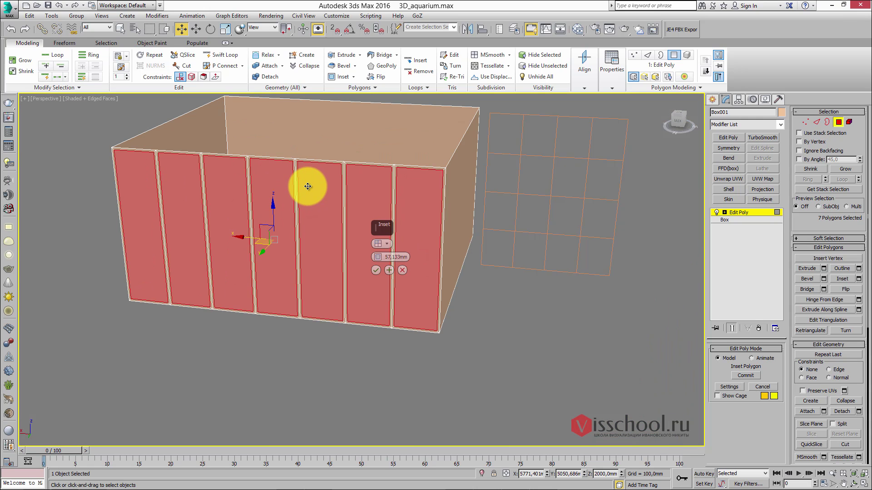
middle_drag(307, 186, 332, 193)
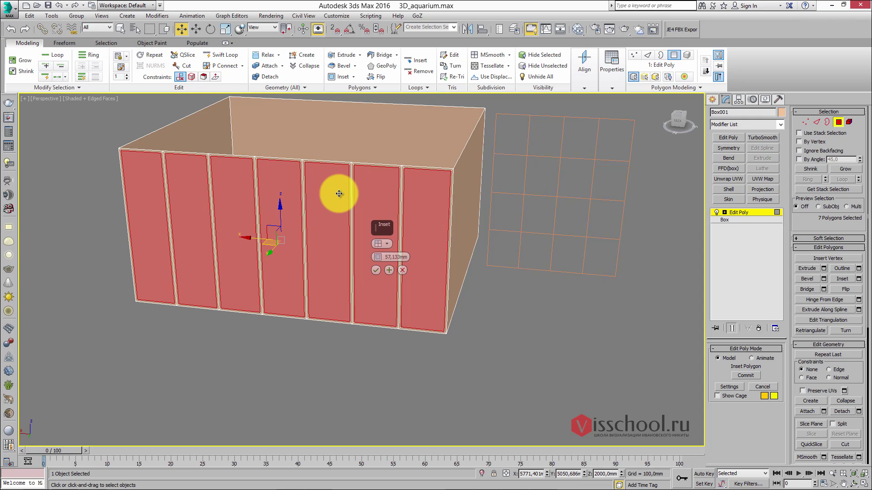
key(alt+Tab)
key(alt+Tab)
key(alt+Tab)
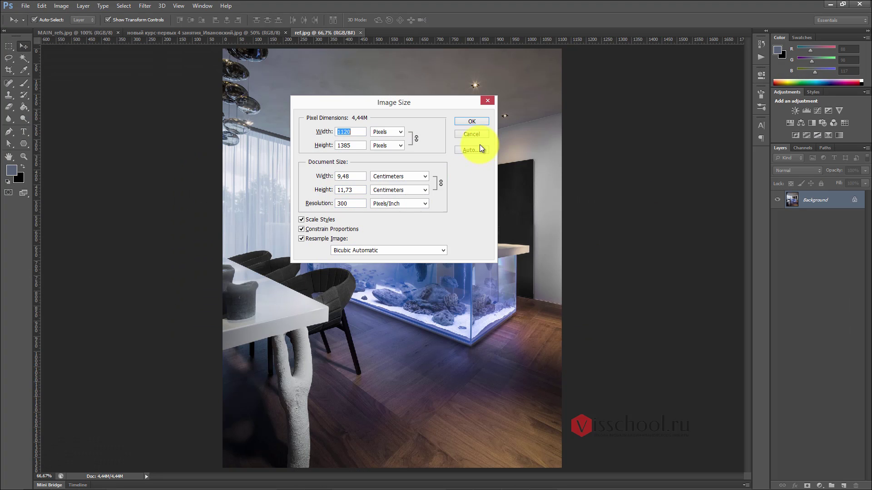
- Close Photoshop's Image Size dialog to view the full aquarium reference photo
click(487, 102)
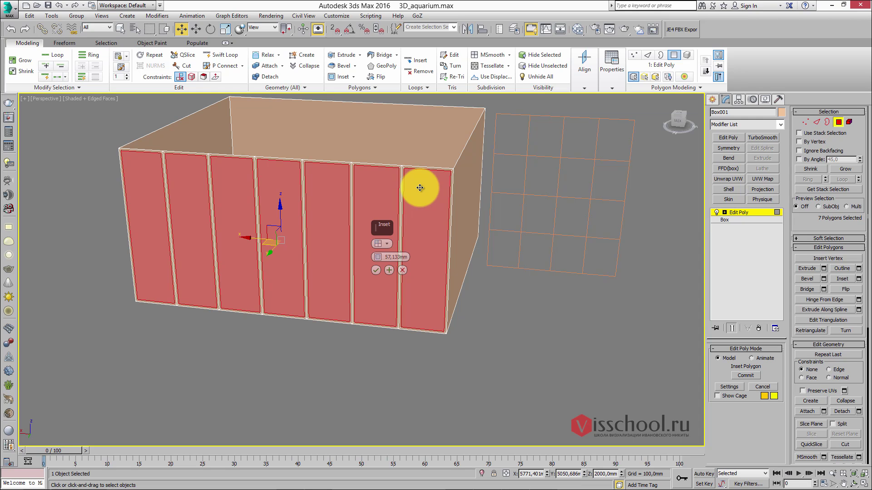
middle_drag(419, 185, 423, 186)
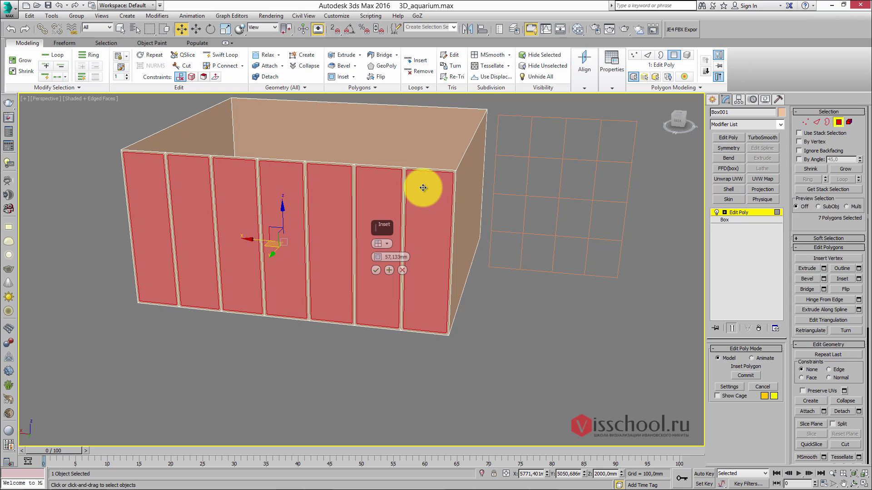
middle_drag(423, 187, 433, 205)
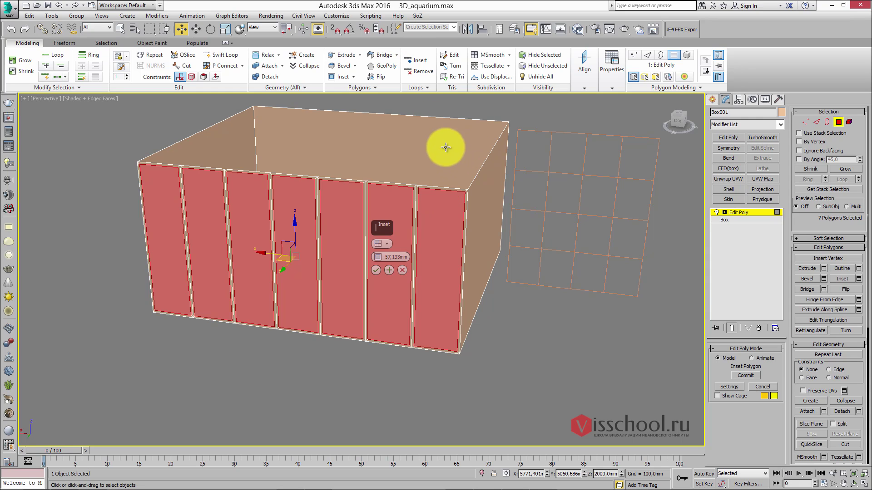
middle_drag(426, 142, 430, 141)
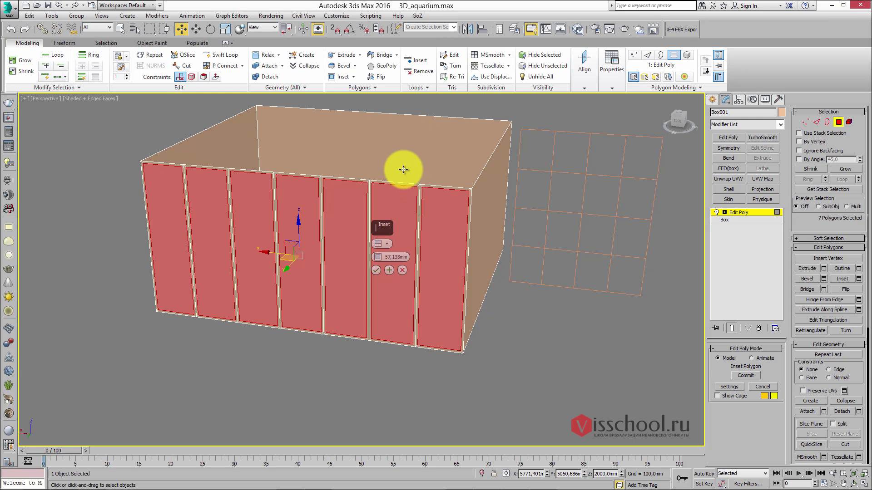
middle_drag(403, 169, 390, 158)
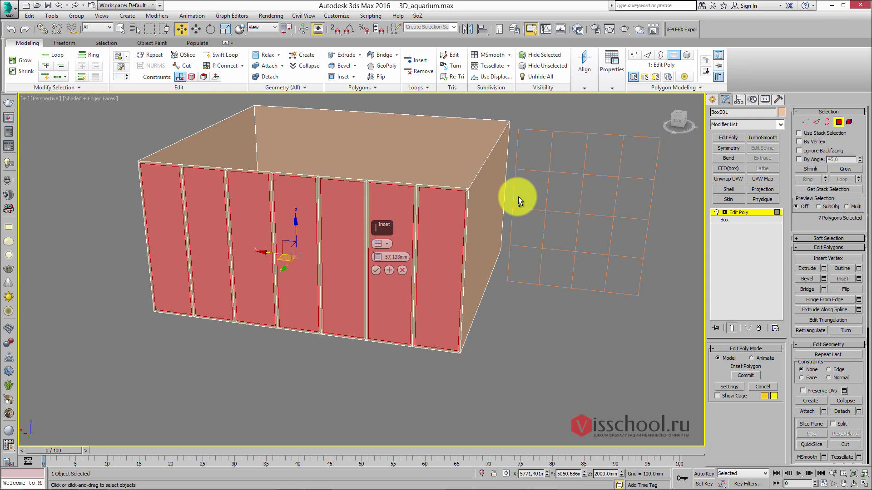
middle_drag(451, 190, 452, 195)
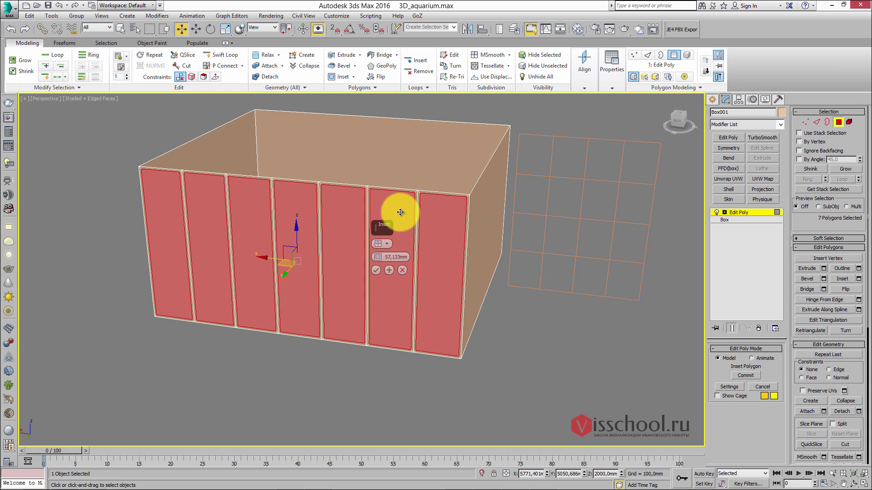
scroll(321, 185, up, 5)
scroll(322, 172, down, 5)
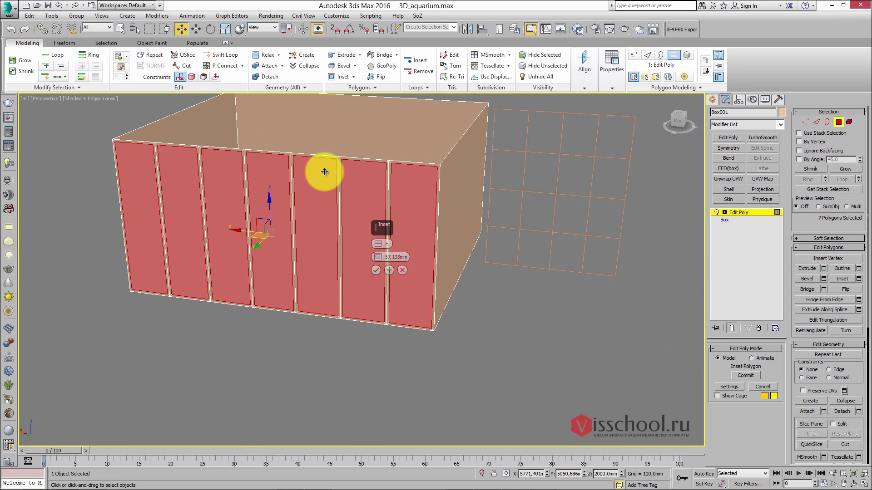
- Set the inset Amount to 40 mm and examine the panels up close
double_click(392, 257)
text(40)
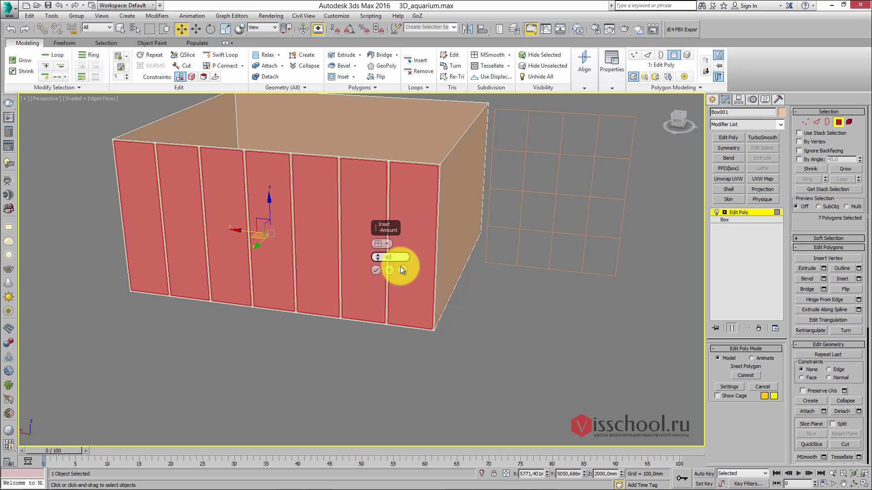
key(Return)
scroll(307, 228, up, 5)
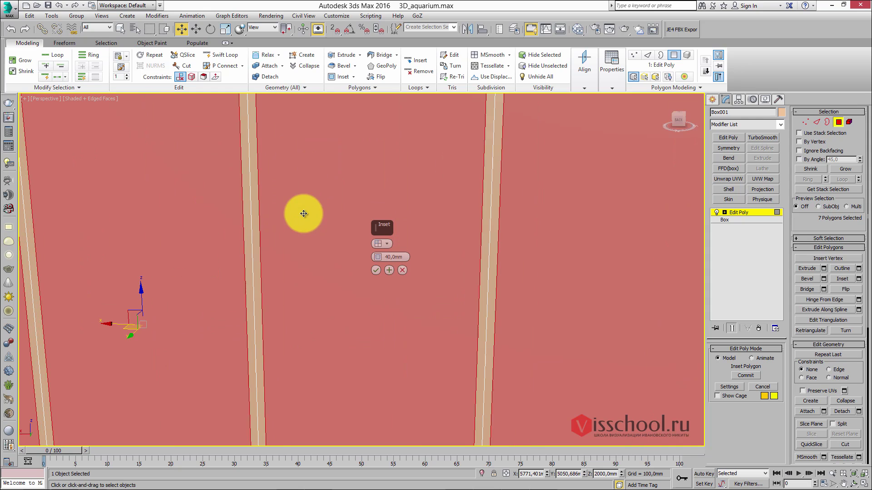
scroll(300, 207, down, 3)
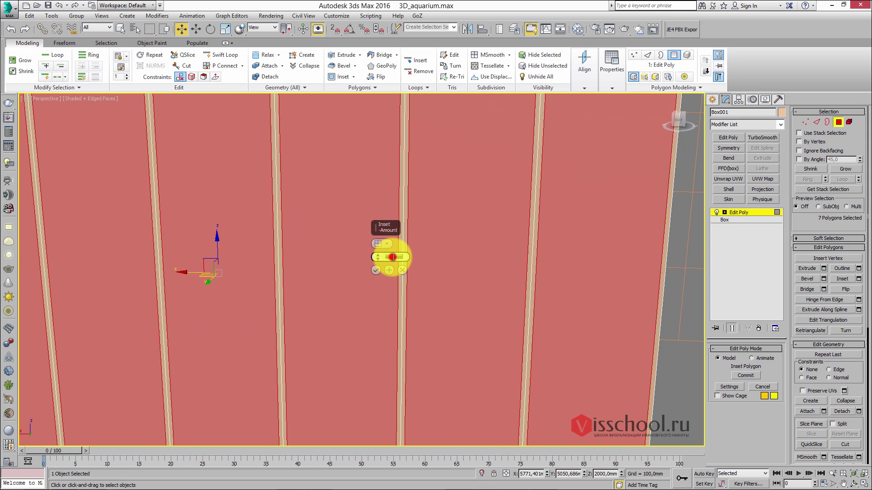
scroll(300, 246, down, 5)
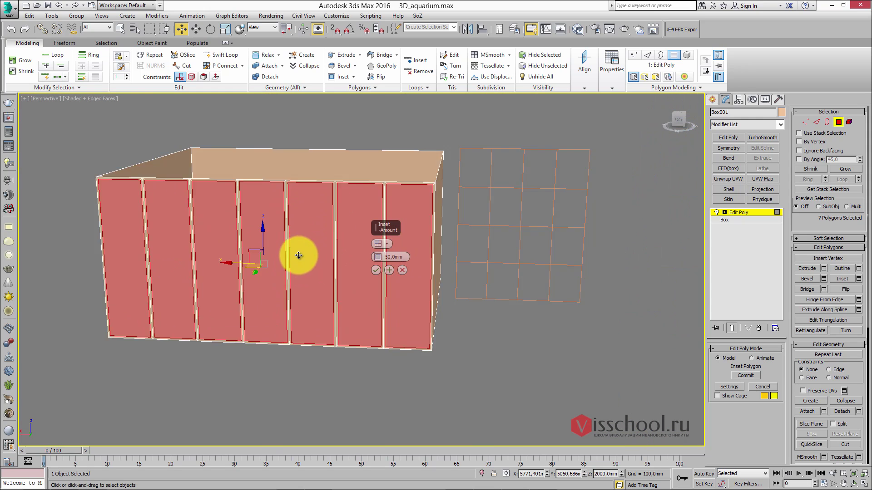
scroll(303, 233, up, 5)
scroll(305, 159, down, 3)
alt+middle_drag(306, 160, 316, 191)
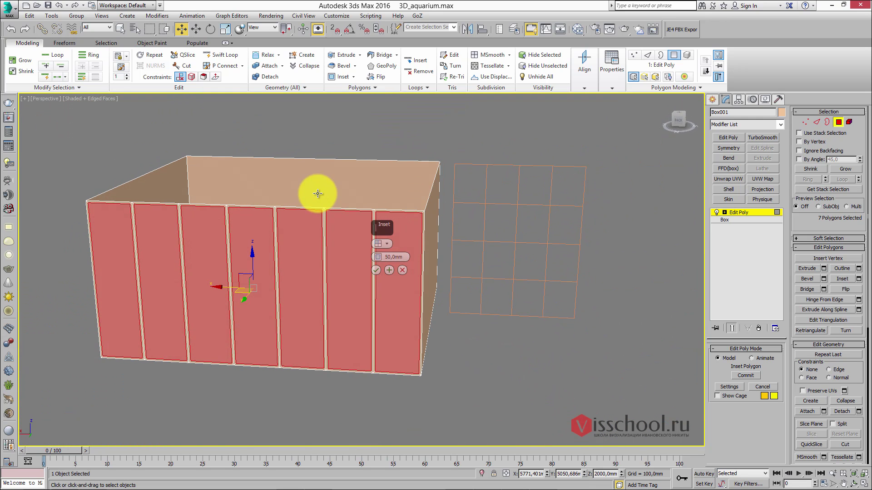
- Retype 40 mm for the inset and commit it on the seven panels
double_click(393, 257)
text(40)
key(Return)
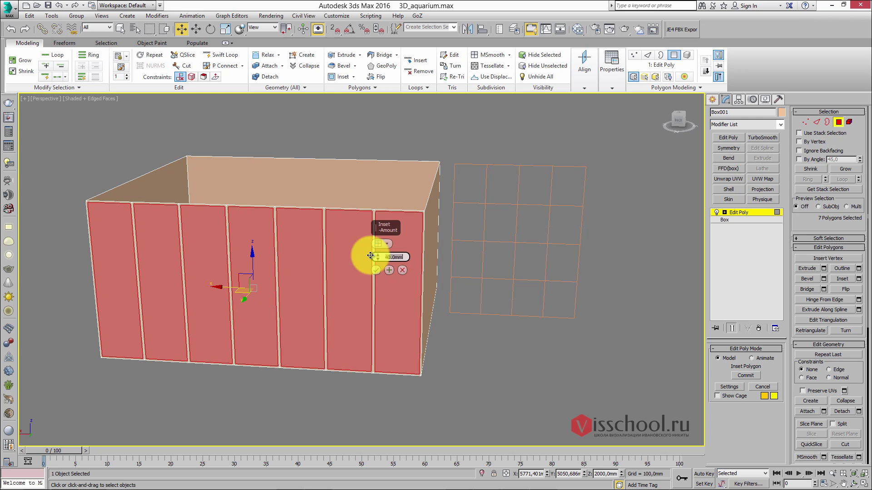
click(376, 270)
alt+middle_drag(370, 274, 498, 250)
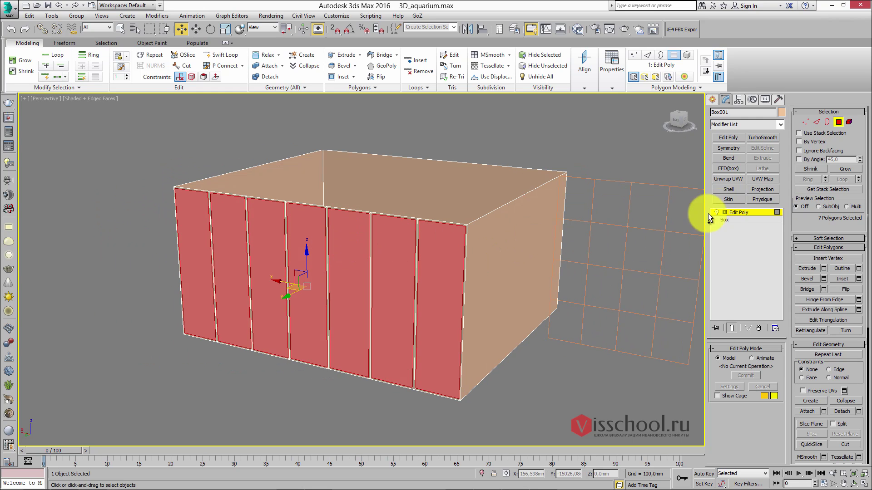
alt+middle_drag(428, 222, 429, 195)
alt+middle_drag(341, 197, 317, 195)
mouse_move(375, 230)
alt+middle_down()
mouse_move(418, 219)
mouse_move(395, 209)
mouse_move(401, 219)
mouse_move(399, 211)
mouse_move(368, 217)
alt+middle_up()
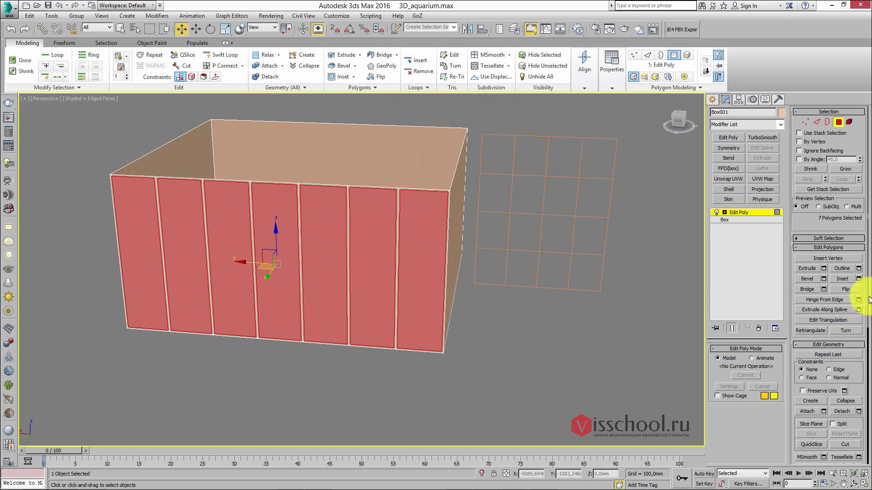
- Detach the seven inset panels as Object002, exit polygon level, and select the new object
click(842, 411)
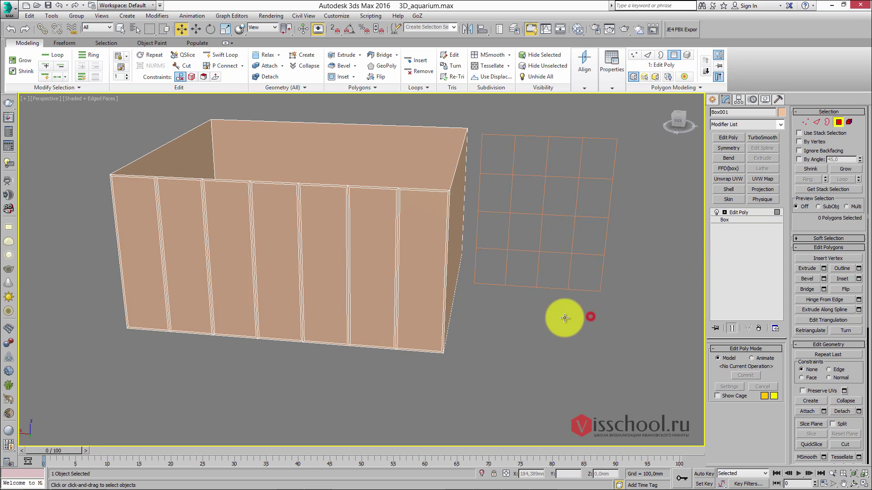
click(371, 233)
alt+middle_drag(371, 233, 412, 229)
click(725, 212)
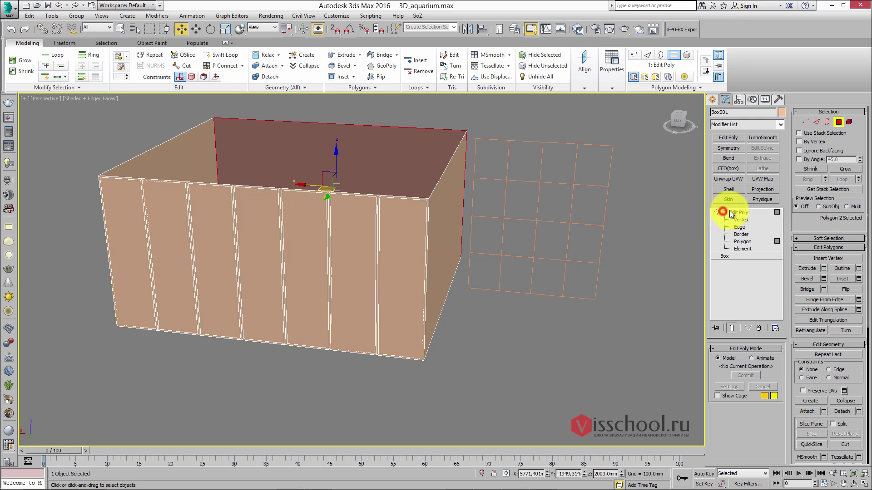
click(737, 212)
ctrl+click(389, 247)
alt+middle_drag(282, 215, 317, 214)
click(340, 249)
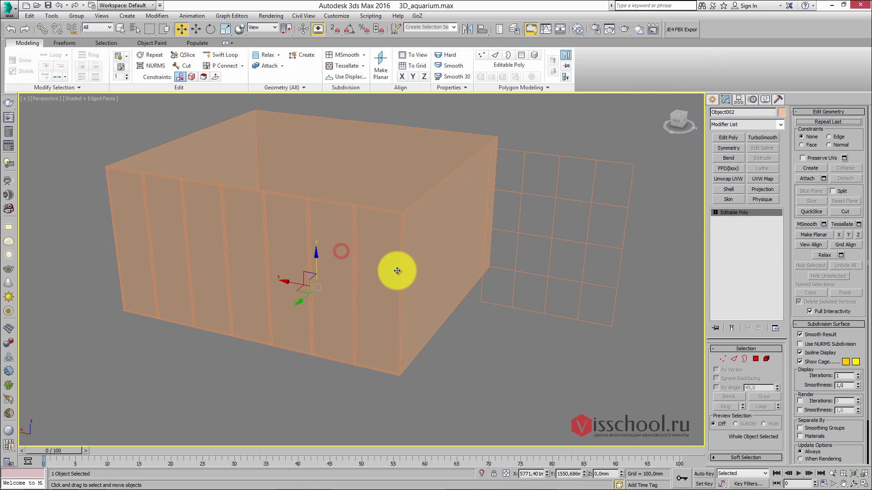
alt+middle_drag(376, 259, 385, 210)
- Create a light-blue standard Material #26 and assign it to the detached glass panels
key(m)
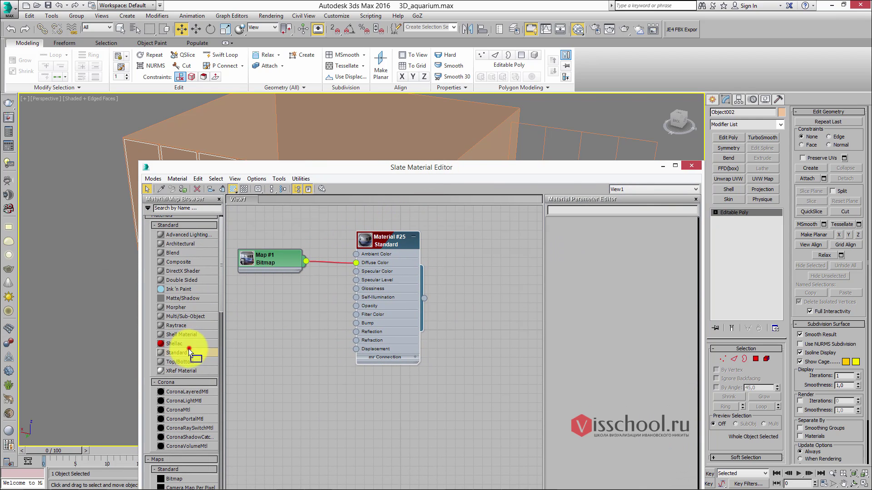
drag(189, 348, 473, 241)
double_click(472, 242)
click(593, 268)
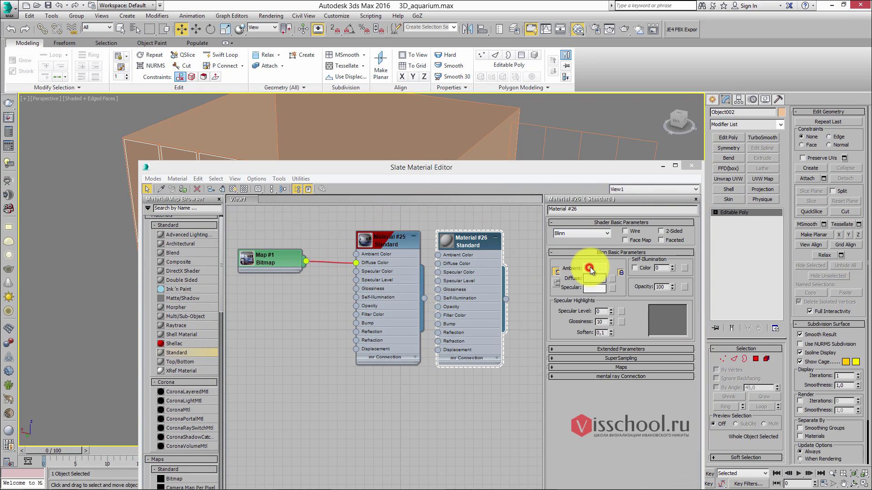
drag(230, 83, 260, 83)
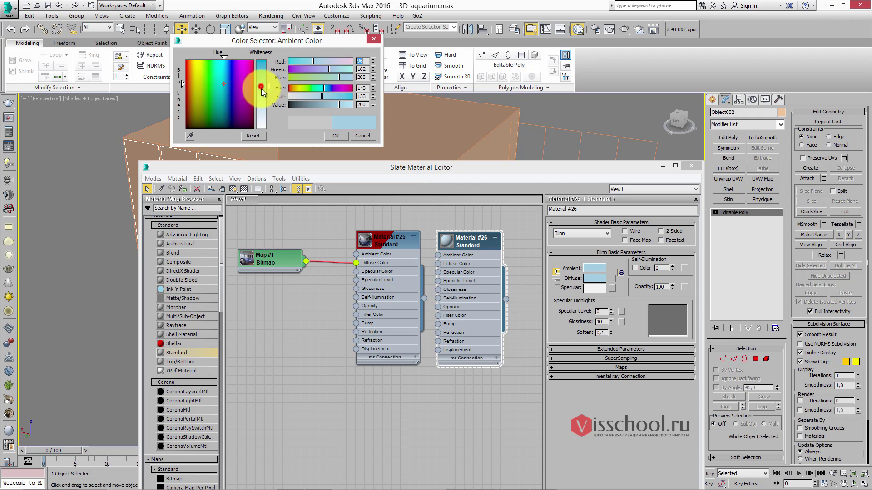
click(335, 136)
click(181, 189)
drag(249, 171, 159, 257)
click(586, 232)
- Select the aquarium box, Box001, while orbiting to see its top and inside
click(803, 237)
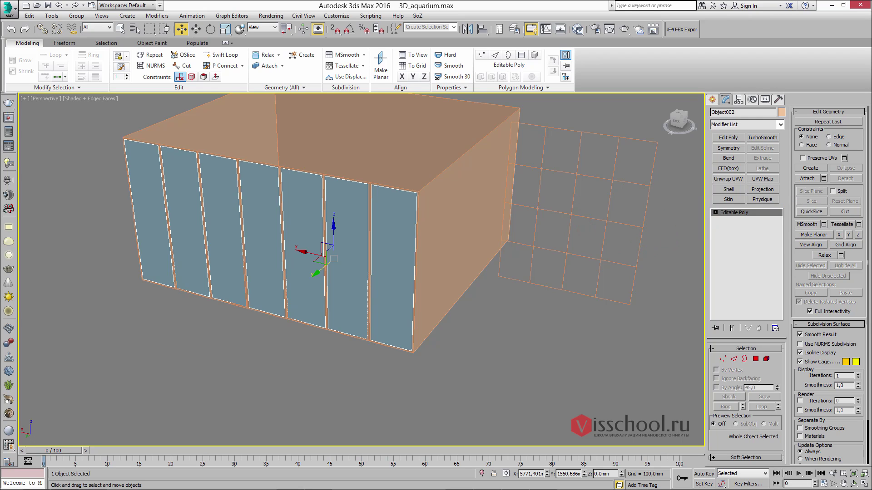
alt+middle_drag(348, 225, 364, 213)
click(436, 219)
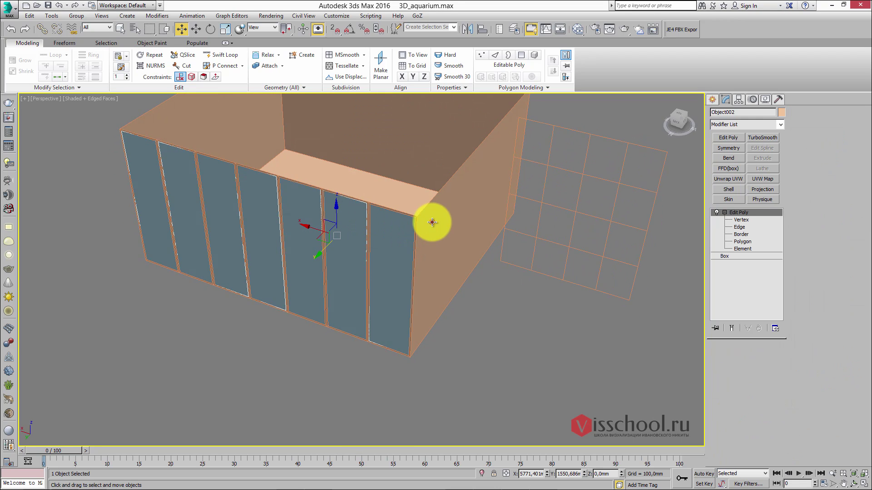
alt+middle_drag(436, 220, 413, 214)
- Switch to the Top view, zoom extents on the box, and enter Polygon level
key(t)
key(z)
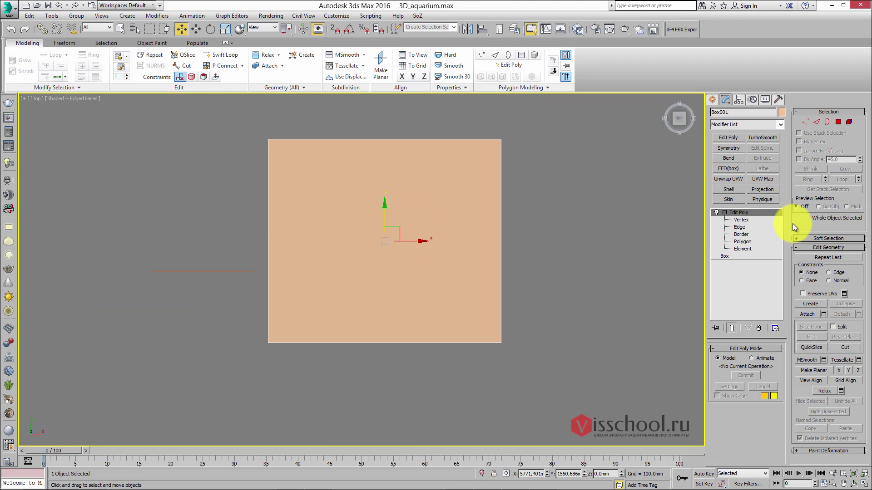
click(838, 126)
middle_drag(385, 151, 361, 153)
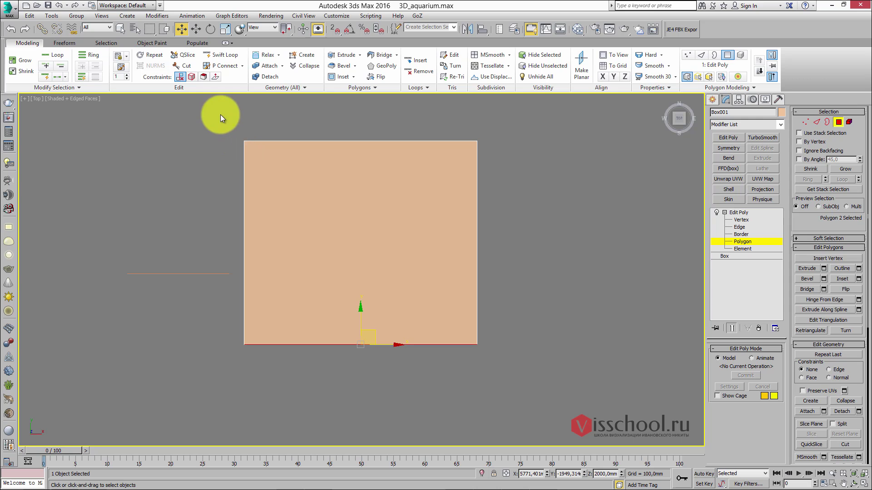
- Window-select the four wall faces from Top view and detach them as a separate object
drag(509, 320, 509, 321)
alt+middle_drag(481, 304, 335, 223)
key(t)
key(z)
drag(265, 214, 498, 318)
alt+middle_drag(498, 317, 383, 204)
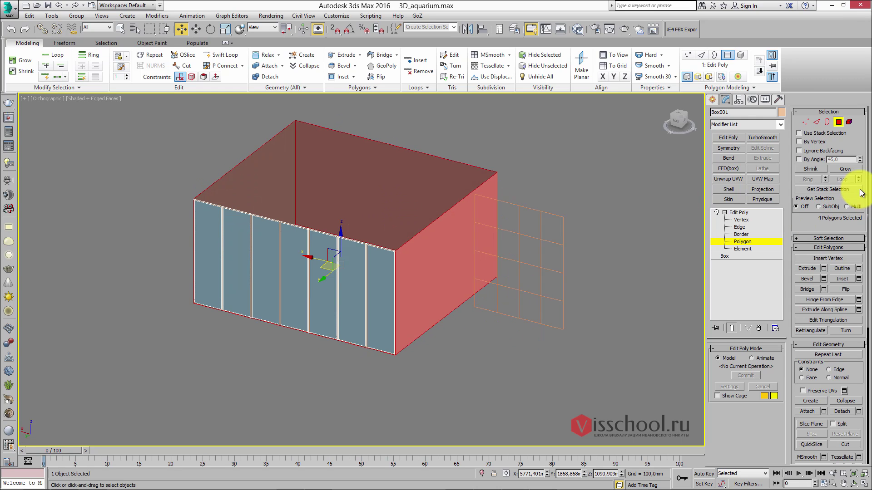
click(842, 411)
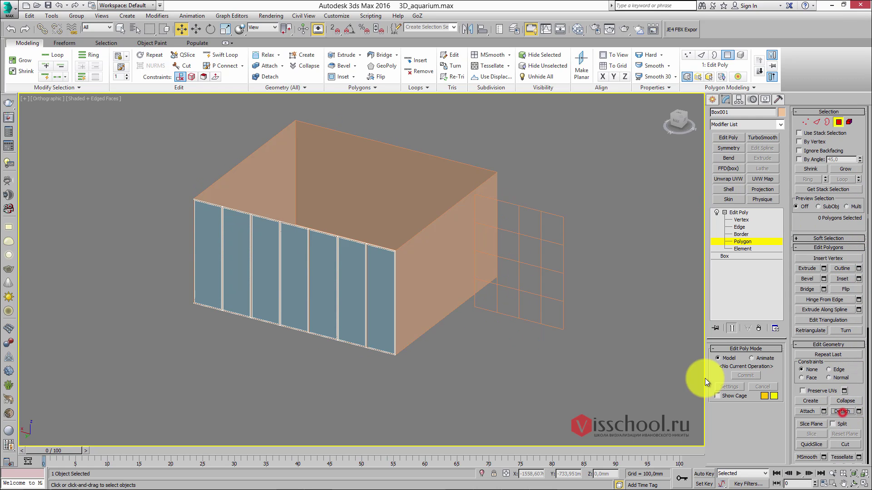
click(735, 240)
- Select the glass pane frame Box001 on its own and isolate it with Alt+Q
ctrl+click(335, 247)
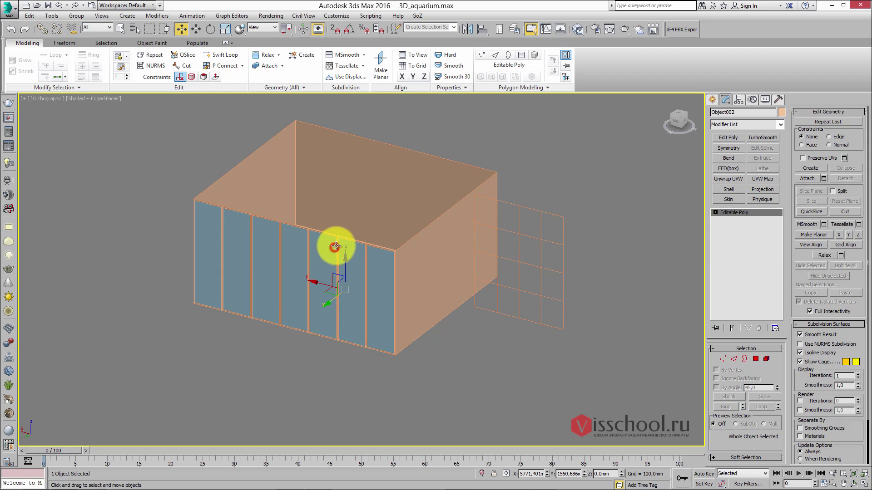
alt+middle_drag(337, 236, 337, 255)
drag(337, 255, 282, 282)
alt+middle_drag(282, 282, 368, 198)
scroll(368, 198, up, 4)
scroll(124, 229, down, 3)
click(120, 171)
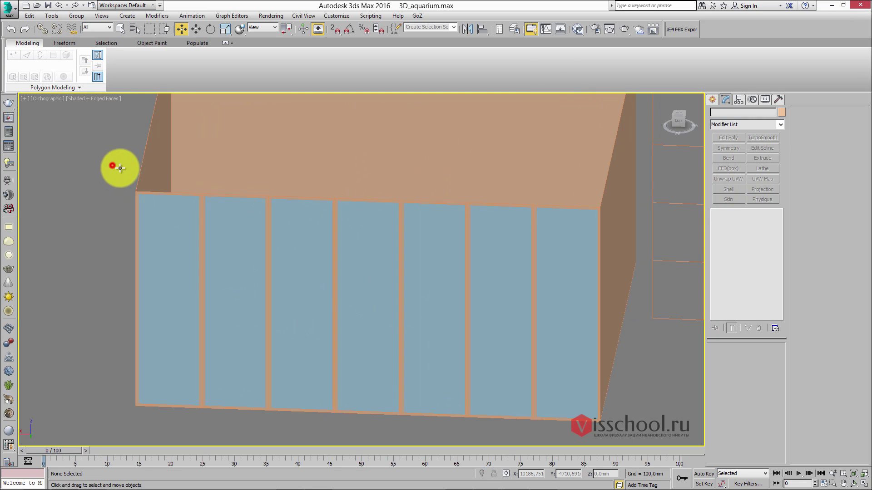
click(201, 197)
alt+middle_drag(201, 197, 278, 213)
key(alt+q)
scroll(341, 213, up, 3)
alt+middle_drag(341, 213, 372, 238)
- In Front view, raise the frame's 14 bottom vertices slightly along Y
key(f)
key(1)
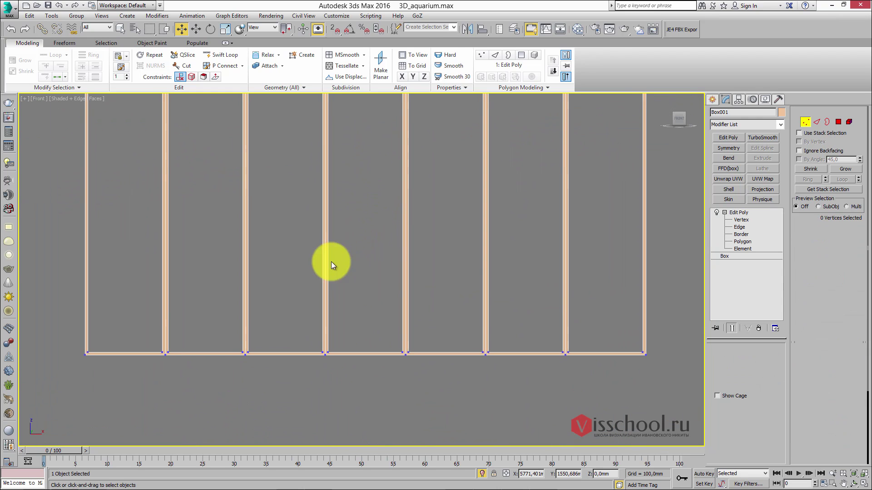
click(69, 295)
drag(669, 347, 670, 353)
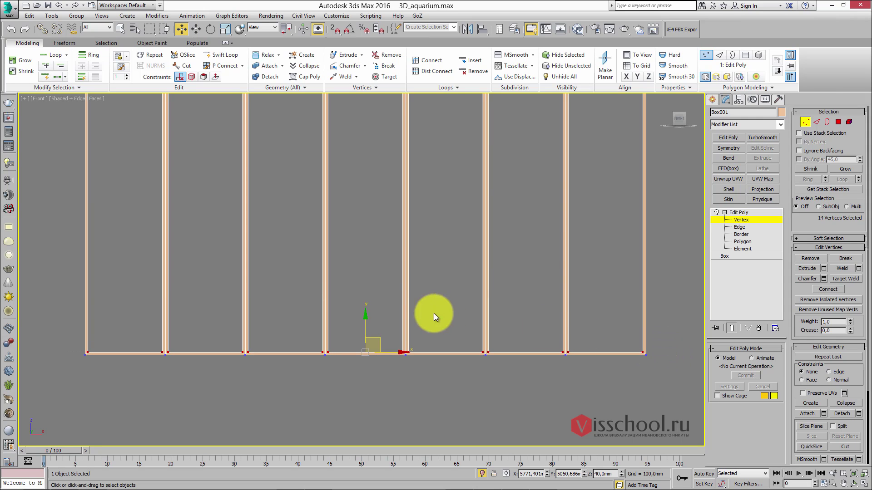
drag(365, 329, 361, 319)
scroll(405, 268, down, 2)
scroll(393, 279, up, 4)
scroll(369, 321, down, 3)
alt+middle_drag(369, 321, 409, 233)
- Return to the whole Box001 object and save the scene
click(735, 214)
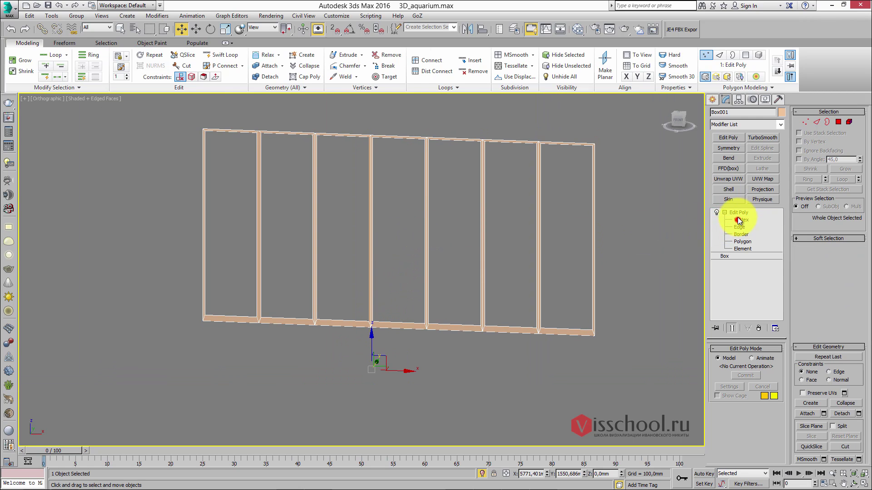
alt+middle_drag(442, 193, 391, 184)
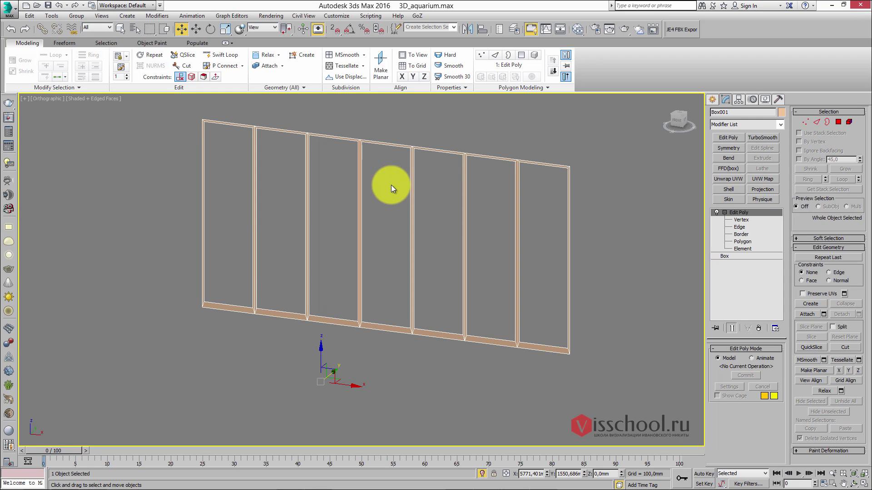
key(ctrl+s)
middle_drag(401, 200, 376, 205)
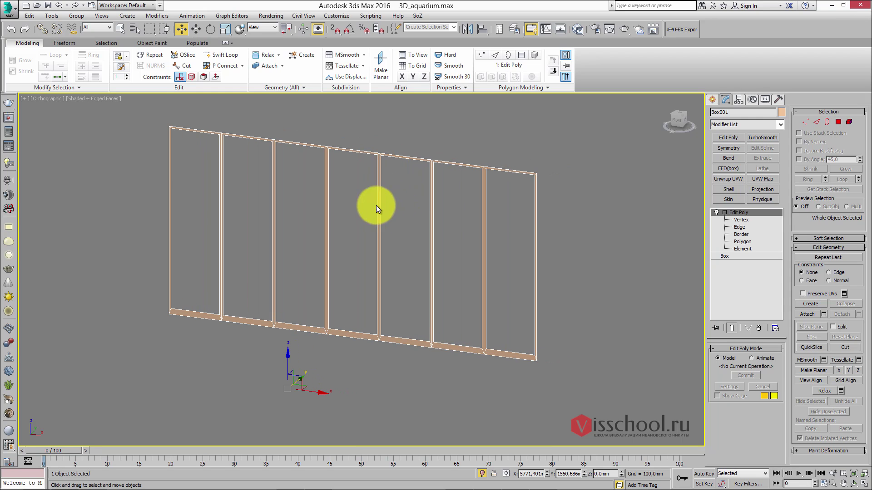
alt+middle_drag(535, 210, 486, 236)
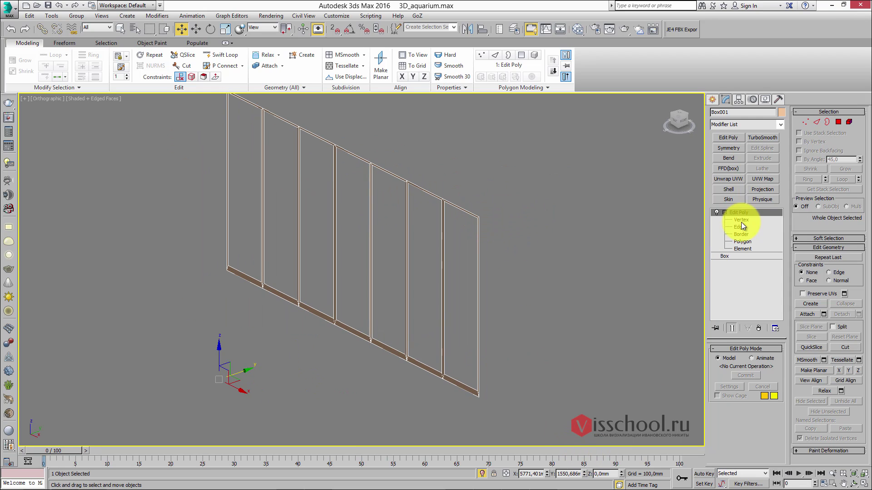
click(726, 189)
alt+middle_drag(486, 195, 447, 203)
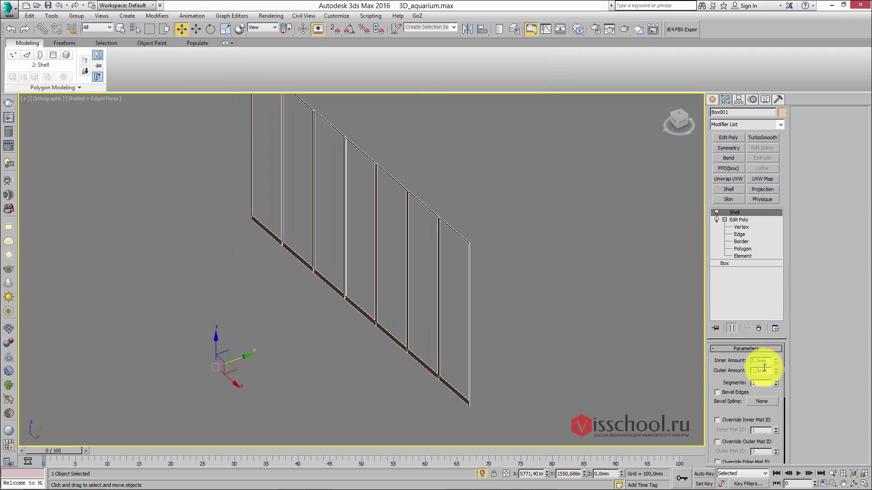
double_click(764, 370)
text(30)
key(Return)
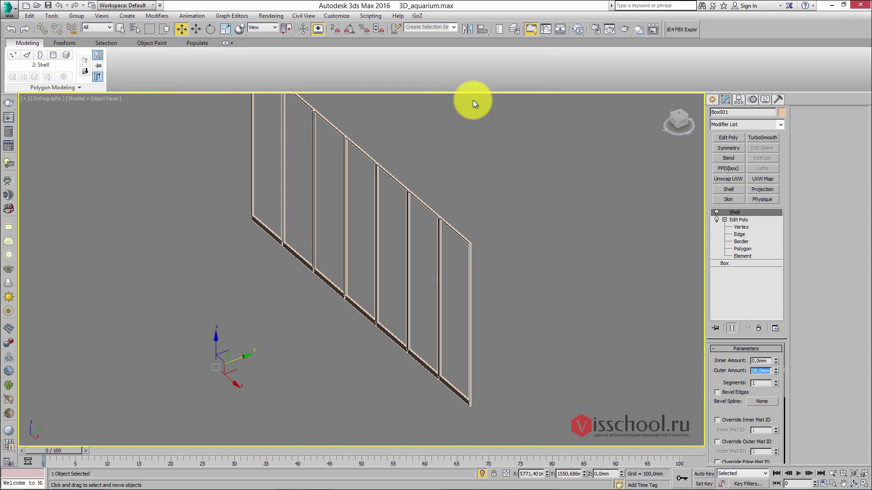
scroll(405, 295, up, 3)
scroll(373, 198, up, 2)
scroll(335, 148, up, 2)
scroll(360, 149, up, 2)
scroll(361, 149, down, 6)
key(t)
key(z)
alt+middle_drag(496, 257, 490, 395)
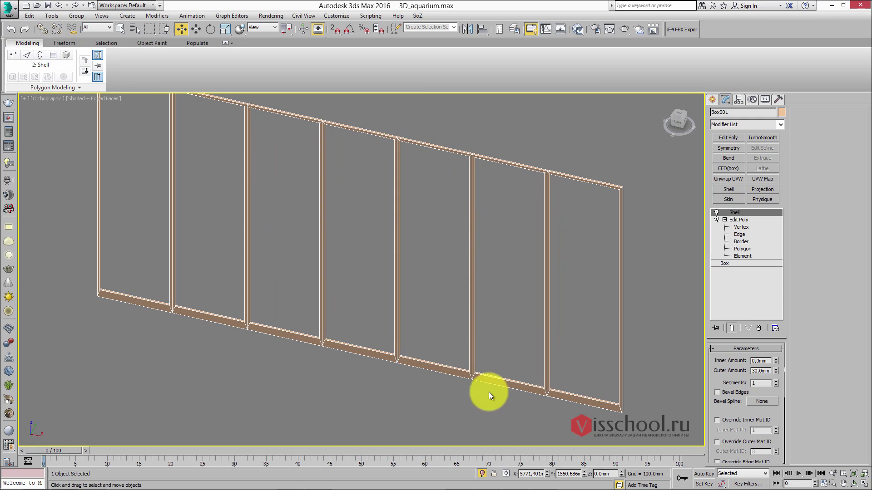
click(482, 473)
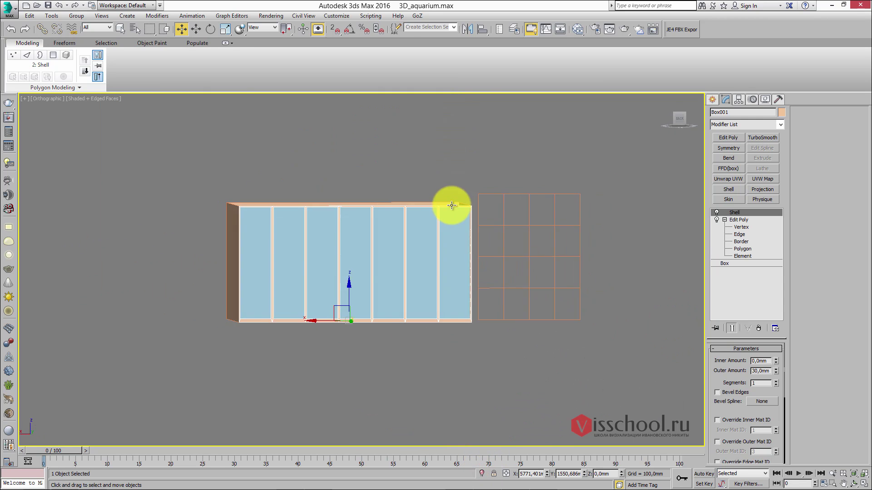
alt+middle_drag(451, 206, 396, 234)
key(alt+q)
alt+middle_drag(389, 233, 440, 201)
scroll(440, 201, up, 4)
mouse_move(385, 206)
alt+middle_down()
mouse_move(384, 216)
mouse_move(402, 213)
mouse_move(306, 216)
mouse_move(288, 206)
mouse_move(380, 204)
alt+middle_up()
right_click(743, 212)
click(759, 227)
alt+middle_drag(619, 228, 688, 236)
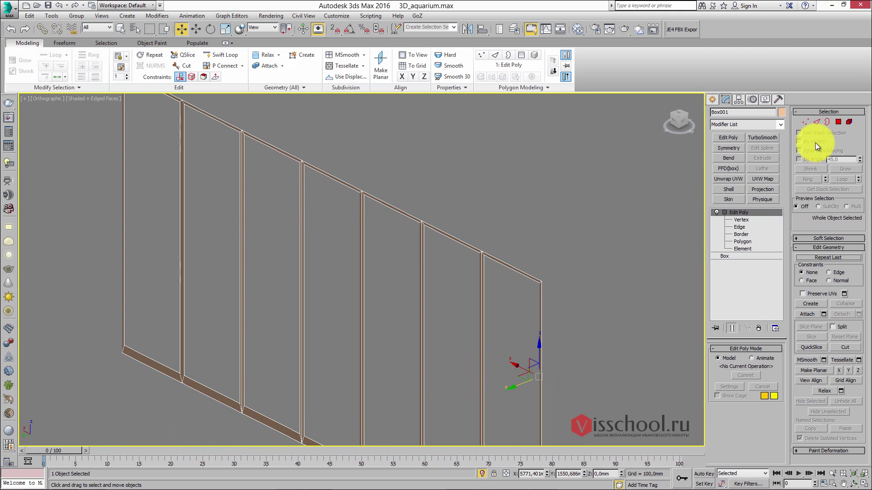
- Select all 28 polygons of the glass frame at Polygon level
click(838, 122)
key(ctrl+a)
alt+middle_drag(484, 232, 456, 220)
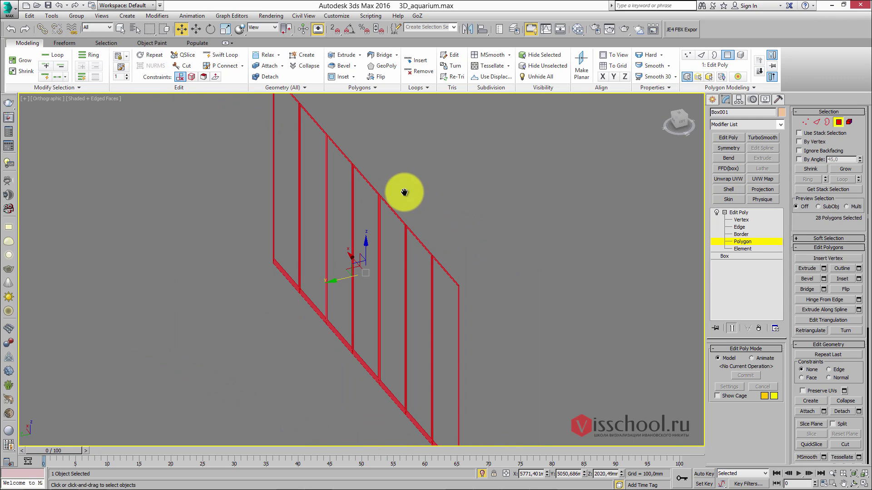
middle_drag(326, 247, 312, 238)
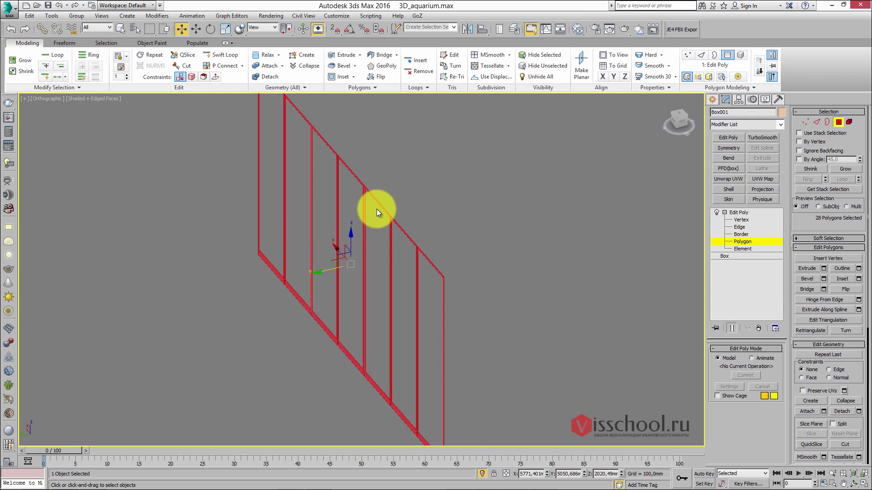
scroll(377, 206, up, 5)
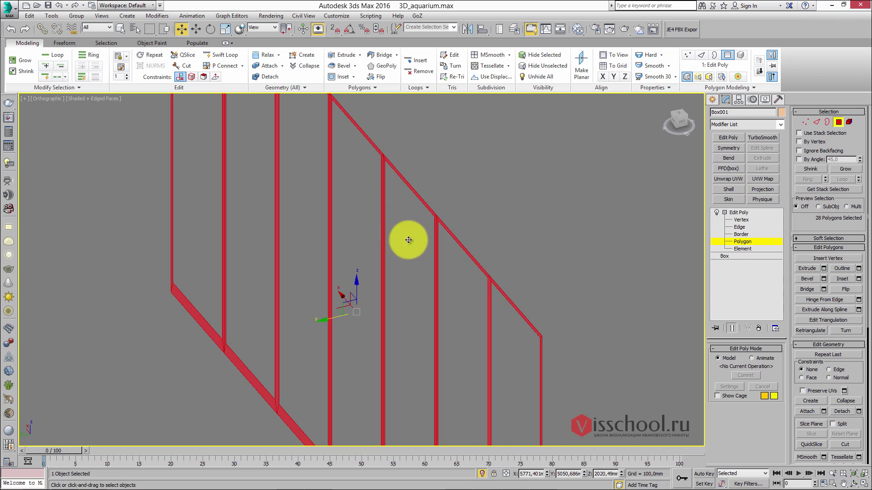
- With the frame isolated, extrude its 28 faces interactively to give the bars depth
click(481, 475)
scroll(399, 266, up, 4)
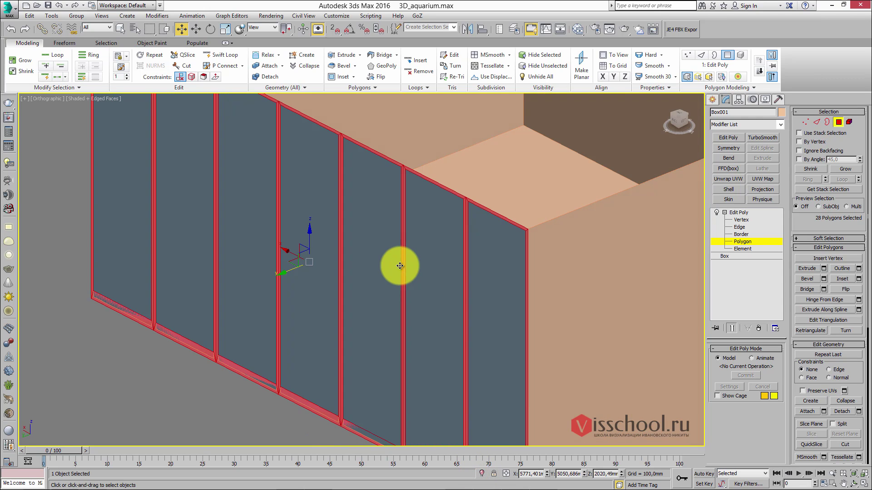
key(alt+q)
scroll(386, 236, up, 3)
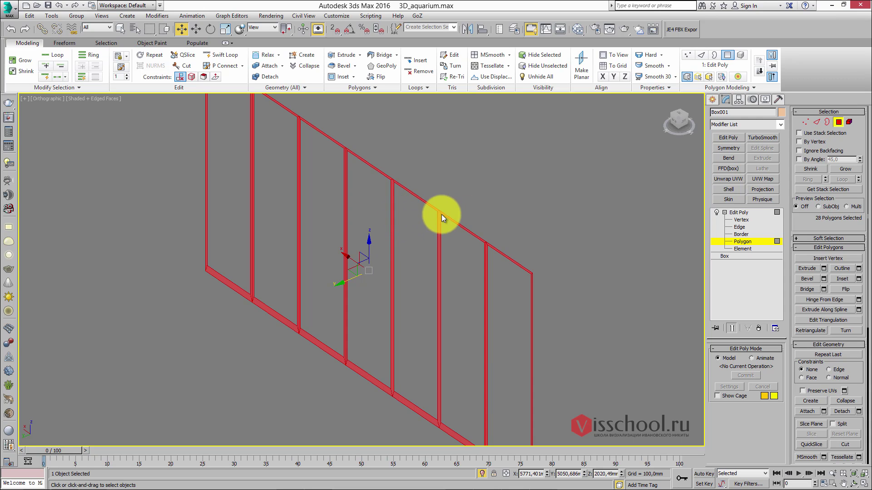
drag(399, 227, 390, 227)
scroll(391, 202, up, 6)
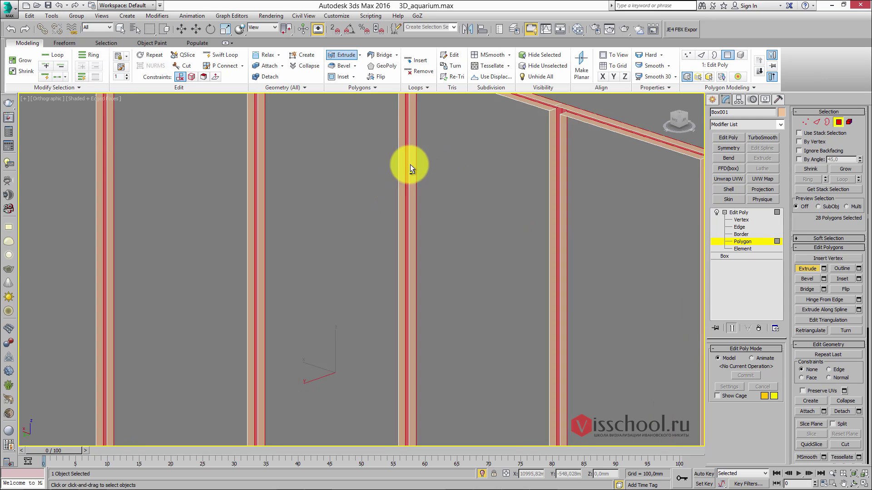
scroll(401, 189, down, 6)
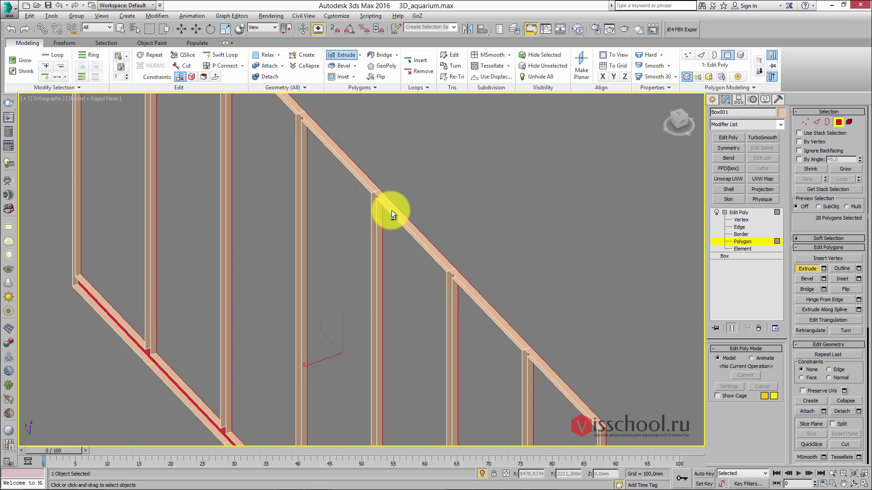
- From the Top view, shift the extruded frame polygons slightly along Y
key(t)
scroll(371, 227, up, 4)
key(w)
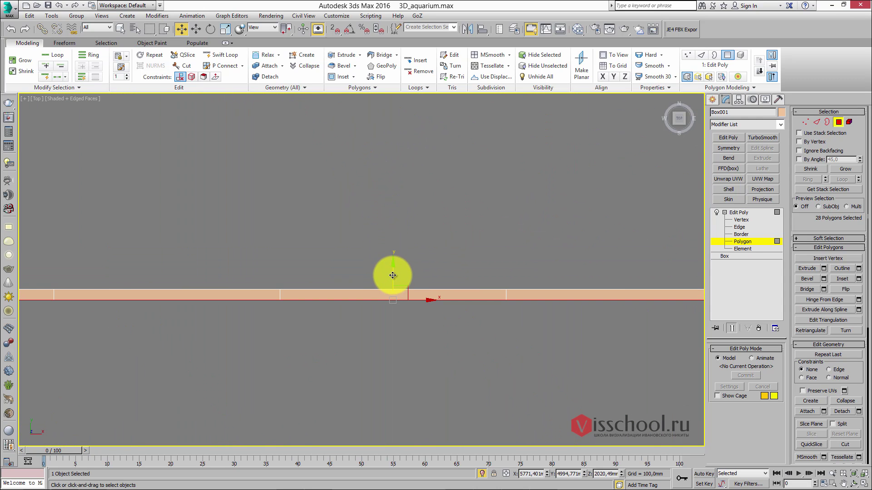
drag(392, 275, 394, 271)
alt+middle_drag(421, 284, 423, 213)
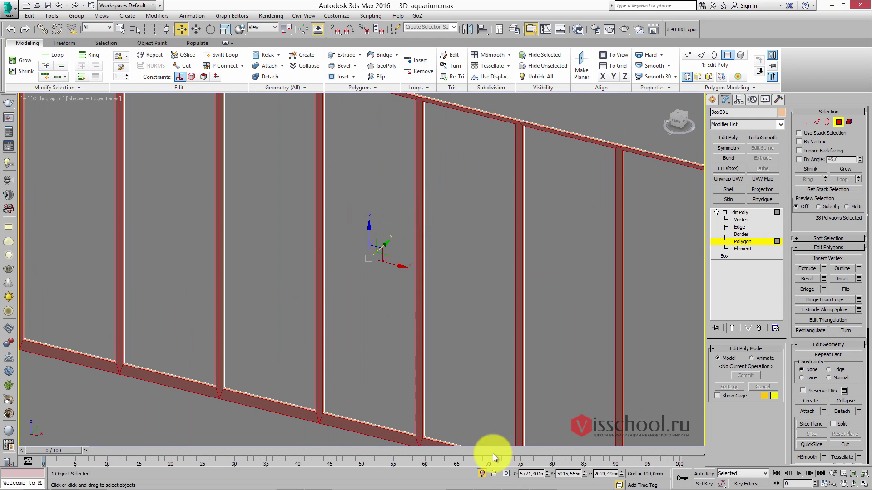
key(z)
alt+middle_drag(405, 311, 391, 264)
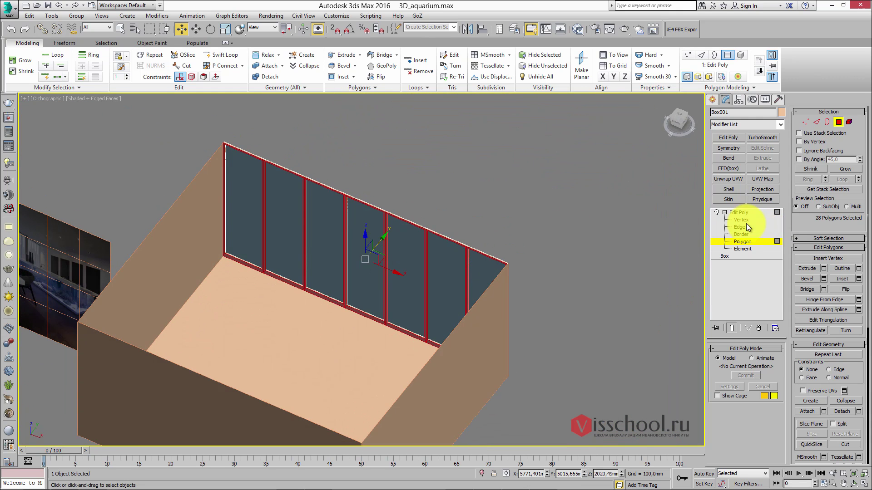
- Exit Polygon level, inspect the raised frame bars in Perspective, then bring up ref.jpg in Photoshop
click(739, 212)
alt+middle_drag(580, 247, 467, 247)
key(t)
key(p)
scroll(471, 241, up, 5)
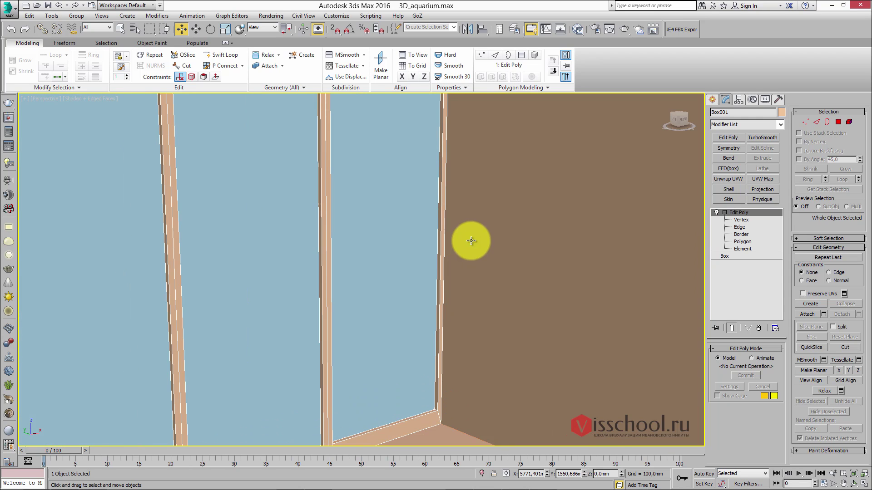
scroll(471, 241, up, 3)
scroll(456, 232, down, 6)
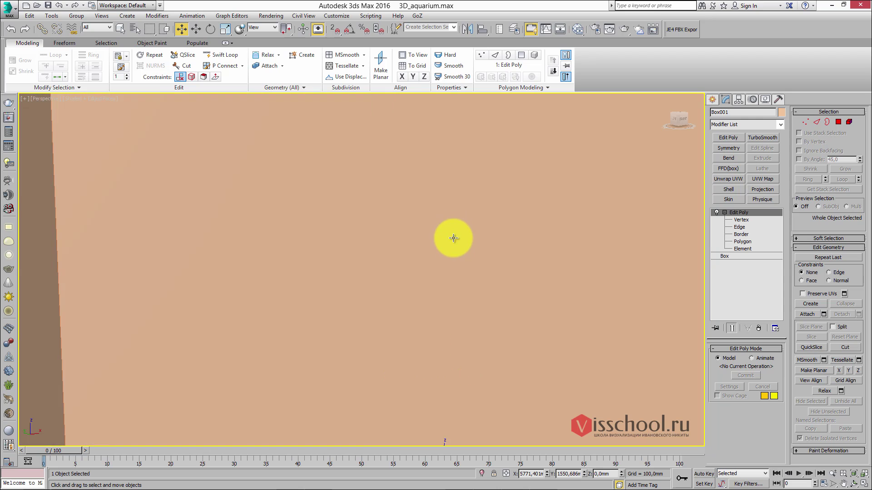
middle_drag(452, 241, 403, 138)
middle_drag(440, 195, 431, 217)
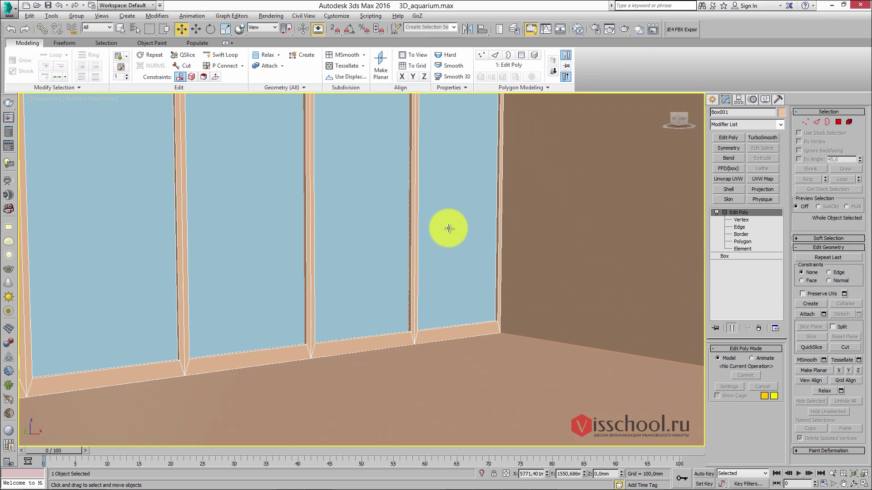
key(alt+Tab)
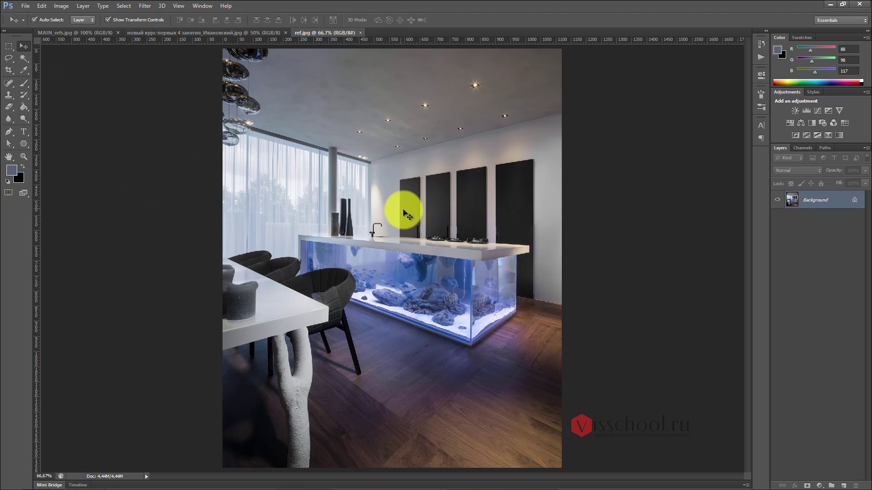
- Frame the glass wall and room corner in Perspective and create PhysCamera001 from that view
key(alt+Tab)
middle_drag(444, 210, 370, 227)
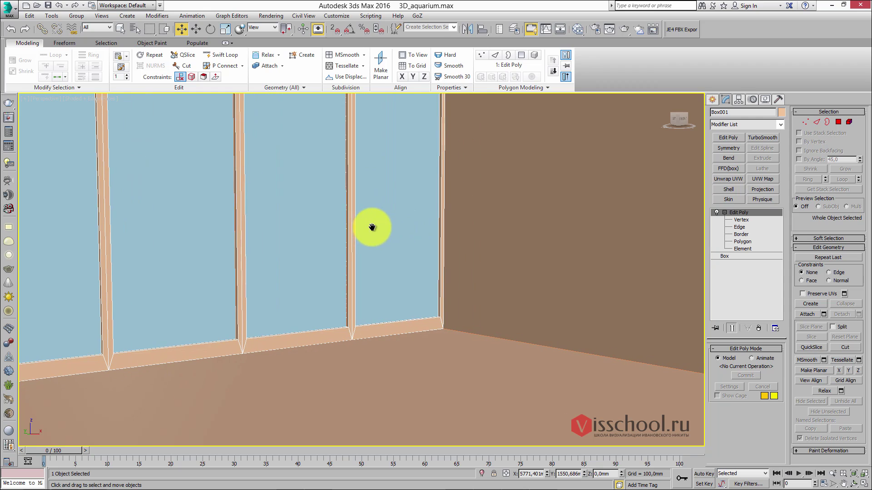
drag(434, 249, 416, 240)
key(w)
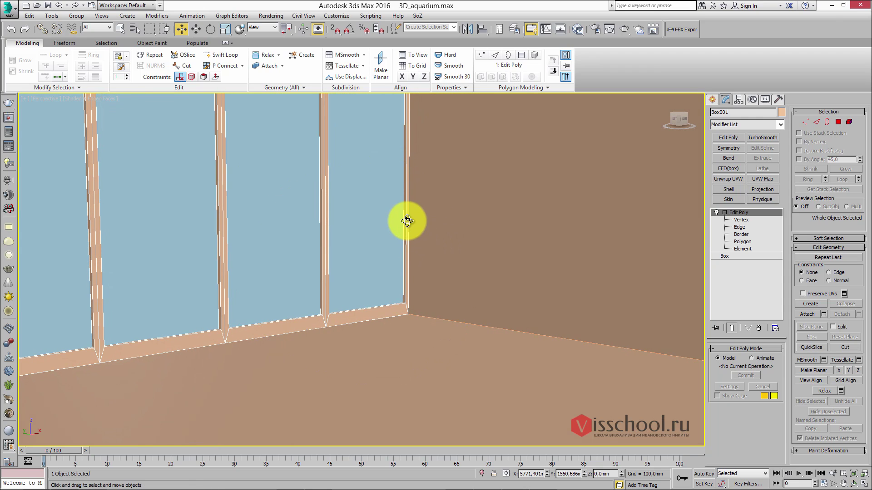
click(833, 475)
drag(451, 260, 429, 255)
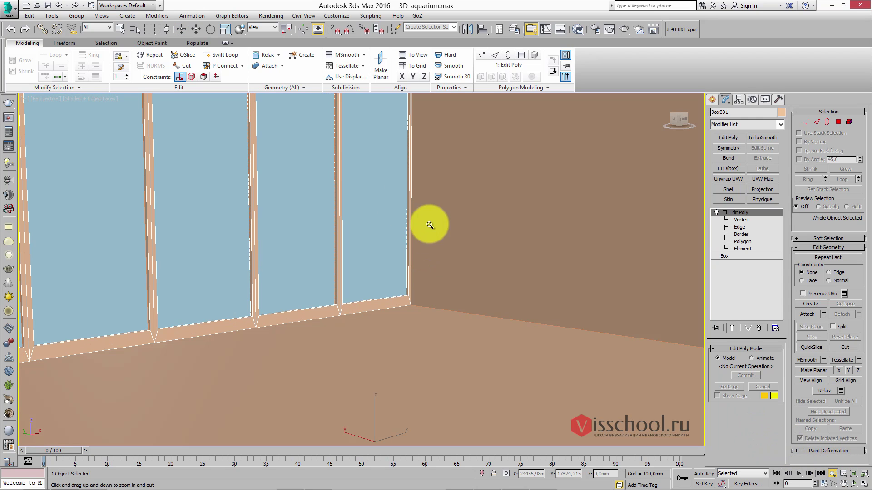
middle_drag(439, 233, 440, 237)
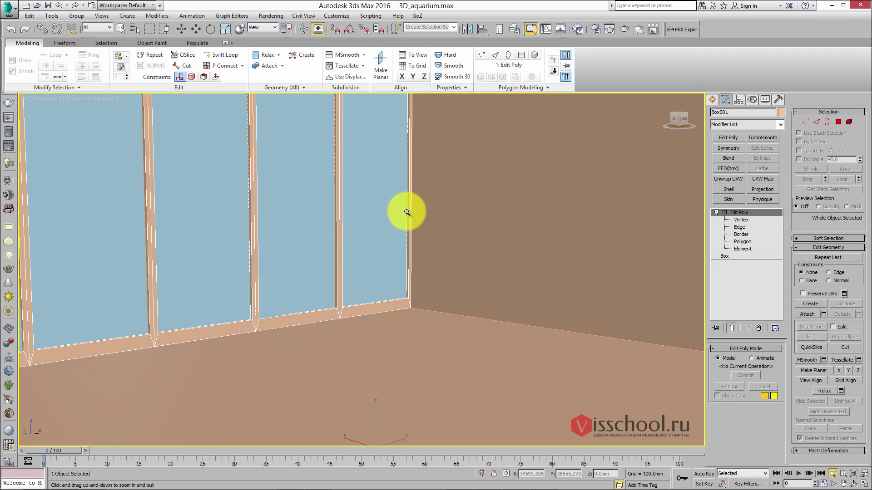
middle_drag(406, 210, 405, 214)
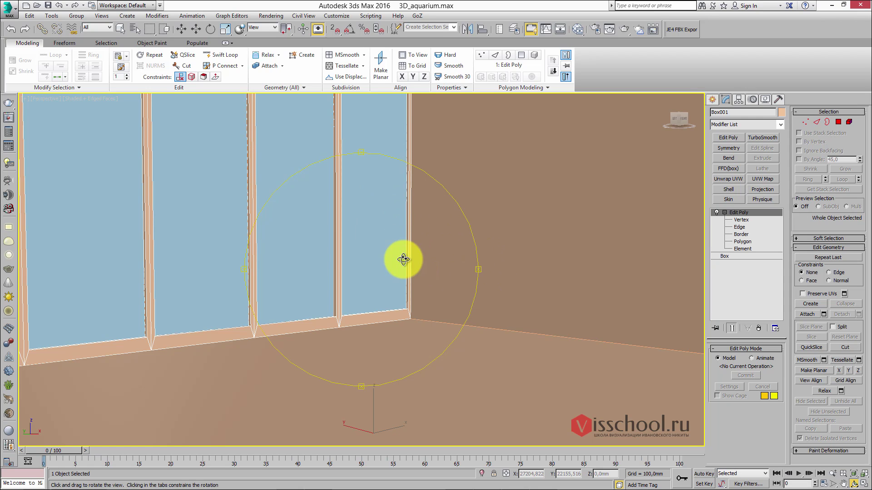
middle_drag(419, 224, 399, 215)
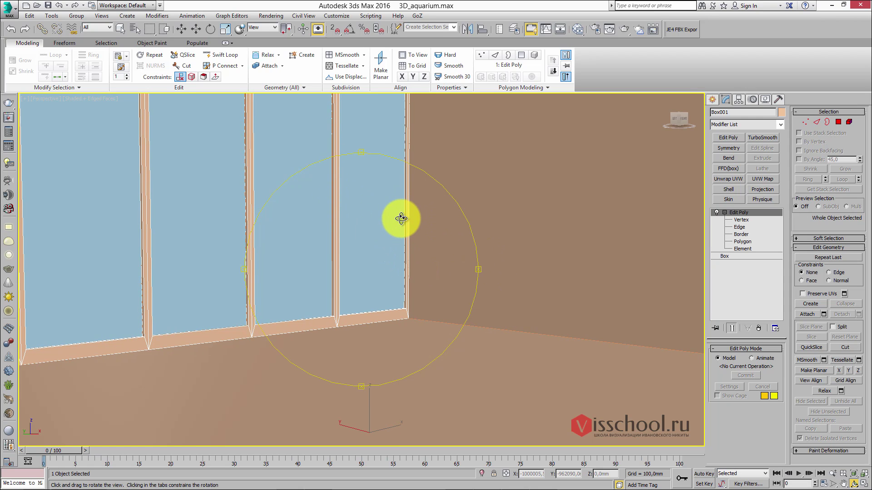
key(ctrl+c)
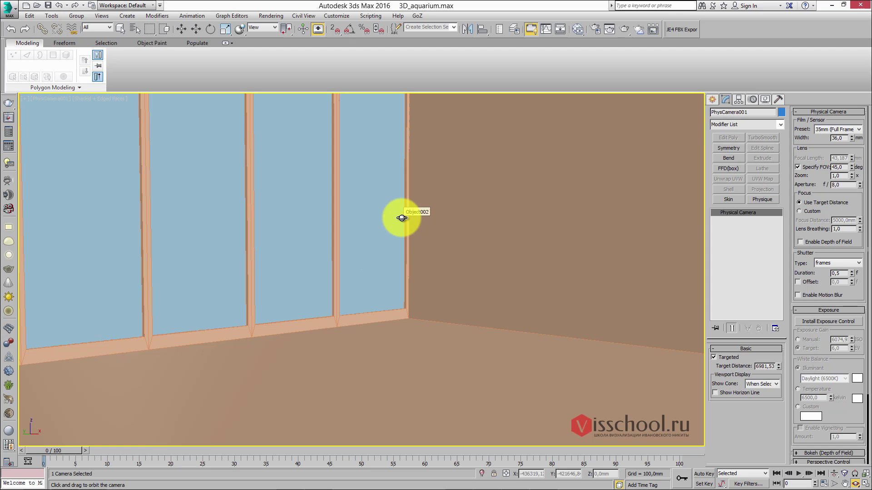
- Select PhysCamera001 from the viewport label menu and widen its field of view to 70 degrees
key(t)
scroll(399, 218, down, 5)
drag(423, 185, 382, 296)
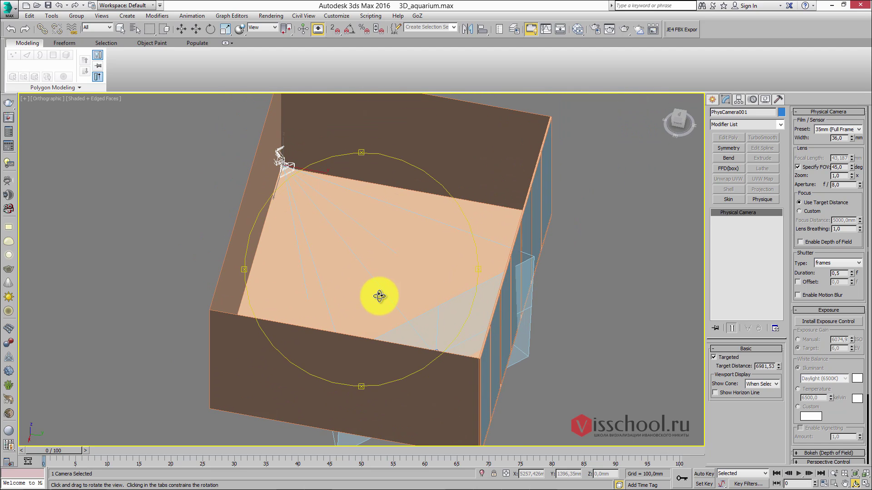
key(c)
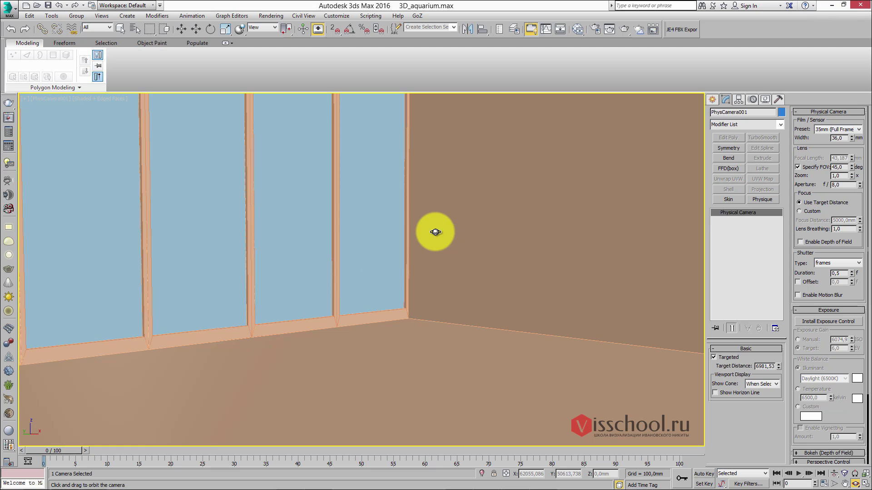
mouse_move(516, 174)
mouse_down()
mouse_move(476, 230)
mouse_move(550, 245)
mouse_up()
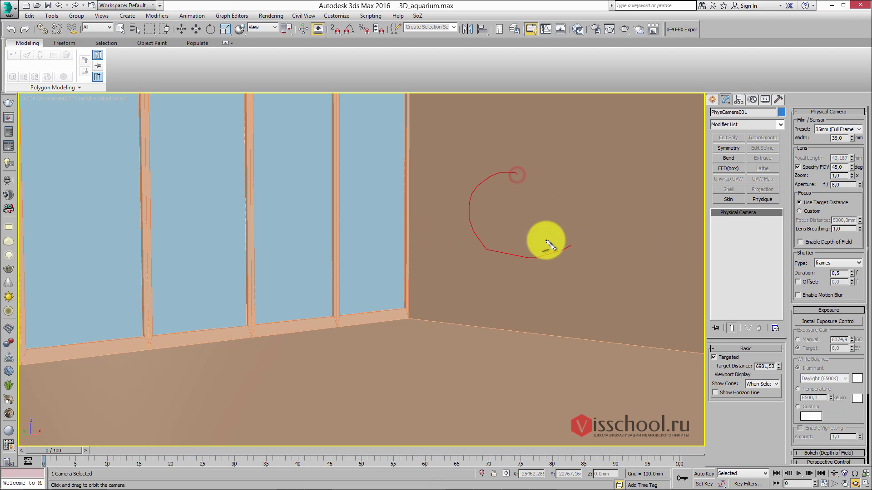
click(738, 99)
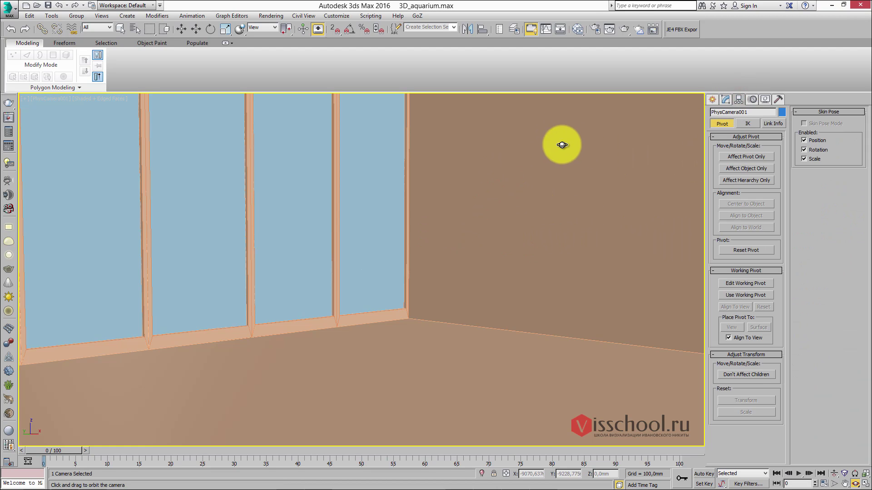
click(725, 99)
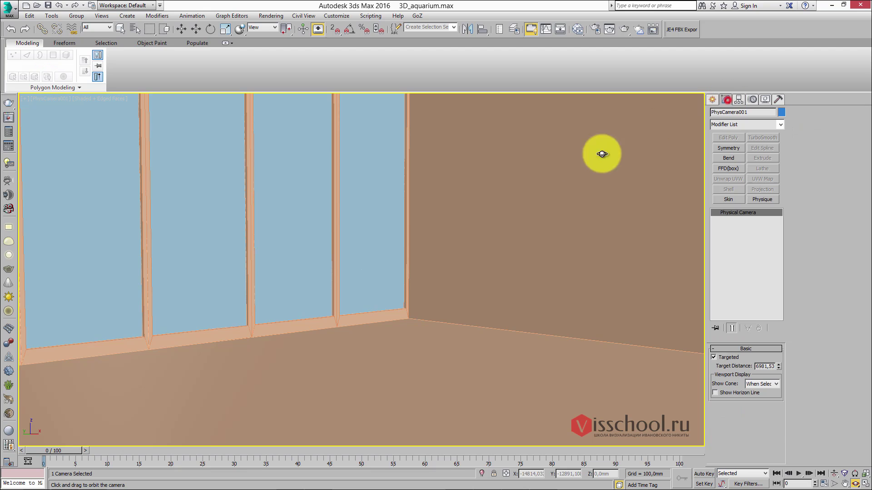
click(49, 99)
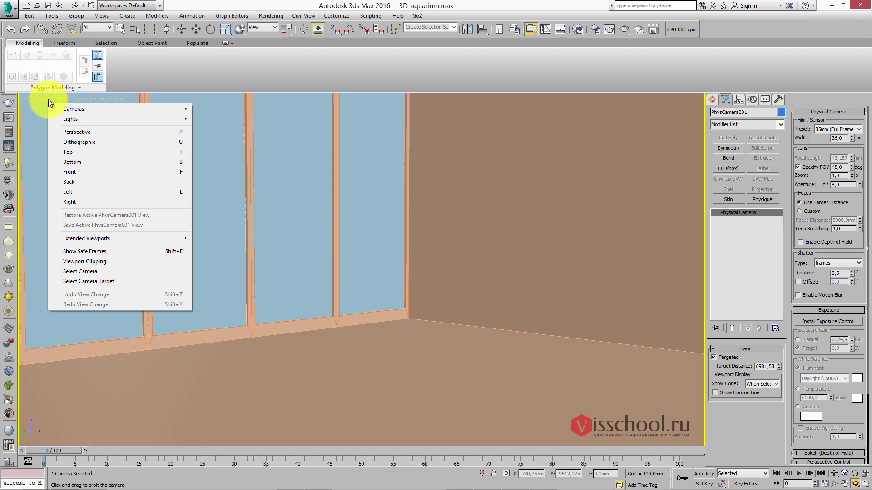
click(94, 272)
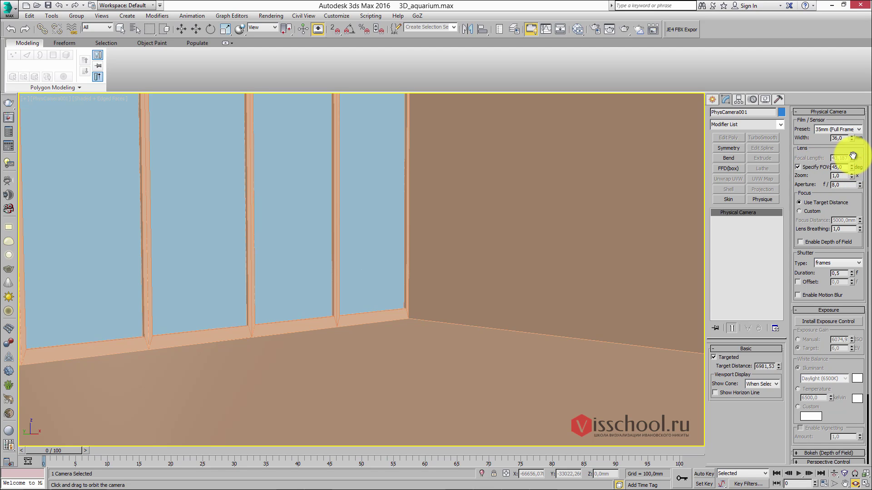
mouse_move(853, 171)
mouse_down()
mouse_move(849, 142)
mouse_move(850, 155)
mouse_up()
drag(483, 156, 446, 210)
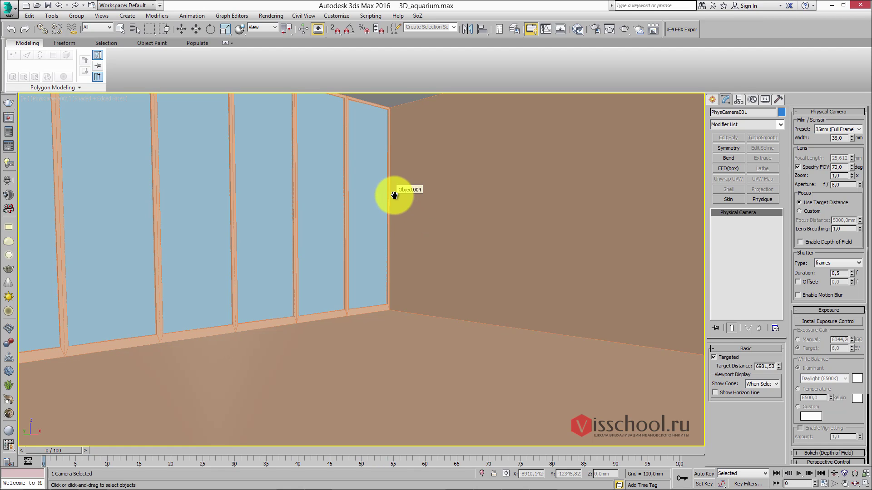
- Cancel the accidental clone of the window frame and select the room wall
key(w)
shift+drag(302, 111, 304, 112)
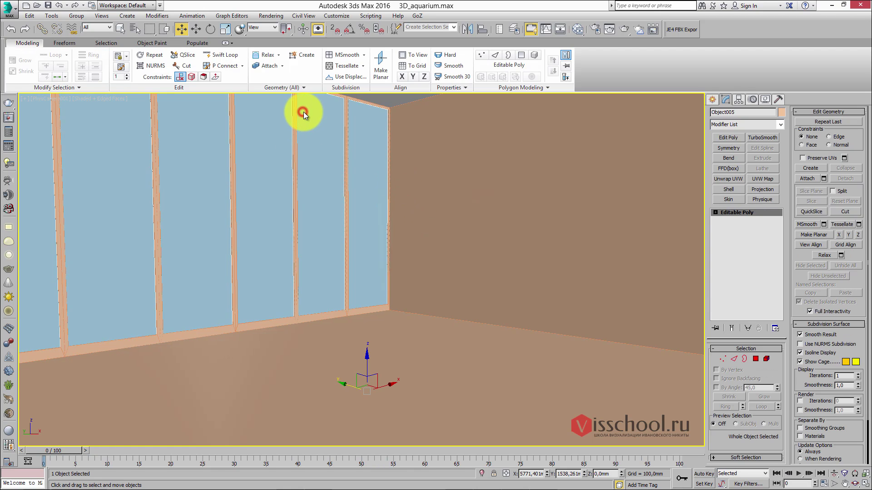
key(Escape)
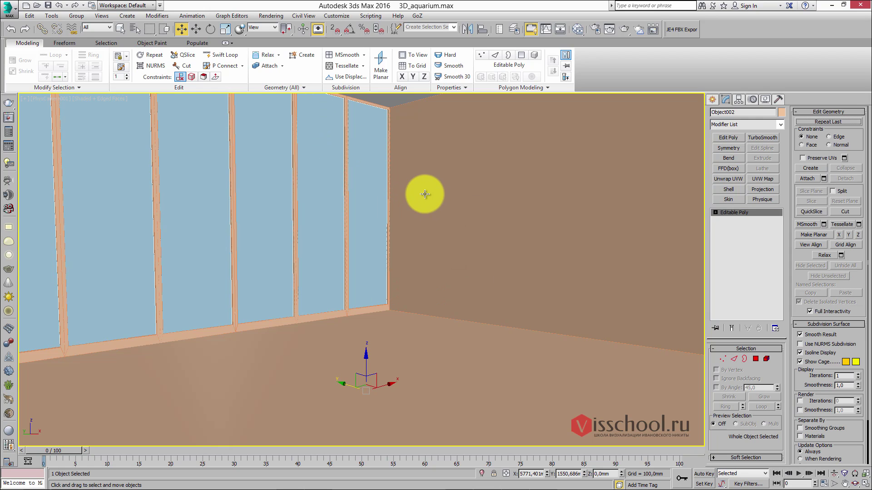
click(399, 173)
- Orbit and zoom the Perspective view around the room box and reference photo plane
key(p)
alt+middle_drag(428, 171, 370, 195)
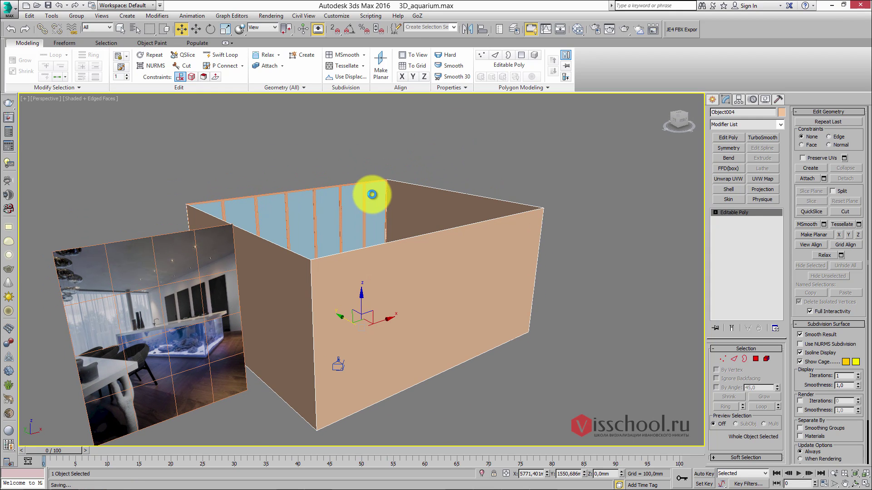
alt+middle_drag(403, 226, 318, 200)
scroll(283, 243, up, 4)
scroll(241, 203, up, 3)
scroll(317, 204, down, 2)
alt+middle_drag(176, 233, 295, 195)
scroll(256, 208, down, 2)
alt+middle_drag(244, 222, 255, 306)
scroll(323, 245, up, 4)
alt+middle_drag(323, 245, 307, 247)
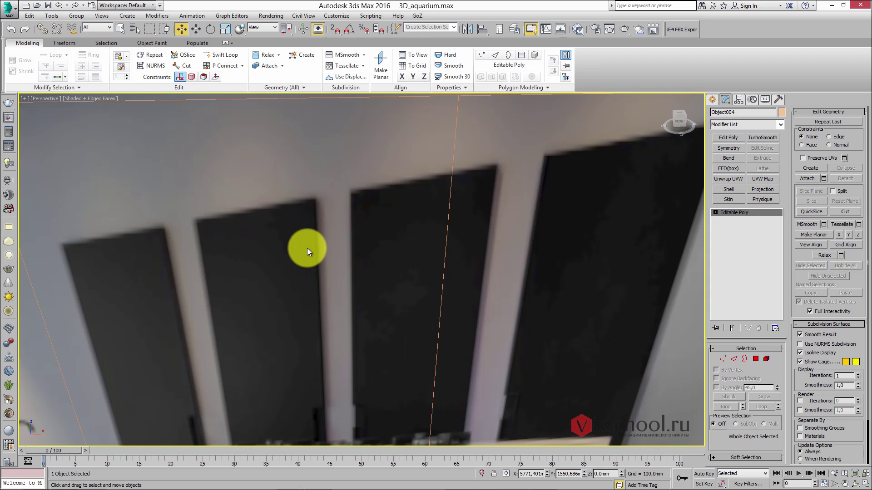
alt+middle_drag(387, 254, 278, 270)
- Set up a fitted, shaded straight-on Front view of the reference photo plane
key(t)
scroll(342, 269, down, 4)
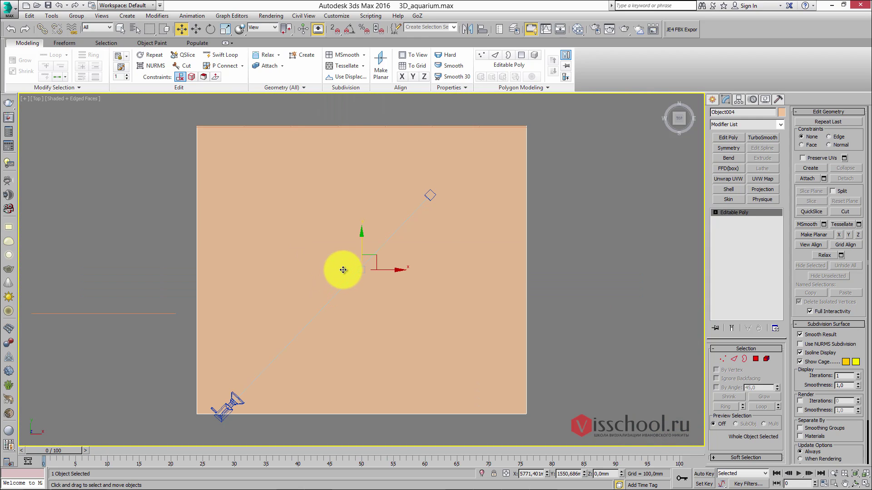
key(l)
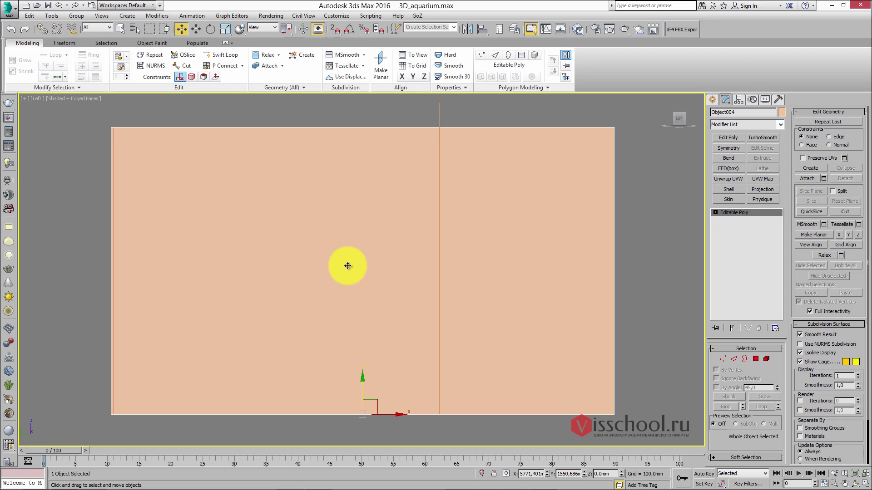
key(f)
scroll(371, 250, down, 4)
key(z)
middle_drag(397, 225, 400, 217)
key(F3)
scroll(337, 203, up, 2)
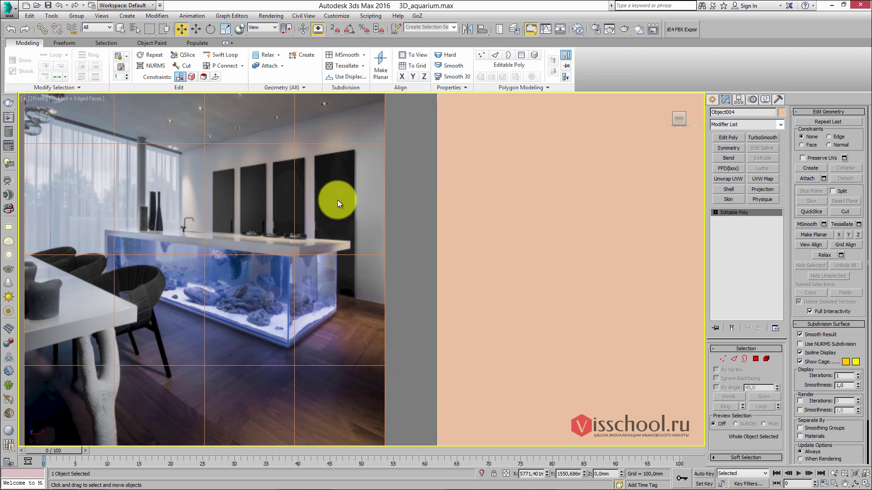
click(711, 99)
click(727, 157)
- Draw a tall narrow box, Box002, over the reference photo in the Front view
drag(311, 154, 355, 301)
alt+middle_drag(355, 300, 309, 211)
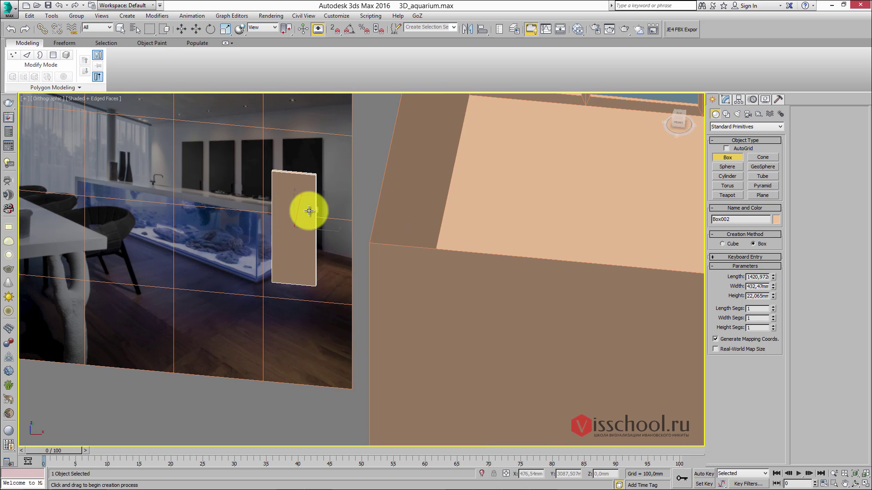
key(t)
scroll(334, 211, down, 5)
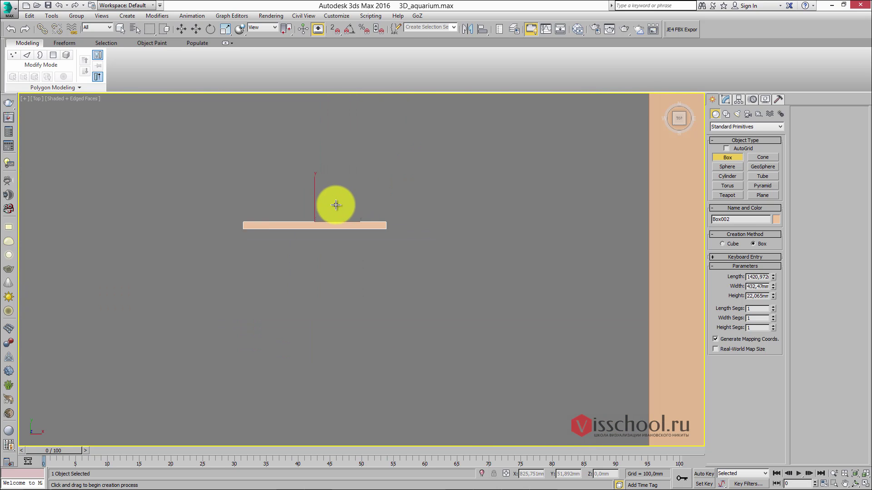
scroll(336, 204, down, 2)
- In Top view, move Box002 to the right into the room
key(w)
drag(301, 203, 619, 210)
middle_drag(619, 210, 339, 205)
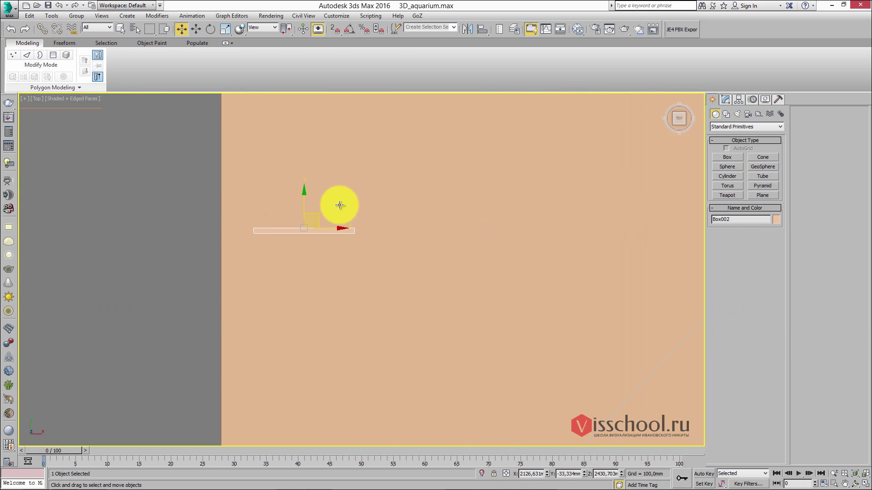
drag(315, 217, 576, 203)
middle_drag(576, 203, 368, 214)
scroll(368, 214, down, 2)
drag(339, 204, 511, 184)
middle_drag(512, 183, 338, 241)
- Rotate the box about its vertical axis and push it toward the back wall
key(r)
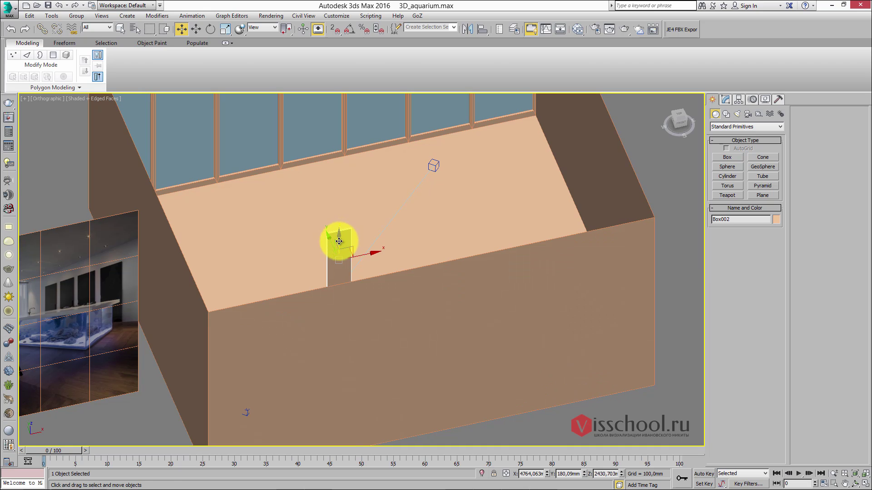
key(e)
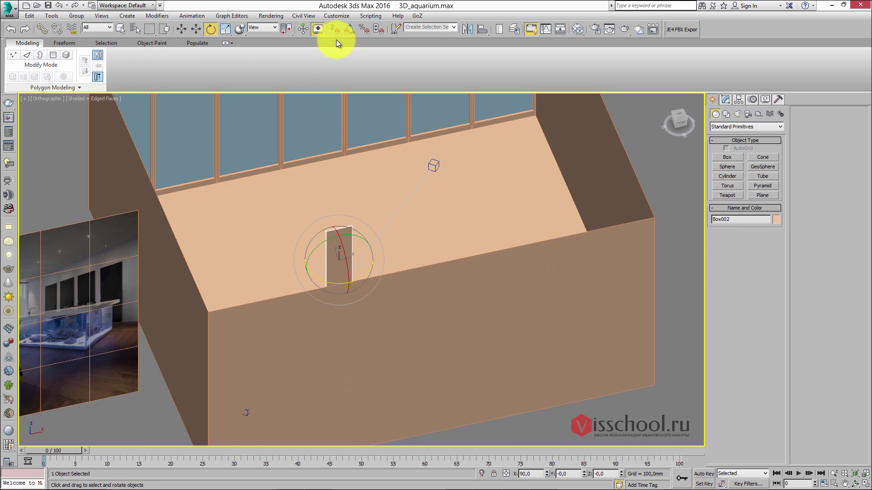
drag(324, 283, 295, 272)
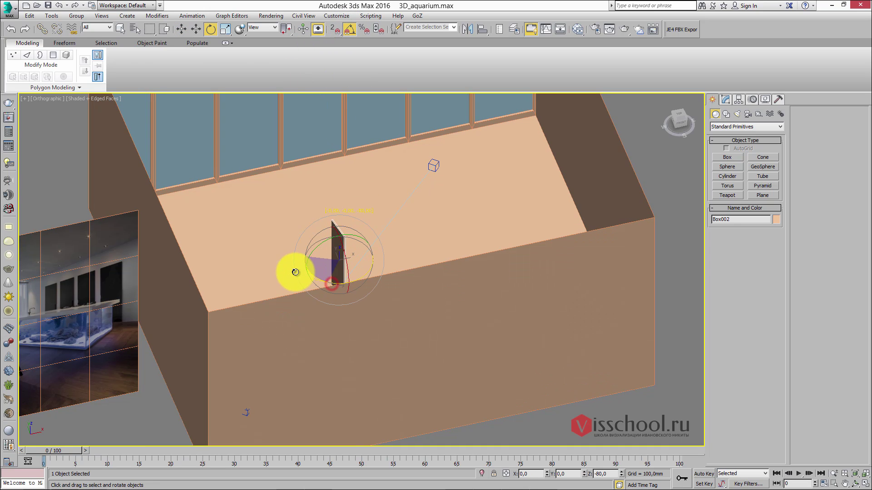
key(t)
key(w)
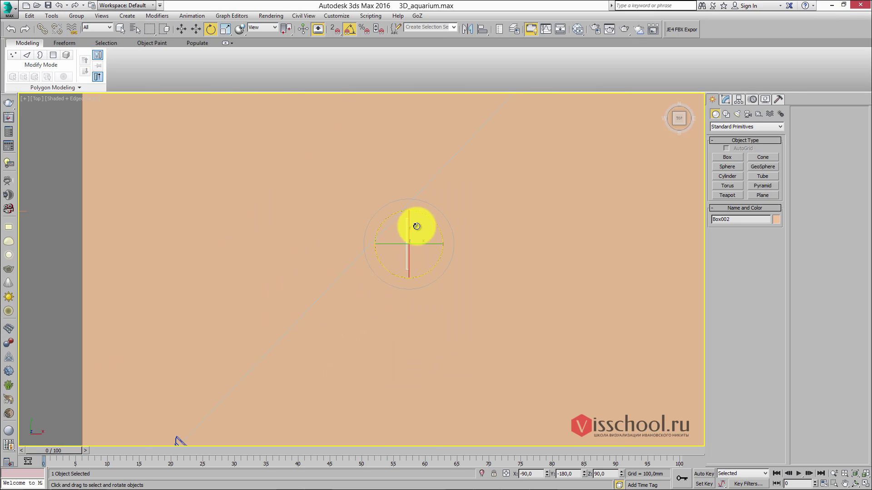
scroll(414, 225, down, 4)
drag(364, 223, 545, 237)
key(z)
alt+middle_drag(513, 237, 483, 193)
- Lower the box to floor level, check it from both sides, and select the room wall
drag(478, 194, 469, 291)
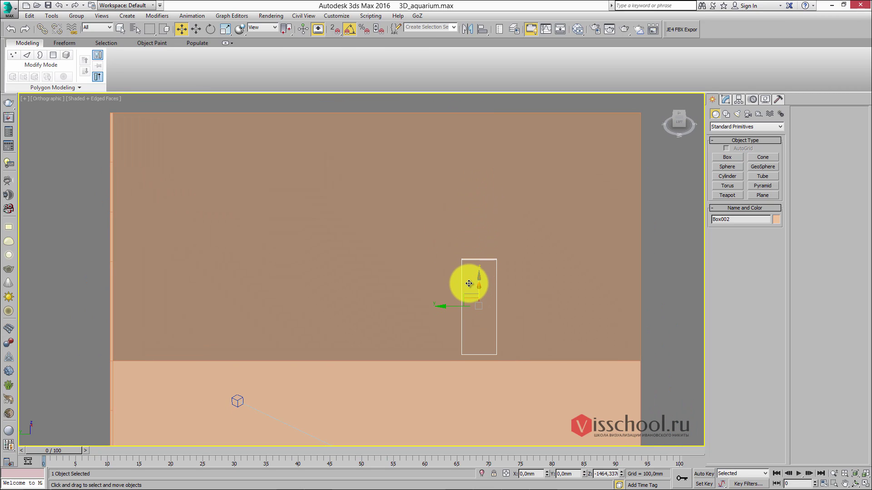
alt+middle_drag(469, 273, 418, 230)
scroll(414, 242, down, 4)
scroll(418, 220, up, 4)
alt+middle_drag(374, 249, 507, 209)
click(270, 229)
scroll(336, 231, up, 3)
- Select the tall panel Box002 and cancel a misplaced first copy attempt
click(507, 209)
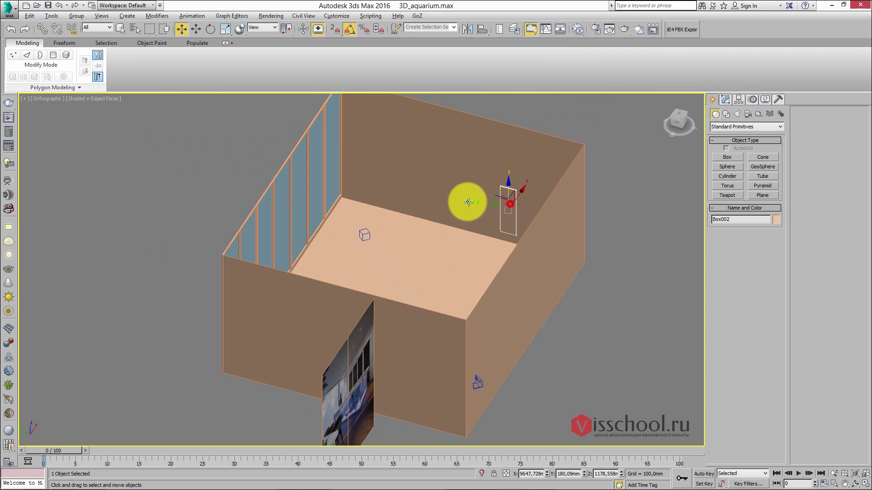
scroll(446, 202, up, 3)
key(r)
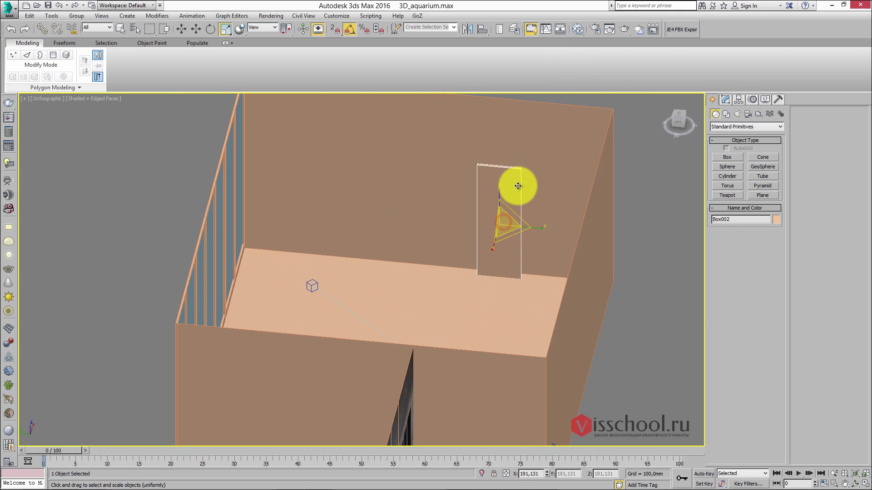
alt+middle_drag(501, 178, 425, 208)
scroll(450, 211, up, 3)
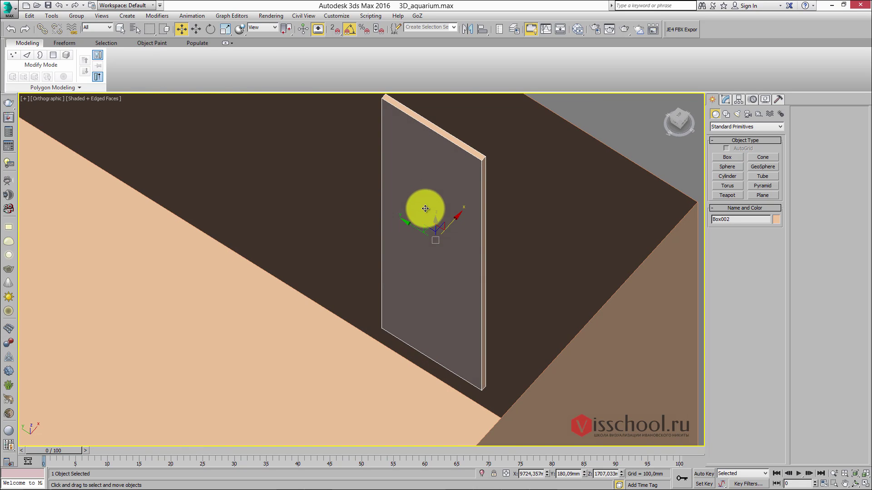
scroll(423, 223, down, 6)
mouse_move(459, 220)
shift+mouse_down()
mouse_move(320, 156)
mouse_move(431, 219)
mouse_move(313, 139)
shift+mouse_up()
click(440, 286)
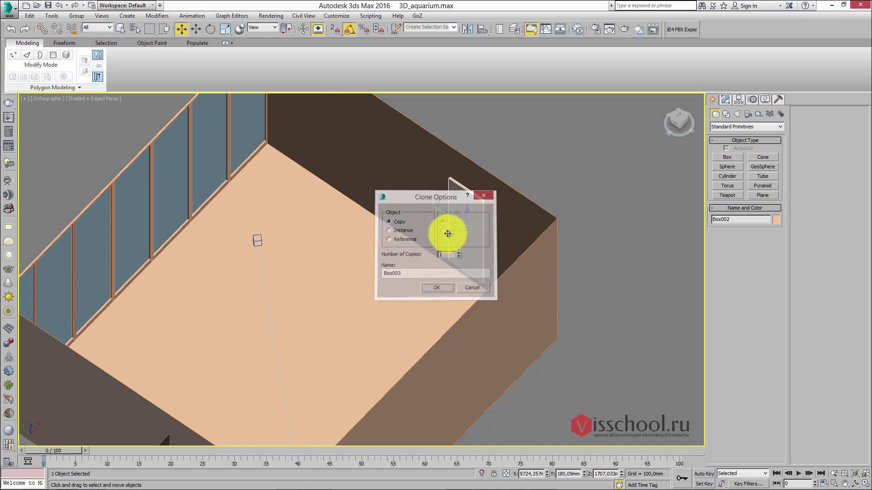
click(472, 286)
- Clone the panel along the back wall as 2 instances, making a row of four panels
mouse_move(444, 214)
shift+mouse_down()
mouse_move(395, 189)
mouse_move(400, 182)
shift+mouse_up()
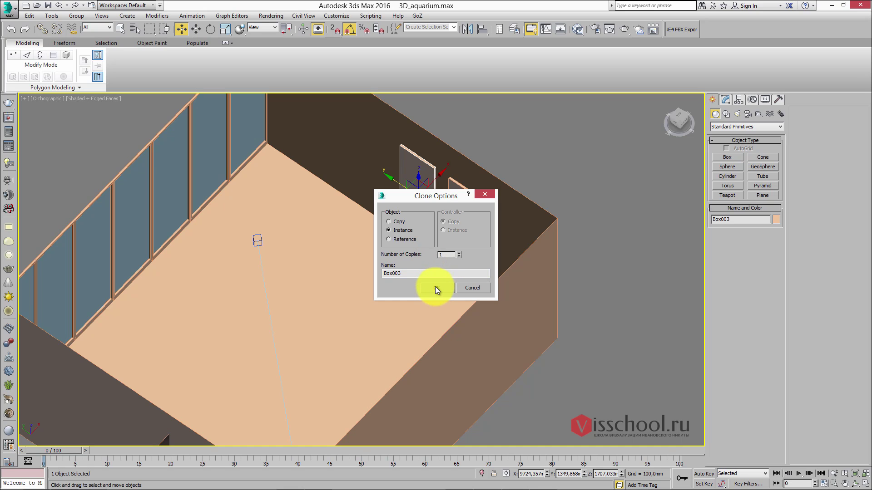
click(458, 253)
click(438, 287)
key(alt+Tab)
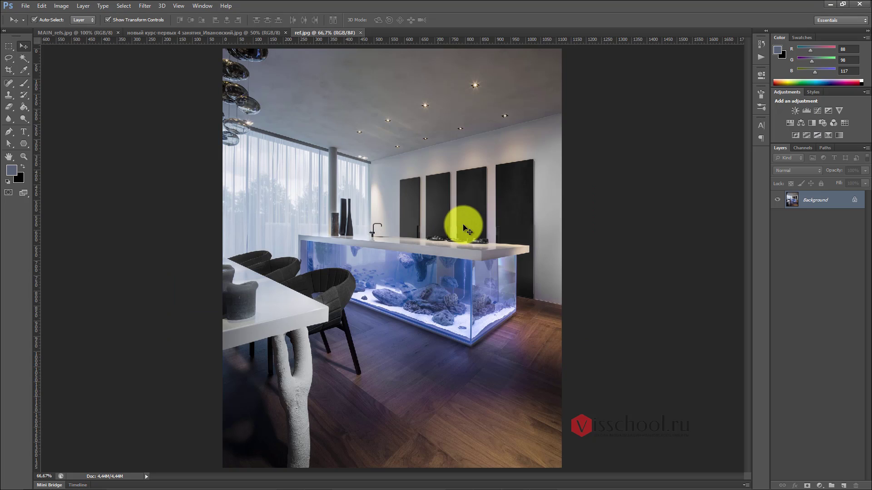
key(alt+Tab)
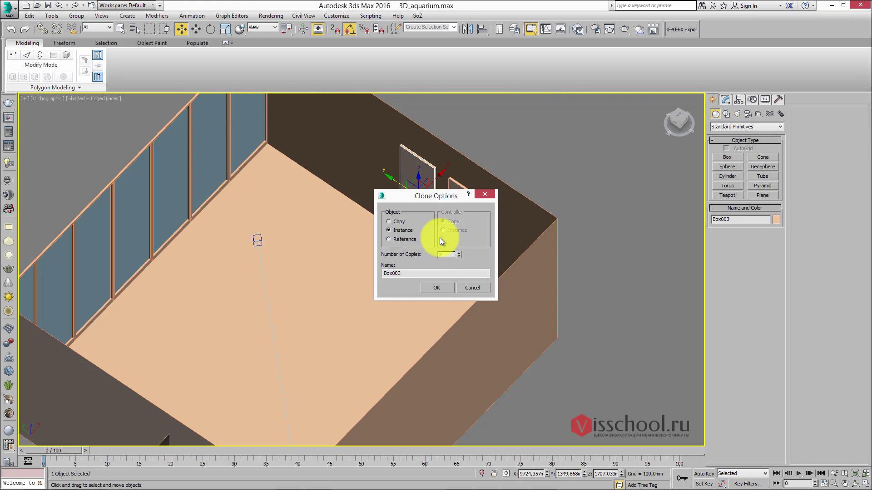
click(437, 287)
- Select all four wall panels, isolate them, and pick out the second panel
mouse_move(440, 290)
alt+middle_down()
mouse_move(424, 197)
mouse_move(414, 279)
mouse_move(398, 260)
alt+middle_up()
ctrl+click(395, 260)
ctrl+click(448, 248)
ctrl+click(492, 251)
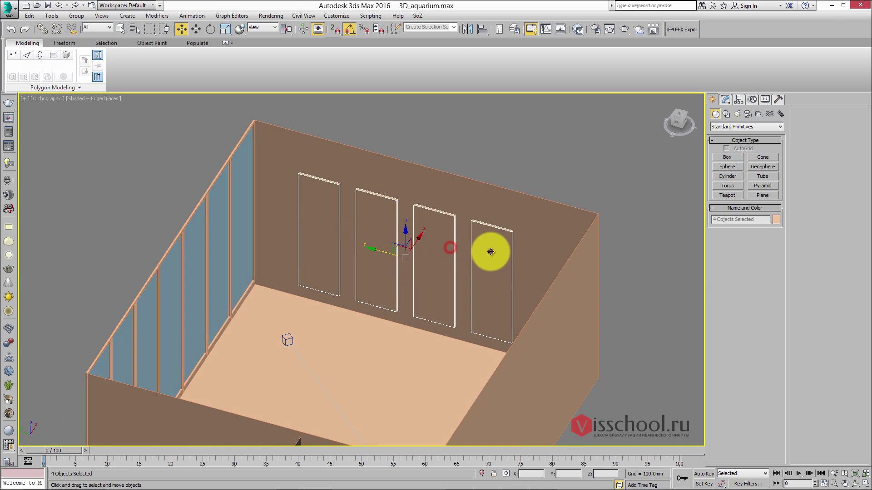
key(alt+q)
click(341, 247)
- Add an Edit Poly modifier to the second panel and inspect its faces at polygon level
alt+middle_drag(302, 235, 406, 222)
click(727, 101)
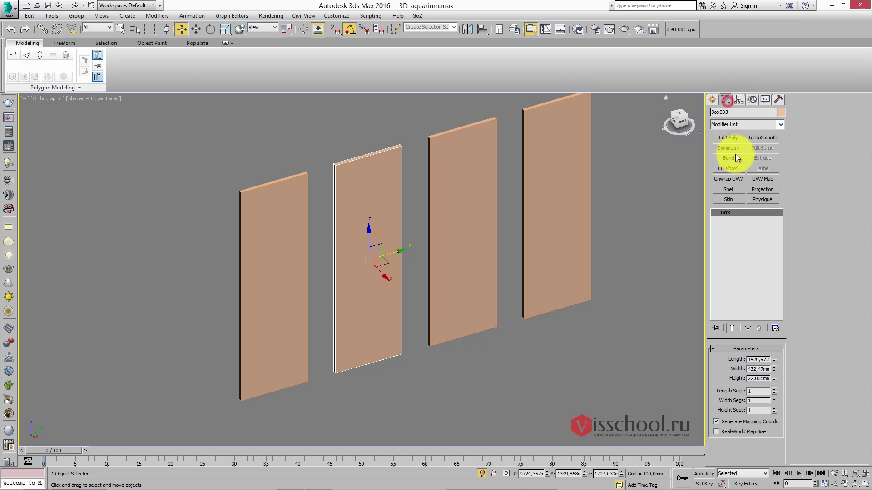
click(728, 137)
middle_drag(568, 200, 559, 205)
click(838, 122)
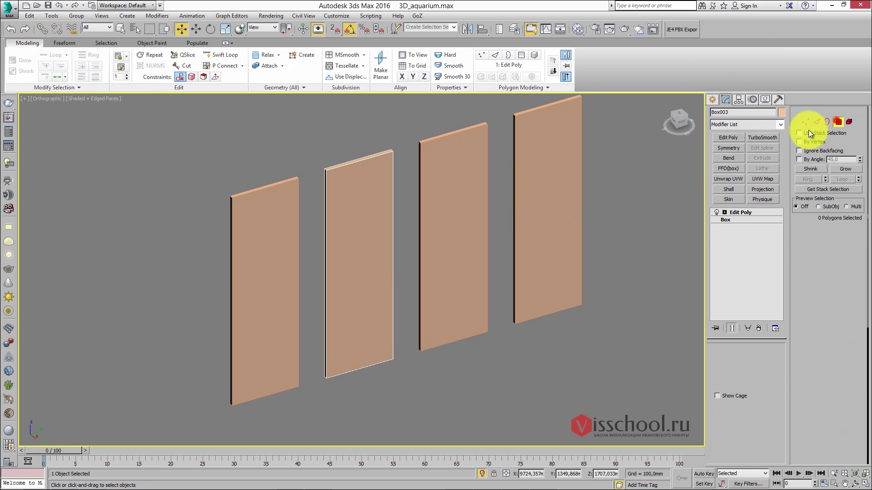
click(357, 204)
alt+click(357, 204)
alt+middle_drag(353, 201, 328, 207)
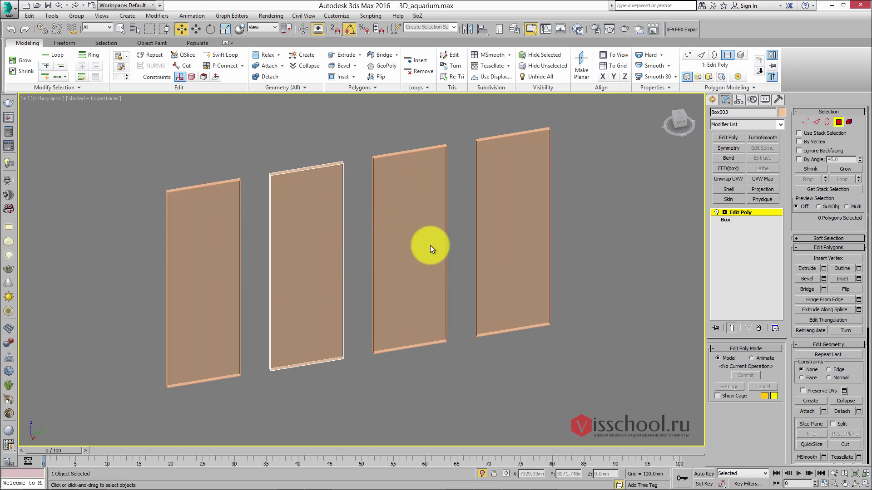
alt+middle_drag(430, 246, 416, 225)
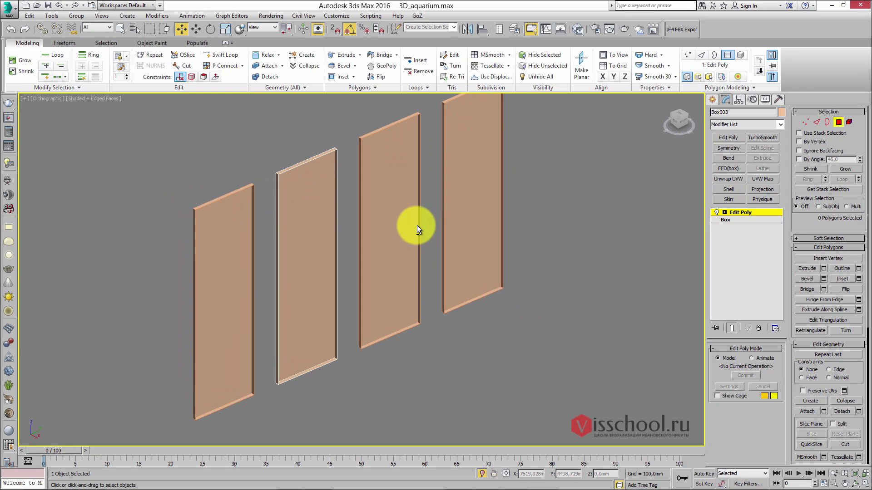
- Adjust the panel's vertices, leave sub-object mode, and bring back the rest of the room
click(743, 215)
middle_drag(535, 203, 502, 179)
key(1)
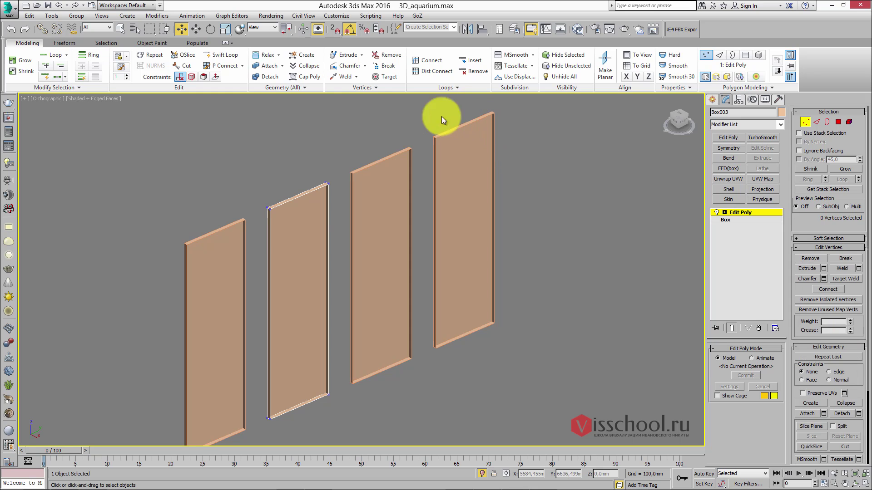
drag(330, 159, 318, 195)
alt+middle_drag(359, 209, 344, 192)
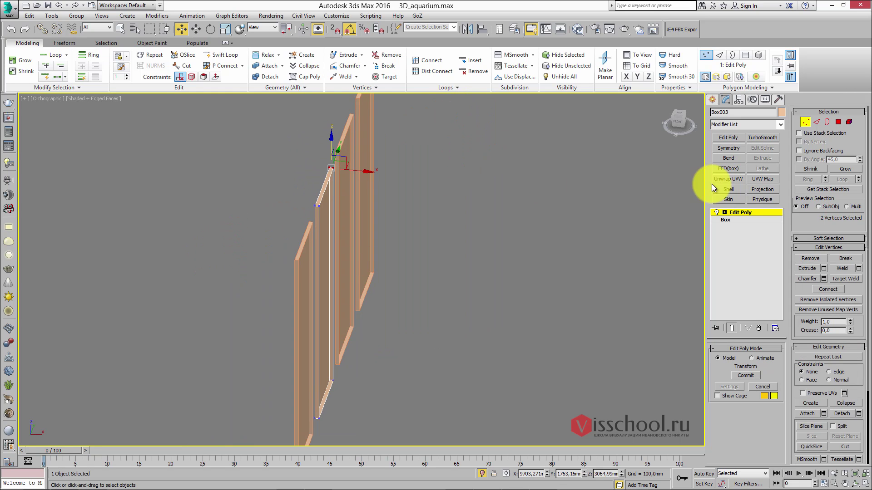
click(740, 213)
mouse_move(445, 199)
alt+middle_down()
mouse_move(409, 195)
mouse_move(431, 195)
alt+middle_up()
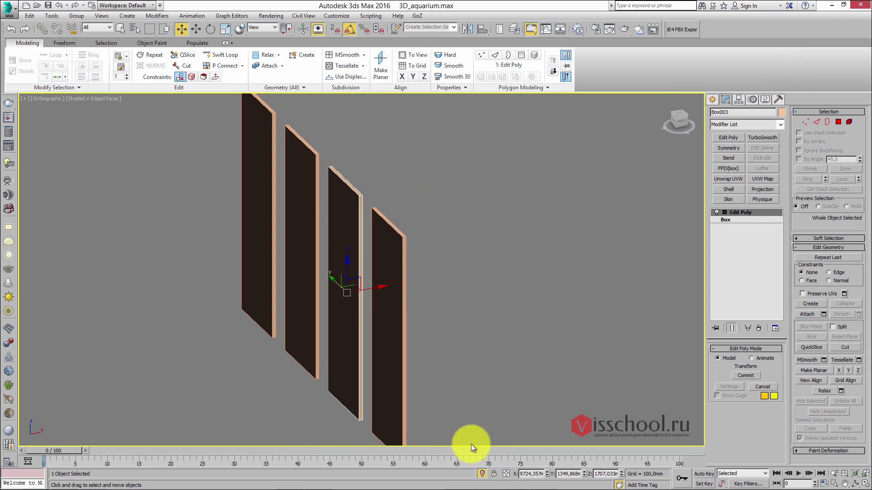
click(484, 474)
alt+middle_drag(408, 302, 483, 255)
- Compare the wall panels with the reference photo while selecting individual panels
key(alt+Tab)
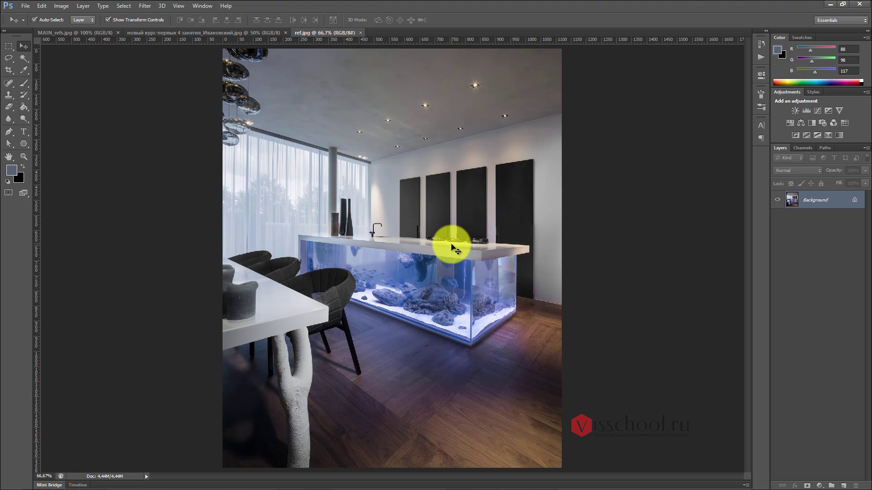
key(alt+Tab)
ctrl+click(347, 157)
ctrl+click(537, 237)
alt+middle_drag(440, 229, 428, 236)
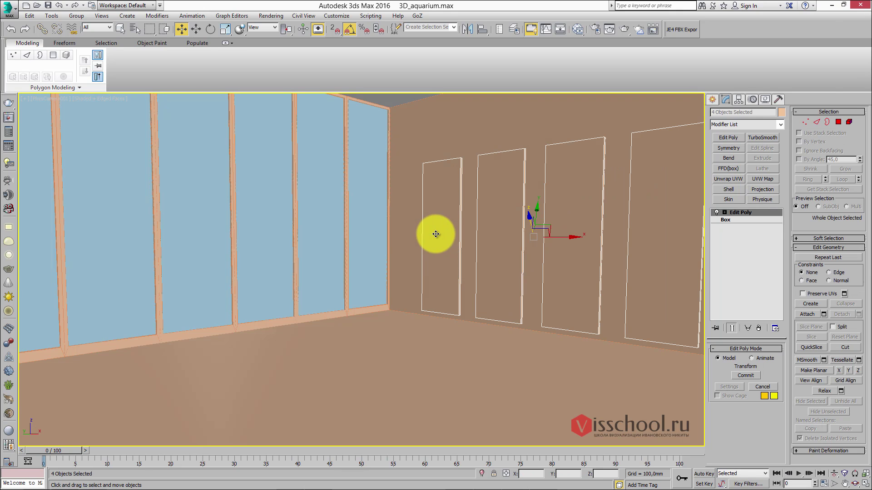
key(alt+Tab)
key(alt+Tab)
click(453, 206)
click(513, 217)
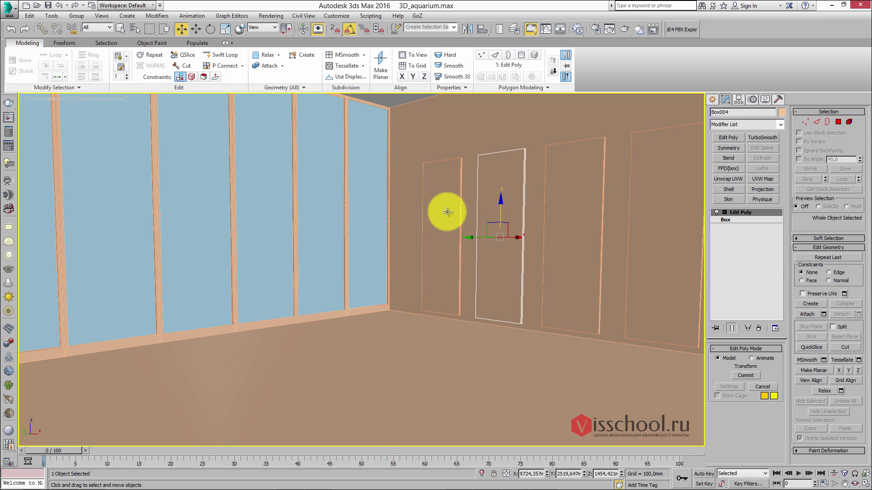
- Orbit the perspective view around the room, recheck the reference photo, and deselect everything
key(p)
mouse_move(447, 212)
alt+middle_down()
mouse_move(362, 241)
mouse_move(404, 243)
mouse_move(388, 250)
mouse_move(413, 259)
mouse_move(395, 199)
mouse_move(399, 221)
mouse_move(443, 201)
alt+middle_up()
scroll(388, 249, down, 5)
key(alt+Tab)
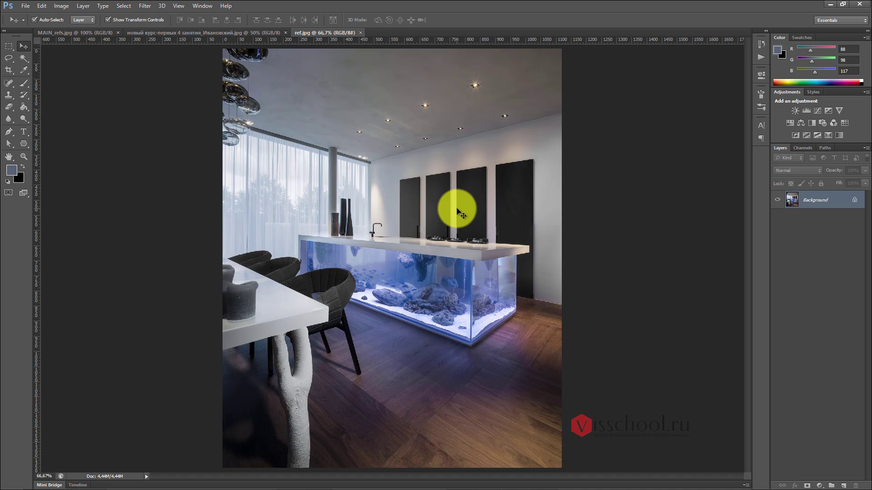
key(alt+Tab)
alt+middle_drag(399, 230, 345, 236)
click(350, 240)
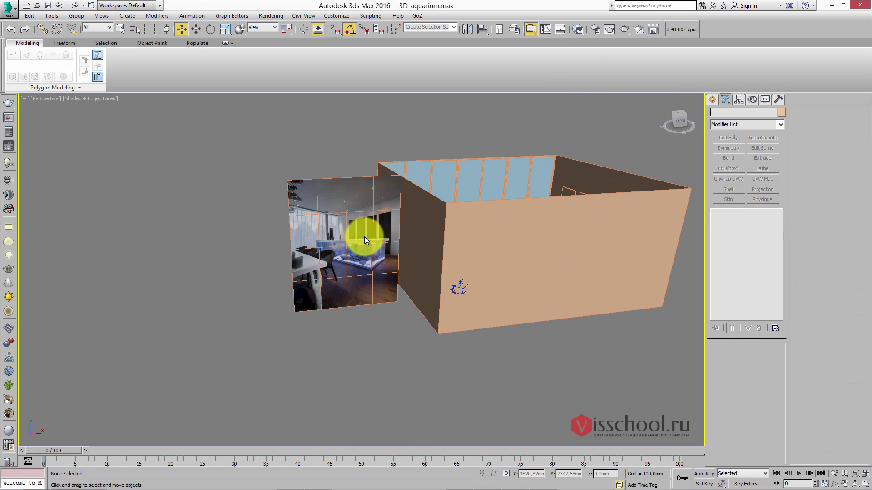
- Draw a new box on the room floor in the Top view
key(t)
scroll(415, 230, up, 4)
scroll(385, 227, down, 4)
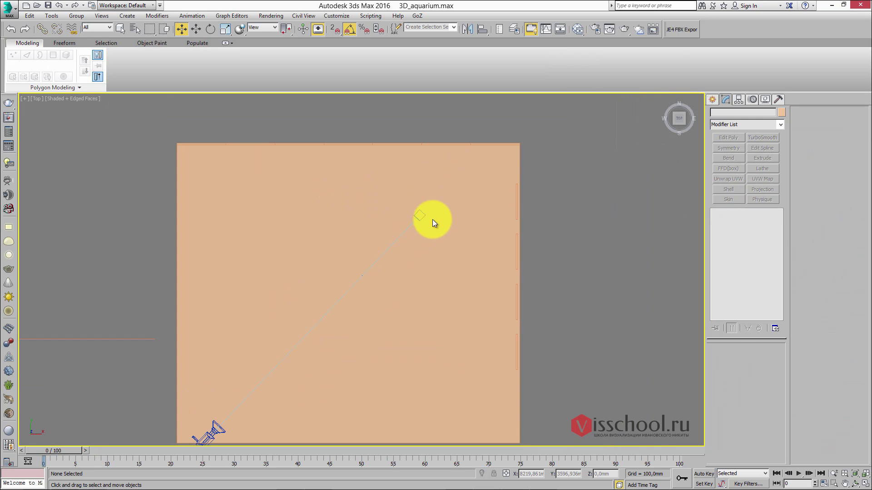
click(713, 100)
click(727, 157)
drag(402, 181, 463, 349)
click(458, 302)
alt+middle_drag(459, 302, 397, 257)
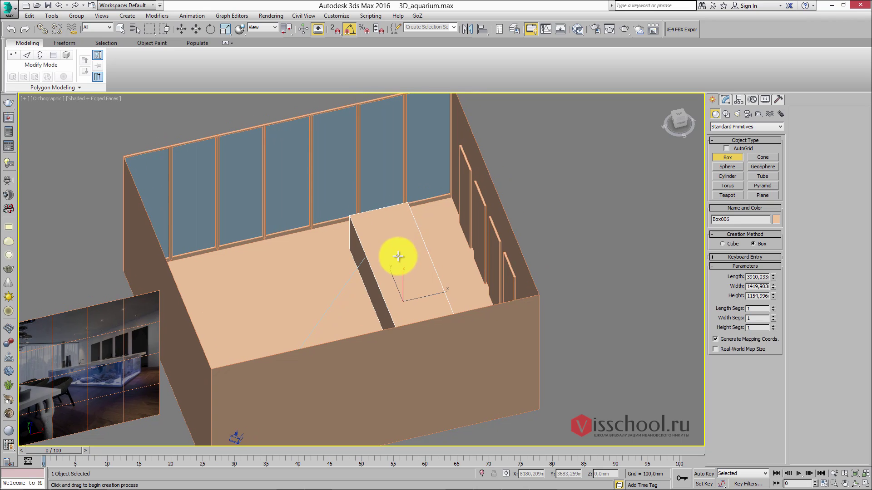
- Set the box to Length 4000, Width 1200 and Height 900 mm
click(724, 100)
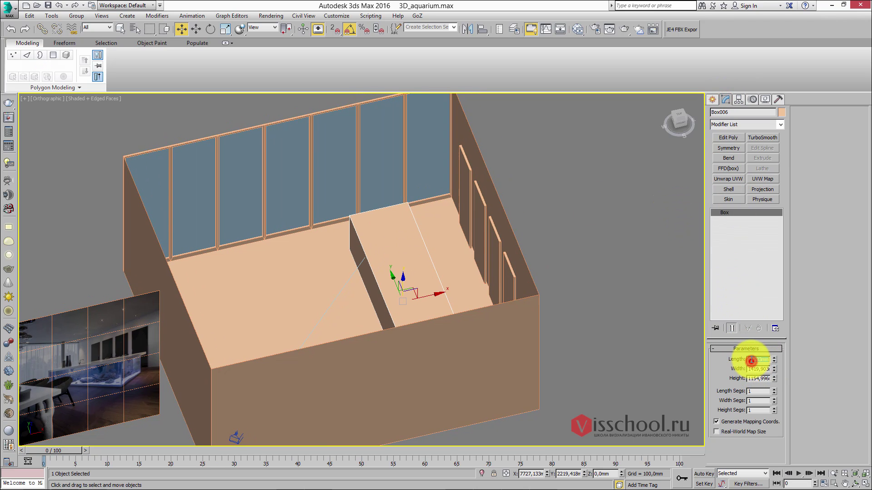
key(Return)
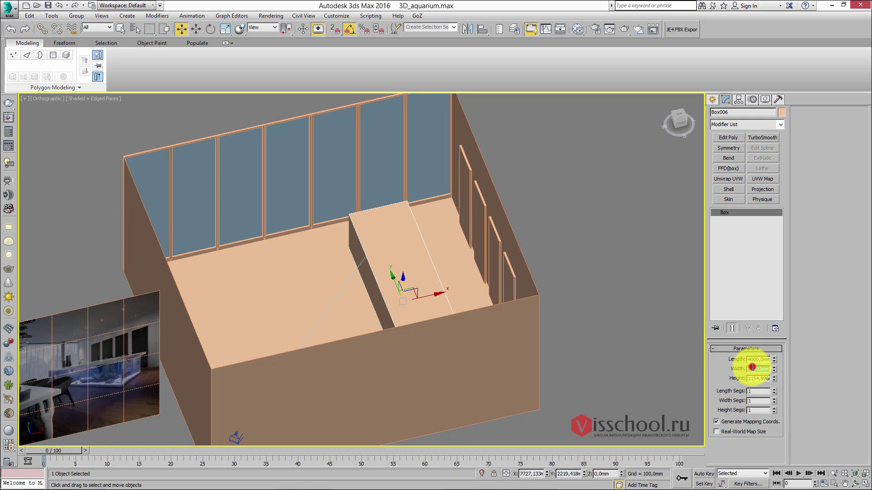
key(Return)
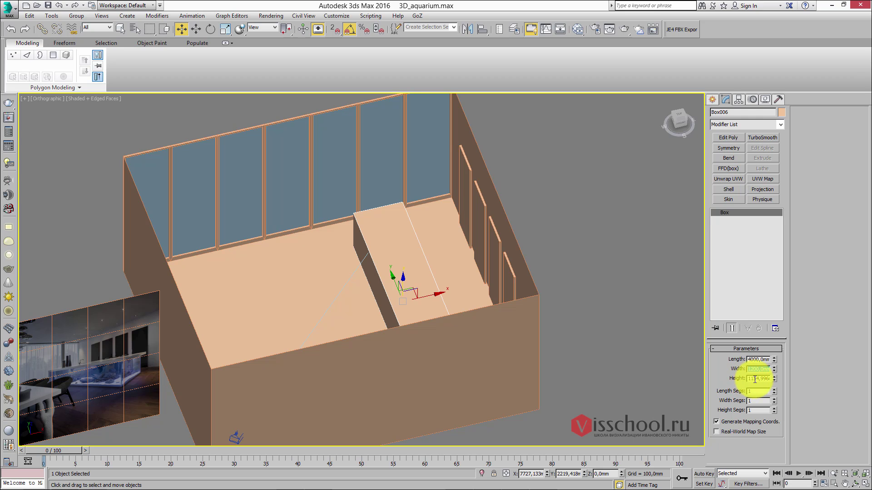
alt+middle_drag(461, 278, 402, 229)
scroll(414, 242, up, 4)
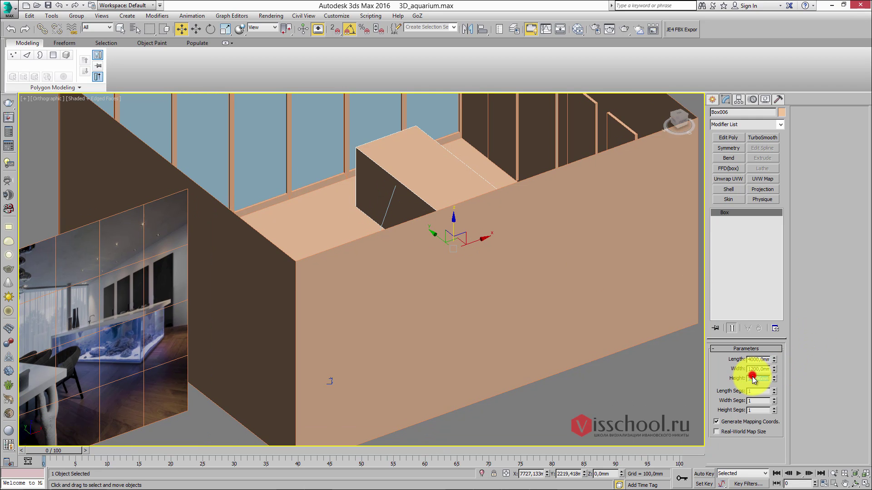
alt+middle_drag(613, 283, 473, 268)
- Check the box in front and camera views against the reference photo, then isolate it
key(f)
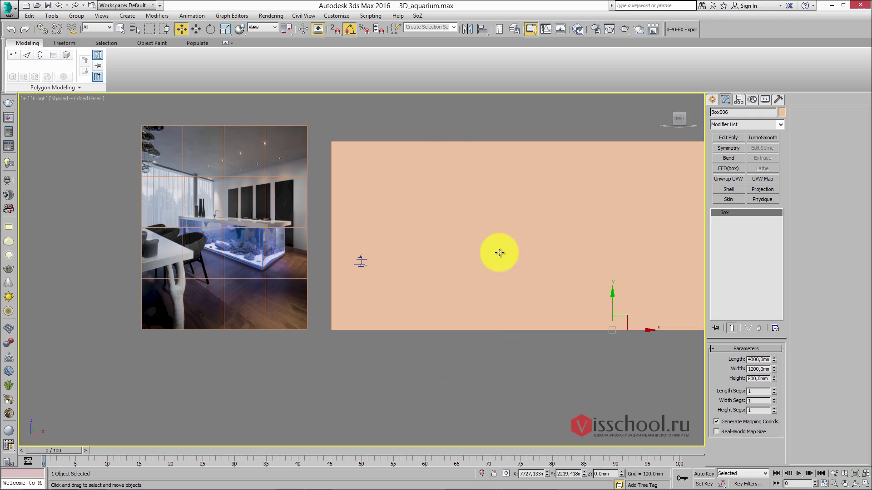
key(c)
key(alt+Tab)
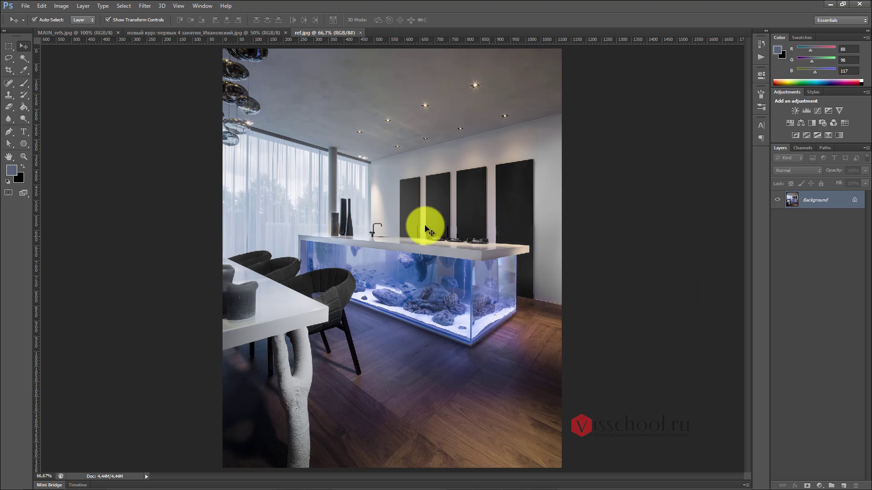
key(alt+Tab)
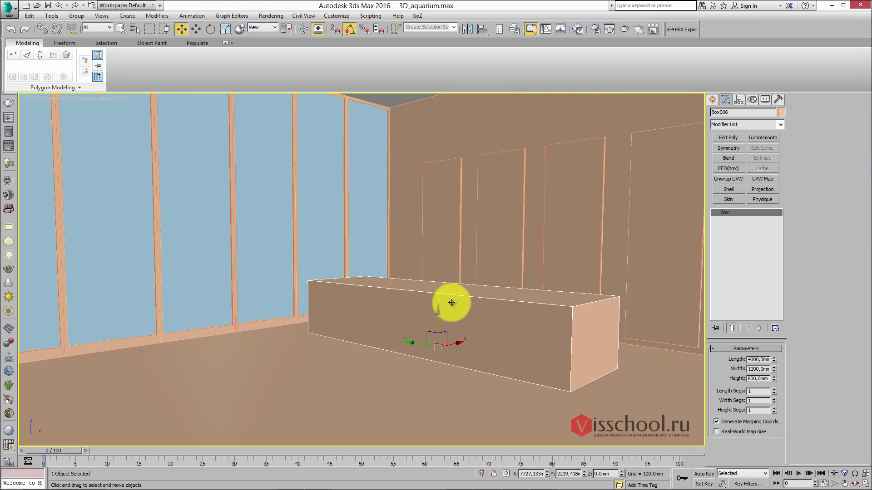
key(alt+Tab)
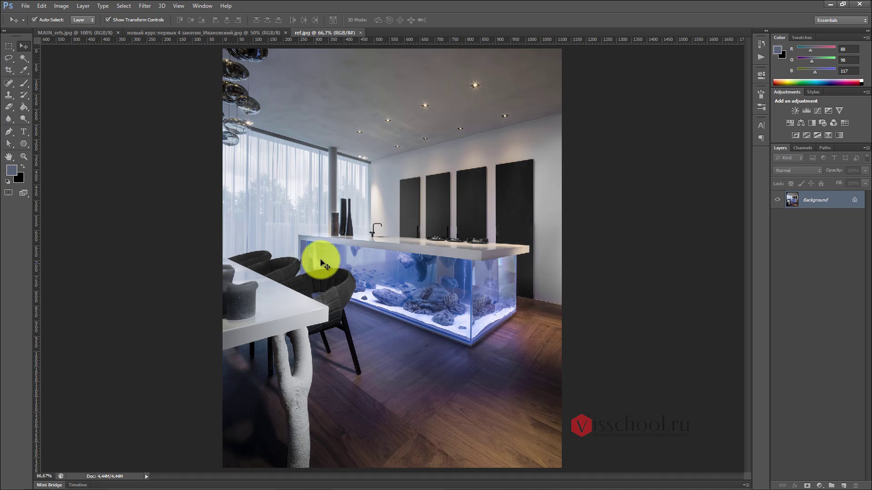
key(alt+Tab)
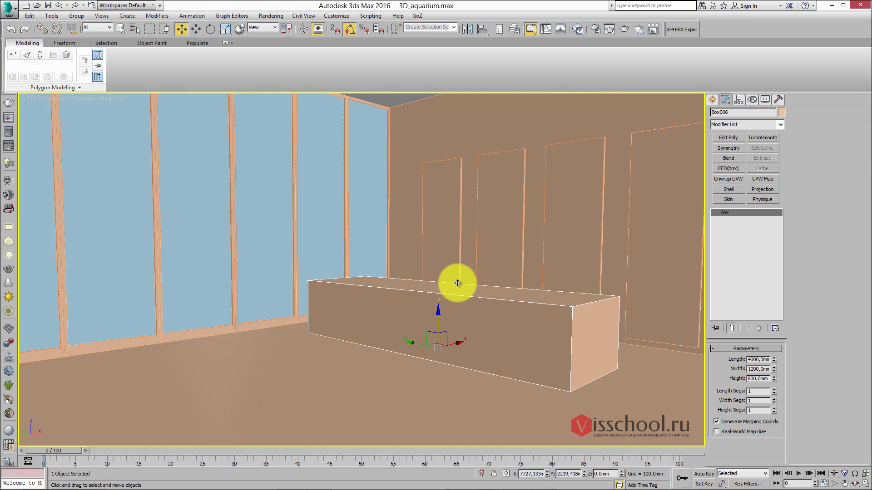
key(p)
key(alt+q)
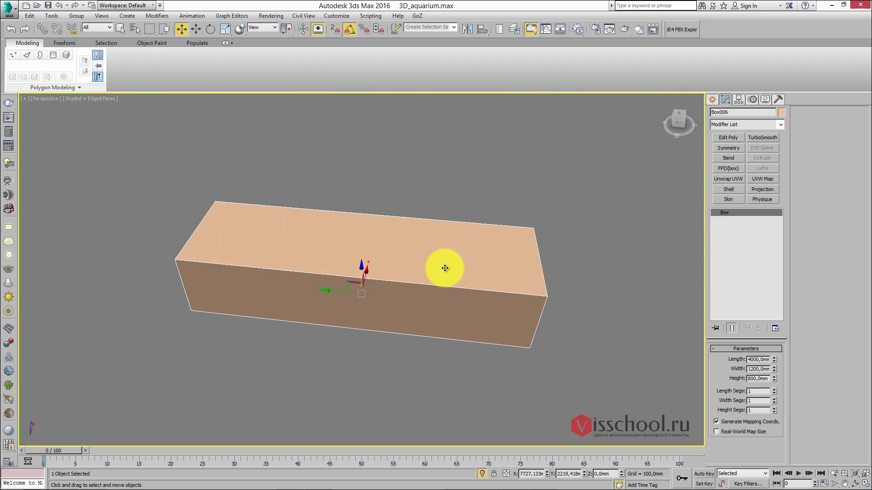
alt+middle_drag(424, 200, 474, 202)
- Convert Box006 to Editable Poly and select its top and end polygons
right_click(419, 216)
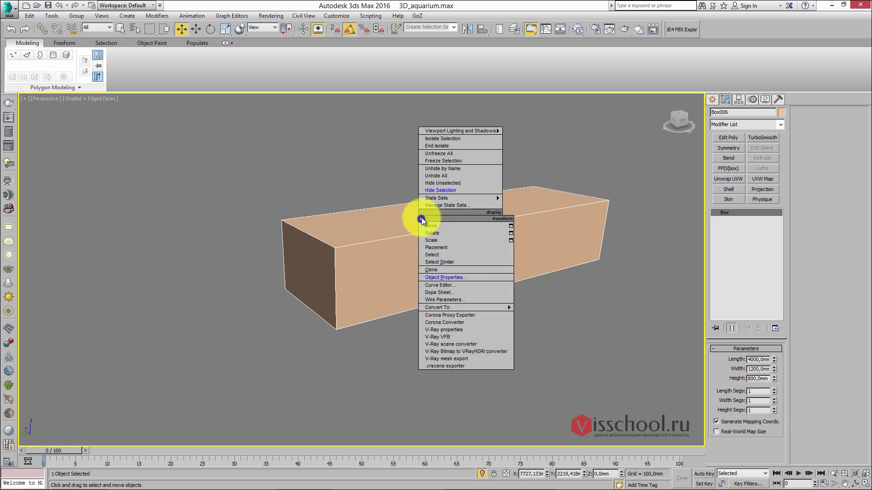
mouse_move(444, 306)
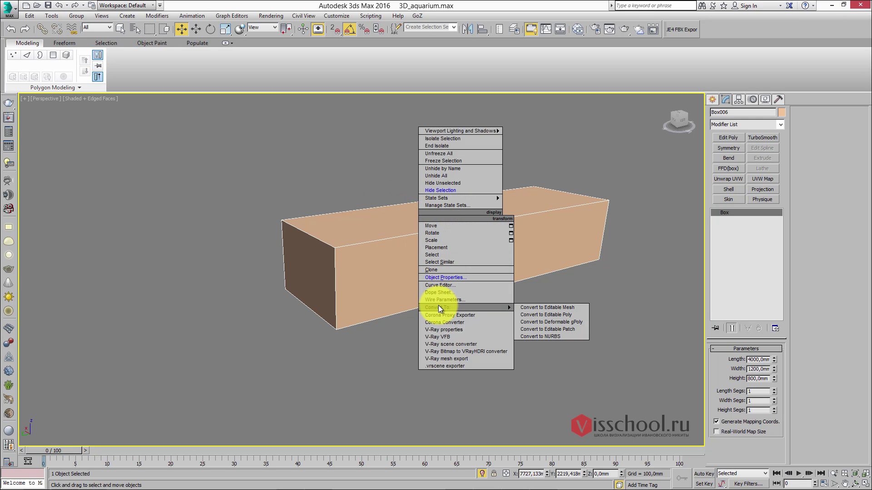
click(556, 314)
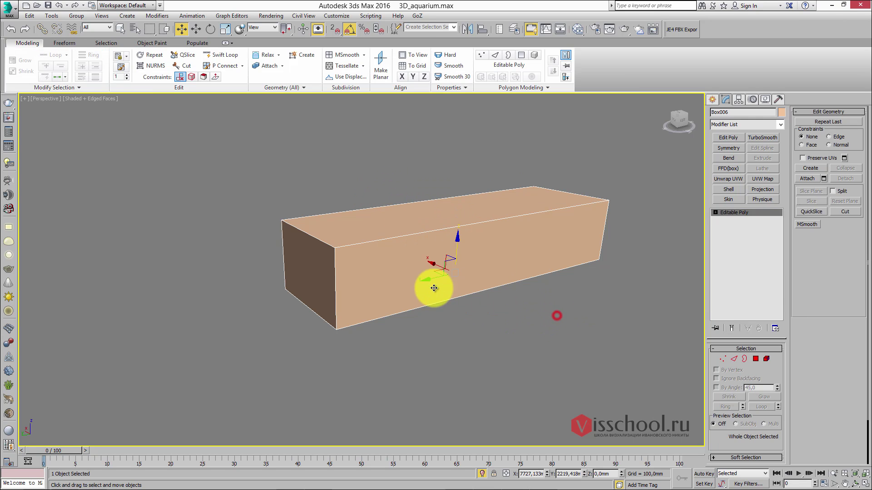
key(4)
click(413, 220)
ctrl+click(316, 267)
alt+middle_drag(316, 267, 393, 217)
- Clone the selected faces upward as a separate slab object, Object005, and seat it on the box
shift+drag(390, 207, 389, 199)
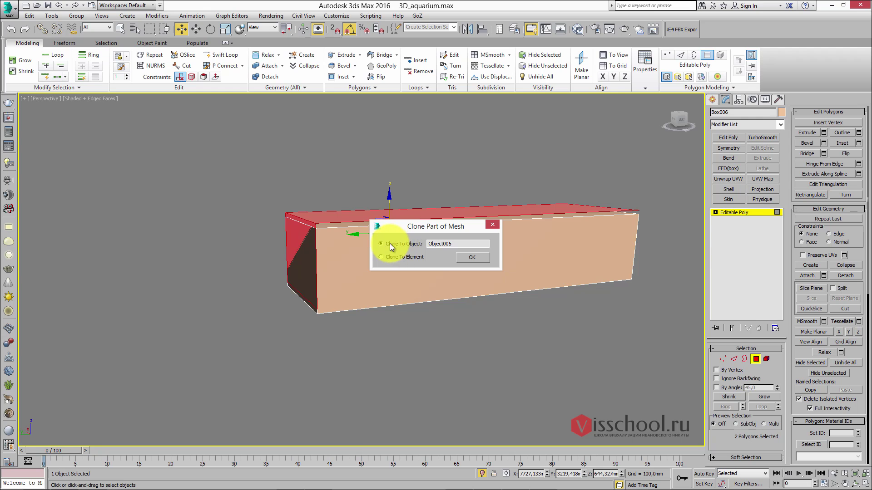
click(458, 258)
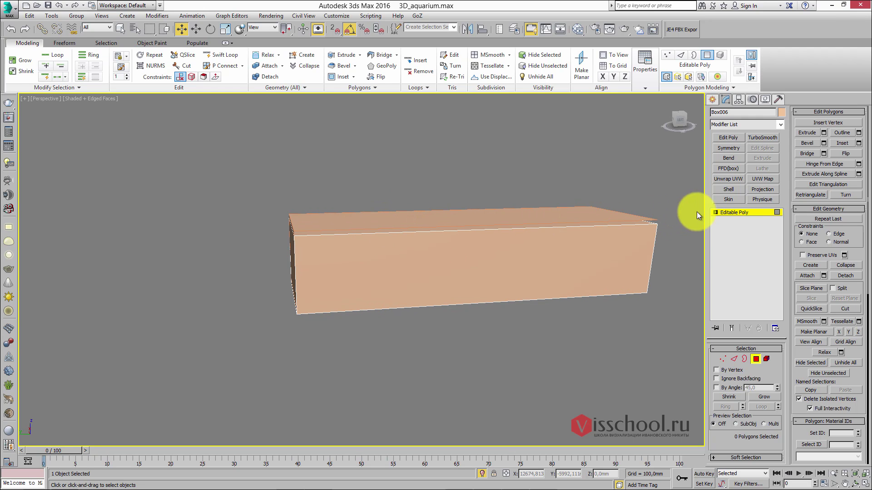
click(725, 213)
click(482, 217)
drag(480, 260, 481, 262)
scroll(391, 231, up, 6)
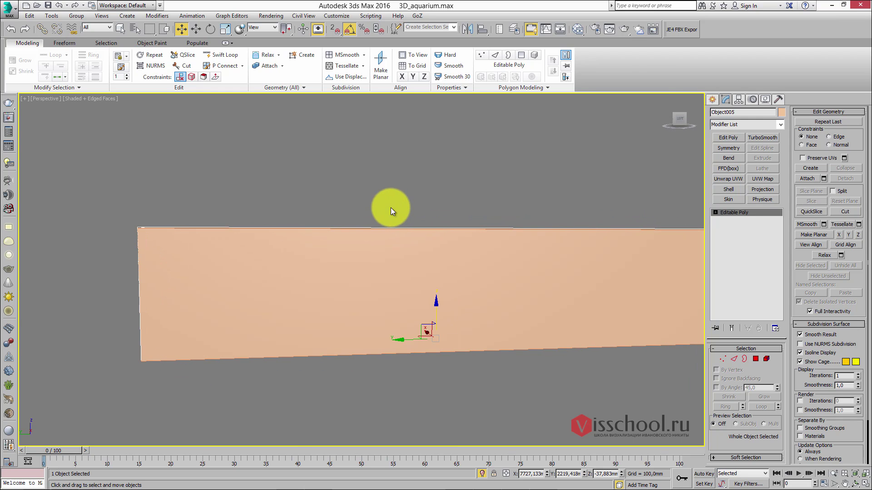
- Give the slab a 30 mm outer Shell and compare it with the reference photo
click(728, 189)
alt+middle_drag(506, 236, 426, 208)
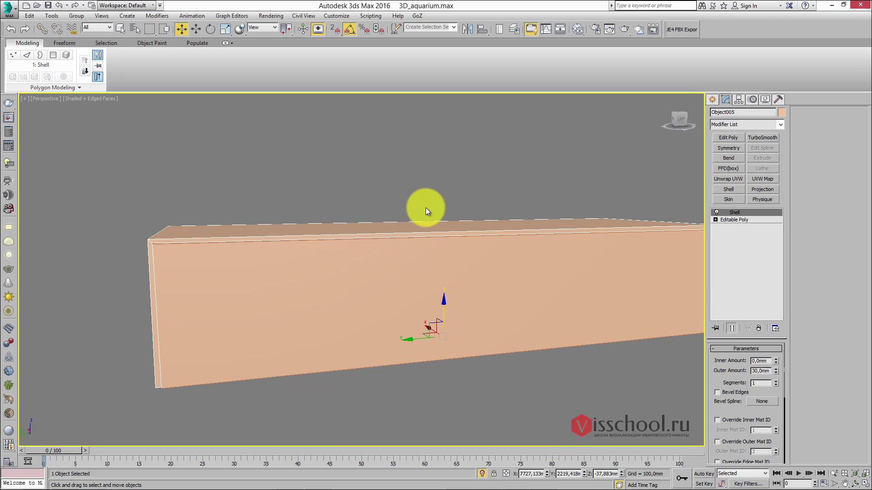
key(m)
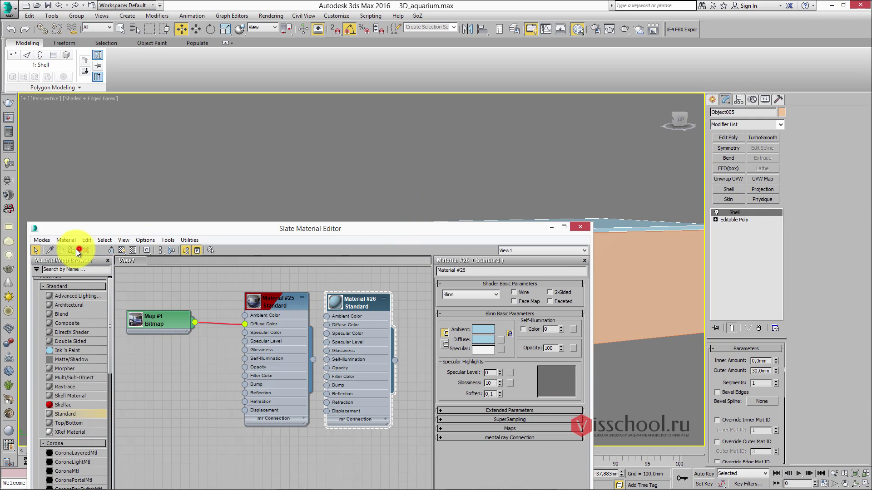
click(581, 228)
alt+middle_drag(581, 228, 389, 223)
key(alt+Tab)
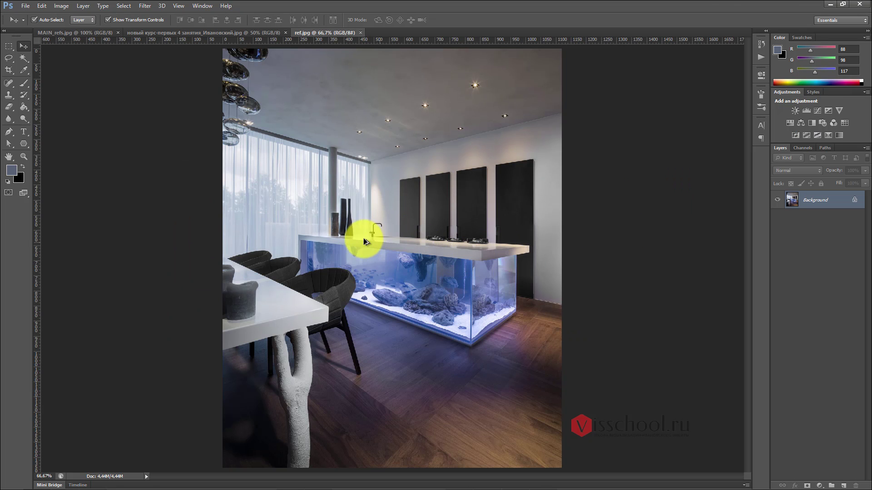
key(alt+Tab)
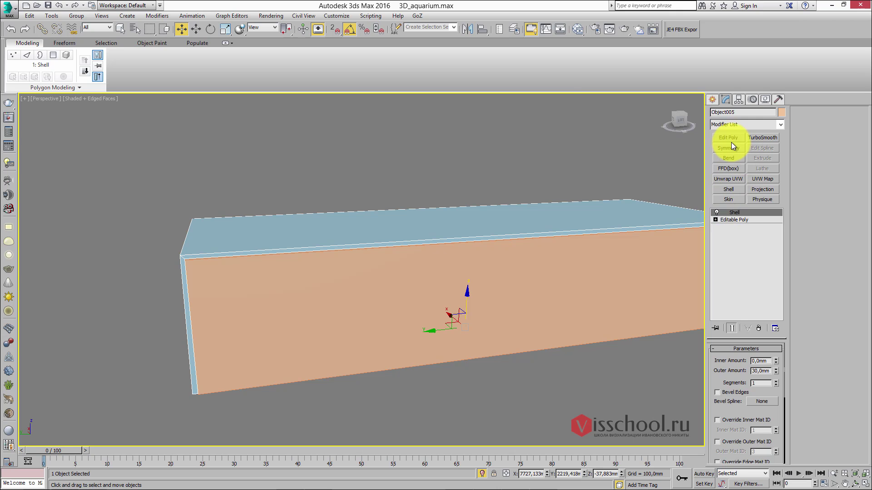
- Add Edit Poly to the slab and stretch its right-edge vertices past the box's end
click(729, 139)
alt+middle_drag(491, 210, 514, 214)
key(t)
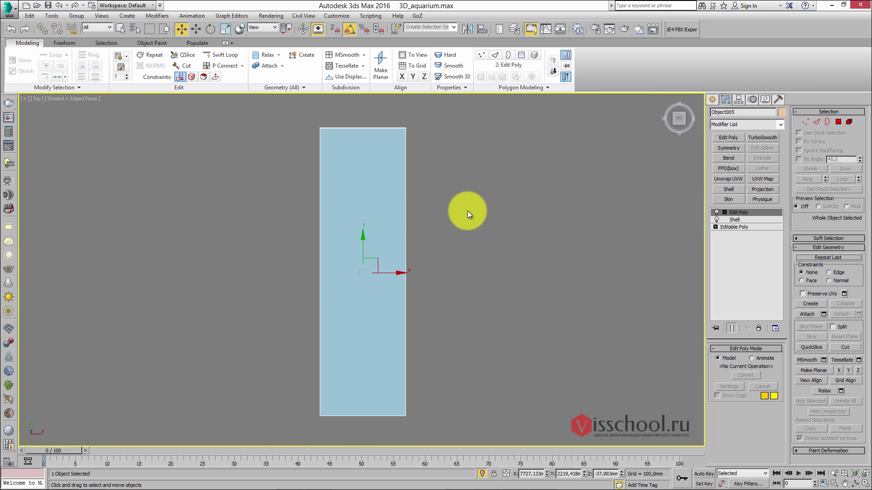
key(1)
scroll(451, 185, down, 3)
drag(418, 128, 480, 280)
scroll(457, 237, up, 3)
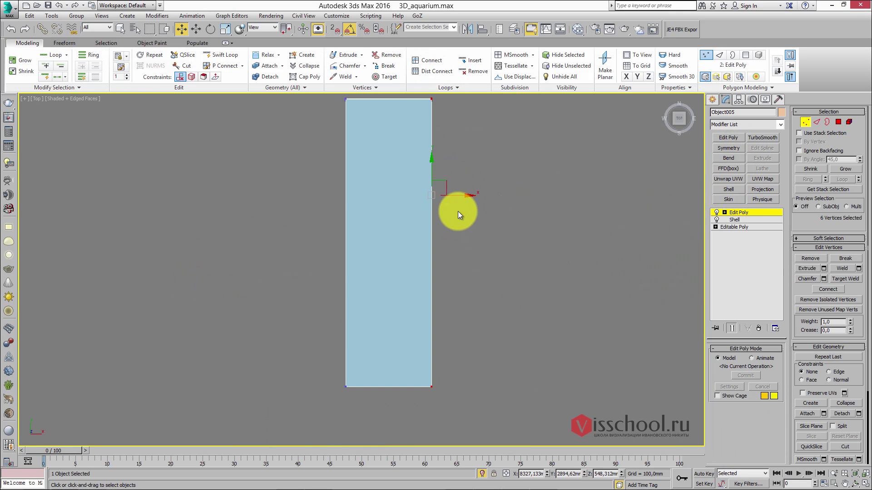
drag(459, 195, 466, 195)
middle_drag(416, 195, 424, 203)
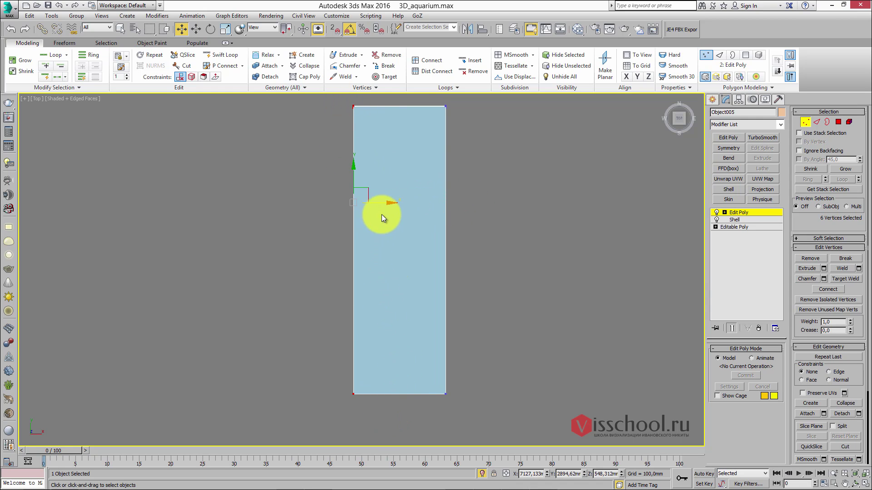
alt+middle_drag(377, 214, 448, 226)
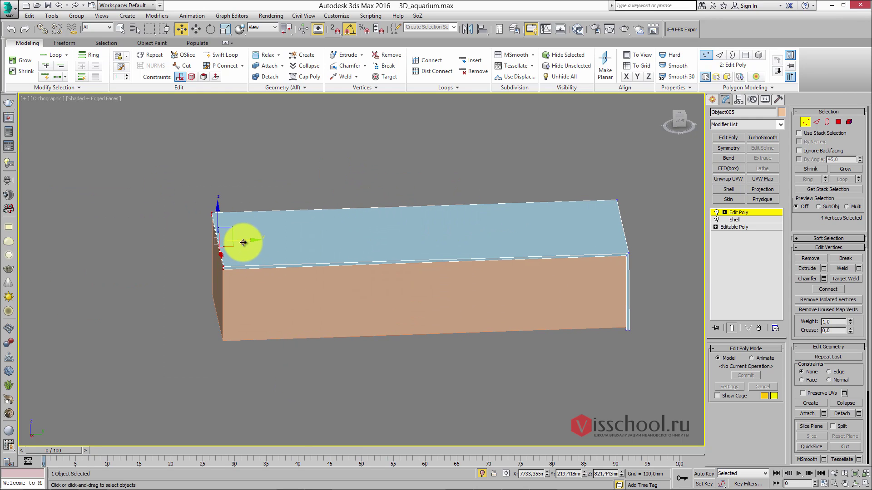
- Raise the slab's top face and inspect its overhanging end face
alt+middle_drag(303, 272, 381, 215)
key(4)
click(323, 230)
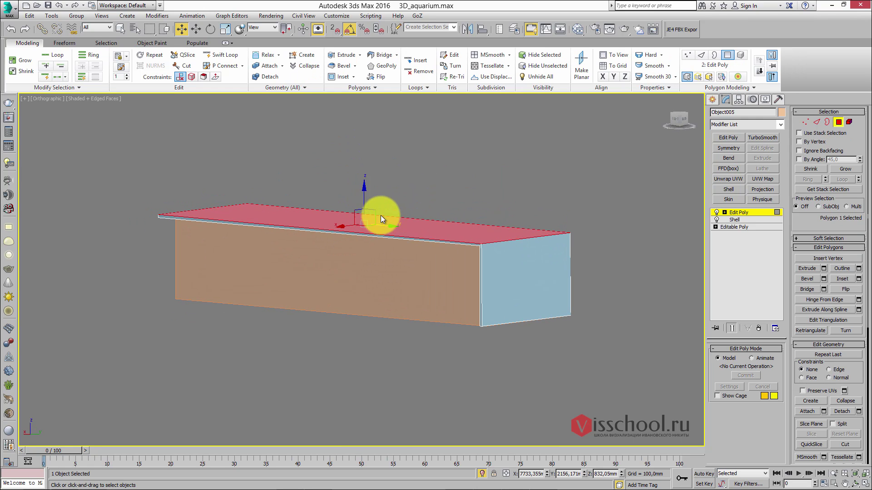
drag(363, 196, 364, 187)
click(523, 255)
alt+middle_drag(525, 254, 524, 277)
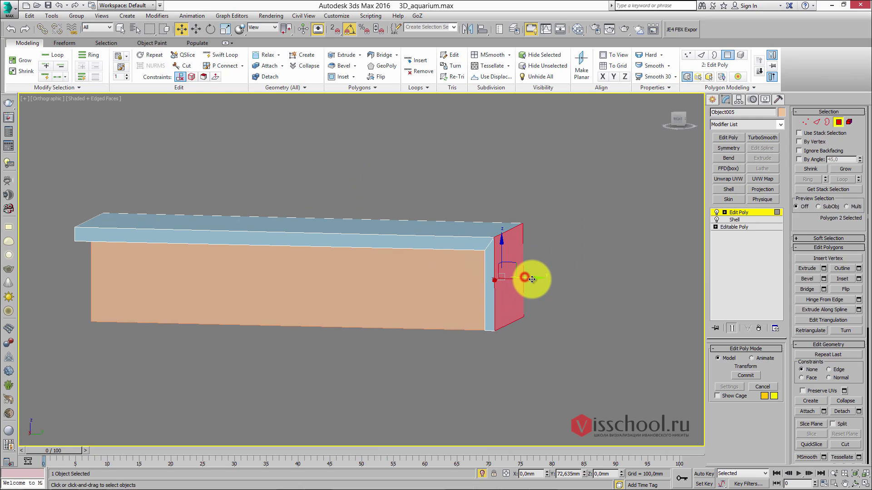
click(402, 223)
alt+middle_drag(295, 200, 408, 255)
click(514, 260)
- Select Box006 and delete its top polygon to open the box
click(451, 346)
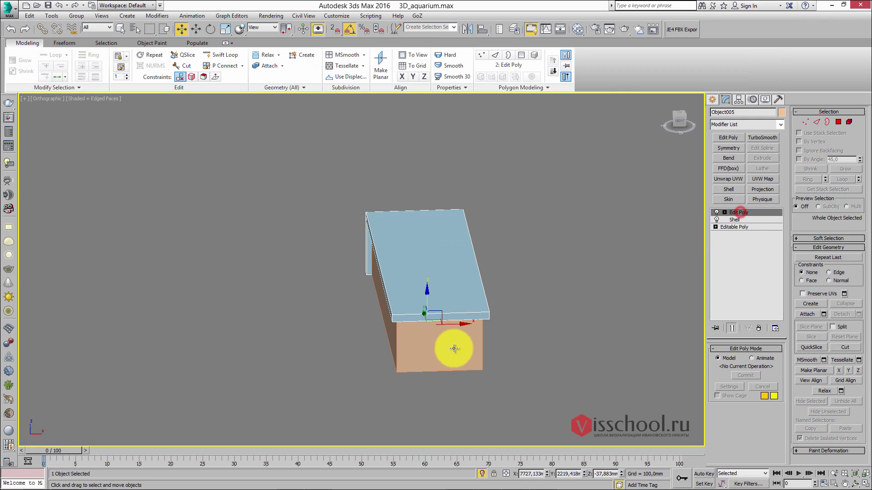
key(z)
click(754, 359)
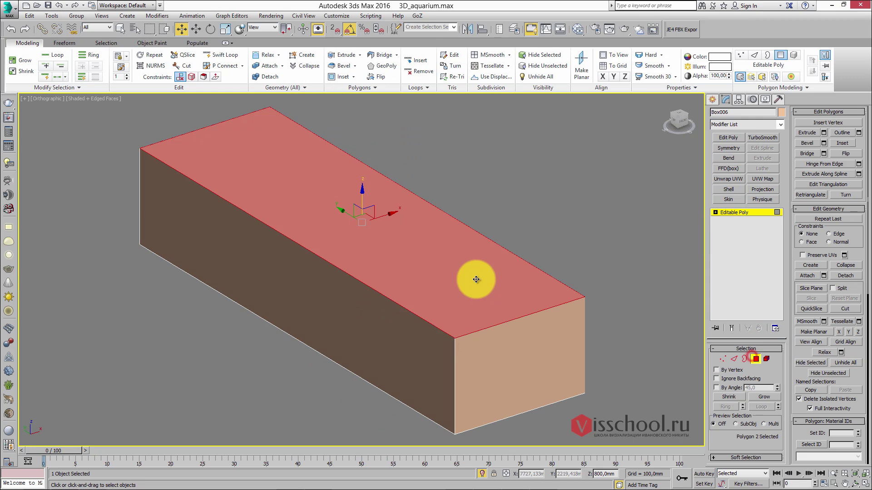
key(Delete)
scroll(454, 280, down, 3)
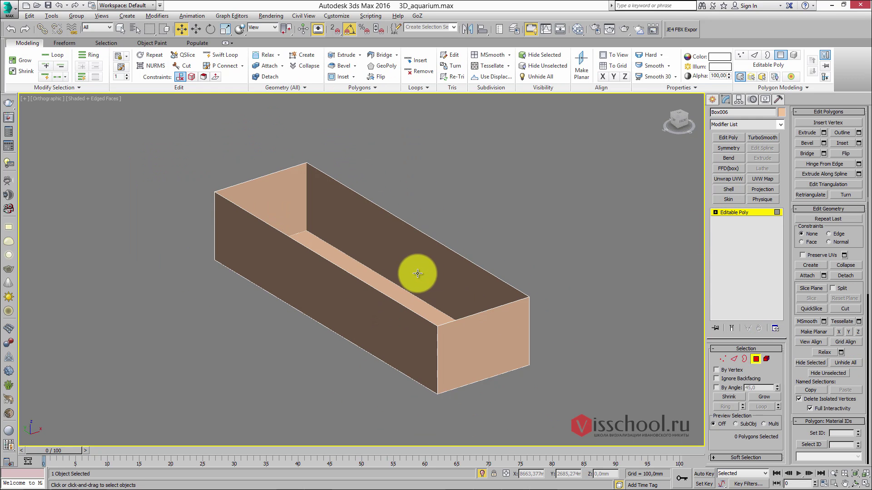
alt+middle_drag(413, 263, 375, 271)
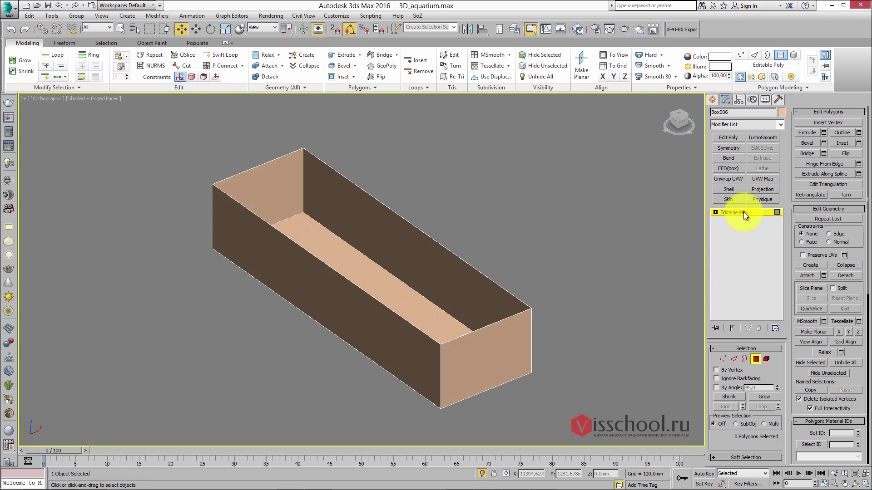
- Add a Shell modifier with a 20 mm Outer Amount to the open box
click(728, 189)
alt+middle_drag(477, 245, 443, 257)
middle_drag(441, 254, 439, 235)
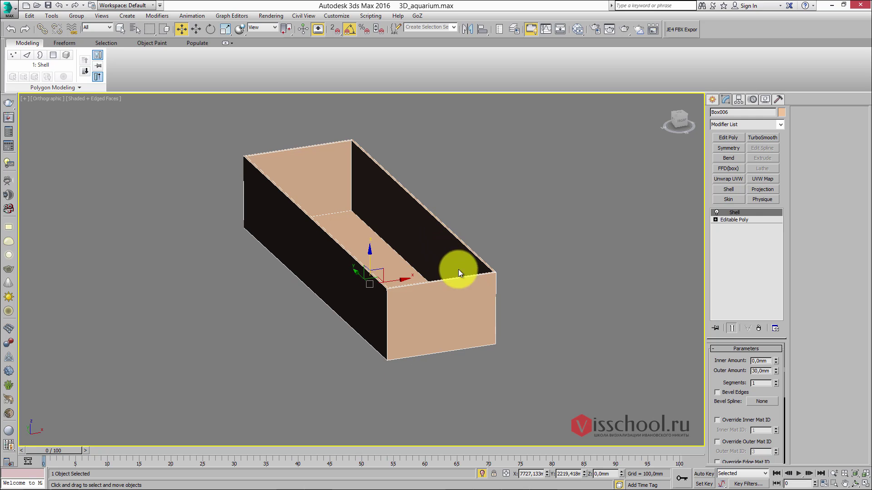
text(20)
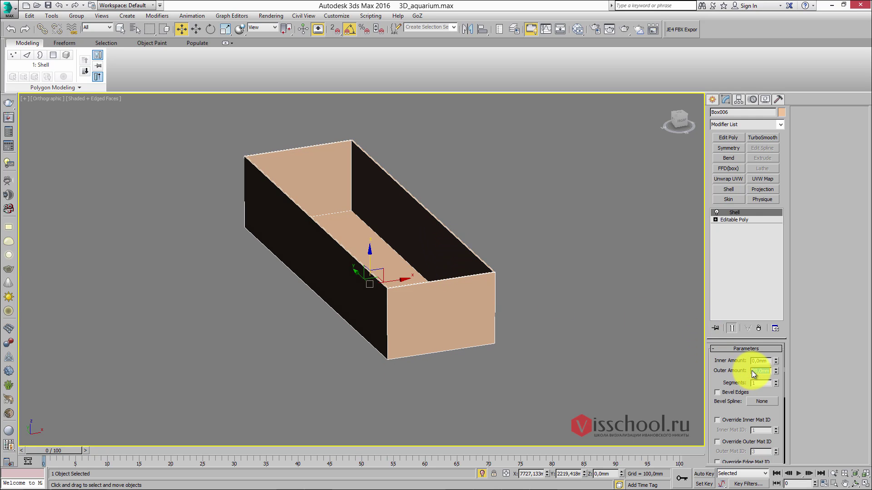
key(Return)
alt+middle_drag(432, 237, 443, 241)
key(alt+Tab)
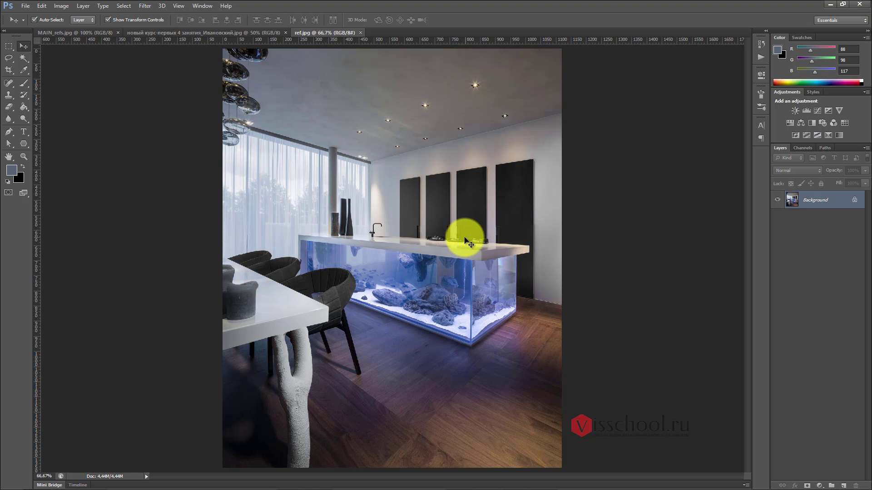
- Zoom into and pan around the glass corner in ref.jpg, zoom back out, and return to 3ds Max
click(469, 334)
click(472, 336)
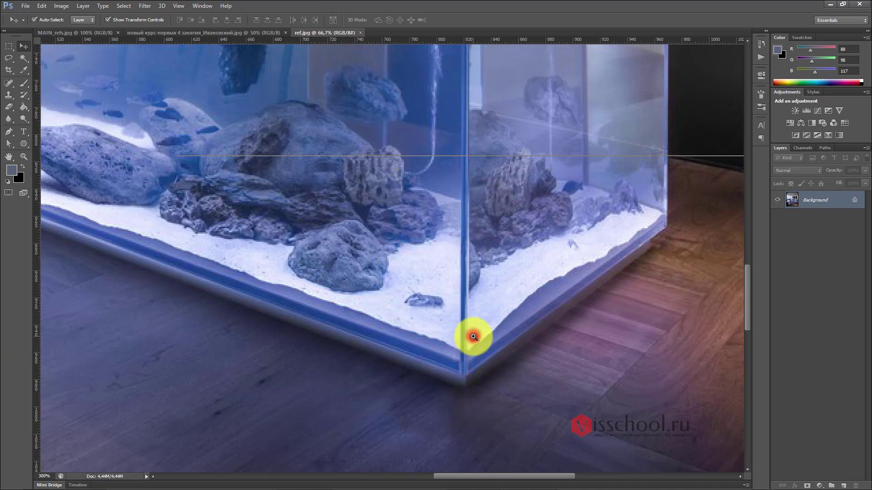
click(461, 318)
drag(231, 181, 363, 253)
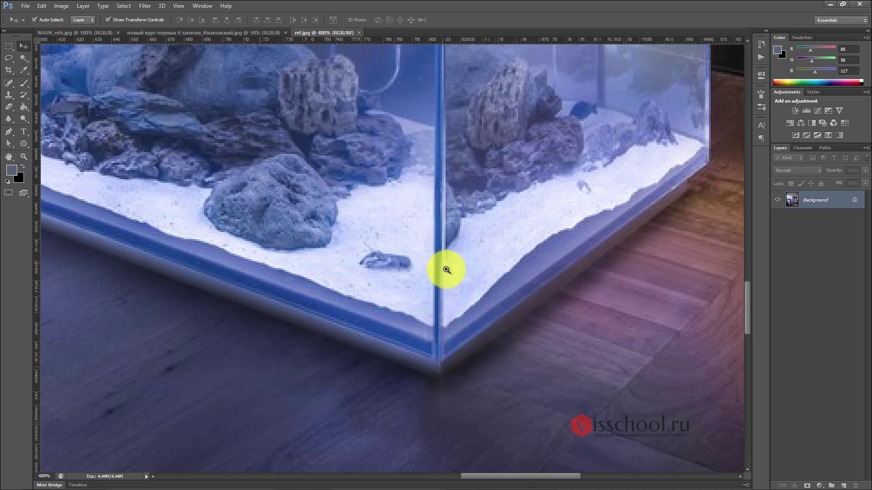
alt+click(439, 245)
alt+click(439, 245)
alt+click(439, 247)
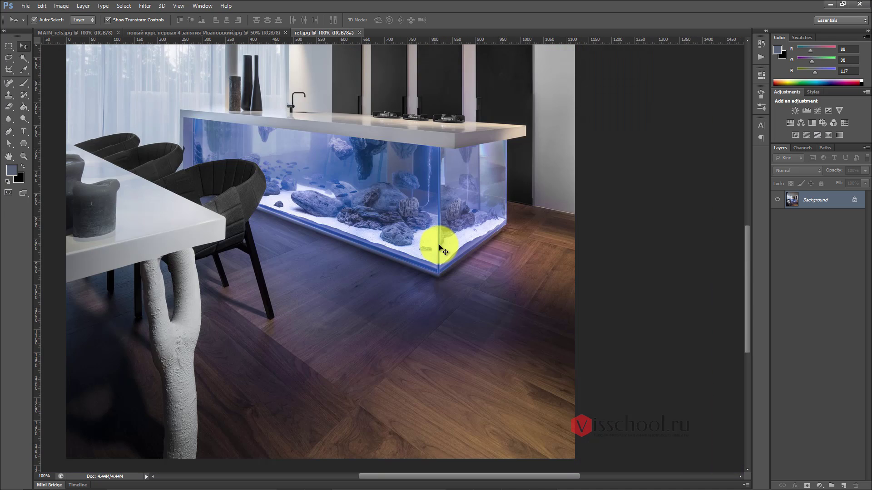
key(alt+Tab)
alt+middle_drag(438, 252, 444, 284)
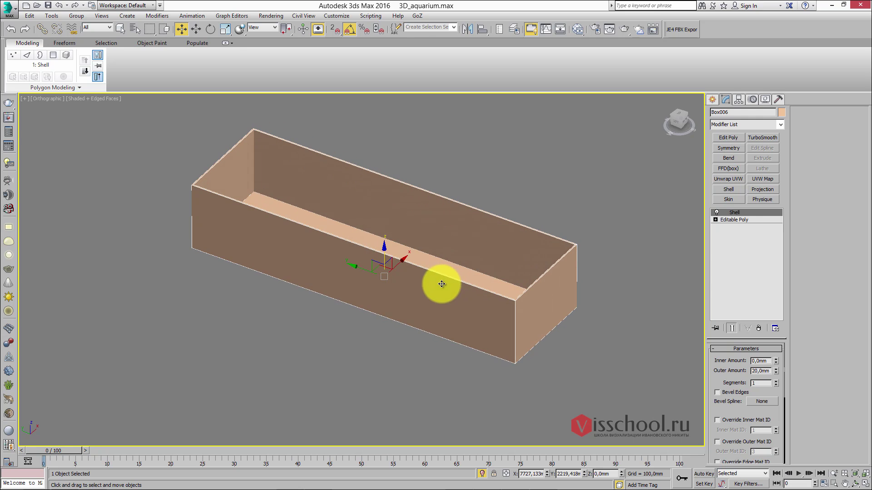
- Add an Edit Poly modifier above Shell and select the inner bottom vertices in Front wireframe view
click(728, 137)
key(f)
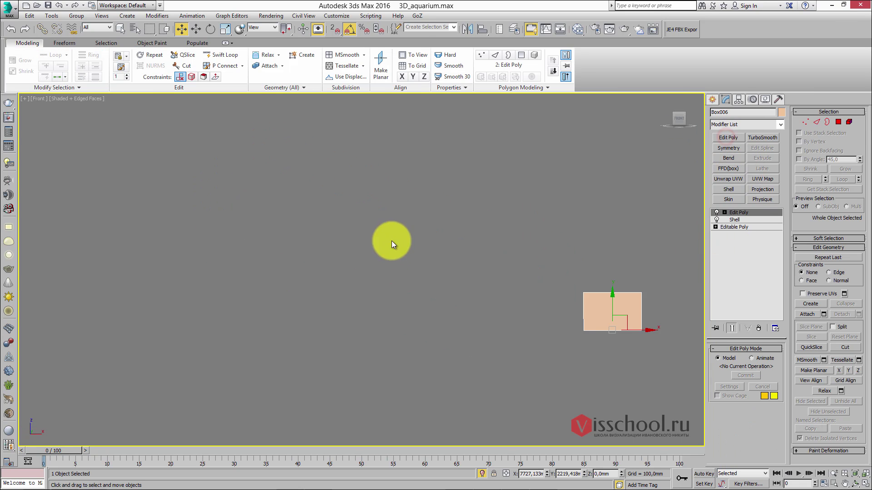
key(z)
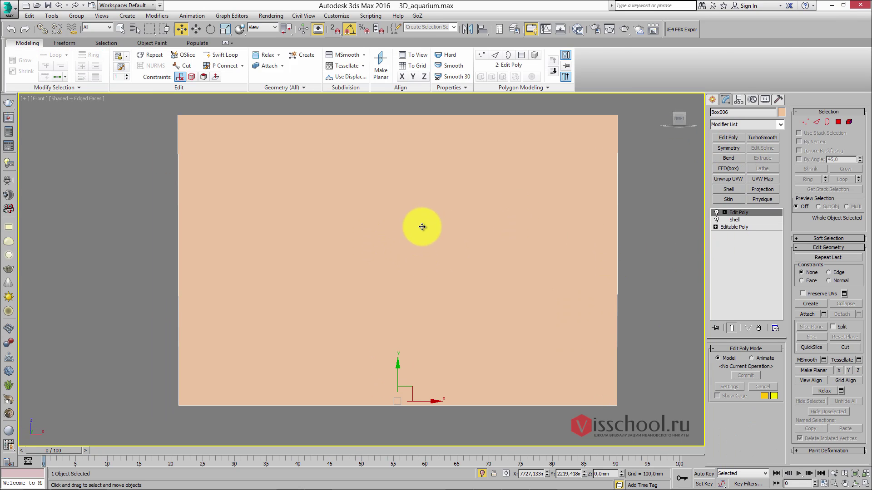
key(1)
key(F3)
middle_drag(352, 222, 353, 201)
drag(94, 330, 641, 377)
- Move the inner floor vertices up along Y to about 35mm, thickening the bottom glass
drag(404, 352, 403, 340)
middle_drag(391, 315, 436, 323)
scroll(442, 303, up, 1)
scroll(437, 265, down, 2)
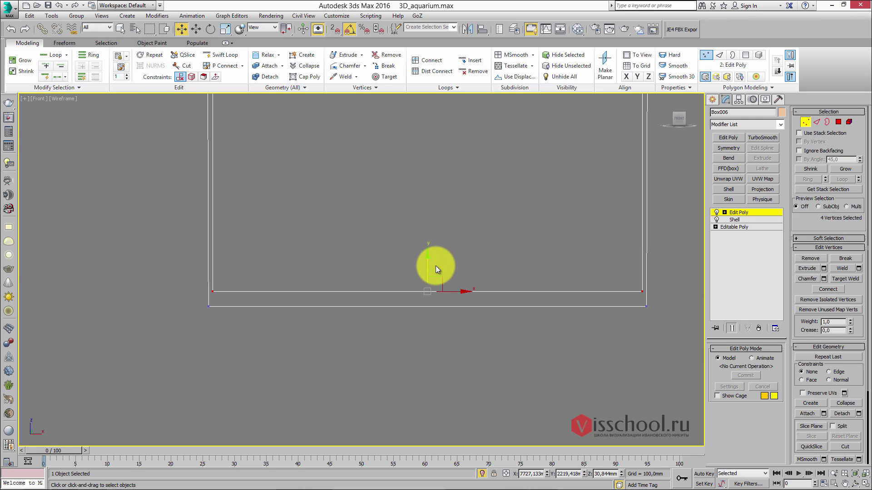
drag(428, 269, 427, 265)
middle_drag(428, 239, 413, 279)
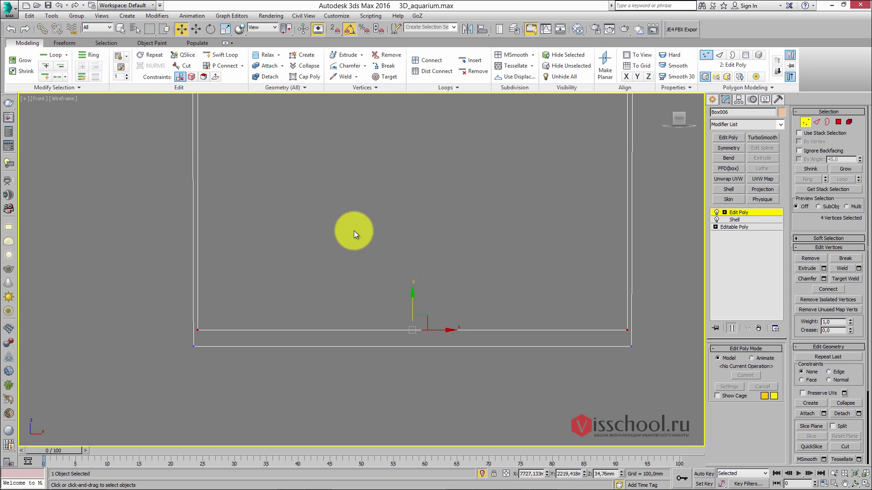
scroll(322, 241, down, 2)
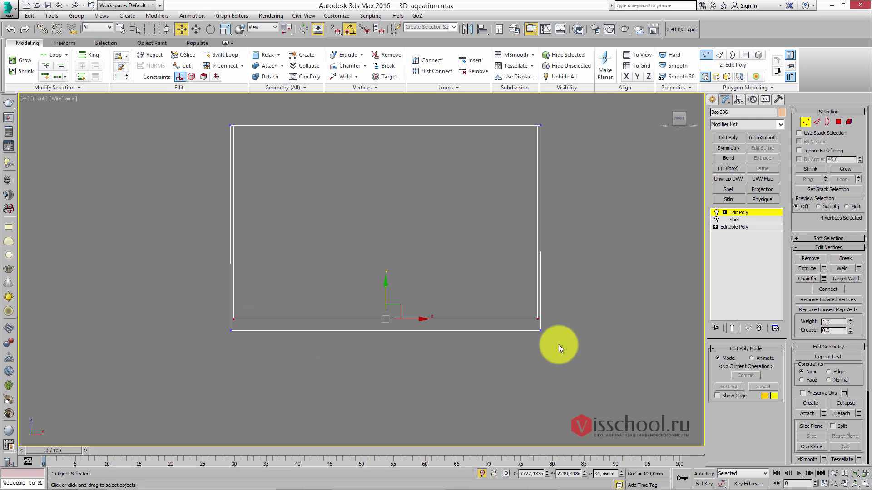
middle_drag(397, 257, 381, 257)
middle_drag(465, 250, 473, 231)
- Return to an angled shaded view and select the box's floor polygon
click(738, 213)
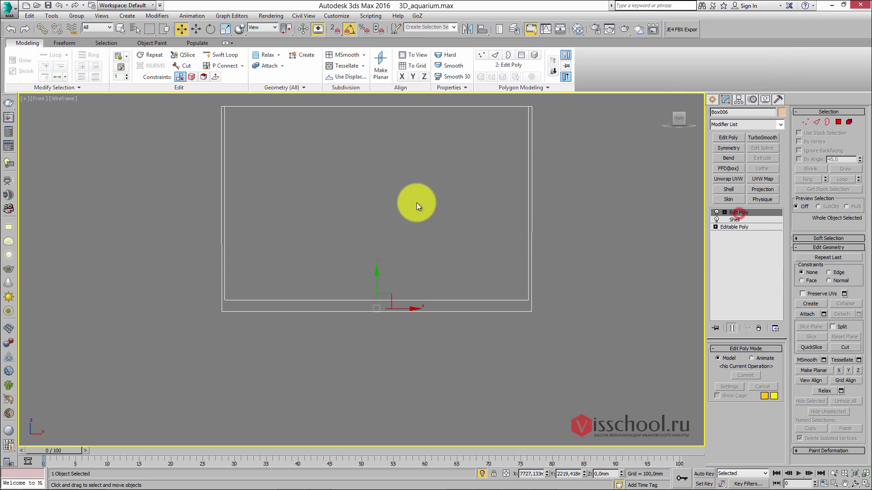
middle_drag(416, 203, 413, 212)
mouse_move(364, 261)
alt+middle_down()
mouse_move(389, 229)
mouse_move(360, 234)
mouse_move(370, 240)
mouse_move(353, 207)
mouse_move(356, 227)
alt+middle_up()
key(F3)
key(4)
click(360, 220)
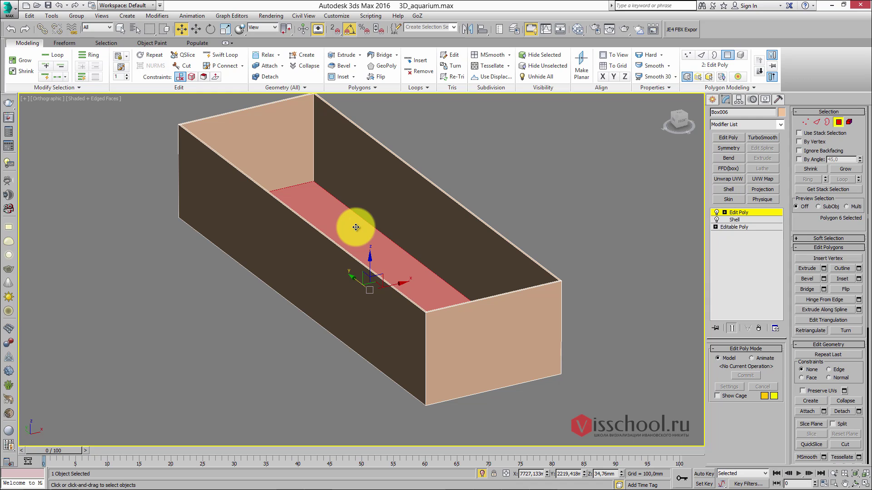
- Shift-drag the floor polygons and clone them to a separate object
mouse_move(360, 225)
alt+middle_down()
mouse_move(346, 226)
mouse_move(381, 229)
mouse_move(381, 247)
mouse_move(372, 235)
mouse_move(370, 245)
alt+middle_up()
shift+drag(369, 245, 356, 236)
click(409, 245)
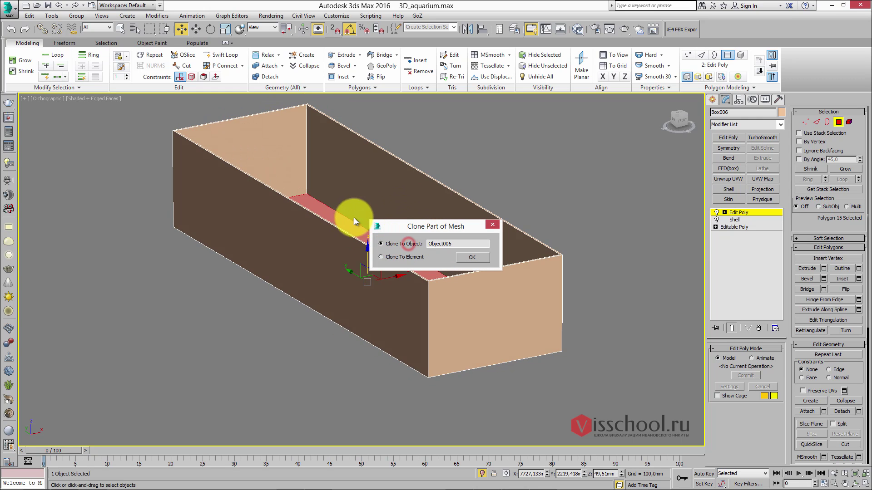
click(471, 258)
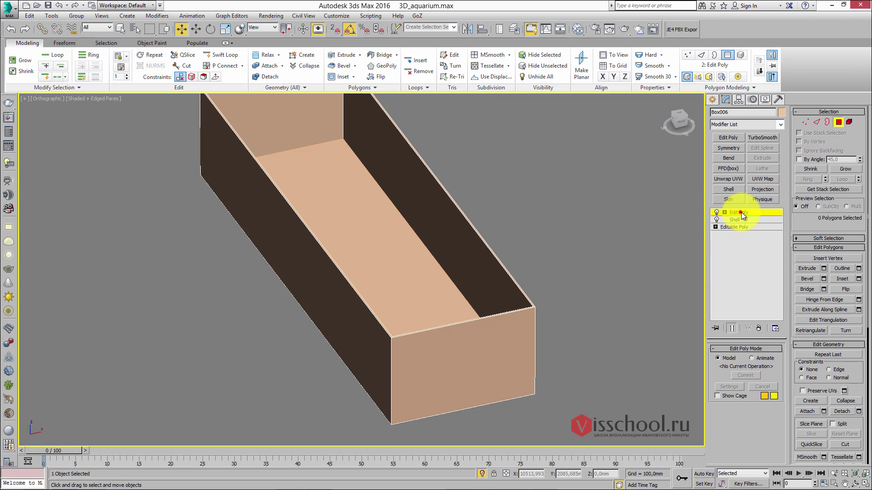
- Select the cloned plane Object006, isolate it, and switch to Edge level
click(739, 212)
click(552, 181)
click(370, 229)
key(alt+q)
mouse_move(399, 213)
alt+middle_down()
mouse_move(412, 210)
mouse_move(375, 214)
mouse_move(399, 219)
alt+middle_up()
key(2)
alt+middle_drag(380, 345, 396, 239)
- Connect the two long edges with 50 segments
click(859, 164)
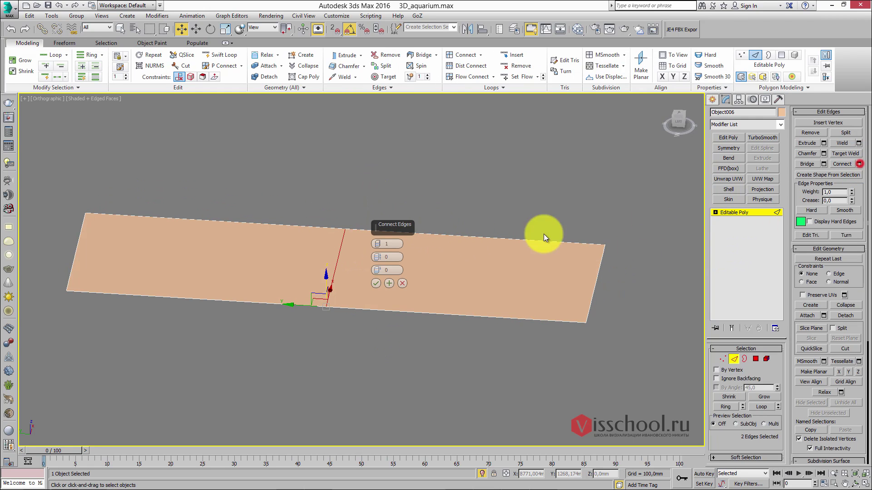
drag(376, 241, 376, 242)
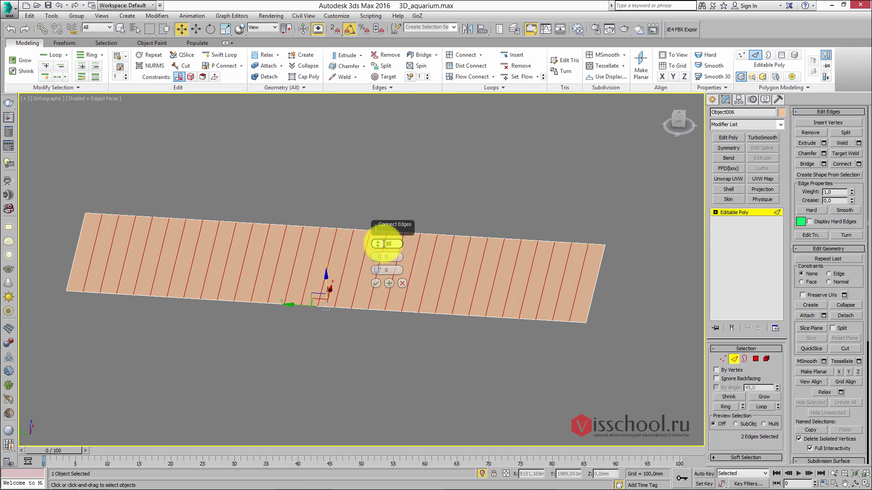
text(50)
key(Return)
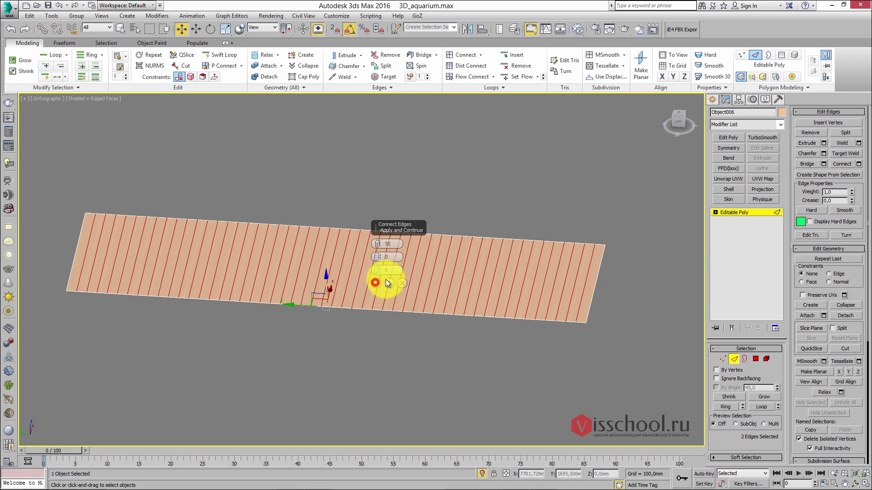
click(374, 282)
alt+middle_drag(372, 283, 393, 292)
- Select the edge ring, connect it with 20 segments, and return to object level
key(alt+r)
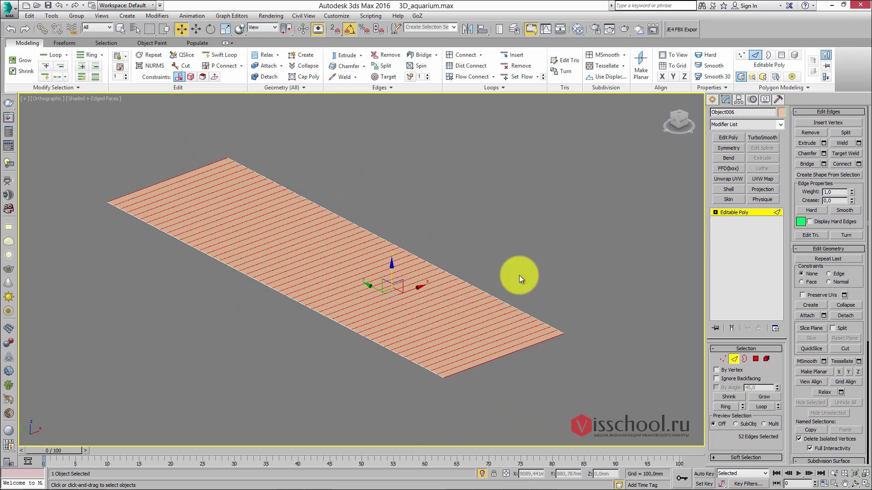
click(858, 164)
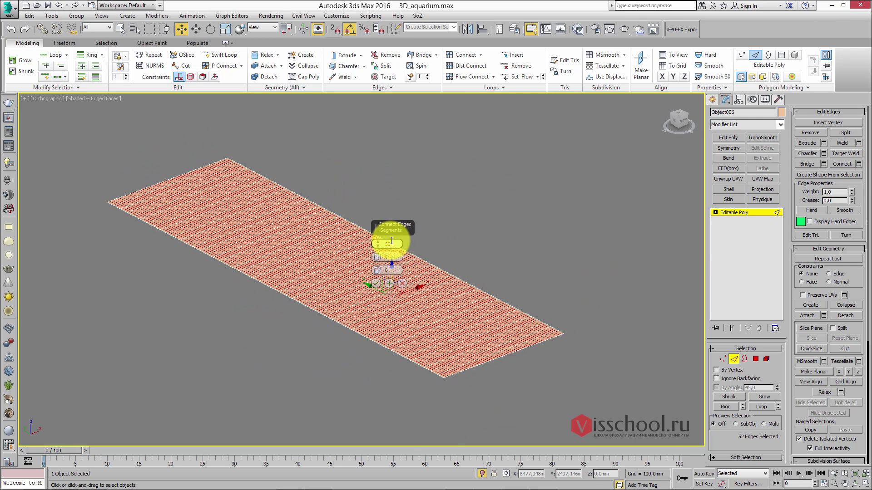
drag(364, 239, 360, 233)
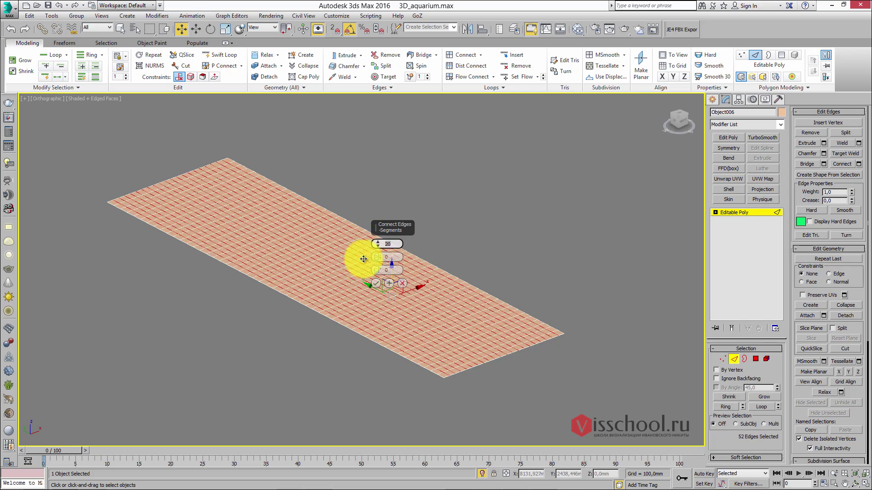
click(374, 284)
alt+middle_drag(362, 276, 358, 230)
scroll(361, 230, up, 3)
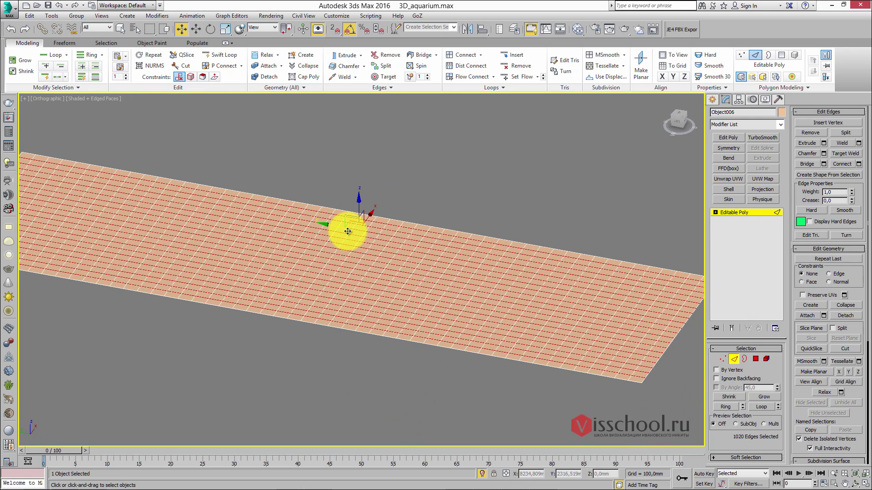
mouse_move(357, 231)
alt+middle_down()
mouse_move(376, 233)
mouse_move(352, 239)
mouse_move(375, 228)
mouse_move(369, 220)
alt+middle_up()
scroll(352, 236, down, 2)
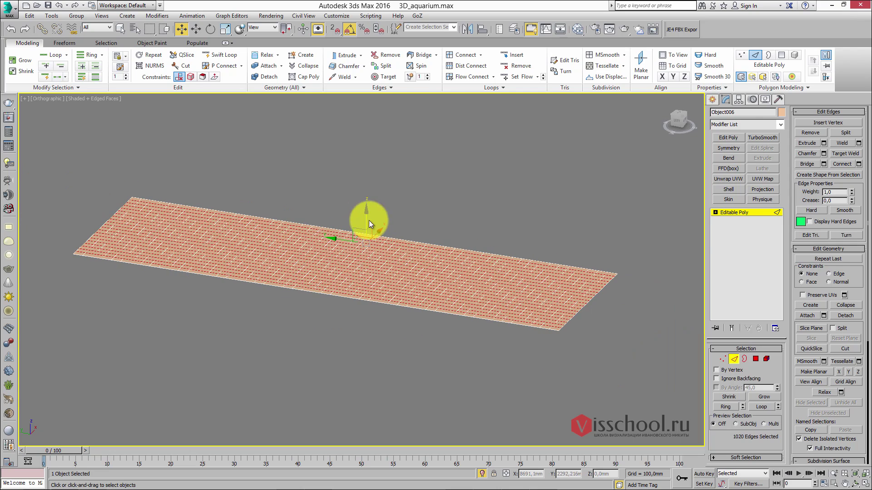
alt+middle_drag(470, 238, 422, 214)
click(732, 212)
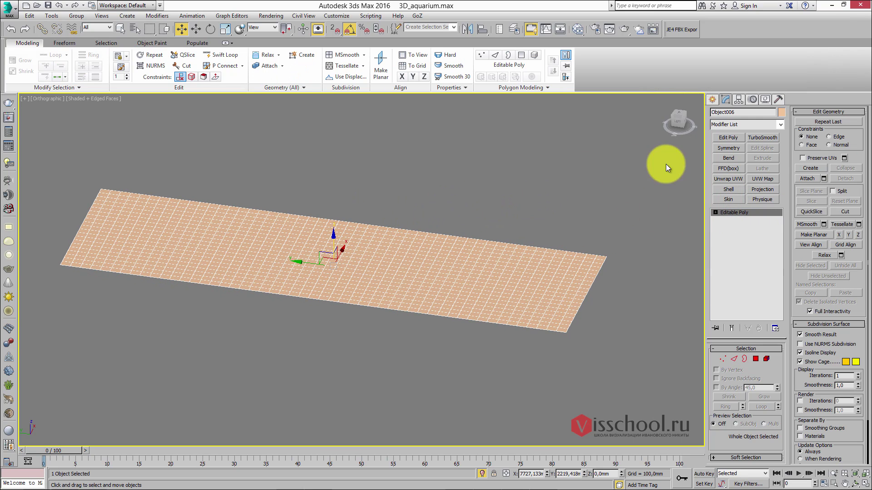
- Add a Noise modifier to the plane with Z strength 68,62mm
click(783, 121)
drag(783, 145, 774, 254)
click(736, 271)
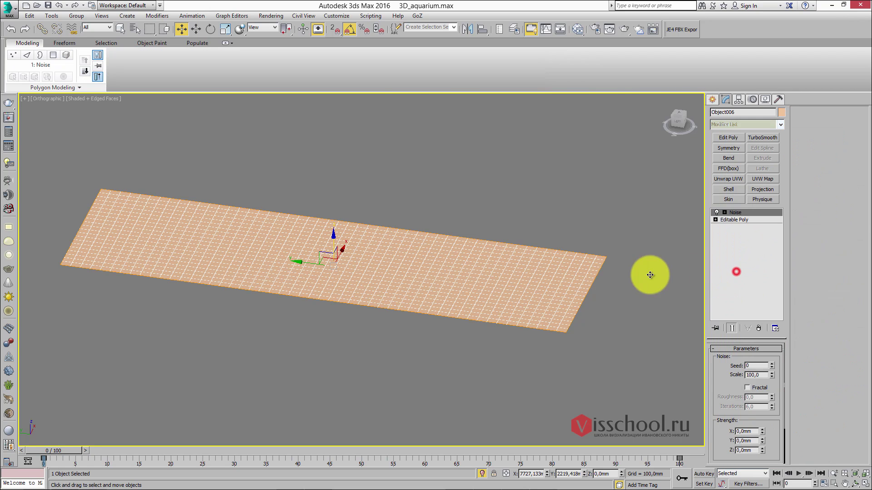
scroll(727, 385, down, 2)
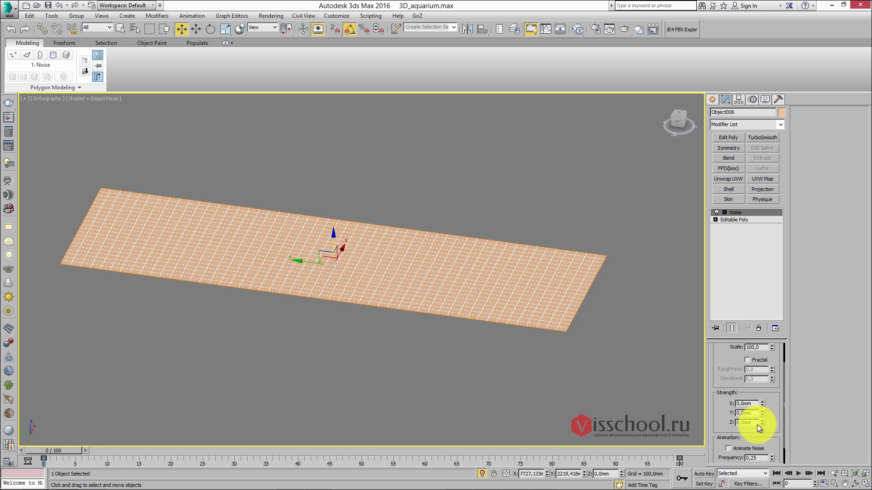
mouse_move(763, 398)
mouse_down()
mouse_move(771, 70)
mouse_move(801, 256)
mouse_move(16, 331)
mouse_up()
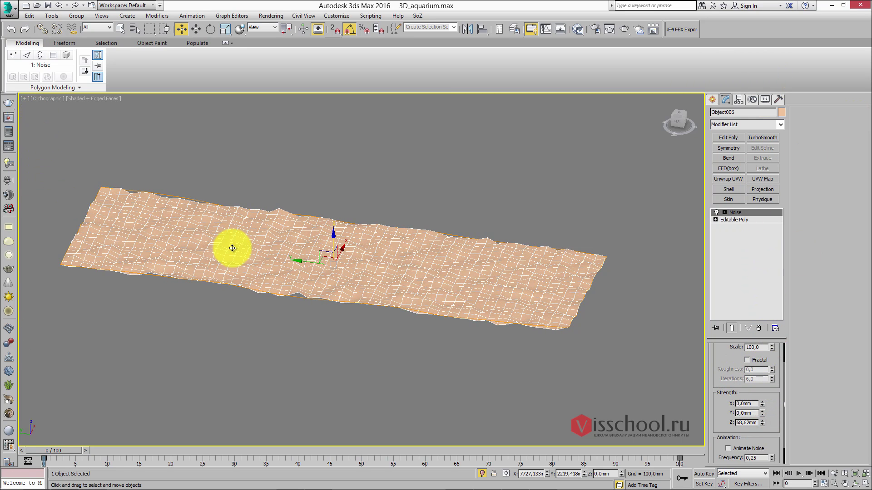
alt+middle_drag(232, 247, 292, 239)
scroll(313, 252, up, 5)
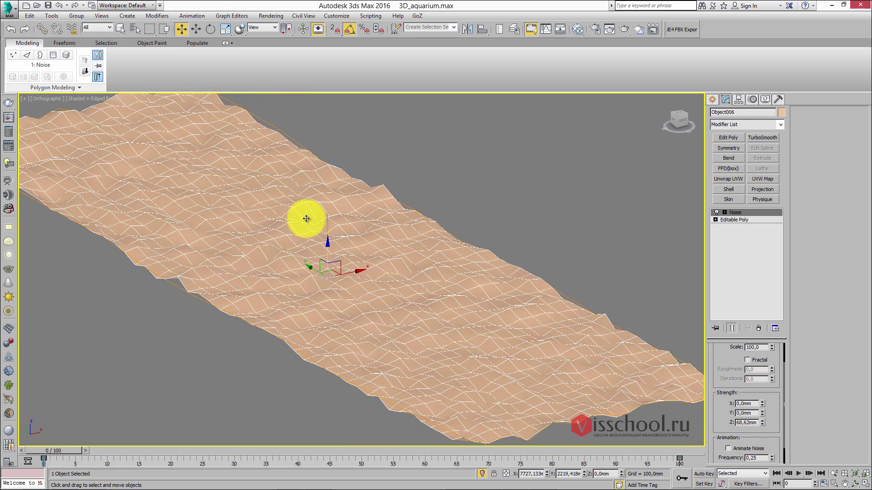
scroll(328, 214, down, 6)
- End Isolate Selection to show the whole aquarium scene again
click(482, 474)
key(alt+q)
alt+middle_drag(408, 301, 418, 227)
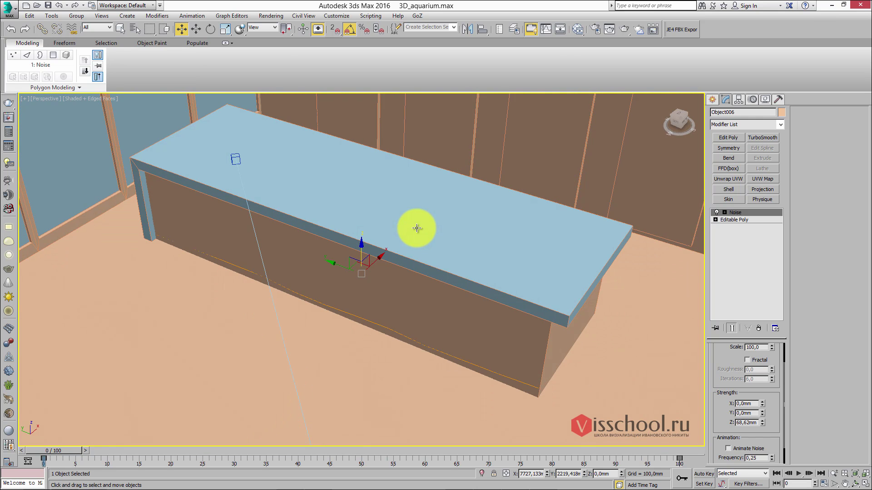
- Select the counter box and open the Slate Material Editor with M
click(406, 279)
alt+middle_drag(405, 278, 423, 224)
key(m)
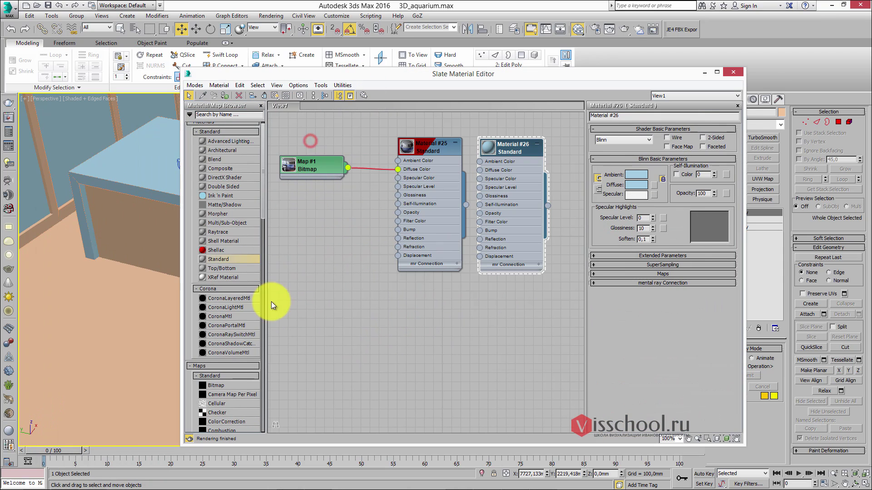
drag(264, 206, 260, 393)
drag(220, 330, 225, 313)
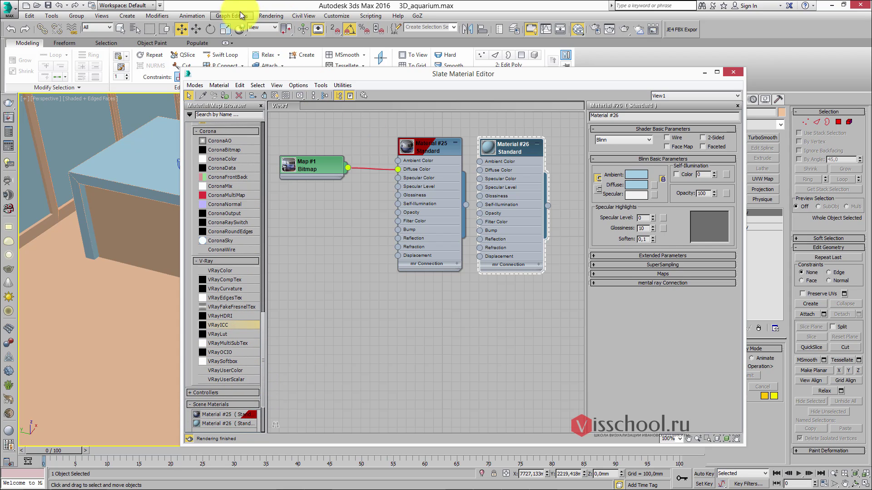
- Open the Render Setup dialog from the Rendering menu
click(346, 19)
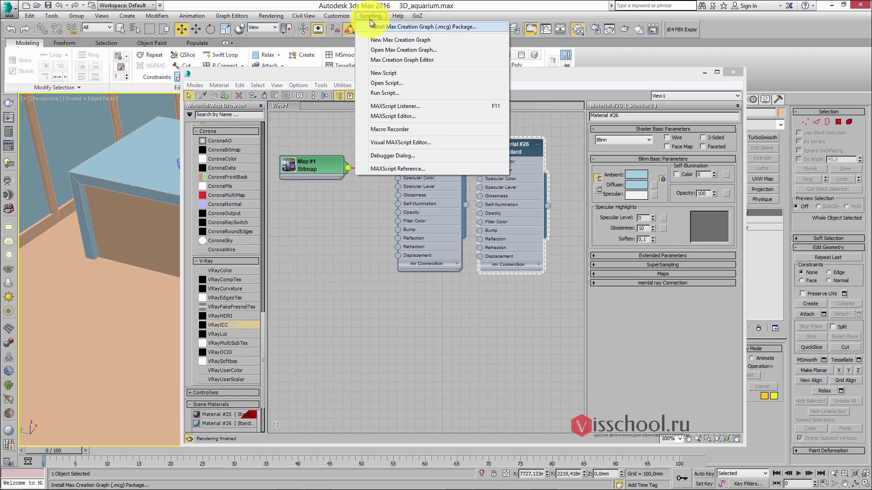
click(350, 19)
click(271, 16)
click(271, 16)
click(271, 16)
- Choose V-Ray Adv 3.20.02 as the renderer in Render Setup, then close it
click(282, 57)
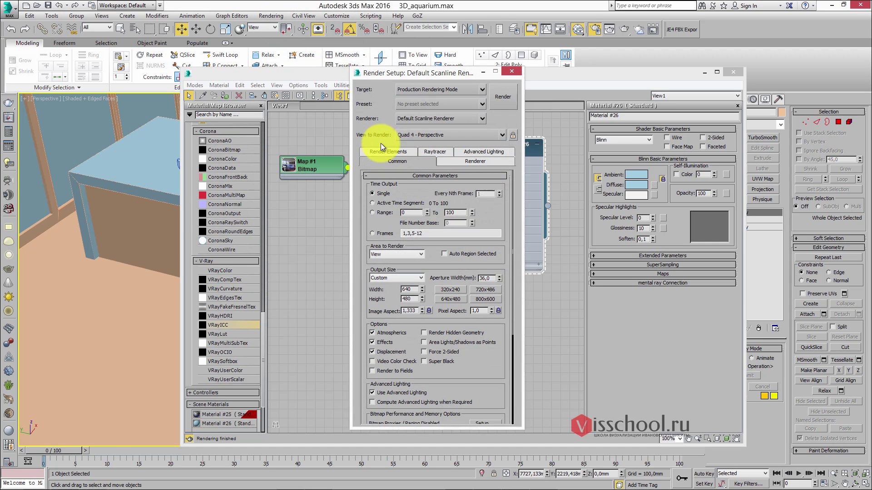
drag(411, 74, 408, 69)
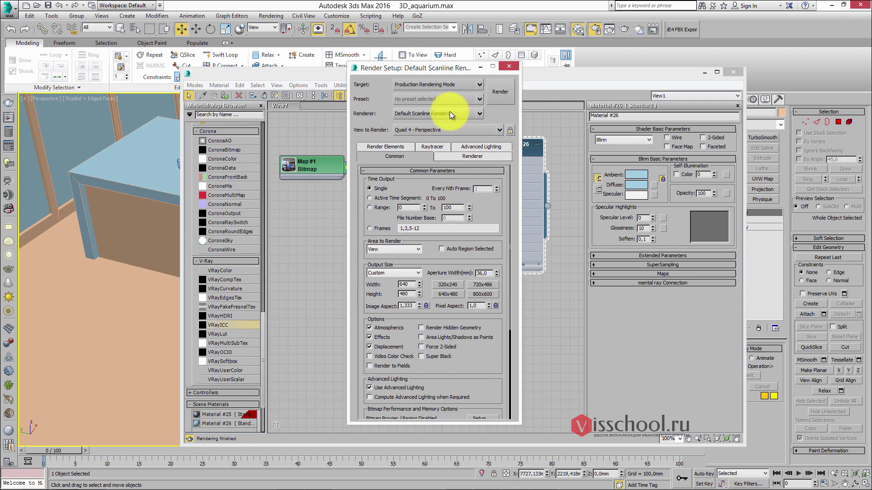
click(480, 113)
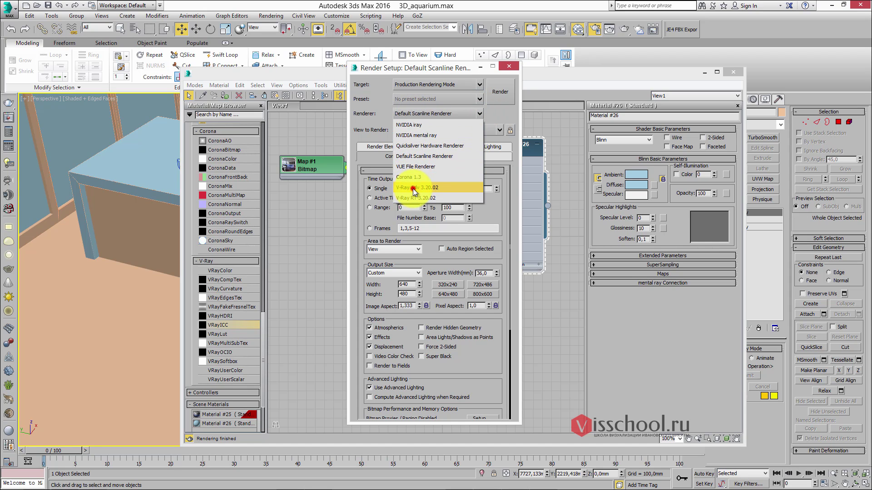
click(413, 188)
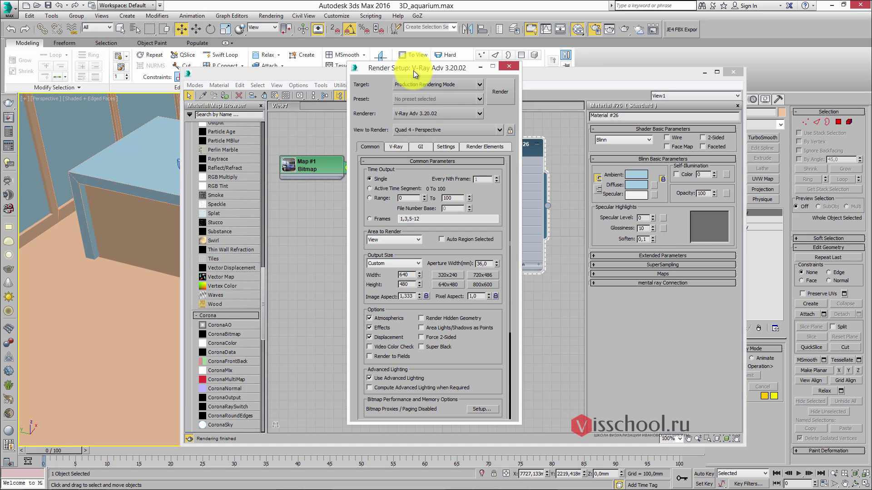
drag(419, 73, 374, 112)
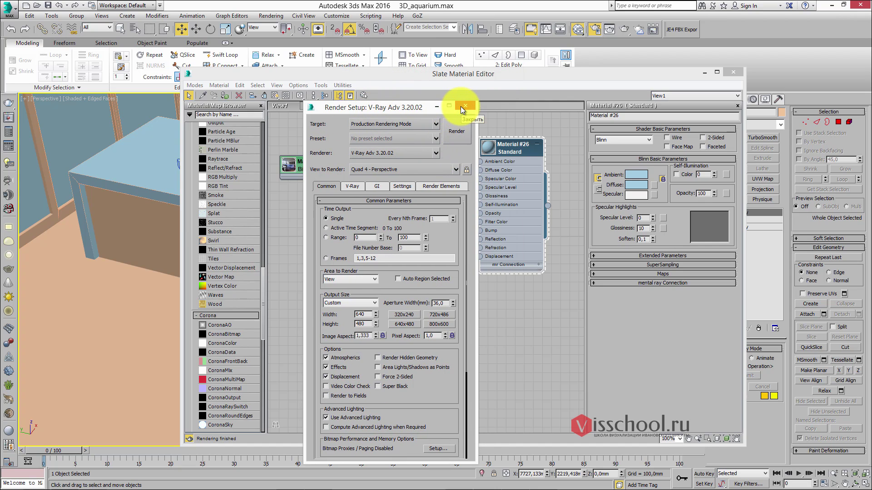
drag(416, 108, 402, 109)
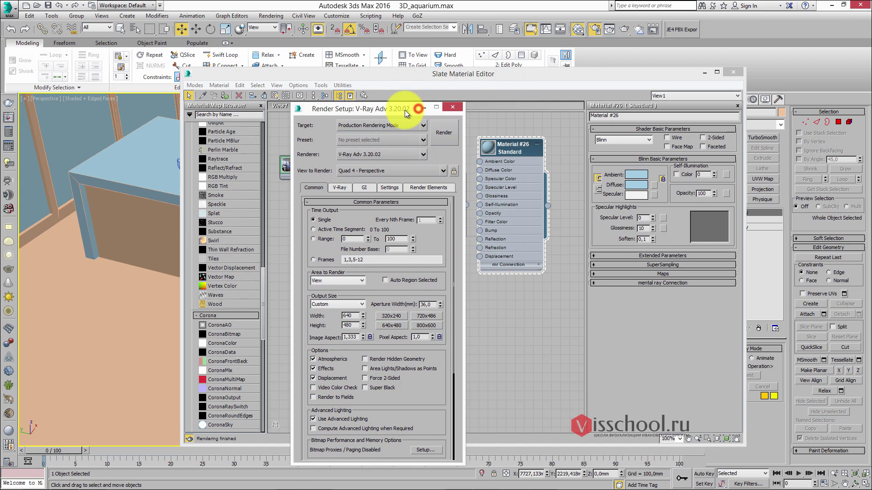
click(454, 108)
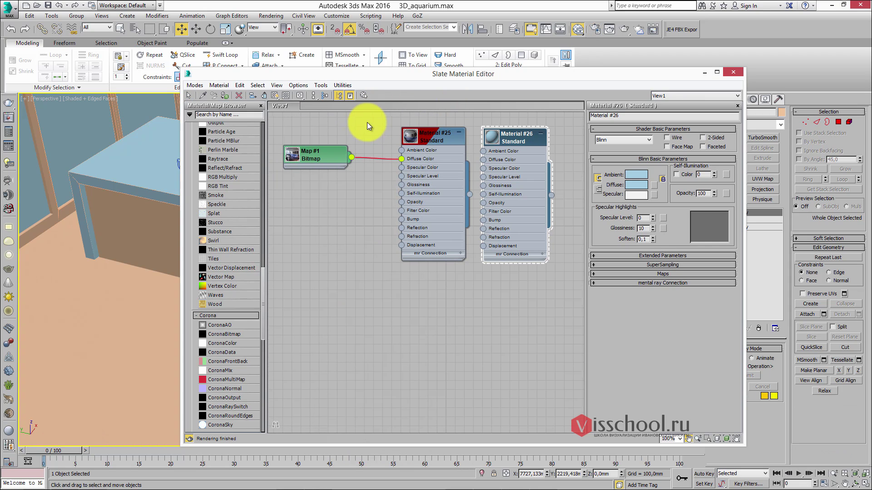
- Place a new VRayMtl node, Material #27, on the Slate canvas and arrange the nodes
drag(264, 279, 263, 284)
scroll(246, 331, down, 2)
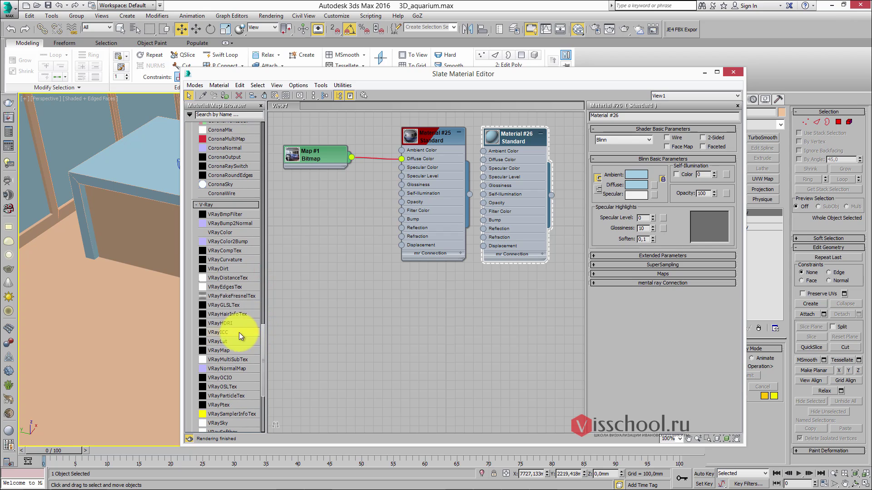
scroll(249, 277, up, 15)
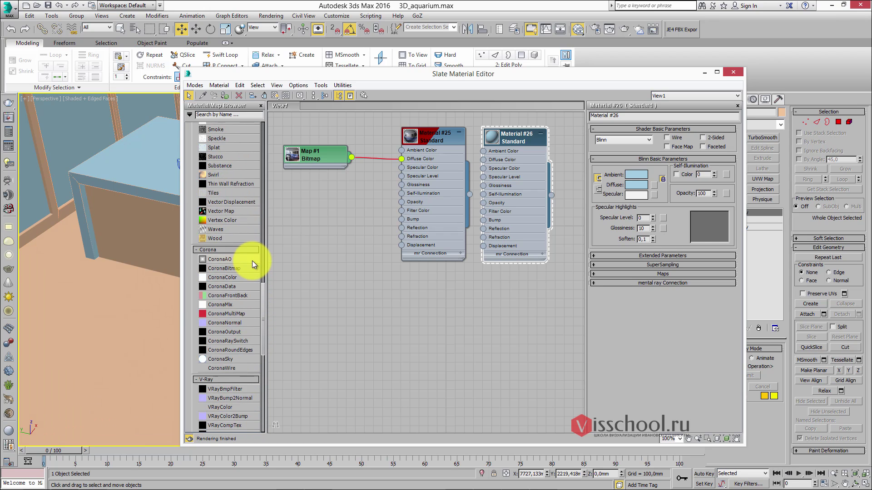
scroll(252, 257, up, 20)
drag(219, 227, 346, 232)
scroll(381, 208, up, 2)
drag(382, 208, 377, 170)
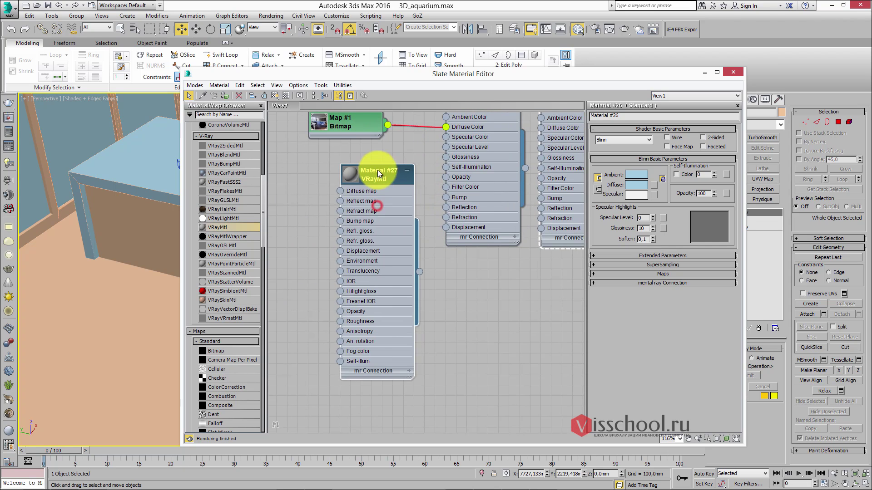
middle_drag(377, 170, 425, 184)
drag(425, 185, 379, 183)
scroll(421, 180, up, 1)
middle_drag(421, 181, 411, 159)
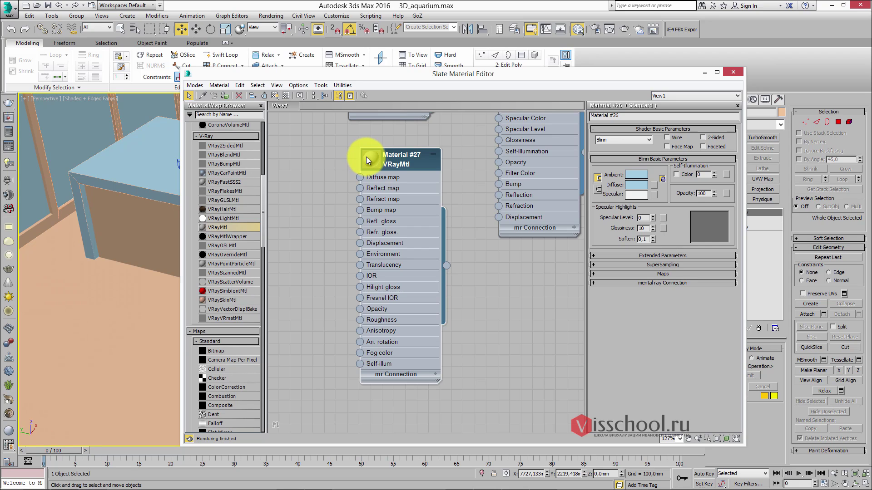
middle_drag(426, 156, 411, 167)
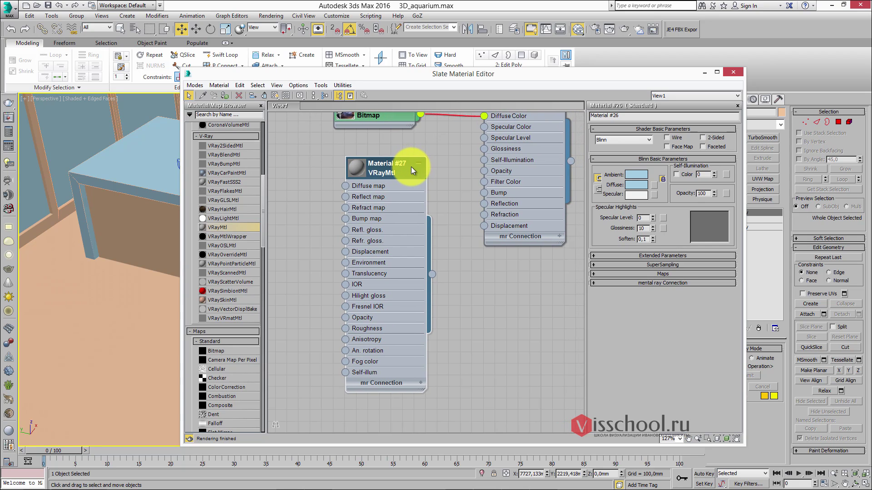
scroll(391, 165, down, 2)
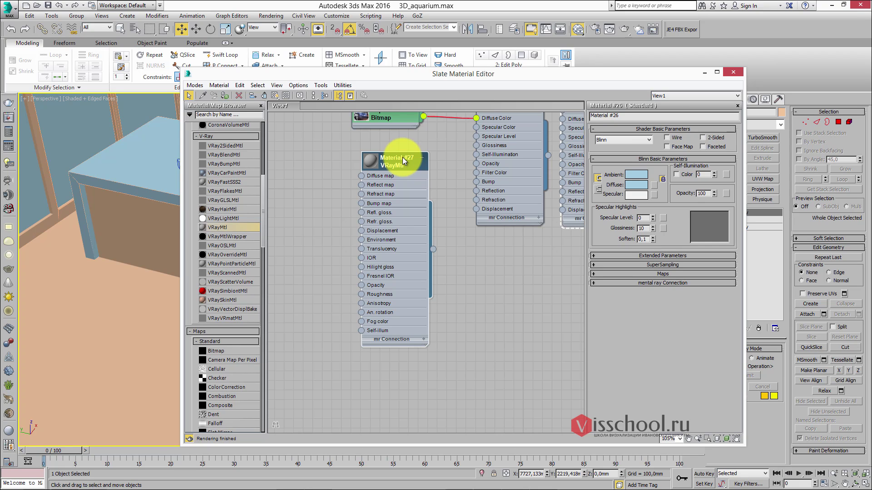
middle_drag(403, 160, 391, 153)
- Set Material #27's Refract color to RGB 215 and assign it to the aquarium glass
double_click(383, 162)
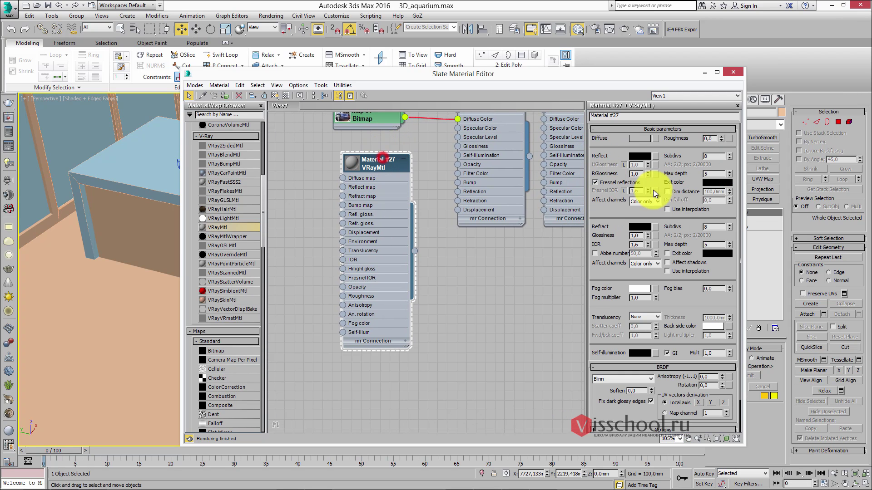
click(644, 225)
drag(263, 106, 265, 118)
click(344, 134)
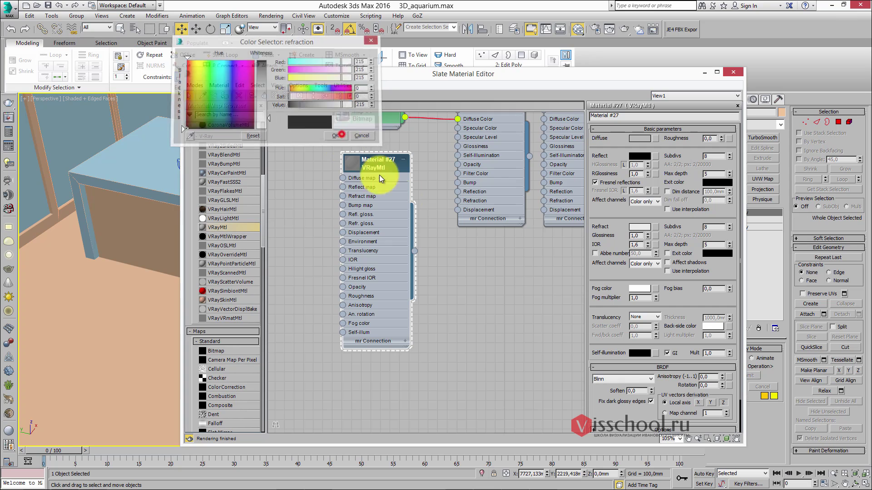
drag(414, 250, 177, 197)
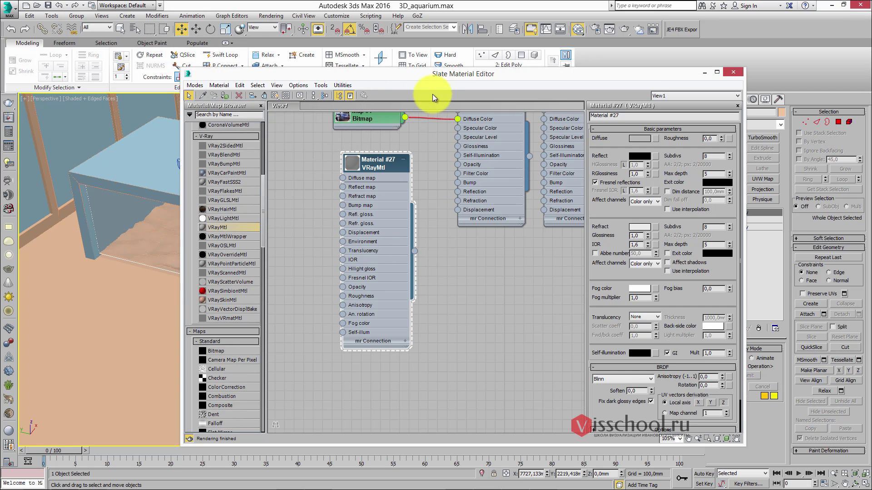
drag(445, 73, 374, 92)
- Close the material editor, then select and isolate the sand object Object006
click(655, 94)
scroll(386, 195, up, 5)
scroll(387, 205, up, 2)
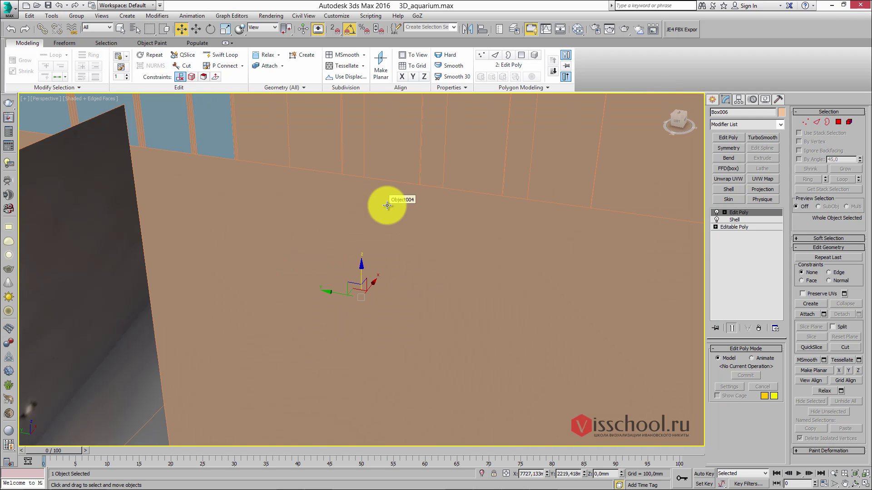
scroll(387, 205, down, 6)
scroll(385, 243, up, 4)
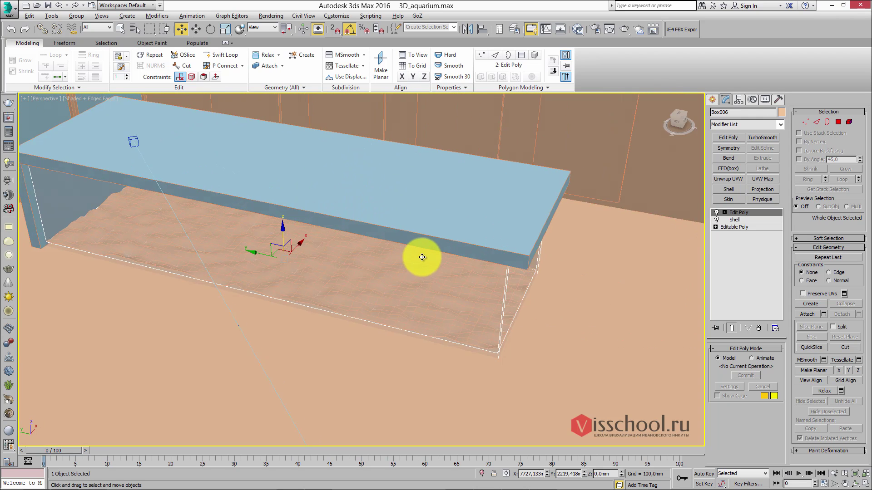
scroll(422, 257, up, 6)
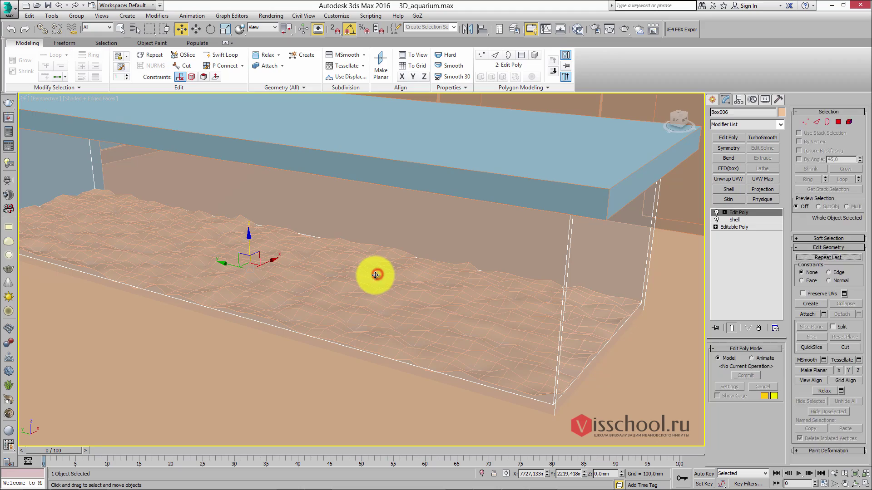
click(376, 274)
scroll(341, 261, up, 3)
key(alt+q)
scroll(356, 253, up, 5)
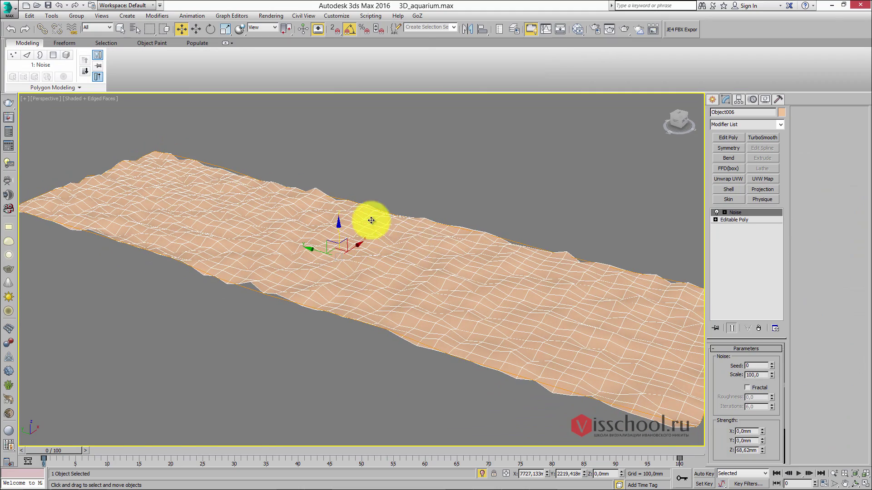
scroll(393, 228, up, 1)
scroll(405, 230, up, 1)
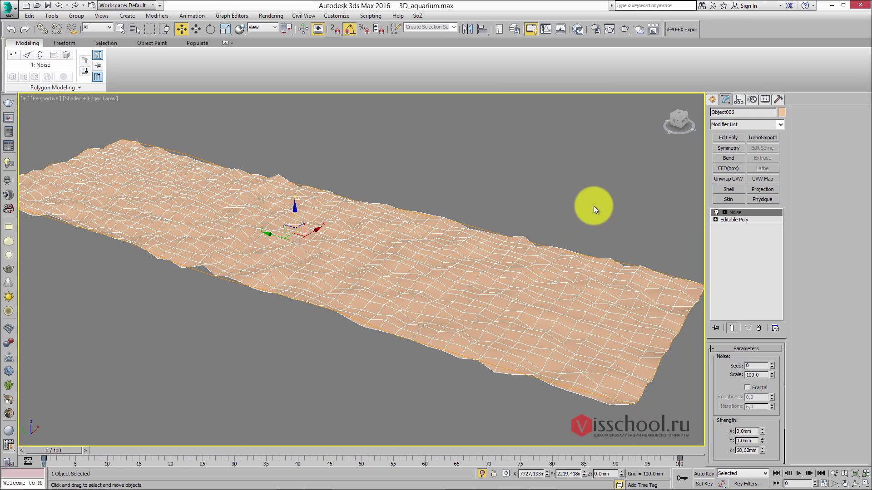
- Add an Edit Poly modifier above Noise and enter Polygon mode with nothing selected
click(729, 137)
middle_drag(522, 181, 513, 175)
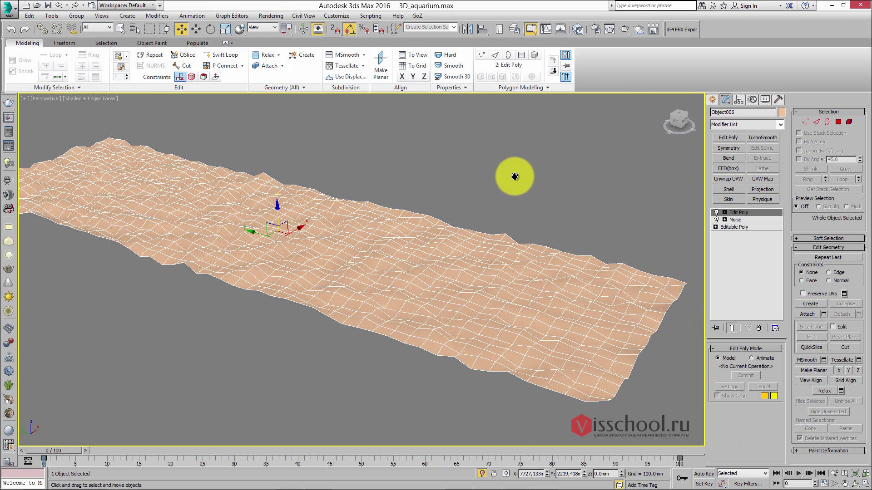
click(843, 123)
click(459, 170)
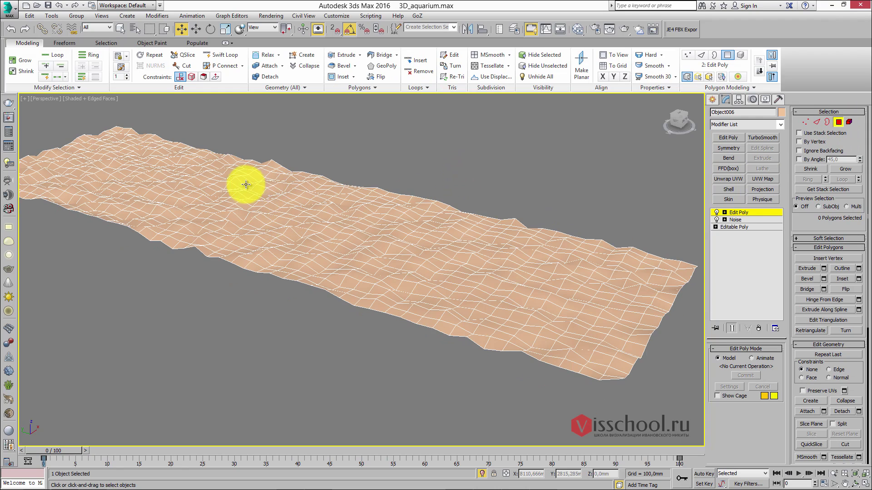
alt+middle_drag(246, 183, 301, 206)
scroll(844, 240, down, 10)
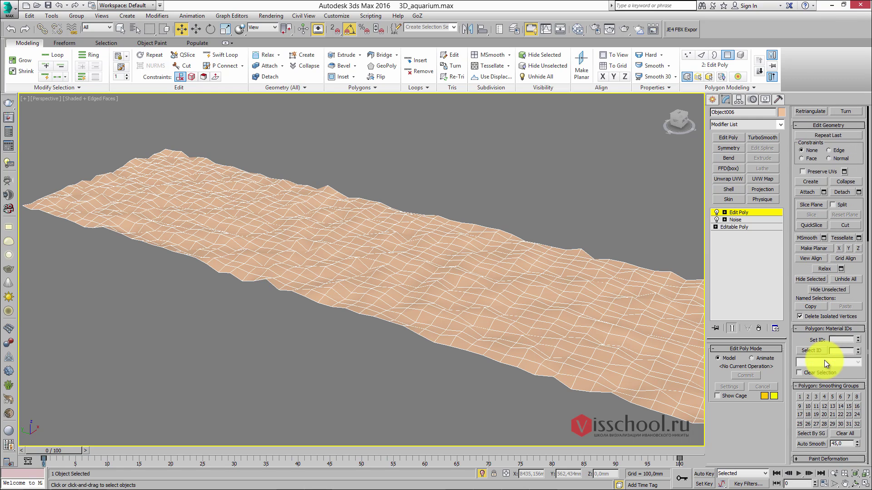
- Enable Paint Deformation Push/Pull with brush size 300 mm and value 50 mm
click(824, 457)
scroll(804, 356, down, 5)
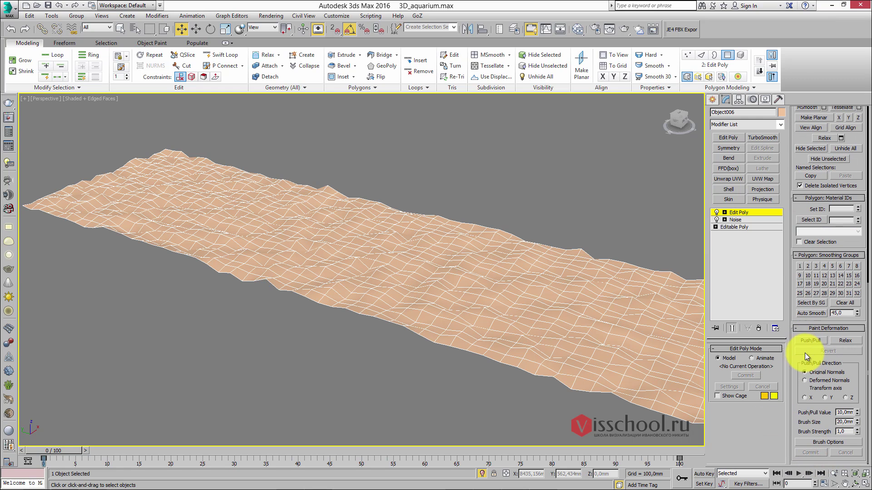
alt+middle_drag(498, 247, 689, 288)
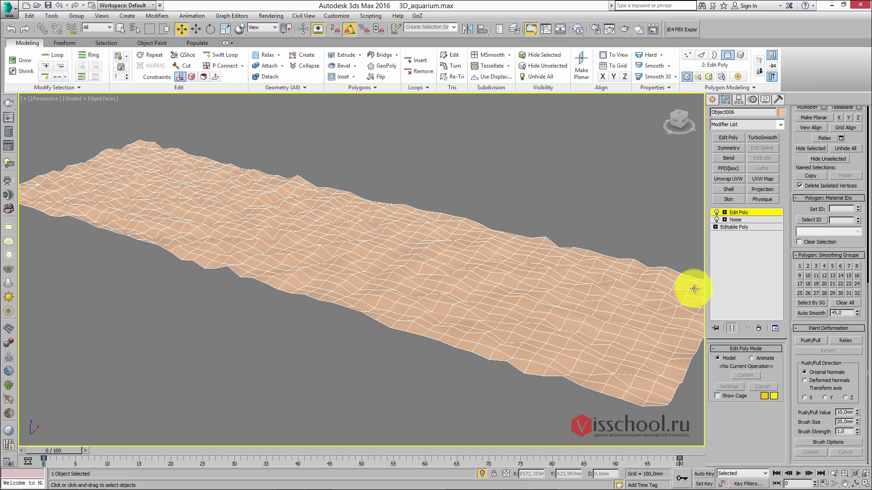
click(815, 340)
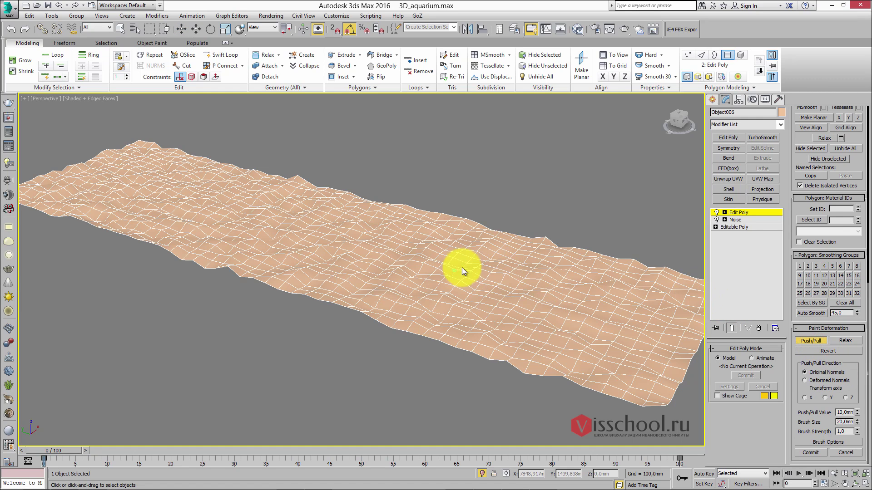
click(844, 421)
text(300)
key(Return)
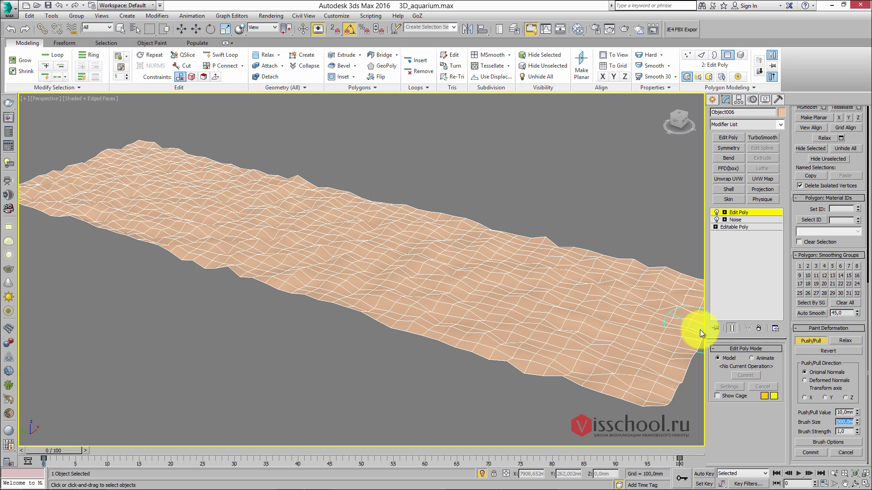
click(843, 413)
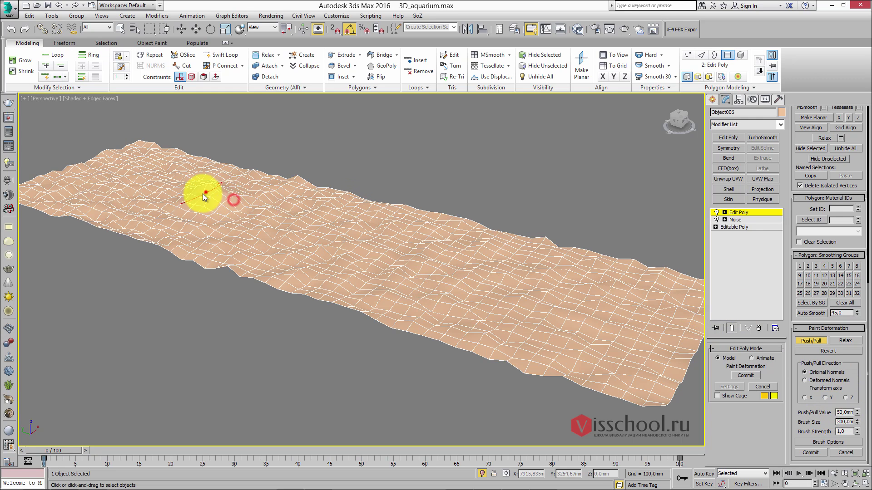
- Paint raised ridges and mounds across the sand surface
drag(182, 184, 99, 187)
mouse_move(163, 176)
mouse_down()
mouse_move(264, 202)
mouse_move(315, 228)
mouse_move(333, 221)
mouse_move(401, 231)
mouse_move(612, 289)
mouse_up()
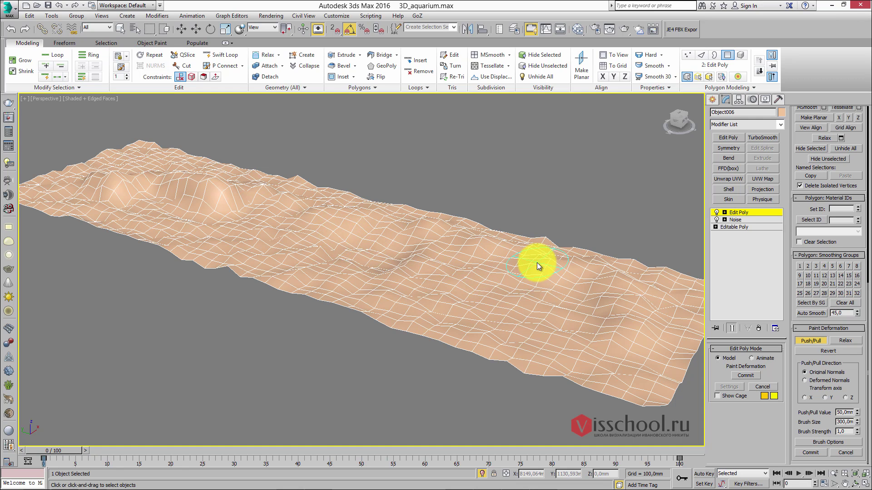
drag(317, 230, 326, 246)
mouse_move(397, 274)
mouse_down()
mouse_move(456, 307)
mouse_move(548, 332)
mouse_move(473, 298)
mouse_move(603, 334)
mouse_move(573, 337)
mouse_move(616, 349)
mouse_move(636, 346)
mouse_up()
mouse_move(305, 251)
mouse_down()
mouse_move(250, 247)
mouse_move(306, 267)
mouse_move(356, 223)
mouse_up()
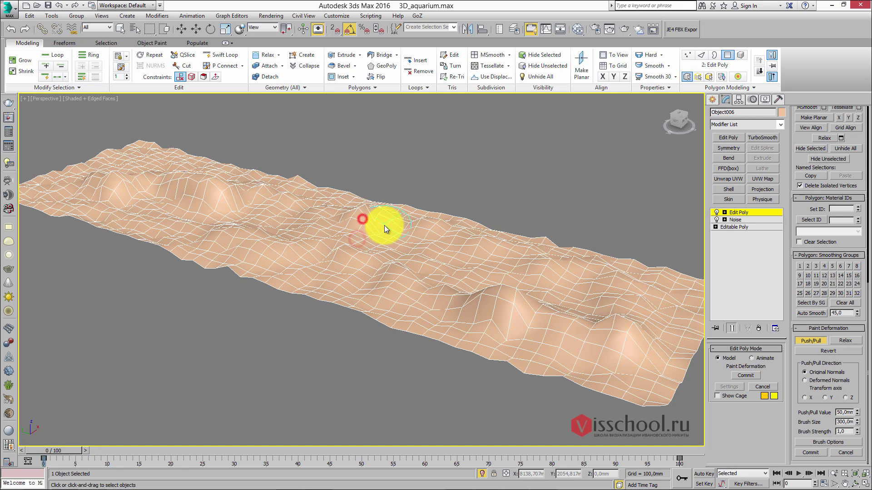
drag(457, 242, 464, 242)
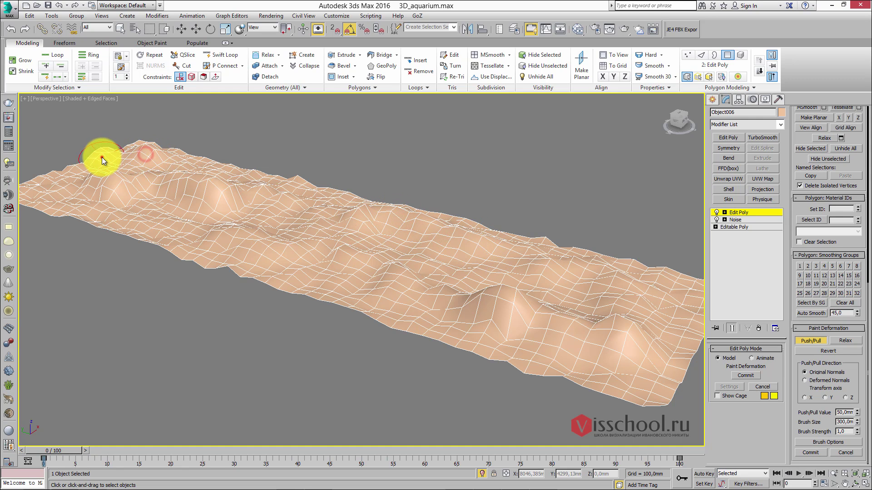
mouse_move(260, 211)
alt+middle_down()
mouse_move(355, 215)
mouse_move(355, 199)
mouse_move(336, 200)
alt+middle_up()
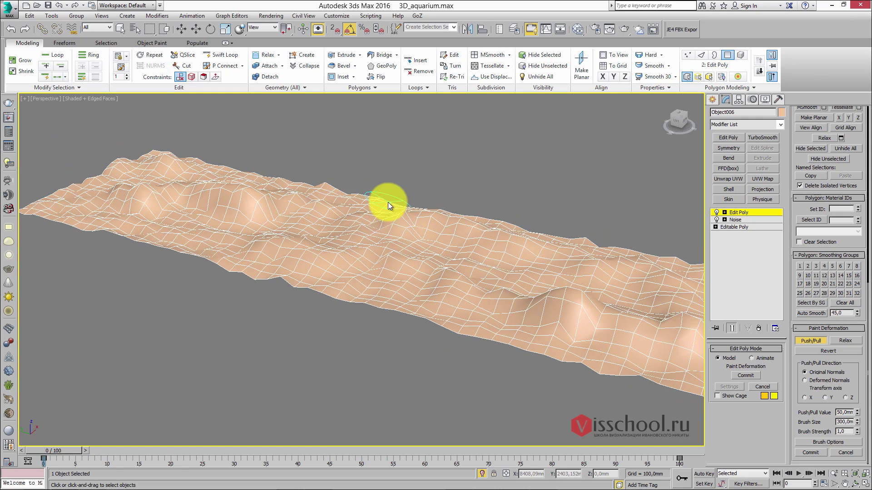
drag(247, 191, 248, 191)
scroll(410, 217, down, 5)
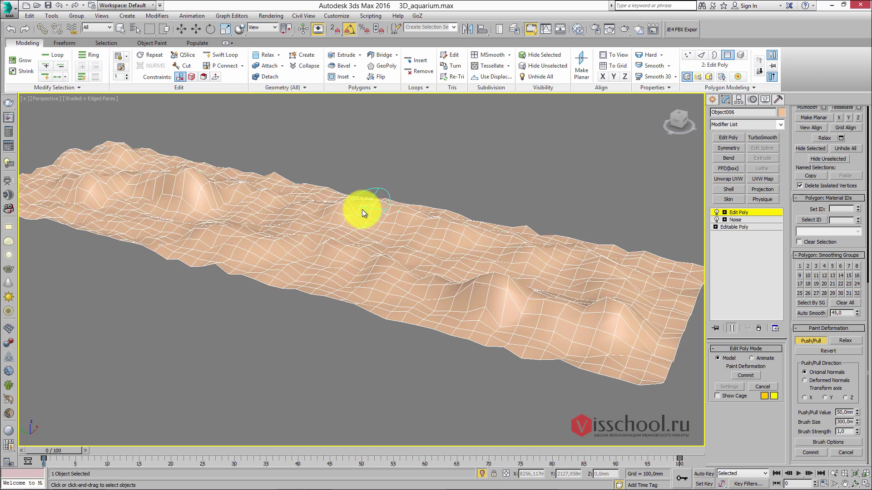
scroll(378, 216, up, 3)
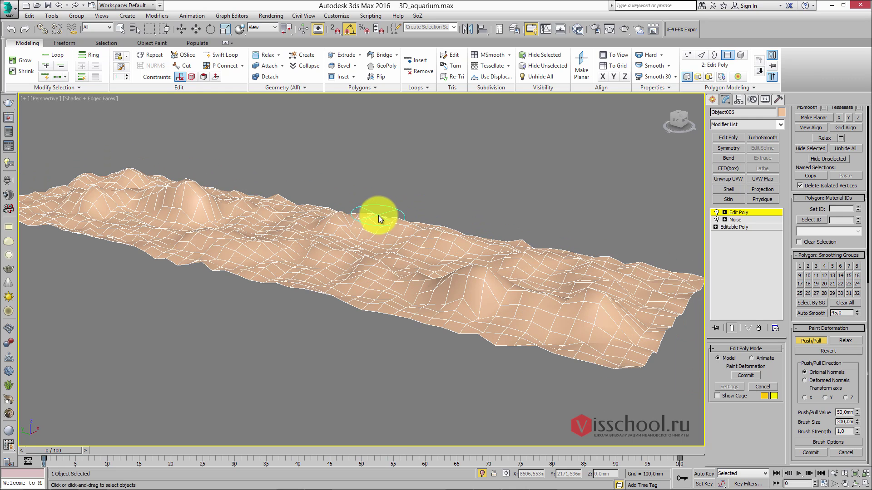
- Add TurboSmooth, hide edged faces, end isolation, and switch to the PhysCamera001 view
click(717, 211)
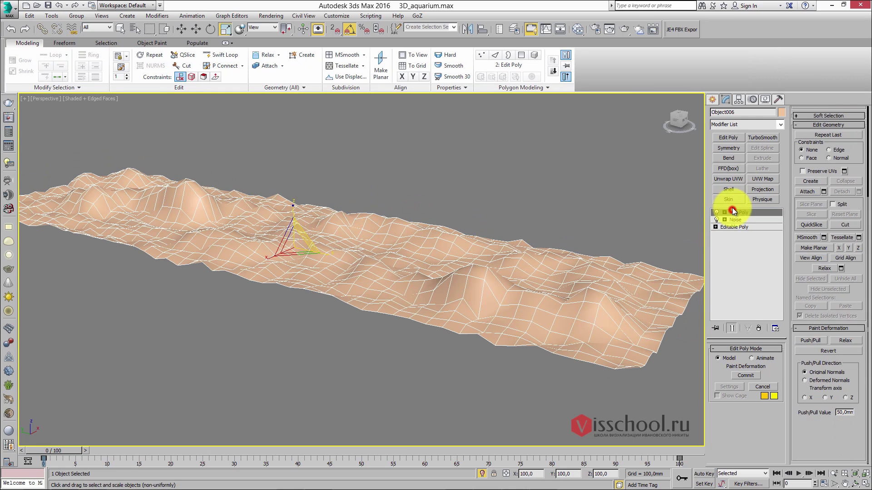
click(762, 138)
key(F4)
mouse_move(422, 200)
alt+middle_down()
mouse_move(380, 218)
mouse_move(404, 200)
alt+middle_up()
scroll(379, 223, up, 5)
scroll(380, 225, down, 5)
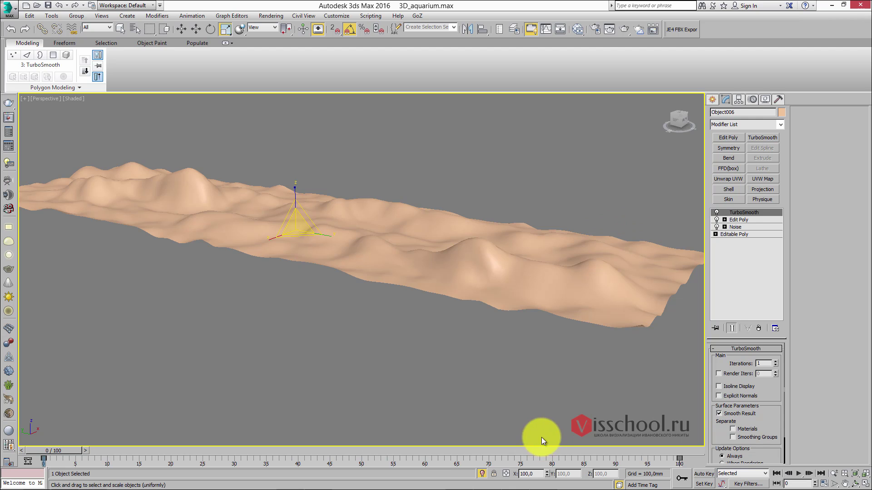
click(482, 474)
scroll(416, 243, down, 3)
middle_drag(416, 244, 422, 272)
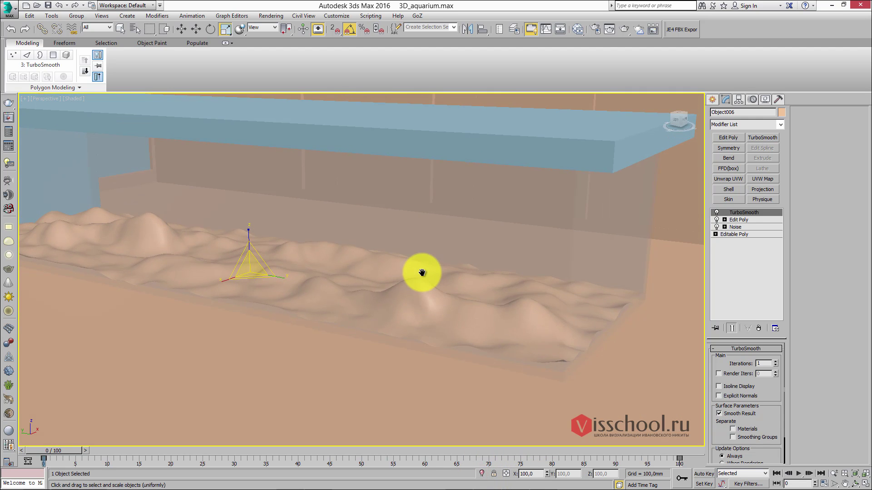
key(c)
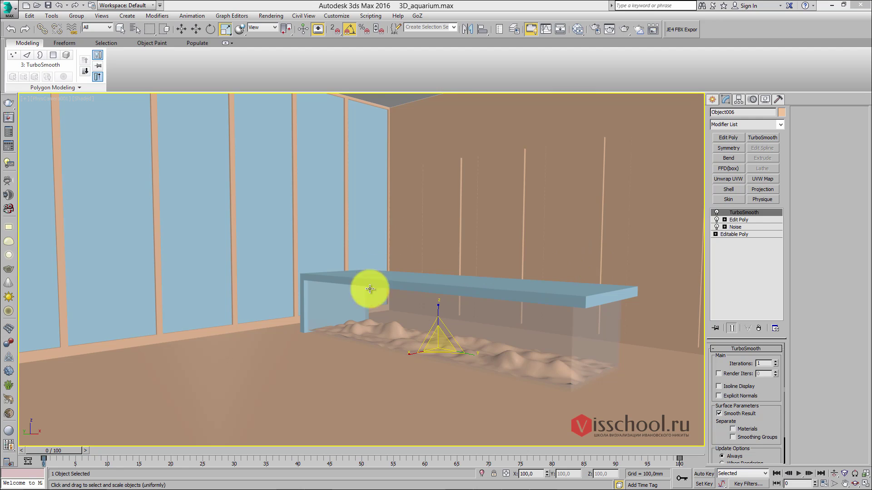
- Select the hanging lamp parts and rods, then select the Object004 floor
click(469, 194)
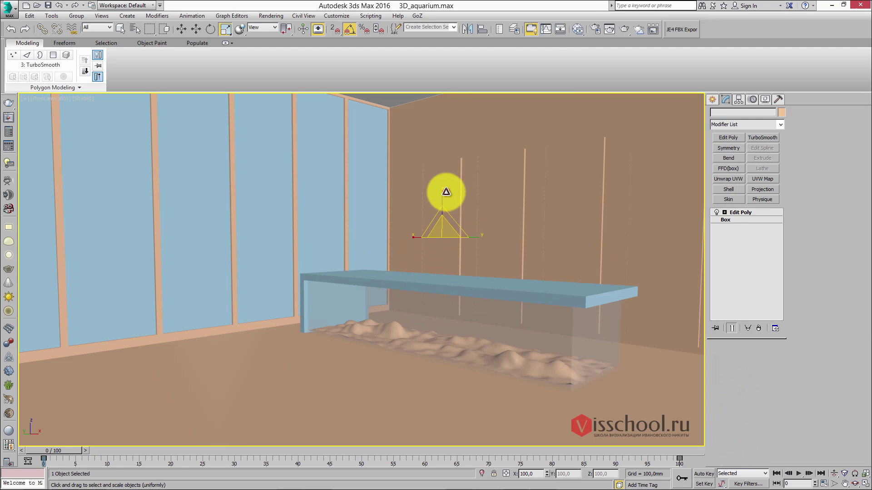
ctrl+click(493, 189)
ctrl+click(583, 194)
ctrl+click(638, 200)
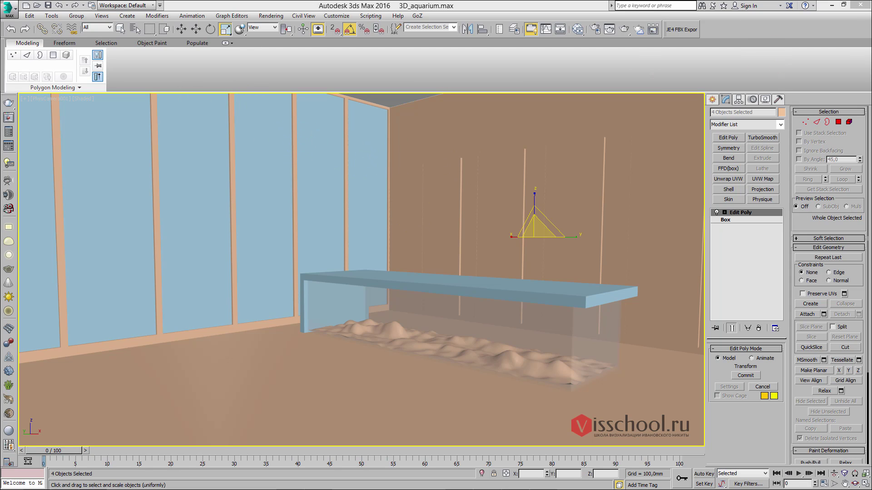
click(427, 154)
- Save the scene as the incremented file 3D_aquarium01.max via Save As
click(20, 16)
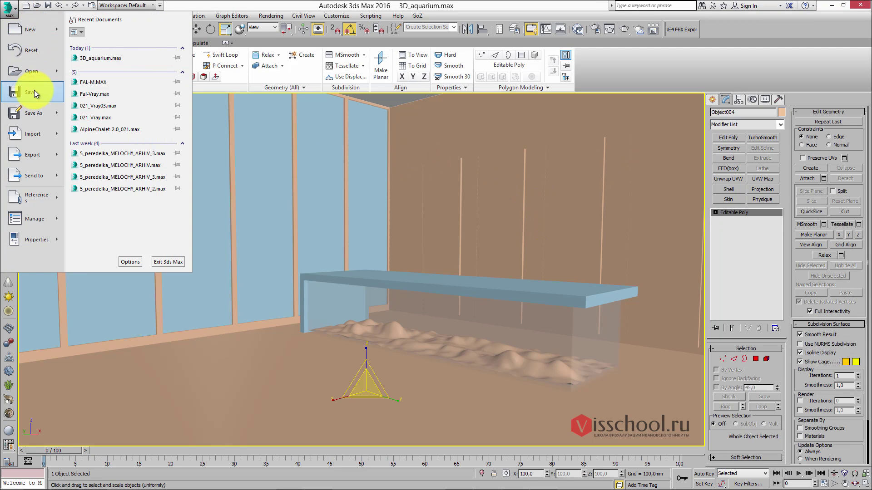
click(34, 107)
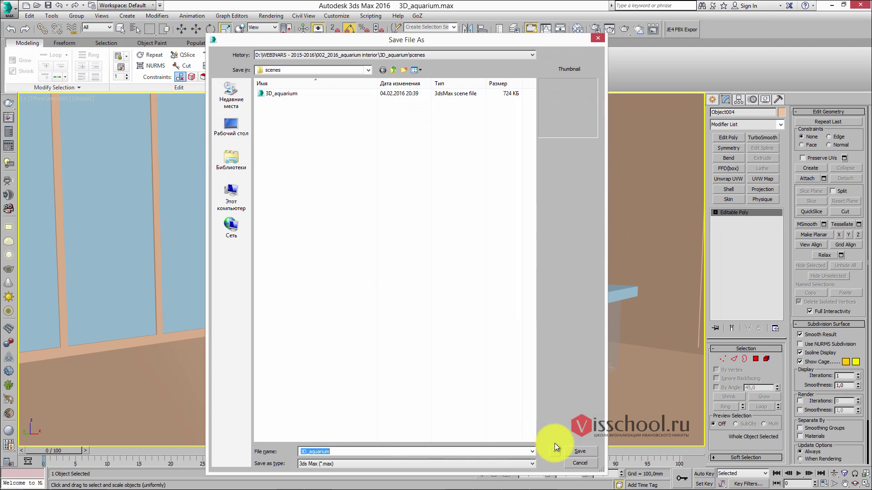
click(555, 450)
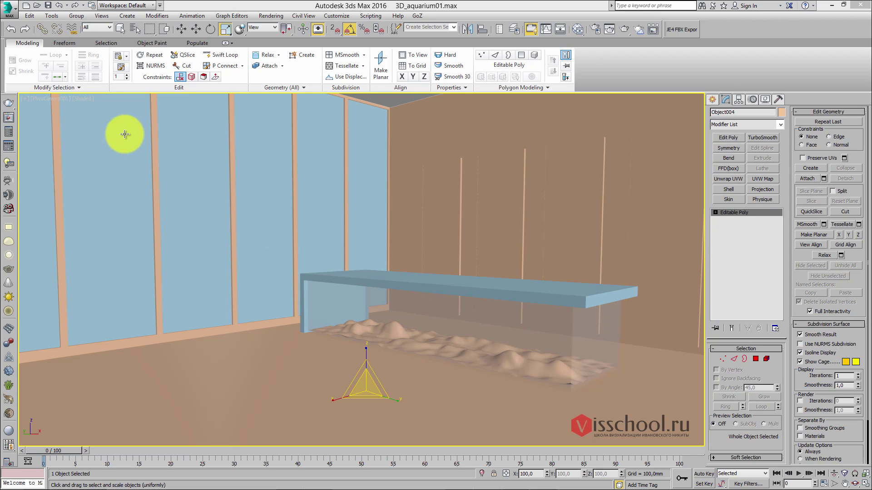
- Set the Environment exposure control to VRay Exposure Control and close the dialog
click(248, 145)
key(8)
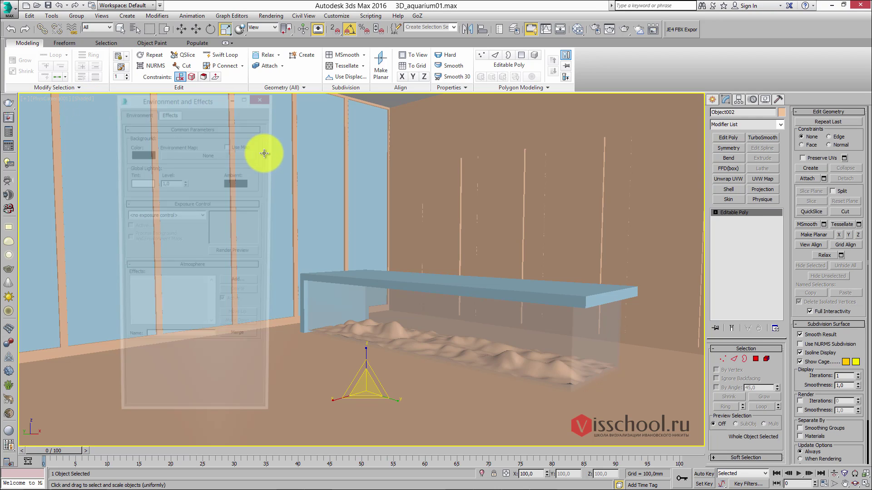
click(185, 218)
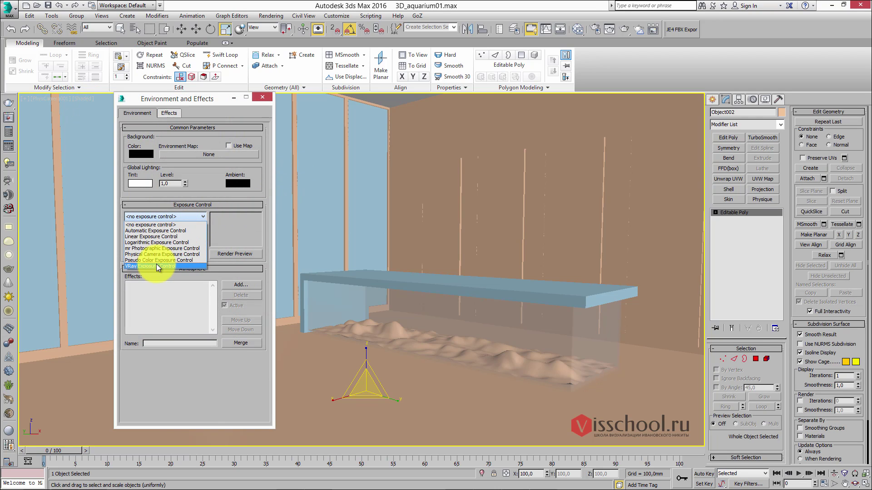
click(156, 263)
click(194, 243)
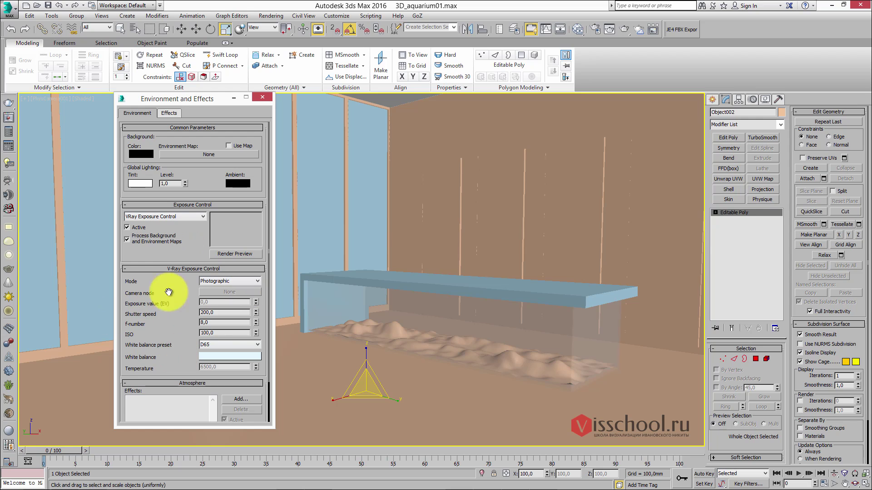
click(267, 99)
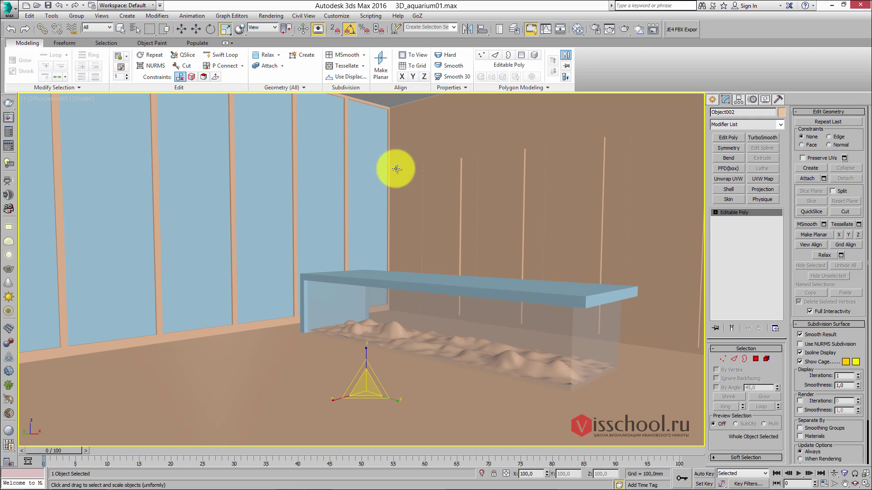
- Select the four thin vertical wall strips, starting with Box005
click(454, 177)
click(458, 178)
click(508, 173)
ctrl+click(544, 172)
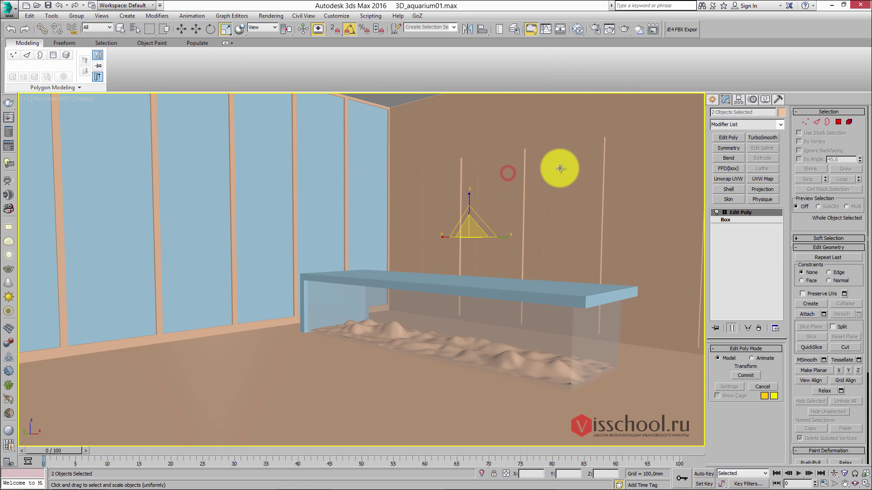
ctrl+click(567, 169)
ctrl+click(639, 174)
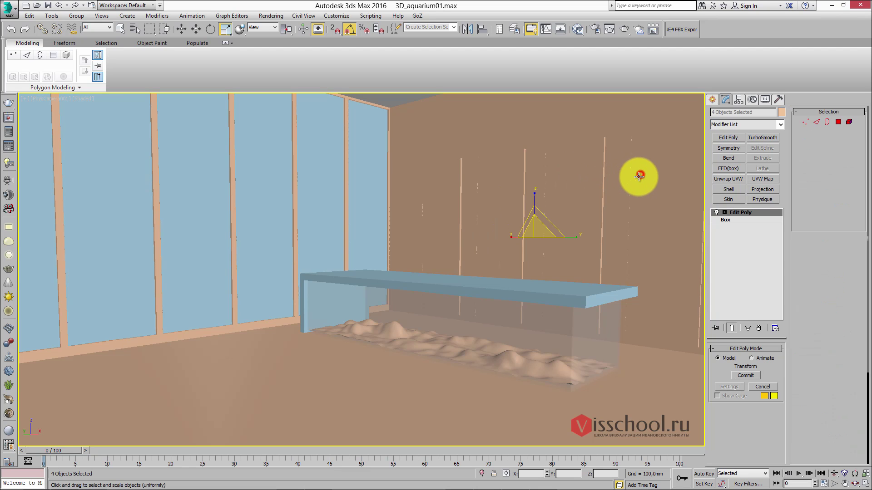
- Switch to Select and Move and bring up the viewport's point-of-view label menu
key(w)
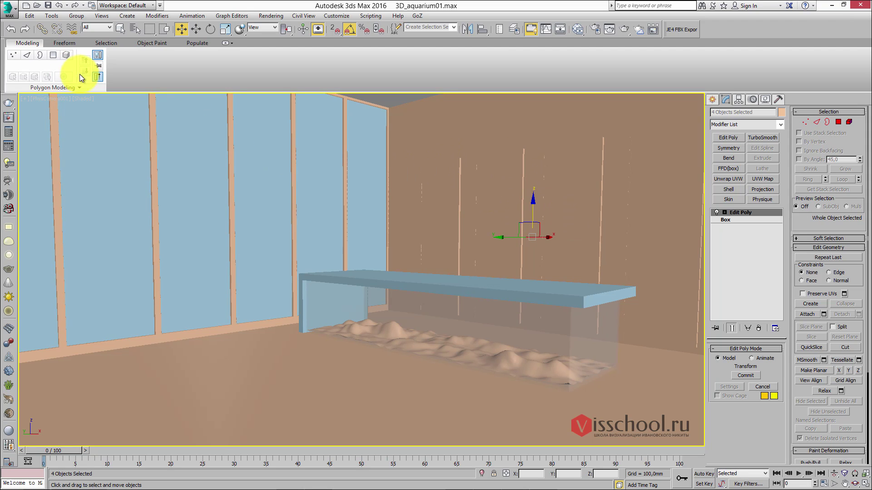
click(24, 98)
click(23, 108)
- View through the physical camera, set its FOV to 63 and orbit it to reframe the aquarium
click(46, 99)
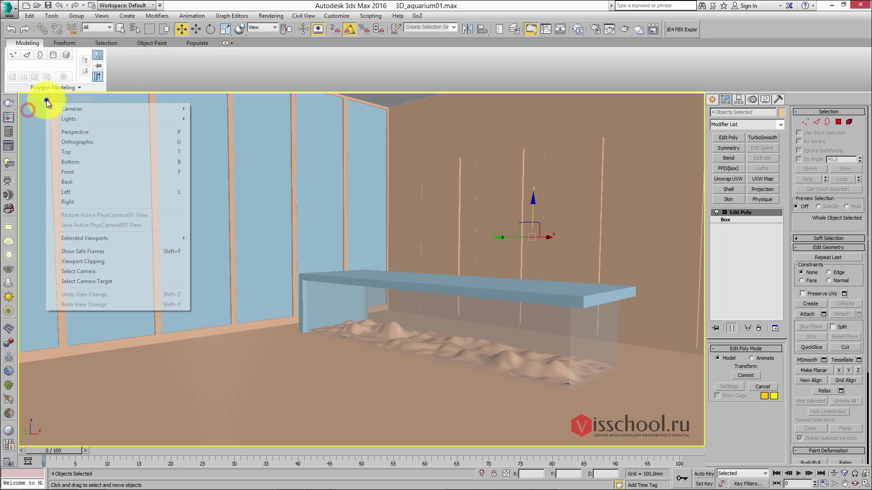
click(79, 271)
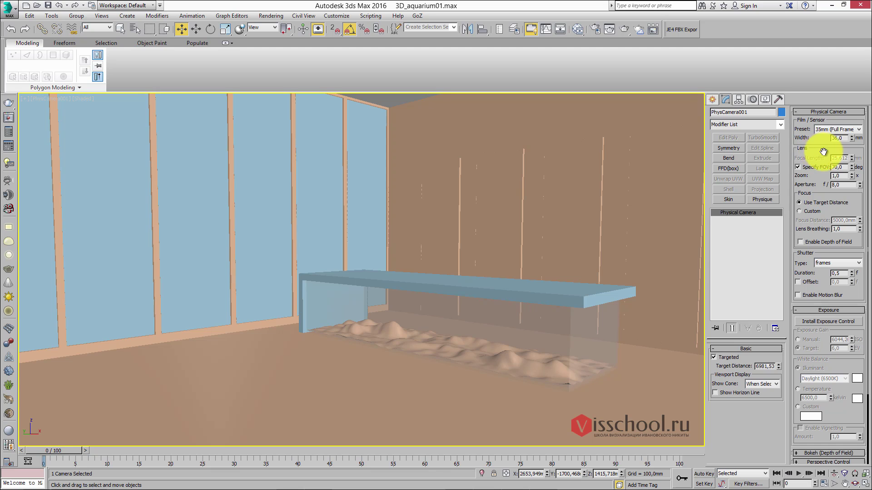
drag(851, 169, 846, 171)
key(ctrl+r)
drag(449, 244, 376, 208)
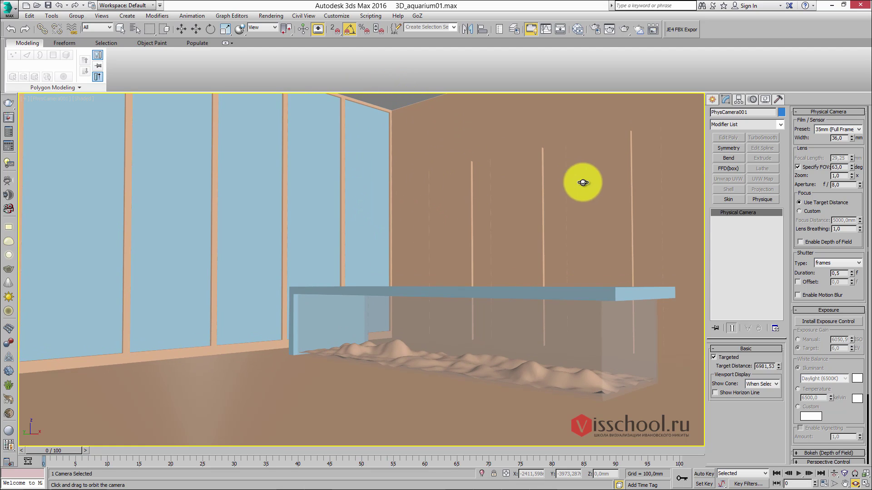
- Set lens shift to 0,08 horizontal and 0,04 vertical with Auto Vertical Tilt Correction, then select three wall strips
scroll(849, 272, down, 4)
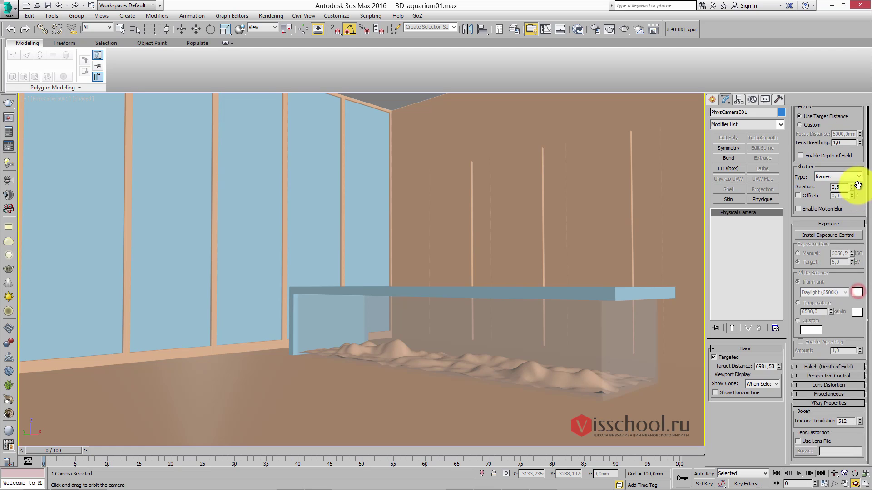
click(824, 376)
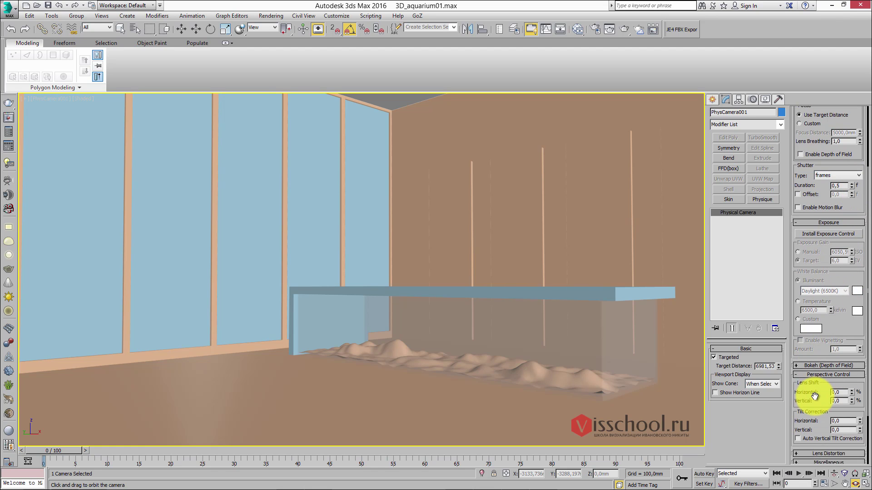
scroll(818, 386, down, 2)
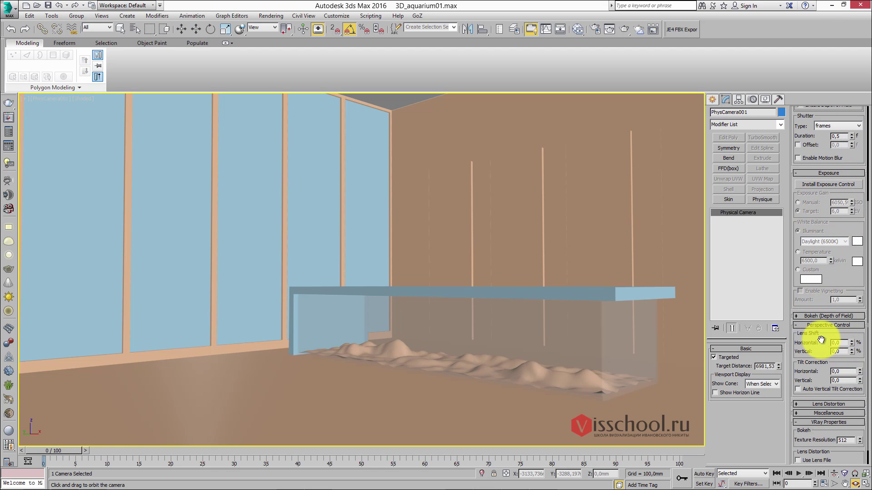
mouse_move(852, 344)
mouse_down()
mouse_move(852, 331)
mouse_move(853, 346)
mouse_up()
click(798, 389)
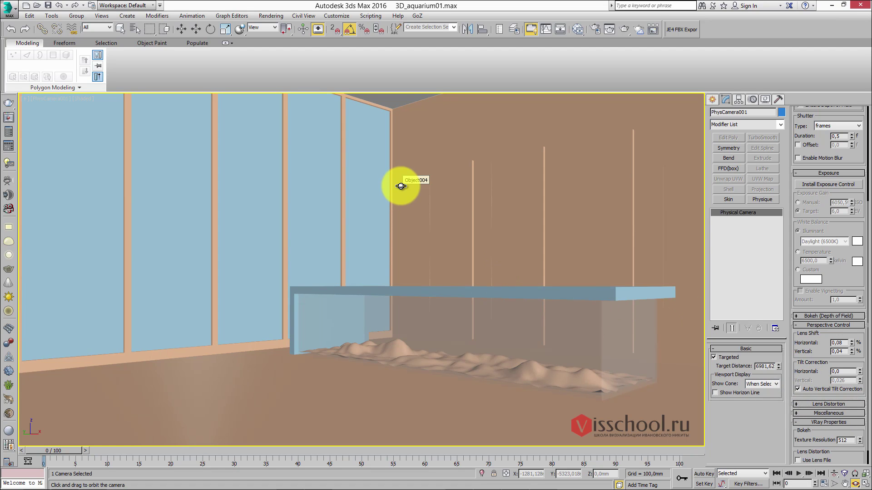
key(w)
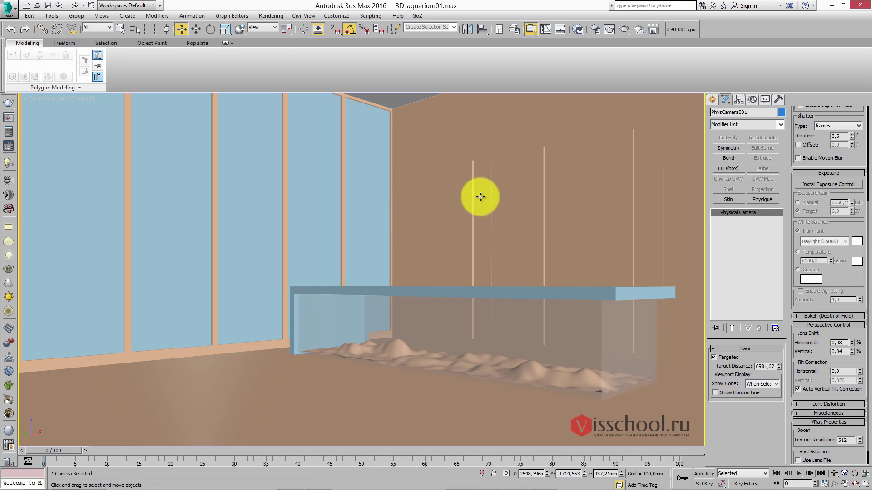
drag(448, 204, 619, 205)
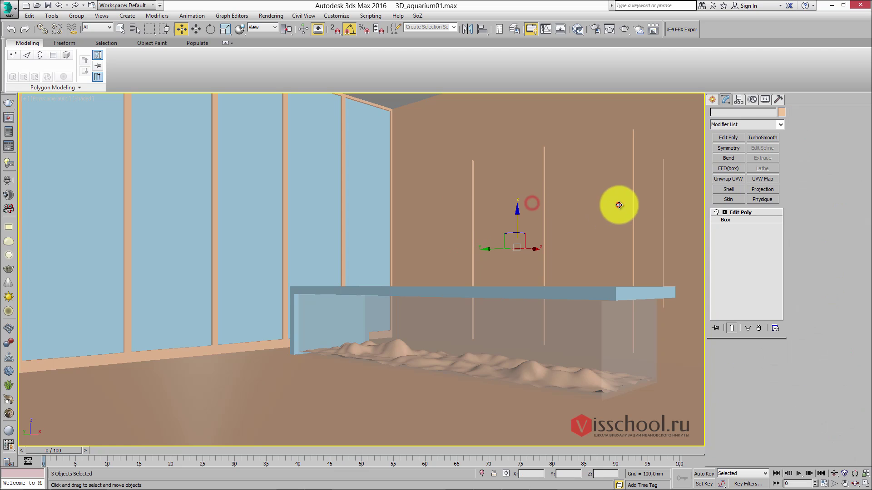
- Turn on Edged Faces, add the right wall frame to the selection, and check ref.jpg in Photoshop
key(F4)
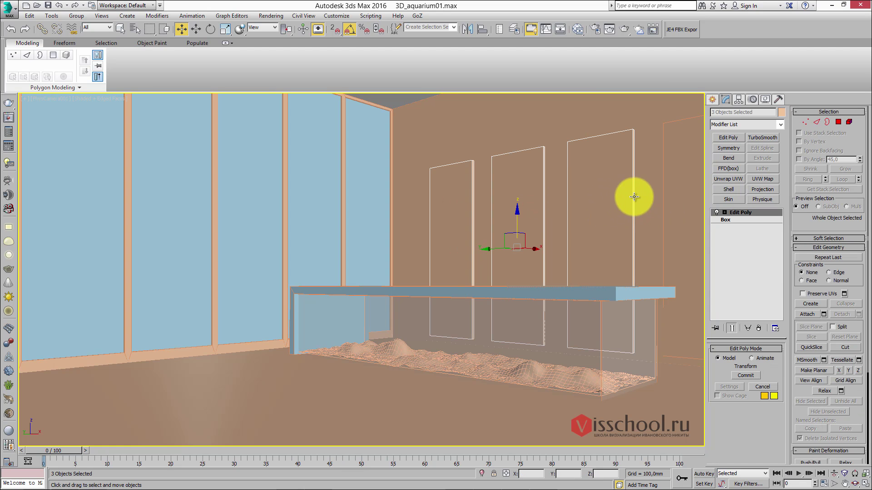
ctrl+click(664, 185)
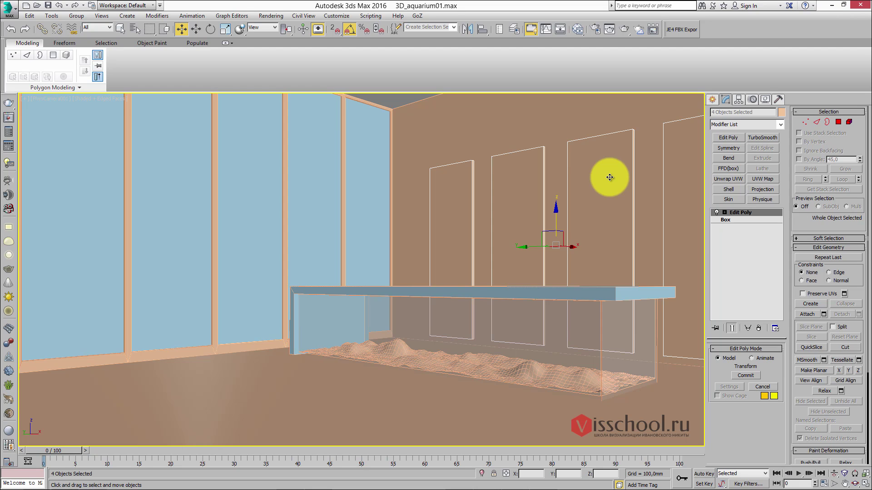
key(alt+Tab)
key(Tab)
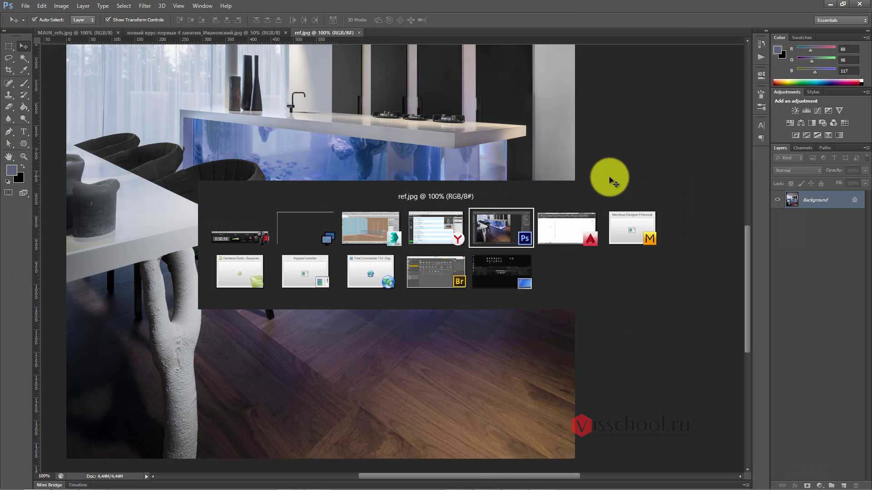
key(ctrl+alt+i)
key(Escape)
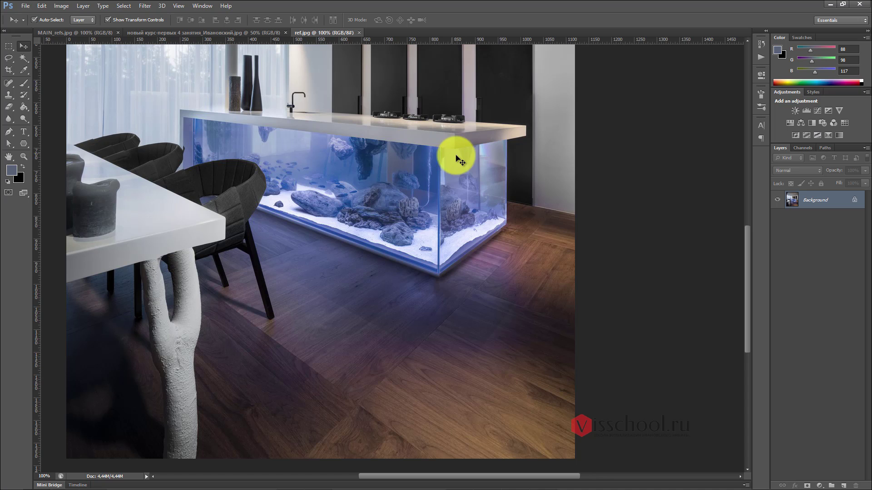
key(alt+Tab)
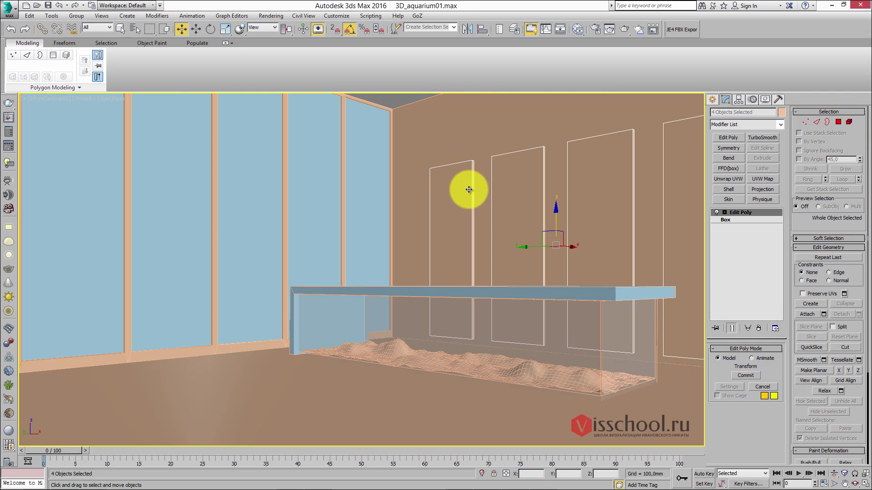
- Add a VRayMtl node, Material #28, in the Slate Material Editor with a black diffuse colour
middle_drag(461, 188, 459, 188)
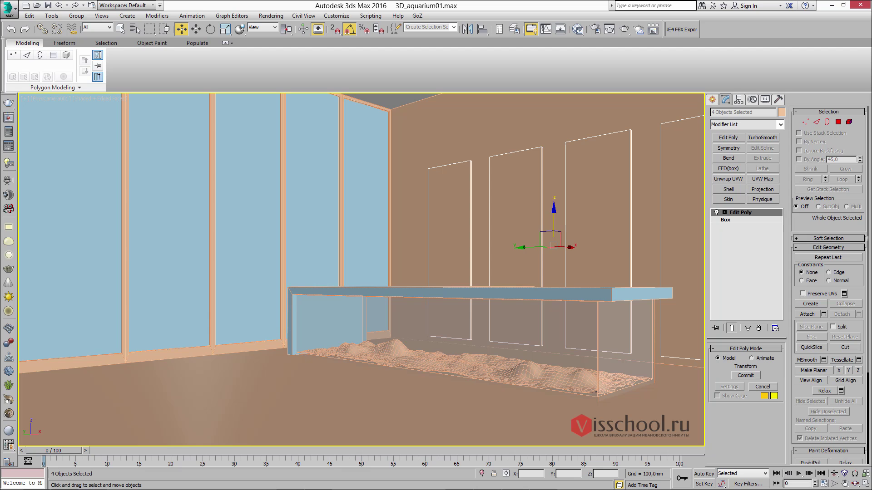
middle_drag(614, 247, 614, 246)
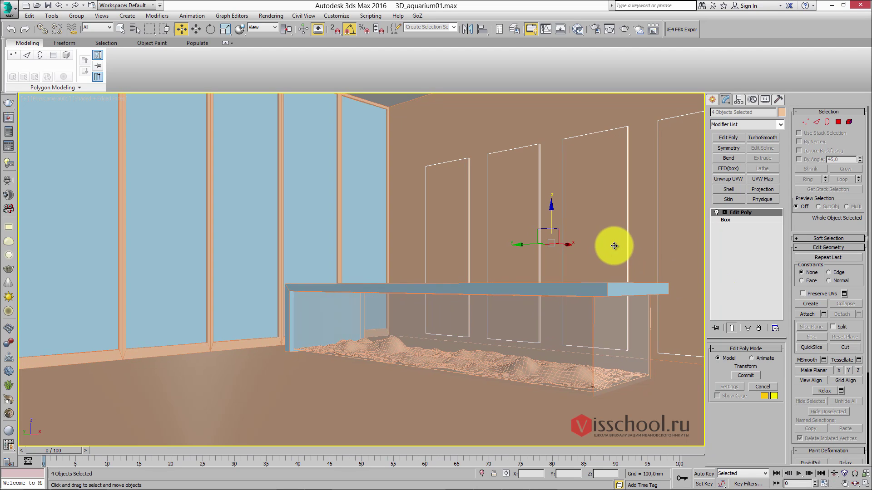
key(m)
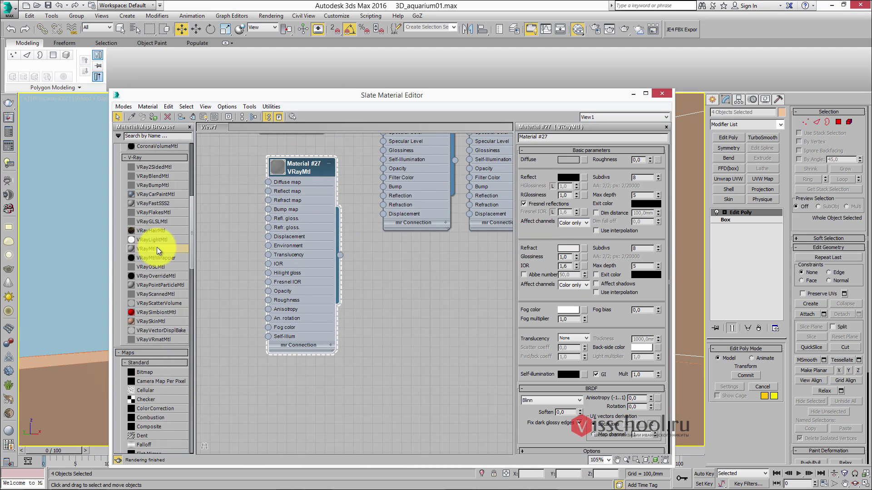
drag(376, 271, 391, 258)
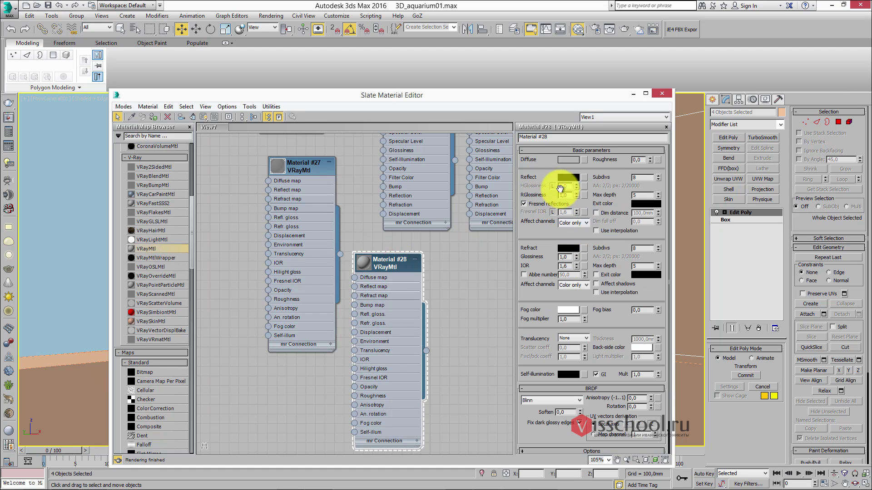
click(572, 162)
drag(260, 110, 263, 60)
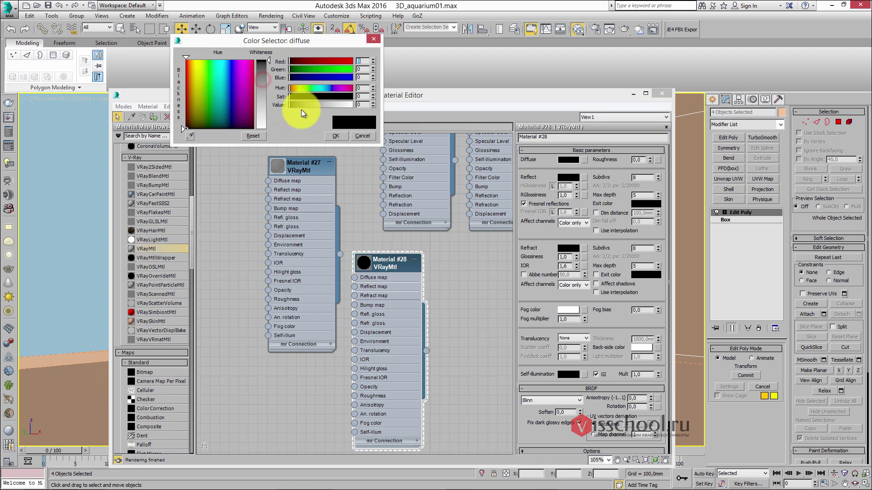
click(336, 135)
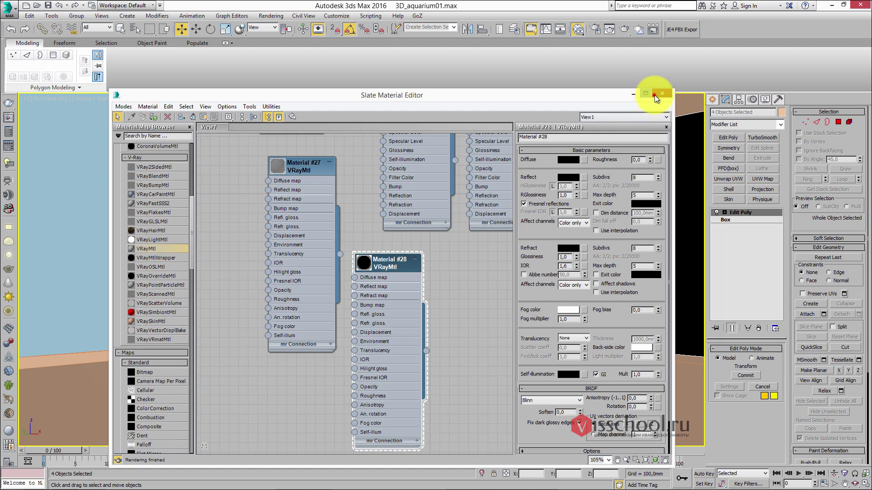
- Close the material editor, scale the four black panels along Y, shift them left, then select the glass box
click(661, 93)
key(r)
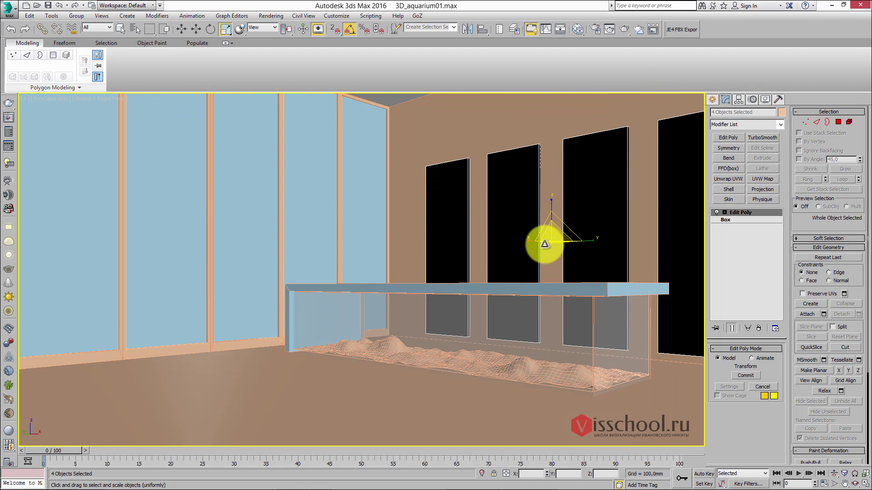
drag(594, 238, 592, 240)
key(w)
drag(531, 241, 504, 227)
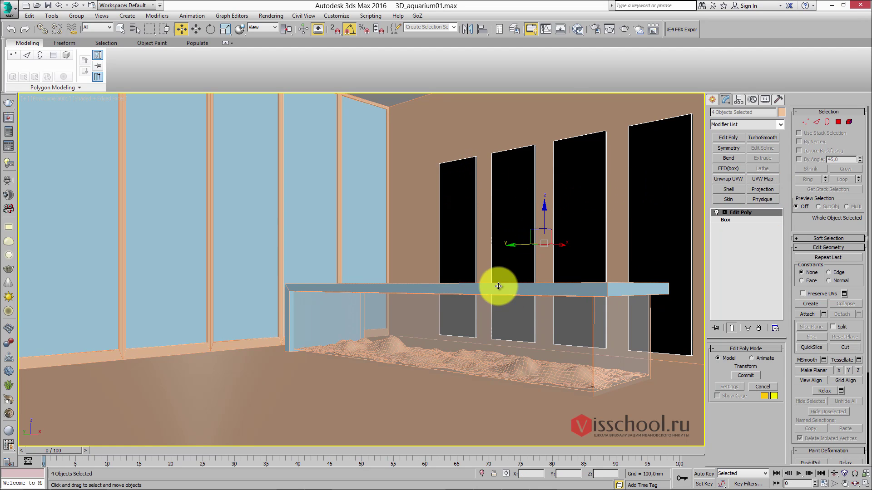
click(470, 303)
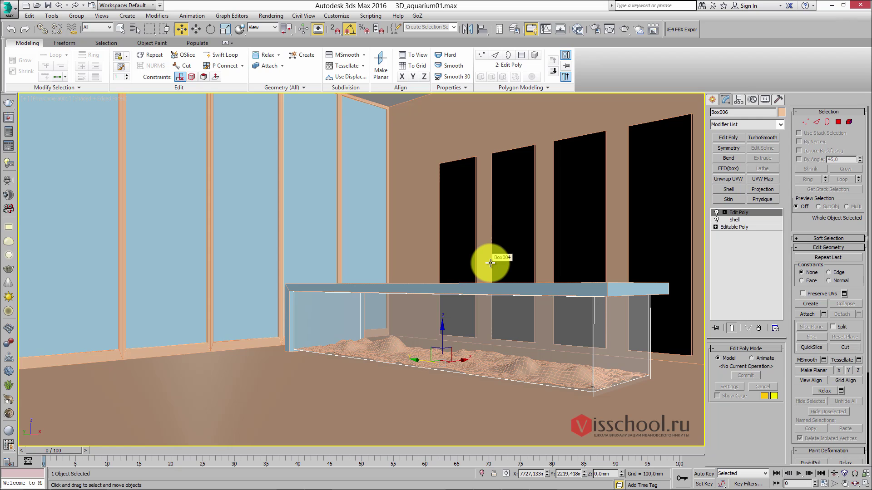
key(t)
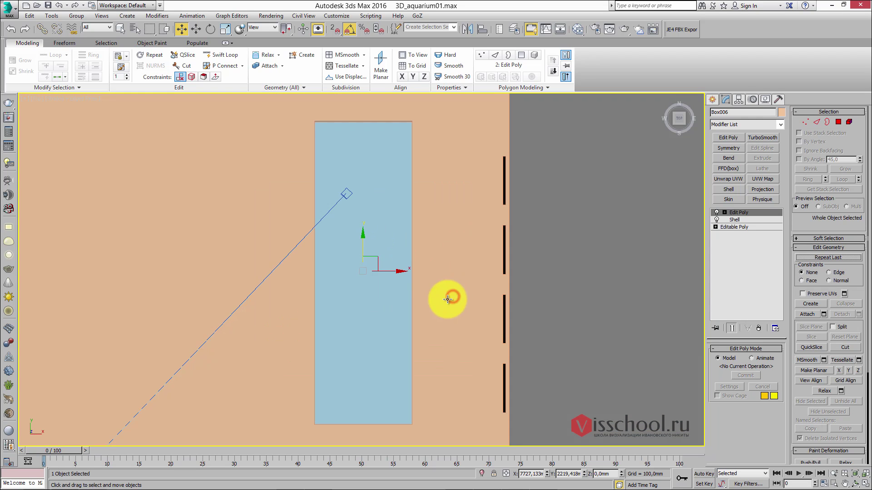
scroll(358, 175, up, 3)
click(358, 175)
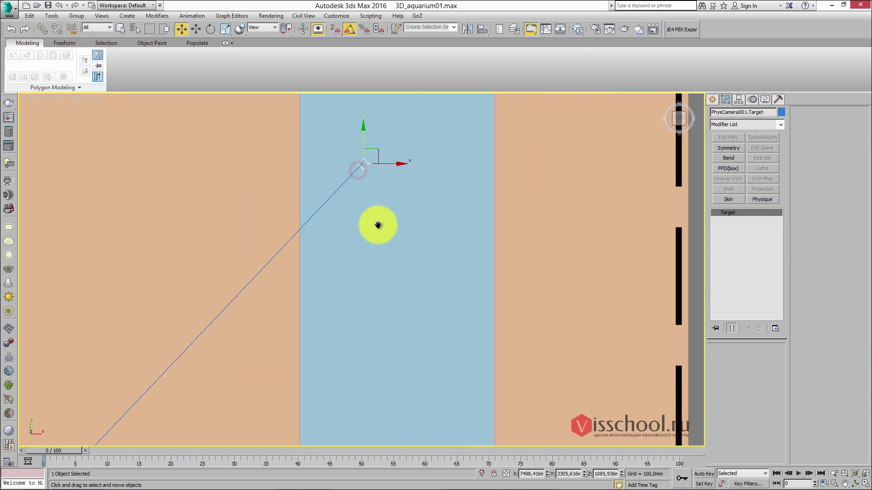
scroll(374, 250, down, 3)
key(c)
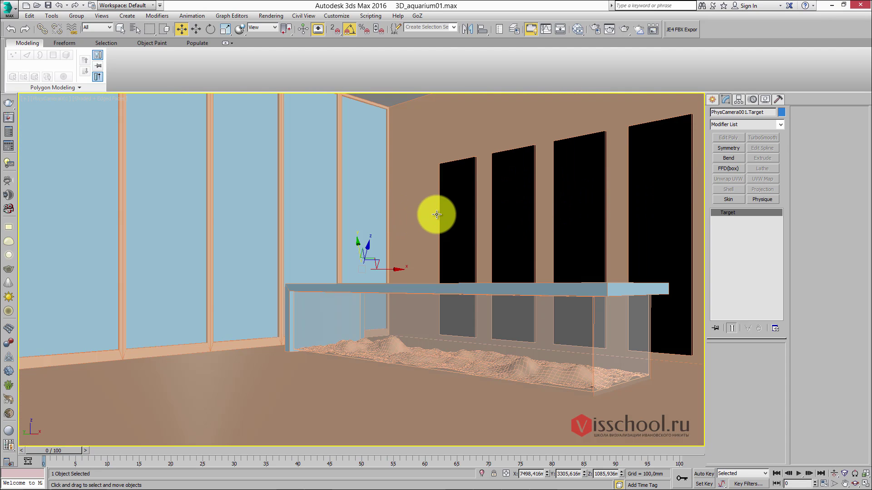
click(440, 218)
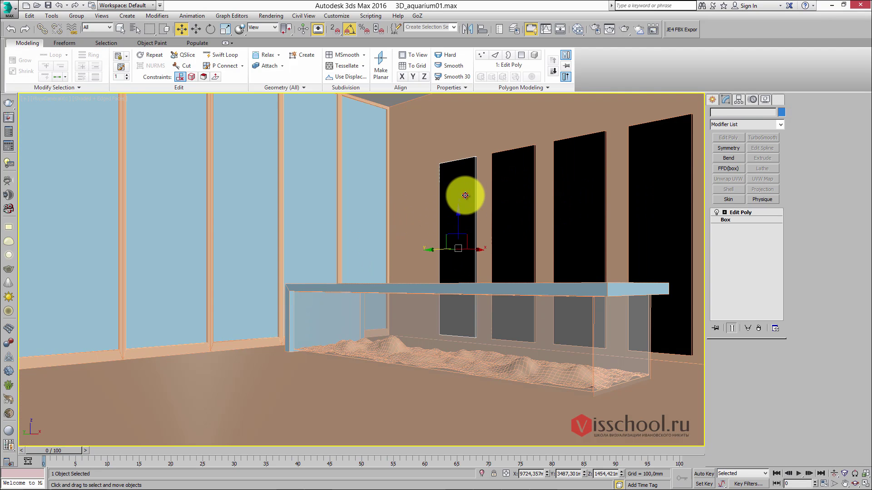
click(509, 194)
click(576, 186)
click(630, 193)
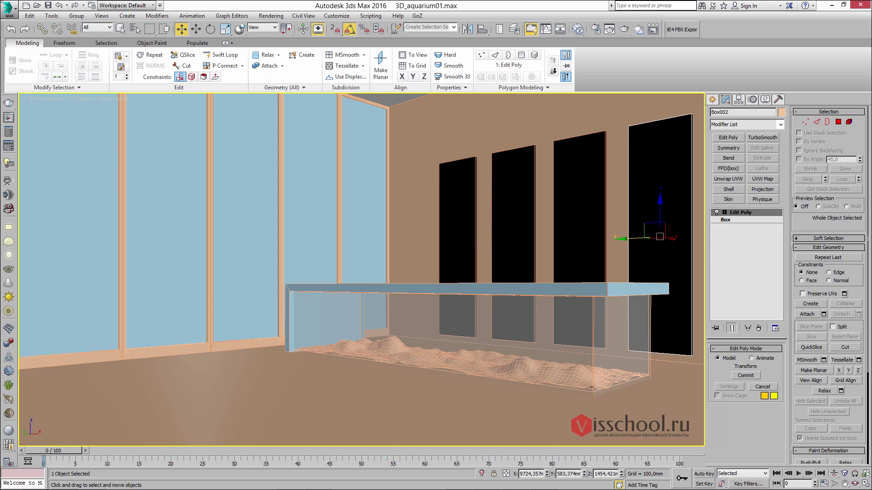
click(517, 254)
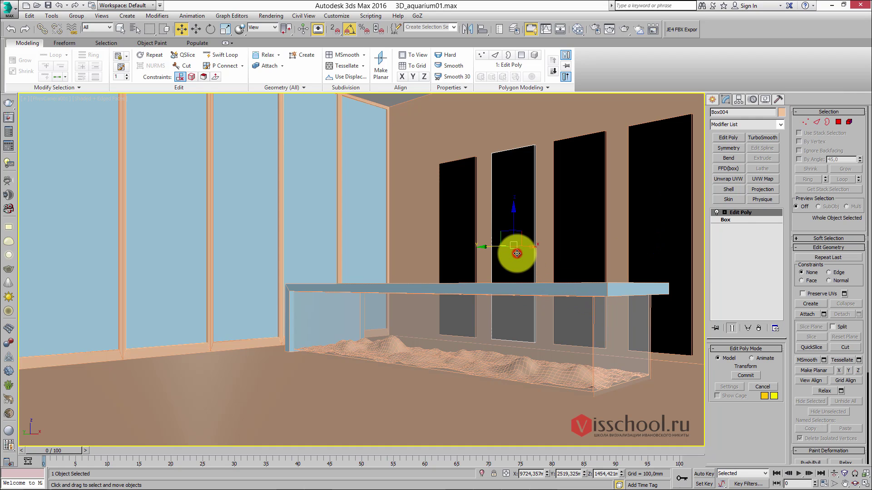
click(587, 224)
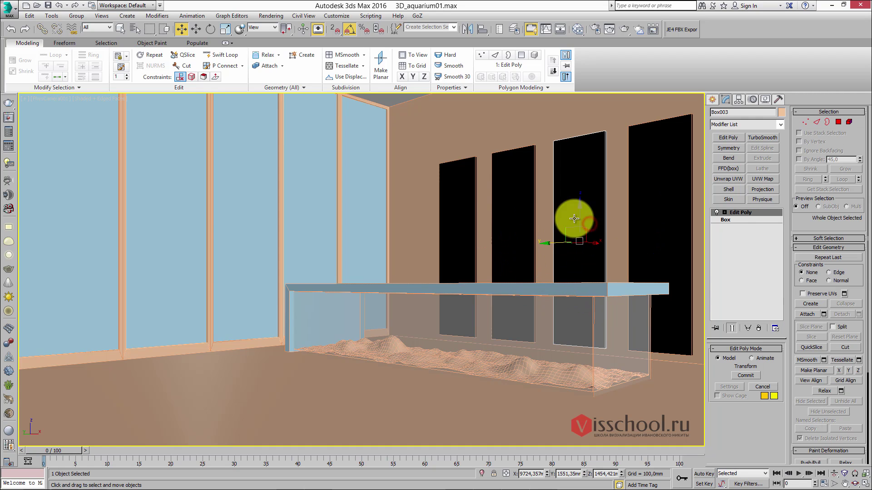
click(504, 196)
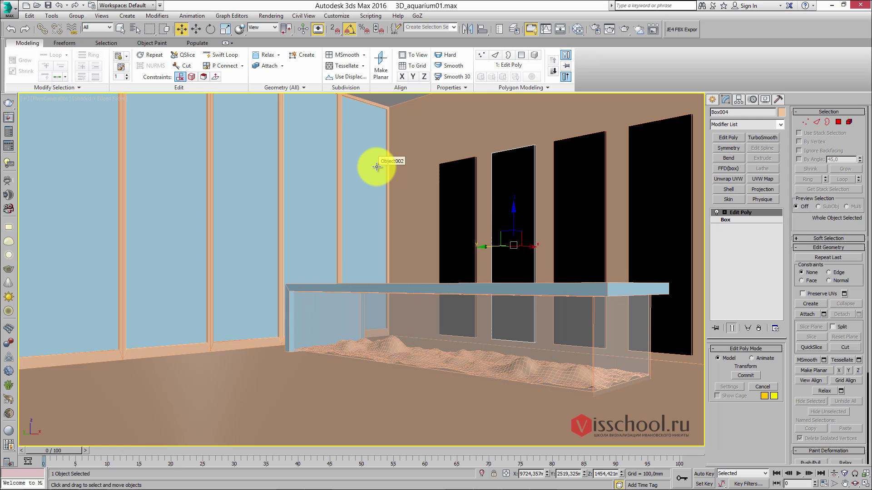
click(398, 285)
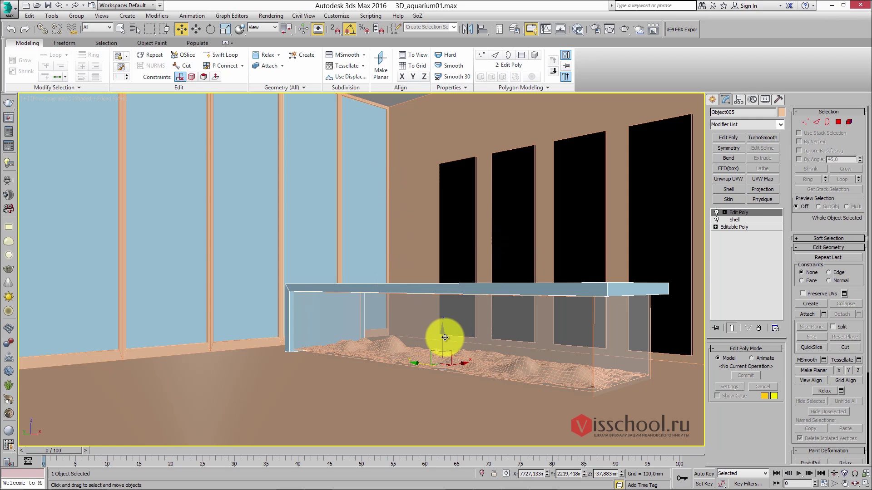
- Raise the aquarium glass box's top vertices up to the countertop
click(421, 317)
key(1)
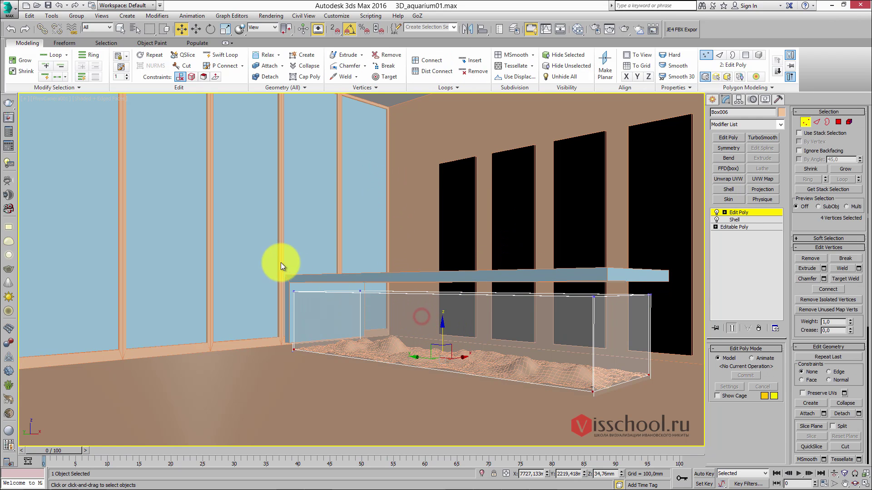
drag(657, 319, 657, 319)
drag(447, 263, 450, 253)
- Check the aquarium reference photo in Photoshop and return to the scene
key(alt+Tab)
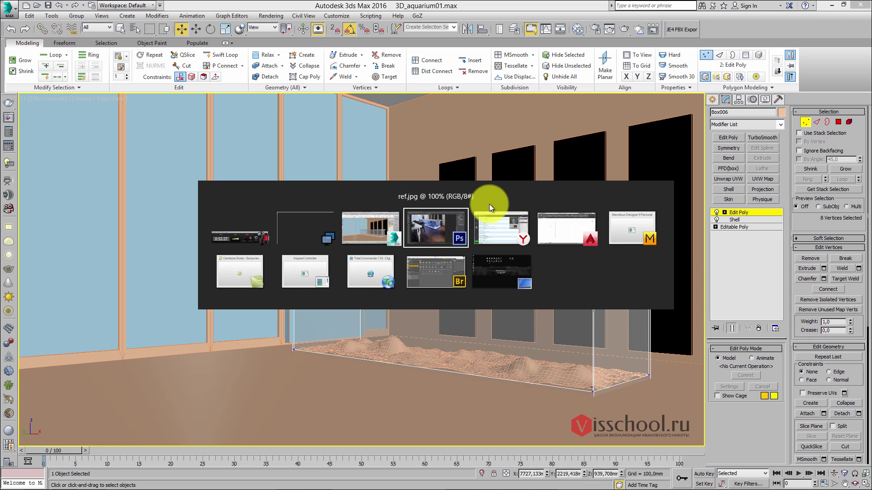
alt+scroll(370, 134, down, 1)
click(387, 139)
key(alt+Tab)
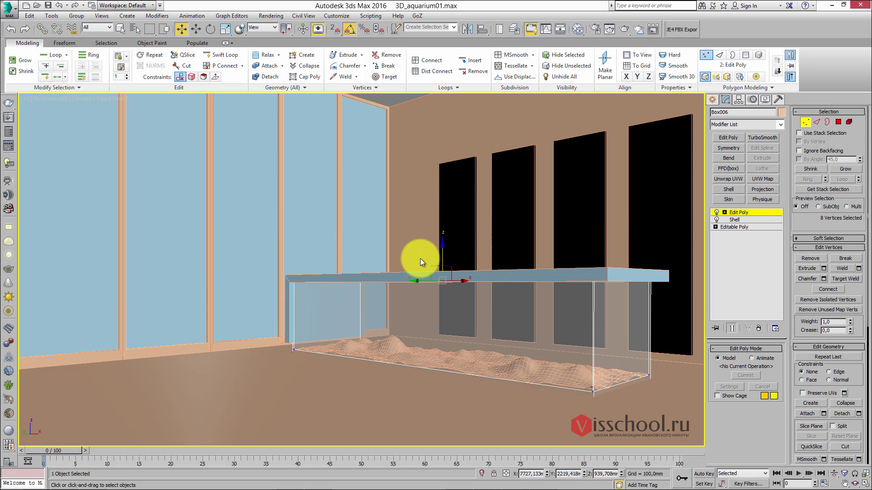
- Lower the countertop's left-leg bottom vertices down to the floor
click(731, 212)
click(286, 288)
key(1)
drag(259, 316, 410, 366)
drag(320, 310, 326, 319)
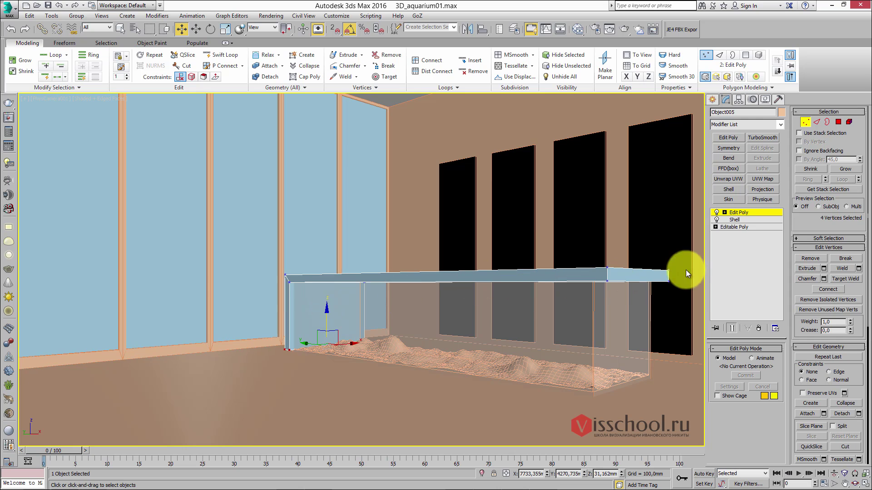
- Select the countertop's top face in the Perspective view, then return to object level
key(4)
click(449, 269)
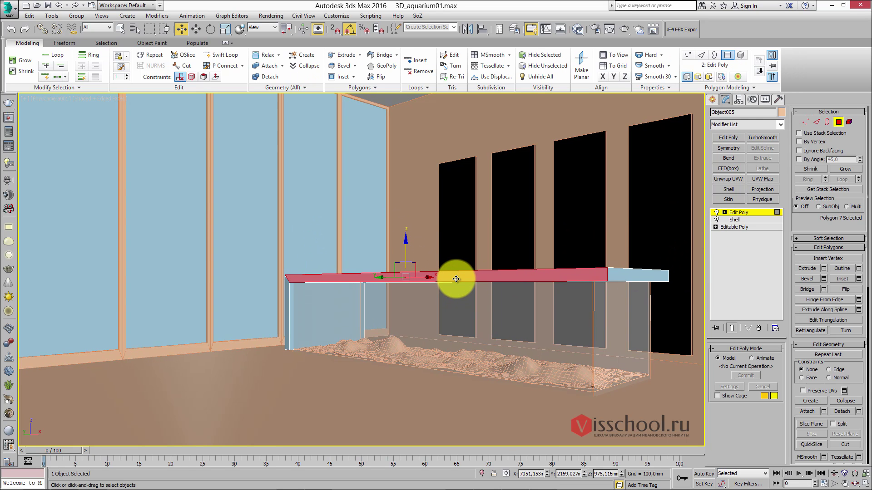
key(p)
alt+middle_drag(455, 282, 411, 239)
click(412, 237)
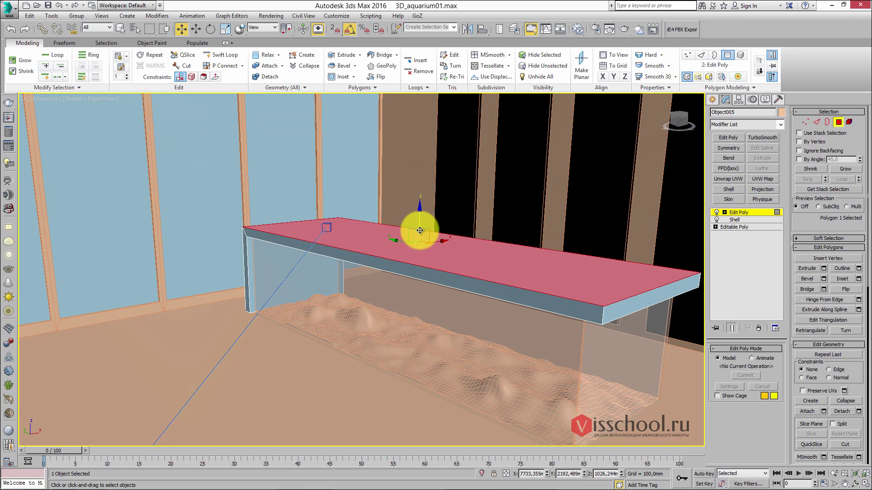
alt+middle_drag(378, 211, 391, 227)
click(745, 212)
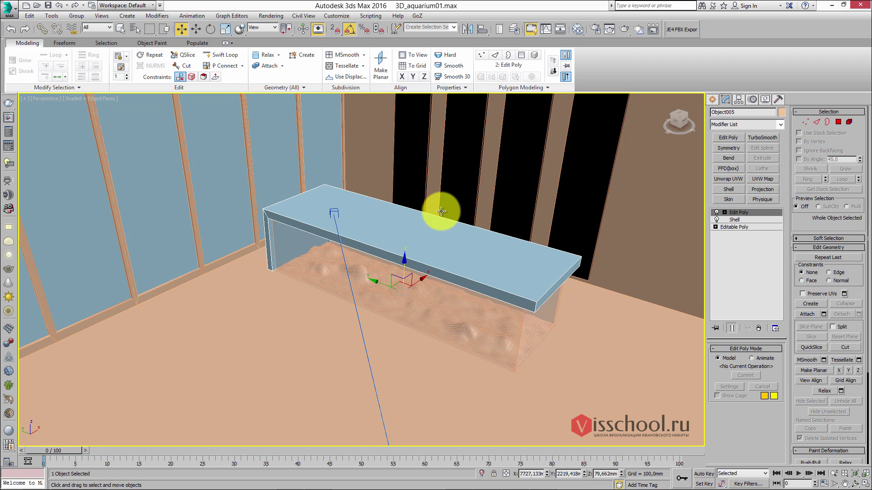
- Orbit, pan and zoom the Perspective view around the room to frame the table
scroll(419, 195, down, 6)
mouse_move(435, 204)
alt+middle_down()
mouse_move(403, 209)
mouse_move(414, 219)
mouse_move(413, 211)
mouse_move(446, 220)
mouse_move(419, 209)
alt+middle_up()
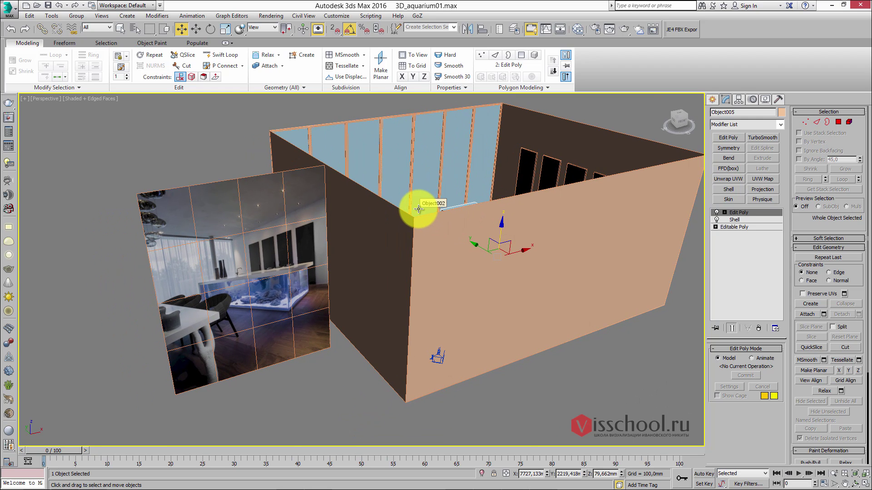
alt+middle_drag(418, 209, 364, 221)
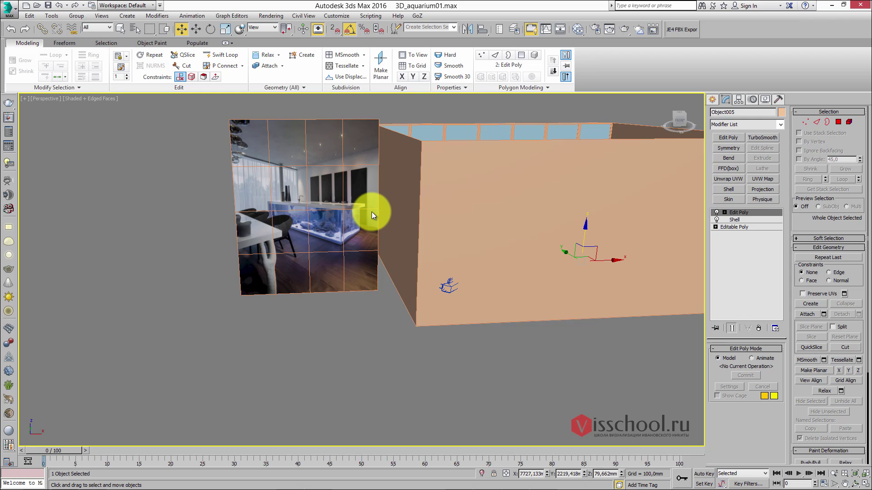
alt+middle_drag(371, 212, 425, 230)
alt+middle_drag(509, 239, 432, 220)
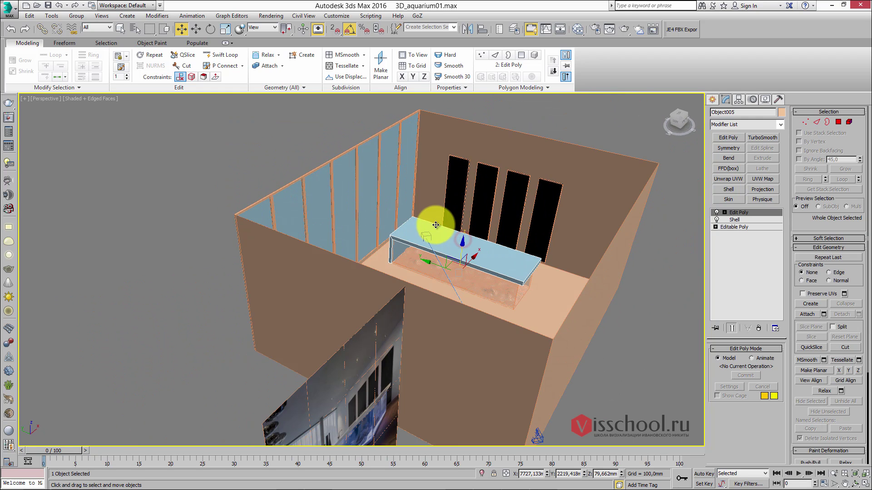
alt+middle_drag(486, 237, 432, 213)
scroll(432, 214, up, 10)
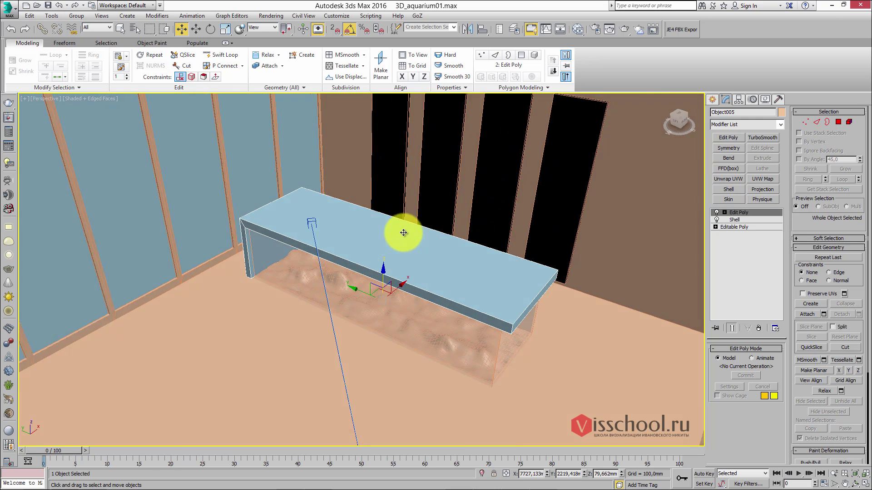
alt+middle_drag(317, 227, 259, 244)
scroll(335, 230, down, 8)
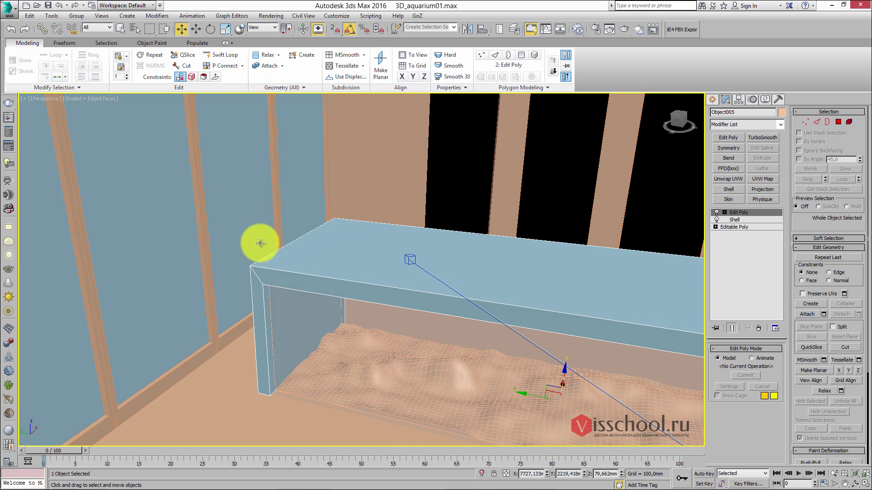
middle_drag(355, 254, 406, 256)
scroll(355, 263, down, 5)
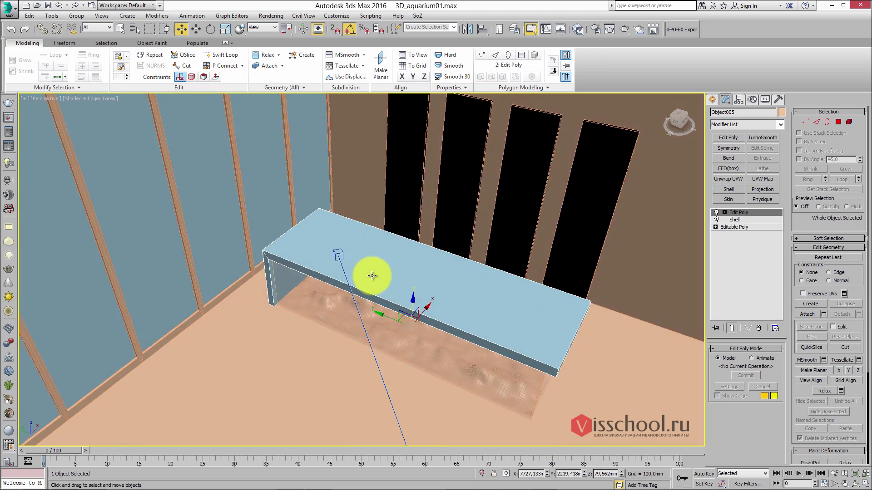
scroll(370, 275, up, 3)
middle_drag(354, 255, 388, 252)
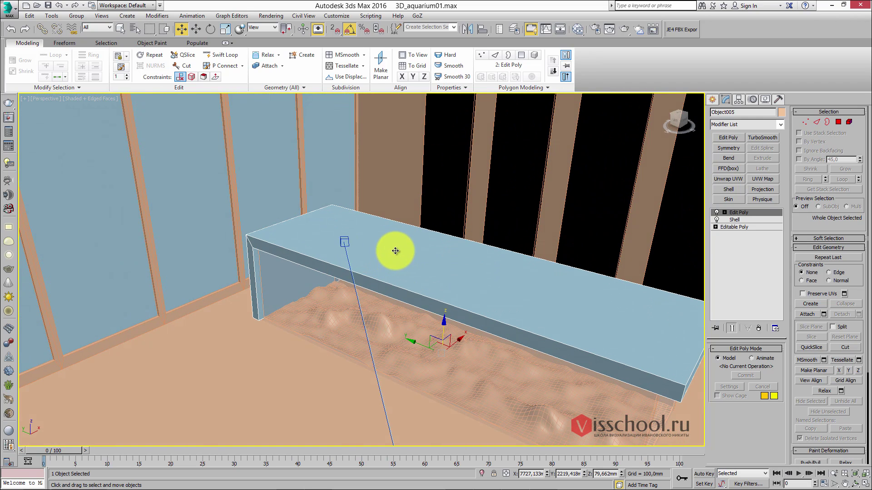
scroll(395, 241, down, 1)
scroll(399, 237, up, 5)
scroll(391, 237, down, 5)
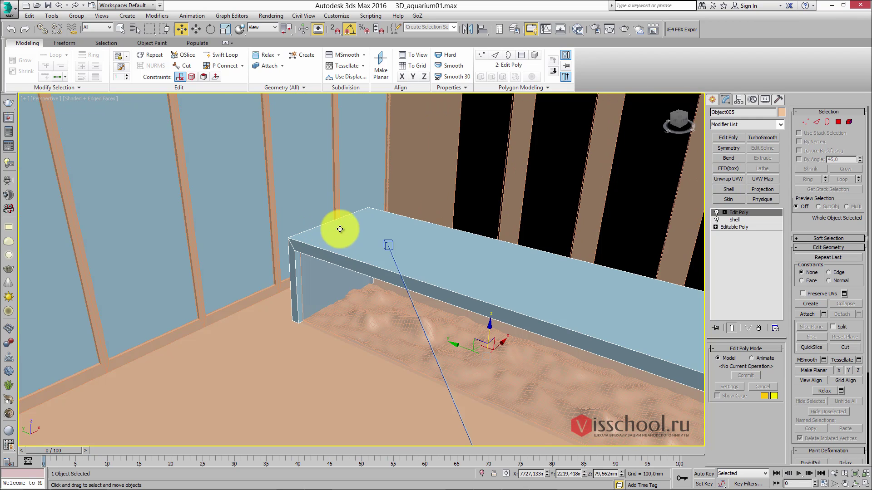
scroll(341, 230, up, 2)
scroll(287, 216, down, 2)
scroll(387, 229, up, 2)
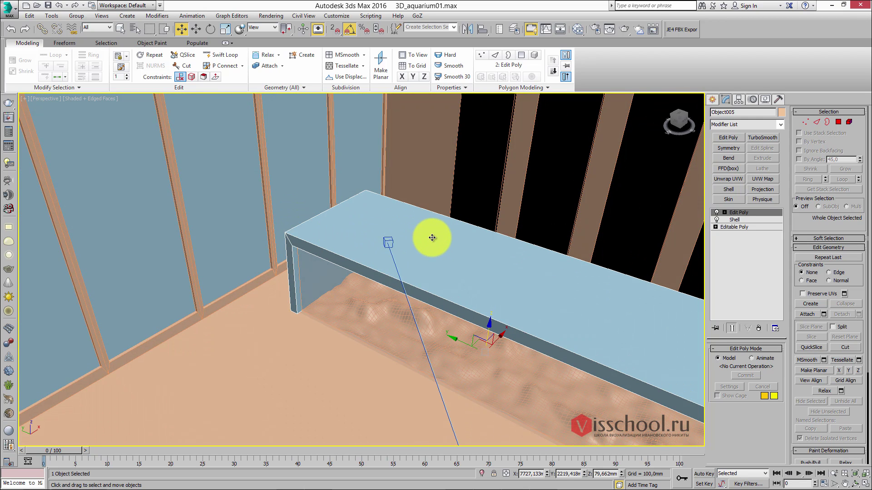
- Orbit toward the back wall and zoom to face the reference plane straight on
mouse_move(422, 241)
alt+middle_down()
mouse_move(422, 219)
mouse_move(411, 241)
mouse_move(443, 237)
mouse_move(405, 247)
mouse_move(429, 242)
mouse_move(397, 239)
mouse_move(423, 233)
mouse_move(422, 243)
alt+middle_up()
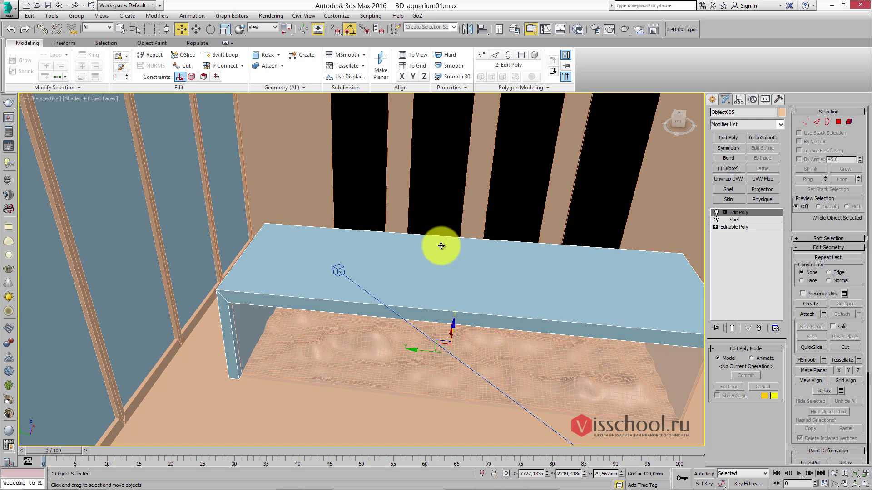
alt+middle_drag(451, 237, 411, 234)
scroll(414, 223, down, 5)
scroll(438, 228, down, 5)
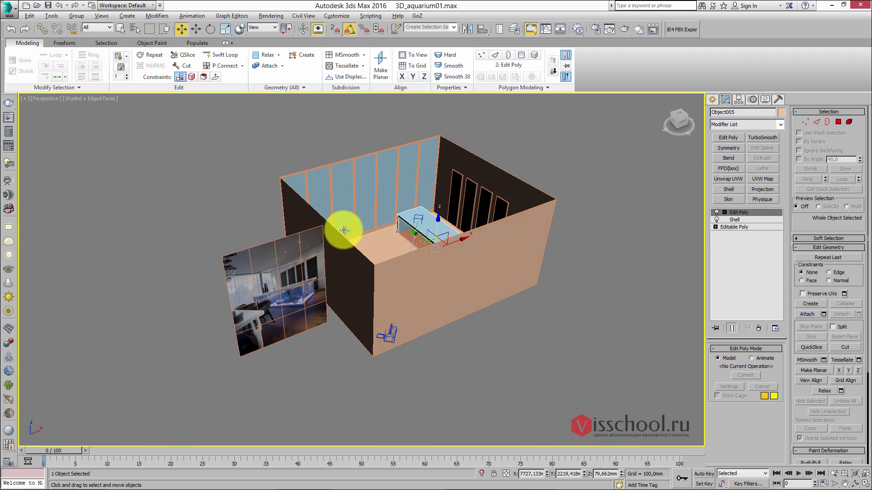
scroll(305, 212, up, 3)
scroll(367, 216, up, 4)
scroll(367, 216, up, 2)
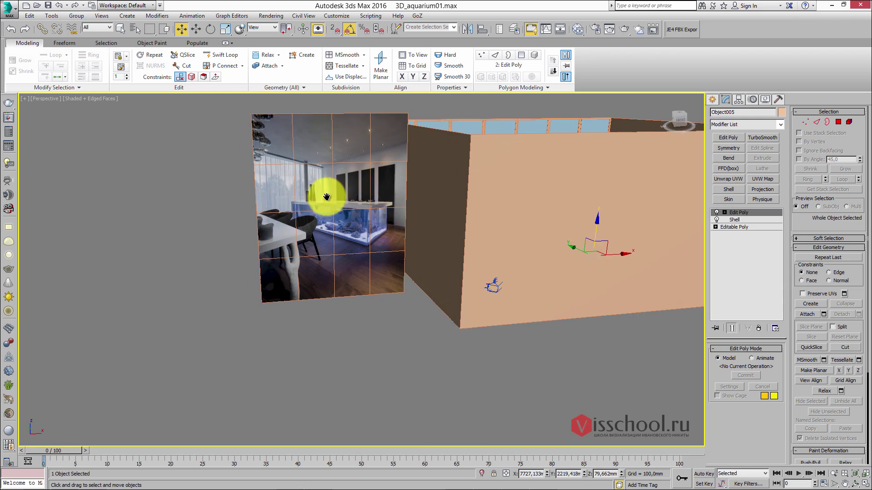
scroll(362, 209, up, 6)
scroll(368, 201, down, 4)
- Zoom and pan the Front viewport to bring the aquarium reference photo into view
scroll(311, 196, down, 2)
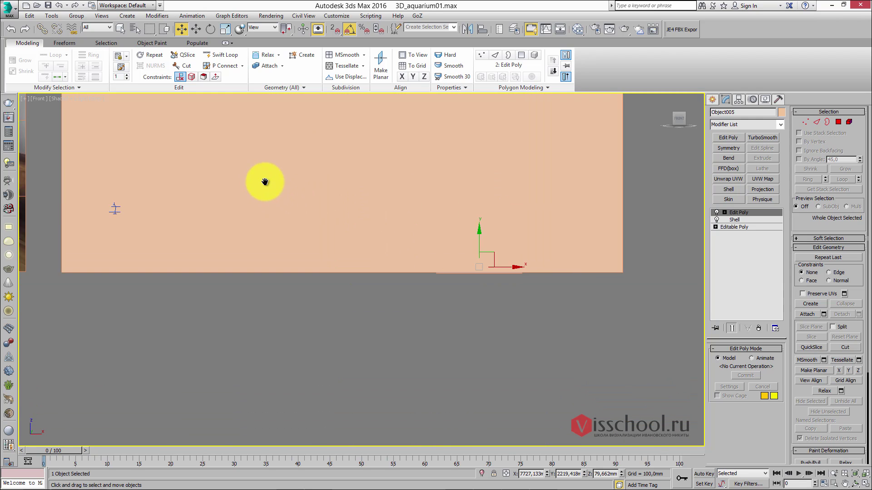
middle_drag(263, 181, 572, 210)
scroll(572, 211, up, 2)
scroll(397, 203, up, 2)
scroll(360, 238, up, 2)
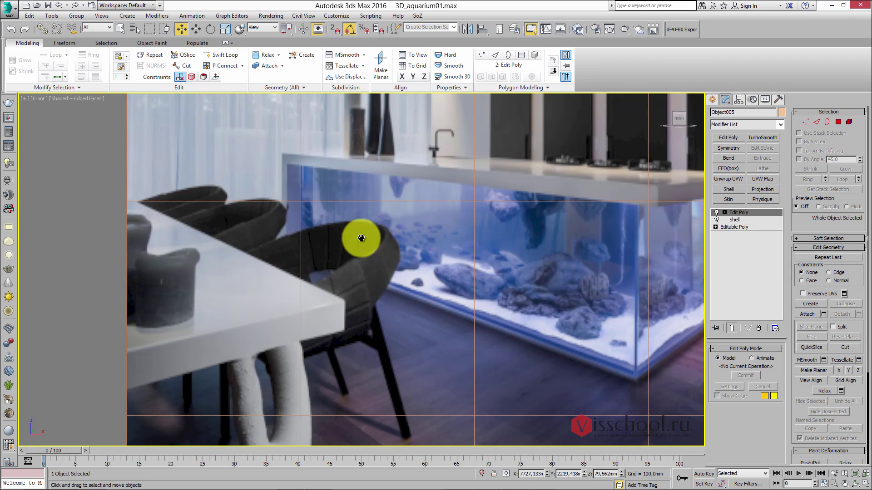
scroll(340, 249, up, 2)
scroll(348, 320, up, 2)
scroll(375, 270, down, 3)
scroll(391, 260, up, 5)
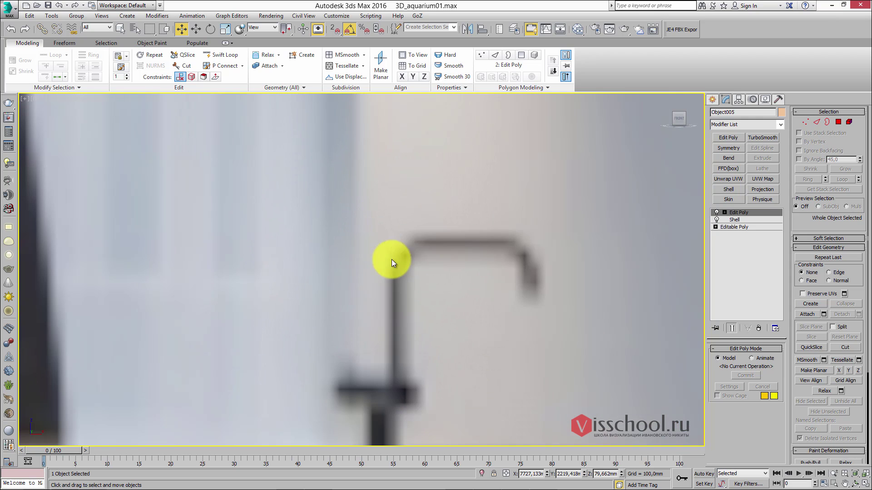
scroll(390, 300, down, 3)
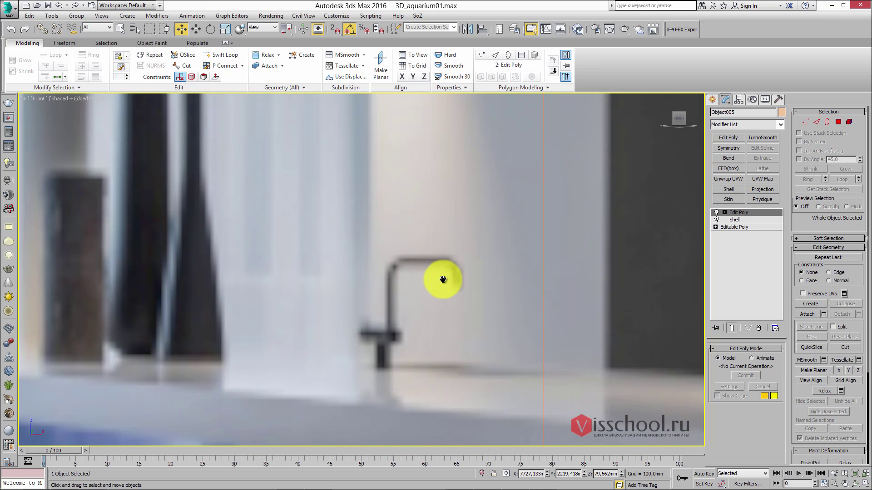
scroll(444, 284, down, 3)
scroll(496, 271, up, 2)
scroll(495, 269, up, 2)
scroll(432, 247, down, 2)
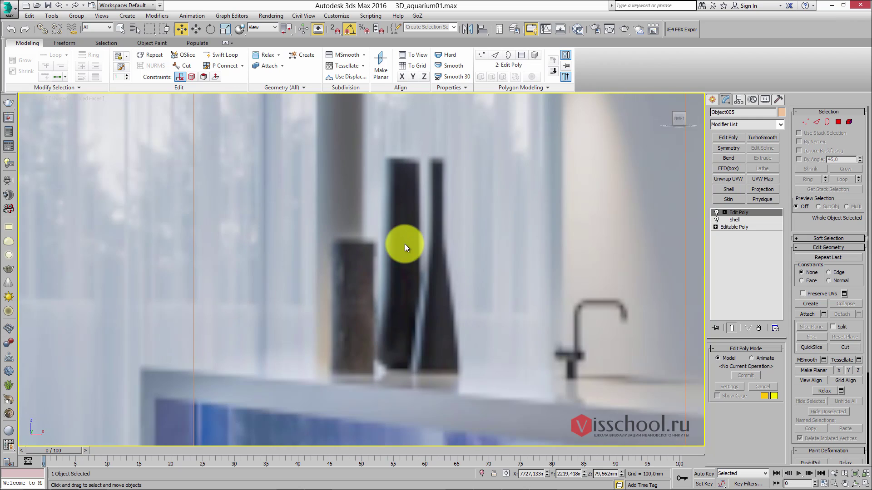
scroll(403, 243, up, 1)
- Activate the Line tool under Create > Shapes > Splines
click(713, 100)
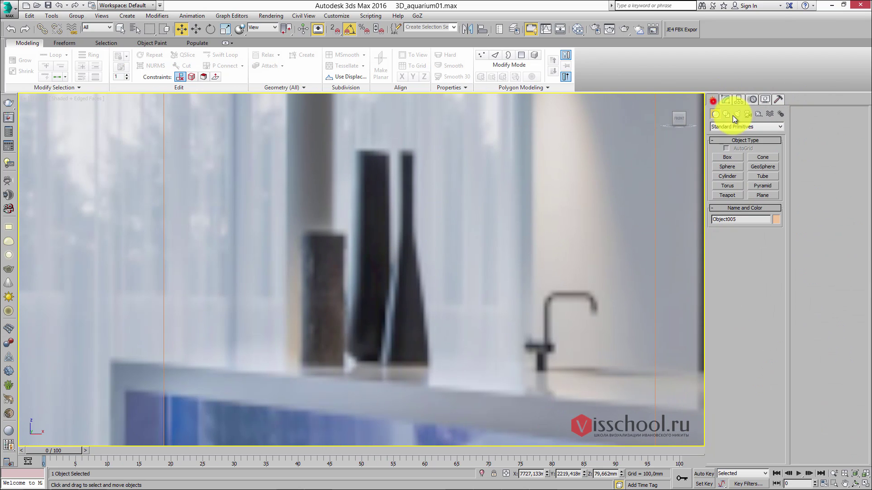
click(726, 114)
click(728, 166)
scroll(399, 176, up, 2)
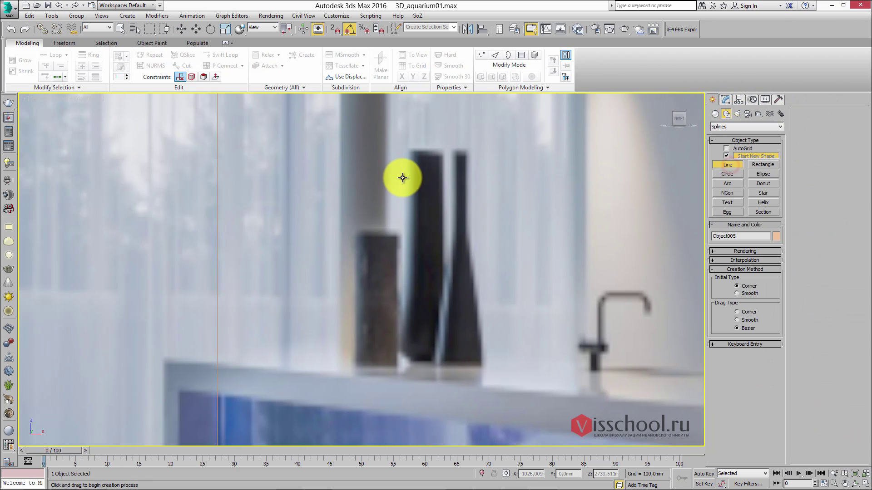
scroll(445, 165, up, 2)
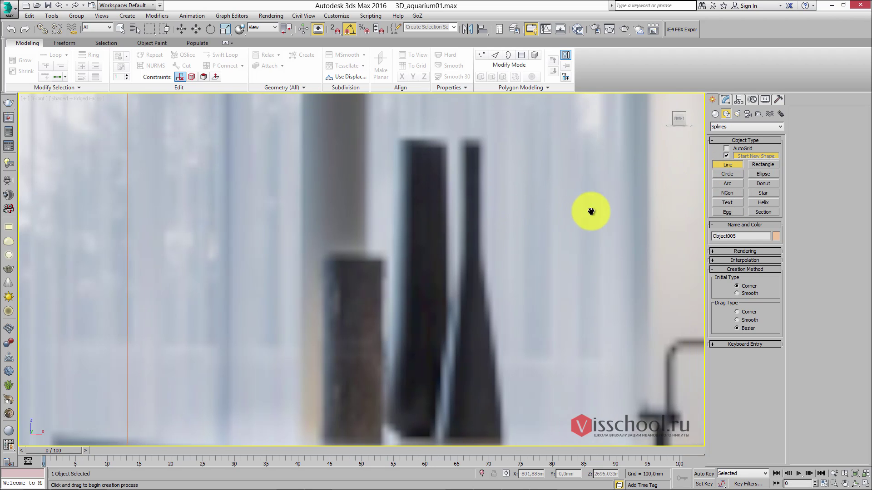
scroll(461, 201, down, 4)
scroll(462, 189, up, 2)
scroll(435, 209, up, 2)
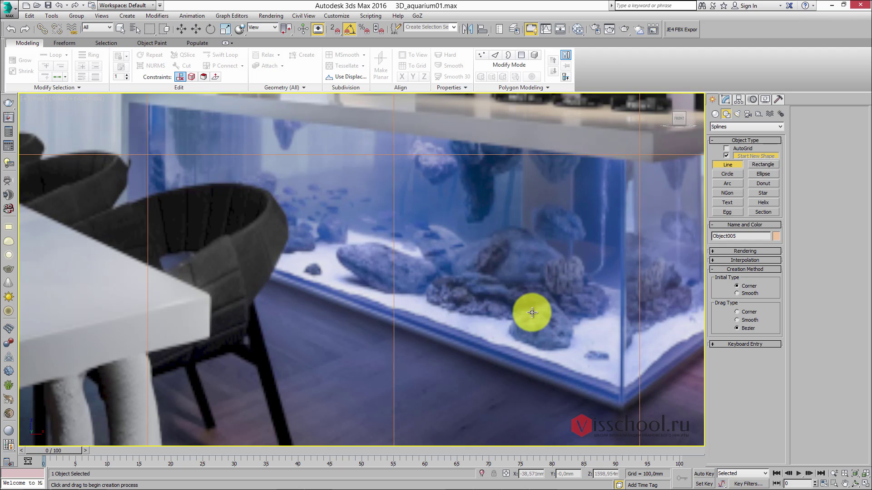
- Study the reference photo's aquarium and table leg up close
middle_drag(529, 307, 454, 271)
scroll(466, 285, down, 2)
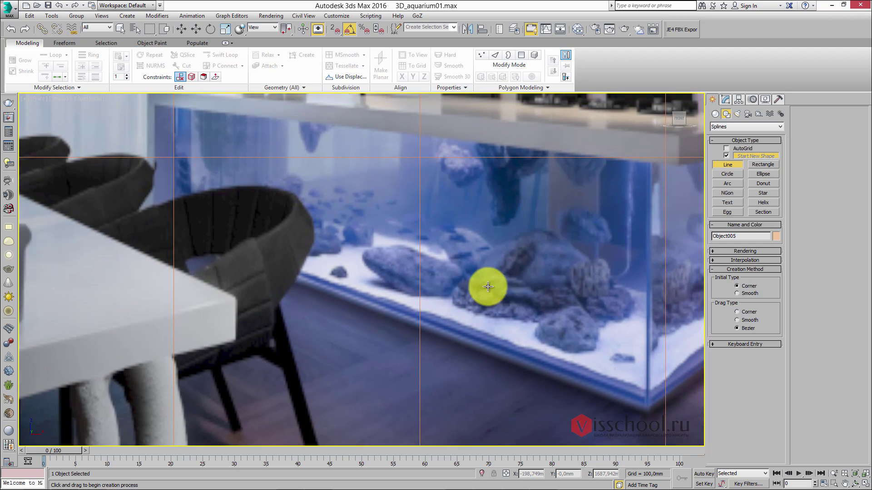
scroll(376, 197, up, 2)
scroll(431, 222, up, 2)
scroll(432, 221, down, 3)
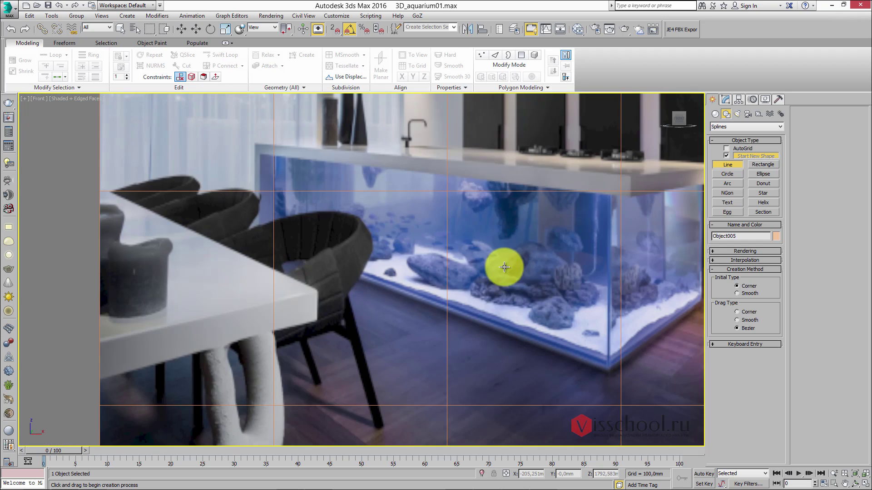
middle_drag(462, 232, 469, 235)
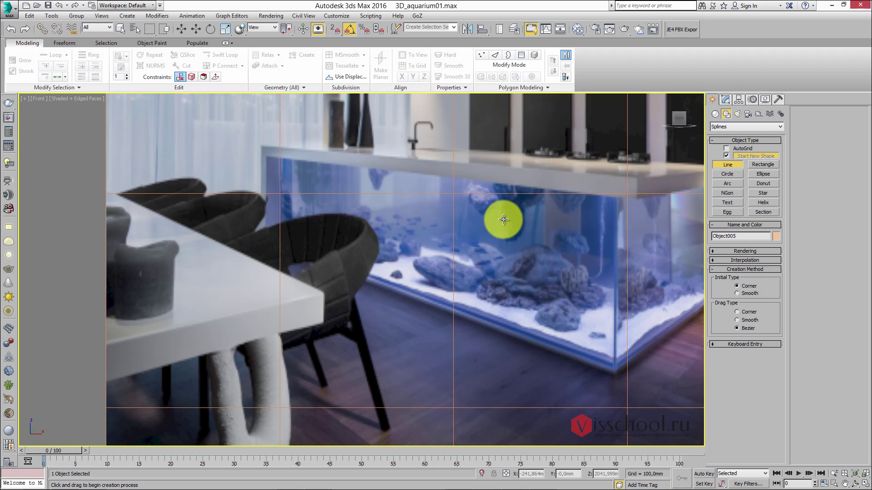
scroll(432, 216, down, 3)
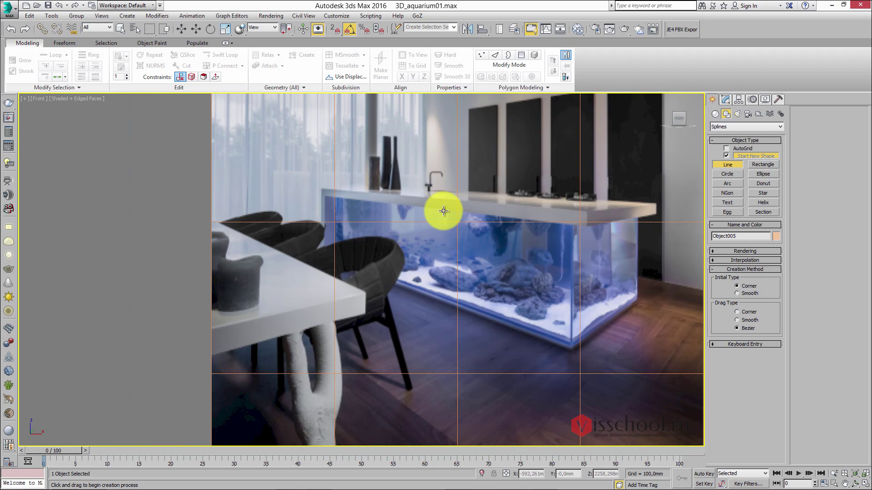
middle_drag(443, 211, 436, 216)
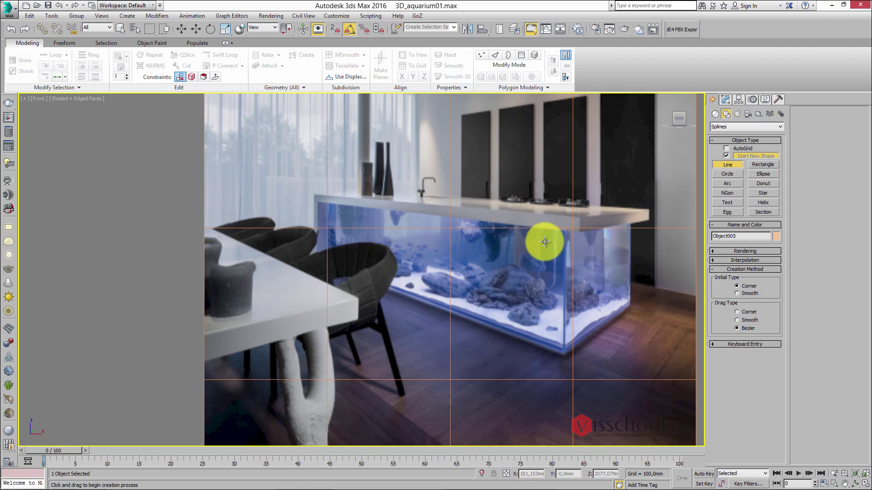
scroll(479, 227, up, 8)
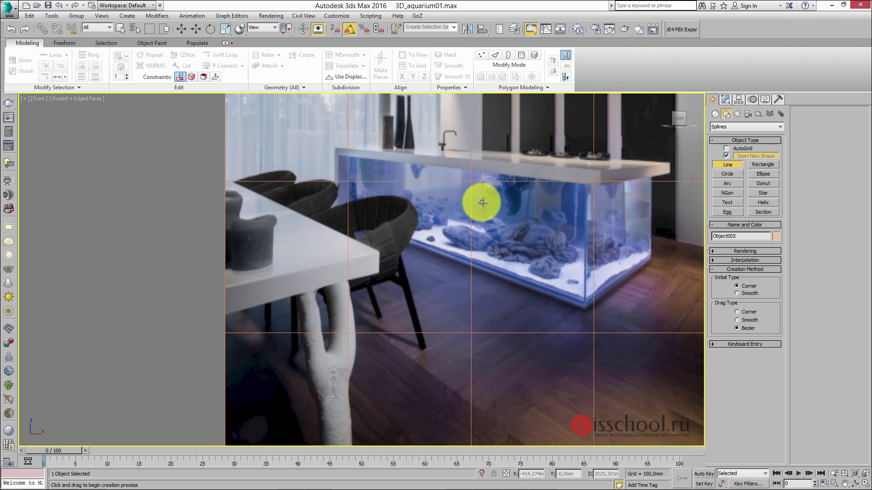
mouse_move(407, 234)
middle_down()
mouse_move(368, 249)
mouse_move(415, 152)
mouse_move(414, 230)
middle_up()
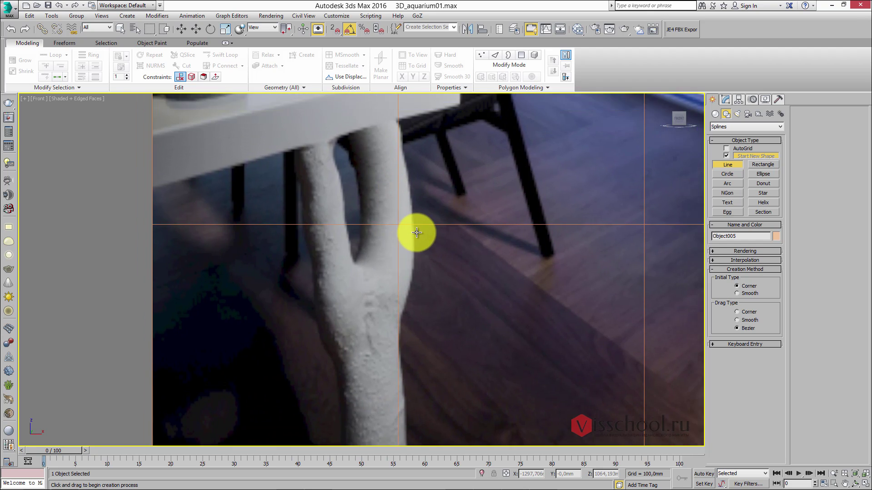
scroll(407, 301, down, 6)
scroll(395, 200, up, 4)
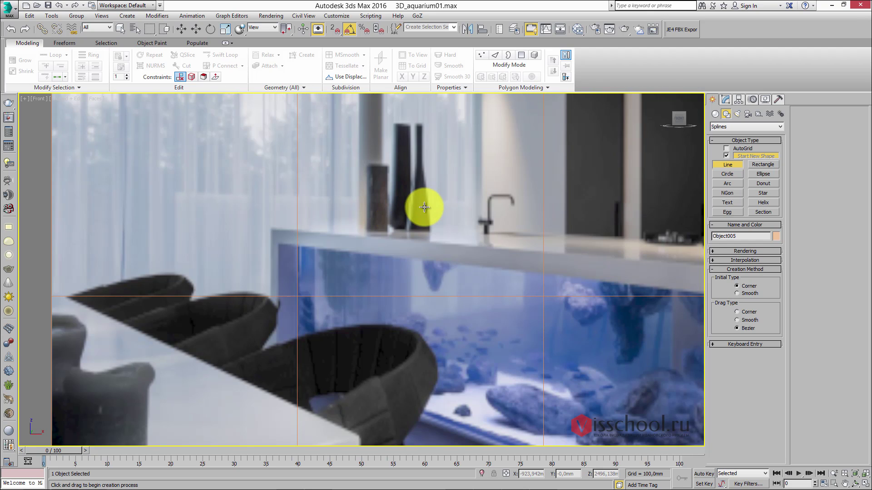
scroll(398, 172, down, 2)
scroll(405, 199, up, 2)
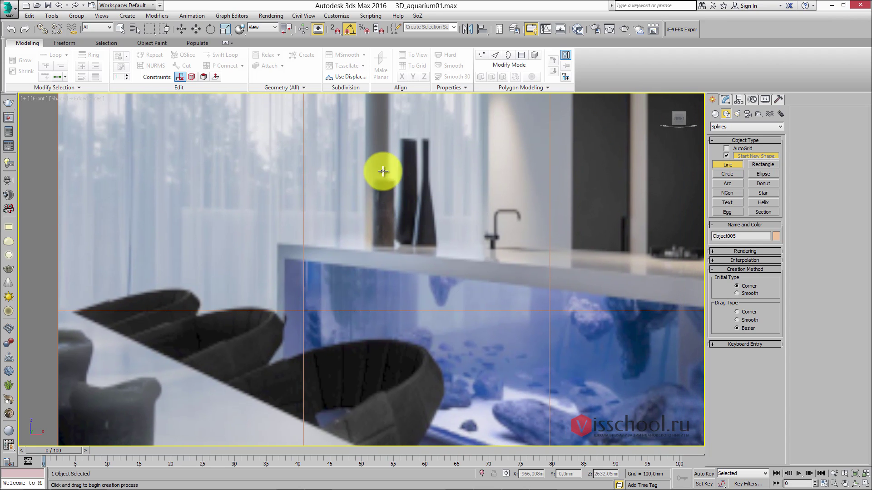
- Look over the photo's counter, chairs, vases and faucet, then orbit out to the room
middle_drag(404, 168, 421, 260)
scroll(403, 195, up, 2)
scroll(417, 277, down, 2)
scroll(416, 278, up, 2)
scroll(414, 241, down, 2)
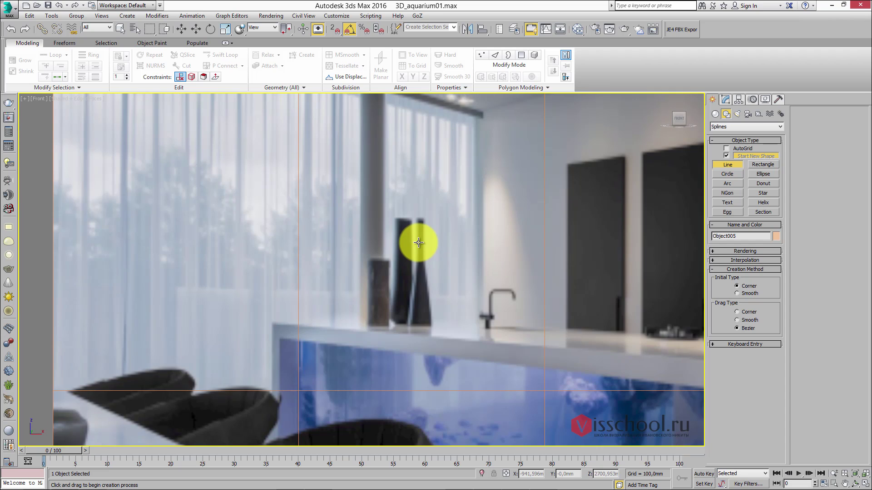
middle_drag(444, 232, 452, 204)
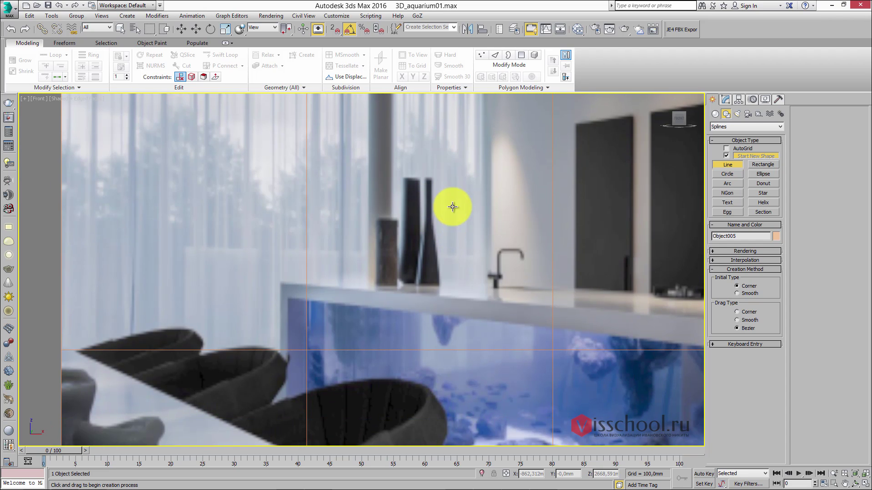
scroll(424, 230, up, 3)
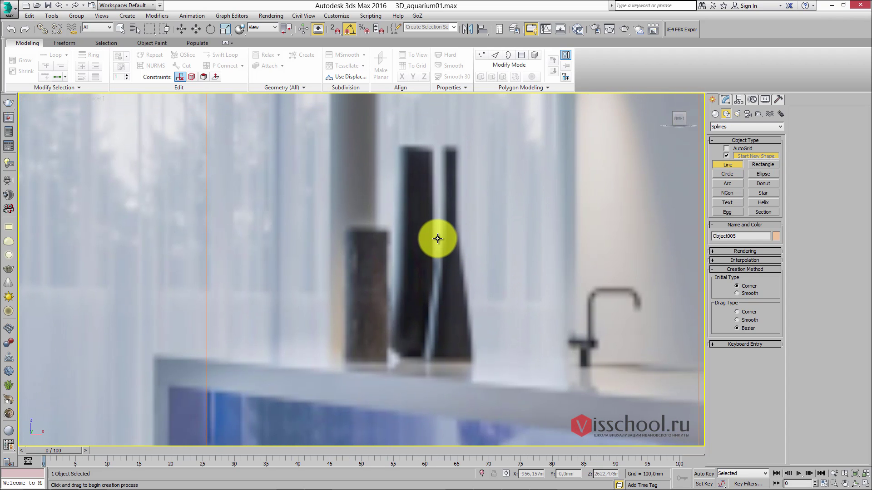
scroll(535, 236, up, 2)
middle_drag(535, 235, 422, 193)
scroll(488, 218, down, 2)
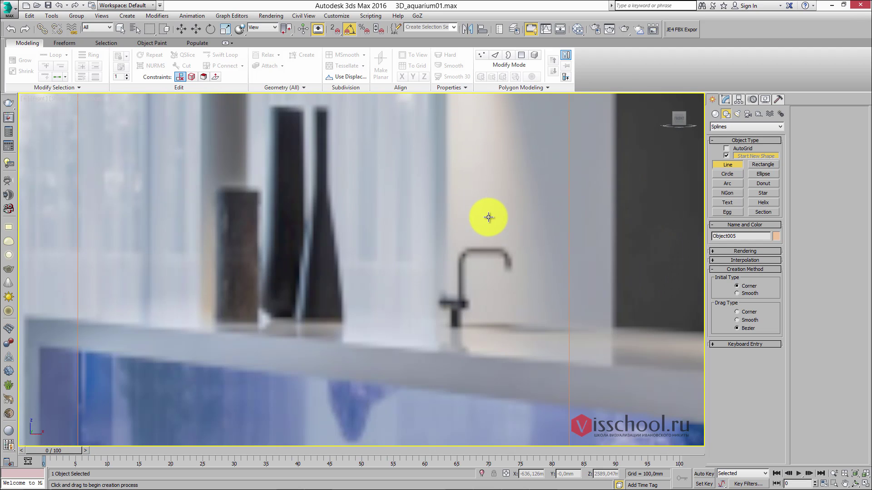
scroll(489, 220, down, 4)
scroll(477, 254, up, 1)
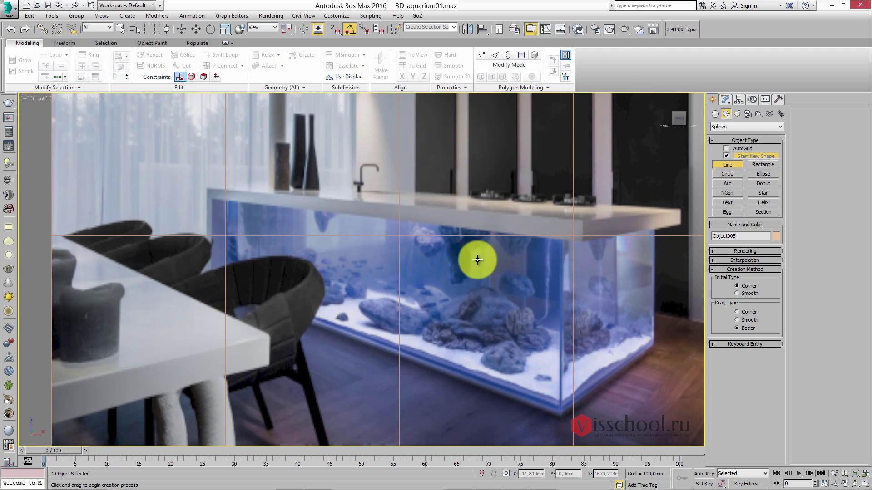
scroll(528, 269, down, 3)
alt+middle_drag(422, 243, 493, 225)
scroll(493, 226, up, 3)
alt+middle_drag(471, 293, 444, 200)
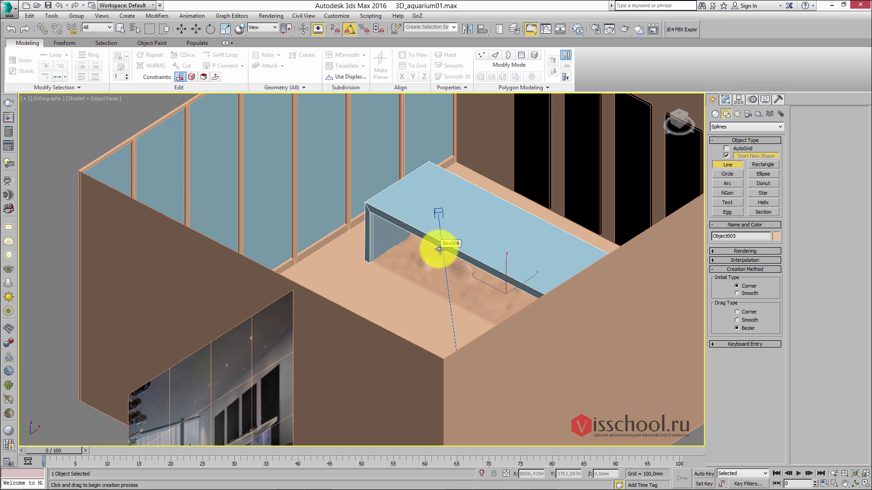
- Place a short line near the counter and end Line creation
middle_drag(375, 249, 392, 202)
click(267, 276)
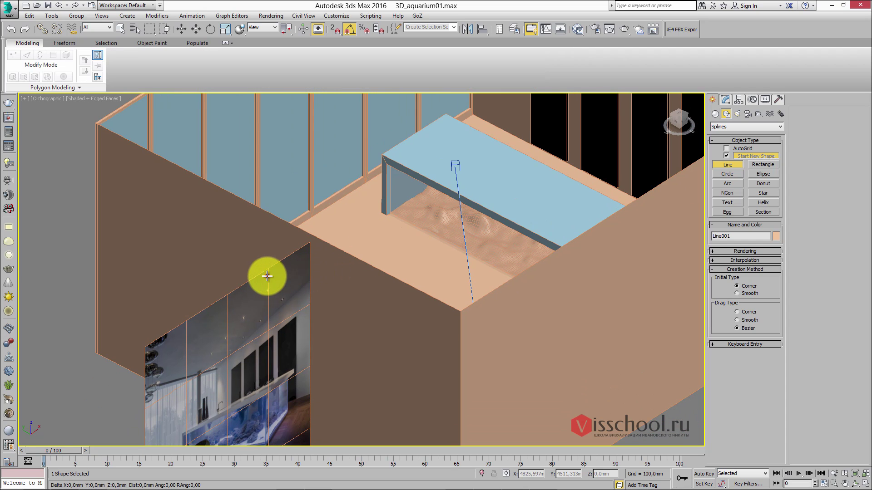
right_click(267, 276)
click(267, 276)
- Pan, zoom out and orbit to see the whole room model again
middle_drag(278, 274, 342, 228)
scroll(342, 232, down, 4)
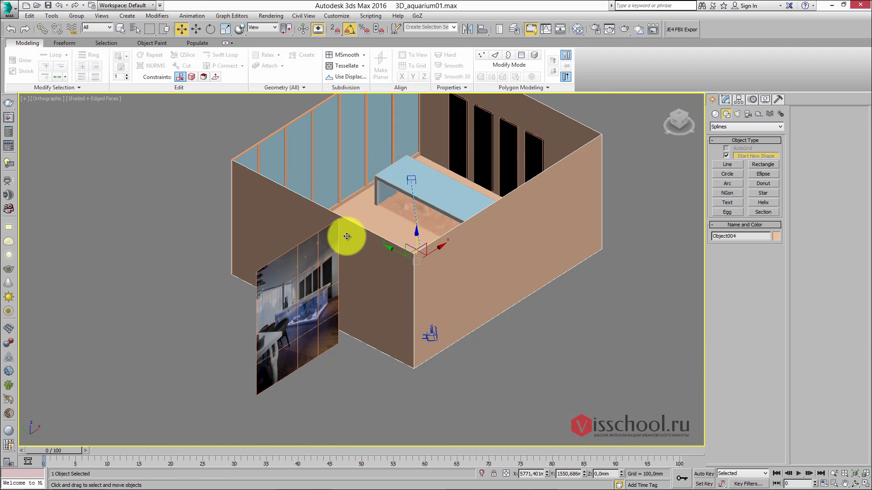
scroll(321, 244, down, 1)
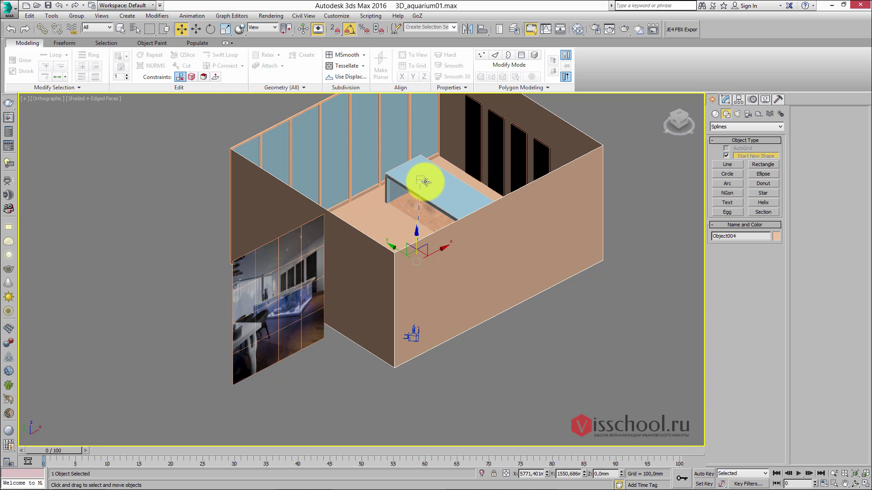
alt+middle_drag(432, 167, 431, 168)
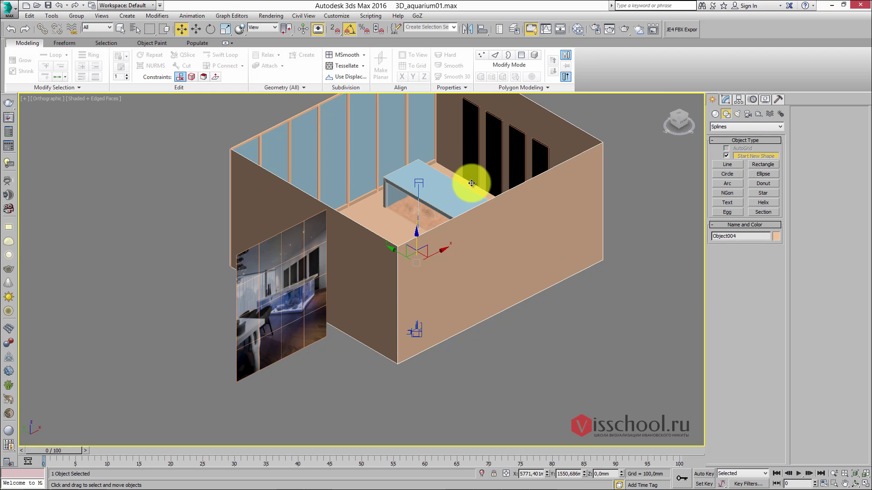
- Switch to the Front view and frame the vases in the reference photo
key(f)
scroll(514, 194, down, 3)
scroll(276, 215, up, 8)
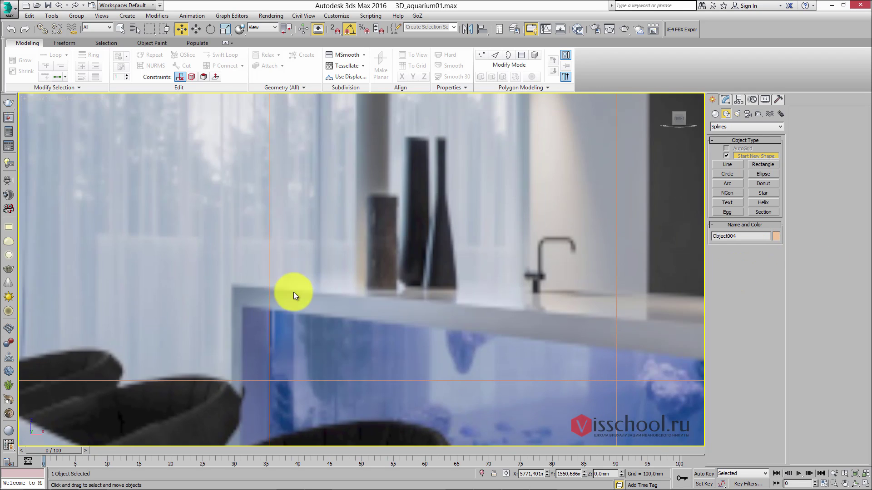
scroll(375, 265, up, 3)
scroll(312, 231, down, 1)
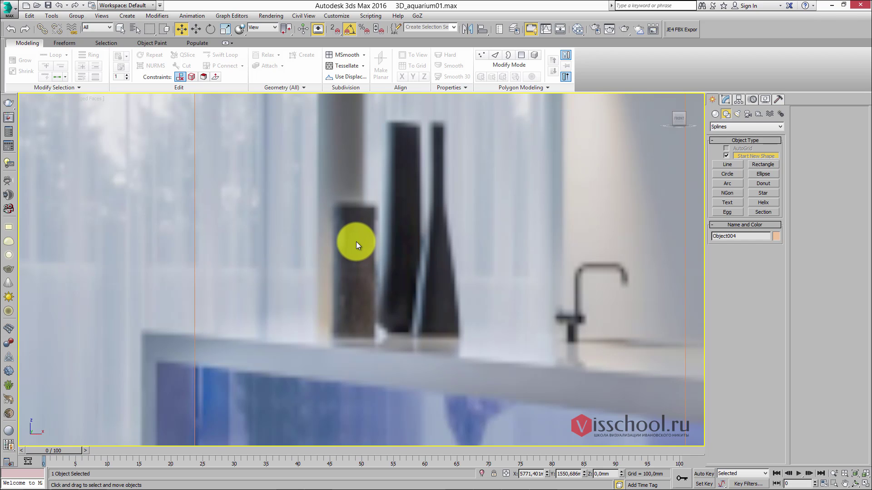
middle_drag(379, 207, 347, 222)
- Draw a Line down the tall vase's edge from its top to the base
click(727, 164)
scroll(416, 181, up, 5)
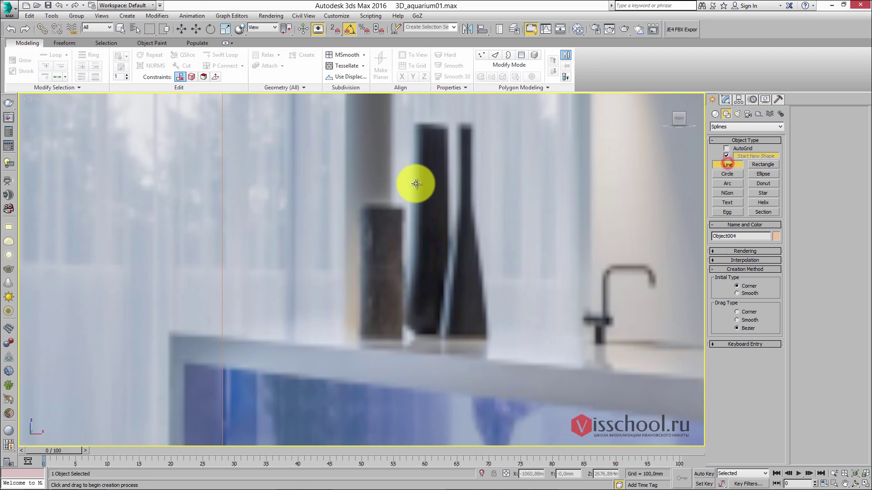
click(427, 114)
click(425, 189)
click(419, 309)
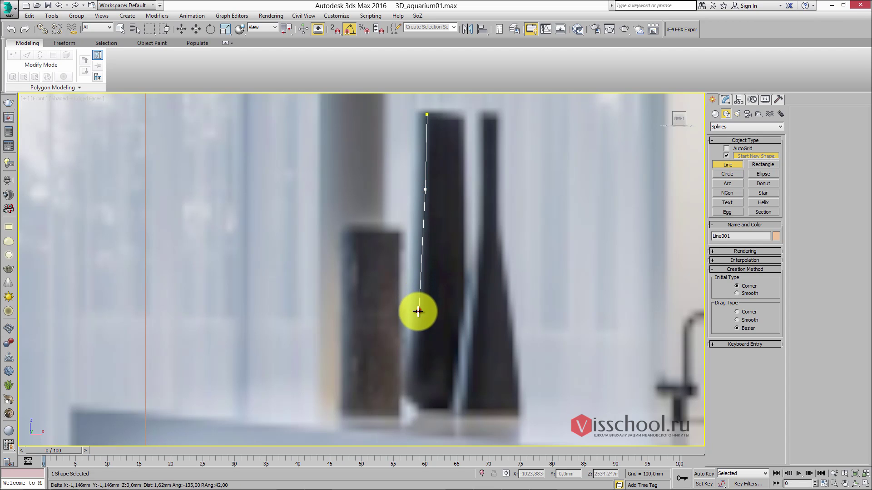
middle_drag(409, 356, 409, 333)
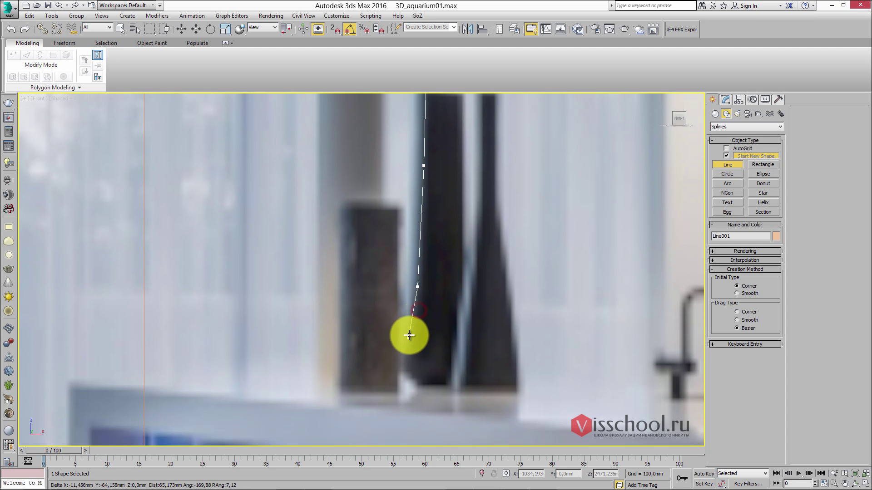
click(400, 362)
click(418, 388)
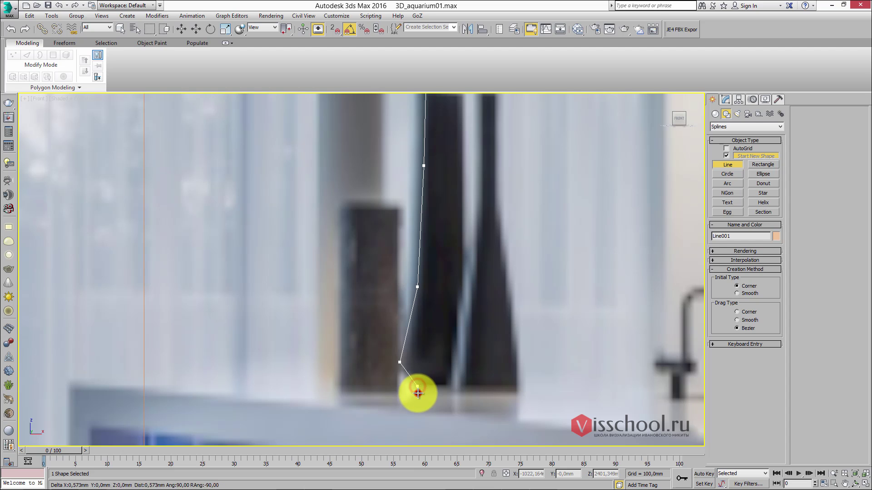
click(417, 393)
right_click(433, 385)
middle_drag(431, 379, 423, 404)
- Apply a Lathe modifier to the profile and shift its axis to widen the vase
click(726, 100)
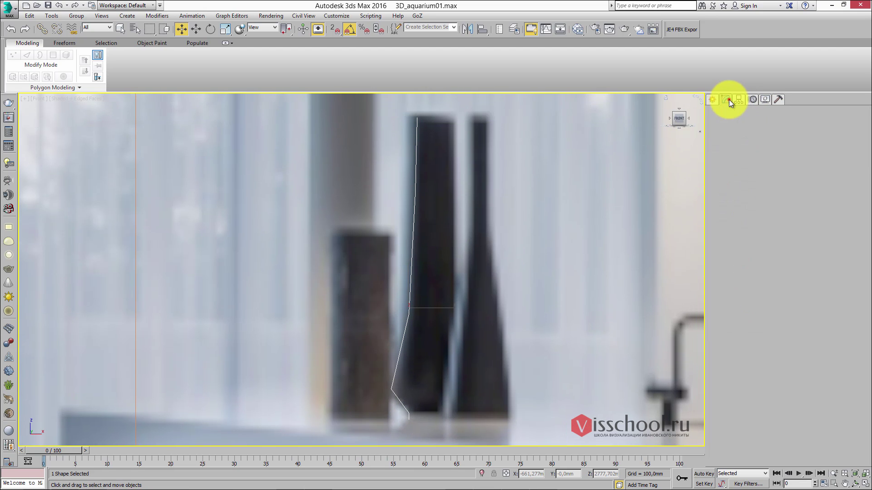
middle_drag(493, 176, 500, 154)
click(756, 171)
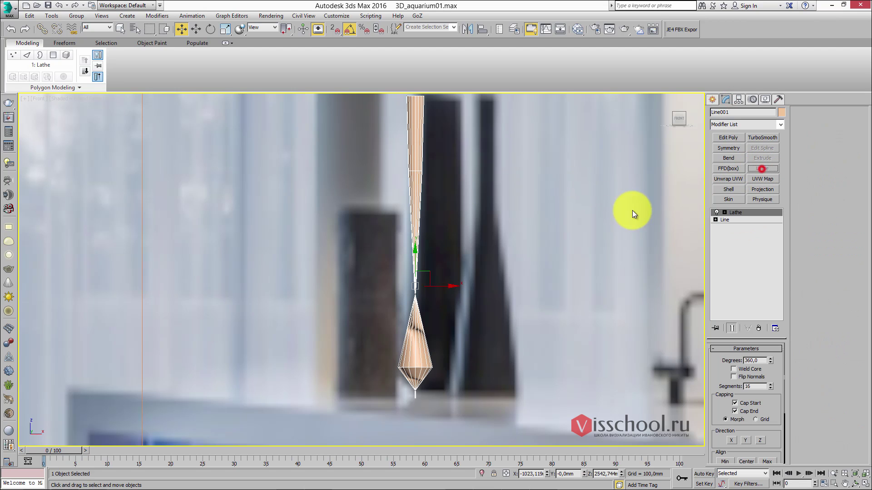
drag(434, 286, 455, 288)
middle_drag(455, 288, 519, 247)
- Return to the Line in the stack in Vertex mode and pick a profile point
click(733, 217)
key(1)
click(410, 347)
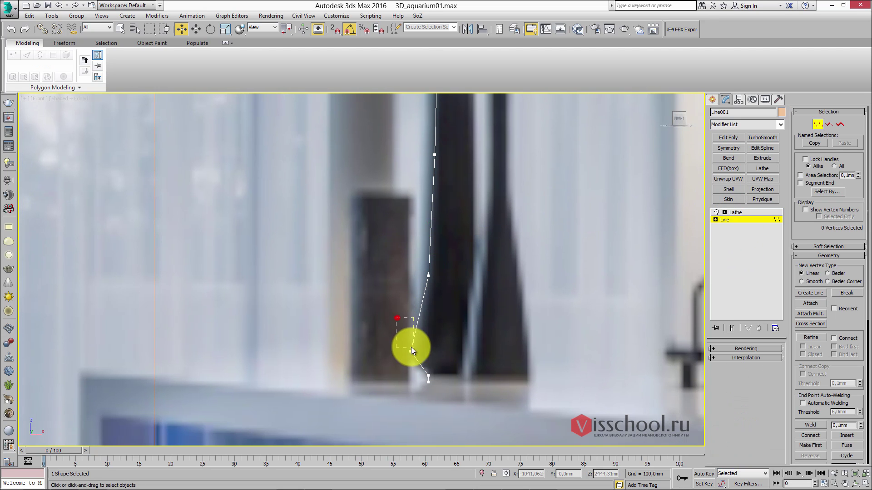
middle_drag(447, 317, 451, 309)
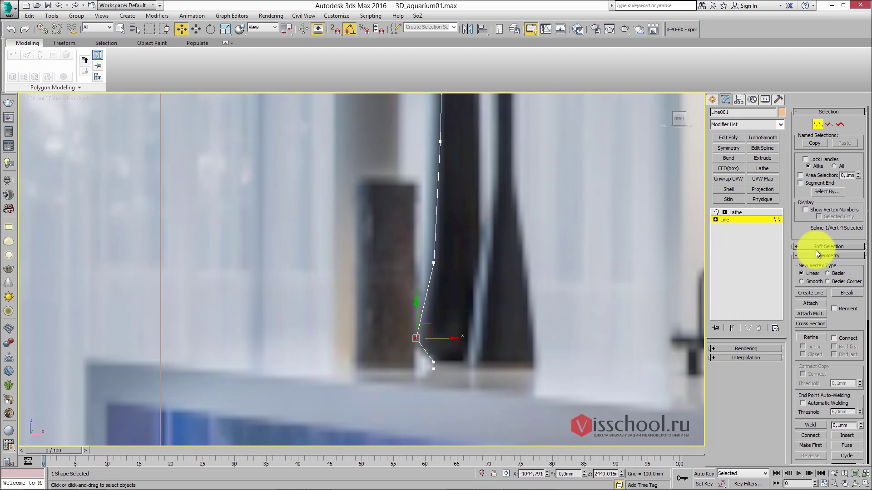
middle_drag(429, 271, 399, 277)
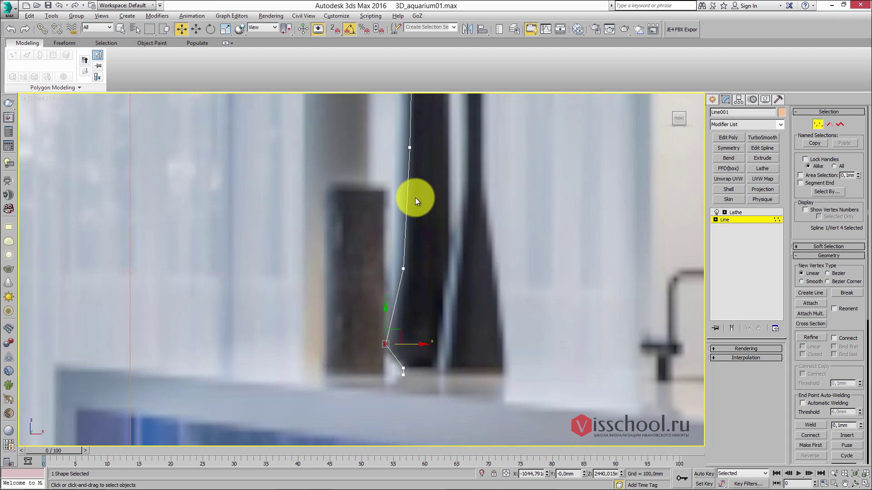
key(alt+Tab)
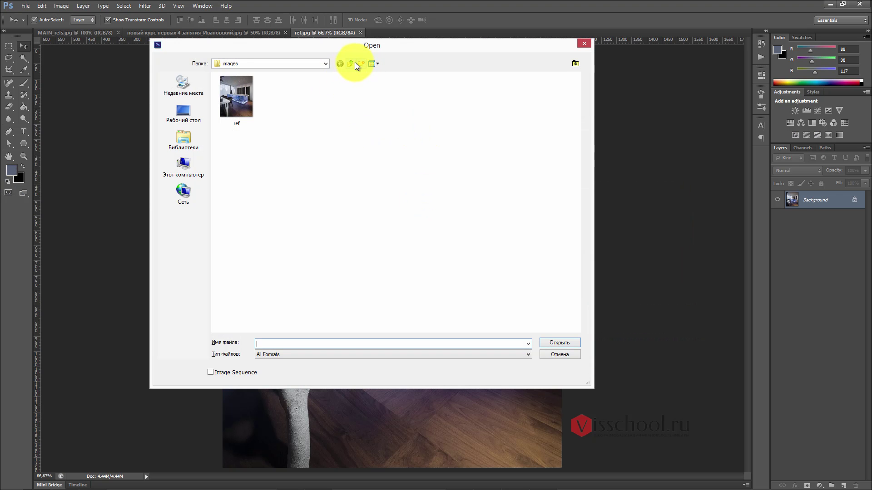
- Open the career-stages presentation from the 001_2016_soft folder, browse it, then close it
click(354, 64)
click(352, 64)
click(352, 64)
click(352, 64)
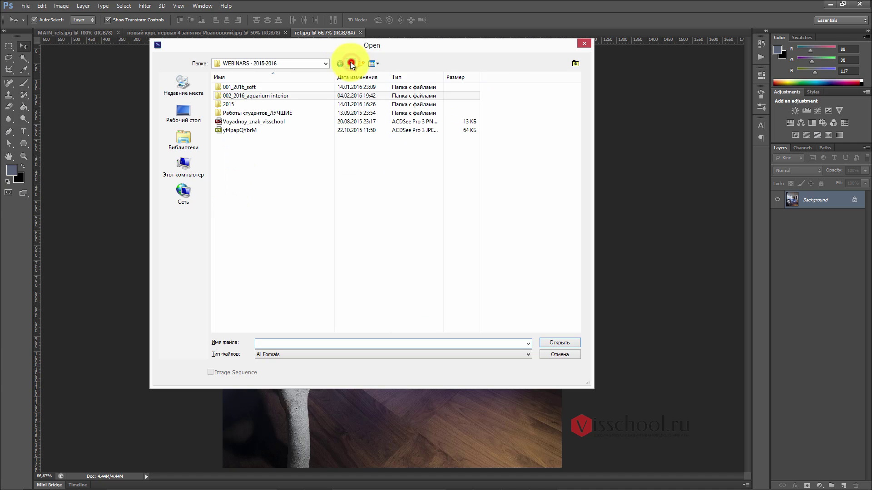
double_click(231, 88)
double_click(325, 162)
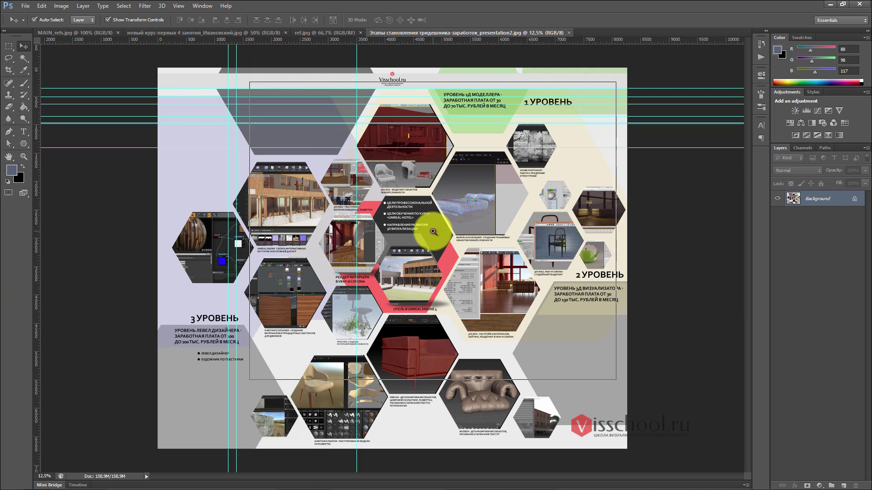
ctrl+click(431, 229)
drag(442, 215, 444, 169)
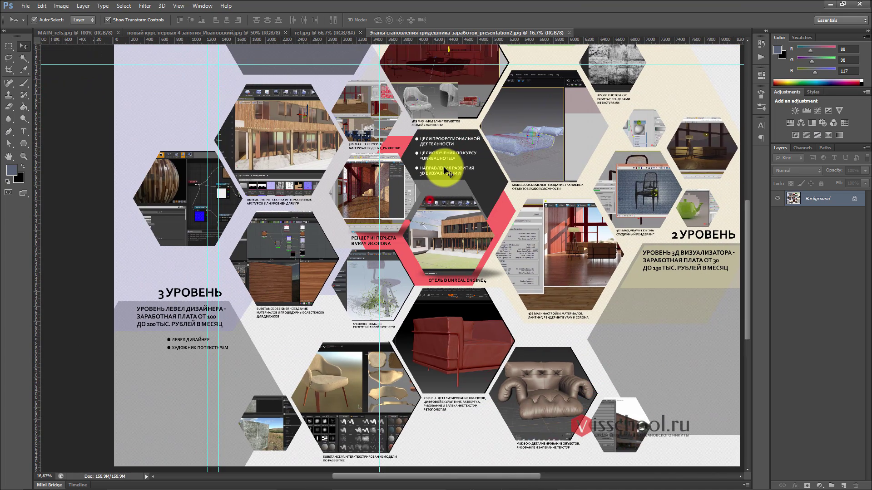
key(ctrl+w)
- Open the software poster JPG and zoom into its rows
key(ctrl+o)
click(527, 103)
click(527, 104)
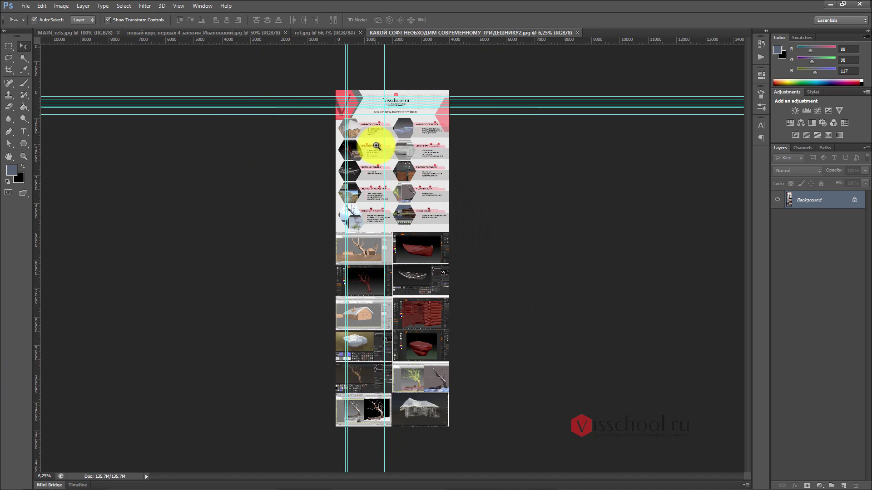
ctrl+click(375, 141)
ctrl+click(375, 143)
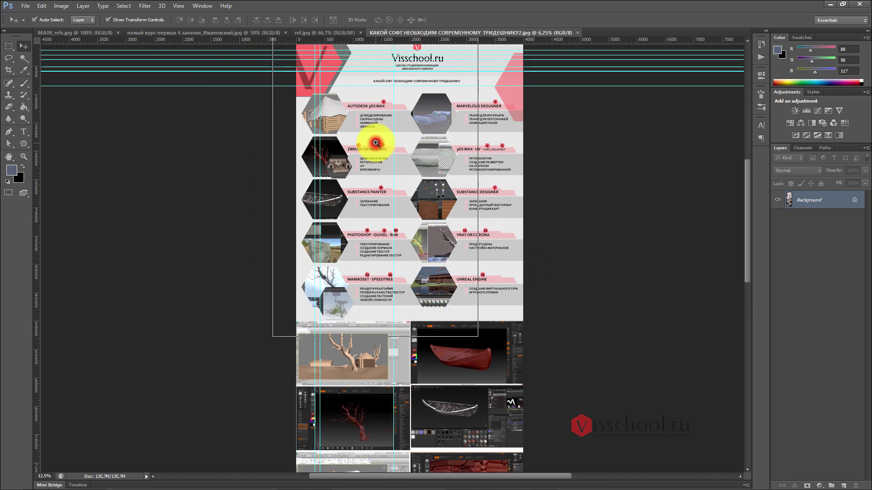
ctrl+click(375, 143)
- Pan and zoom across the poster to read its software sections
drag(456, 159, 432, 163)
ctrl+click(463, 249)
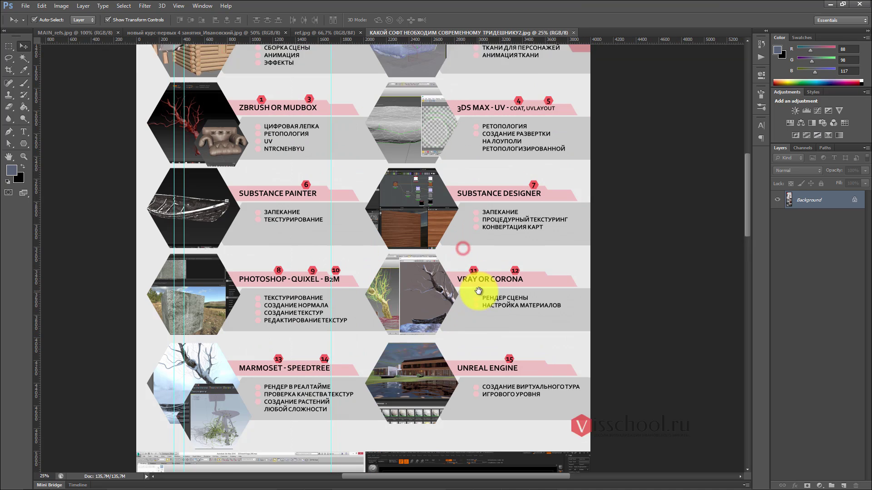
alt+click(492, 318)
drag(467, 259, 438, 231)
alt+click(439, 231)
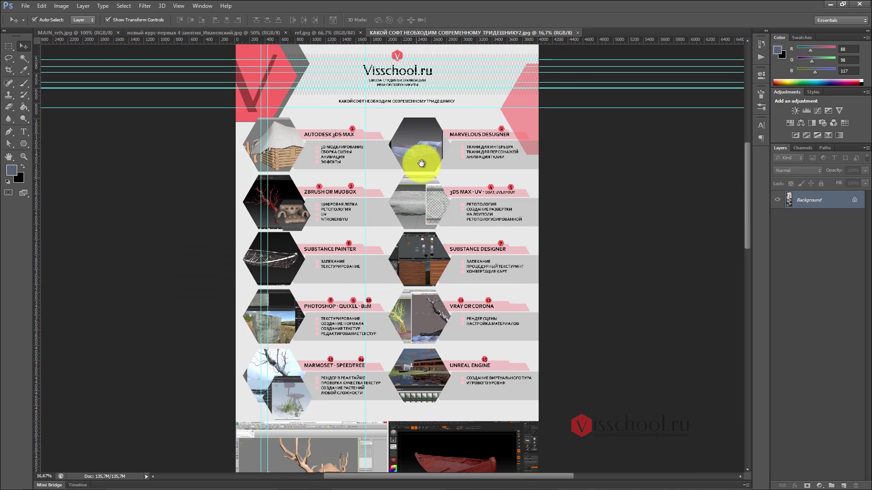
scroll(417, 220, down, 2)
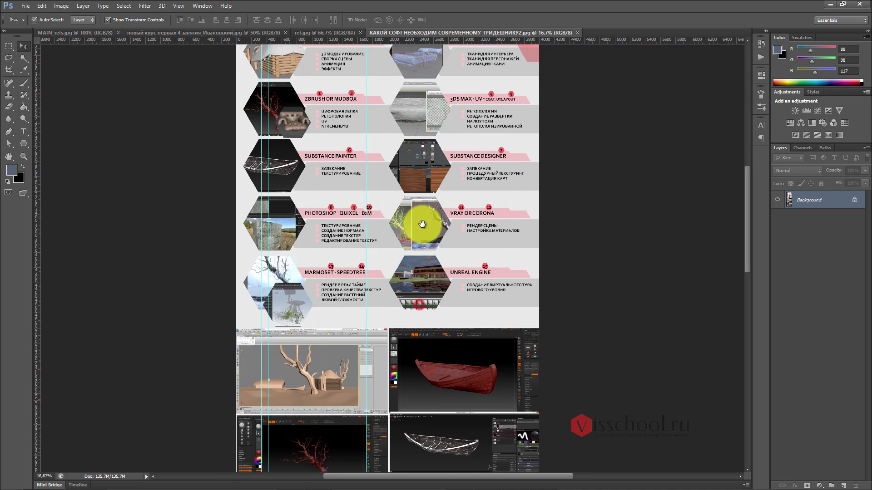
scroll(435, 194, down, 2)
scroll(433, 218, down, 3)
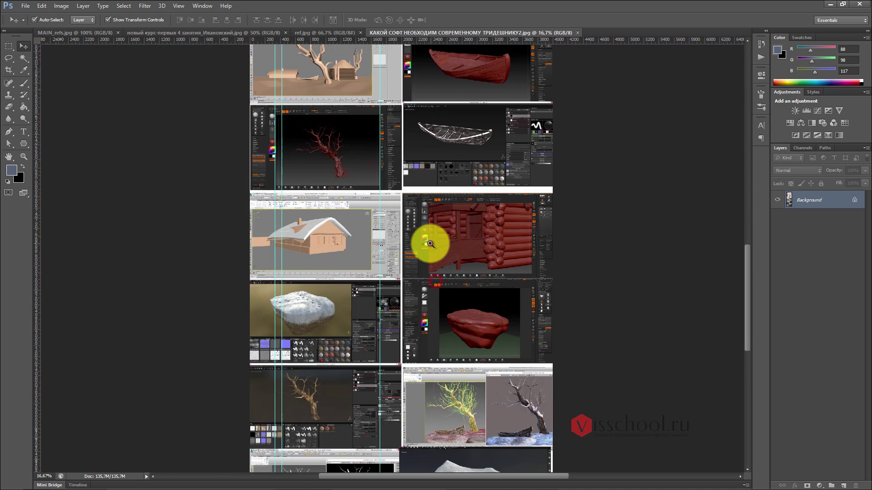
alt+scroll(428, 243, up, 2)
scroll(443, 214, up, 3)
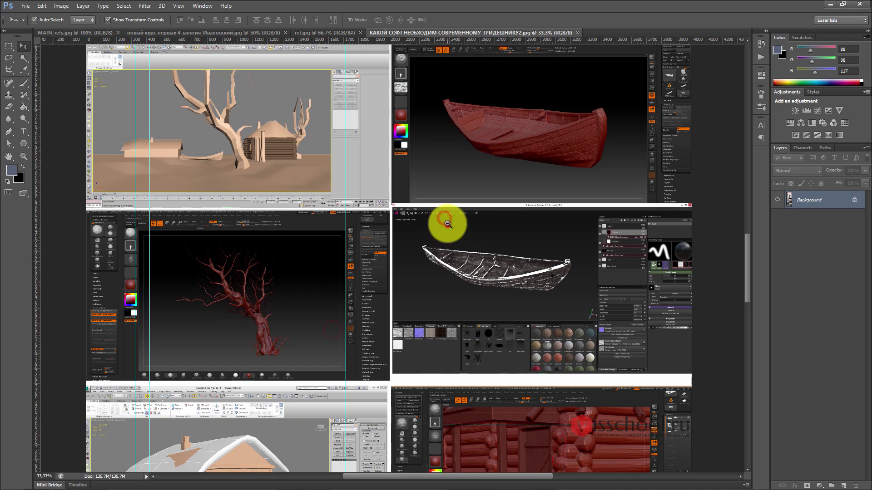
alt+scroll(454, 143, down, 1)
scroll(438, 200, up, 2)
scroll(438, 200, up, 5)
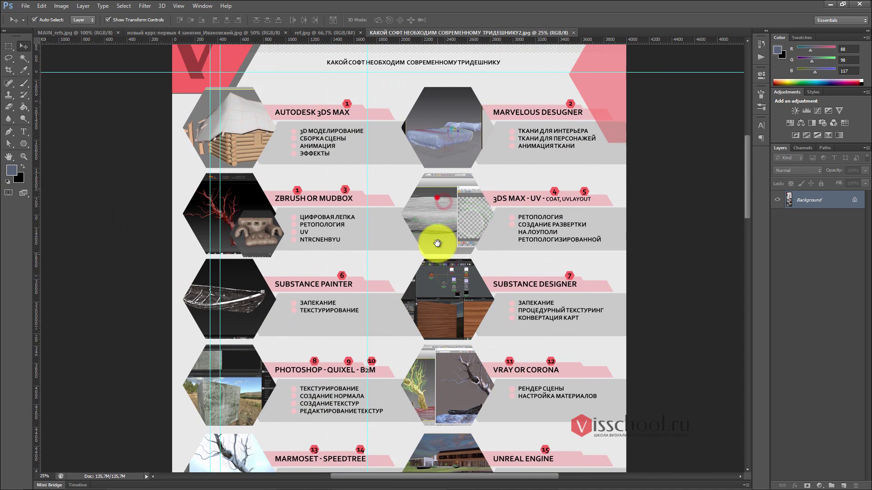
- Back in 3ds Max, frame the profile's lower vertices and select a point
key(alt+Tab)
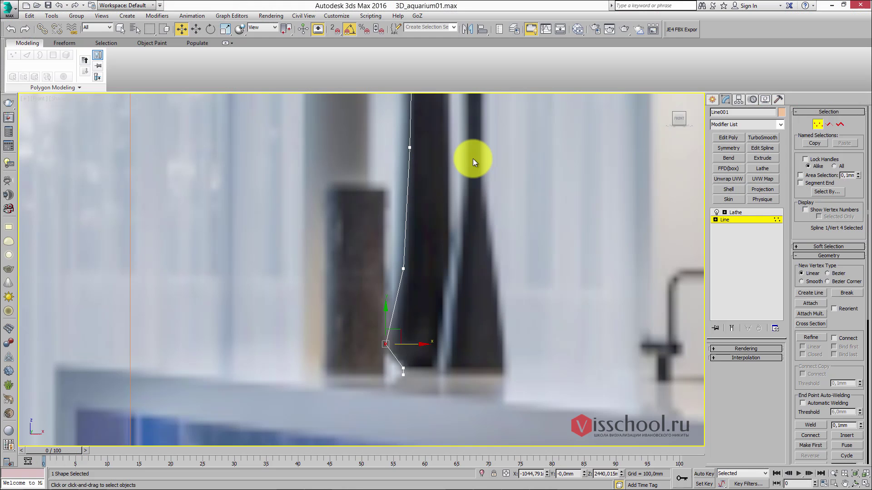
middle_drag(414, 282, 413, 254)
scroll(428, 260, up, 2)
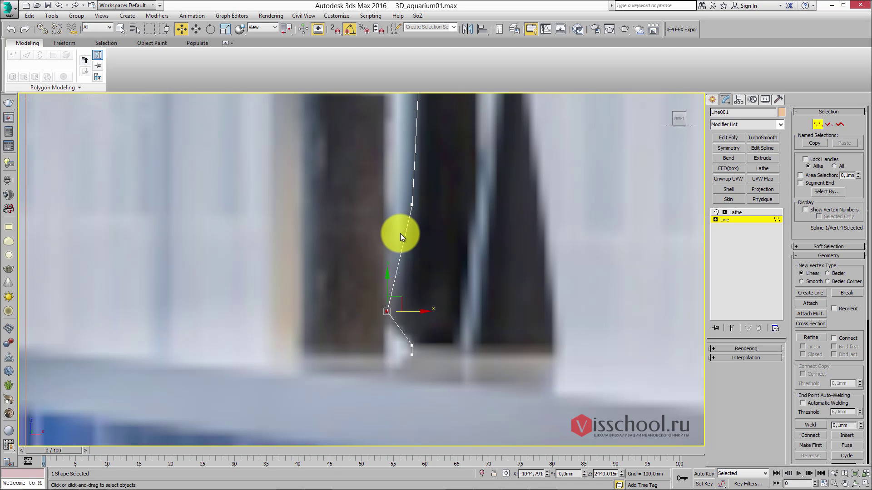
middle_drag(402, 232, 401, 213)
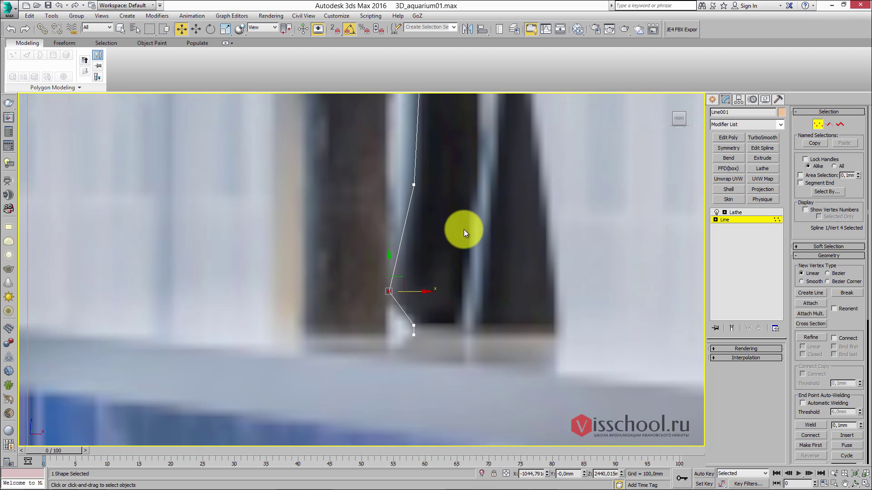
middle_drag(464, 229, 461, 237)
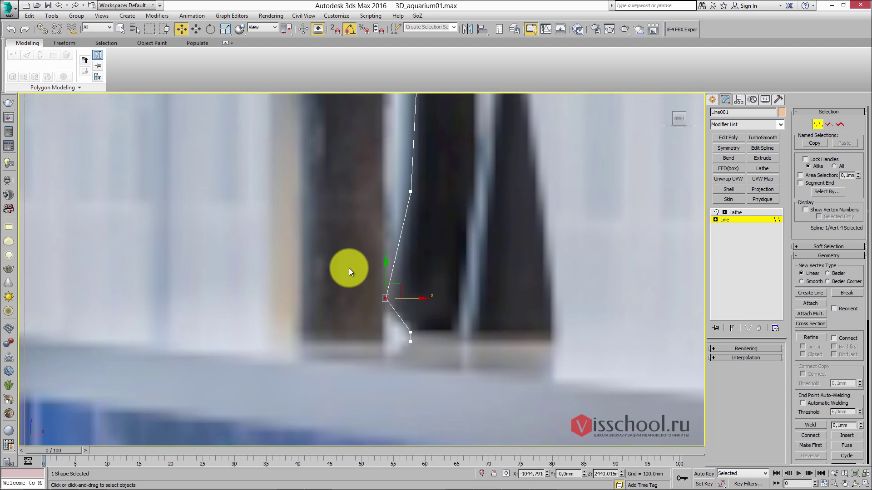
scroll(434, 279, up, 2)
middle_drag(439, 226, 434, 271)
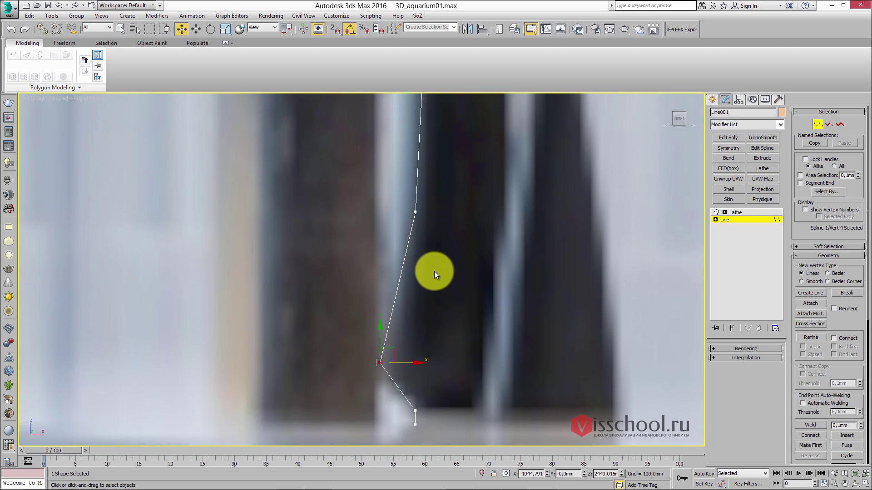
scroll(433, 268, down, 2)
click(418, 241)
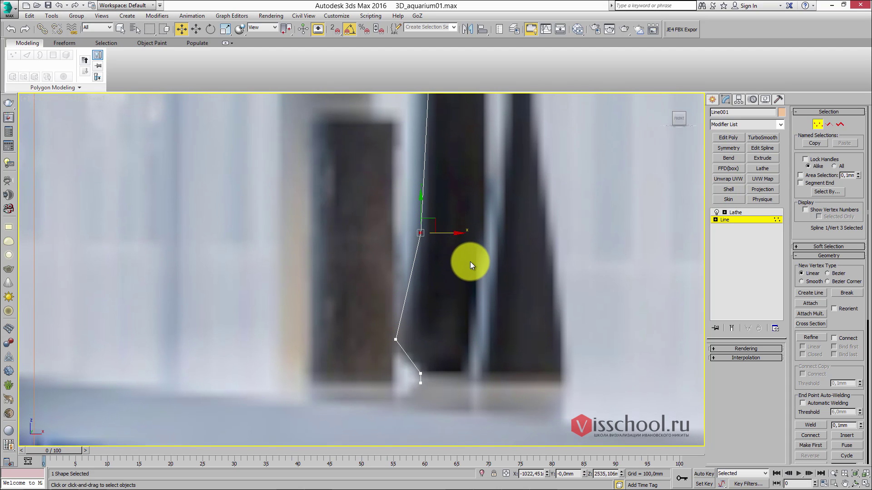
middle_drag(470, 262, 478, 238)
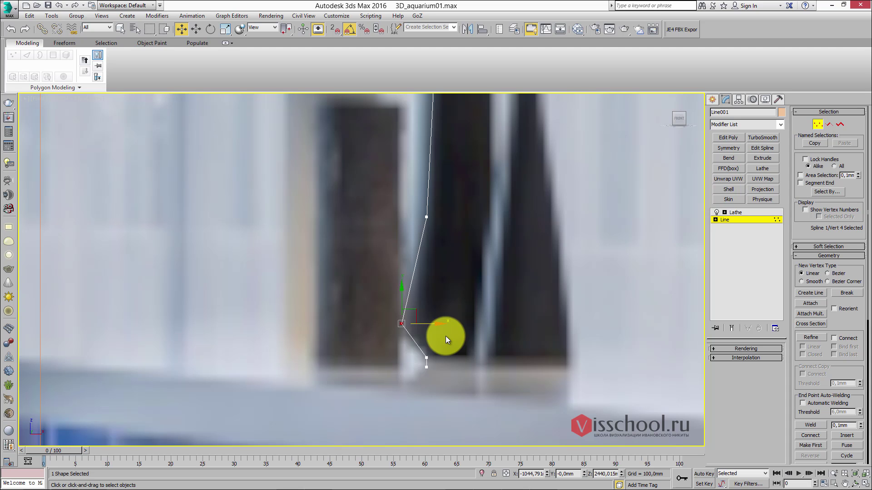
middle_drag(439, 314, 444, 294)
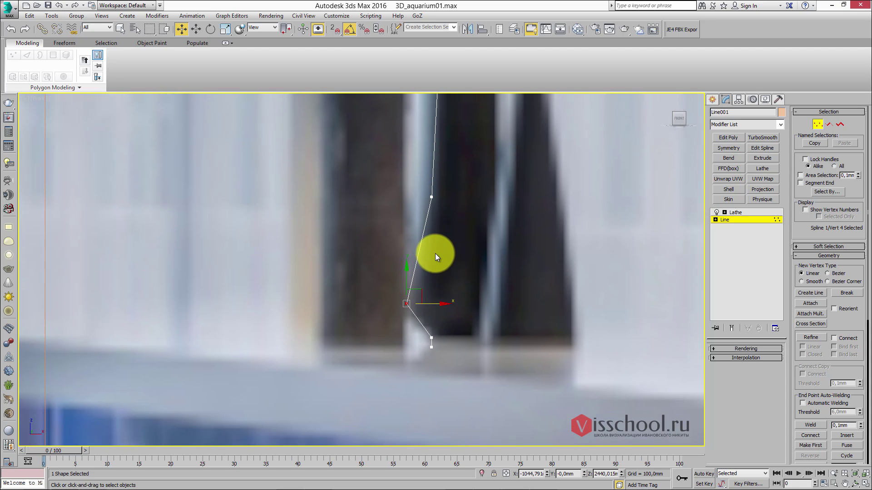
scroll(802, 181, down, 8)
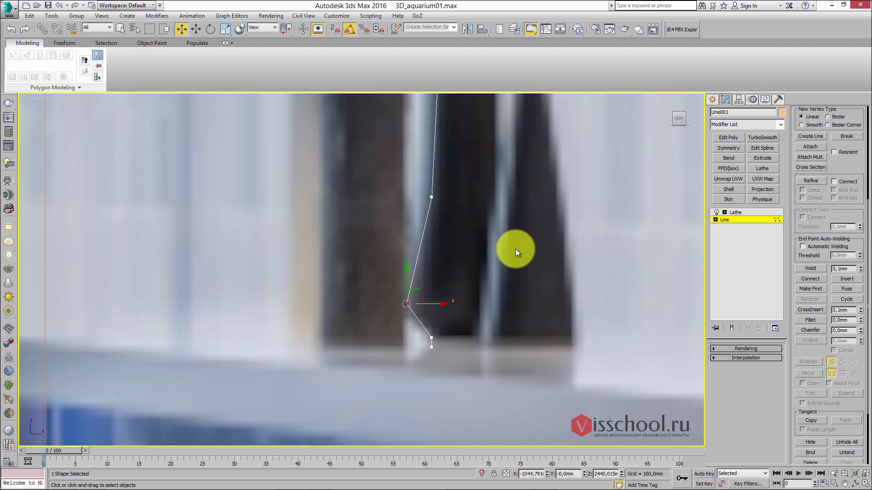
- Fillet the bottom corner vertex of the vase profile into a smooth curve
click(811, 320)
scroll(442, 268, up, 2)
scroll(442, 265, up, 2)
drag(421, 315, 443, 269)
middle_drag(475, 337, 473, 310)
scroll(477, 330, up, 2)
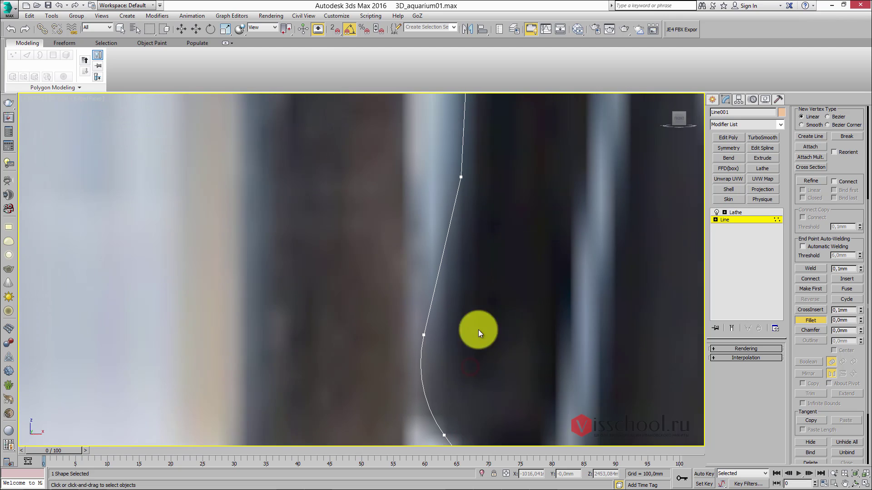
scroll(451, 262, up, 2)
scroll(474, 284, down, 4)
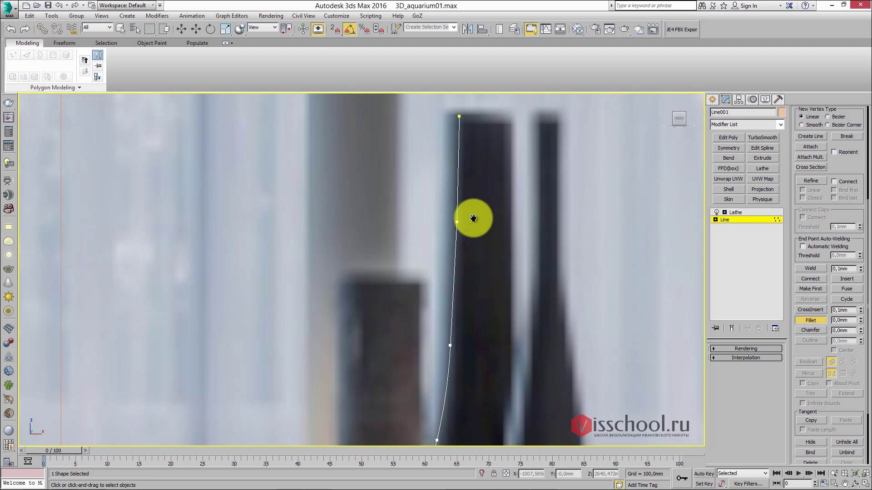
middle_drag(473, 218, 454, 238)
- Show the lathed vase result and move the vase toward the room corner
click(742, 213)
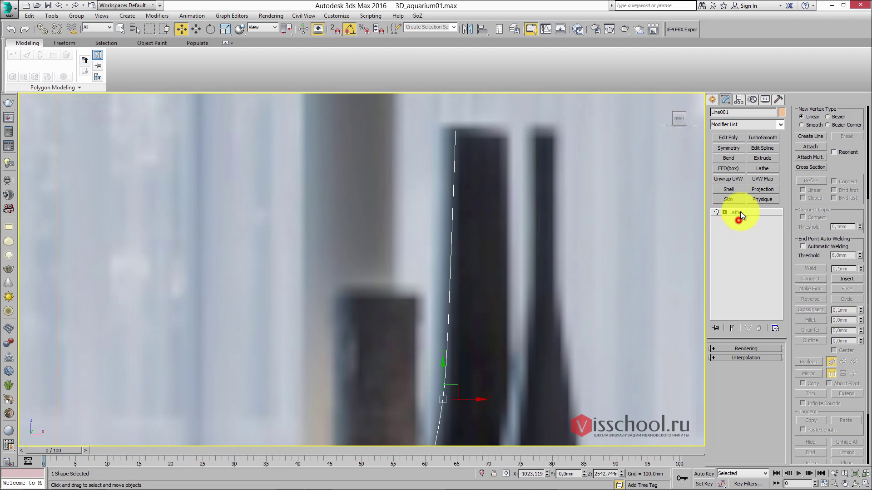
scroll(485, 181, down, 4)
scroll(455, 218, up, 1)
mouse_move(455, 218)
alt+middle_down()
mouse_move(419, 244)
mouse_move(446, 206)
mouse_move(442, 225)
alt+middle_up()
scroll(436, 214, down, 3)
scroll(422, 218, down, 5)
drag(399, 208, 686, 264)
key(z)
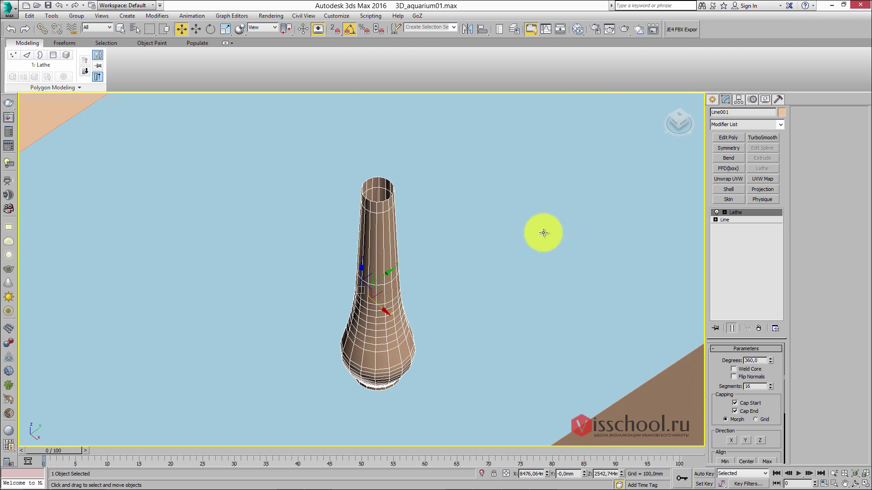
scroll(540, 233, down, 5)
scroll(516, 210, up, 2)
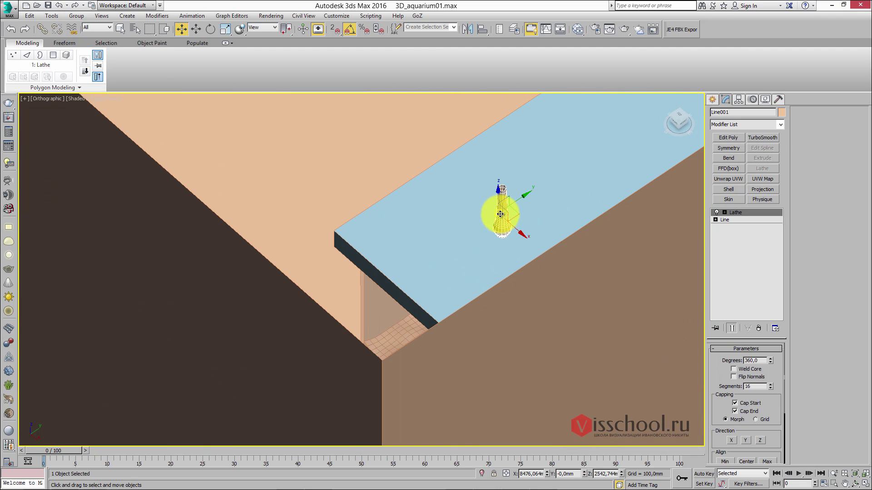
scroll(518, 182, down, 3)
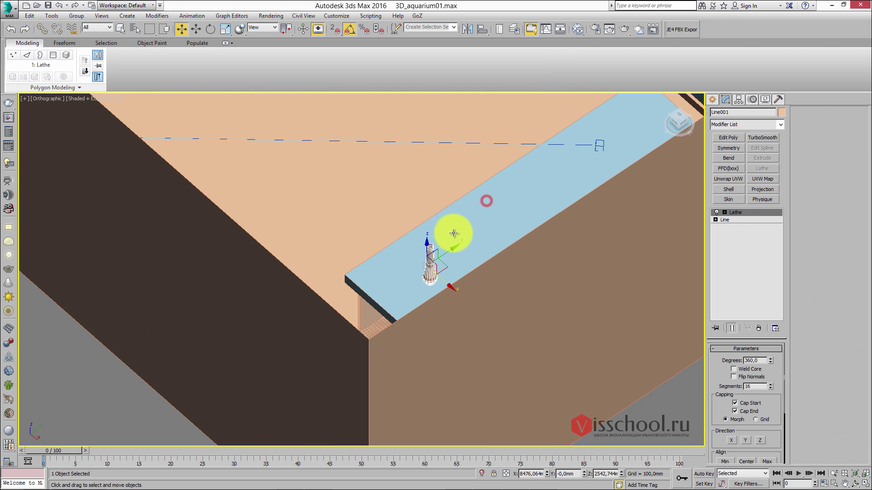
- Move the vase along Y toward the island, slide it left along X, and lower it
drag(454, 248, 613, 132)
key(z)
alt+middle_drag(613, 140, 499, 178)
drag(502, 220, 226, 199)
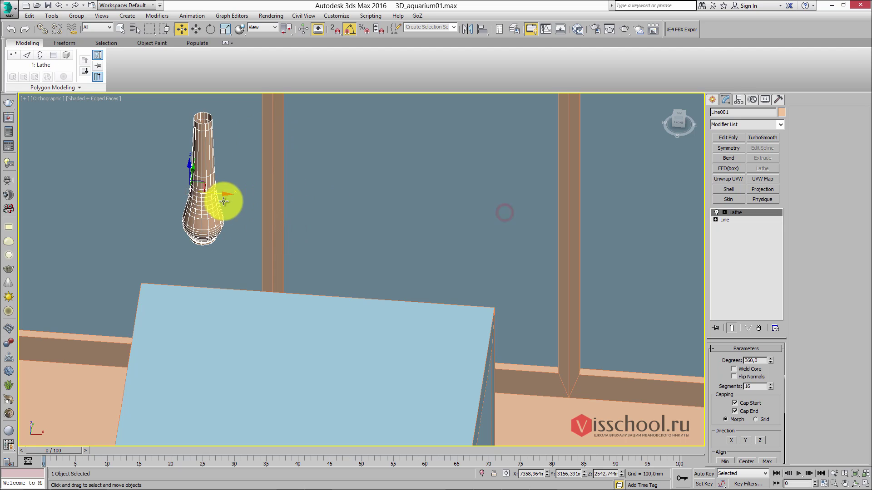
drag(194, 173, 183, 364)
key(p)
key(z)
alt+middle_drag(241, 360, 501, 298)
- Align the vase to the island table, raise it onto the top, and Shift-drag a copy beside it
click(500, 299)
click(436, 324)
alt+middle_drag(437, 323, 477, 264)
key(shift+z)
drag(486, 353, 405, 249)
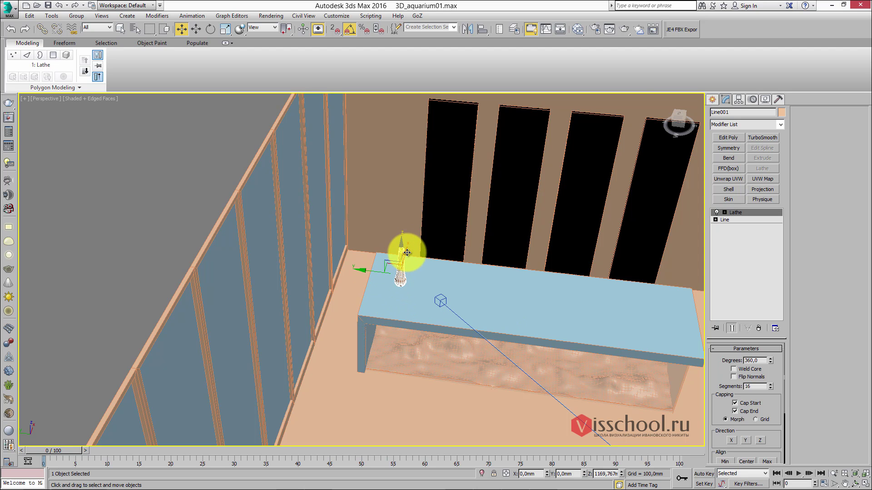
key(z)
alt+middle_drag(432, 269, 365, 179)
drag(364, 176, 360, 166)
alt+middle_drag(360, 166, 389, 200)
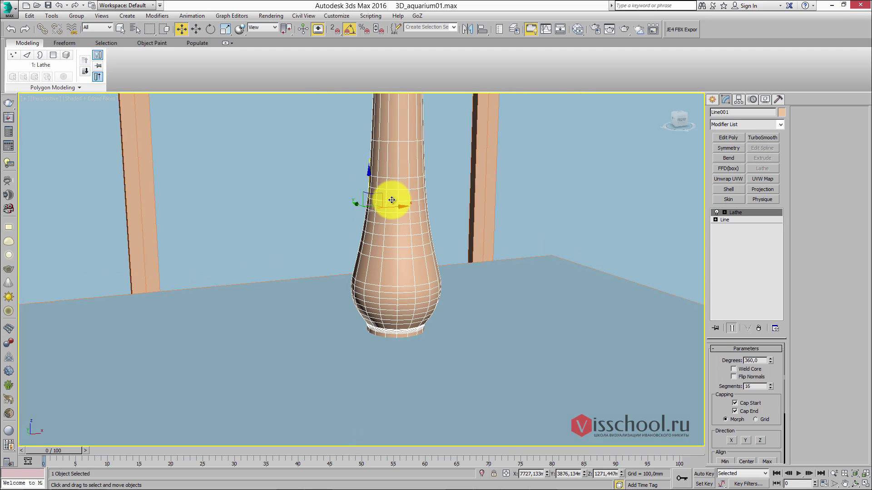
shift+drag(394, 205, 261, 216)
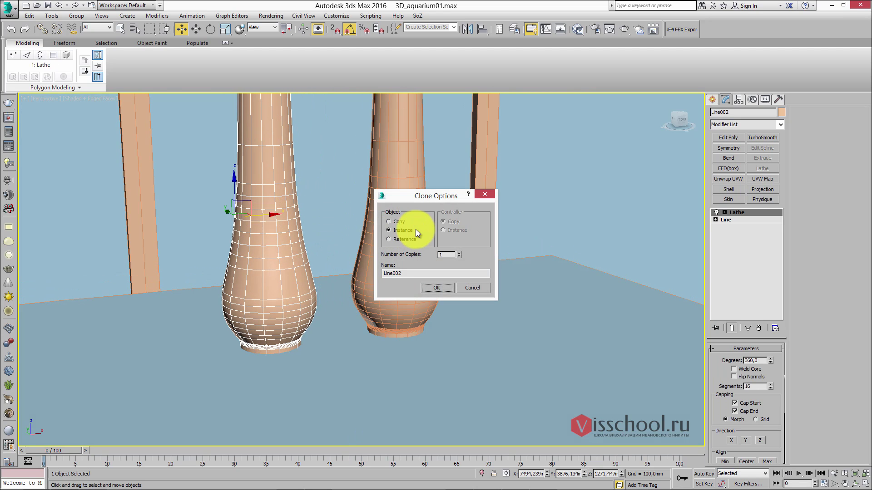
- Make the clone an independent Copy, isolate it, and pull a profile vertex inward to slim it
click(434, 289)
key(alt+q)
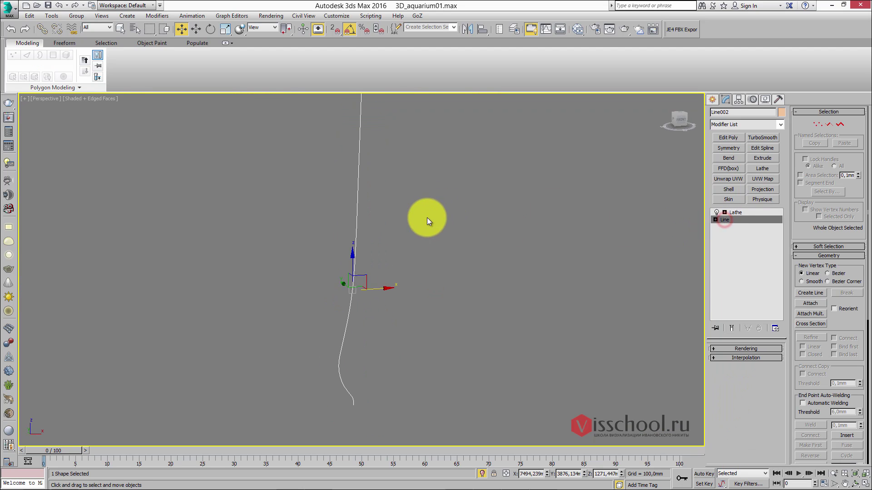
key(1)
drag(319, 279, 396, 334)
click(396, 330)
middle_drag(397, 331, 402, 280)
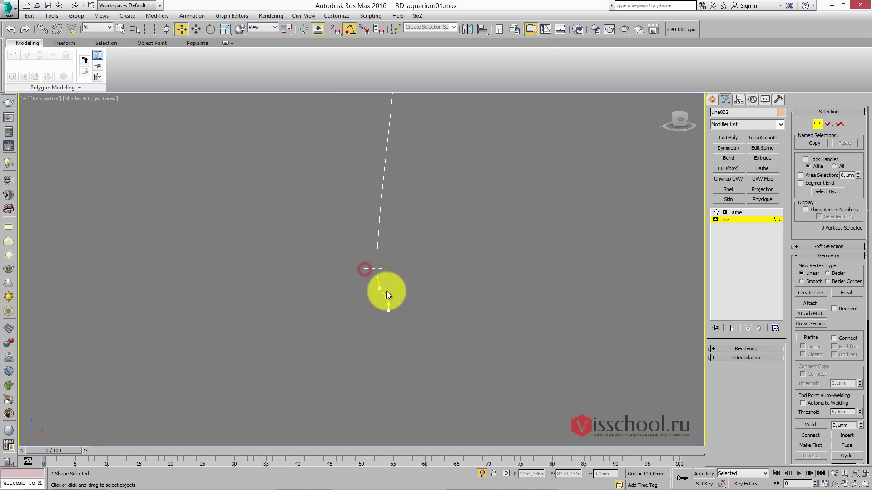
click(395, 234)
scroll(404, 211, up, 3)
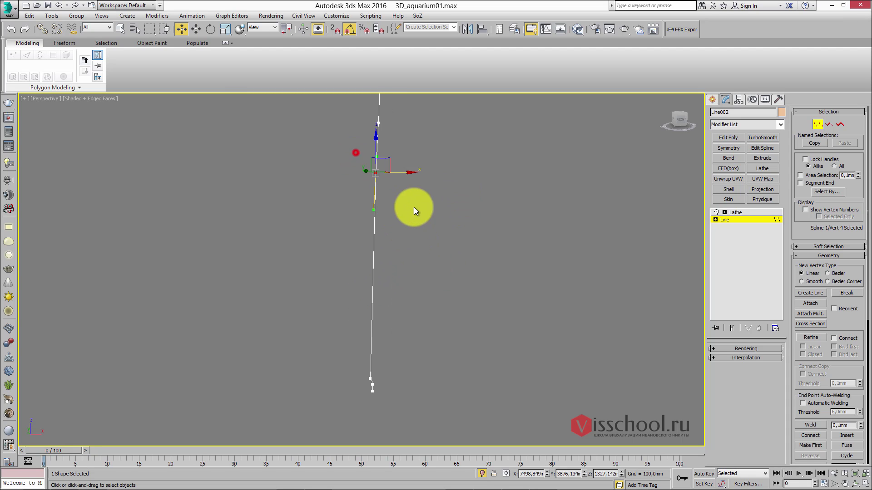
drag(388, 162, 370, 166)
- Return to the Lathe level and view both bottles on the table
click(730, 219)
click(732, 212)
scroll(477, 186, down, 3)
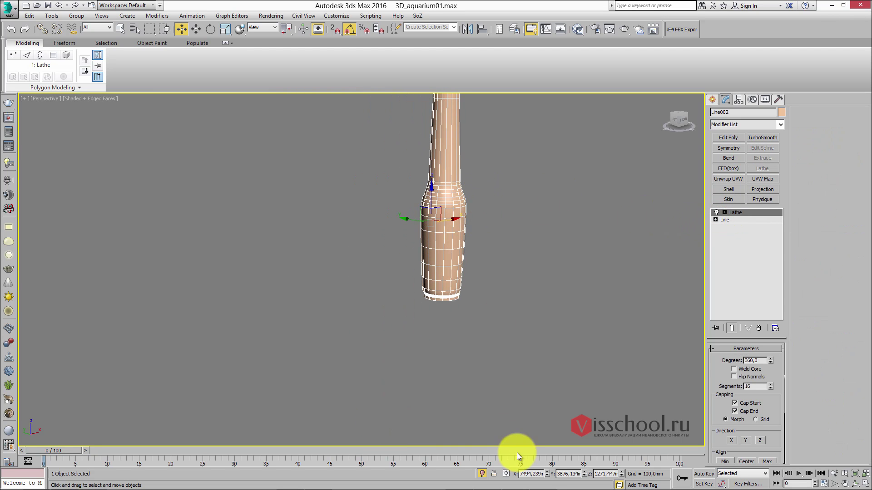
scroll(443, 358, down, 5)
alt+middle_drag(444, 358, 431, 215)
scroll(432, 214, down, 10)
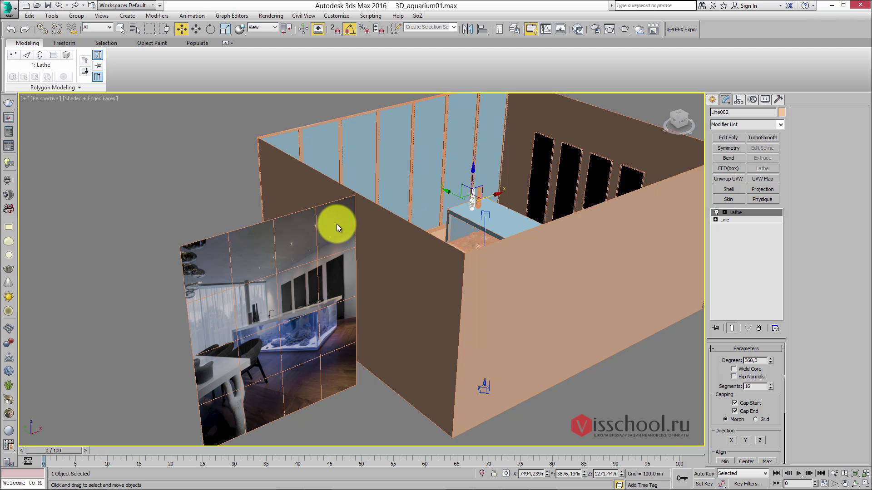
- Switch to the Front view and zoom and pan onto the chair in the background reference photo
key(f)
scroll(315, 230, up, 3)
scroll(386, 224, down, 5)
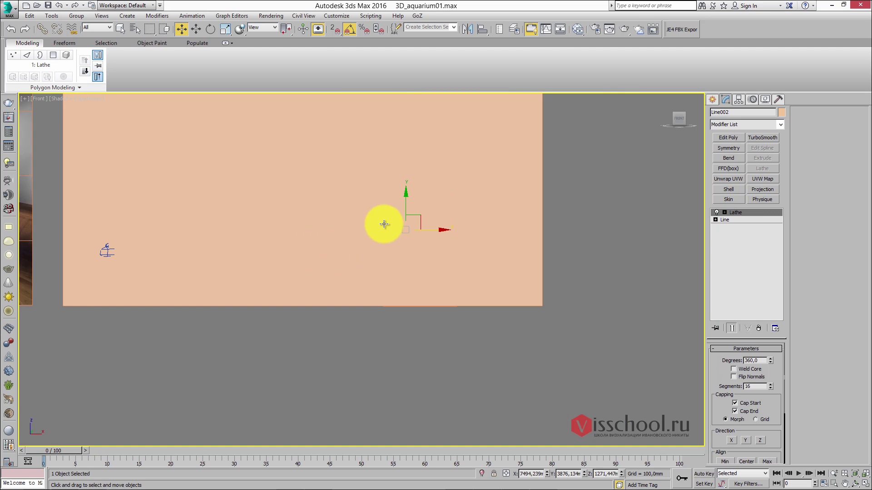
middle_drag(385, 224, 340, 198)
scroll(340, 198, up, 12)
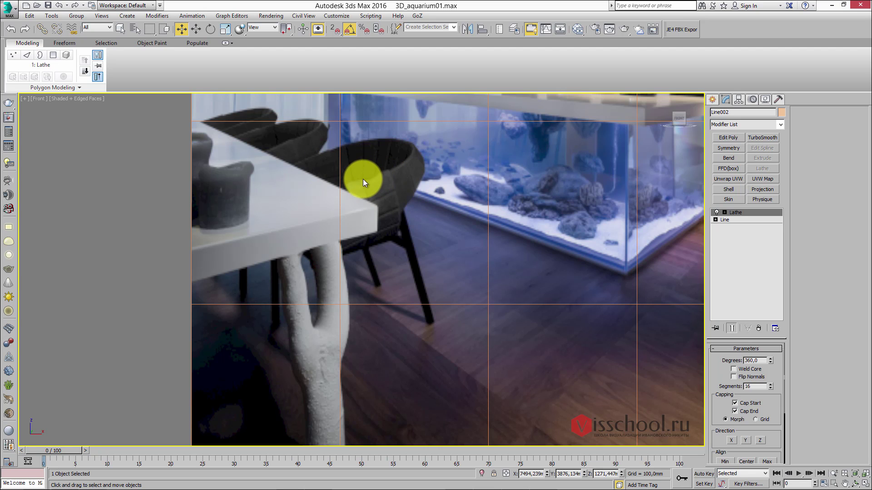
middle_drag(363, 179, 395, 194)
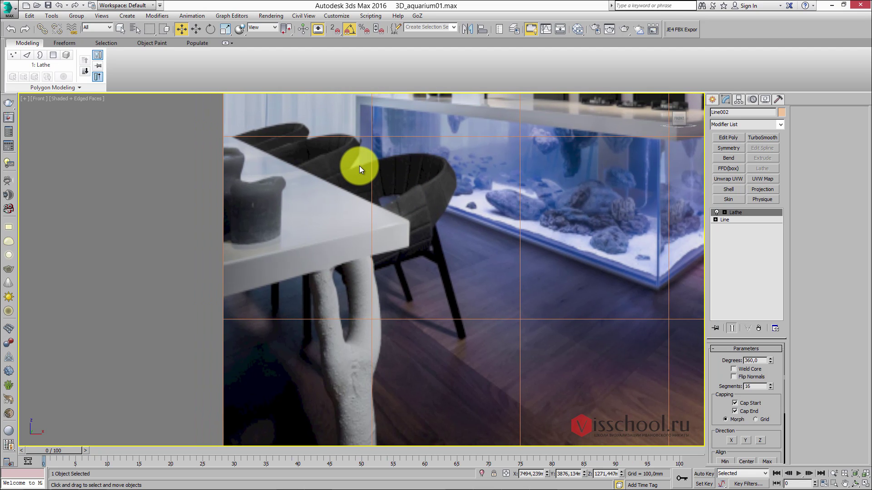
scroll(390, 186, up, 5)
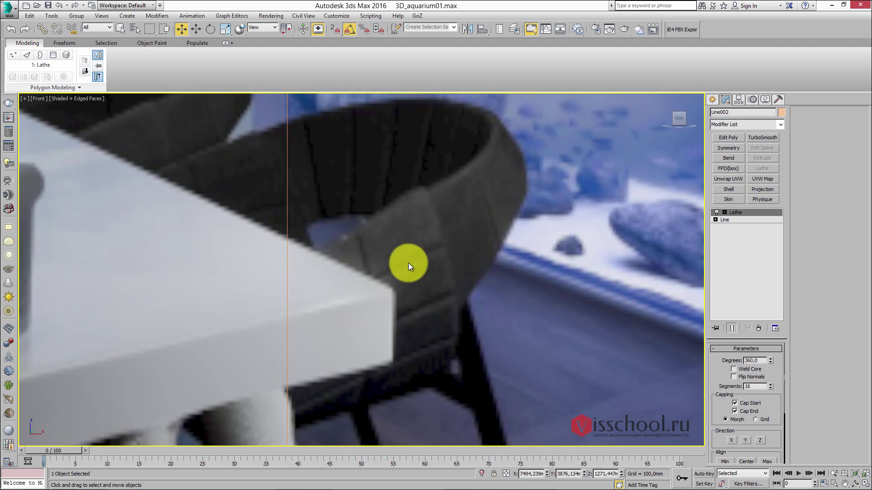
scroll(388, 254, down, 3)
mouse_move(383, 249)
middle_down()
mouse_move(394, 221)
mouse_move(390, 237)
middle_up()
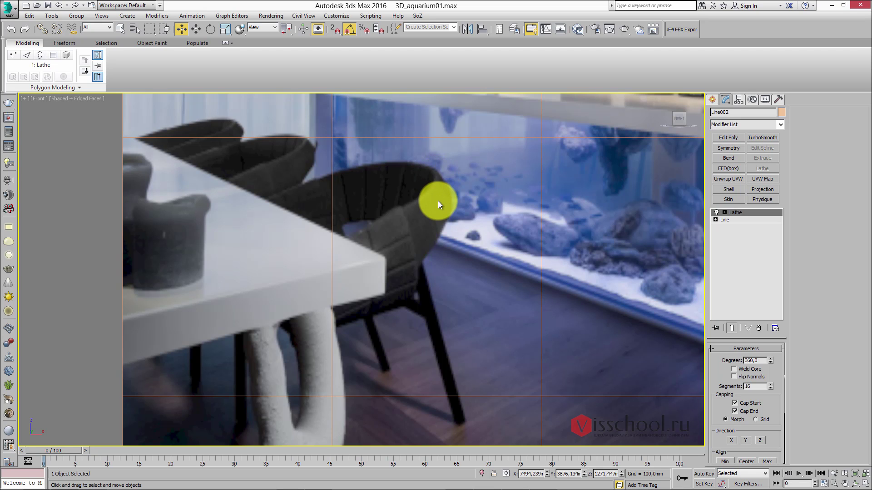
scroll(449, 208, down, 4)
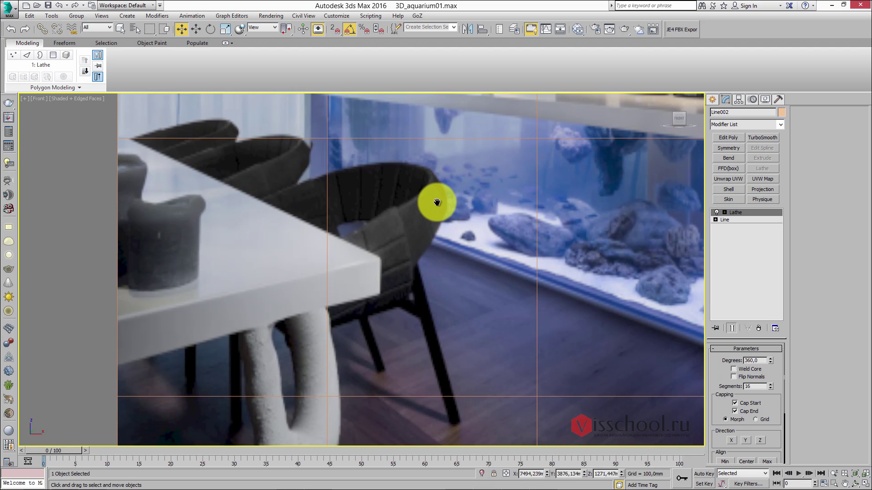
scroll(414, 197, up, 2)
middle_drag(426, 189, 342, 176)
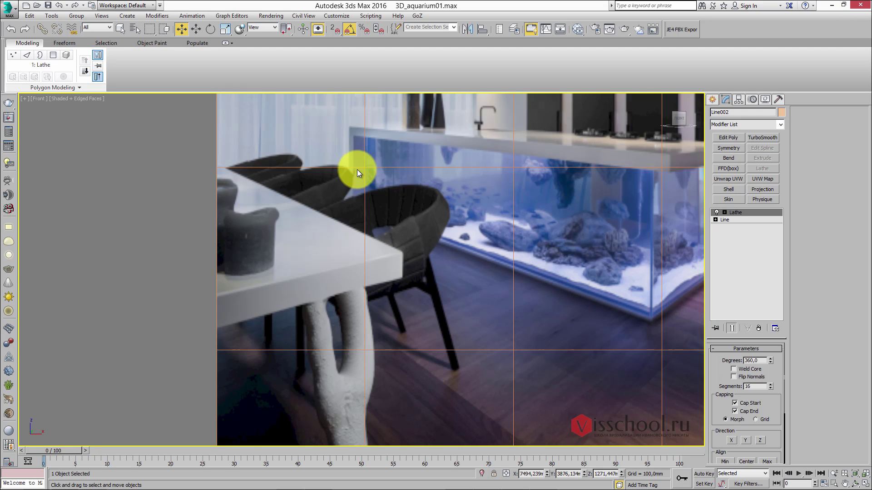
middle_drag(357, 170, 415, 195)
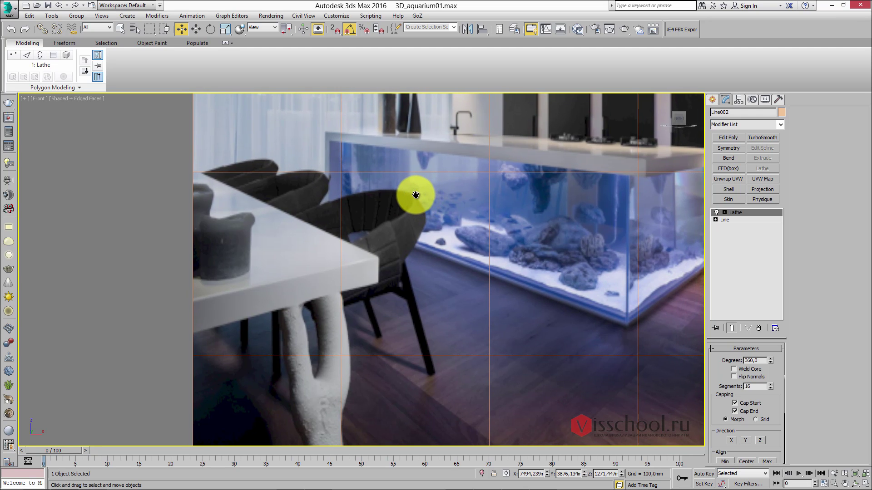
middle_drag(417, 232, 402, 190)
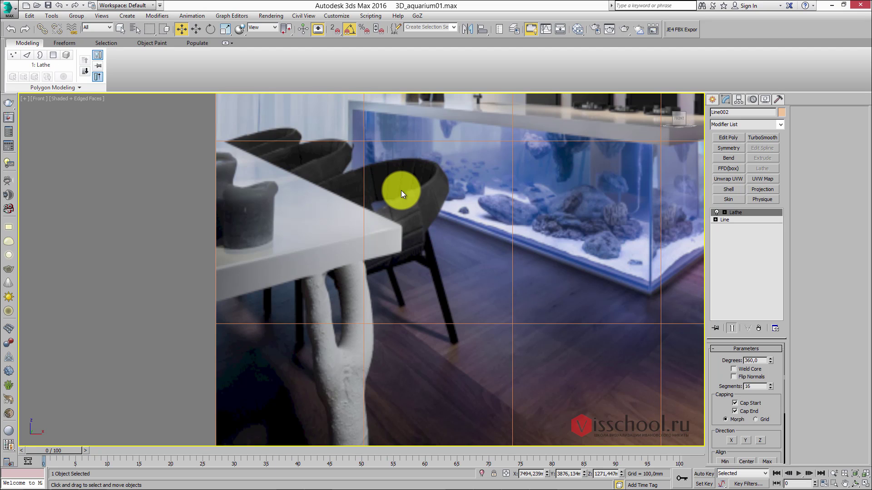
- In Photoshop, bring up MAIN_refs.jpg and zoom in to study the brown chair photo
key(alt+Tab)
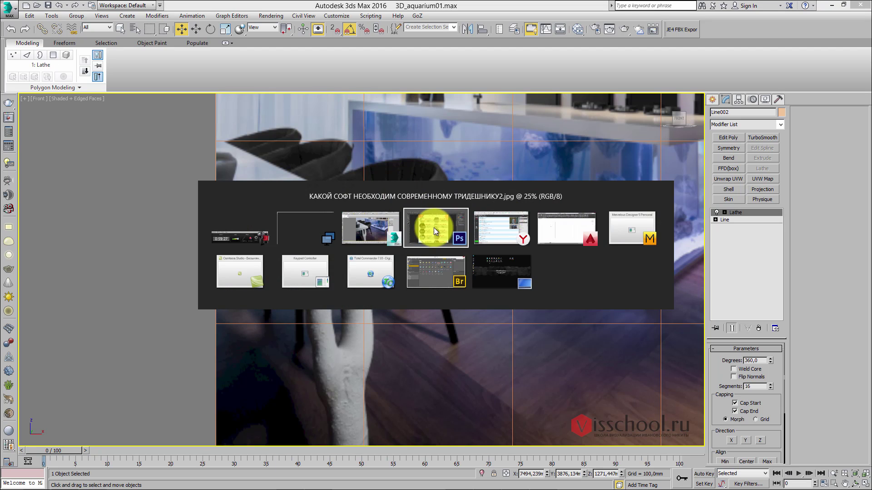
click(79, 33)
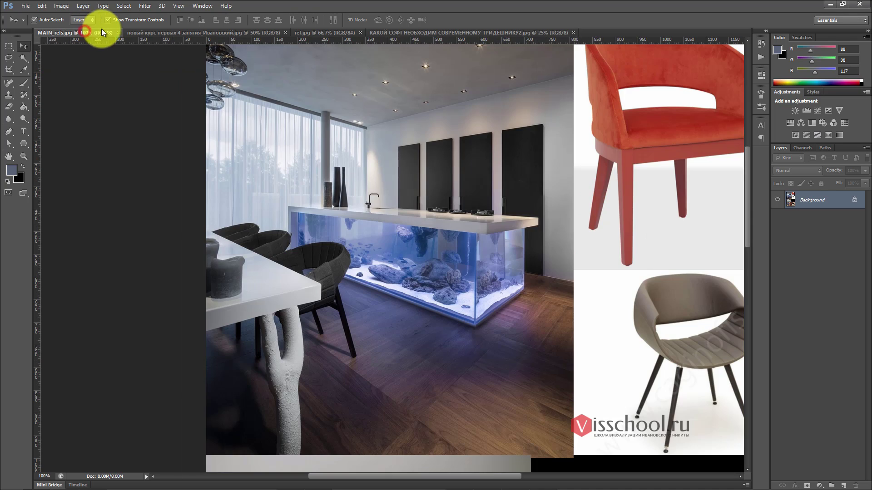
drag(535, 211, 402, 213)
click(482, 250)
drag(459, 218, 391, 270)
alt+click(440, 196)
alt+click(440, 183)
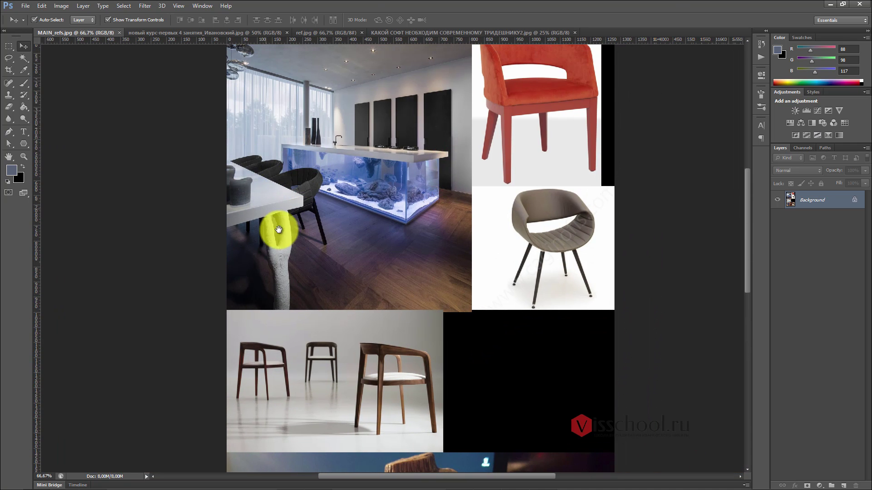
- View the kitchen and chairs at 100%, loop the red chair in red, and return to 3ds Max
ctrl+click(499, 186)
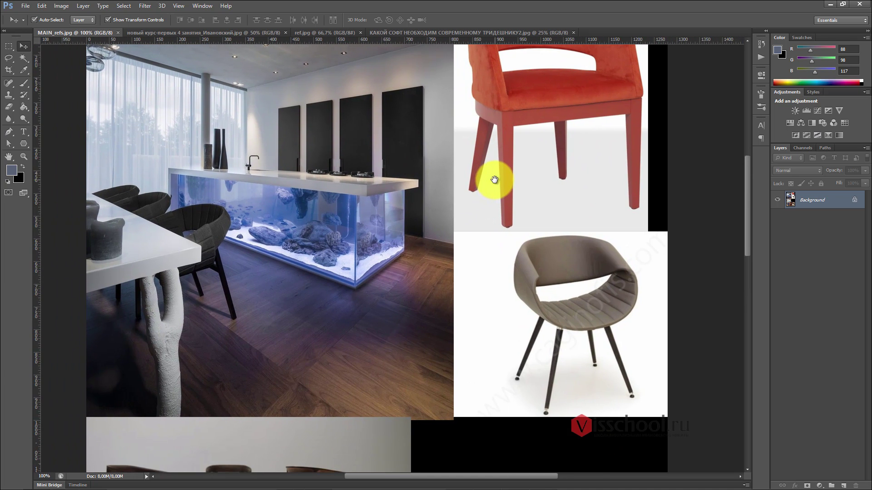
drag(494, 180, 508, 158)
mouse_move(224, 229)
mouse_down()
mouse_move(227, 220)
mouse_move(258, 267)
mouse_move(215, 316)
mouse_up()
mouse_move(530, 179)
mouse_down()
mouse_move(545, 175)
mouse_move(529, 189)
mouse_up()
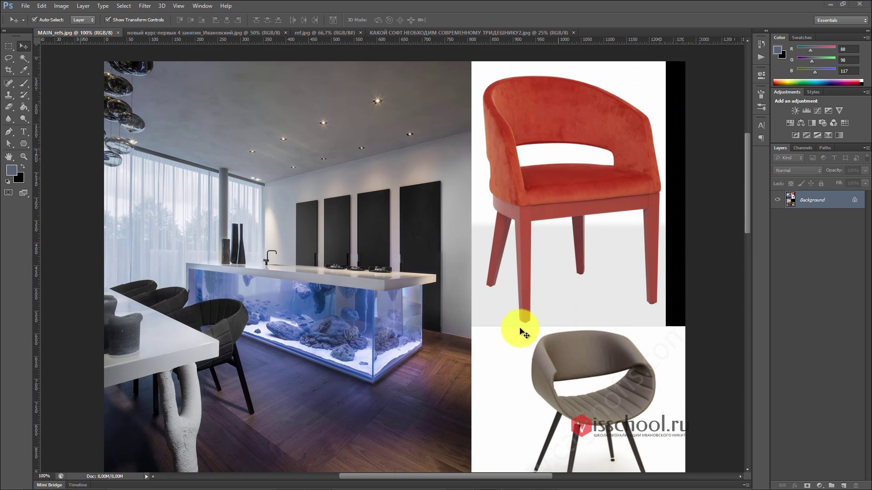
click(322, 236)
drag(362, 216, 396, 165)
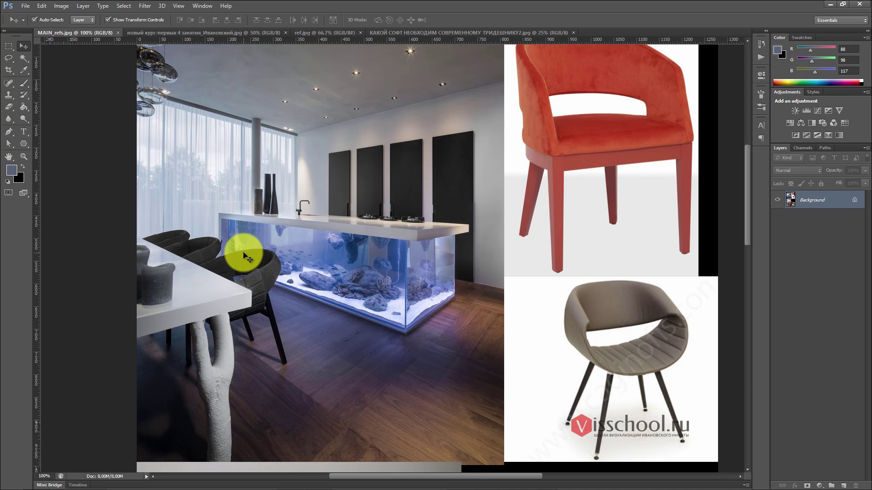
key(alt+Tab)
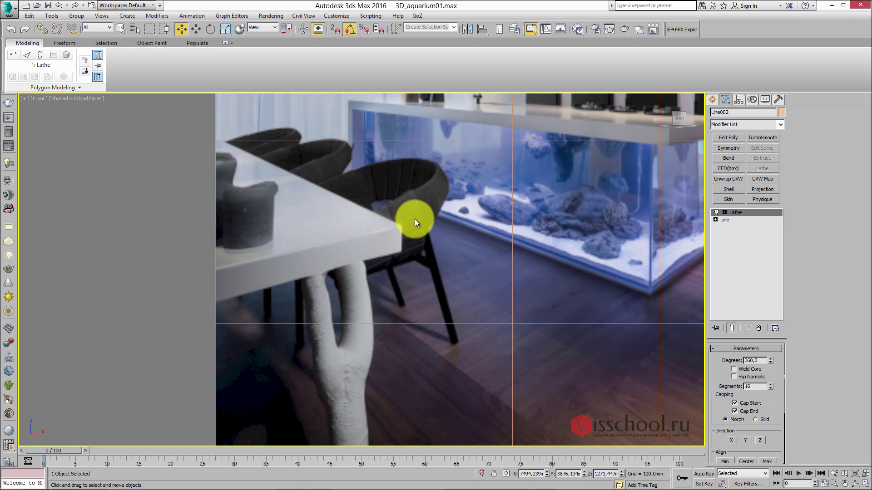
- Recentre the front view on the reference and pick the Circle spline tool
scroll(415, 219, down, 5)
scroll(345, 218, down, 4)
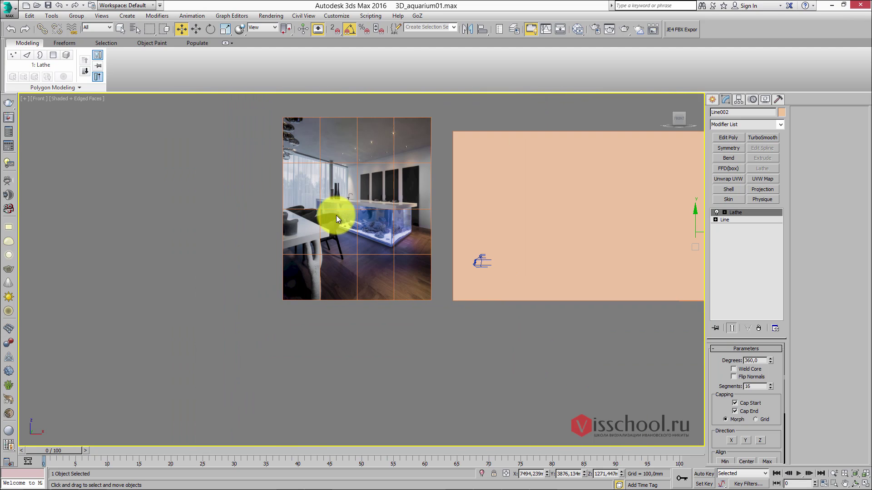
scroll(356, 212, up, 6)
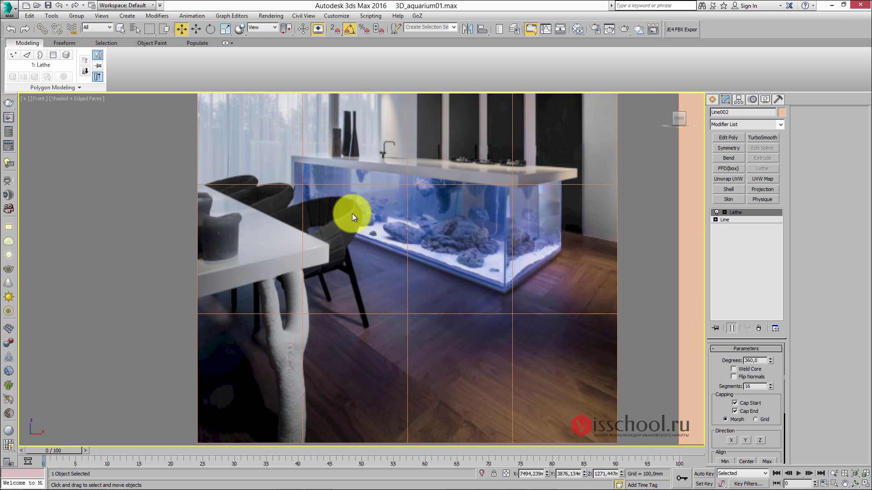
middle_drag(344, 214, 366, 209)
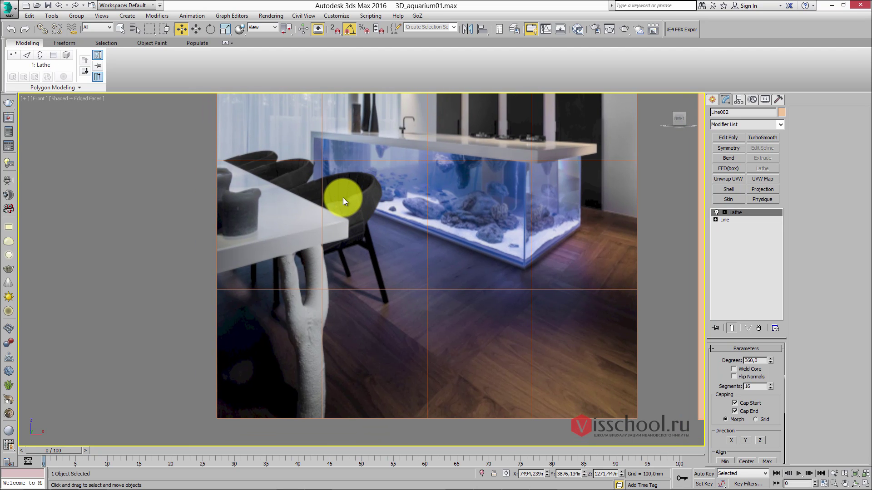
scroll(361, 195, up, 5)
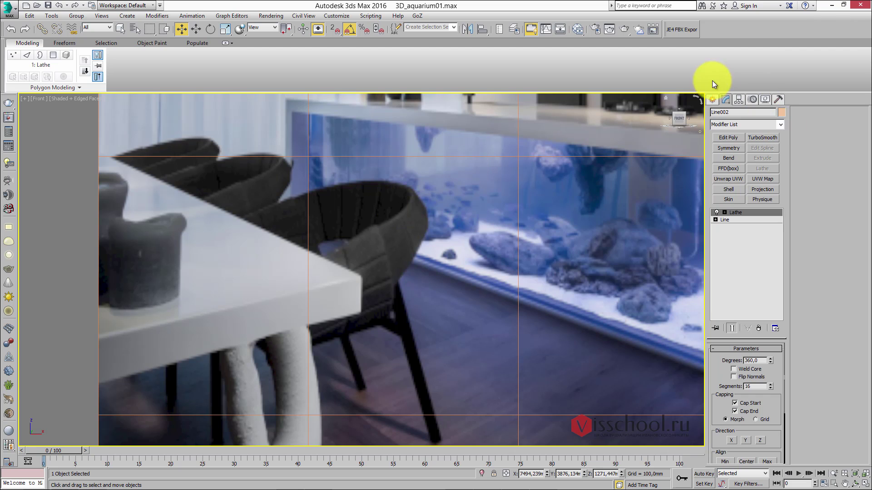
click(711, 99)
click(727, 164)
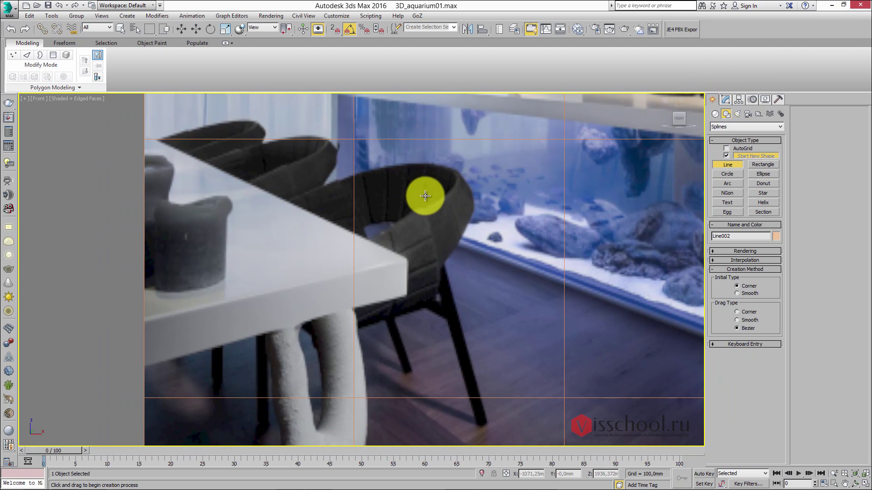
scroll(424, 195, down, 4)
click(727, 174)
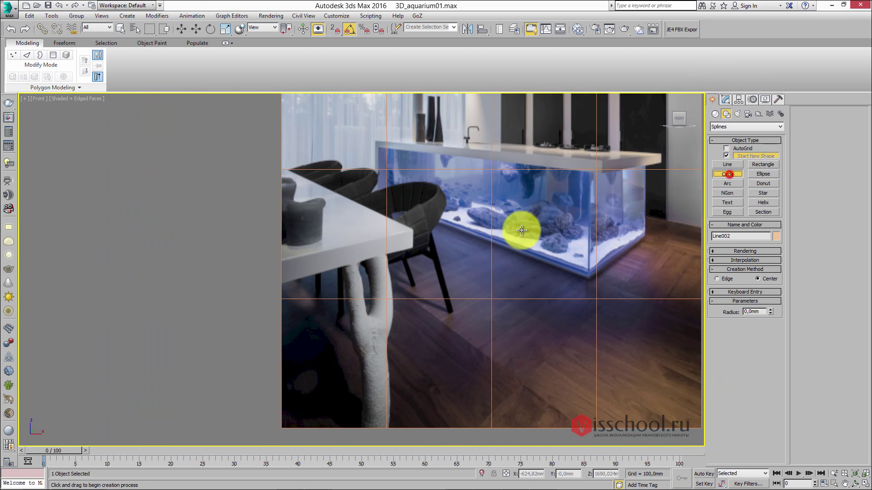
- Draw a circle of about 438.6 mm radius in the Top view
scroll(522, 227, down, 3)
scroll(399, 204, up, 3)
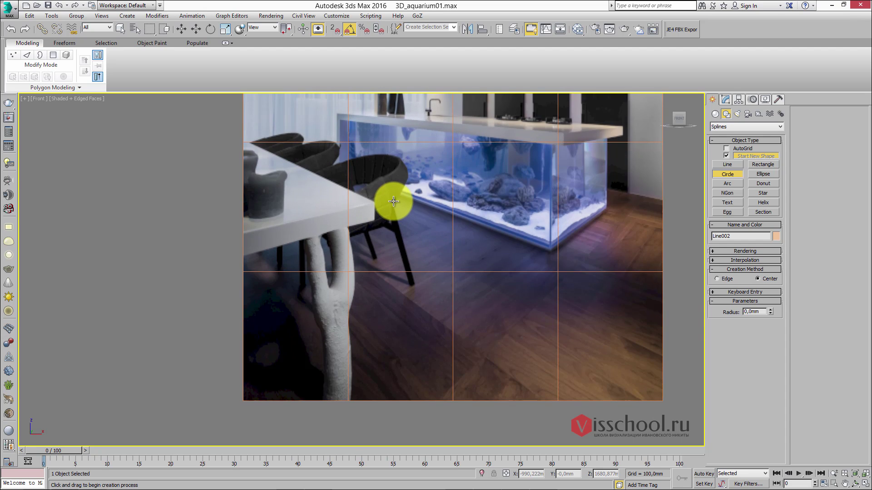
key(t)
scroll(384, 202, down, 5)
scroll(380, 243, up, 4)
scroll(399, 204, down, 2)
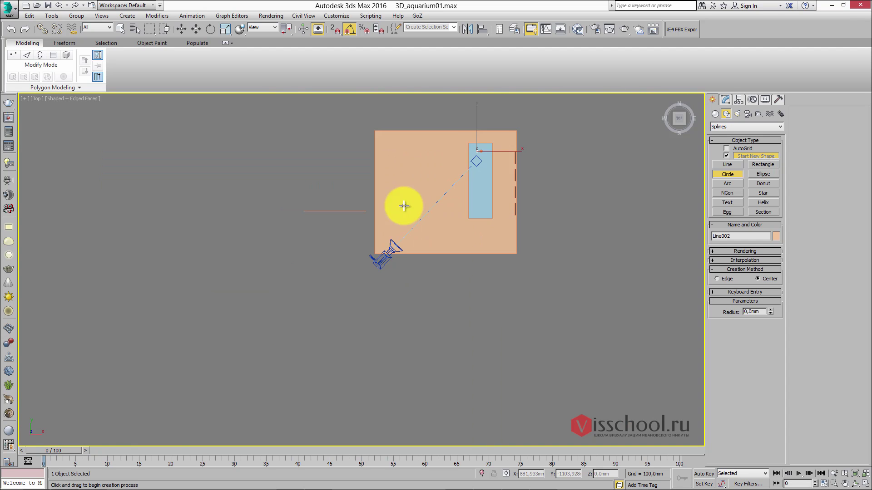
scroll(367, 178, up, 5)
scroll(356, 183, down, 3)
drag(386, 228, 403, 169)
middle_drag(403, 169, 404, 198)
- Convert the circle to an Editable Spline and delete its left half
key(w)
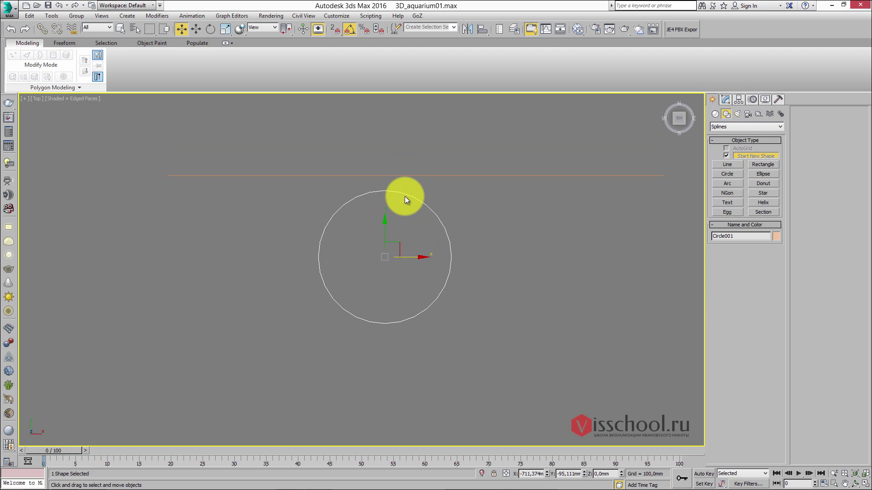
right_click(396, 200)
mouse_move(423, 284)
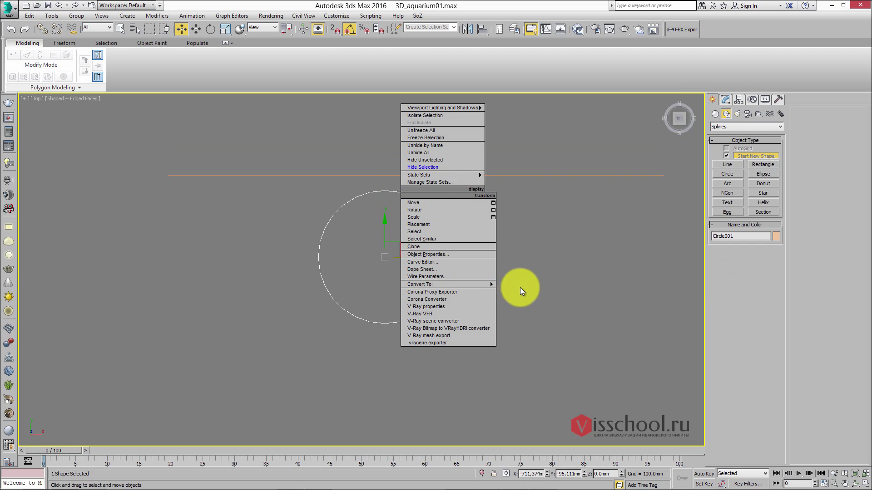
click(520, 284)
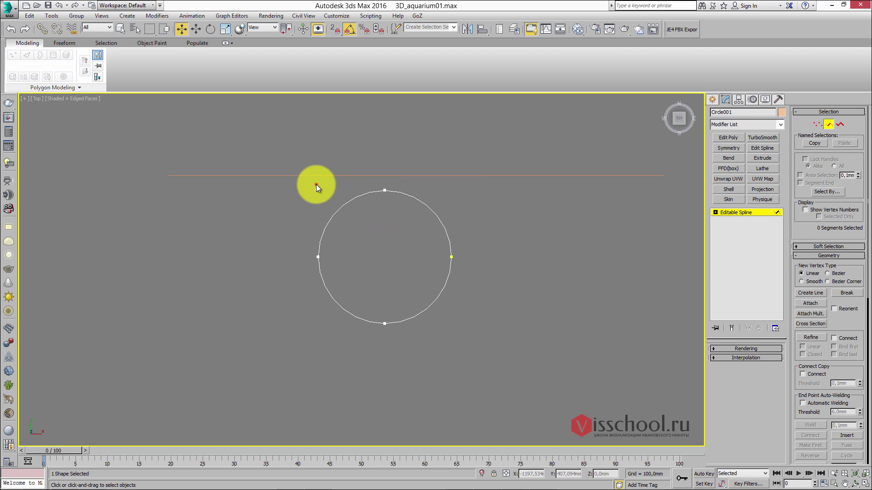
middle_drag(359, 336, 365, 357)
key(Delete)
- Select the arc's three vertices and set them to Corner
key(1)
key(1)
alt+middle_drag(458, 257, 377, 249)
drag(340, 208, 511, 365)
key(1)
alt+middle_drag(495, 240, 439, 237)
key(1)
right_click(438, 236)
click(419, 183)
alt+middle_drag(427, 199, 449, 250)
- Select the arc's upper segment in Segment mode
key(2)
drag(451, 236, 440, 262)
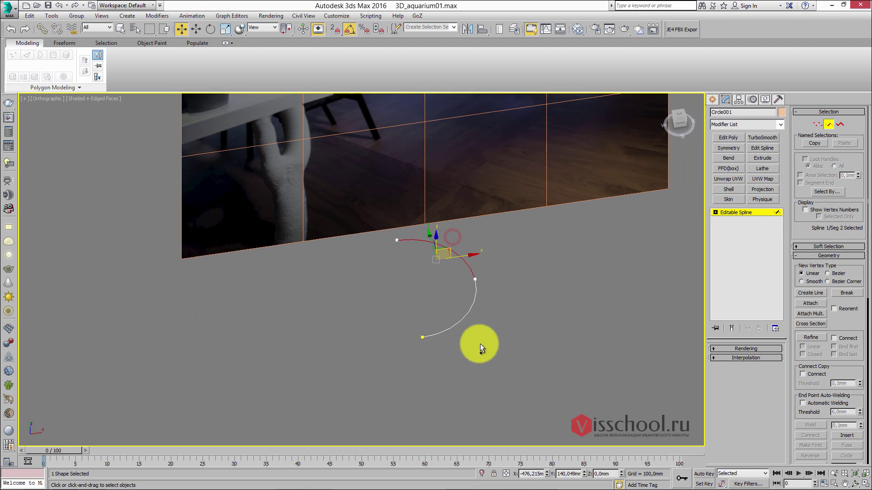
ctrl+alt+middle_drag(449, 293, 431, 248)
alt+middle_drag(508, 238, 471, 228)
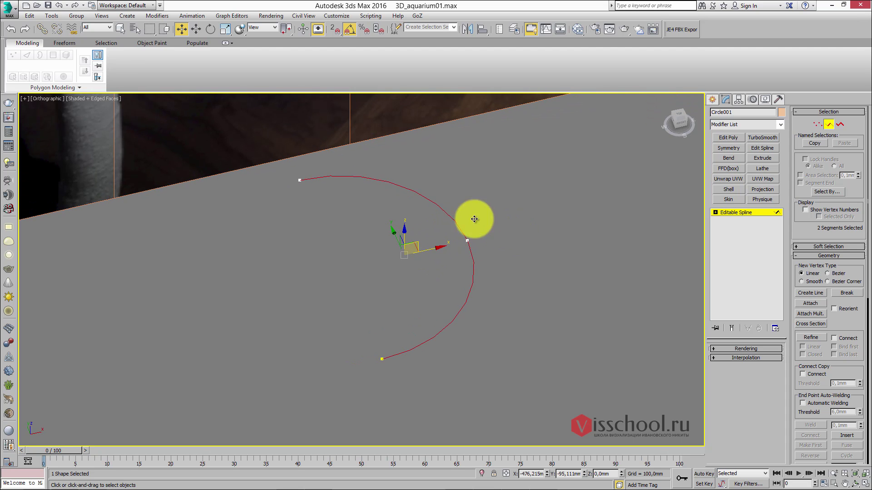
scroll(840, 291, down, 5)
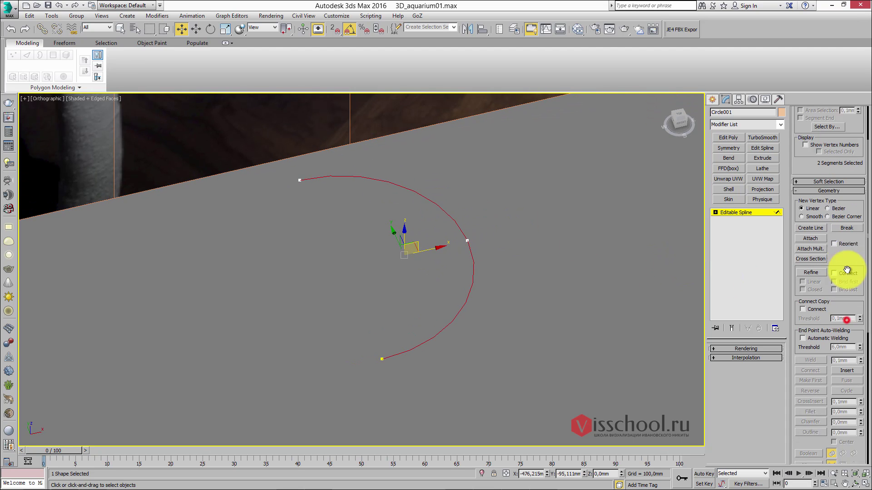
scroll(829, 330, down, 2)
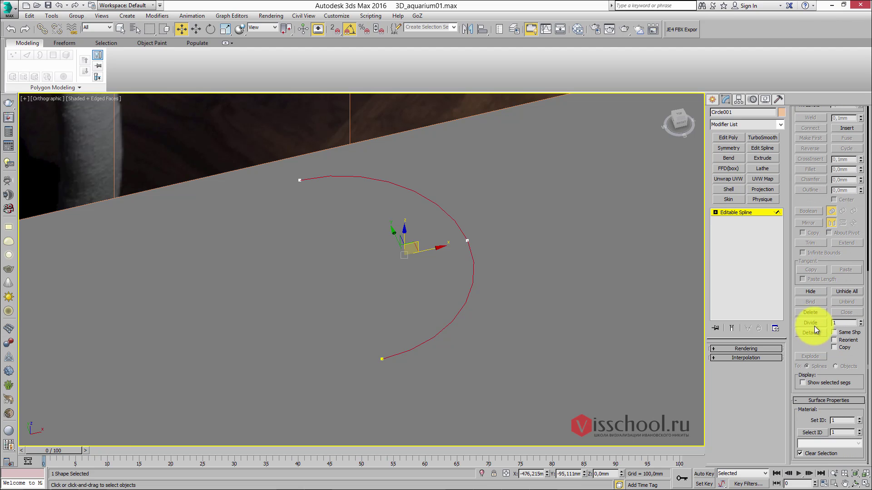
alt+middle_drag(522, 270, 502, 252)
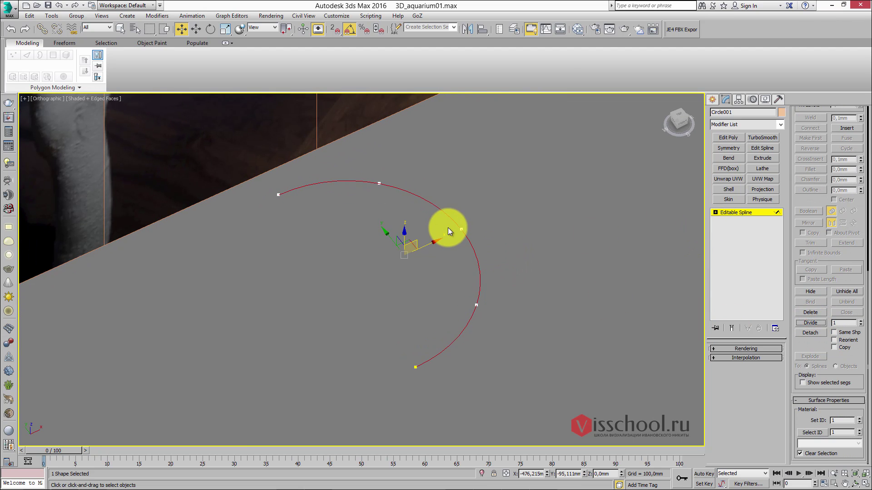
- Make the remaining vertex a sharp Corner point and inspect the reshaped arc
key(1)
right_click(434, 212)
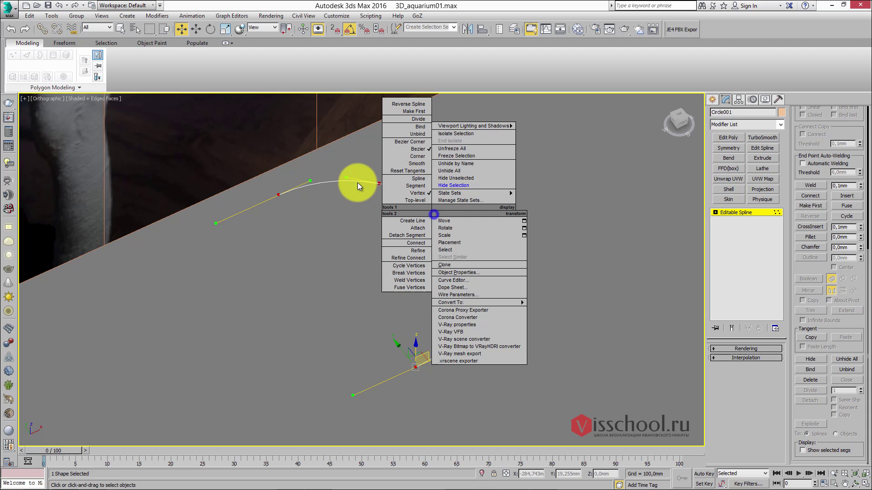
click(412, 159)
alt+middle_drag(432, 197, 452, 267)
scroll(392, 201, down, 5)
scroll(489, 238, up, 2)
scroll(444, 272, up, 2)
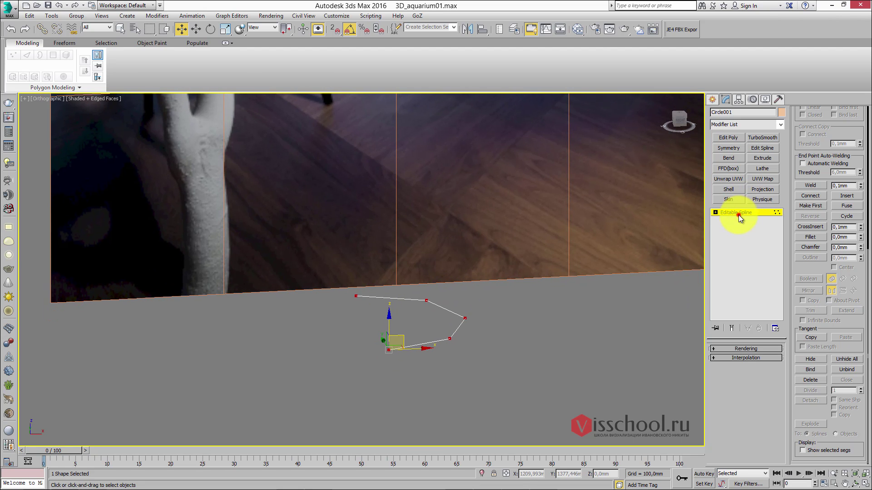
- In the Front view, select the arc spline, switch to Scale, and enter Segment mode
click(737, 214)
key(f)
scroll(459, 267, down, 6)
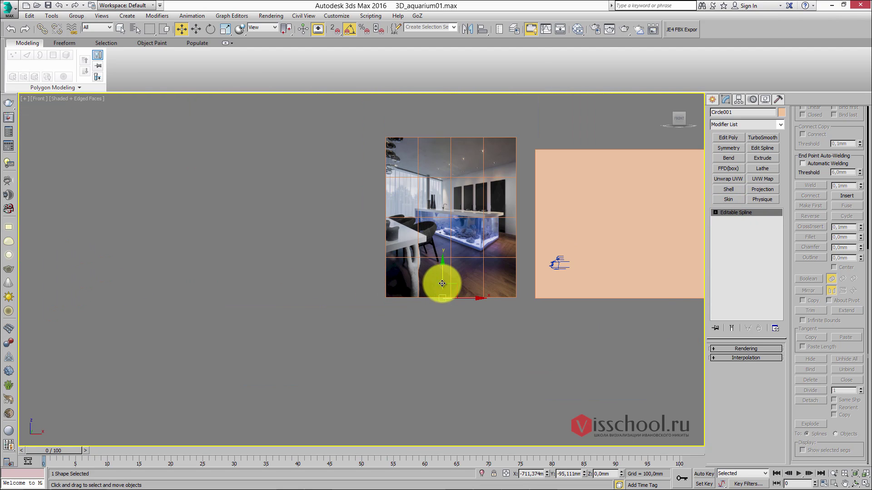
scroll(448, 224, up, 7)
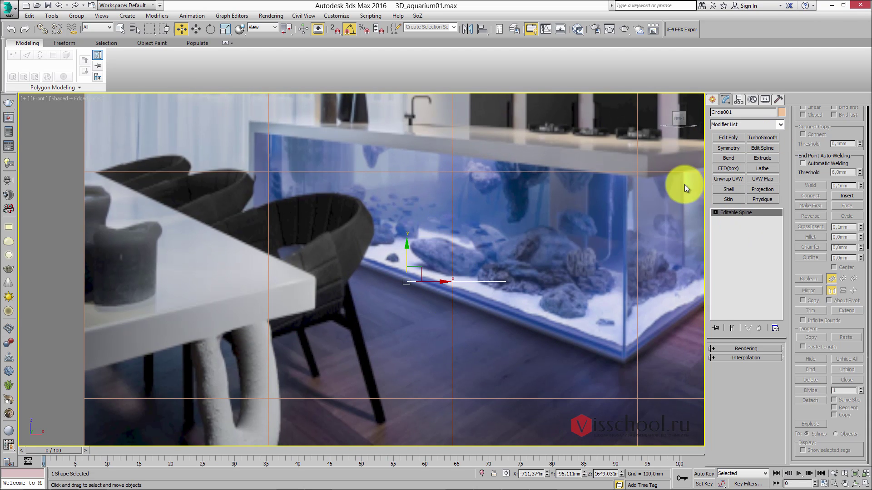
key(3)
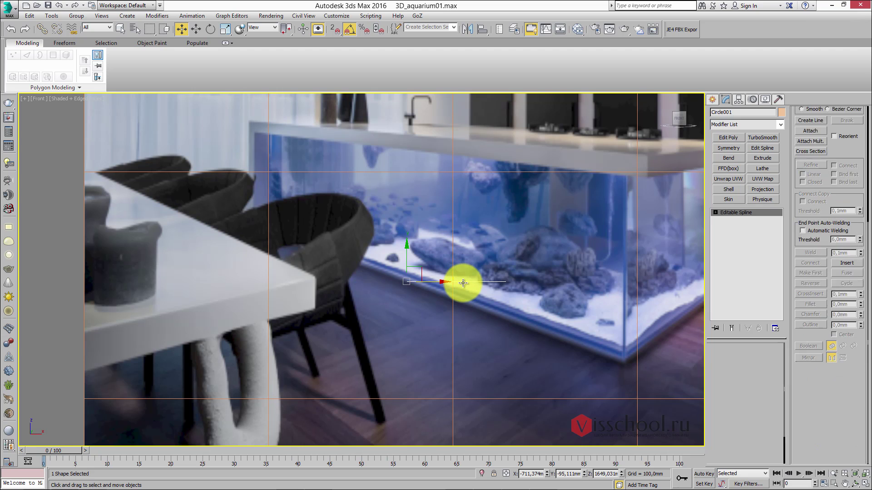
click(463, 282)
key(r)
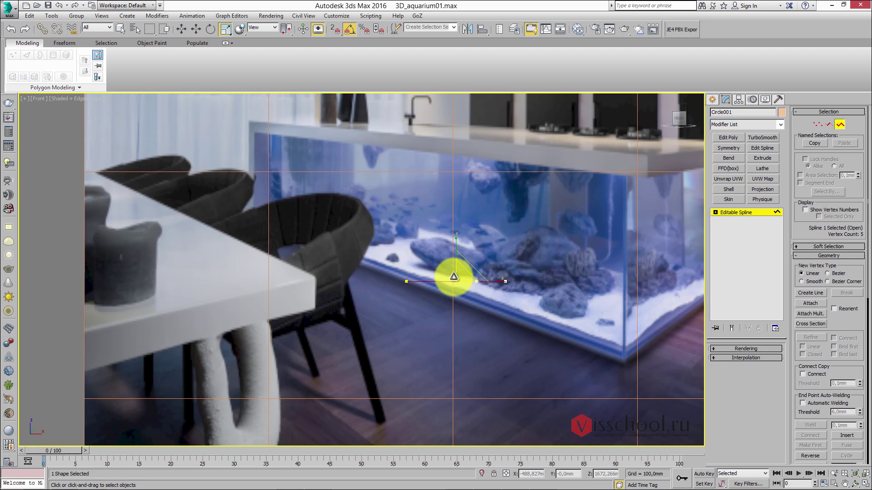
alt+middle_drag(456, 269, 479, 263)
key(2)
alt+middle_drag(452, 220, 464, 255)
scroll(468, 247, up, 3)
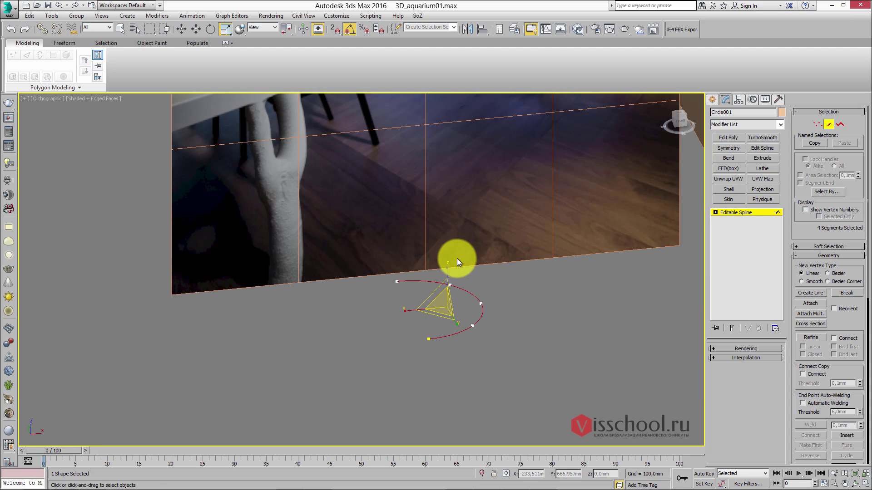
- Convert Circle001's arc vertices to Corner type so the arc becomes straight segments
key(2)
key(2)
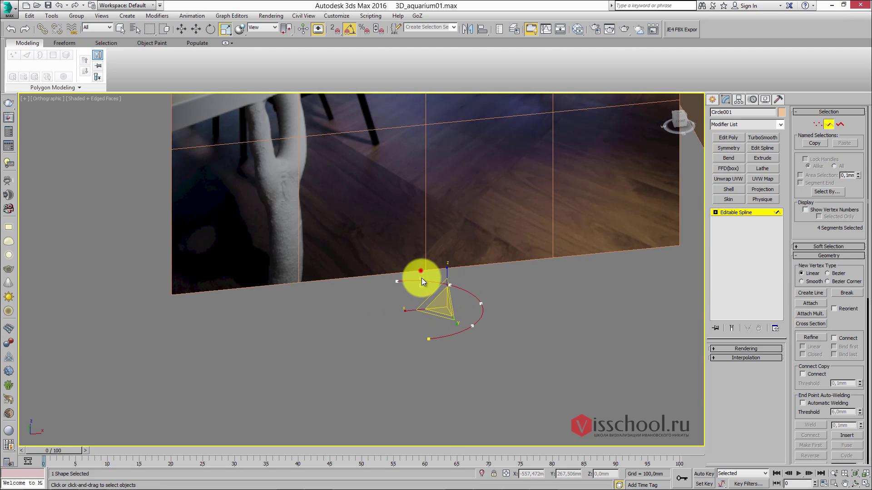
alt+middle_drag(476, 316, 459, 328)
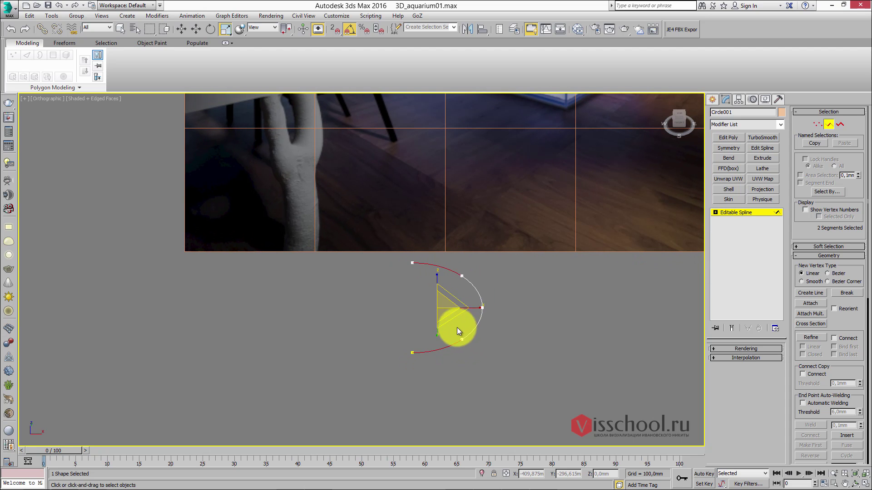
alt+middle_drag(463, 302, 456, 285)
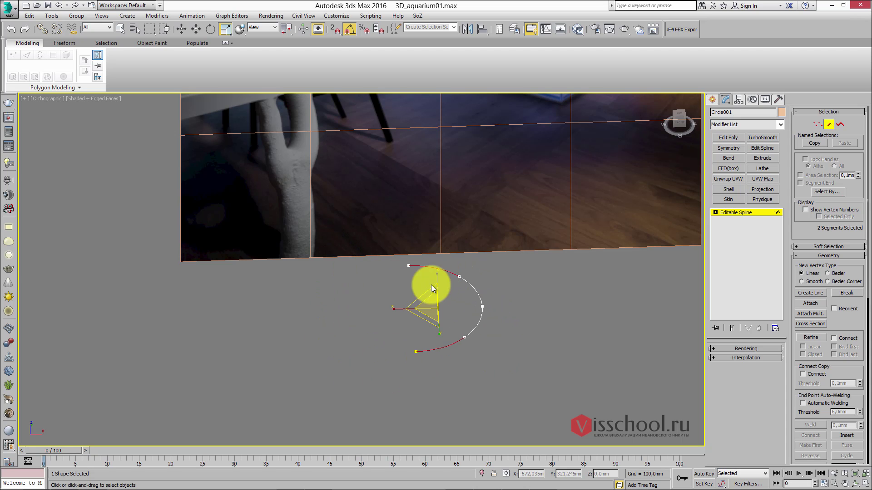
alt+middle_drag(436, 258, 417, 247)
key(ctrl+z)
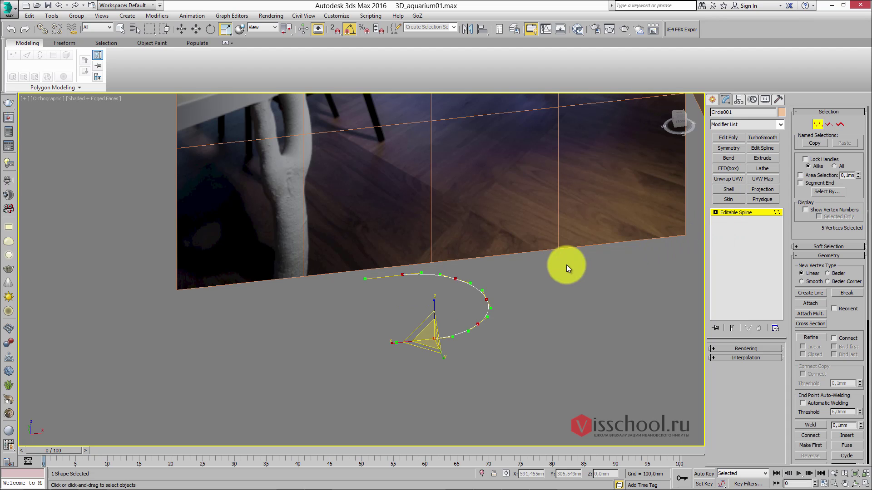
right_click(451, 275)
click(435, 219)
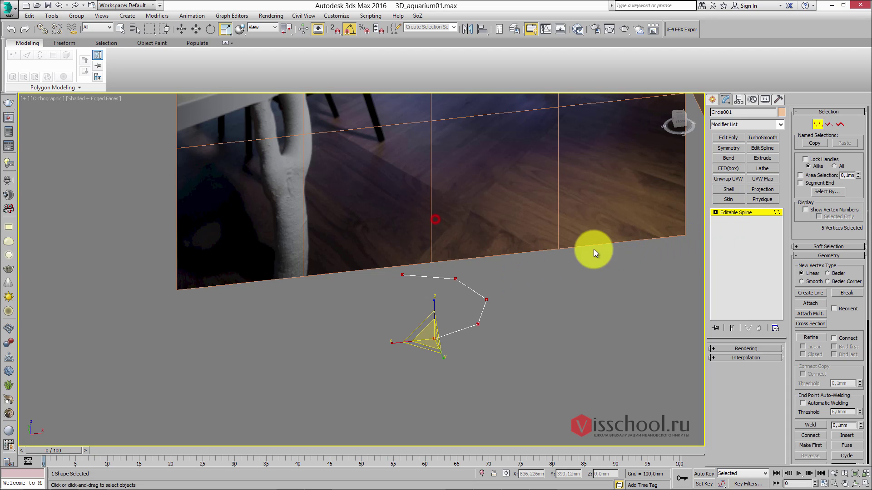
- Move the whole spline up to the aquarium's top edge in the Front view
click(732, 213)
key(f)
scroll(460, 257, up, 5)
scroll(459, 257, down, 5)
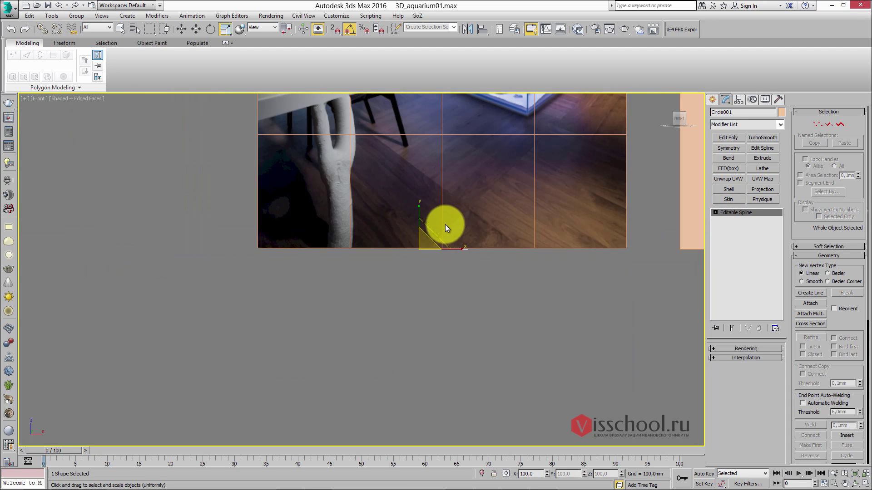
key(w)
drag(413, 282, 449, 111)
middle_drag(449, 111, 426, 230)
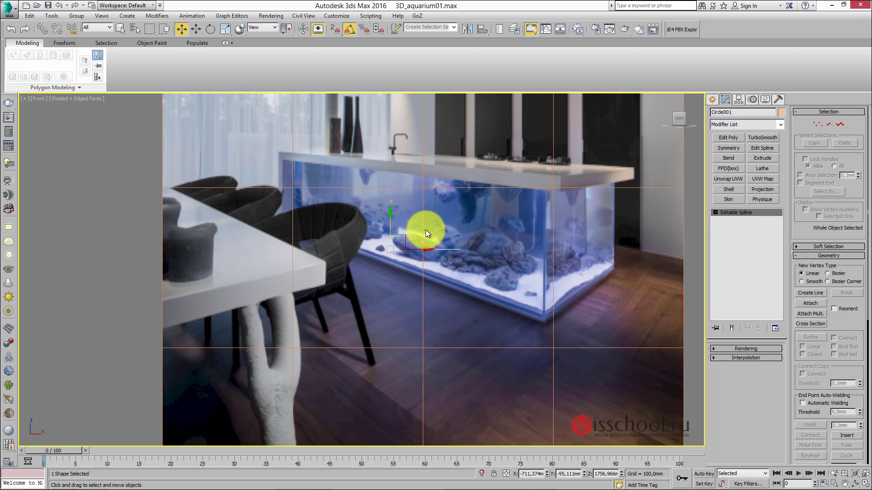
scroll(426, 222, up, 4)
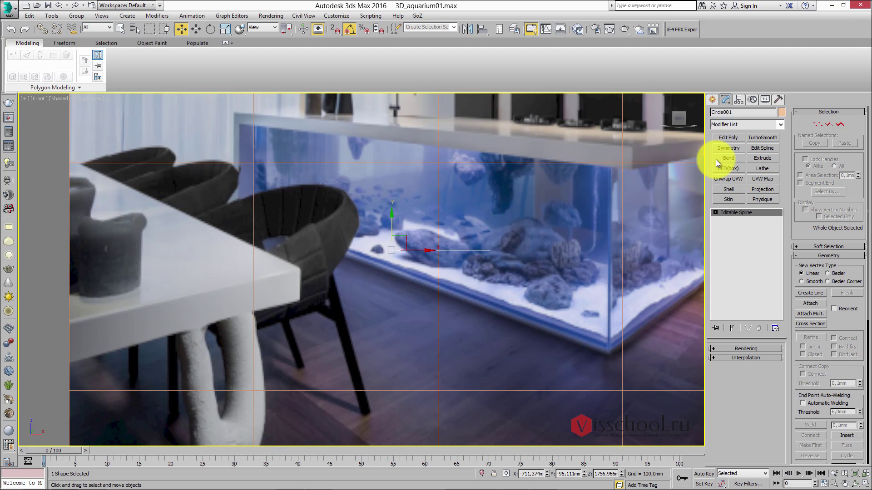
- Extrude Circle001 to a 199 mm depth and add an Edit Poly modifier on top
click(754, 159)
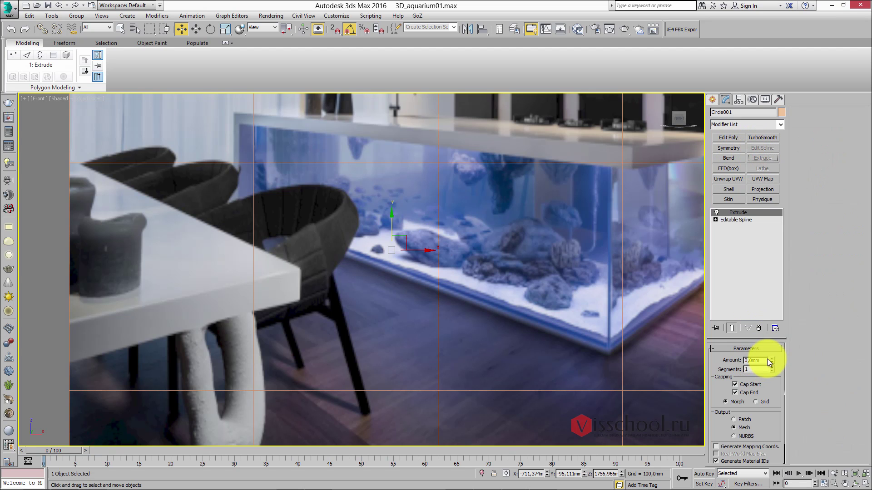
drag(771, 361, 768, 43)
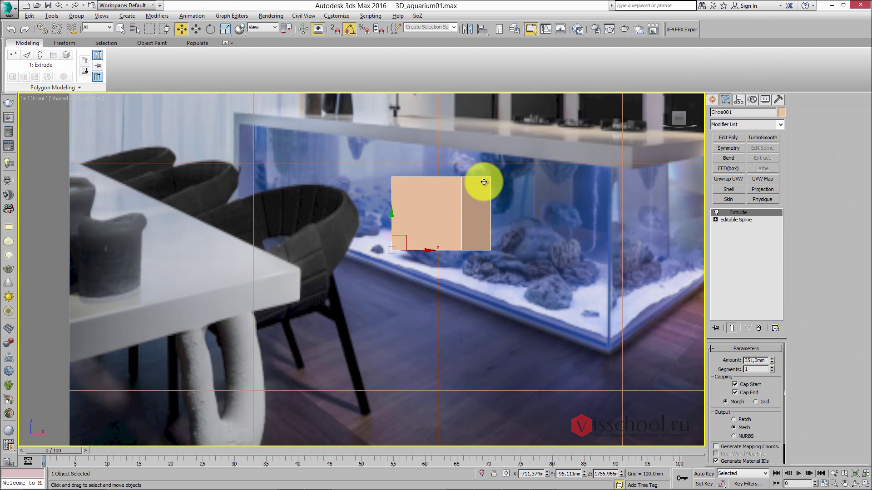
alt+middle_drag(482, 181, 466, 204)
key(f)
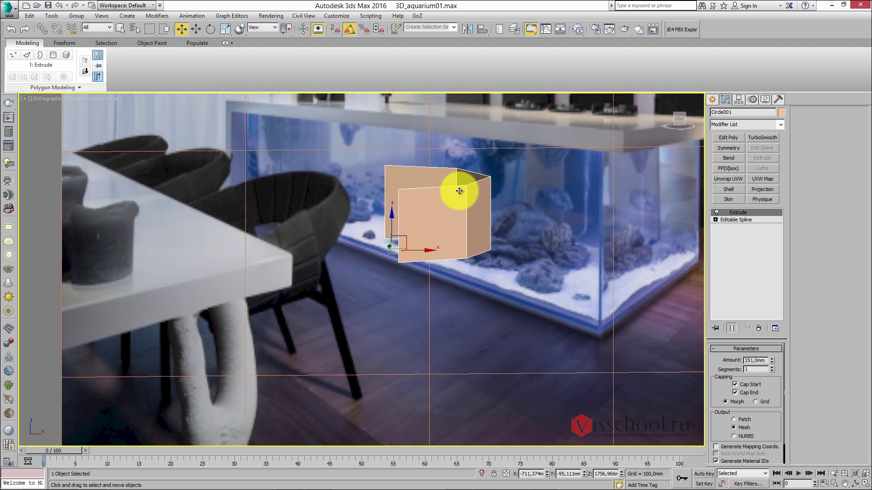
scroll(456, 188, up, 5)
scroll(428, 197, down, 4)
mouse_move(468, 188)
middle_down()
mouse_move(504, 186)
mouse_move(457, 194)
middle_up()
scroll(488, 189, down, 2)
drag(772, 363, 761, 8)
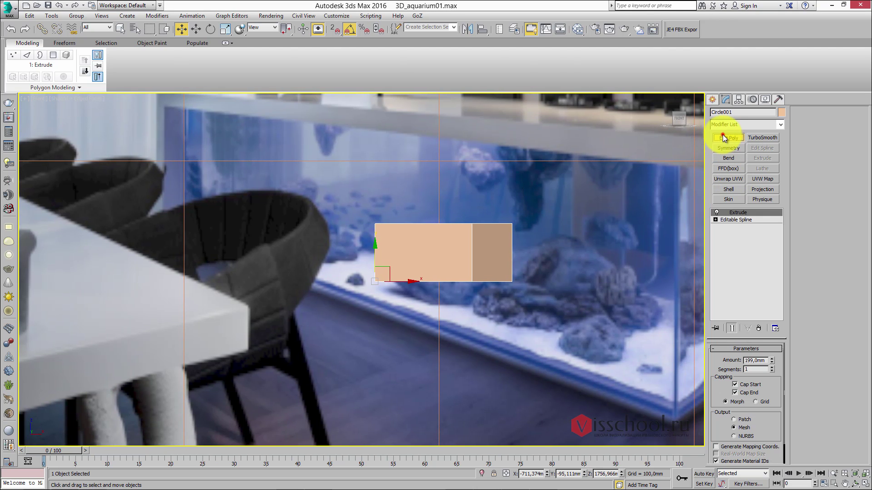
click(728, 137)
- Lower the strip's left-edge vertices to skew the first panel
key(1)
drag(385, 184, 430, 270)
drag(408, 202, 409, 243)
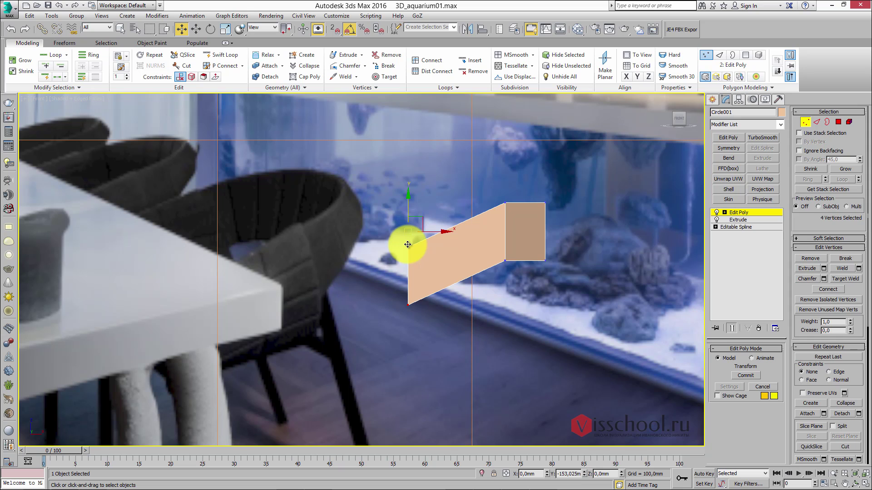
drag(407, 239, 407, 266)
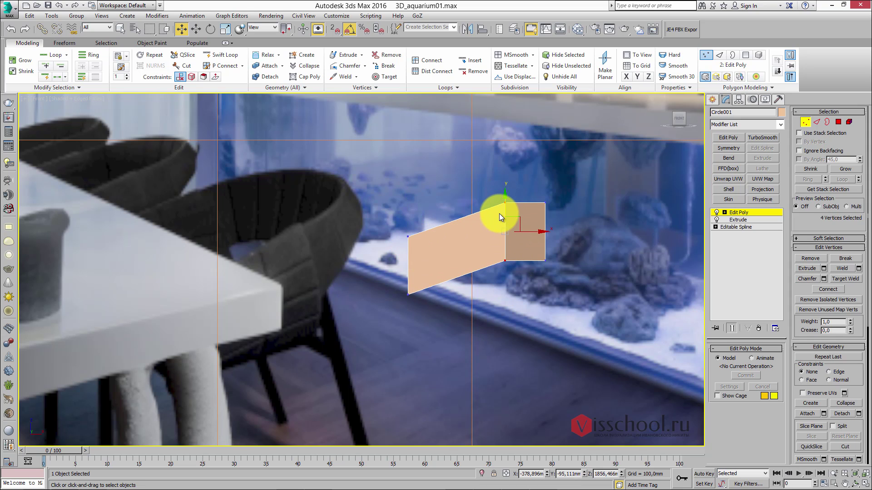
drag(504, 200, 502, 210)
alt+middle_drag(503, 210, 462, 234)
key(f)
scroll(528, 211, down, 5)
key(f)
- Connect the strip's two long edges with a new middle edge and move its vertices down
key(2)
click(462, 195)
click(842, 300)
key(1)
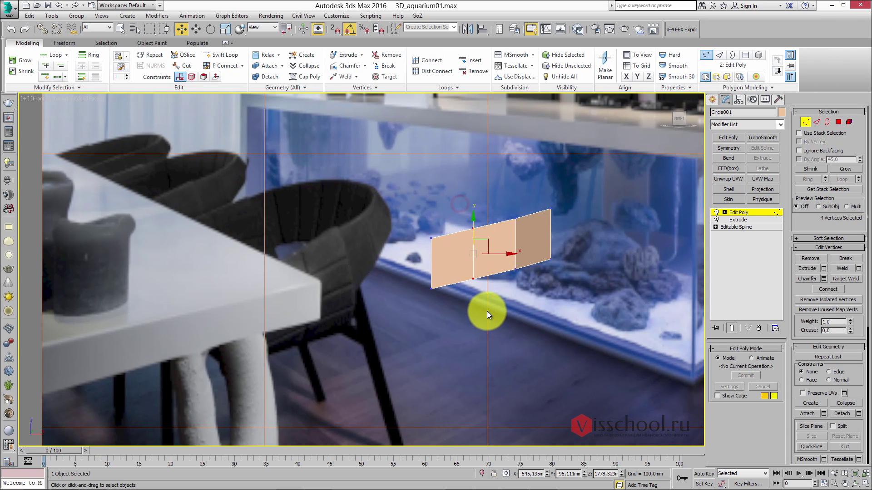
drag(433, 221, 472, 212)
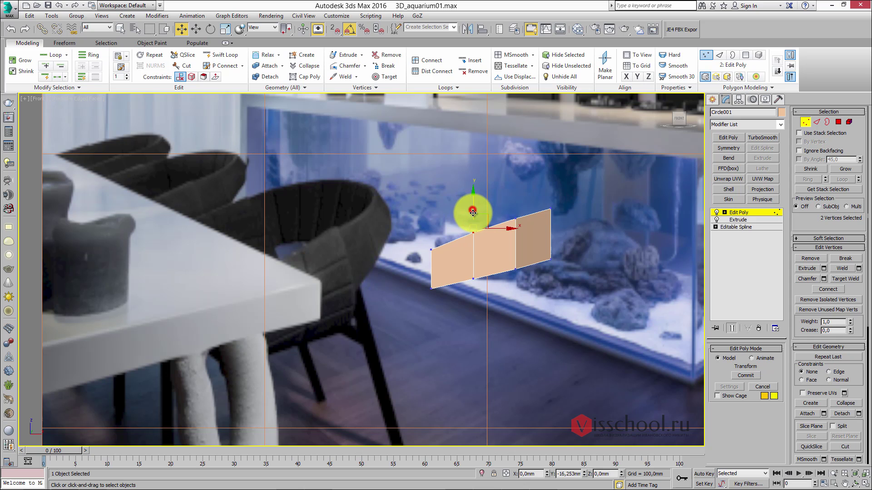
- Line up the left vertices vertically and shift the middle and right vertices into a curve
drag(448, 271, 450, 273)
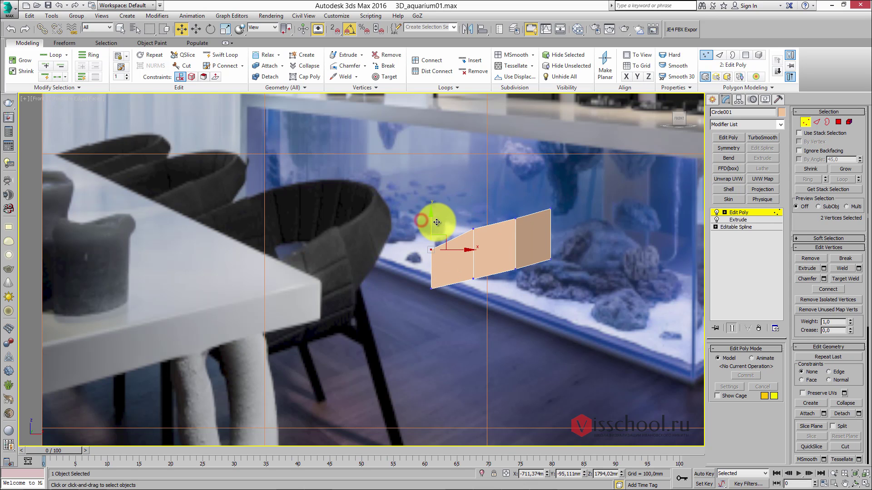
alt+middle_drag(497, 216, 541, 253)
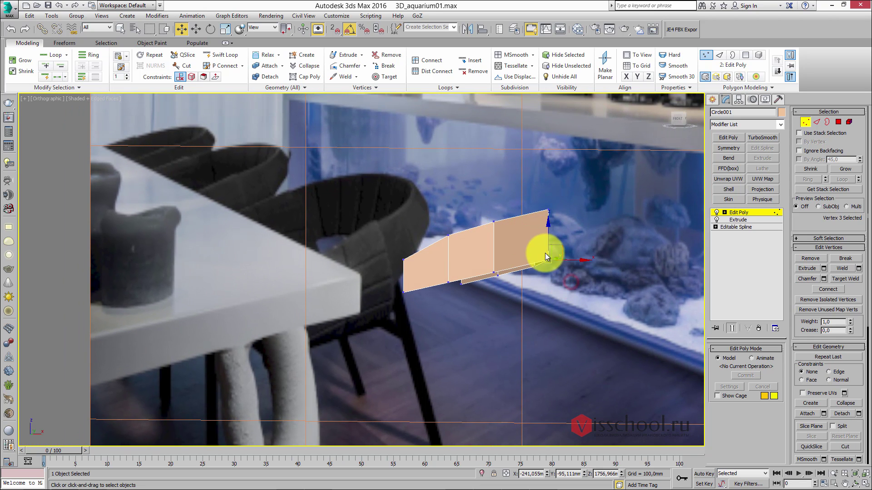
key(f)
scroll(507, 237, down, 3)
scroll(434, 221, up, 5)
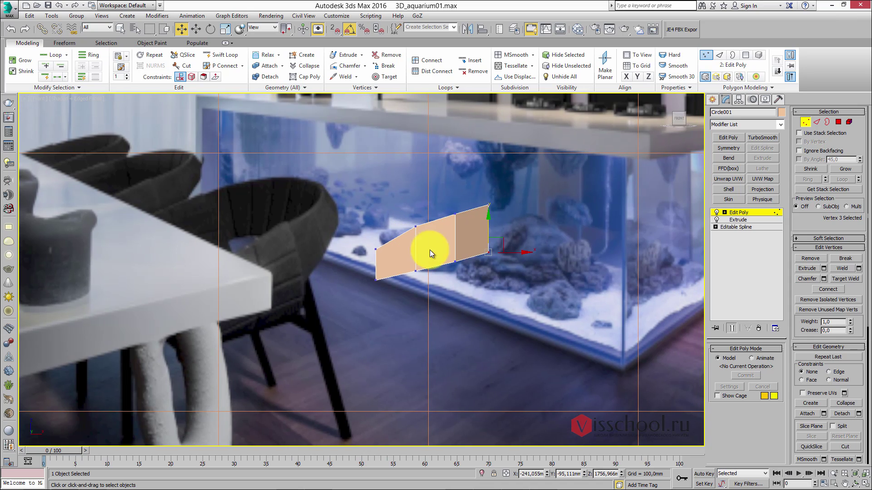
drag(378, 257, 415, 264)
click(414, 278)
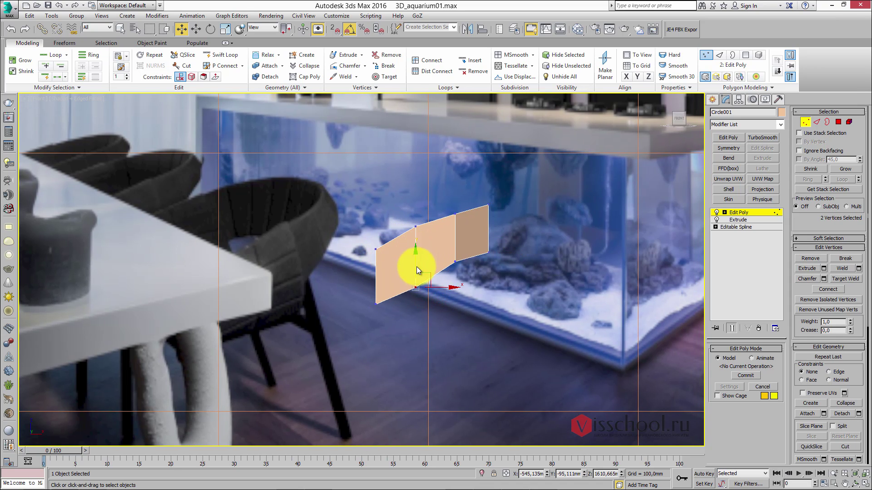
click(453, 259)
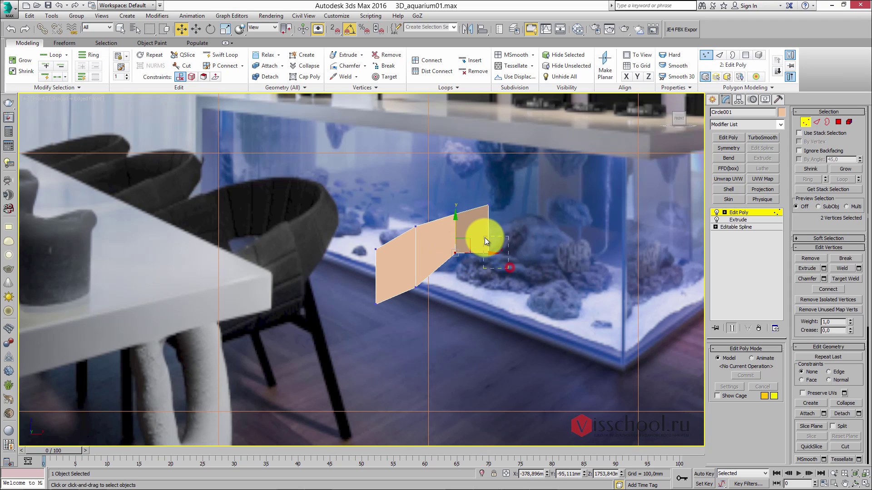
drag(486, 239, 488, 222)
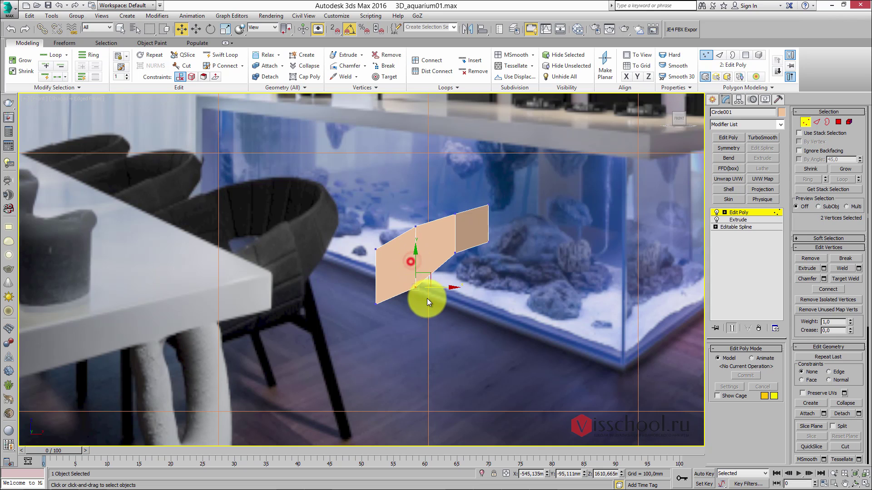
drag(416, 264, 388, 272)
- Orbit around the bent wall in perspective to inspect its shape
key(p)
alt+middle_drag(448, 251, 423, 193)
alt+middle_drag(410, 142, 371, 187)
key(t)
alt+middle_drag(418, 228, 402, 263)
alt+middle_drag(401, 264, 498, 247)
scroll(459, 235, down, 10)
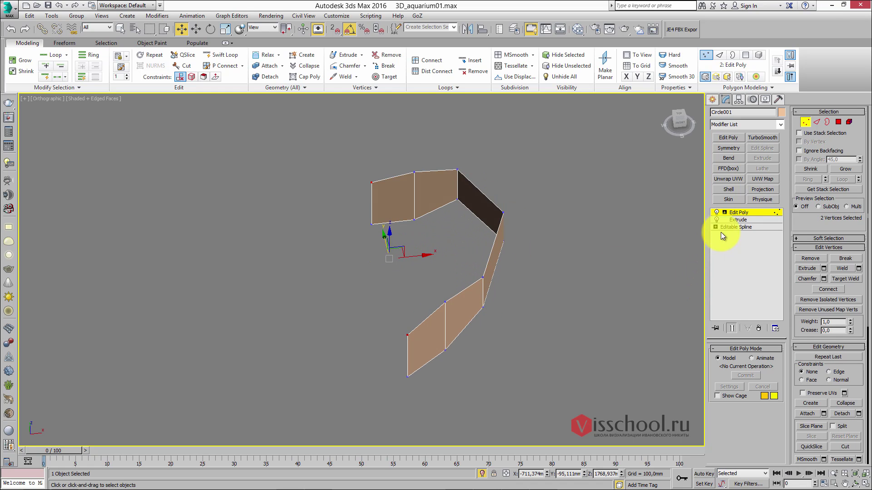
- Try a TurboSmooth modifier on the framed wall, then delete it from the stack
click(736, 214)
alt+middle_drag(458, 291, 421, 245)
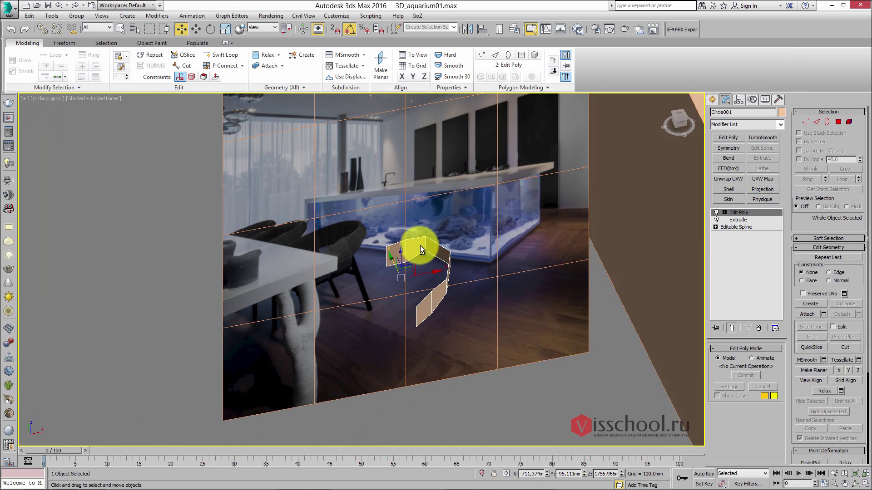
scroll(422, 247, up, 5)
key(f)
key(z)
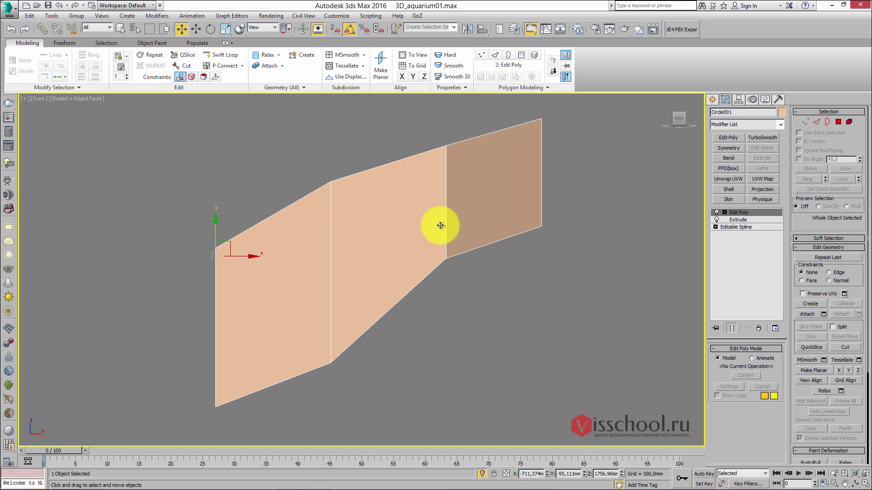
click(758, 138)
alt+middle_drag(476, 191, 454, 182)
right_click(748, 212)
click(762, 227)
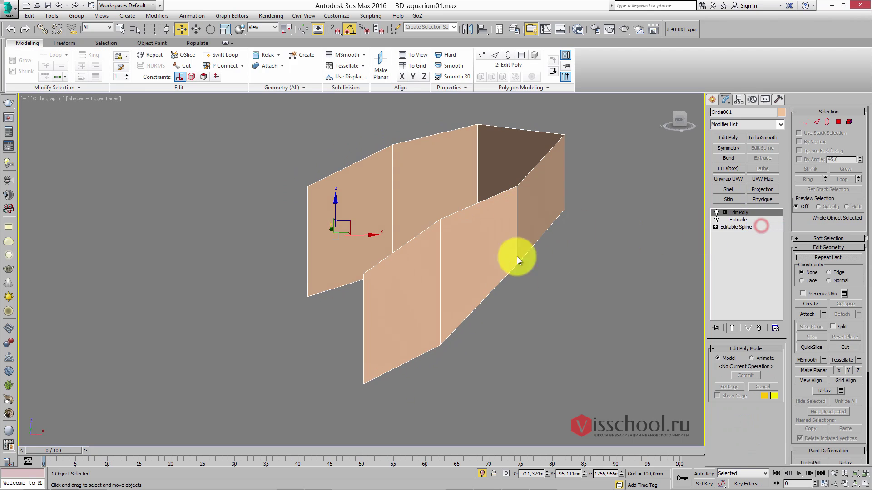
- Turn off Isolate Selection so the aquarium reference shows again
click(481, 472)
scroll(428, 249, up, 2)
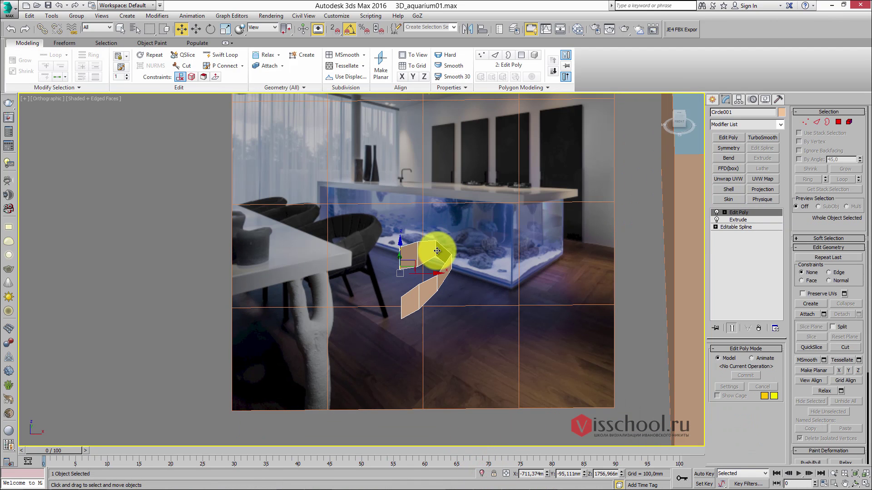
scroll(319, 172, up, 4)
alt+middle_drag(391, 217, 446, 265)
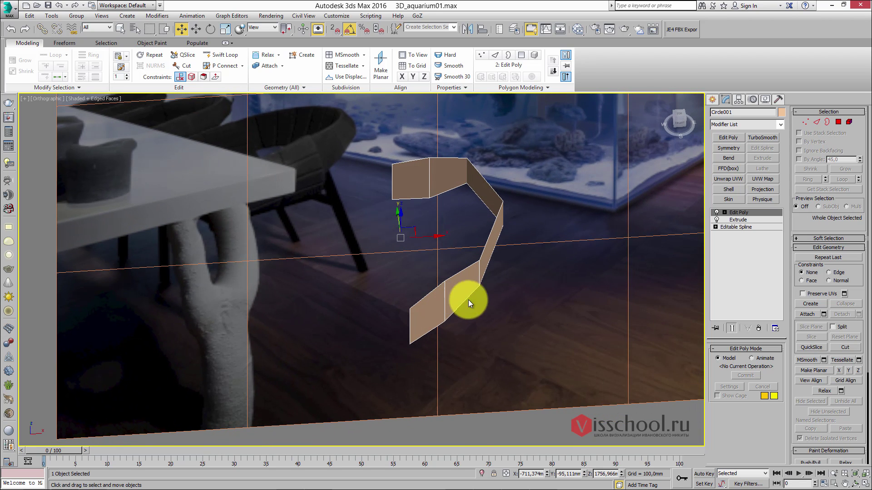
- Select the wall's two lower panels in Polygon mode
click(838, 124)
click(474, 274)
ctrl+click(418, 305)
alt+middle_drag(418, 306, 443, 241)
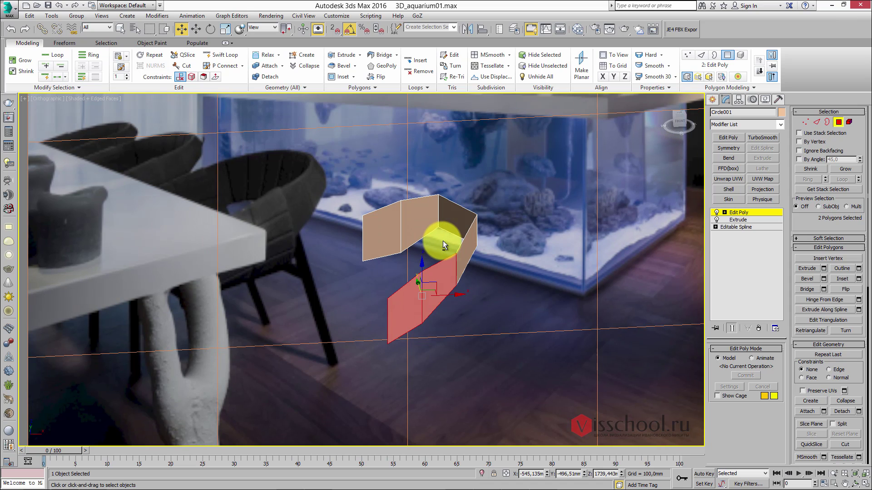
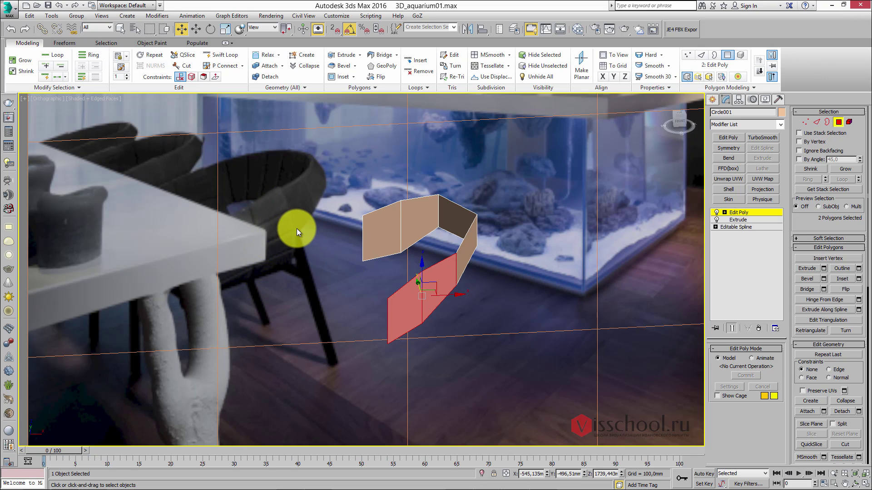
- Orbit around the extruded Circle001 wall, then switch to the chair references in Photoshop
alt+middle_drag(374, 247, 407, 199)
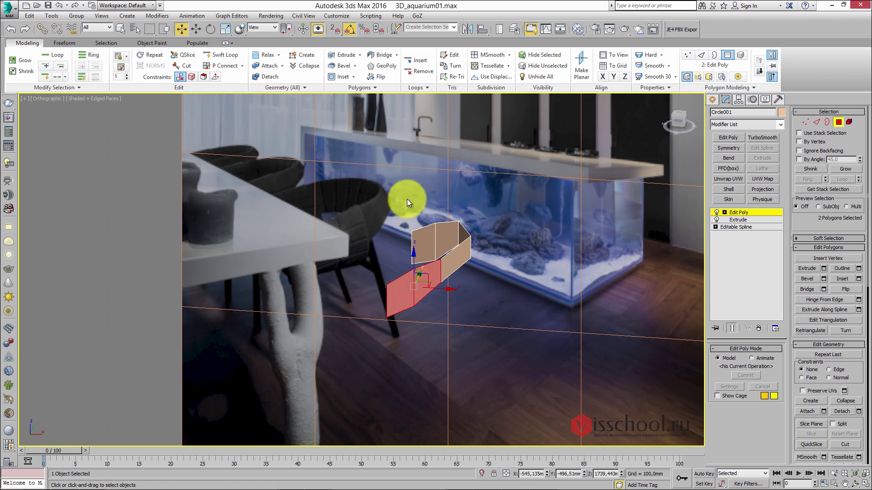
key(alt+Tab)
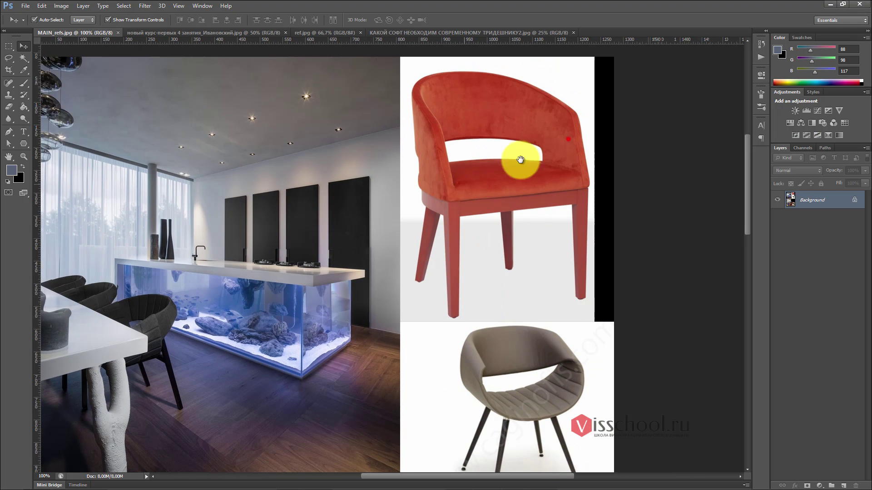
- Pan MAIN_refs.jpg and zoom to 200% on the dark aquarium chairs, then return to the wall in 3ds Max
drag(520, 159, 459, 146)
drag(477, 262, 467, 152)
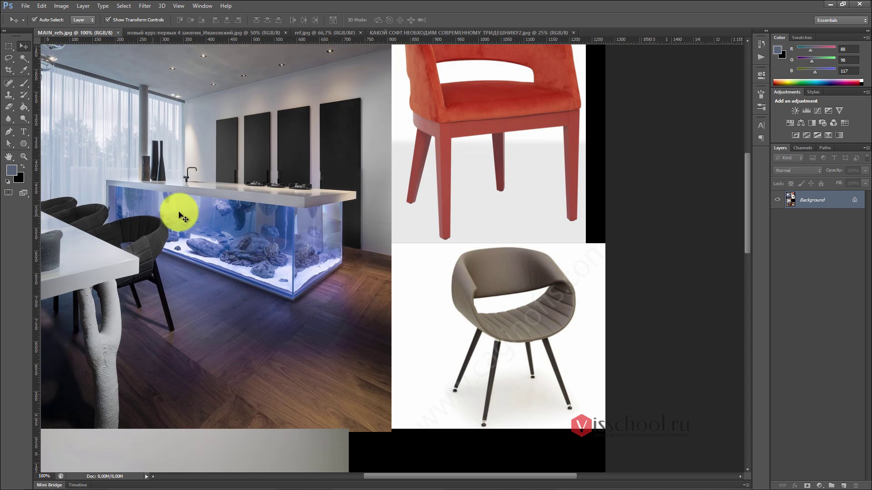
alt+scroll(138, 225, up, 1)
drag(182, 225, 340, 172)
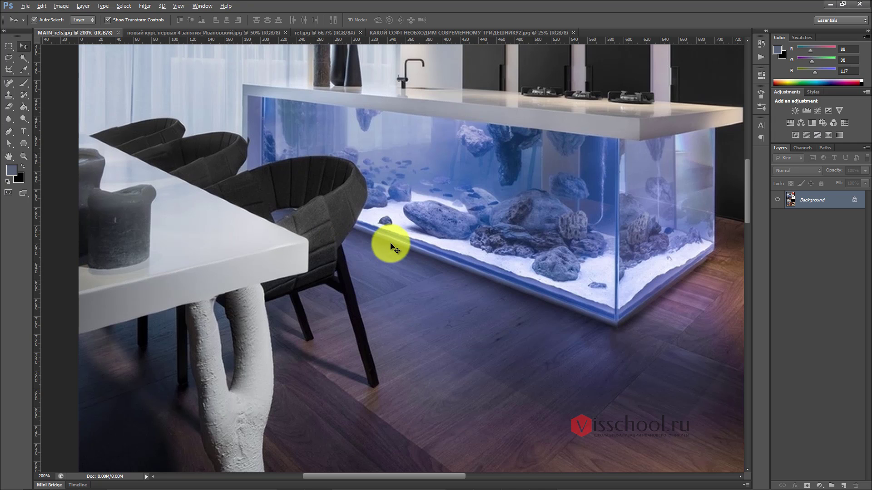
key(alt+Tab)
alt+middle_drag(383, 238, 410, 249)
scroll(410, 250, up, 5)
- Add a Shell modifier to give the wall strip a 20 mm thickness
scroll(381, 243, down, 5)
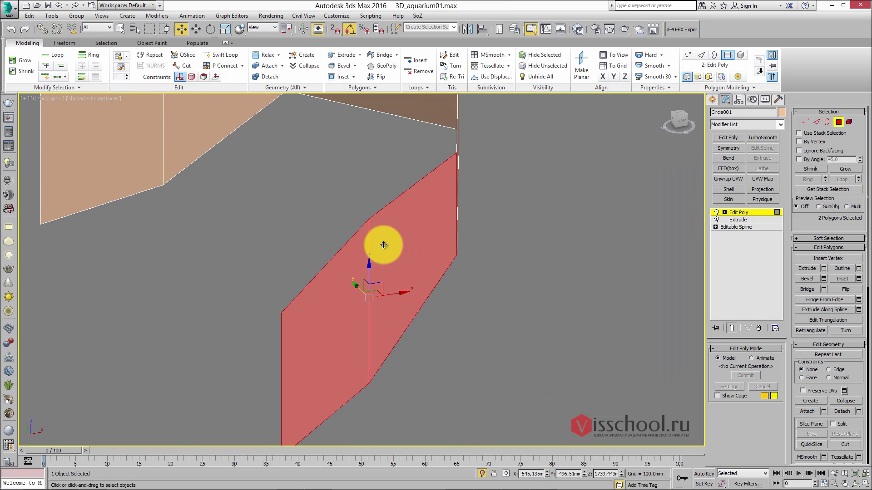
click(739, 212)
click(739, 212)
scroll(467, 218, down, 2)
alt+middle_drag(467, 218, 443, 202)
click(728, 189)
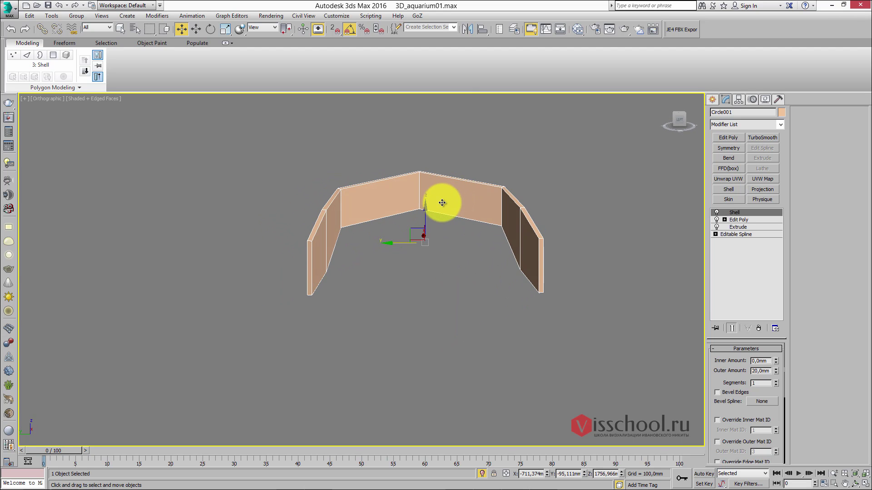
- Add an Edit Poly above the Shell, trial-delete the left-wall polygons, then undo it
click(728, 136)
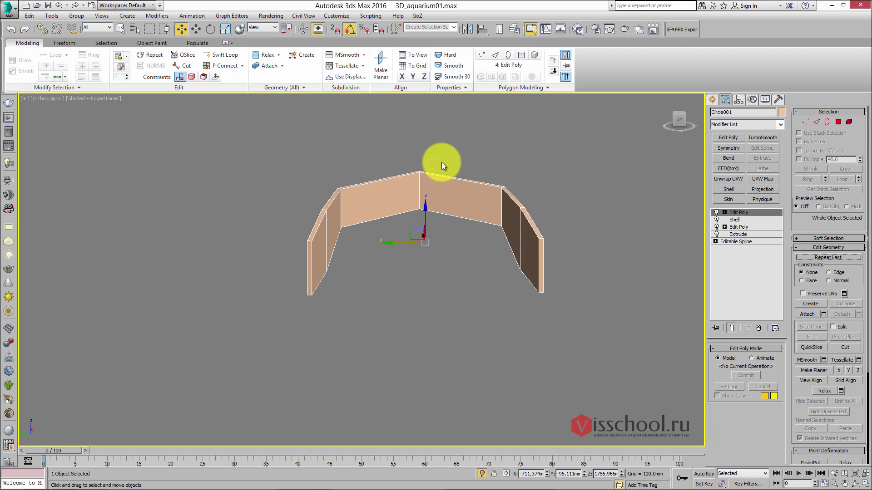
key(4)
drag(272, 148, 393, 317)
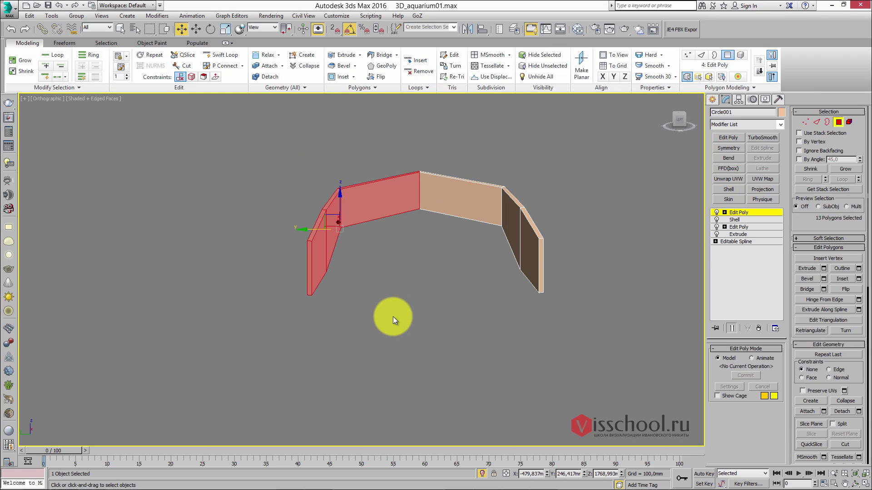
key(Delete)
alt+middle_drag(440, 295, 434, 219)
key(t)
key(ctrl+z)
- In the lower Edit Poly with the shell hidden, connect the two central edges of the bend
key(2)
drag(471, 209, 427, 232)
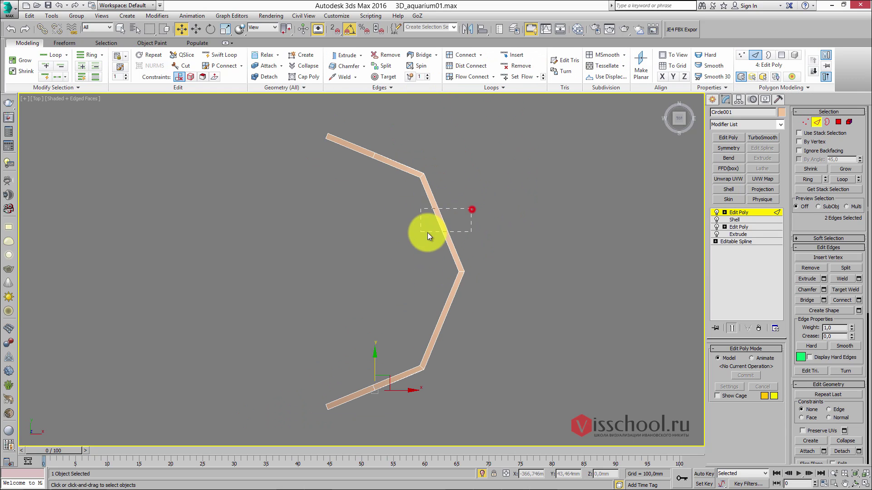
click(735, 228)
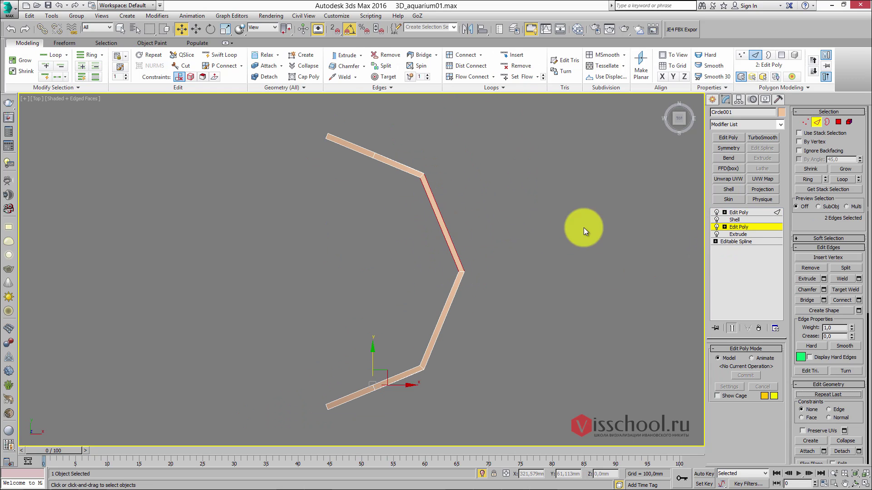
click(735, 327)
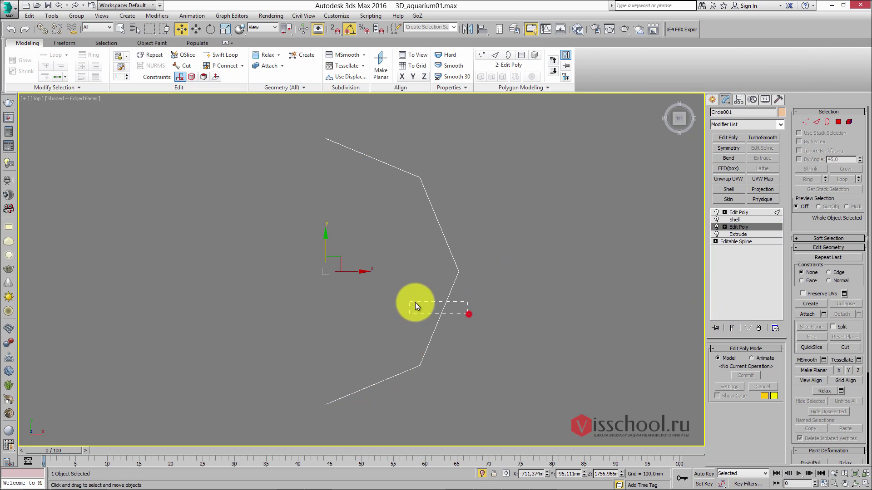
drag(415, 302, 414, 303)
key(ctrl+z)
click(738, 227)
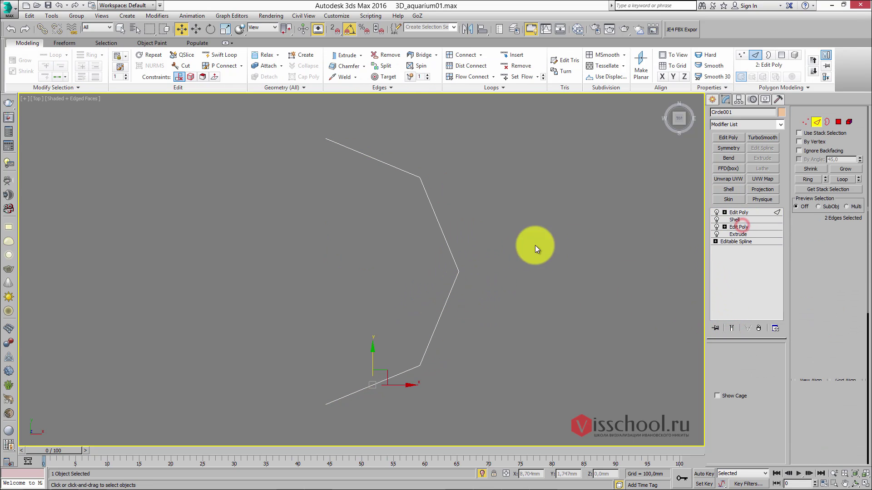
click(472, 299)
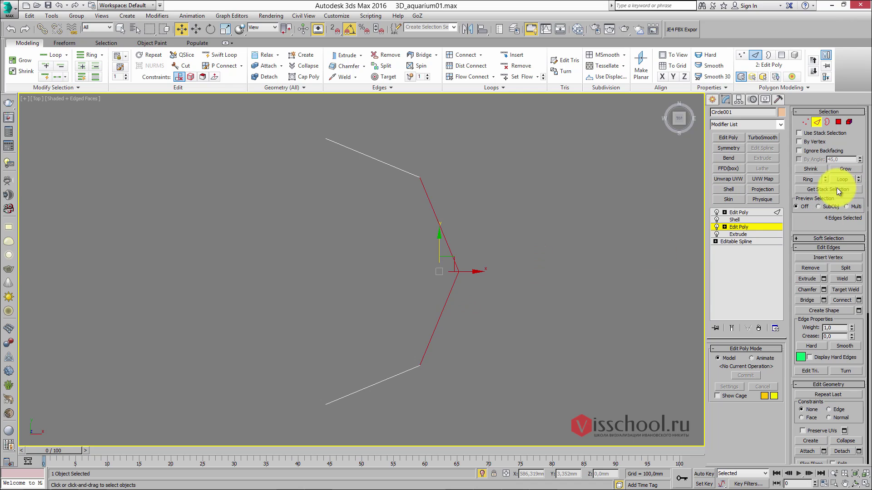
click(841, 299)
- Push the new midpoint vertices outward and adjust neighbours to round the arc
key(1)
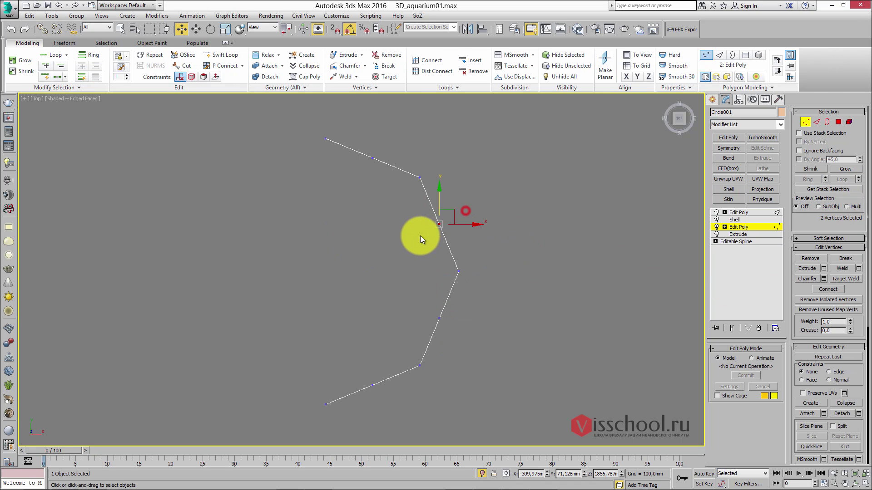
ctrl+drag(425, 340, 425, 341)
drag(469, 272, 479, 273)
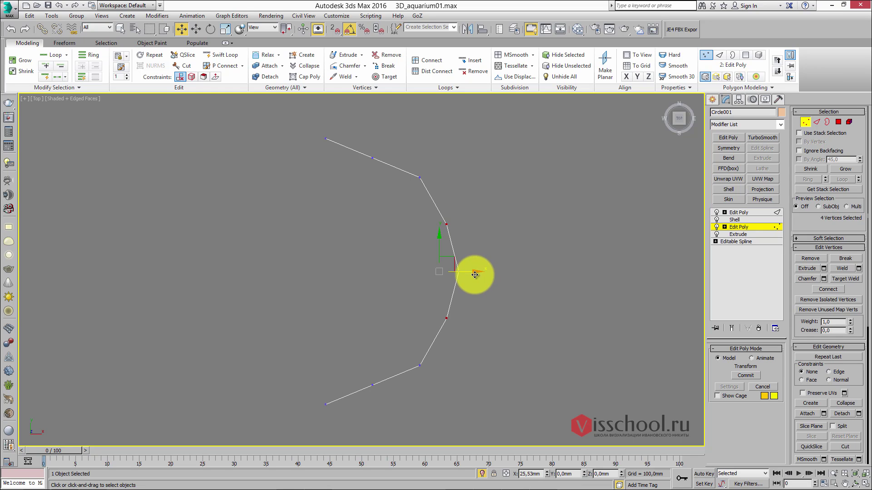
drag(476, 274, 478, 274)
middle_drag(395, 259, 399, 257)
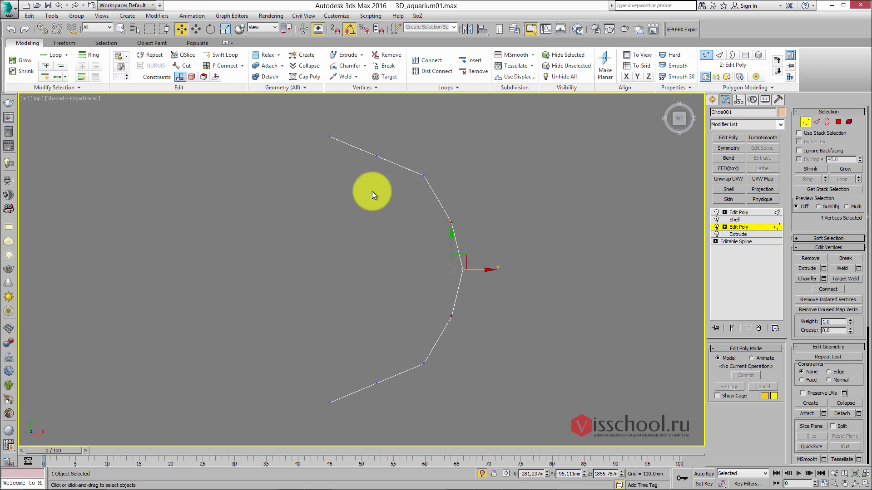
drag(334, 406, 327, 370)
middle_drag(399, 302, 395, 304)
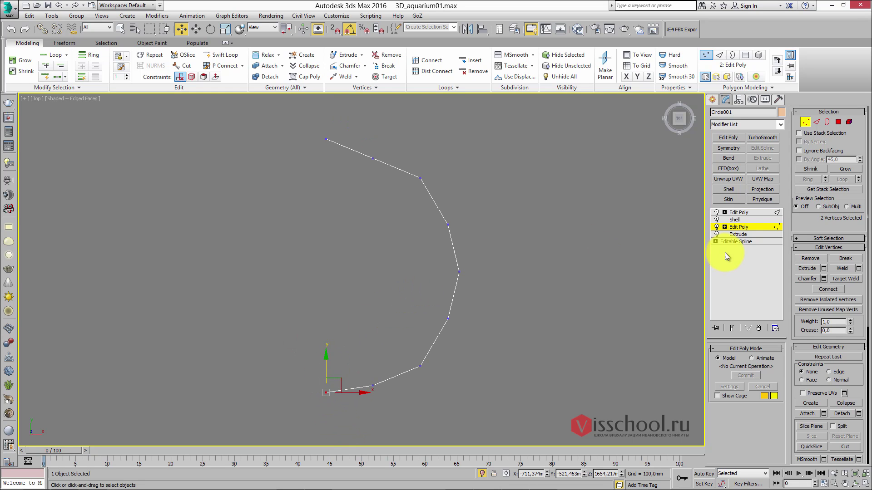
- In the top Edit Poly, delete the upper-half polygons so only one half remains
click(736, 212)
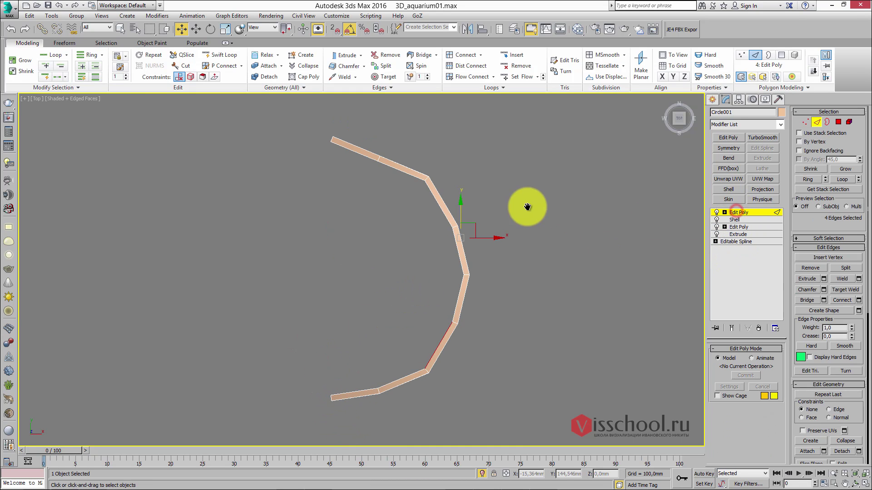
key(4)
drag(500, 241, 500, 243)
key(Delete)
alt+middle_drag(497, 263, 513, 268)
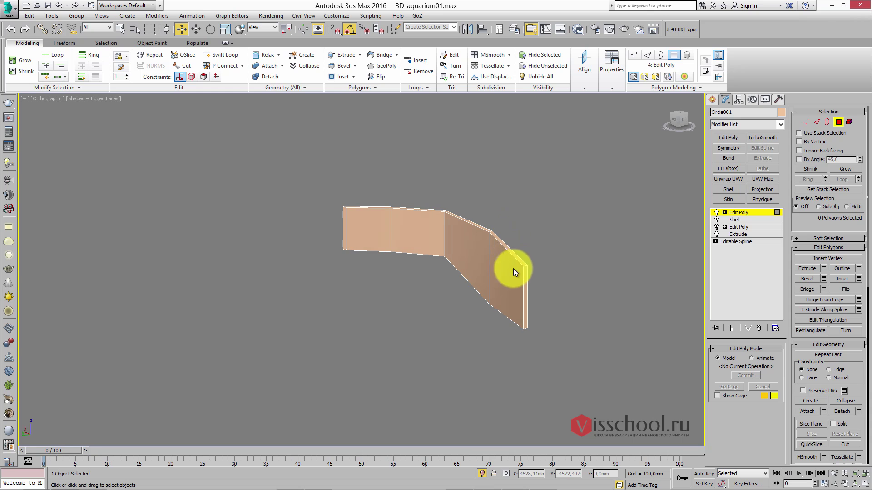
click(481, 471)
alt+middle_drag(468, 373, 448, 259)
- Add a fresh Edit Poly modifier and select the front panel polygons
click(434, 273)
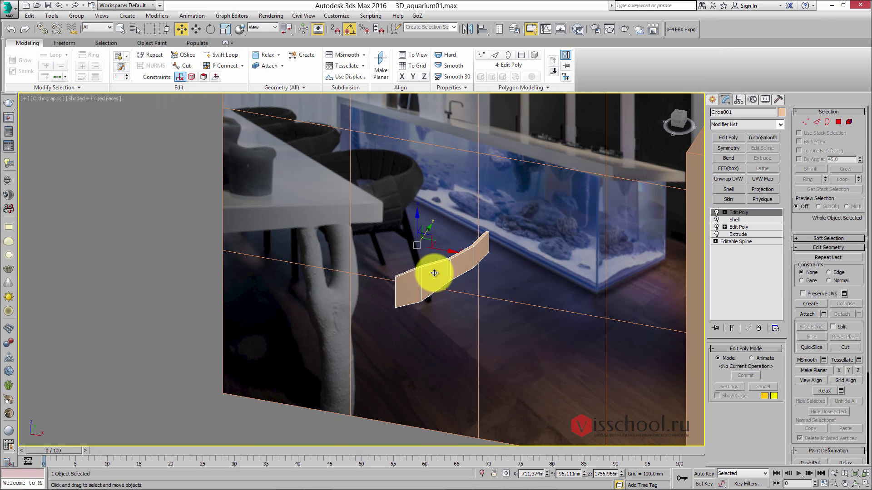
key(4)
click(433, 273)
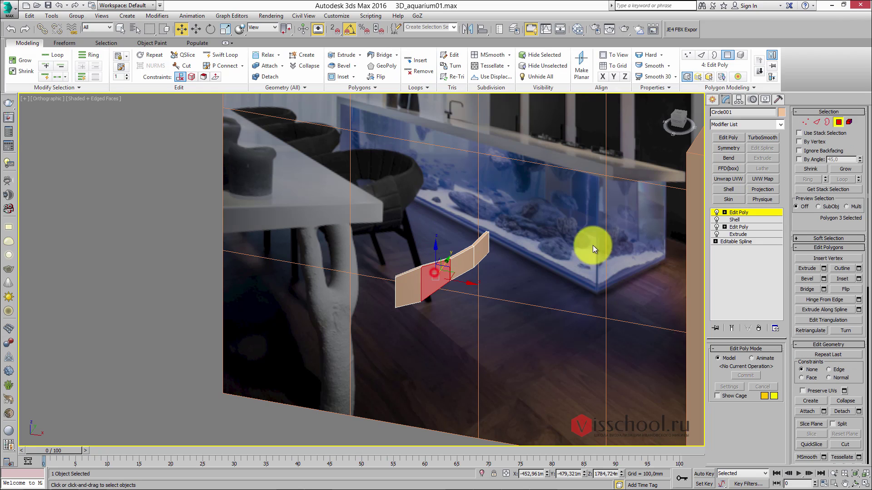
click(731, 214)
click(728, 137)
scroll(459, 234, up, 5)
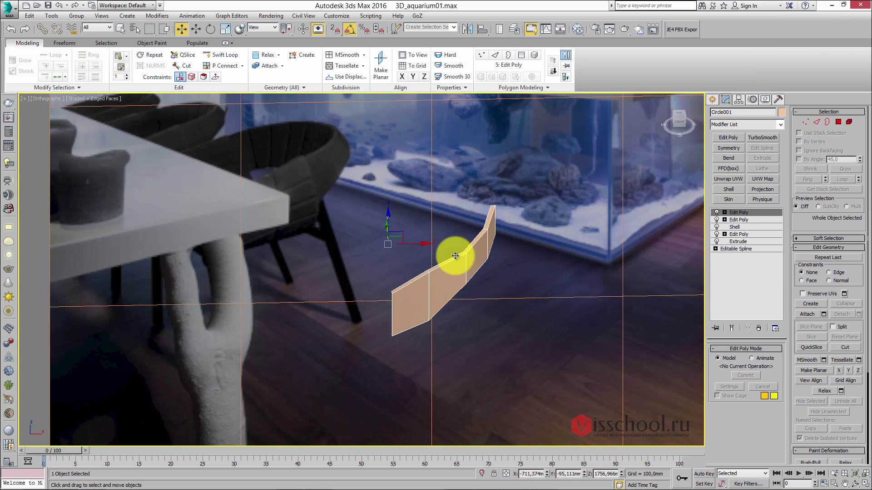
key(4)
alt+middle_drag(444, 285, 383, 271)
ctrl+click(409, 298)
alt+middle_drag(441, 359, 443, 254)
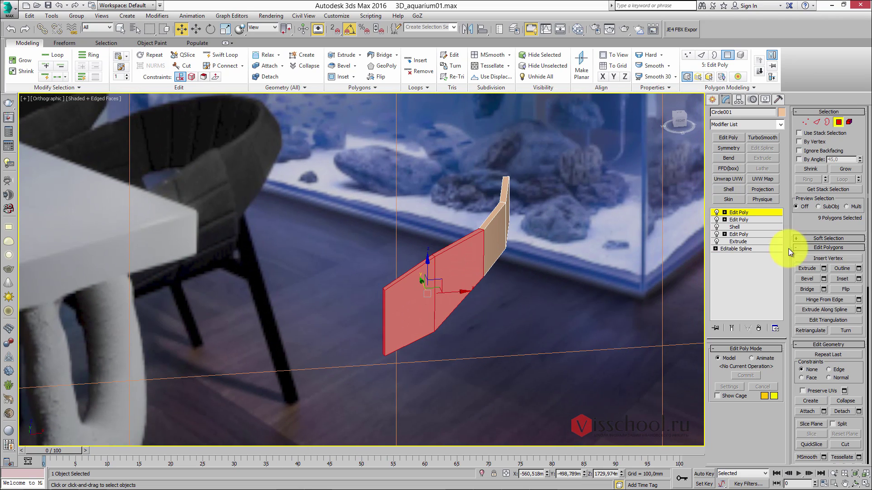
- Extrude the selected panels by Local Normals with a height of 26,474 mm
click(824, 269)
click(386, 243)
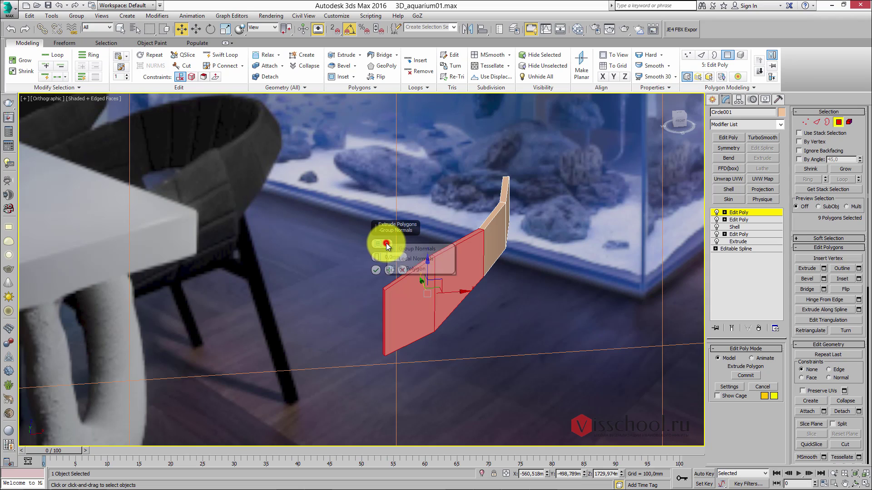
click(413, 257)
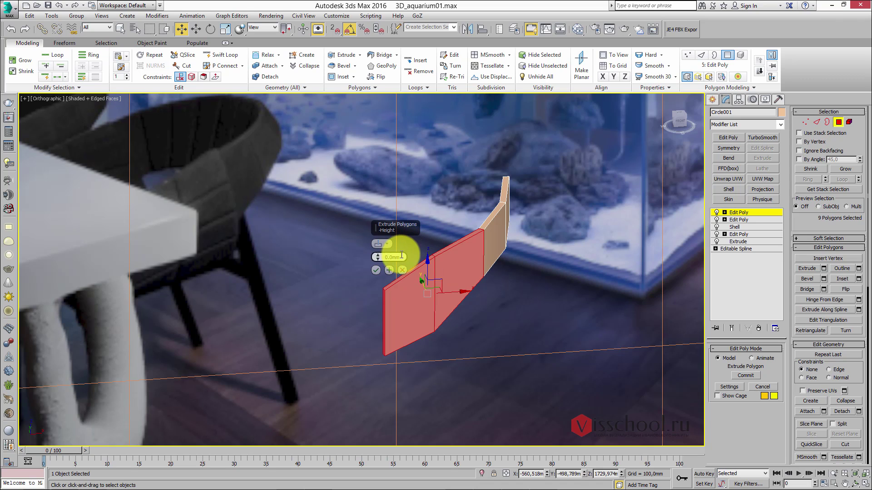
drag(378, 256, 385, 246)
alt+middle_drag(513, 274, 614, 222)
click(376, 270)
alt+middle_drag(377, 270, 409, 224)
- Add another Edit Poly modifier on top of the stack
key(4)
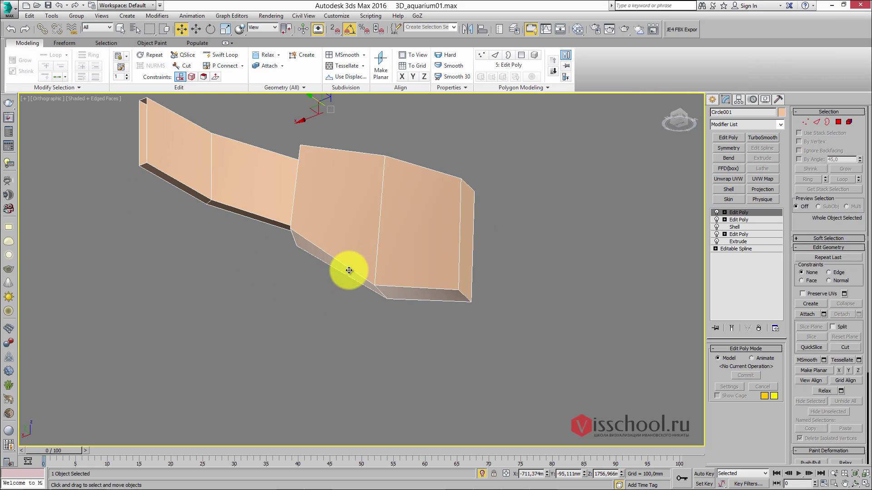
key(4)
alt+middle_drag(356, 259, 356, 249)
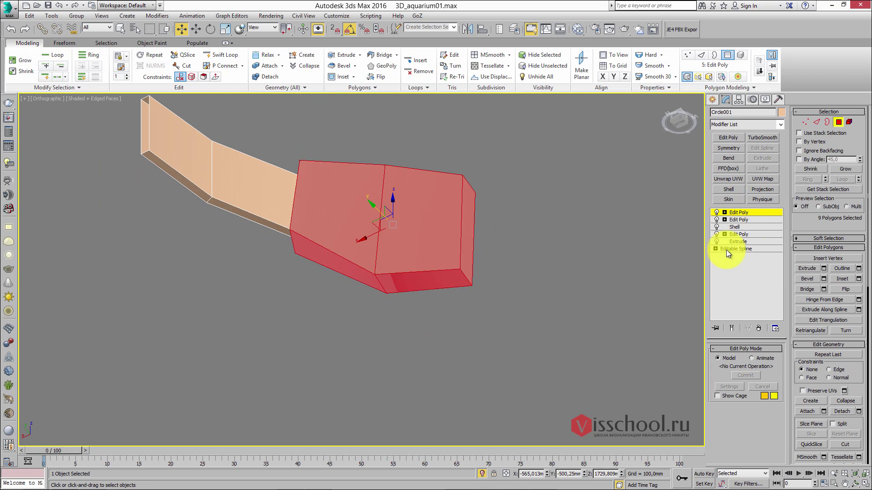
click(728, 137)
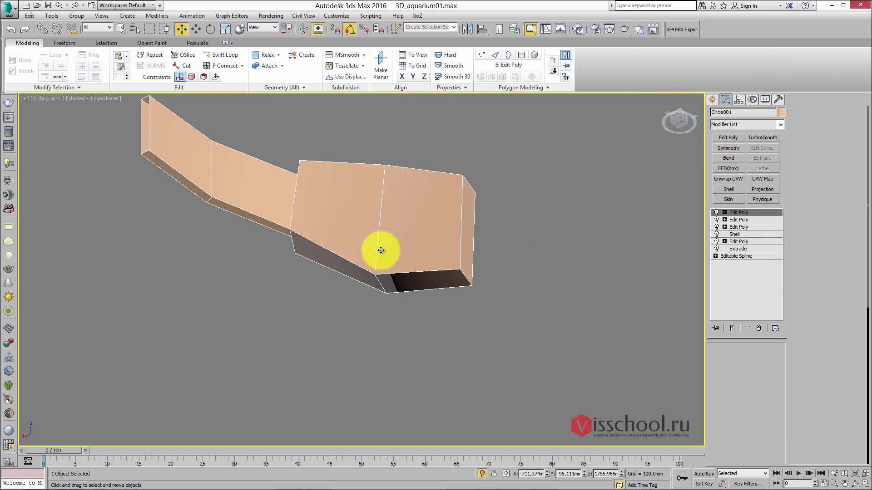
- Extrude the two bottom polygons downward and shift them along Y
key(4)
click(345, 270)
ctrl+click(400, 278)
mouse_move(400, 278)
alt+middle_down()
mouse_move(382, 250)
mouse_move(389, 284)
alt+middle_up()
key(shift+e)
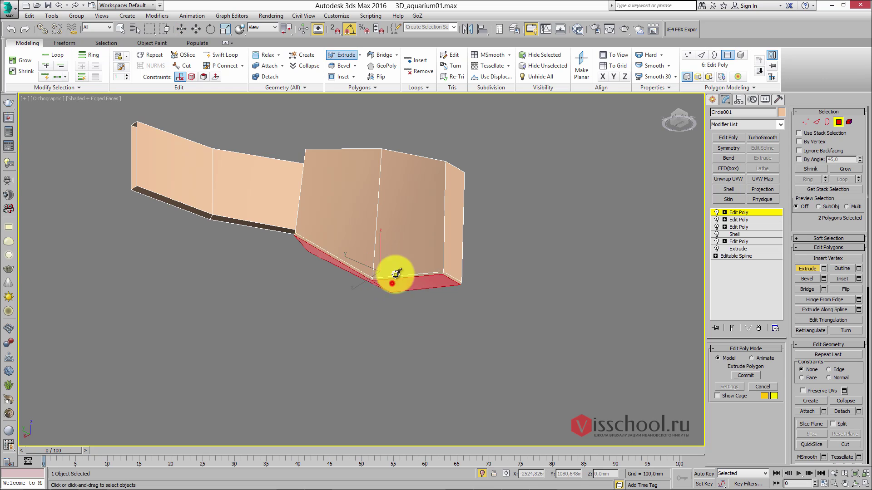
drag(392, 283, 412, 191)
alt+middle_drag(412, 191, 395, 218)
key(w)
drag(360, 298, 331, 300)
alt+middle_drag(331, 300, 419, 329)
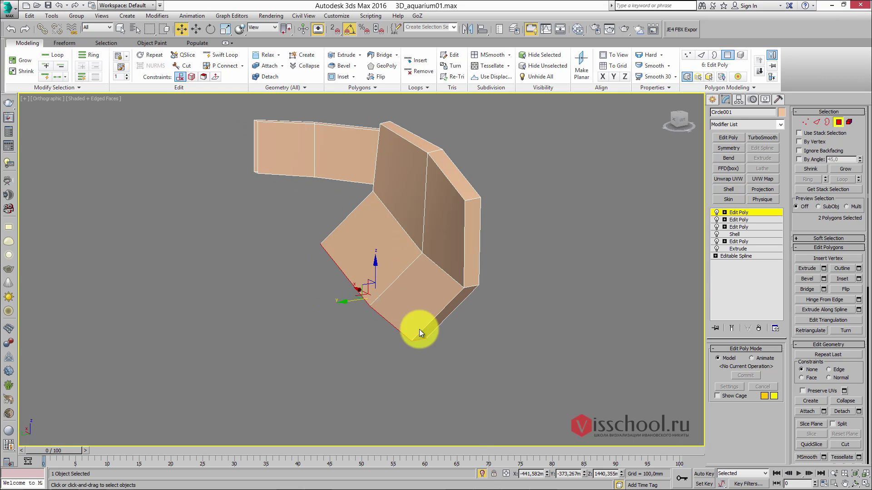
- Extrude the bottom polygons again into a lip and move it up and left in the side view
mouse_move(482, 474)
alt+middle_down()
mouse_move(424, 286)
mouse_move(424, 298)
mouse_move(540, 297)
mouse_move(574, 271)
mouse_move(568, 241)
alt+middle_up()
alt+middle_drag(554, 241, 504, 280)
scroll(478, 272, up, 5)
scroll(478, 273, down, 5)
alt+middle_drag(498, 237, 505, 183)
key(shift+e)
drag(496, 247, 475, 223)
key(f)
middle_drag(474, 224, 437, 268)
scroll(454, 228, down, 5)
key(l)
scroll(431, 272, up, 5)
scroll(433, 266, down, 6)
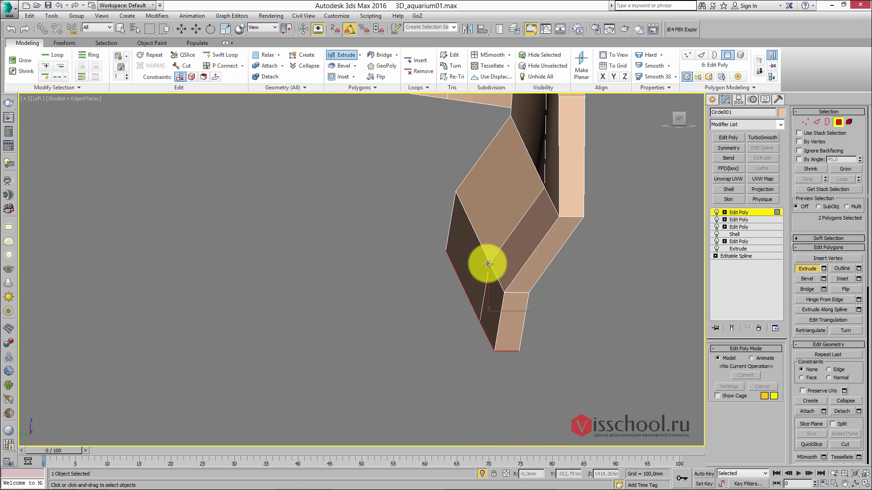
drag(526, 289, 449, 230)
- Rotate the lip polygons to tilt them downward
key(e)
alt+middle_drag(464, 236, 482, 282)
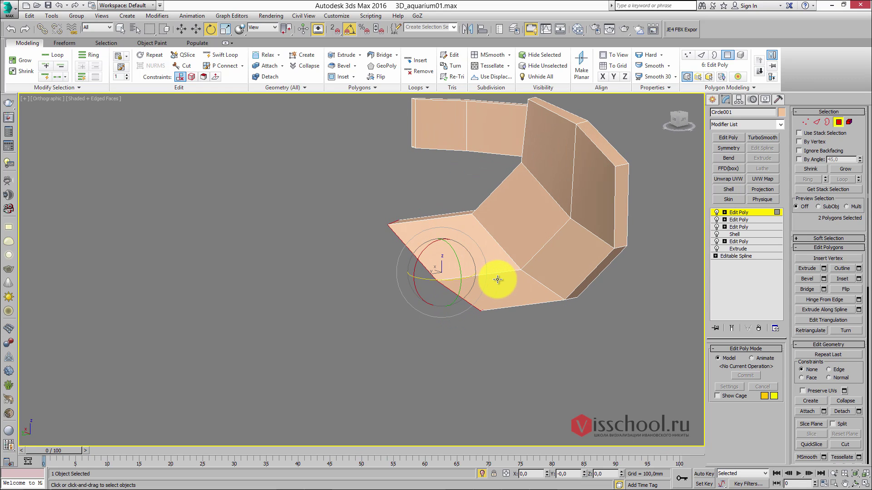
drag(497, 279, 497, 280)
alt+middle_drag(476, 275, 485, 250)
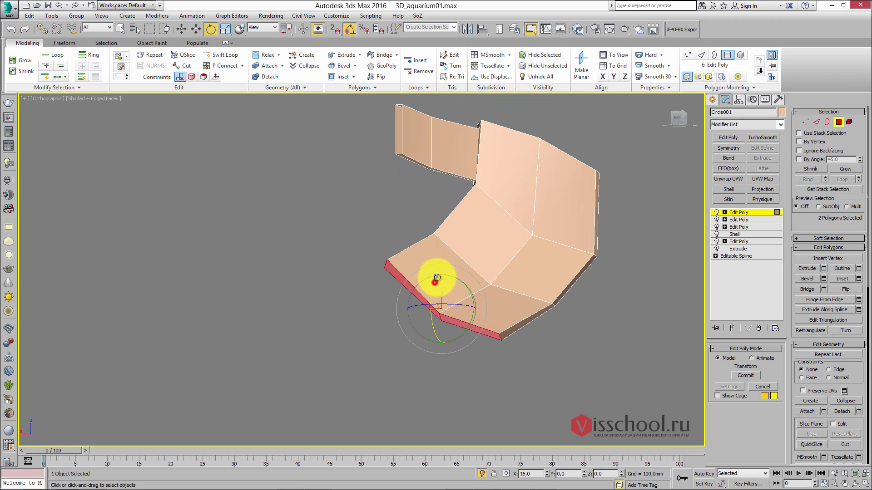
key(ctrl+z)
alt+middle_drag(440, 273, 560, 256)
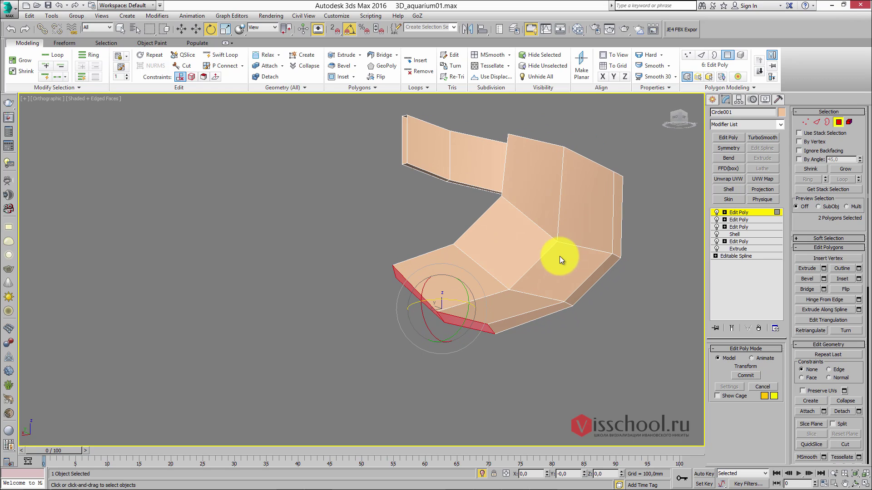
- Flatten the lip polygons with Make Planar along the Y axis
drag(857, 372, 864, 256)
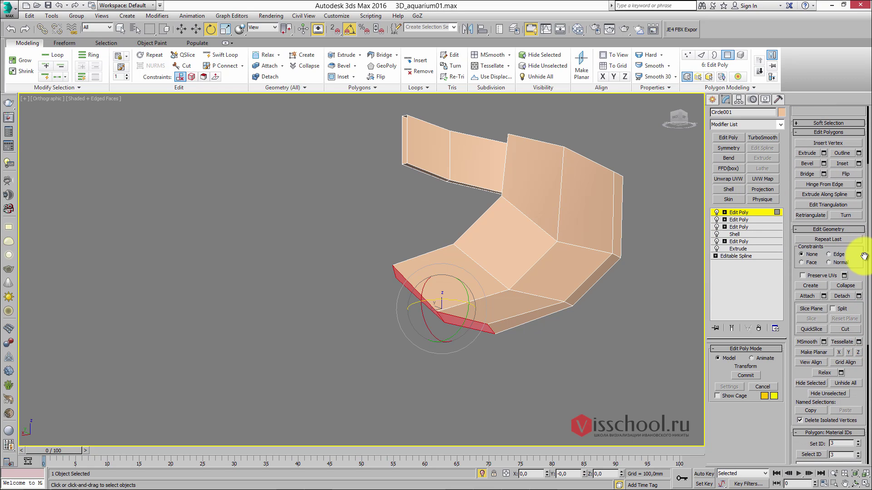
click(821, 352)
alt+middle_drag(551, 321, 543, 278)
scroll(517, 271, up, 3)
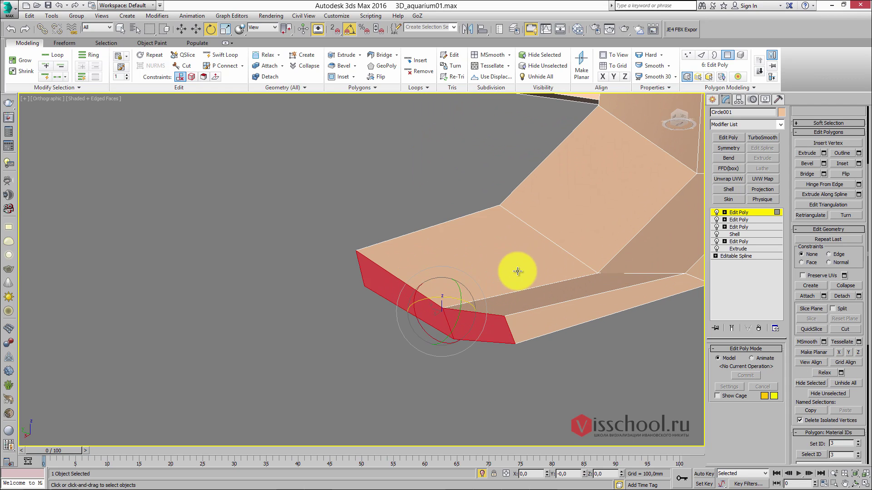
alt+middle_drag(428, 287, 477, 267)
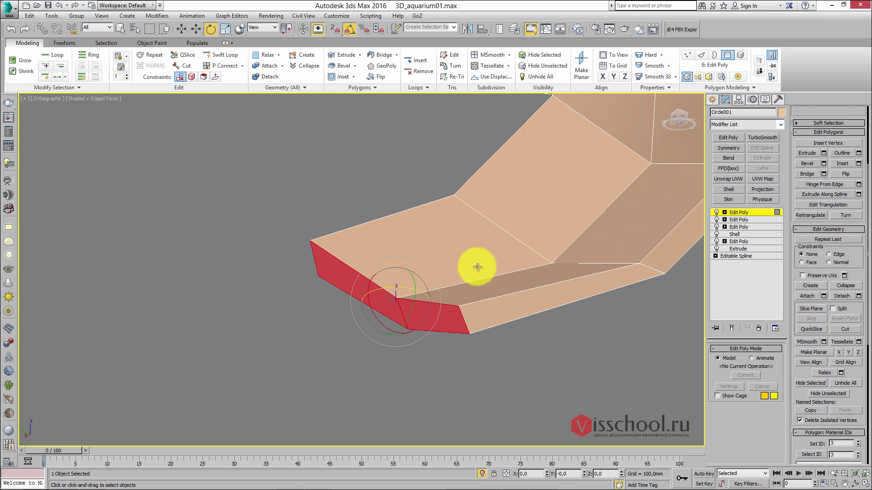
click(848, 353)
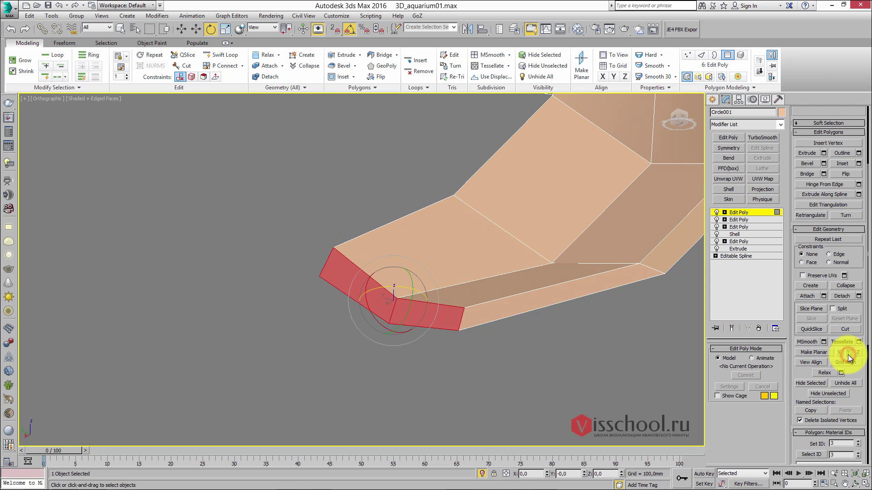
scroll(414, 268, down, 3)
alt+middle_drag(415, 268, 472, 243)
key(f)
scroll(488, 200, down, 3)
- Select the six vertices along the lip edge and move them down
key(l)
scroll(461, 249, up, 5)
scroll(462, 243, down, 4)
key(l)
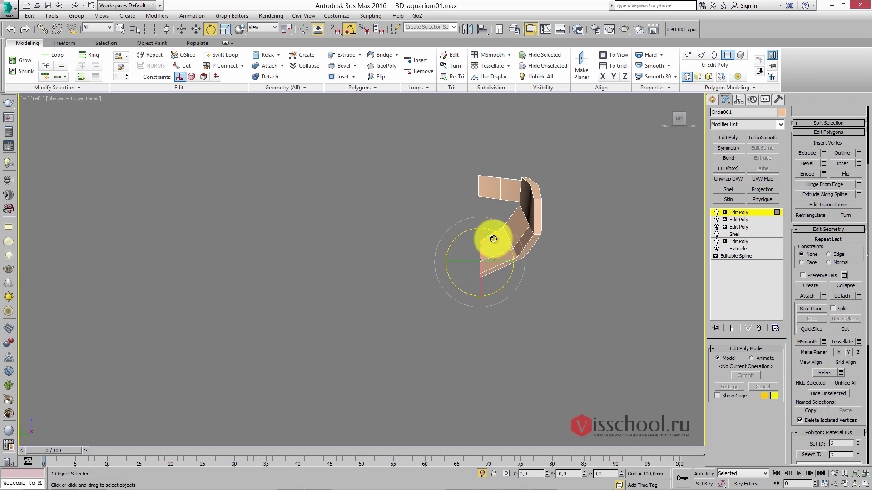
scroll(493, 239, up, 3)
key(w)
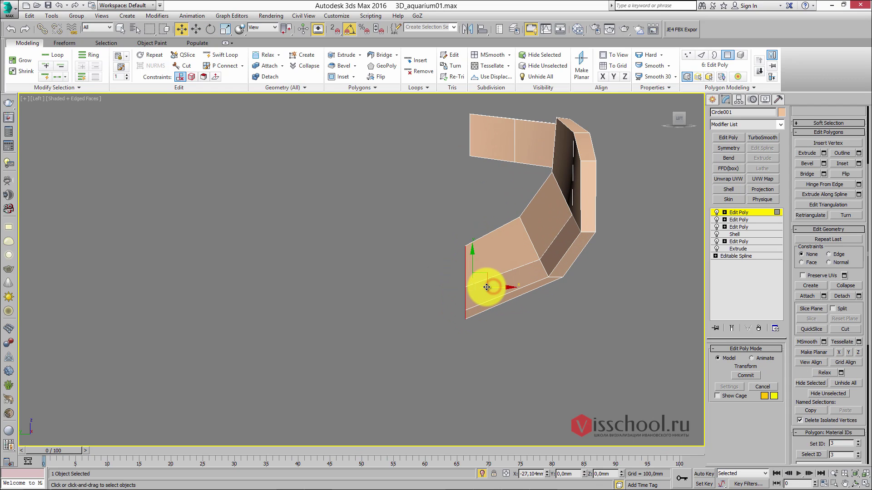
mouse_move(504, 259)
alt+middle_down()
mouse_move(522, 273)
mouse_move(512, 245)
mouse_move(508, 254)
alt+middle_up()
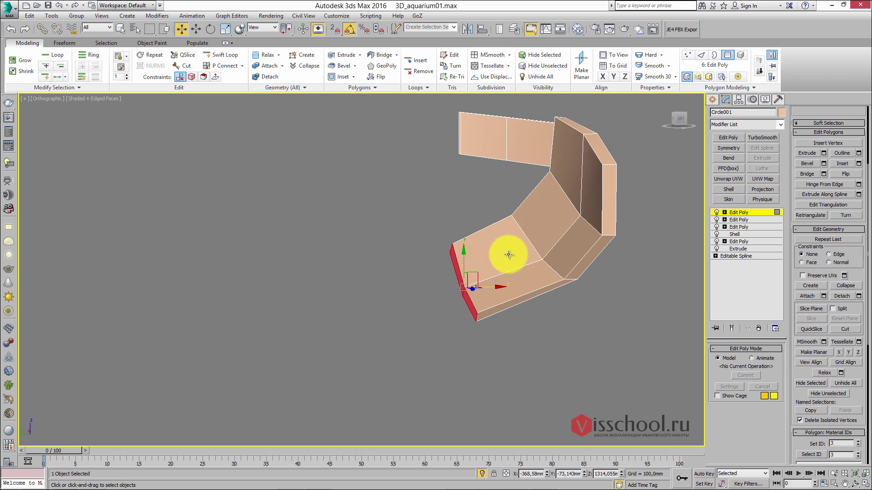
key(2)
drag(503, 257, 526, 313)
alt+middle_drag(526, 312, 543, 233)
scroll(547, 291, up, 4)
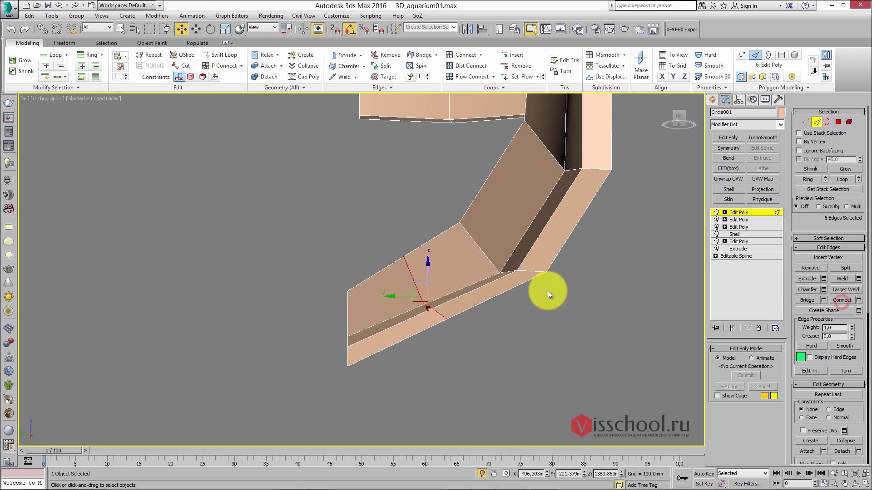
key(1)
drag(392, 228, 467, 342)
drag(434, 288, 434, 313)
- Select twelve lip vertices and raise them slightly to even the shape
drag(287, 241, 454, 393)
drag(389, 313, 389, 295)
alt+middle_drag(389, 295, 491, 241)
drag(448, 286, 446, 288)
alt+middle_drag(445, 288, 477, 230)
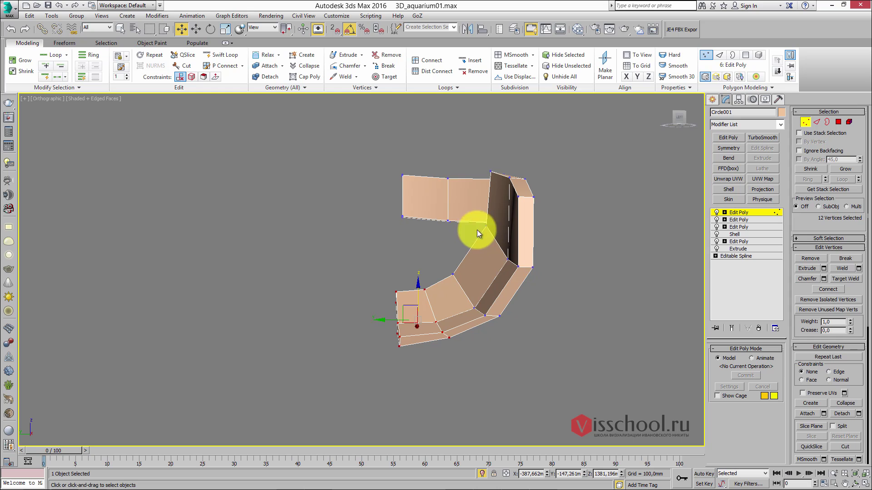
- Add a Symmetry modifier to the shell with the mirror axis set to Y
click(738, 212)
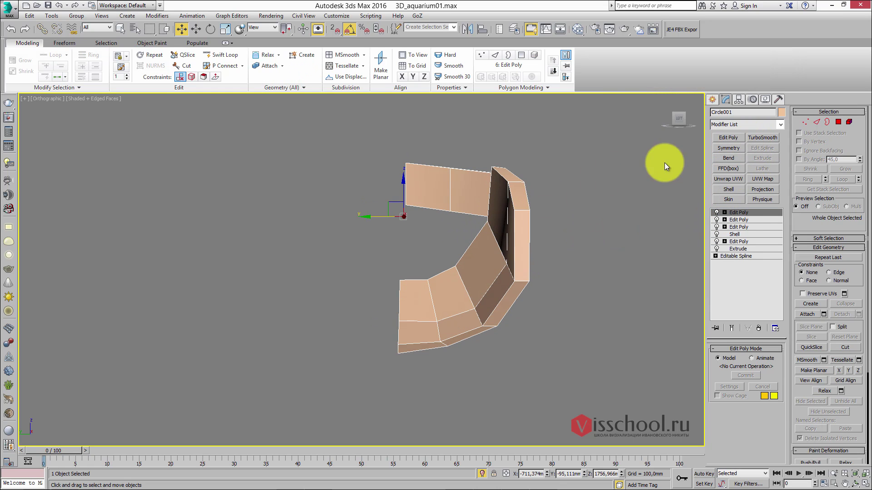
click(728, 148)
click(724, 365)
click(740, 365)
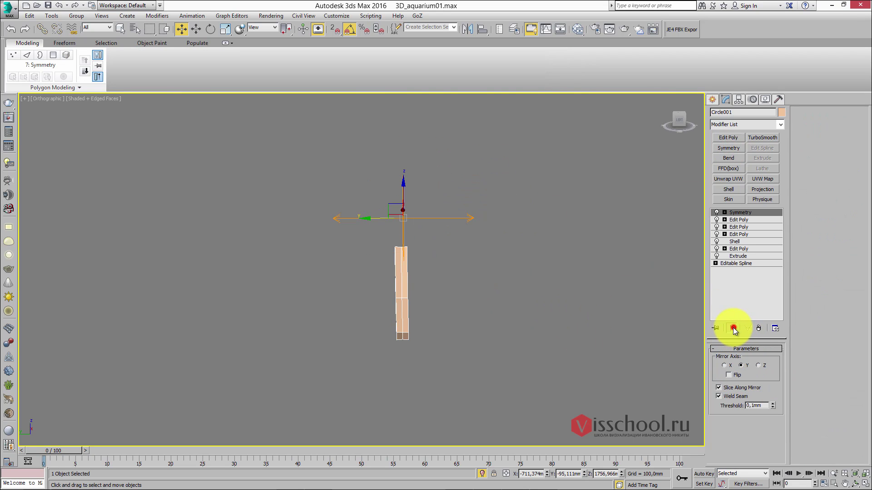
- Check Flip on the Symmetry modifier and turn Isolate Selection off to show the scene
click(729, 373)
alt+middle_drag(552, 306, 461, 249)
click(482, 474)
key(alt)
click(482, 473)
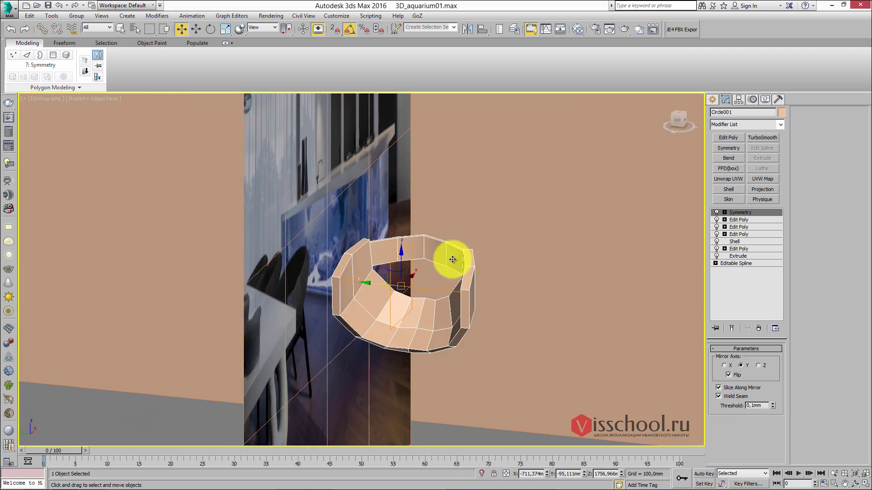
- Switch to Top view and delete the Symmetry modifier from Circle001's stack
alt+middle_drag(411, 271, 460, 275)
scroll(443, 263, up, 5)
key(t)
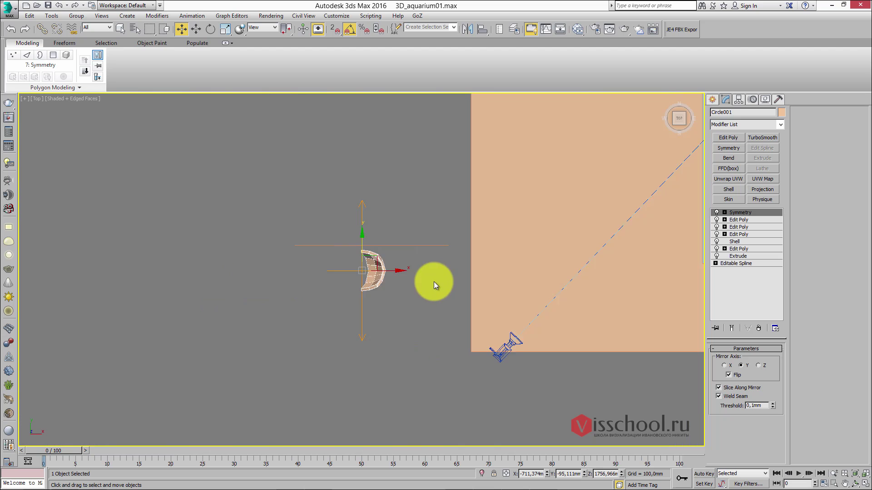
scroll(408, 255, up, 4)
right_click(738, 213)
click(751, 228)
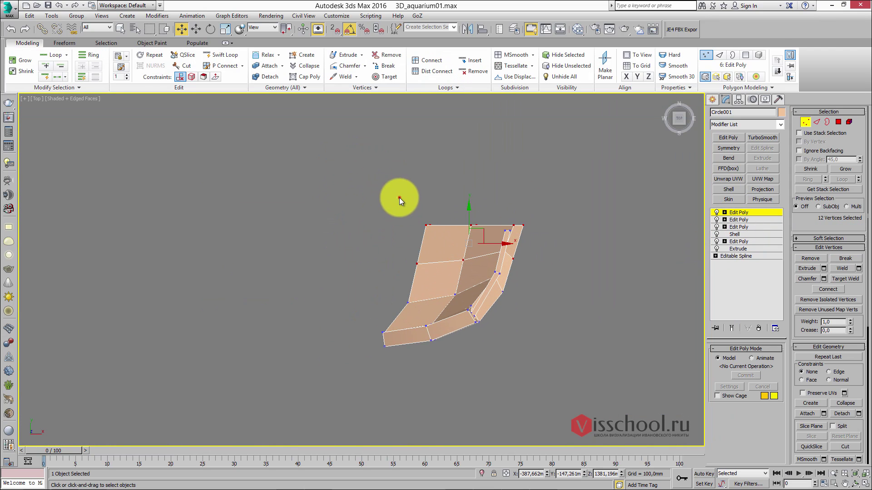
- Shift the half shell's open-edge vertices left along X into a straight side
drag(444, 246, 410, 243)
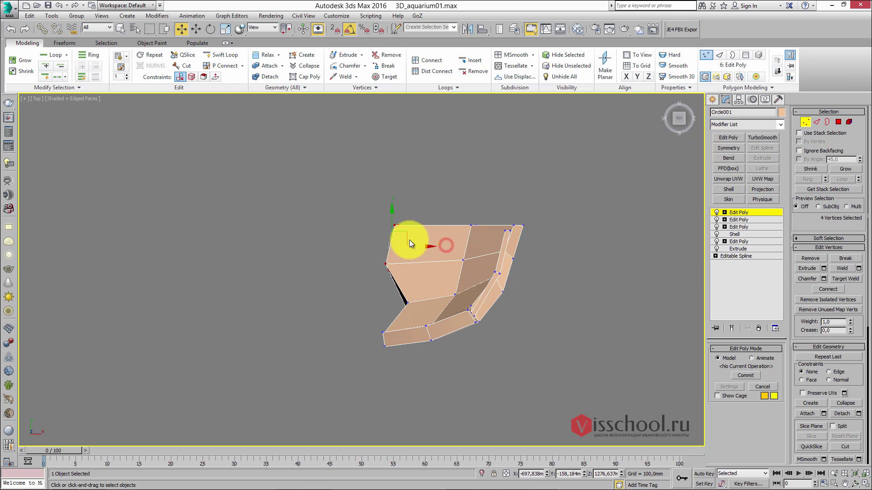
drag(425, 288, 398, 281)
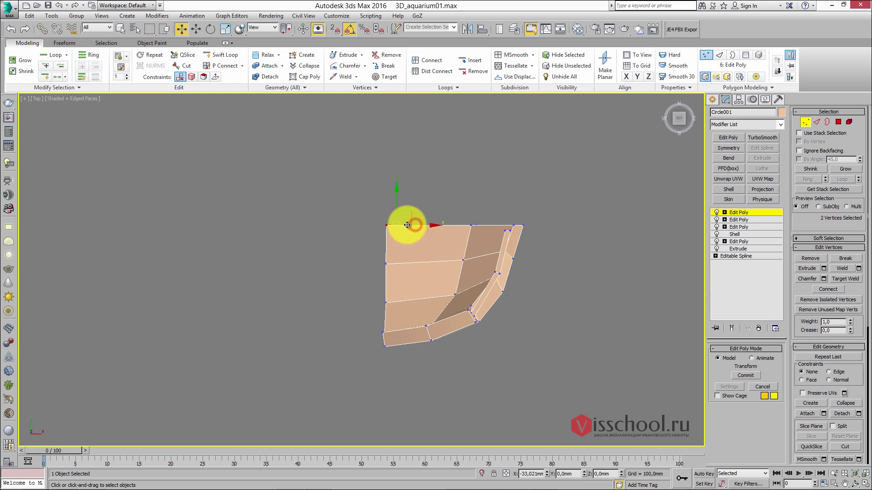
alt+middle_drag(382, 216, 439, 181)
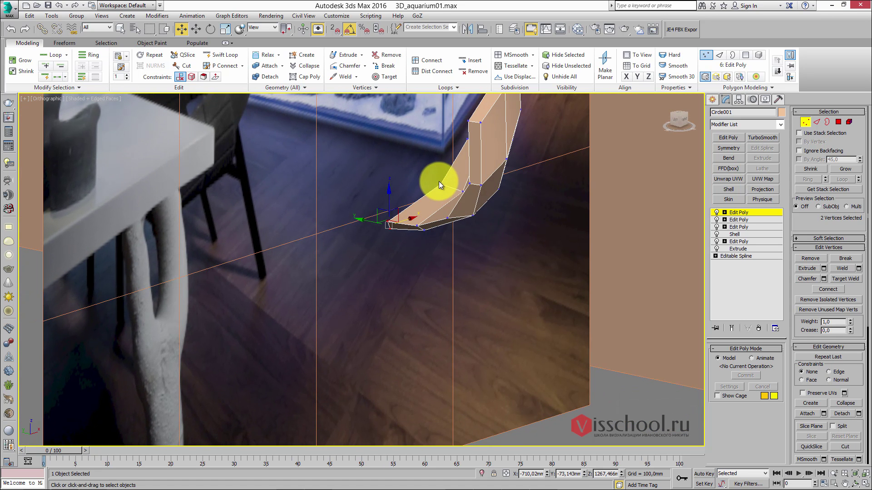
- At Polygon level, select the four rim polygons and apply Make Planar
key(4)
ctrl+click(477, 168)
ctrl+click(454, 220)
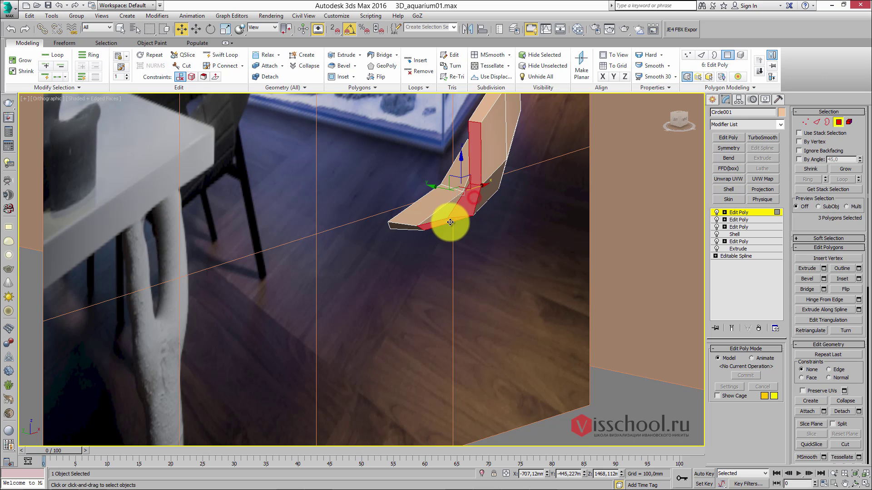
scroll(444, 197, down, 1)
alt+middle_drag(404, 238, 472, 209)
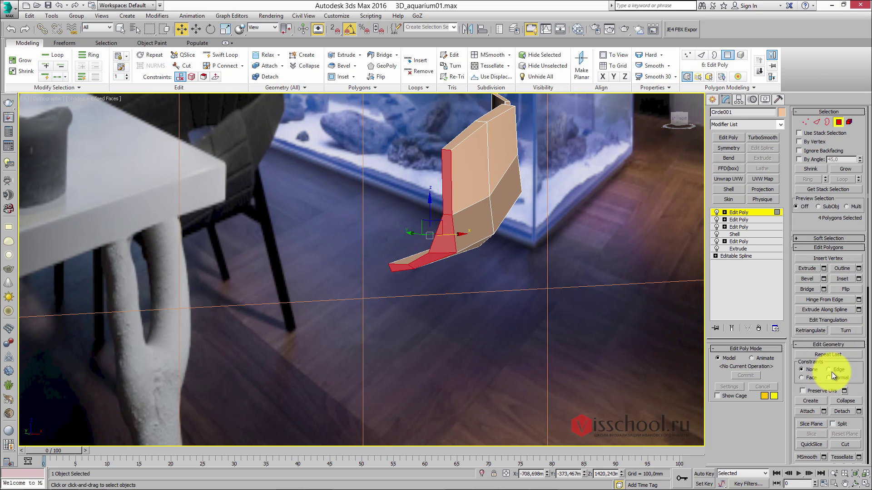
drag(856, 372, 857, 320)
click(816, 384)
- Flatten the rim polygons with the Make Planar axis buttons, undoing one attempt
alt+middle_drag(561, 295, 504, 243)
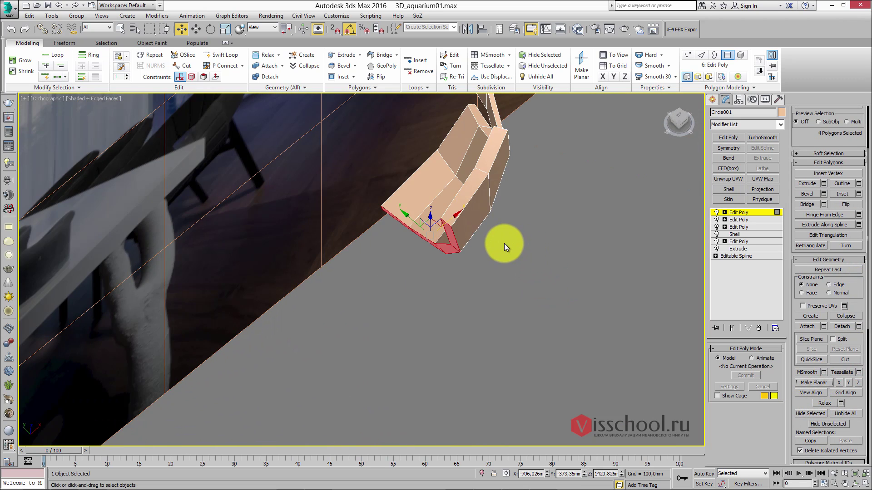
scroll(504, 243, up, 5)
scroll(504, 197, down, 2)
alt+middle_drag(516, 206, 597, 244)
click(848, 383)
key(ctrl+z)
click(843, 383)
alt+middle_drag(567, 291, 564, 247)
scroll(511, 233, up, 5)
key(shift+z)
middle_drag(512, 234, 506, 233)
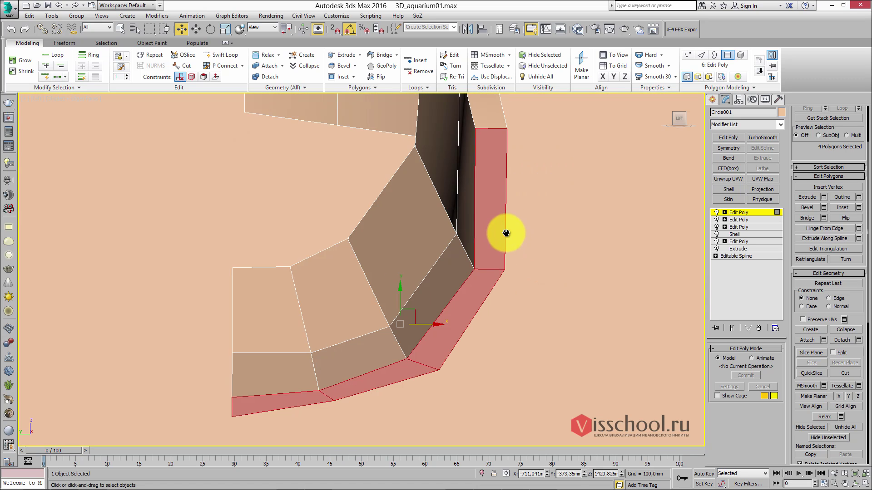
scroll(506, 232, up, 4)
- At Vertex level, nudge the lip-corner vertex down and to the left
key(1)
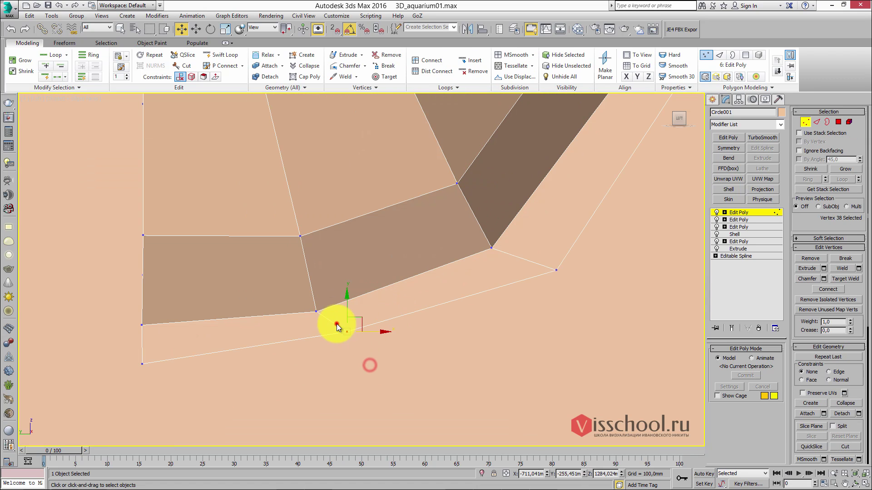
middle_drag(342, 318, 363, 262)
drag(365, 267, 362, 276)
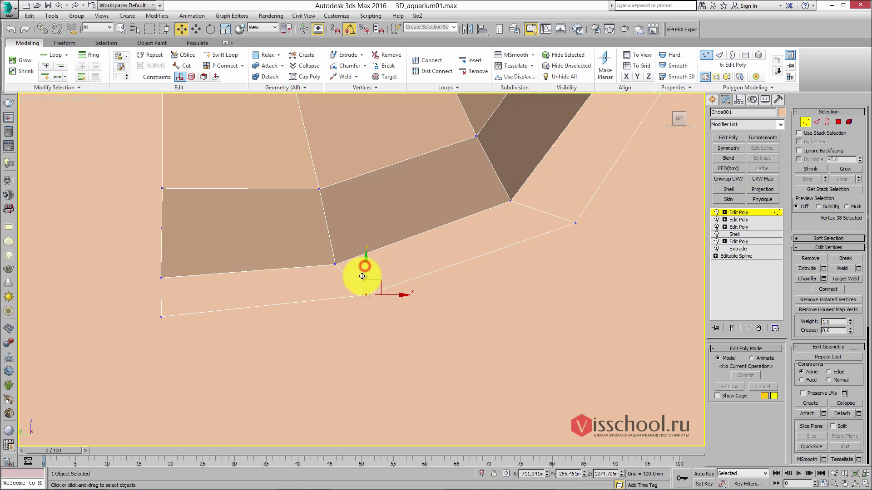
middle_drag(312, 291, 296, 299)
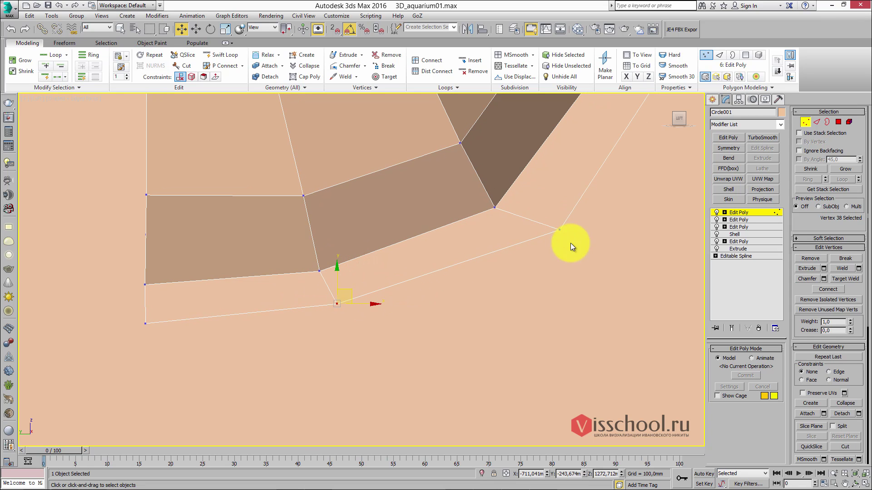
middle_drag(562, 211, 553, 230)
mouse_move(561, 236)
mouse_down()
mouse_move(554, 233)
mouse_move(553, 249)
mouse_up()
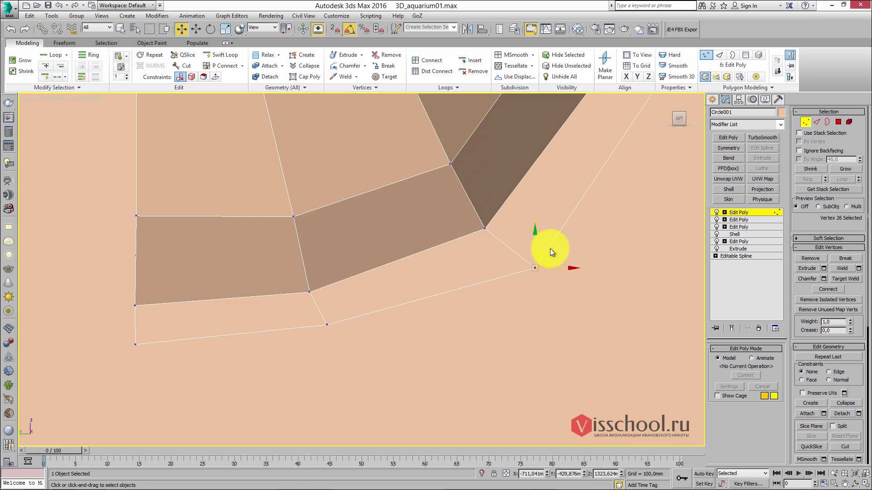
- Reframe the shell and switch to Front view, zooming to match the reference
scroll(550, 249, down, 3)
middle_drag(510, 247, 424, 300)
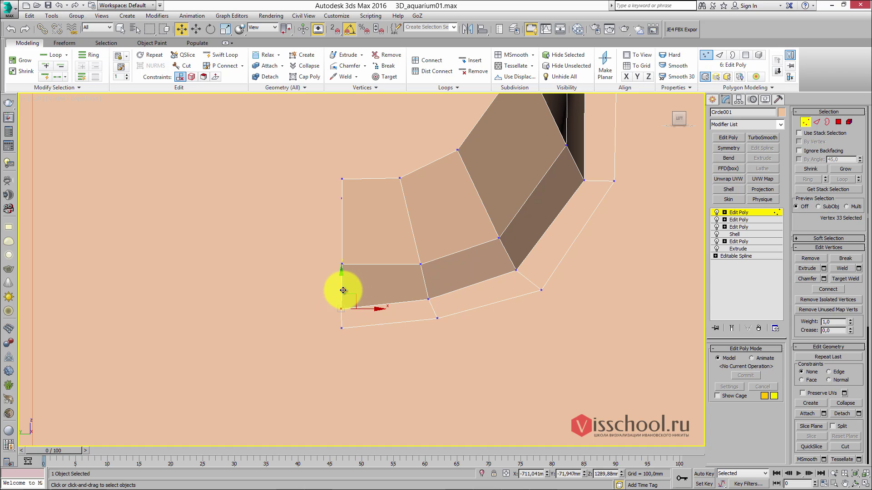
alt+middle_drag(343, 286, 434, 250)
key(f)
scroll(441, 259, up, 4)
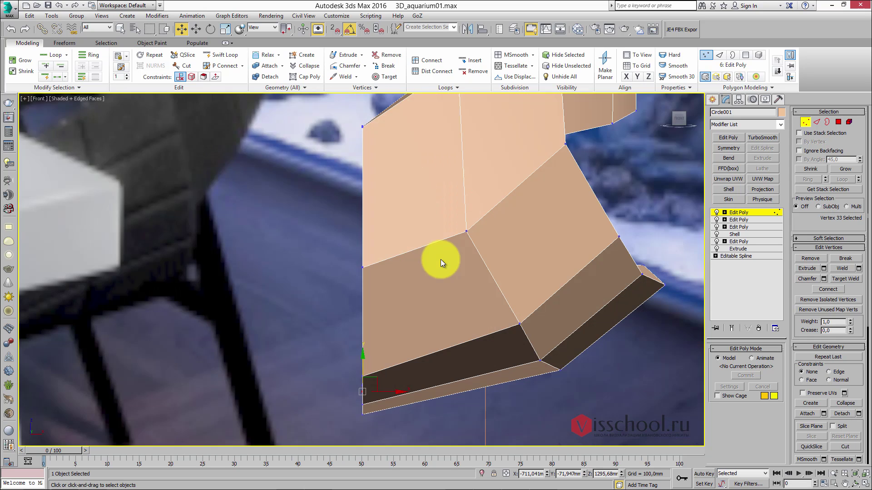
scroll(442, 259, down, 2)
scroll(436, 262, down, 2)
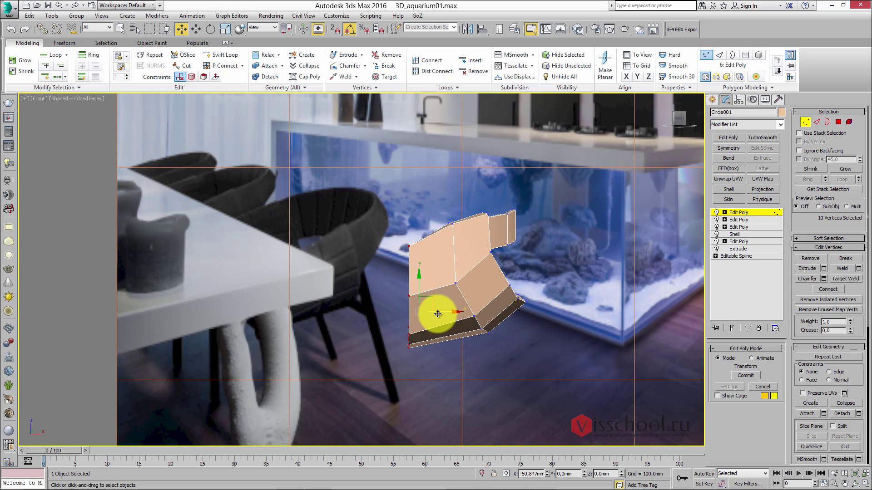
- Push the upper strip's end vertices out to the right and adjust their height
click(437, 314)
middle_drag(486, 253, 419, 214)
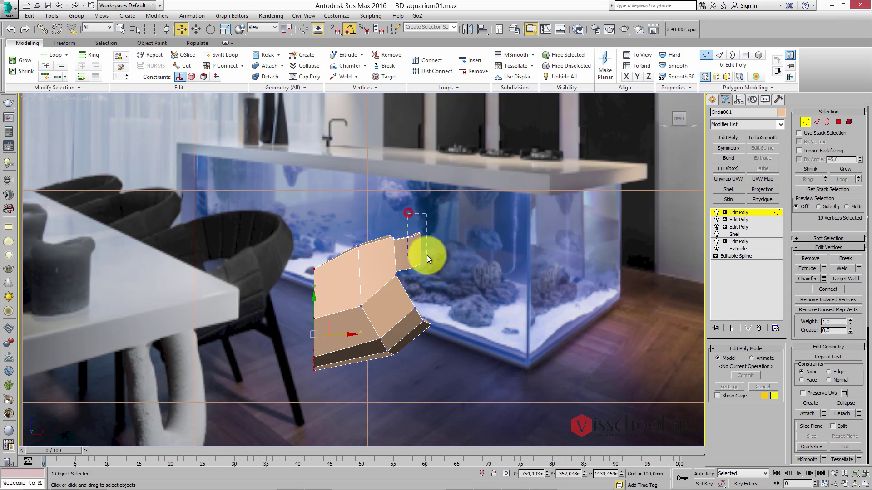
drag(439, 254, 461, 247)
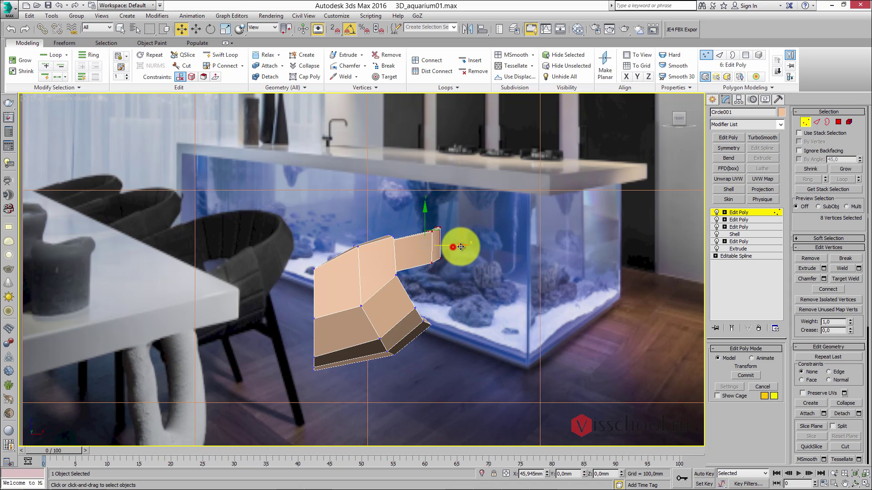
drag(440, 216, 441, 218)
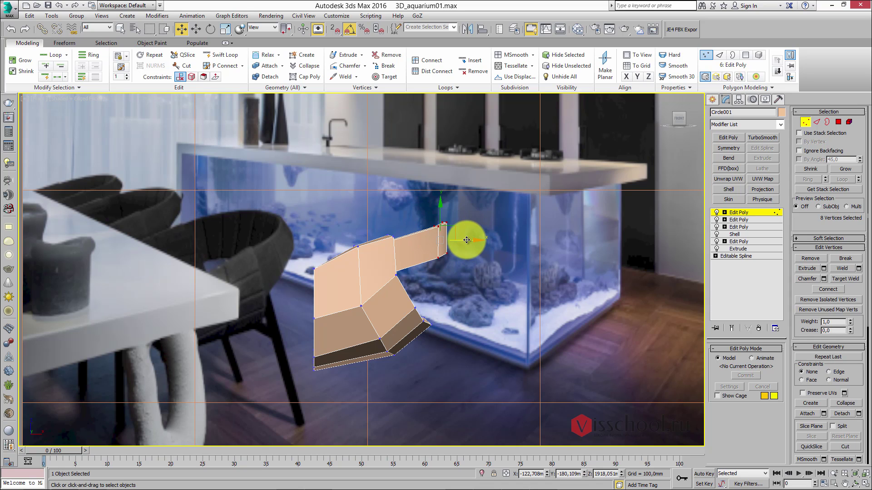
- At Edge level, select the ring of edges along the strip and Connect a new loop
key(2)
click(421, 267)
mouse_move(422, 267)
alt+middle_down()
mouse_move(445, 276)
mouse_move(424, 270)
mouse_move(426, 252)
alt+middle_up()
scroll(426, 251, up, 4)
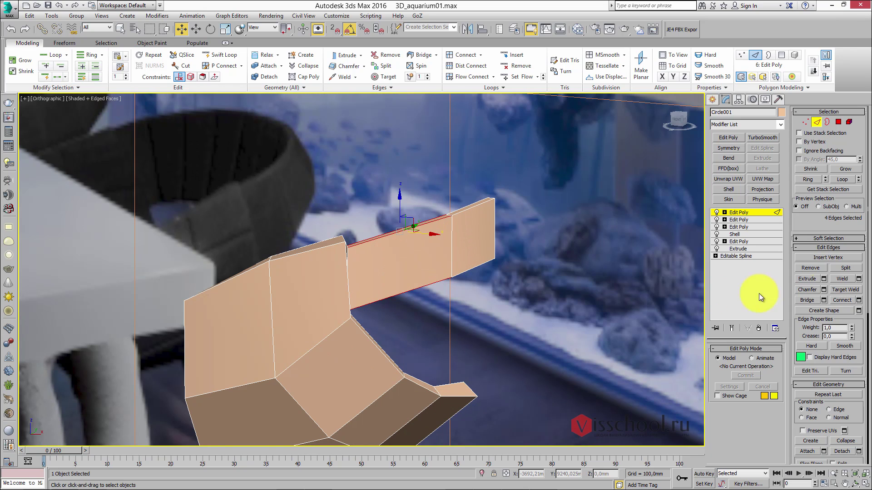
click(842, 300)
- In Top view, move the new edges to shape the strip's bend, then add Symmetry
alt+middle_drag(568, 272, 584, 263)
key(t)
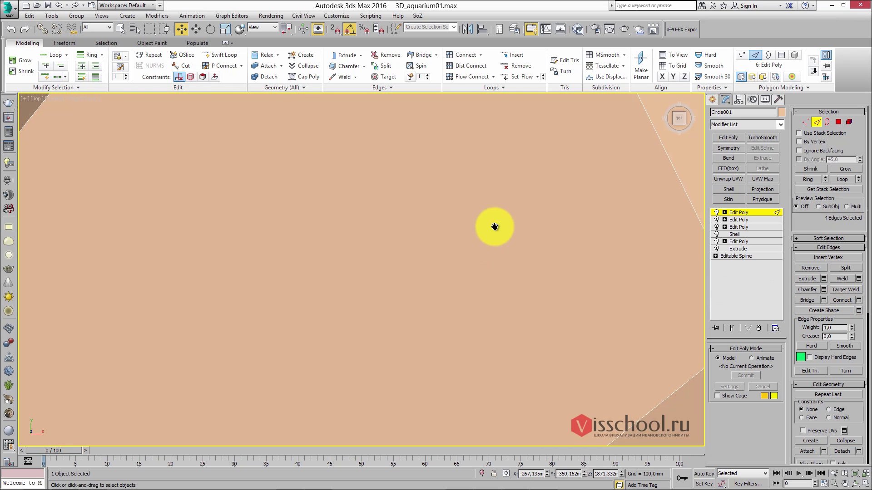
scroll(518, 228, up, 5)
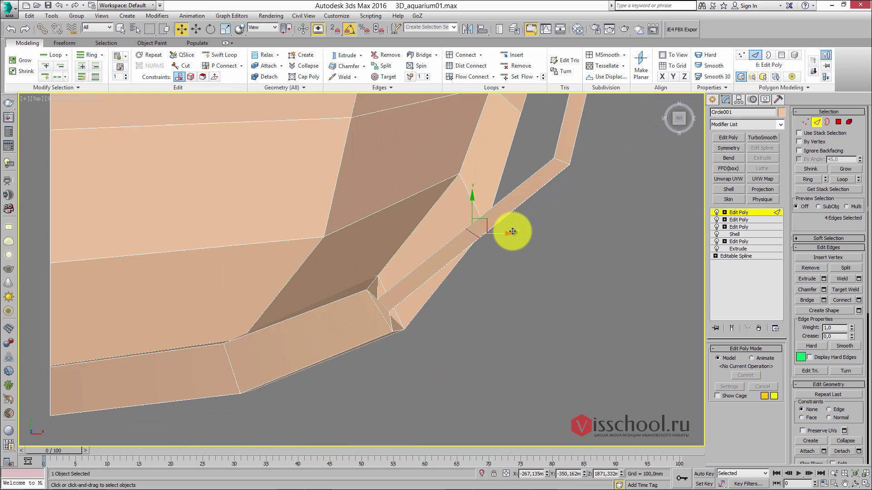
scroll(487, 237, up, 3)
drag(481, 210, 494, 226)
scroll(497, 229, down, 5)
alt+middle_drag(497, 229, 496, 195)
click(728, 148)
- Set the Symmetry mirror axis and check Flip to form the full bowl
click(740, 365)
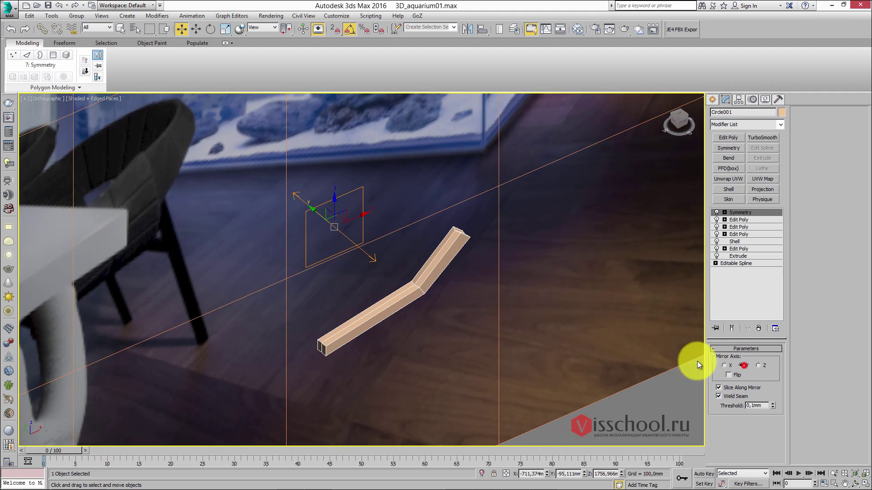
alt+middle_drag(696, 361, 481, 239)
click(730, 374)
alt+middle_drag(582, 327, 510, 257)
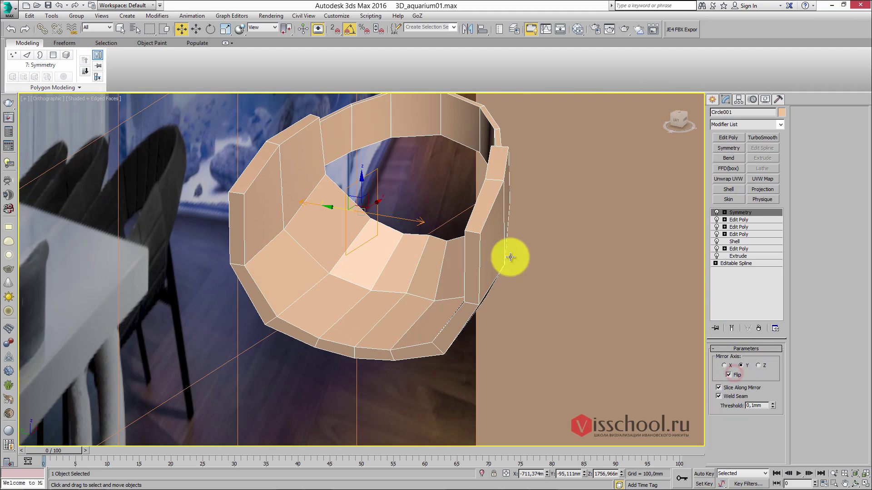
- Add a TurboSmooth modifier above Symmetry and inspect the smoothed shell in Perspective view
click(765, 139)
alt+middle_drag(562, 189, 546, 160)
key(p)
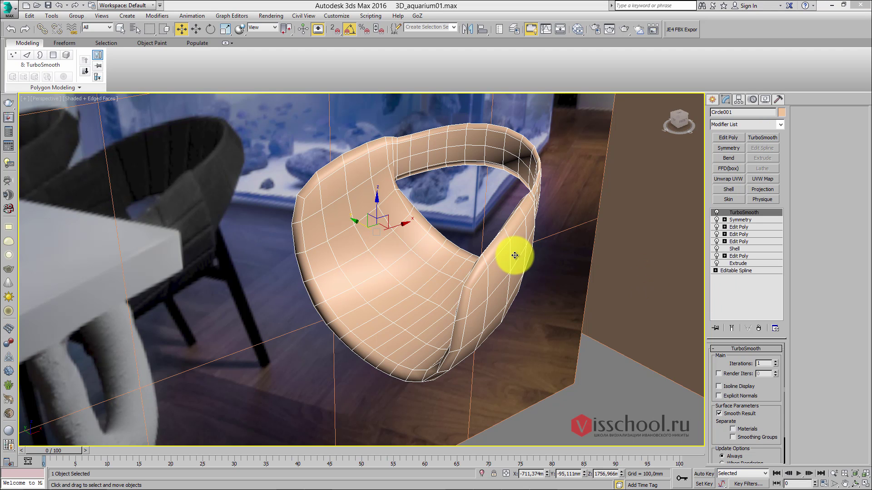
scroll(498, 263, down, 5)
alt+middle_drag(490, 248, 463, 239)
scroll(469, 227, up, 3)
middle_drag(463, 204, 414, 217)
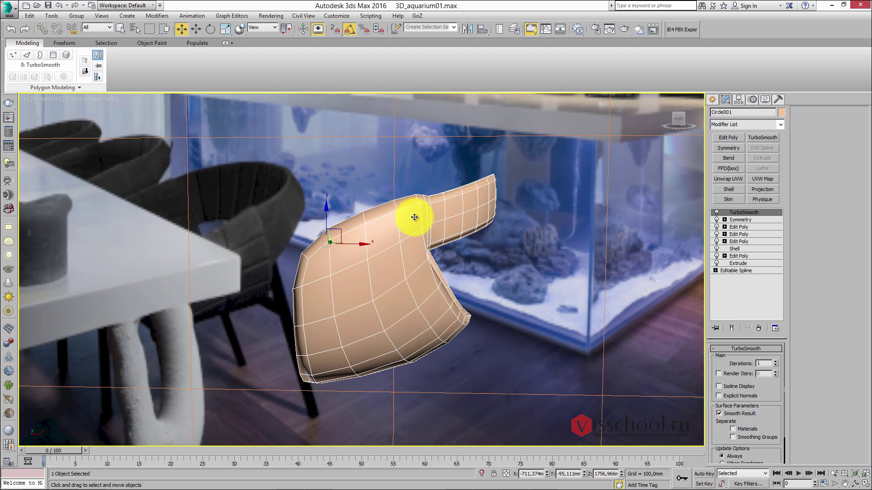
- Orbit around the smoothed shell, then drag the webinar browser window over the viewport
alt+middle_drag(408, 291, 658, 230)
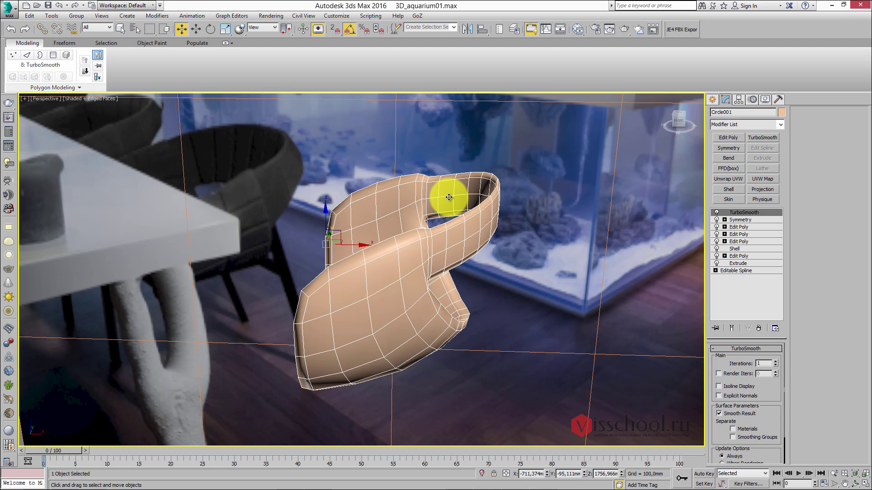
alt+middle_drag(449, 181, 403, 195)
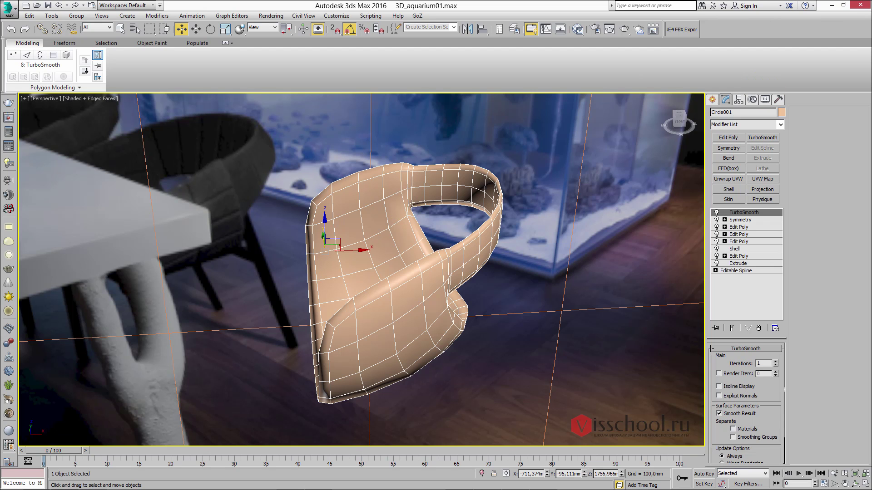
drag(871, 107, 356, 93)
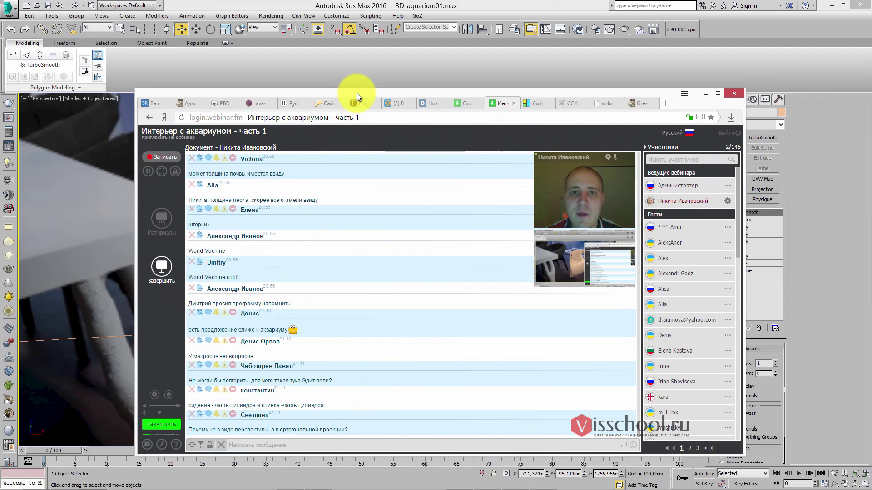
- On the lava-design site, browse the Portfolio and view the residential complexes project
click(253, 102)
scroll(380, 208, down, 4)
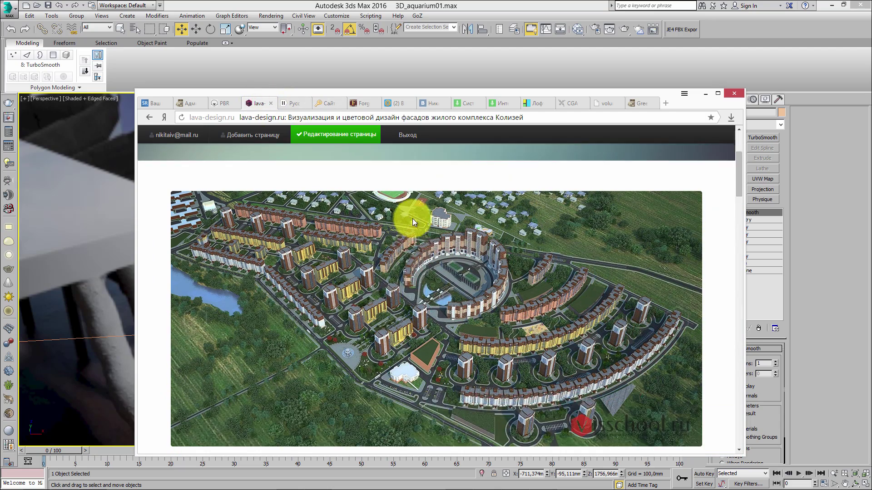
scroll(459, 263, down, 1)
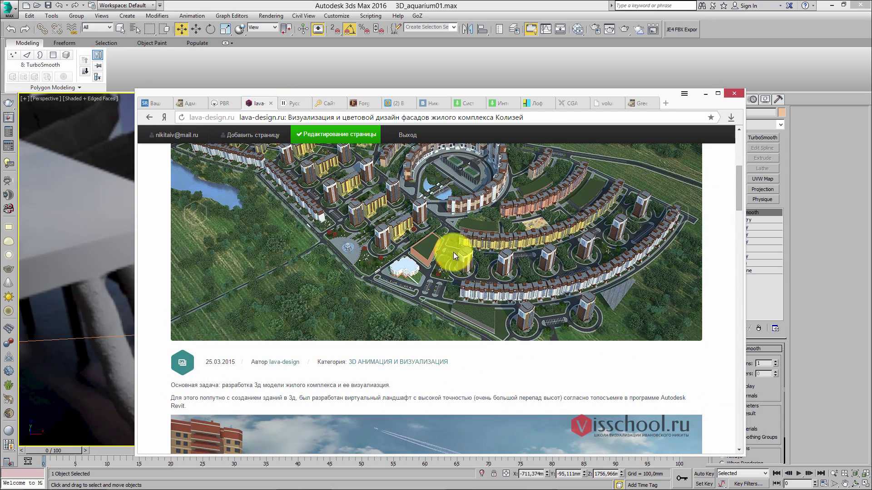
scroll(303, 202, up, 1)
click(154, 121)
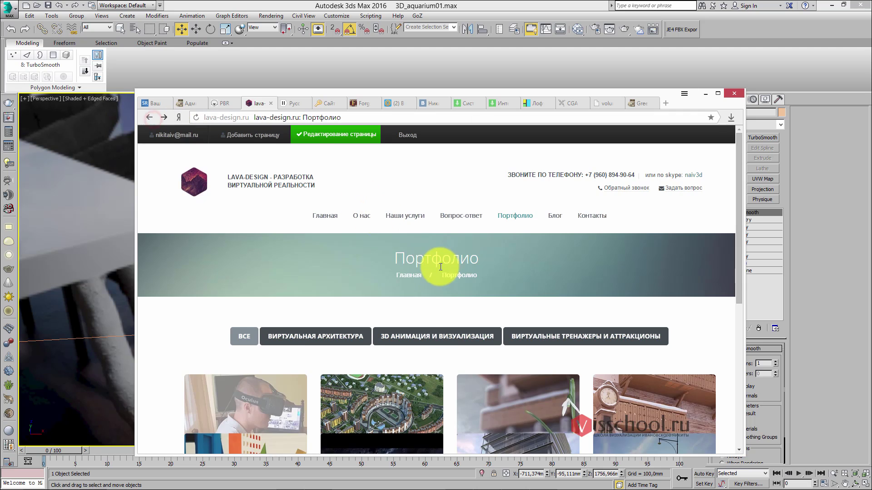
scroll(449, 263, down, 3)
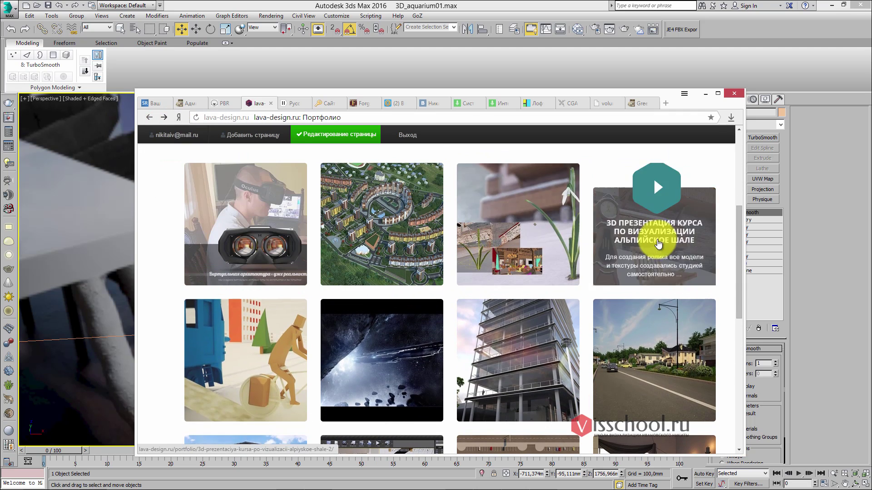
scroll(610, 249, down, 3)
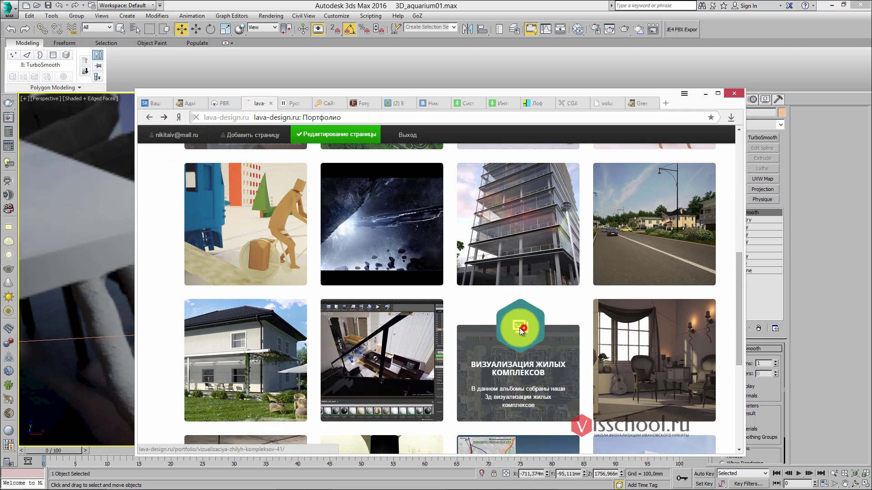
click(520, 328)
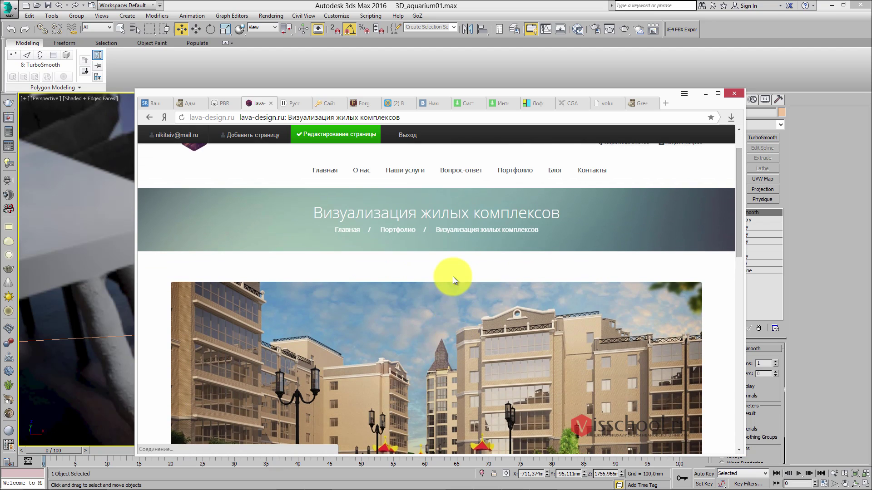
click(149, 118)
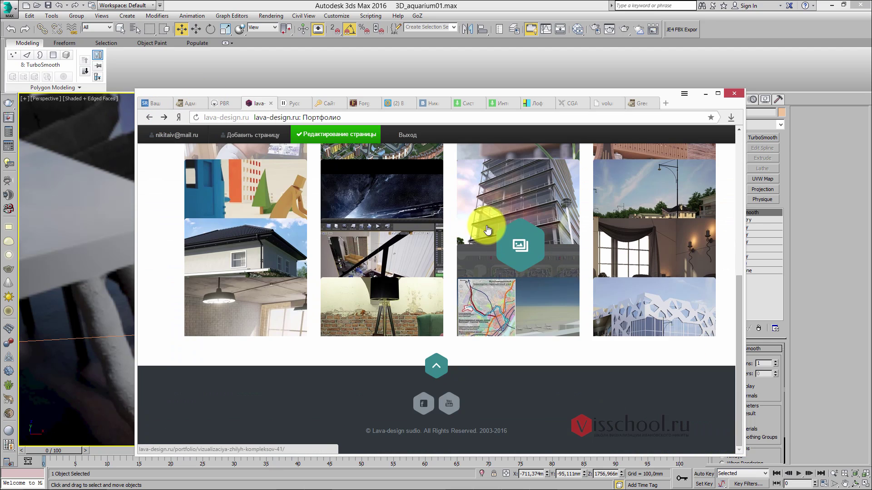
scroll(318, 238, up, 5)
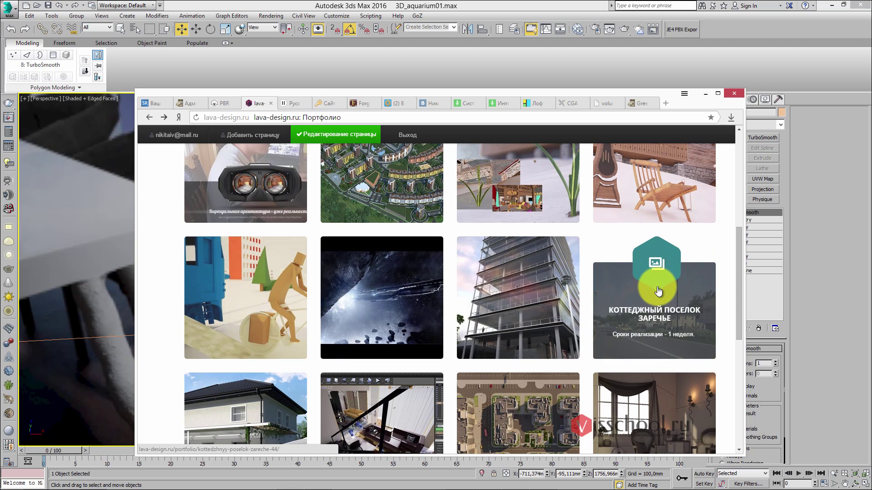
- View the Коттеджный поселок Заречье, Колизей and Космическая анимация projects, then return to the webinar tab
click(661, 293)
scroll(525, 279, down, 1)
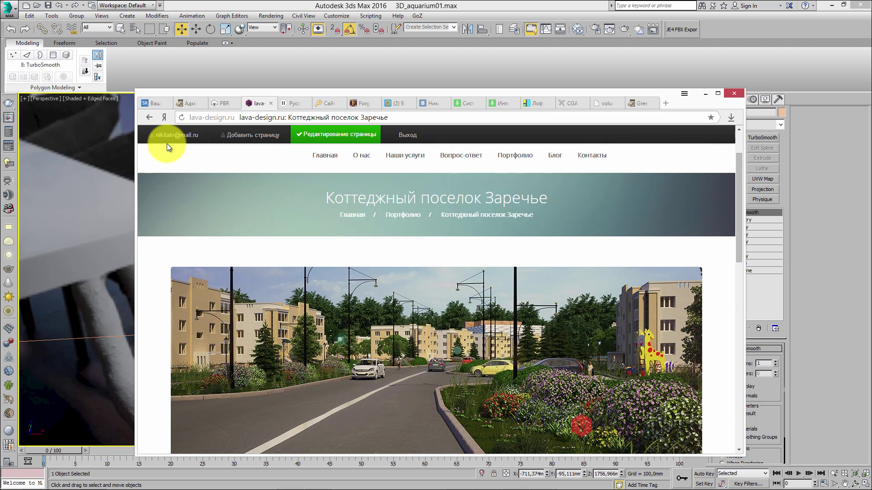
click(149, 119)
scroll(375, 234, up, 3)
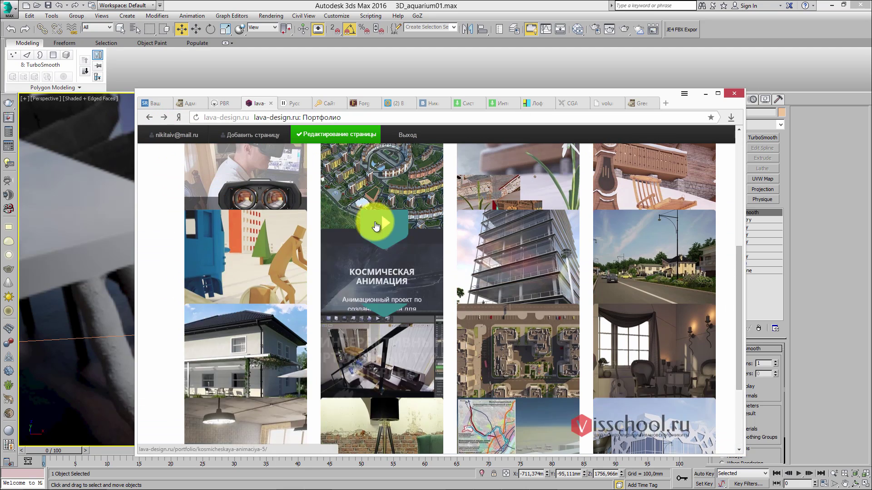
click(375, 219)
click(149, 118)
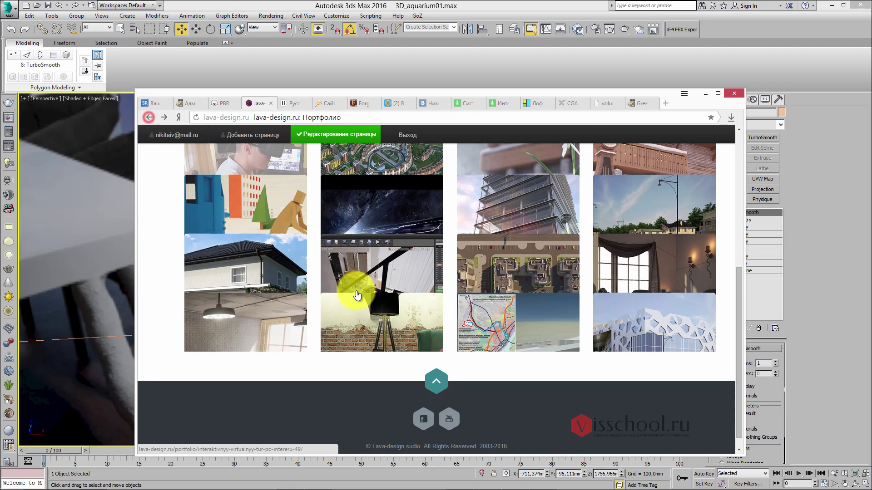
scroll(381, 273, up, 4)
click(380, 282)
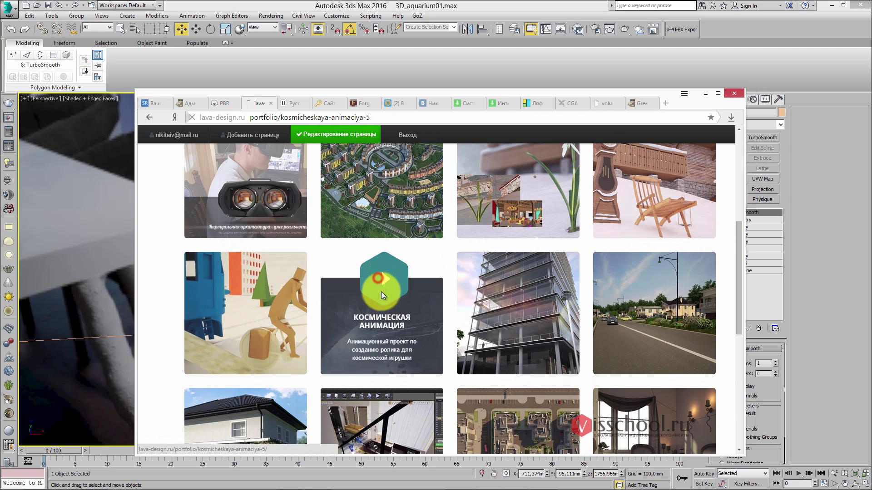
scroll(508, 269, down, 5)
scroll(506, 256, down, 4)
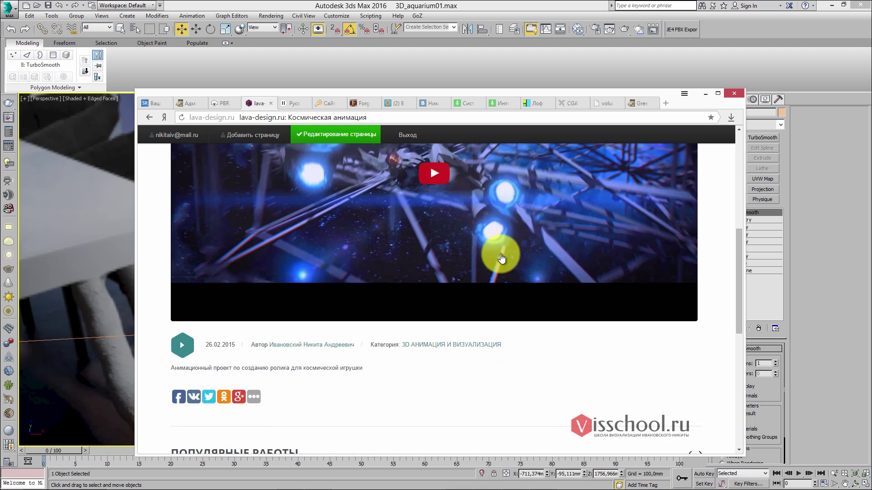
scroll(499, 255, up, 4)
scroll(491, 260, up, 2)
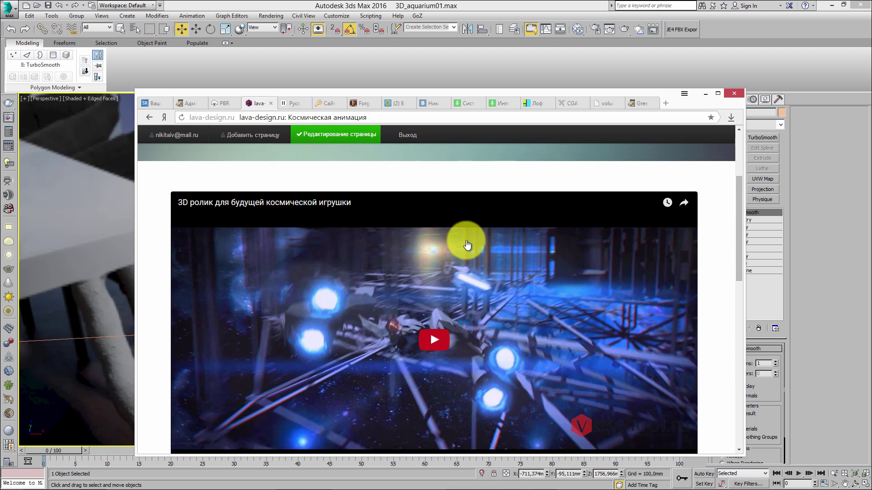
click(499, 103)
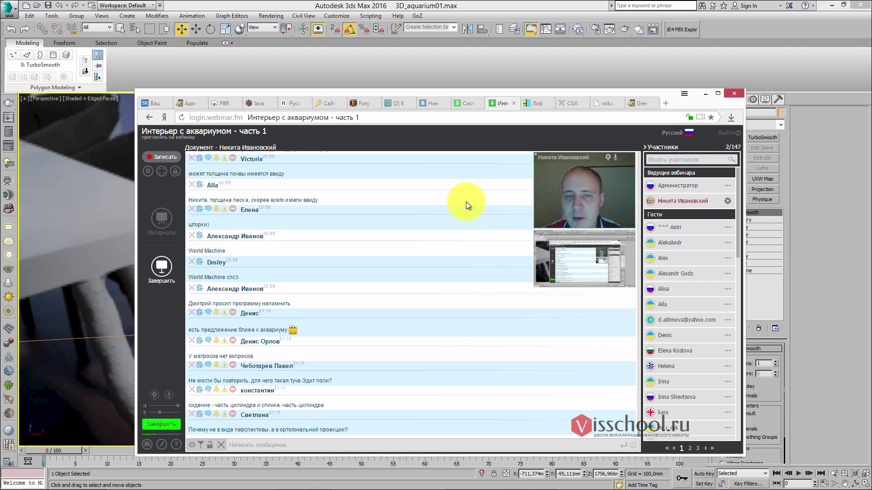
- Move the browser aside, delete TurboSmooth from Circle001, and select the top Edit Poly modifier
drag(468, 95, 871, 91)
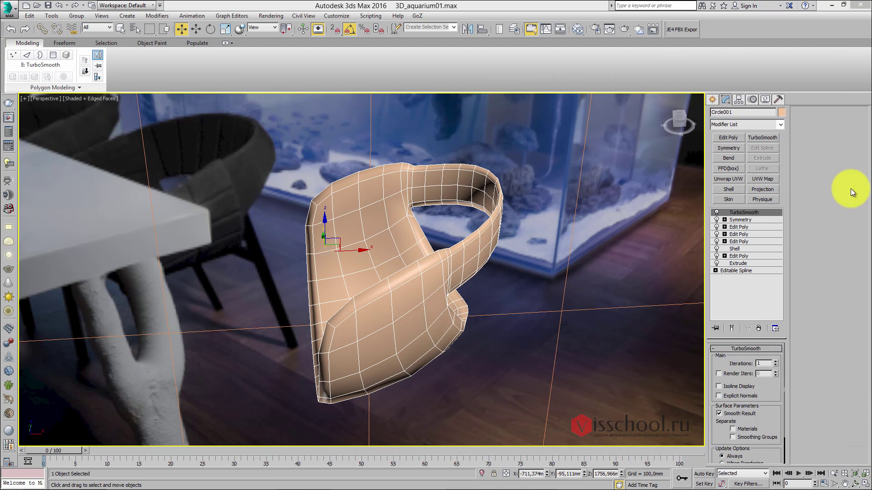
alt+middle_drag(306, 321, 614, 295)
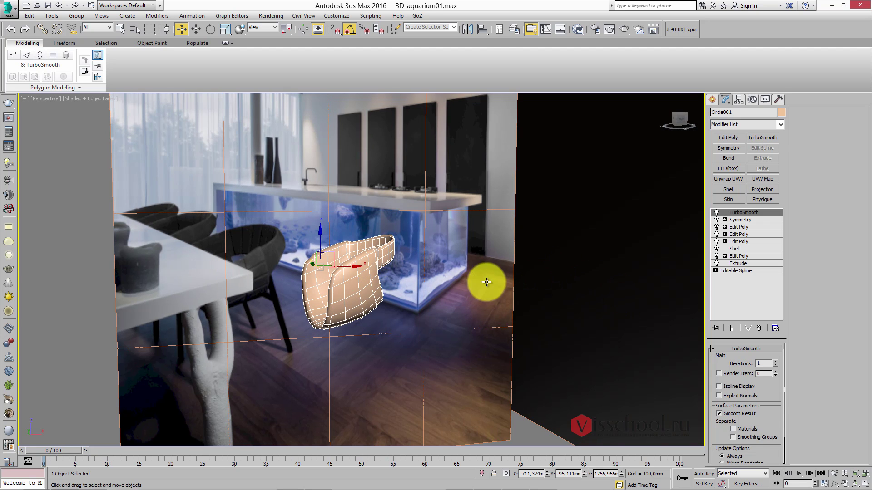
right_click(745, 213)
click(754, 225)
scroll(448, 266, up, 6)
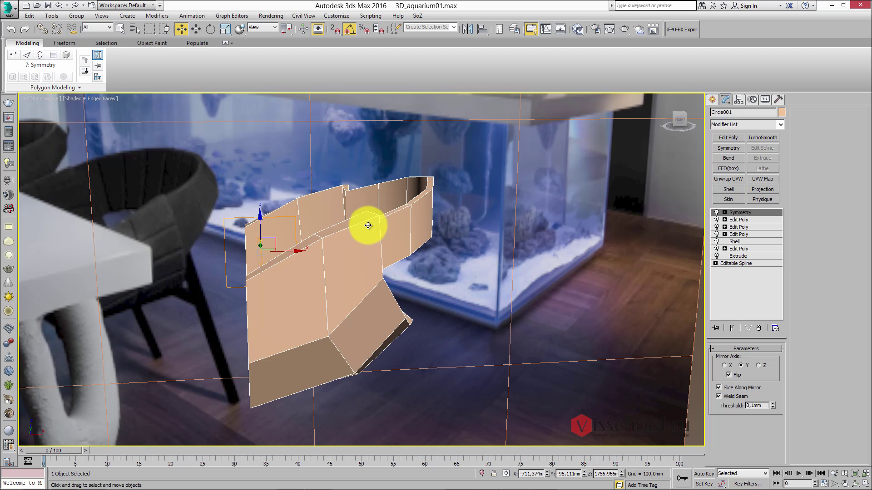
alt+middle_drag(383, 233, 372, 239)
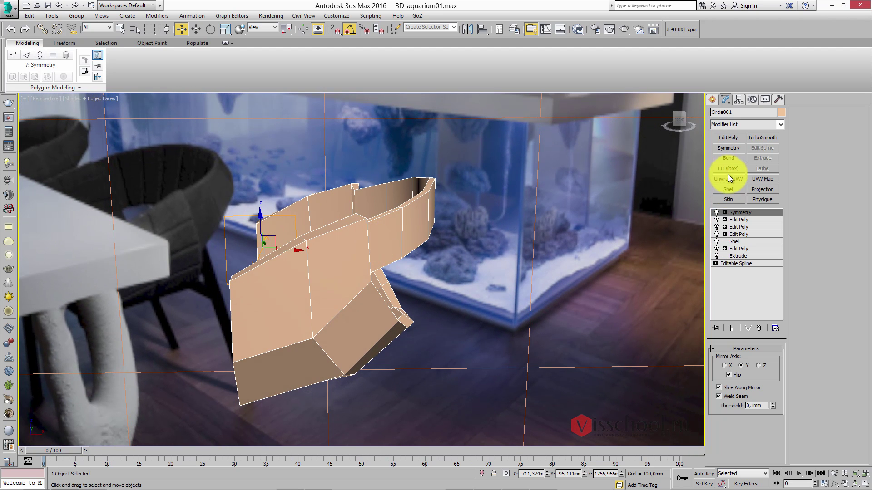
click(732, 220)
alt+middle_drag(697, 301, 439, 244)
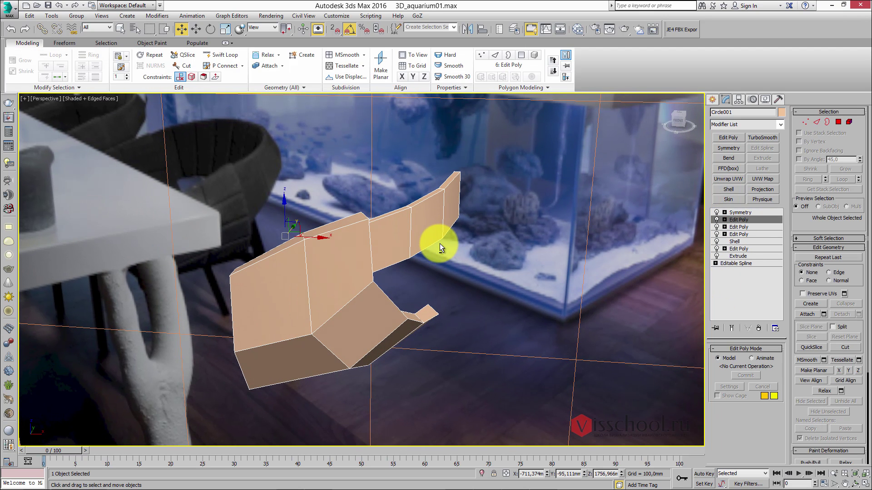
- At Edge level, select the ring of vertical edges across the shell half with Ring (Alt+R)
click(816, 122)
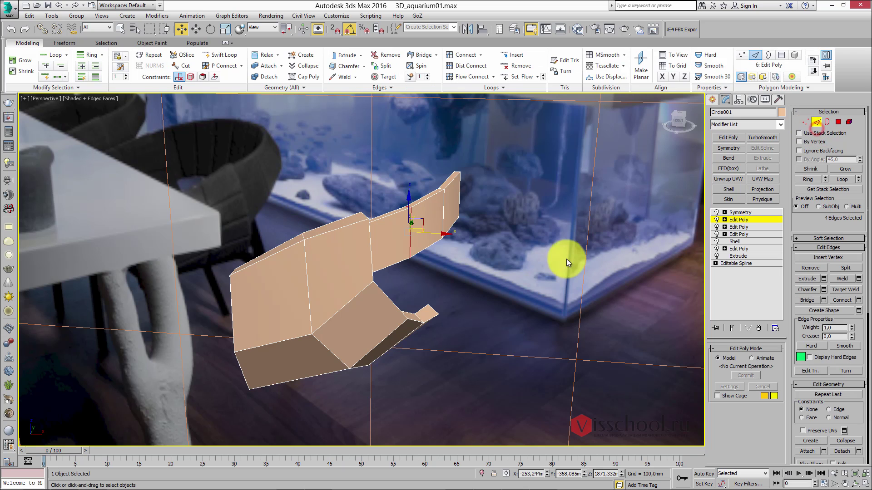
key(alt+r)
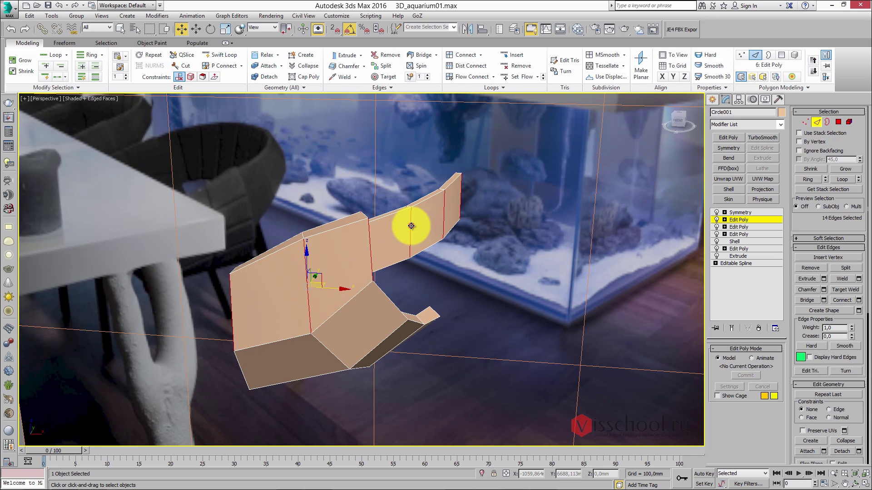
alt+middle_drag(408, 224, 417, 258)
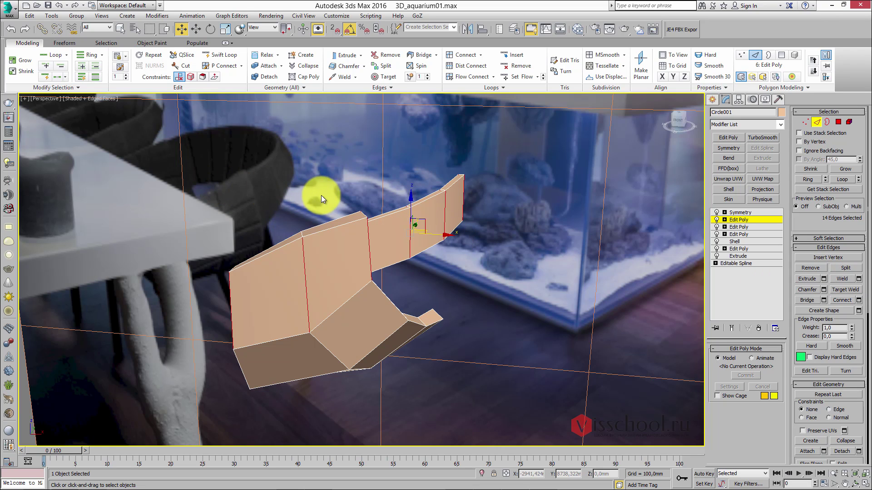
- Turn on viewport statistics with 7, then enable Show Statistics in Active View set to Selection
key(7)
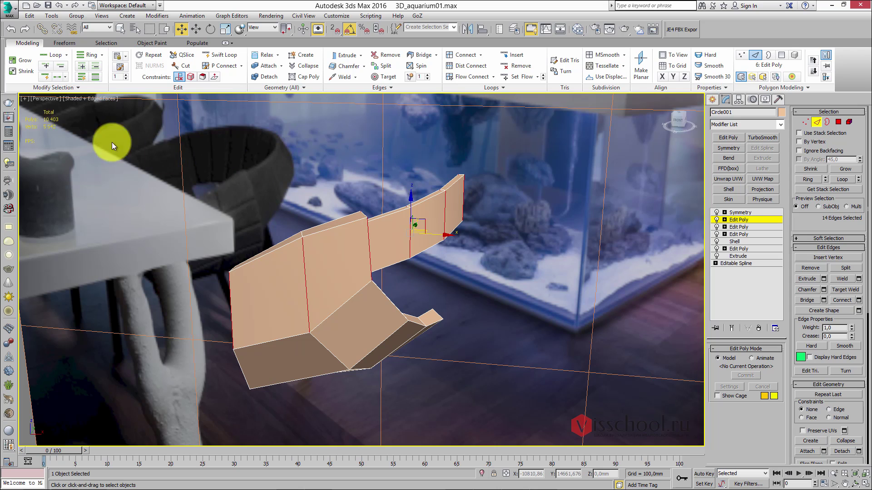
click(72, 98)
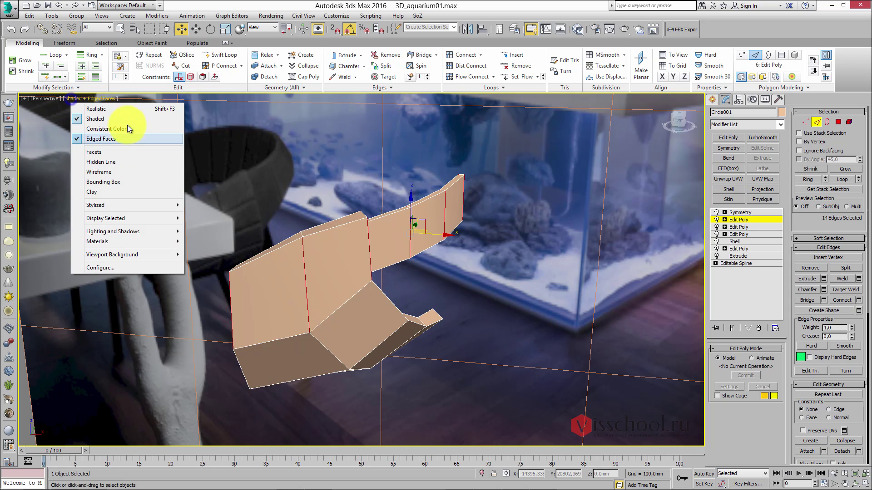
click(111, 264)
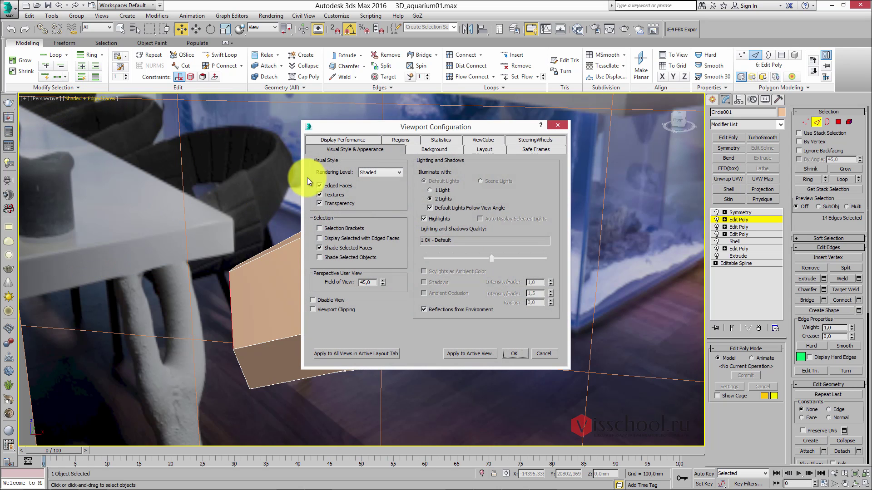
click(439, 139)
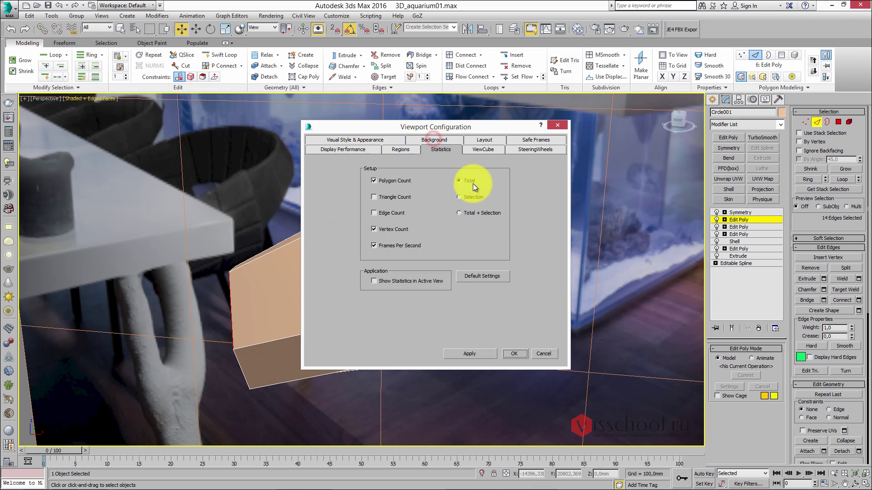
click(392, 281)
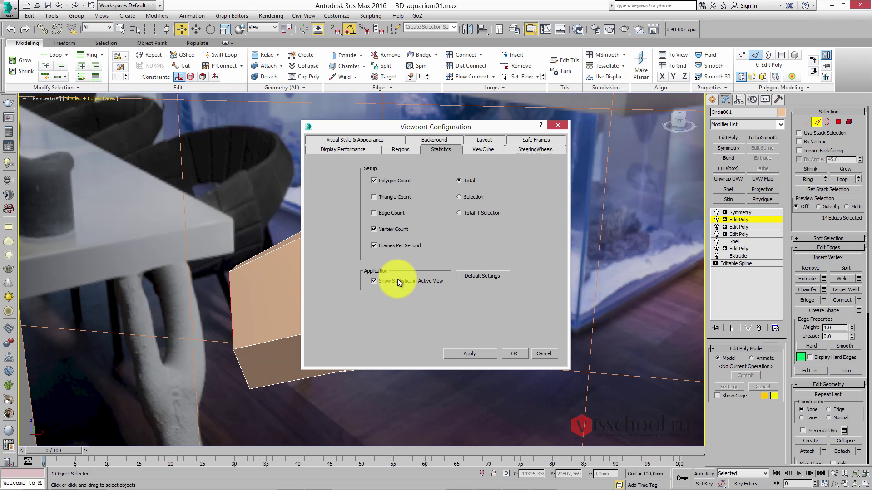
mouse_move(397, 273)
mouse_down()
mouse_move(392, 303)
mouse_move(445, 271)
mouse_move(400, 271)
mouse_up()
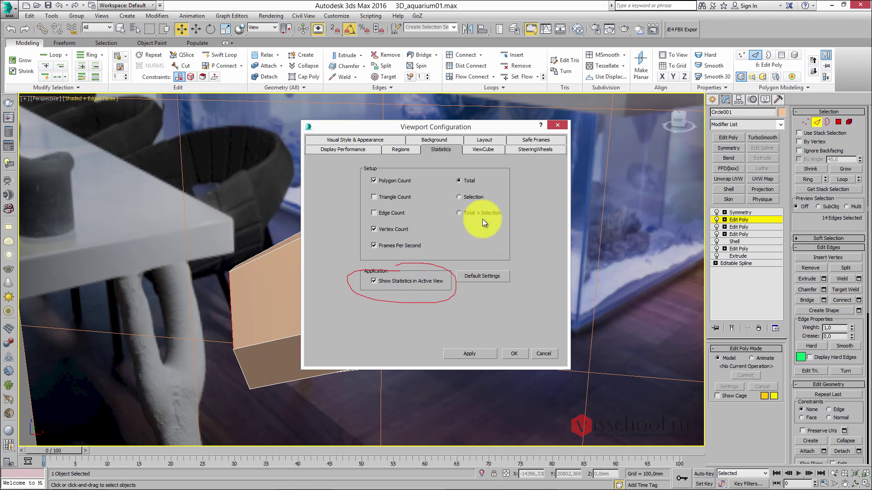
key(Escape)
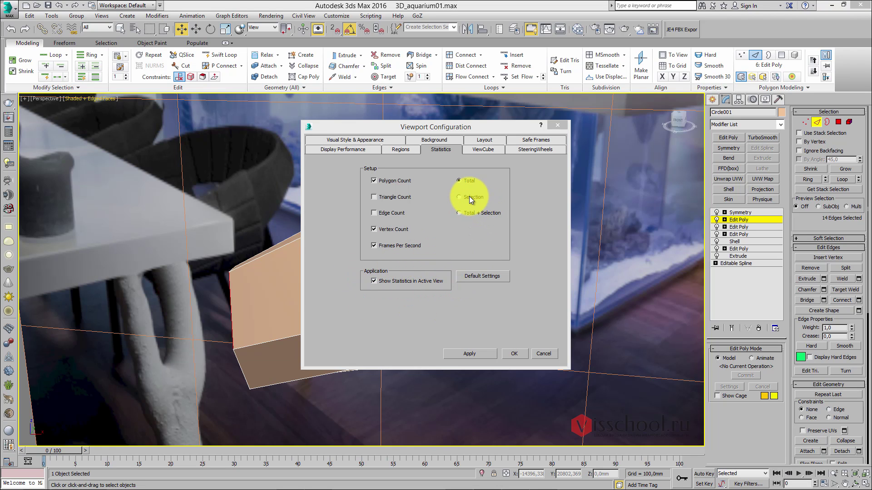
click(469, 196)
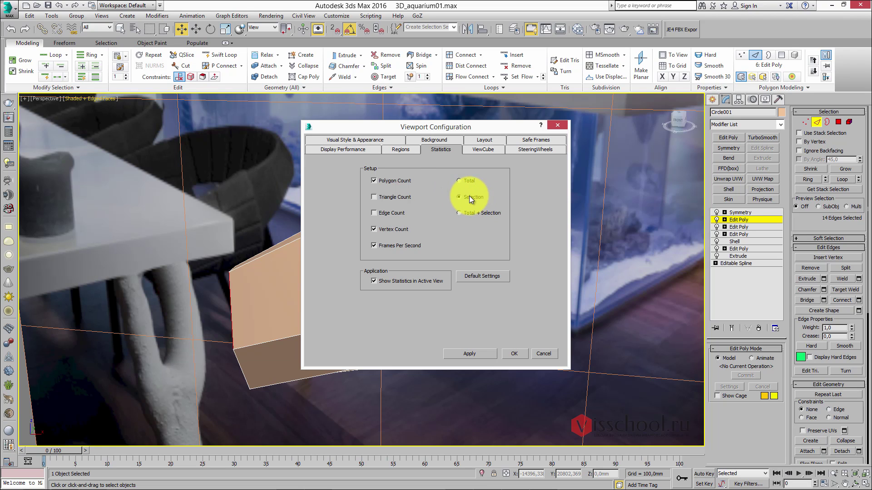
click(454, 129)
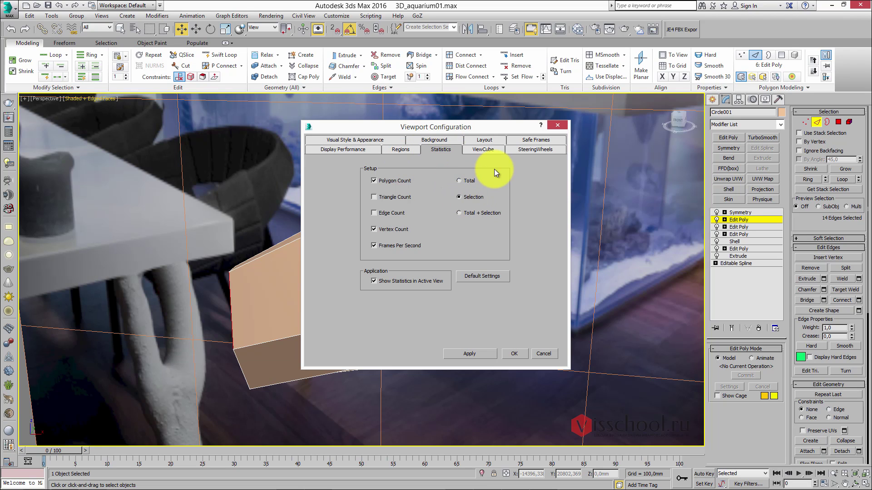
click(508, 354)
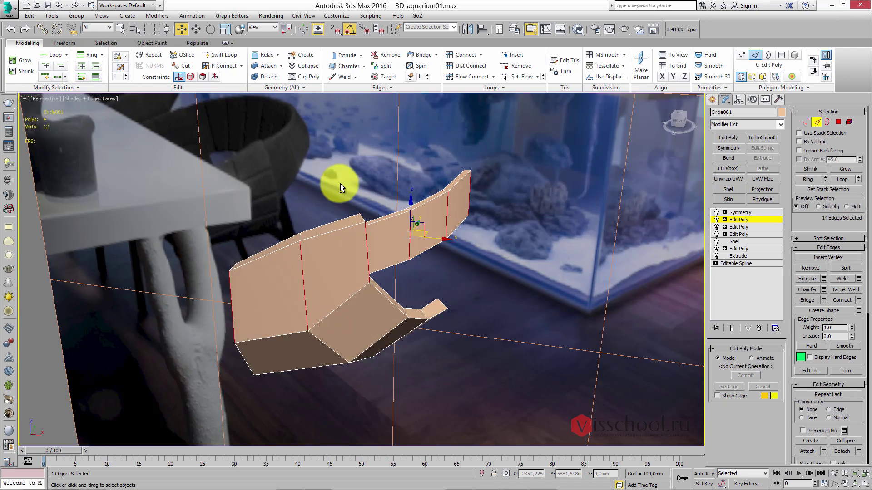
- In Vertex mode, reshape the inner fold vertices and lower the top-fold vertices
alt+middle_drag(377, 228, 383, 248)
scroll(361, 206, up, 4)
scroll(350, 216, down, 5)
key(1)
drag(375, 258, 389, 272)
drag(380, 229, 405, 257)
click(407, 258)
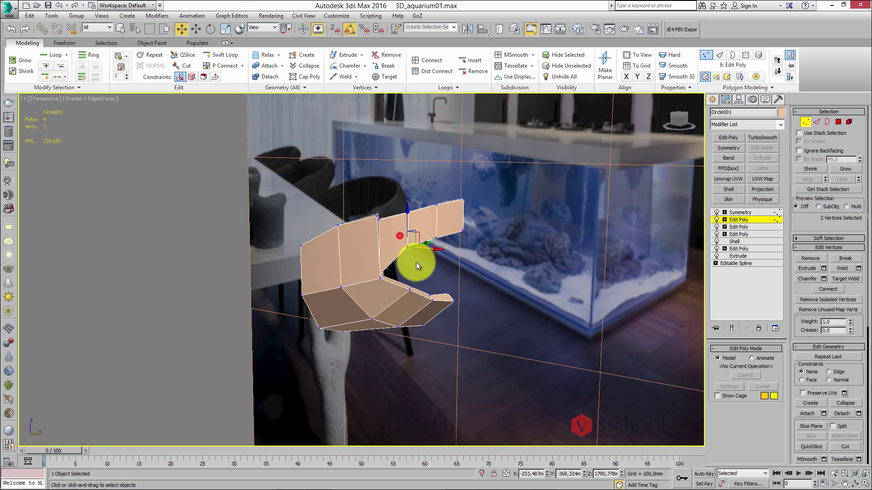
drag(435, 209, 436, 216)
- Raise the top-edge vertices, one by about 15 mm, so the rim sweeps upward
scroll(408, 248, up, 5)
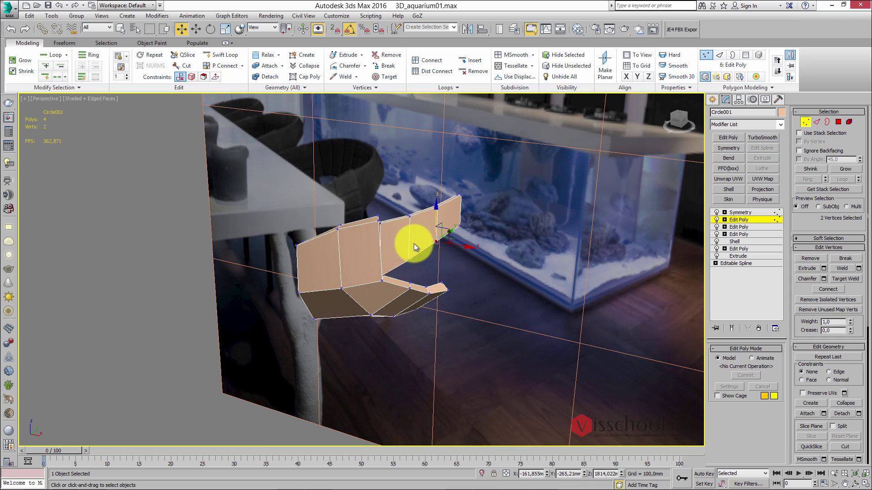
alt+middle_drag(396, 184, 418, 177)
drag(533, 200, 533, 200)
drag(467, 165, 500, 141)
drag(469, 190, 469, 190)
drag(459, 157, 461, 152)
drag(451, 211, 479, 193)
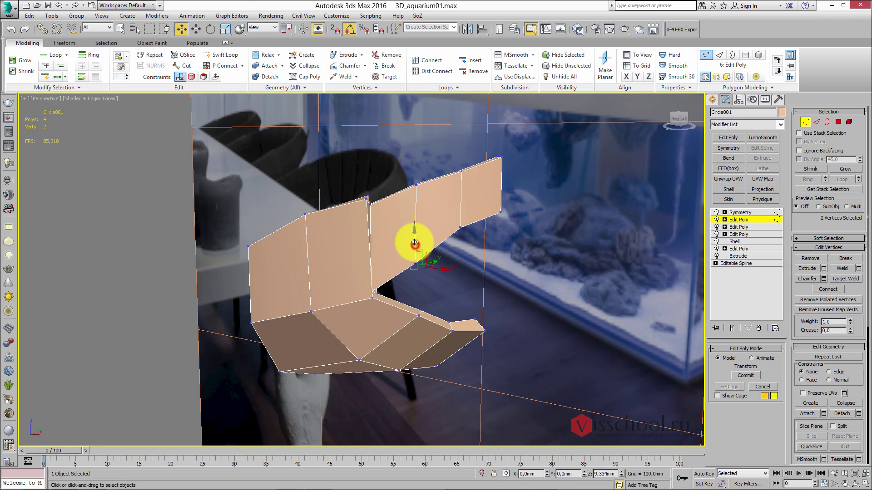
drag(414, 243, 414, 241)
drag(501, 187, 500, 185)
alt+middle_drag(500, 185, 438, 201)
key(shift+alt+w)
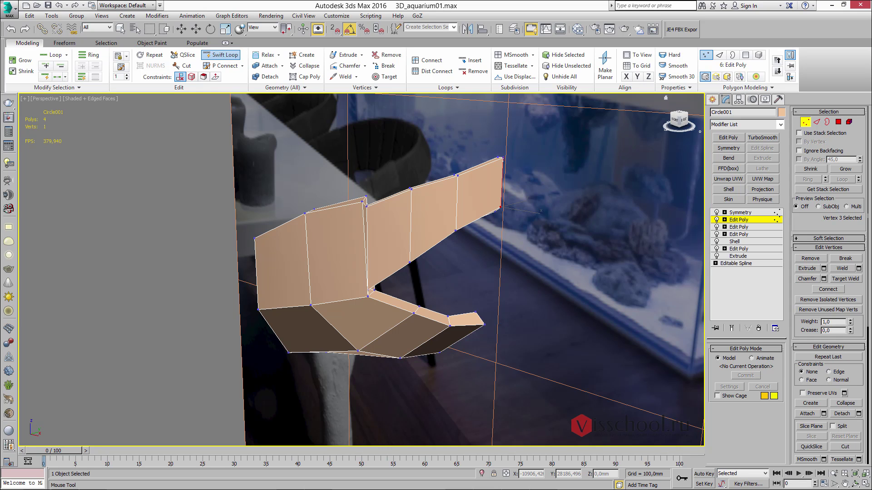
- Insert Swift Loop edge loops along and near the top rim and at the inner corner
alt+middle_drag(451, 236, 431, 210)
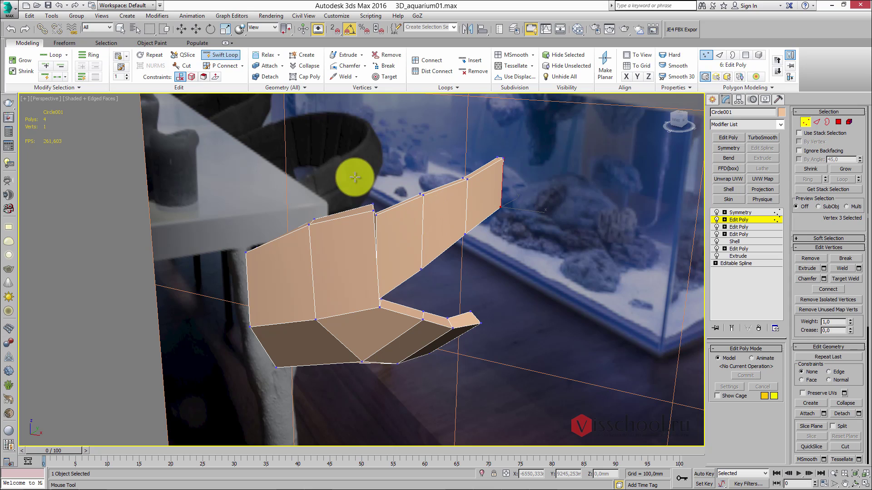
click(224, 57)
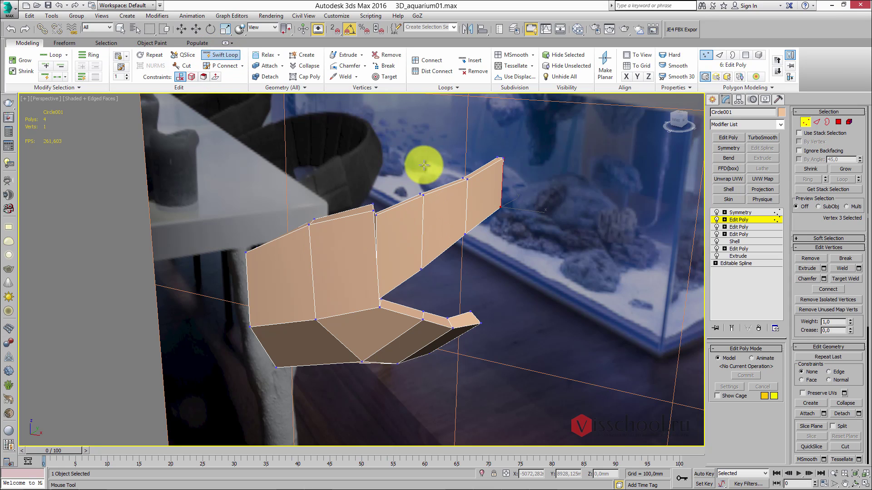
click(376, 222)
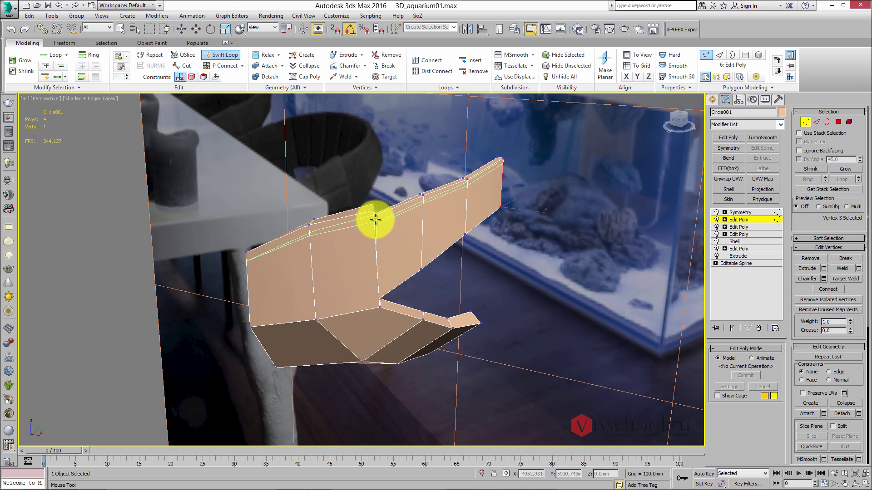
key(f)
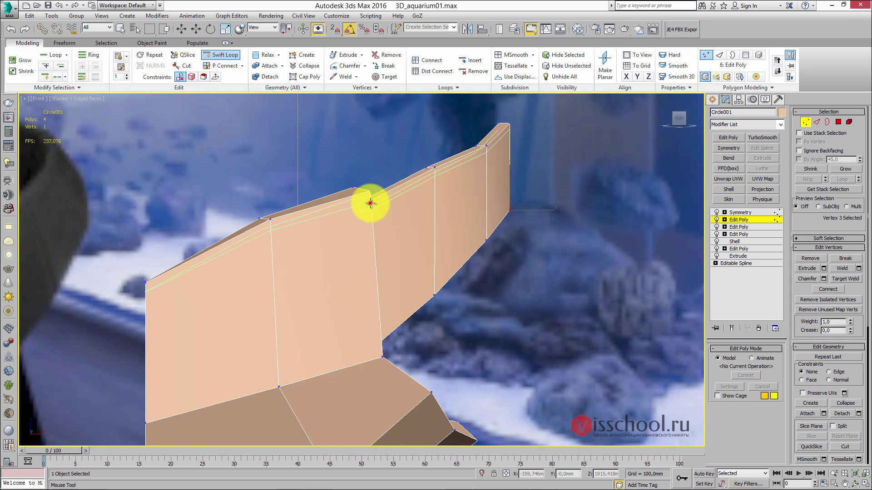
click(370, 203)
alt+middle_drag(462, 220, 472, 200)
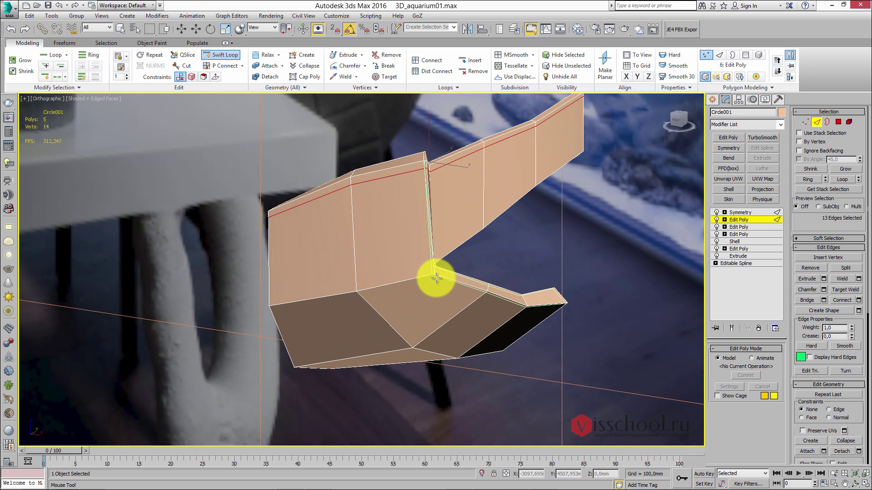
alt+middle_drag(432, 278, 457, 225)
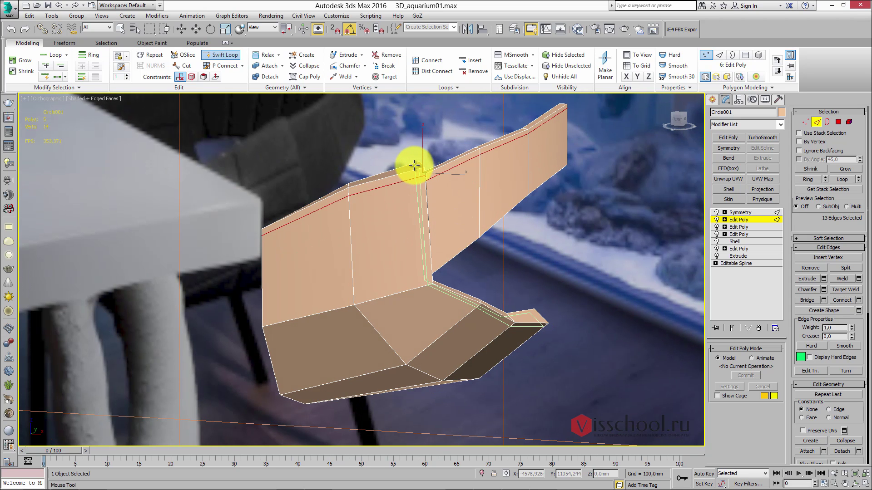
alt+middle_drag(514, 214, 498, 235)
click(334, 200)
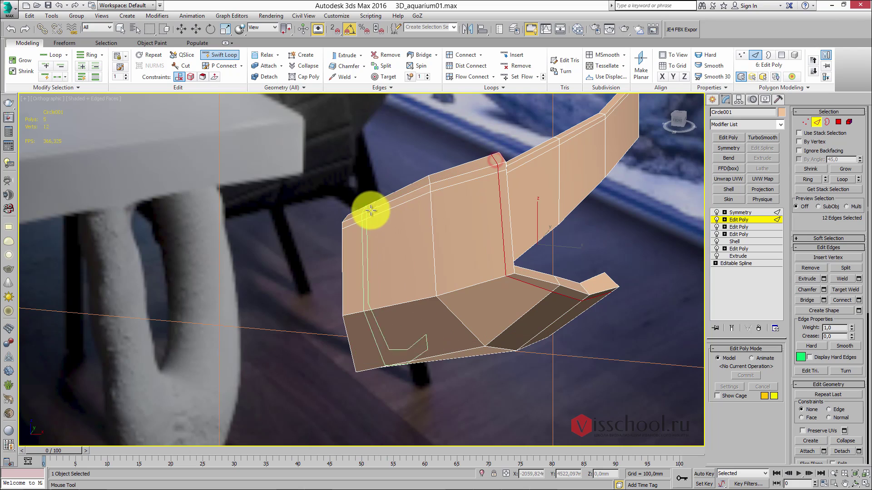
alt+middle_drag(356, 219, 387, 206)
- Add TurboSmooth above the Symmetry modifier and inspect the smoothed full shell
click(744, 213)
click(760, 137)
mouse_move(536, 207)
alt+middle_down()
mouse_move(466, 209)
mouse_move(504, 202)
mouse_move(478, 197)
mouse_move(451, 228)
mouse_move(463, 192)
mouse_move(447, 202)
mouse_move(453, 210)
mouse_move(427, 213)
mouse_move(583, 212)
mouse_move(479, 208)
mouse_move(457, 191)
mouse_move(424, 189)
mouse_move(436, 193)
alt+middle_up()
key(F4)
scroll(448, 203, up, 4)
key(F4)
- Delete the TurboSmooth modifier and orbit around the unsmoothed shell
right_click(740, 217)
click(752, 228)
alt+middle_drag(569, 219, 540, 220)
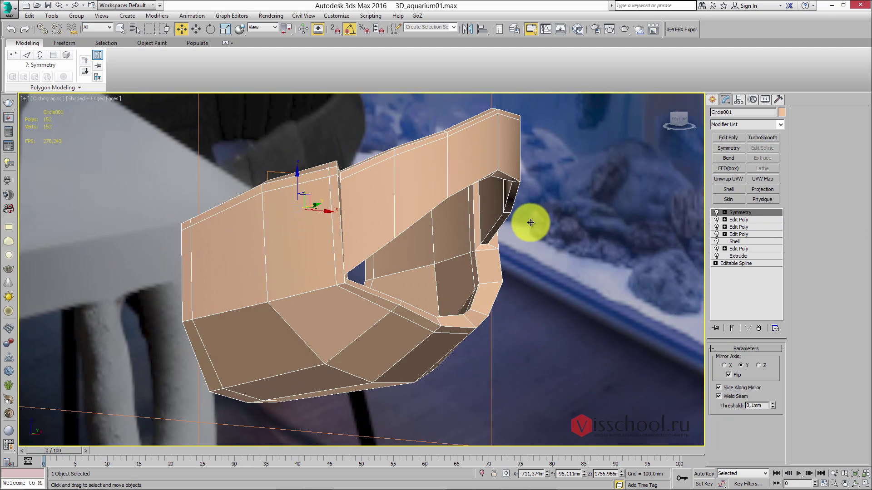
alt+middle_drag(463, 189, 254, 173)
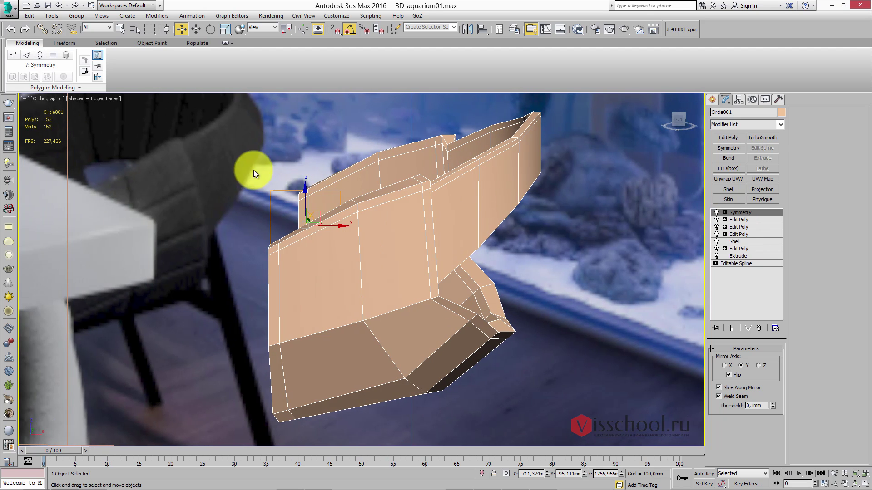
alt+middle_drag(327, 227, 381, 212)
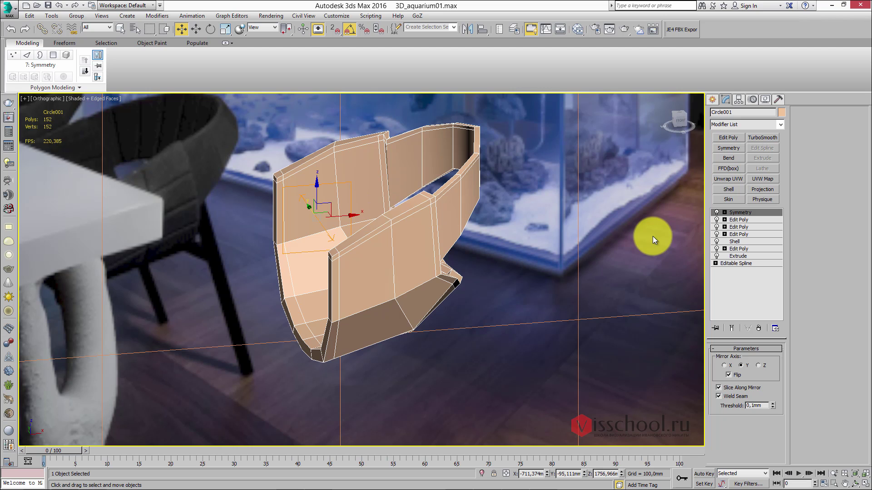
alt+middle_drag(652, 236, 481, 185)
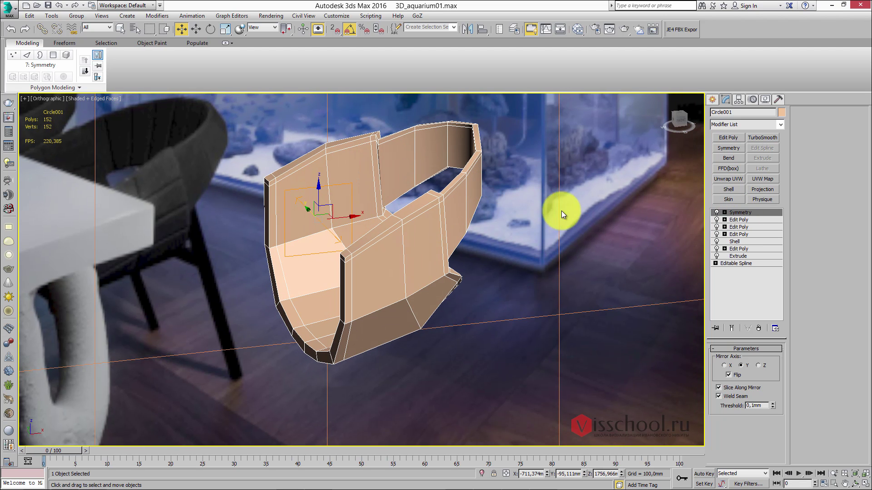
- Reapply TurboSmooth to preview the smoothed shell, then delete it again
click(759, 138)
alt+middle_drag(557, 208, 395, 190)
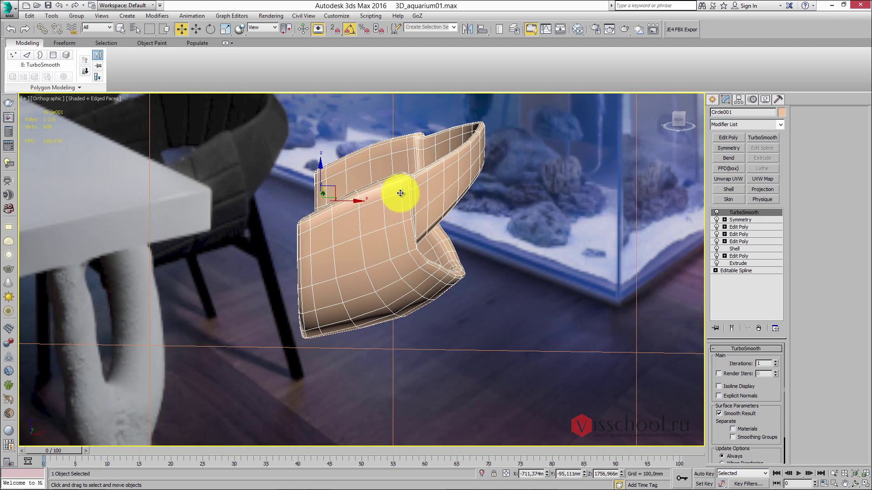
right_click(743, 212)
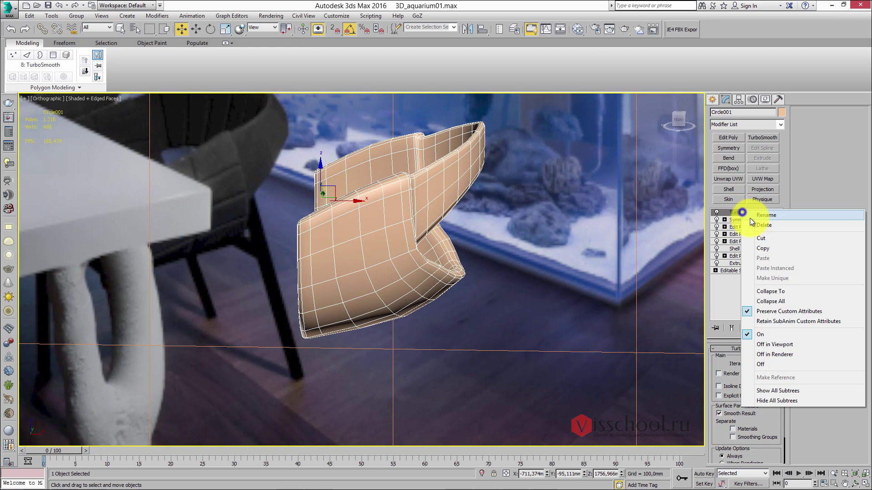
click(758, 226)
alt+middle_drag(514, 223, 356, 217)
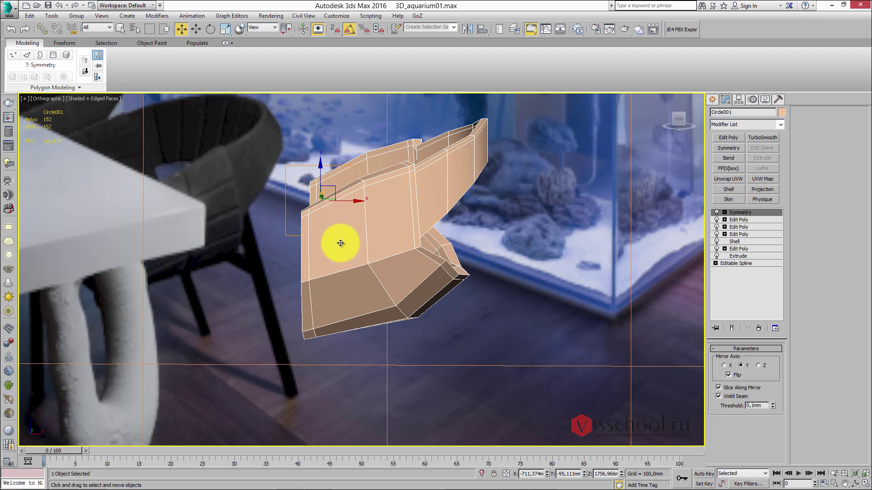
alt+middle_drag(401, 240, 370, 220)
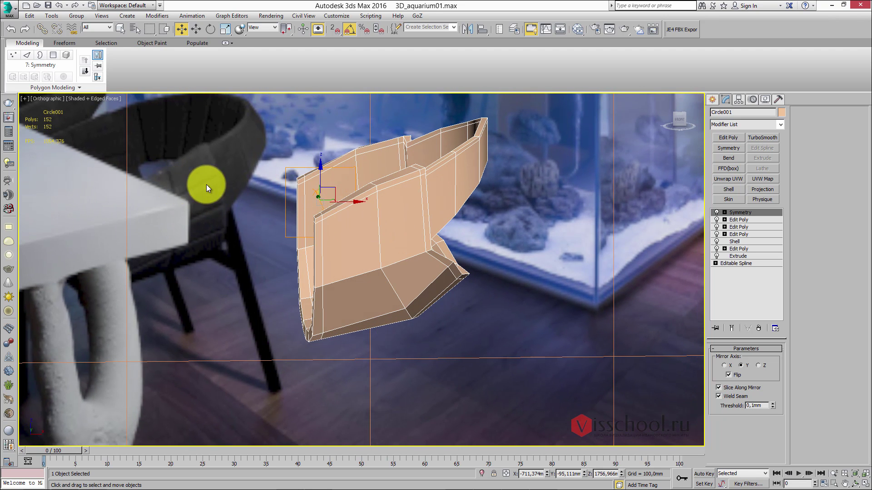
alt+middle_drag(444, 245, 420, 239)
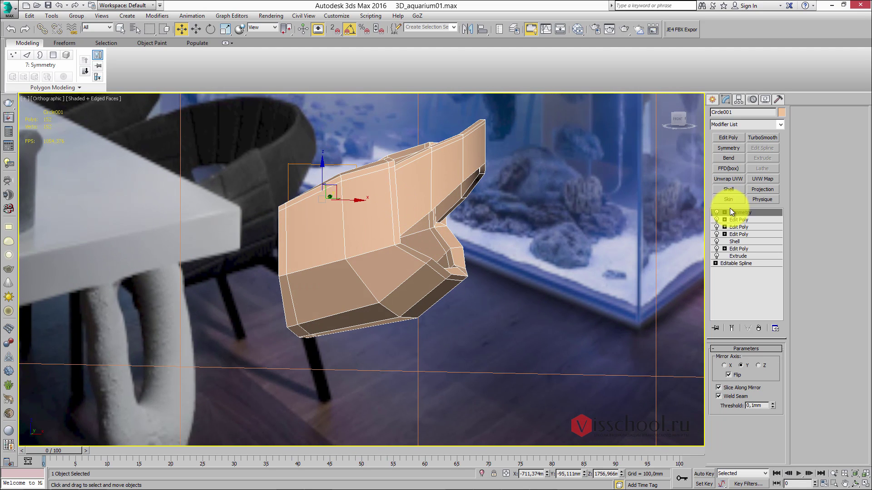
- In the Edit Poly below Symmetry, select the ring of vertical back edges in Edge mode
click(736, 219)
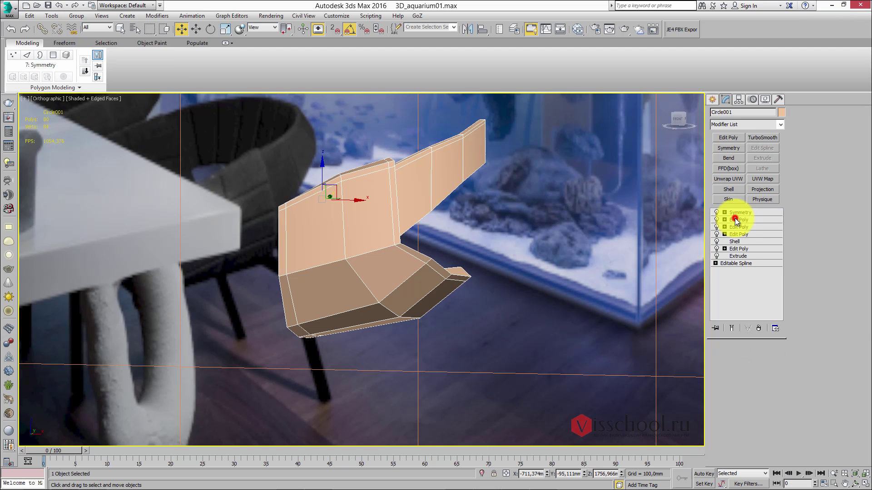
key(2)
shift+click(389, 189)
- Add a new Edit Poly modifier on top and switch it to Edge level
alt+middle_drag(389, 190, 497, 181)
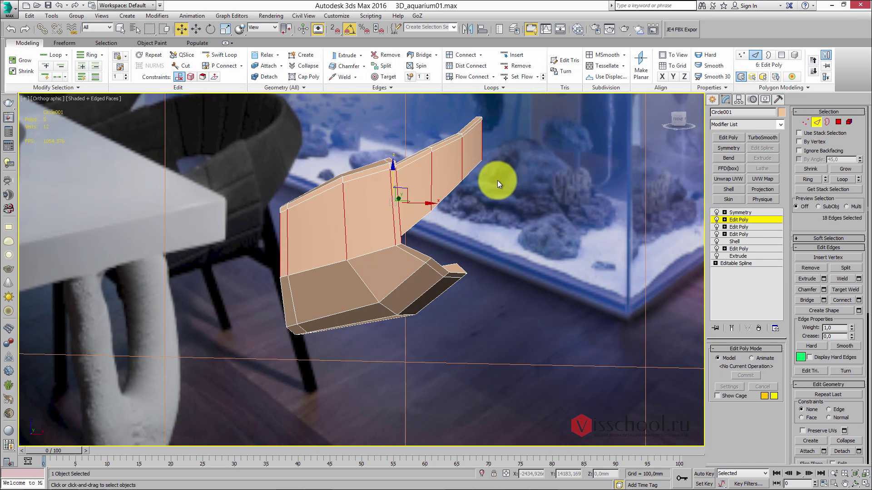
click(726, 220)
click(729, 137)
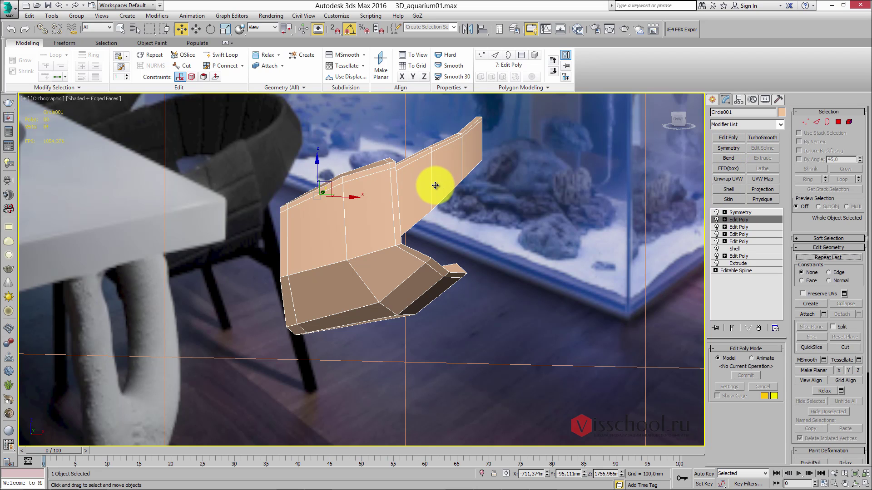
alt+middle_drag(389, 176, 355, 194)
key(2)
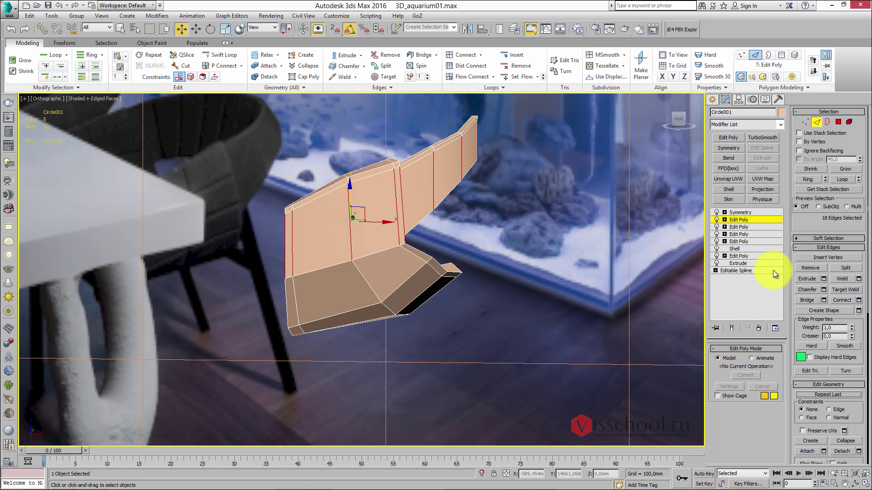
- Select the edge ring around the back and sides and Connect it into a mid-height loop
alt+middle_drag(443, 256, 412, 247)
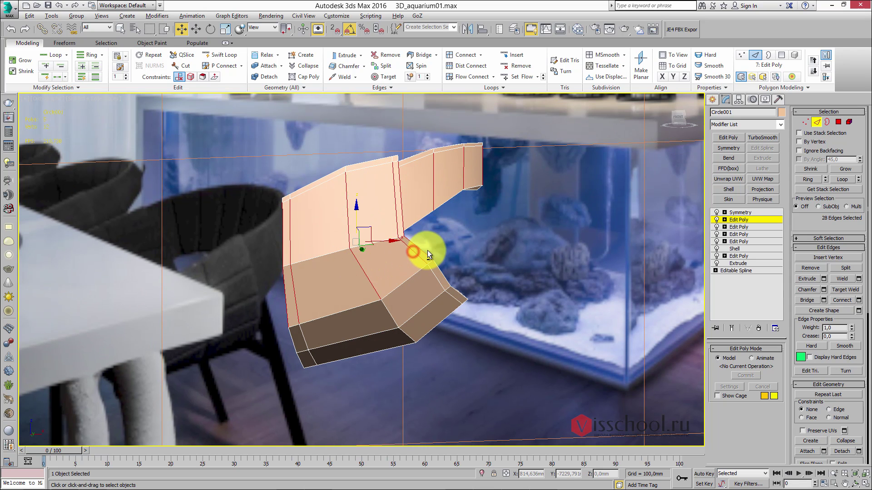
alt+middle_drag(427, 250, 410, 266)
ctrl+click(387, 303)
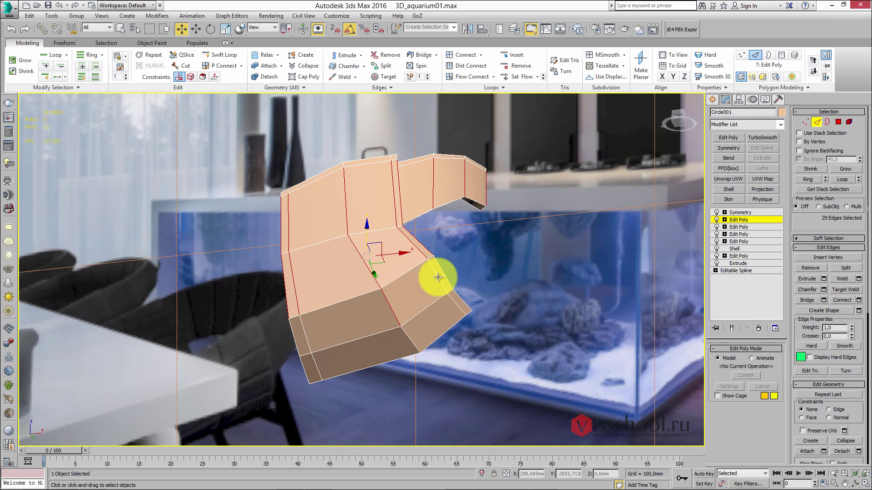
ctrl+double_click(437, 277)
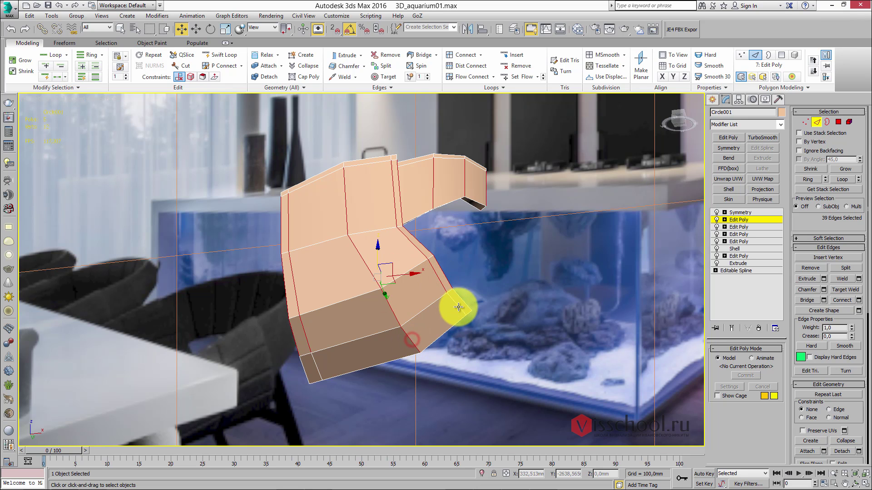
alt+middle_drag(462, 285, 391, 233)
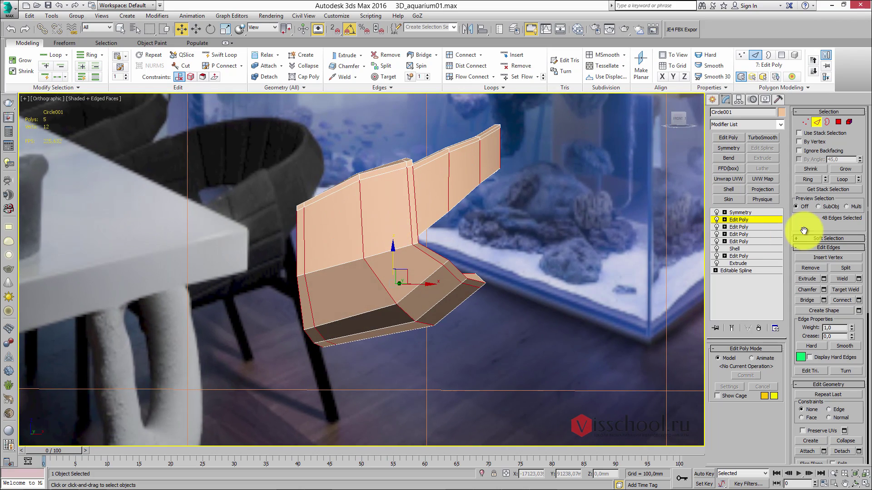
click(842, 299)
alt+middle_drag(481, 217, 519, 239)
- Add TurboSmooth on top of the mirrored shell
click(747, 213)
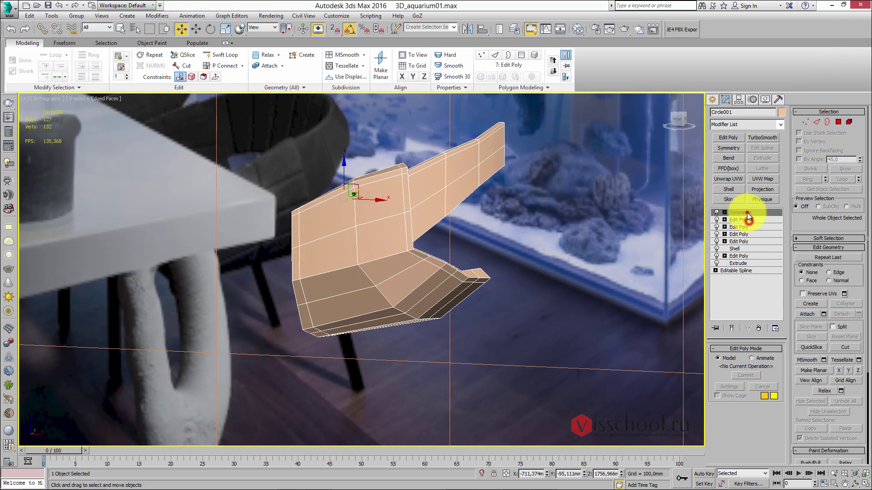
click(759, 137)
alt+middle_drag(530, 180, 553, 197)
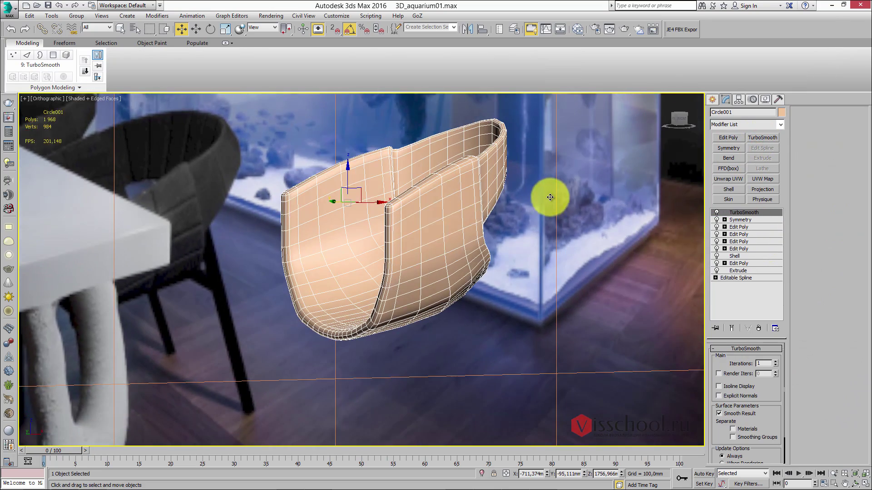
alt+middle_drag(424, 295, 418, 273)
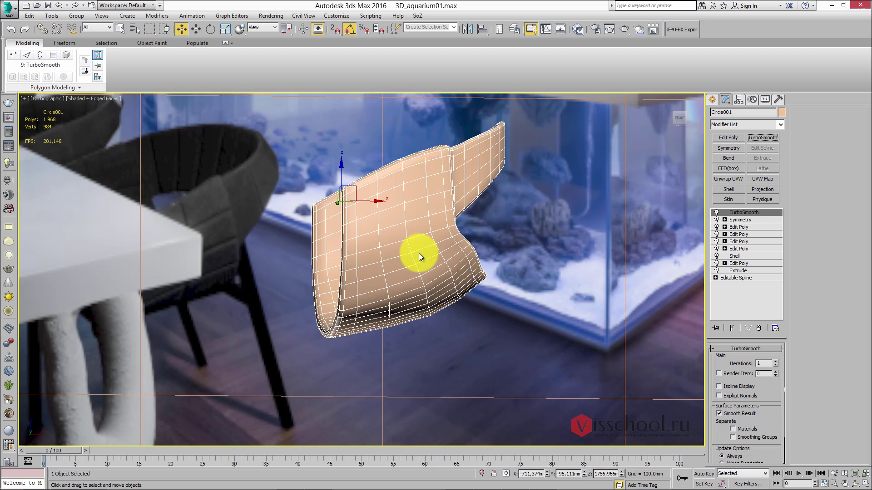
- Delete the Edit Poly modifier holding the extra edge loop
click(735, 226)
right_click(740, 227)
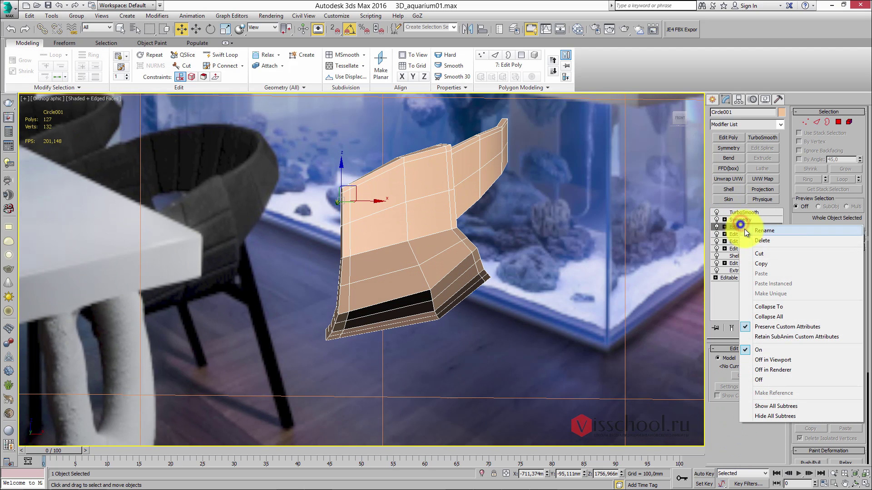
click(763, 240)
alt+middle_drag(512, 210, 414, 228)
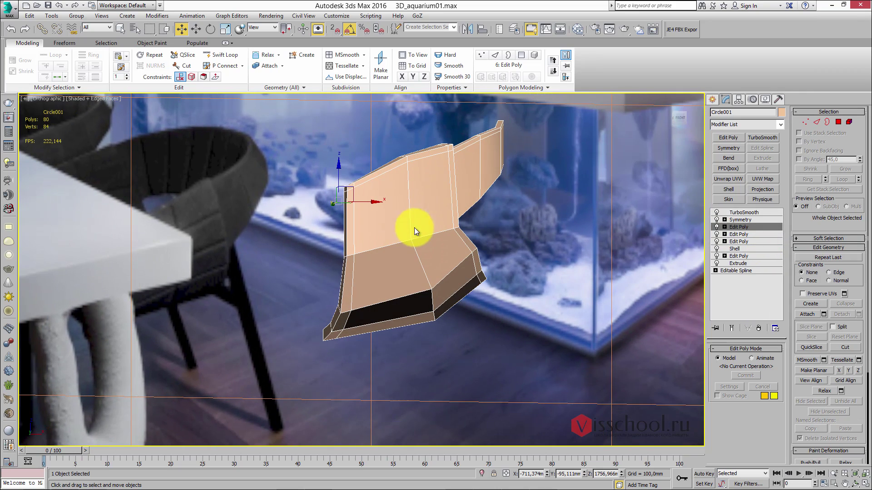
- Add an Edit Poly above TurboSmooth and pick an edge on the smoothed back in Edge mode
click(743, 213)
scroll(477, 229, up, 5)
alt+middle_drag(477, 229, 414, 235)
scroll(389, 253, down, 3)
click(727, 137)
alt+middle_drag(522, 204, 369, 216)
key(2)
click(359, 186)
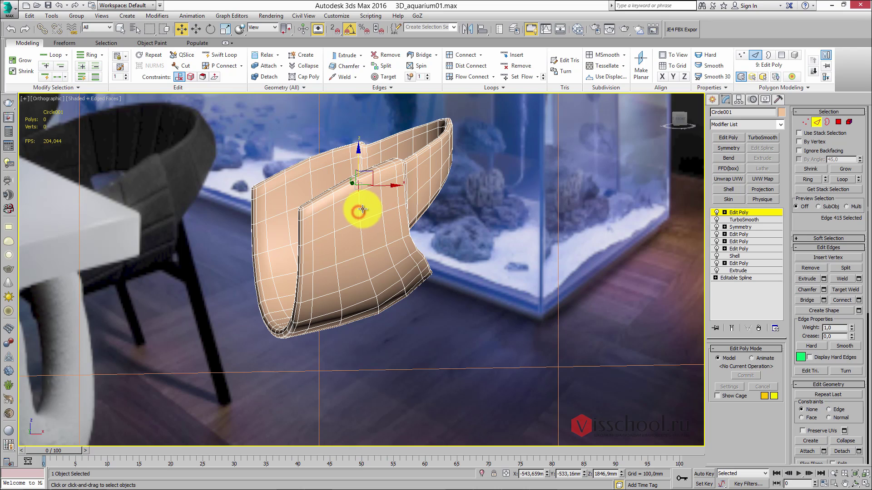
- Select the seam edge loops on the smoothed shell, removing stray edges near the upper back
mouse_move(358, 209)
alt+middle_down()
mouse_move(405, 263)
mouse_move(393, 226)
mouse_move(364, 225)
mouse_move(369, 218)
mouse_move(350, 201)
mouse_move(359, 219)
mouse_move(362, 201)
alt+middle_up()
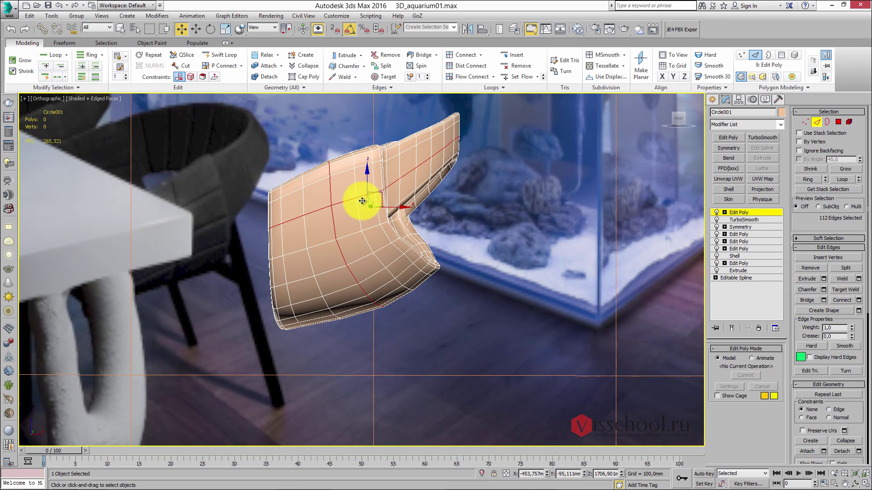
alt+middle_drag(453, 208, 443, 150)
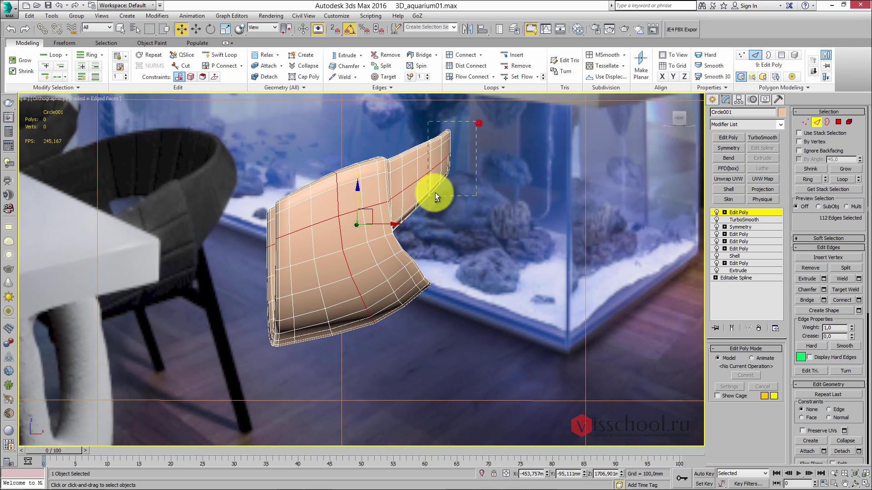
alt+drag(398, 220, 396, 222)
mouse_move(412, 211)
alt+middle_down()
mouse_move(439, 194)
mouse_move(411, 203)
alt+middle_up()
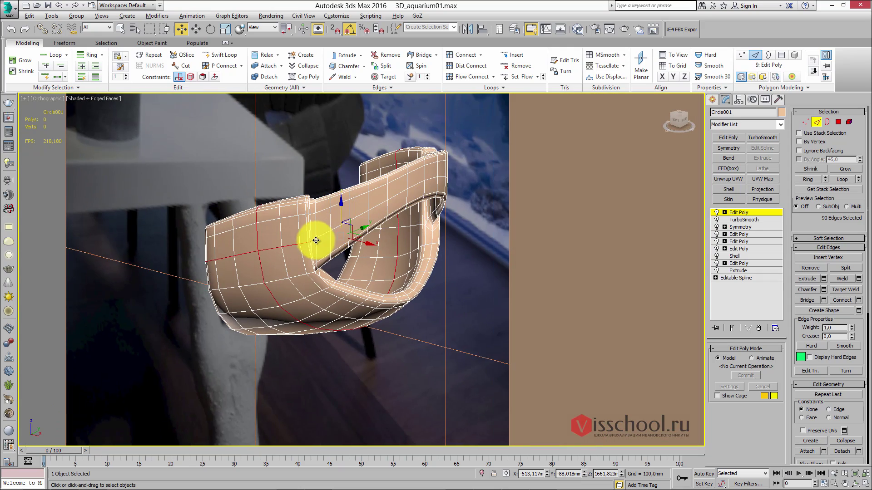
alt+middle_drag(340, 240, 478, 214)
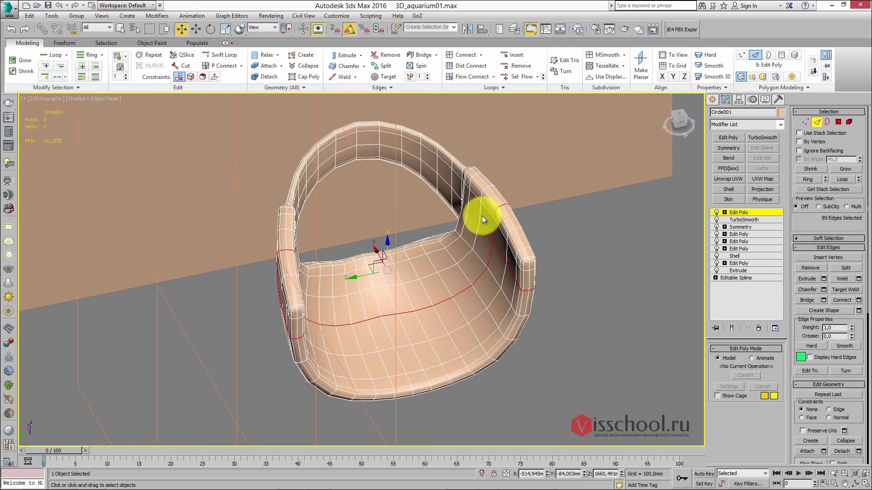
scroll(415, 197, up, 5)
alt+middle_drag(415, 198, 393, 184)
scroll(410, 195, up, 3)
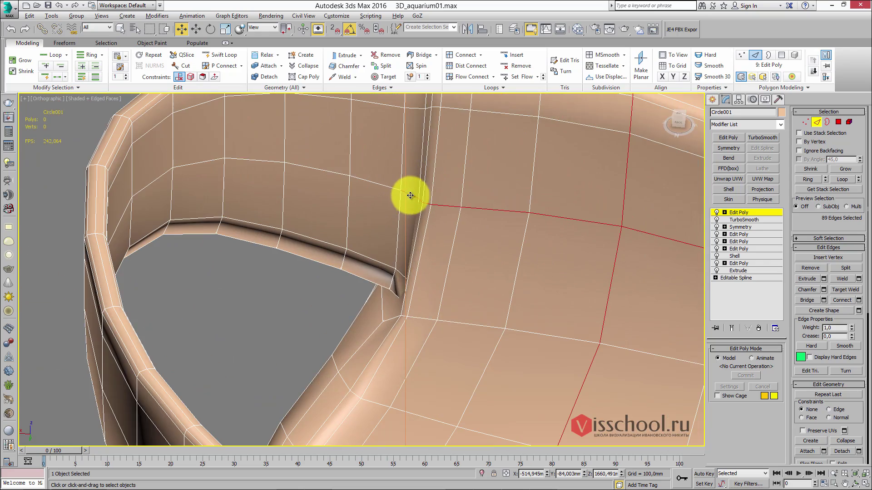
scroll(473, 219, down, 6)
mouse_move(432, 226)
alt+middle_down()
mouse_move(342, 232)
mouse_move(431, 227)
alt+middle_up()
scroll(431, 227, up, 5)
scroll(431, 227, up, 3)
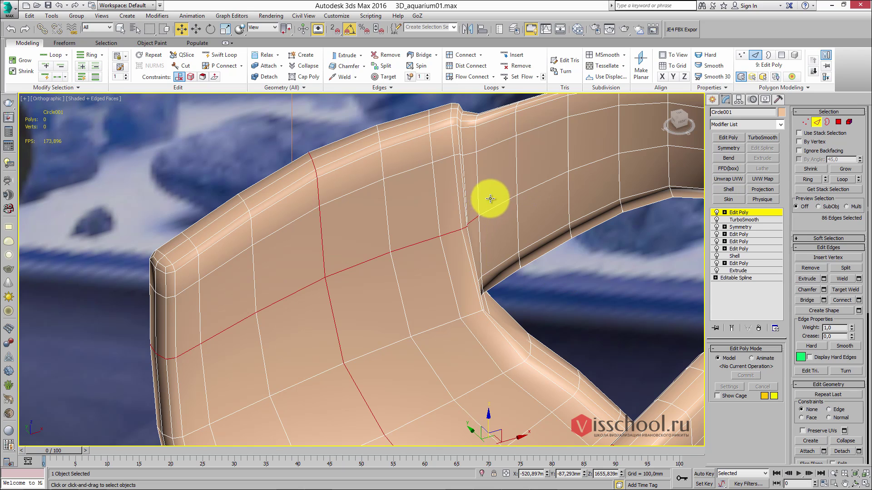
alt+middle_drag(469, 227, 438, 297)
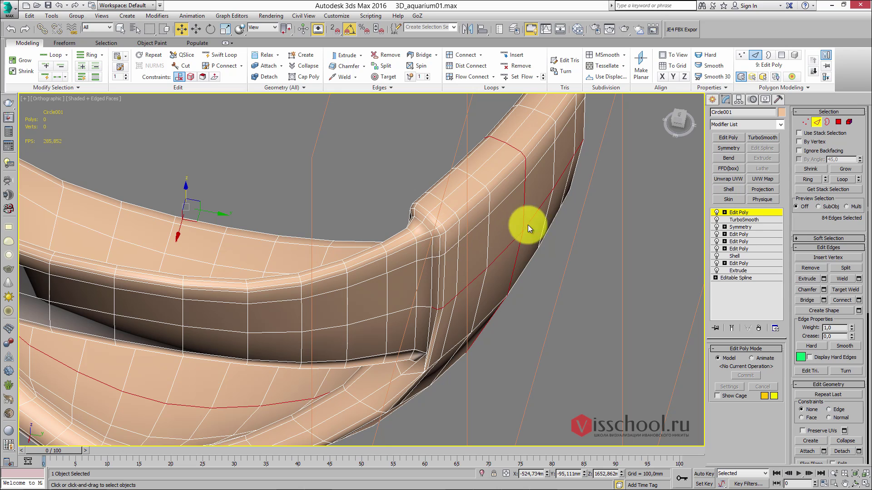
click(739, 213)
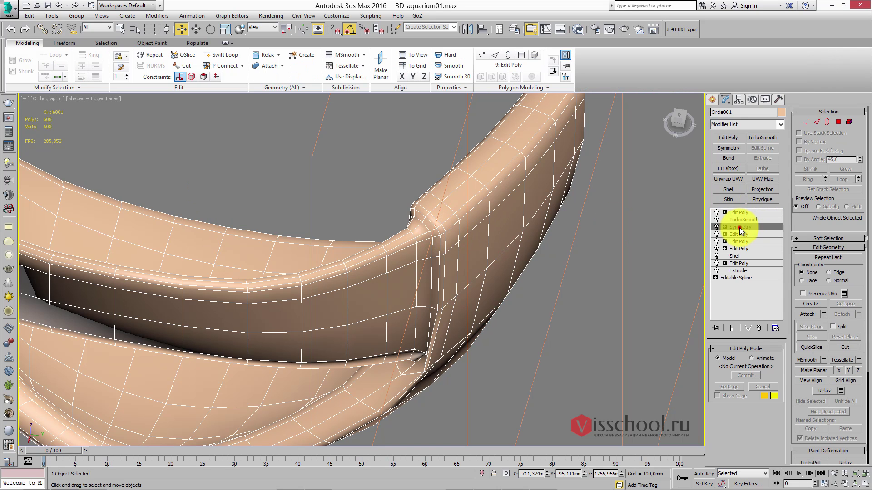
- In the Edit Poly below Symmetry, slide the inner-corner edge loop toward the seam
click(739, 227)
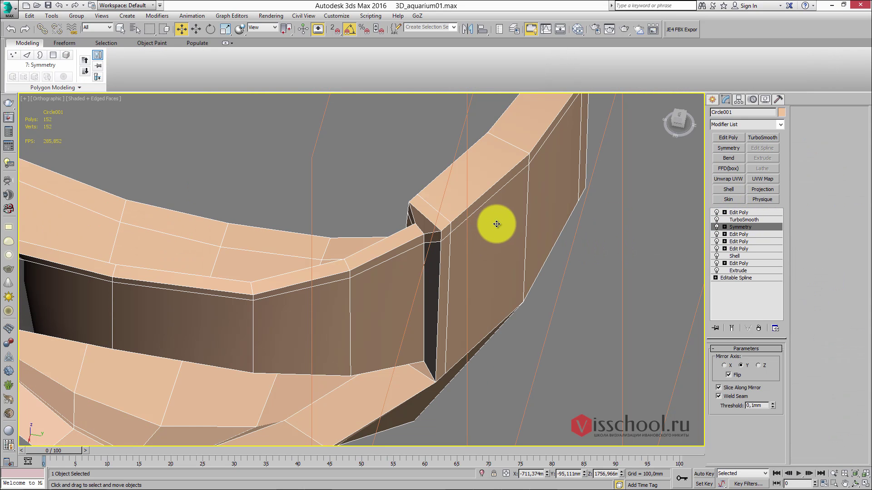
click(726, 234)
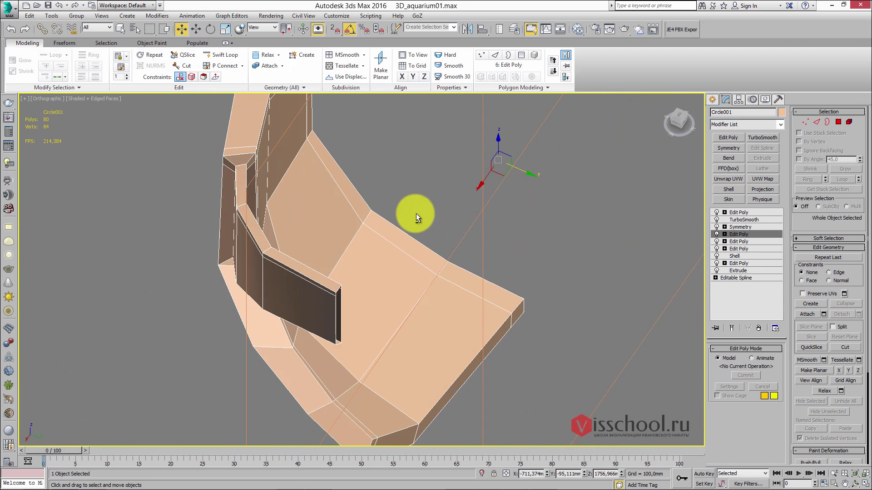
alt+middle_drag(416, 213, 408, 179)
scroll(420, 184, up, 4)
key(2)
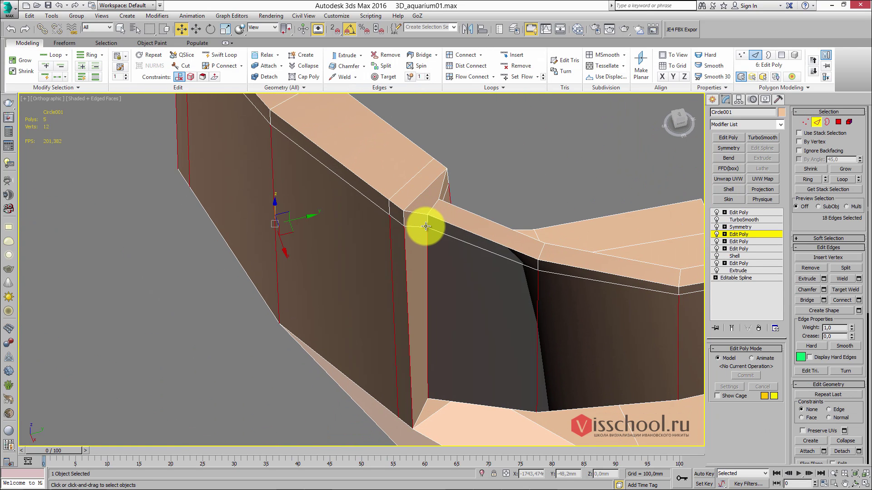
click(428, 222)
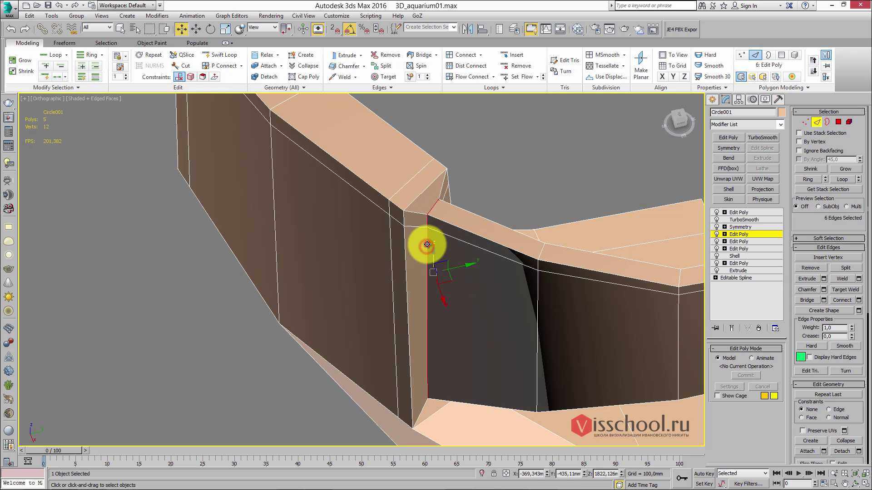
alt+middle_drag(427, 245, 456, 239)
drag(447, 275, 429, 271)
alt+middle_drag(477, 259, 452, 237)
- Add edge loops at the corner, then review the 656-polygon smoothed shell from the top Edit Poly
key(alt+shift+w)
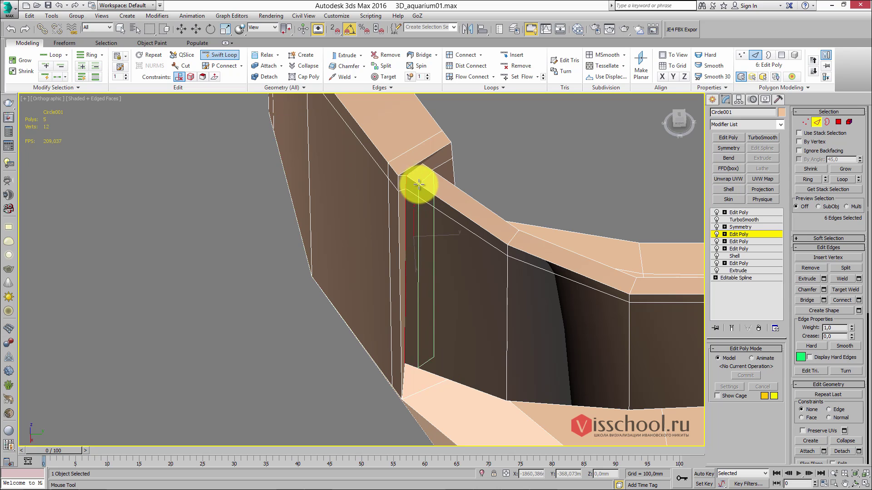
alt+middle_drag(410, 178, 508, 254)
click(740, 227)
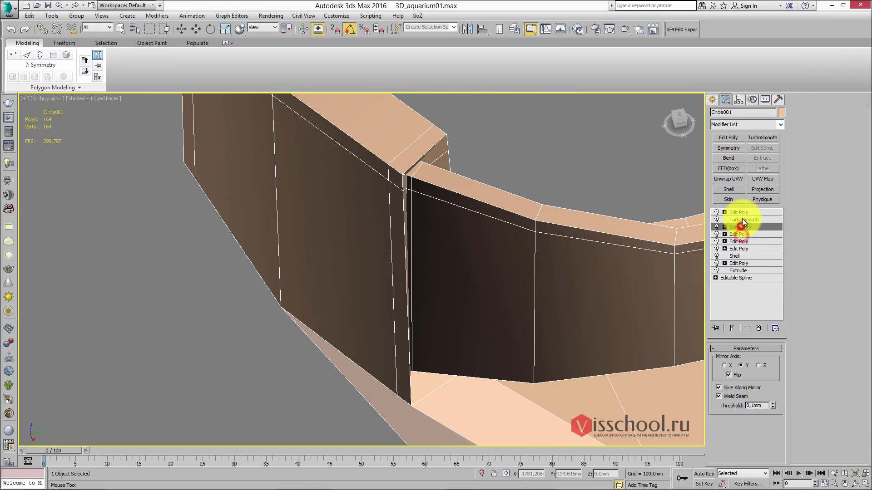
click(737, 212)
mouse_move(500, 204)
alt+middle_down()
mouse_move(408, 189)
mouse_move(479, 223)
mouse_move(420, 195)
mouse_move(391, 197)
mouse_move(428, 232)
mouse_move(383, 234)
mouse_move(407, 220)
mouse_move(652, 227)
mouse_move(458, 246)
mouse_move(455, 230)
mouse_move(467, 231)
mouse_move(403, 186)
mouse_move(434, 208)
mouse_move(370, 211)
mouse_move(421, 189)
alt+middle_up()
scroll(340, 214, up, 3)
key(F4)
key(2)
key(F4)
key(w)
mouse_move(399, 160)
alt+middle_down()
mouse_move(402, 168)
mouse_move(392, 143)
alt+middle_up()
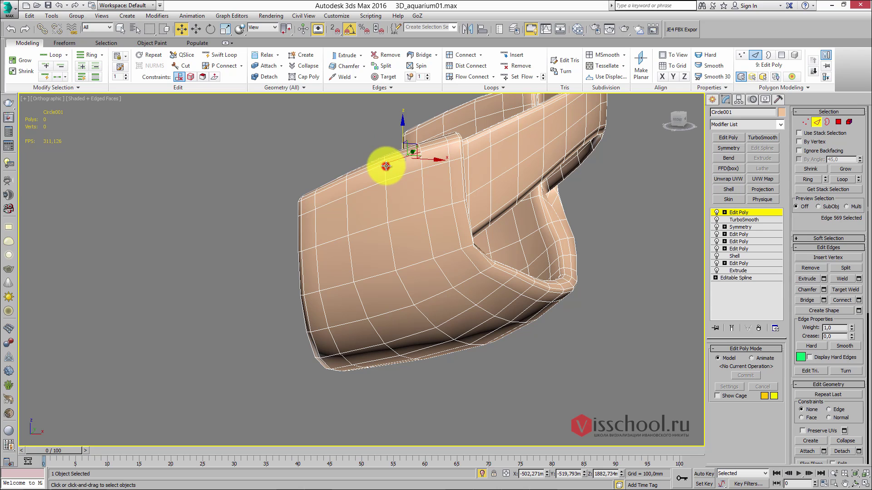
- At polygon level, select the shell's seat polygons, leaving out the upper strip
mouse_move(428, 219)
alt+middle_down()
mouse_move(443, 214)
mouse_move(431, 207)
alt+middle_up()
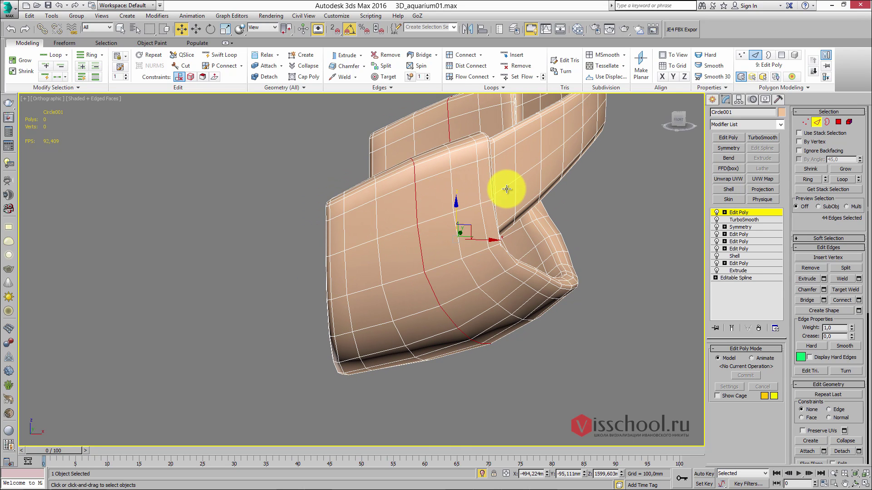
alt+middle_drag(509, 186, 479, 216)
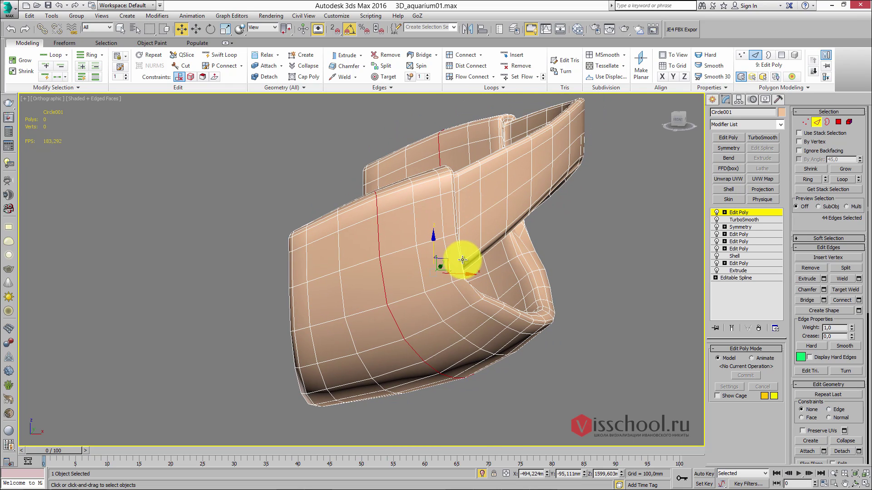
key(p)
scroll(428, 278, down, 5)
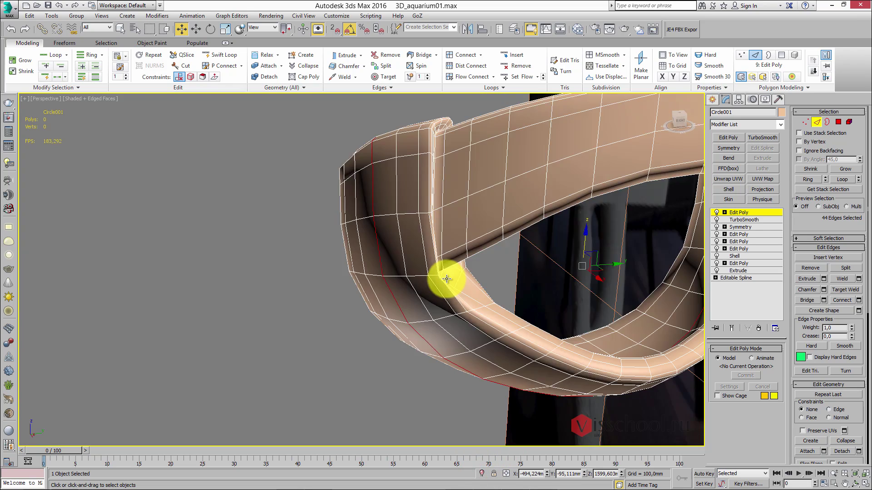
alt+middle_drag(423, 223, 470, 178)
alt+middle_drag(554, 255, 498, 255)
key(f)
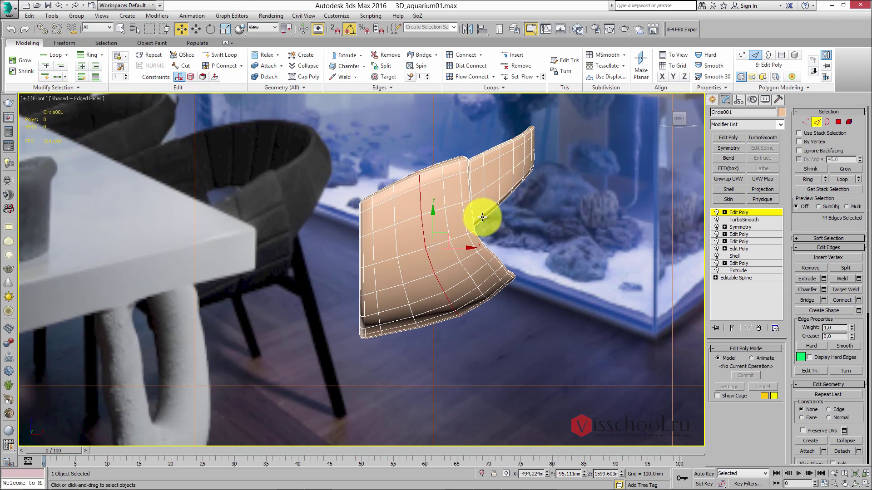
alt+middle_drag(476, 187, 424, 203)
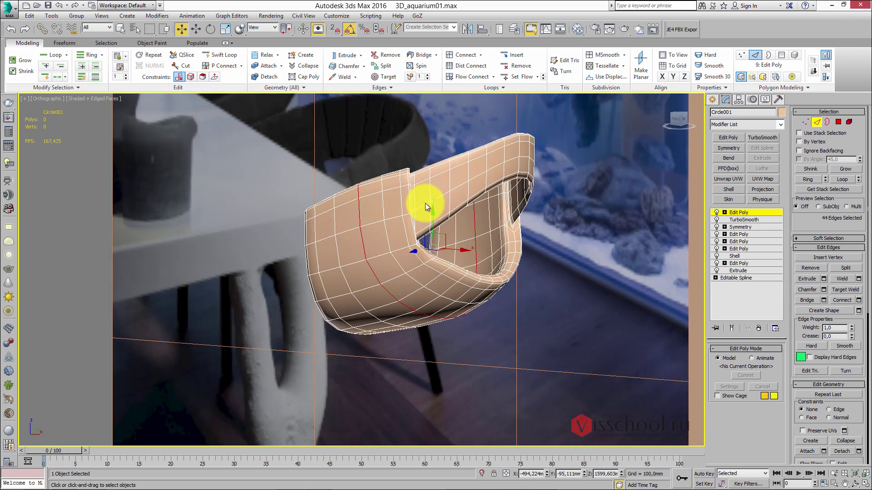
key(f)
scroll(434, 196, down, 4)
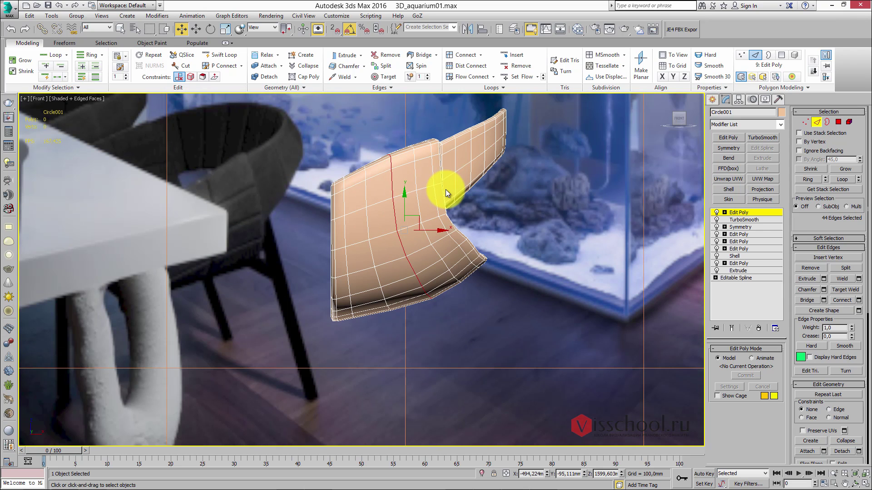
click(838, 122)
drag(424, 344, 427, 366)
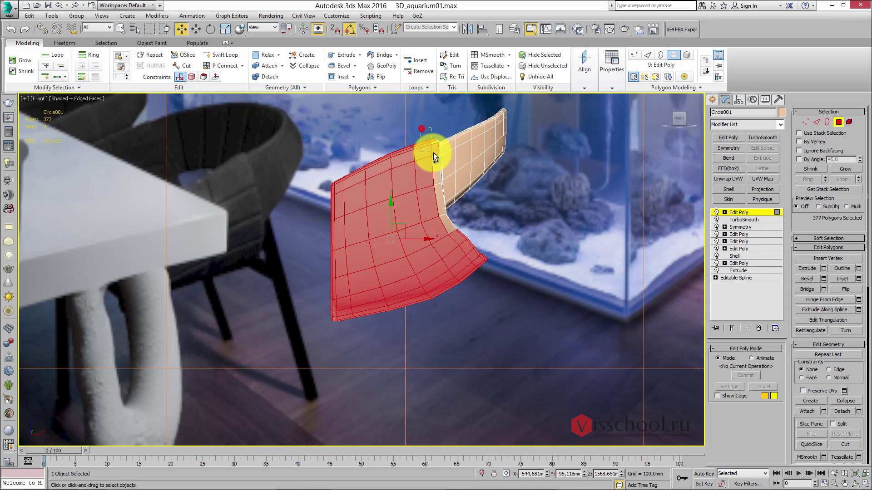
ctrl+drag(449, 265, 449, 265)
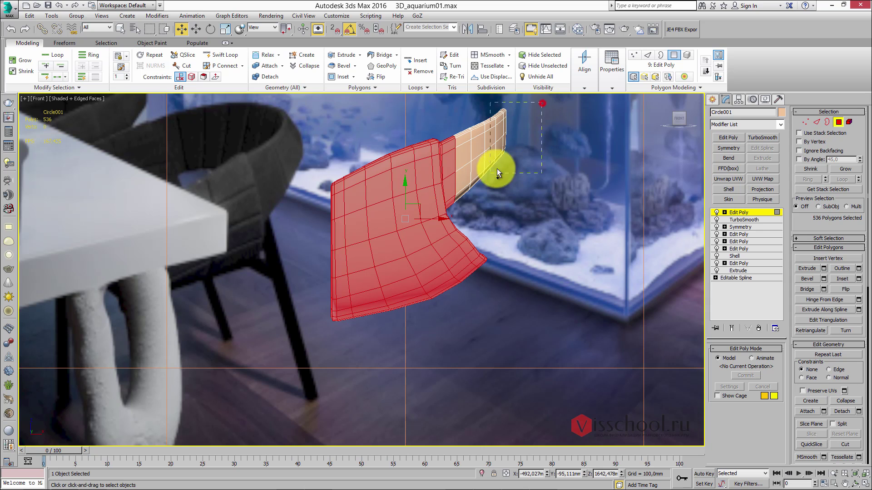
ctrl+drag(456, 201, 450, 208)
alt+middle_drag(467, 200, 444, 210)
- Deselect the column of faces and one stray polygon along the back-band edge
scroll(369, 195, up, 4)
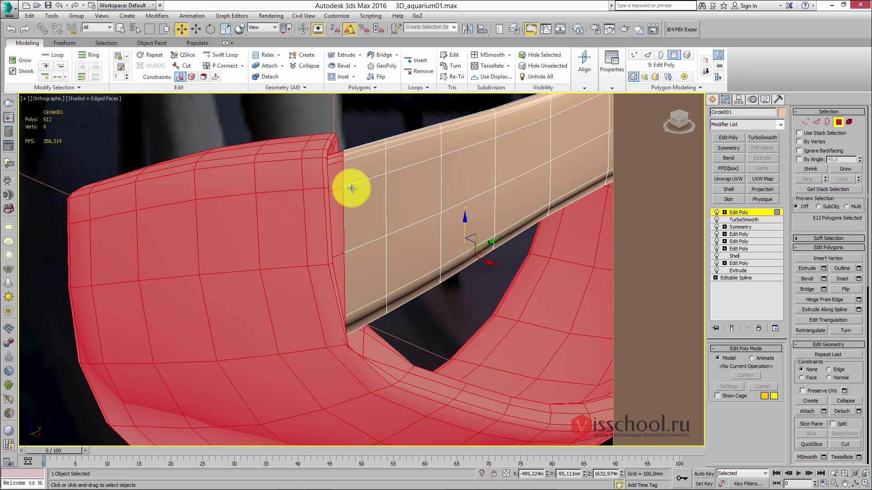
alt+middle_drag(353, 166, 375, 155)
alt+drag(377, 176, 371, 183)
alt+drag(383, 230, 376, 262)
alt+middle_drag(403, 276, 341, 215)
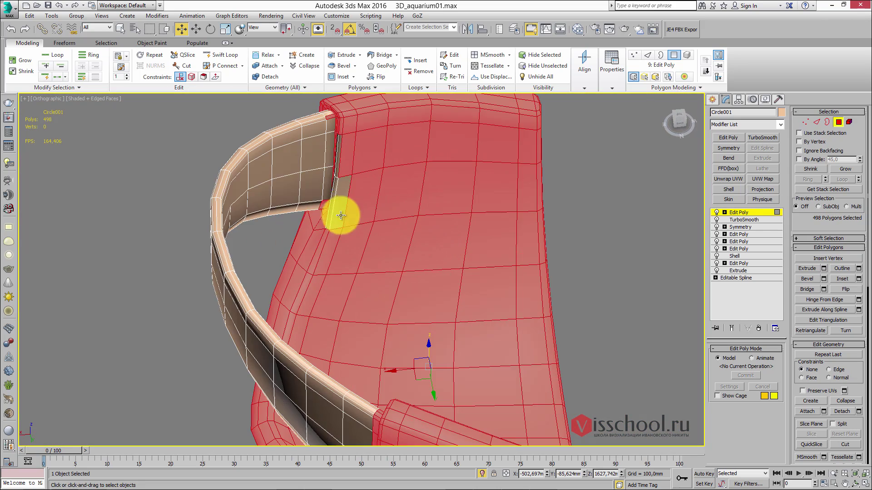
alt+middle_drag(339, 165, 311, 190)
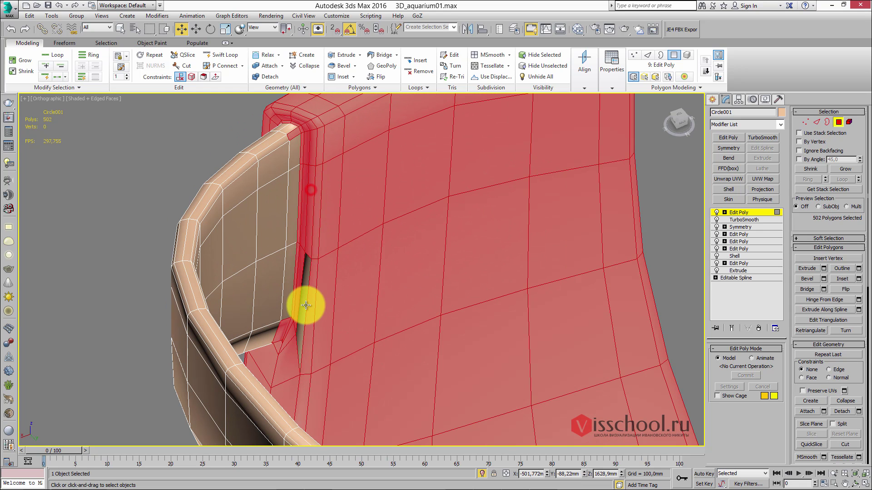
alt+middle_drag(324, 289, 343, 266)
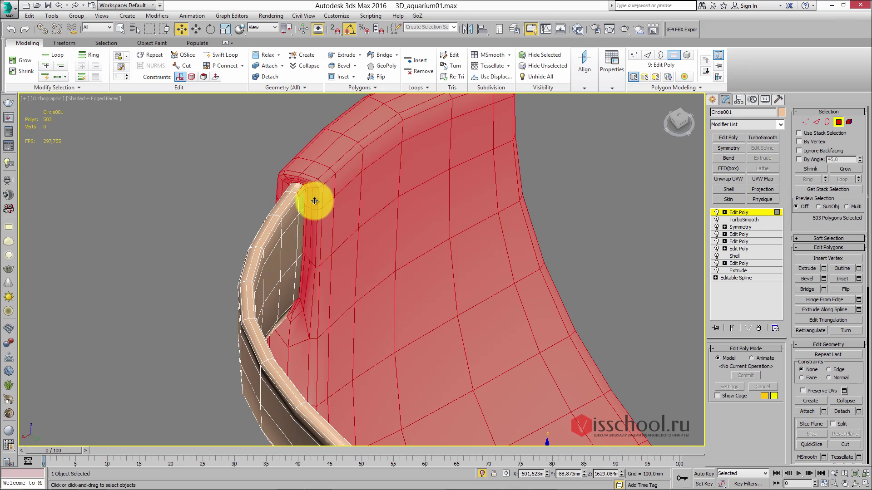
alt+middle_drag(300, 197, 419, 229)
scroll(327, 309, up, 6)
alt+click(355, 313)
scroll(355, 313, down, 5)
scroll(389, 253, up, 10)
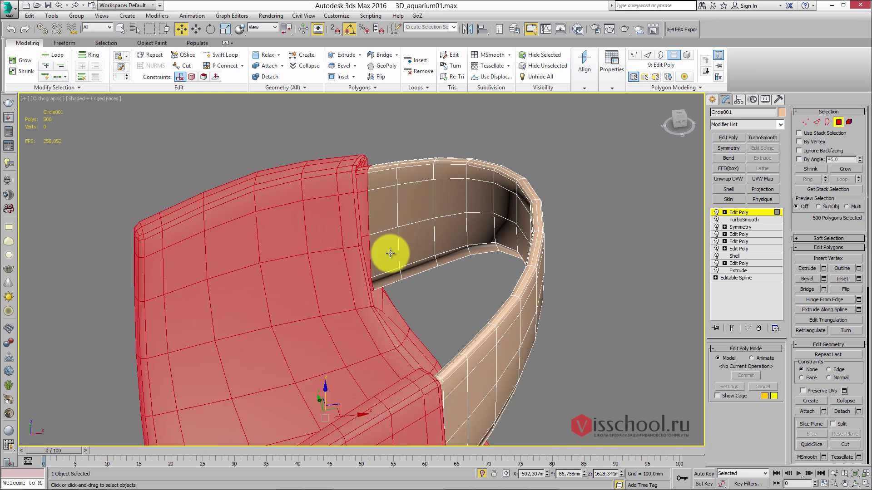
scroll(389, 218, down, 8)
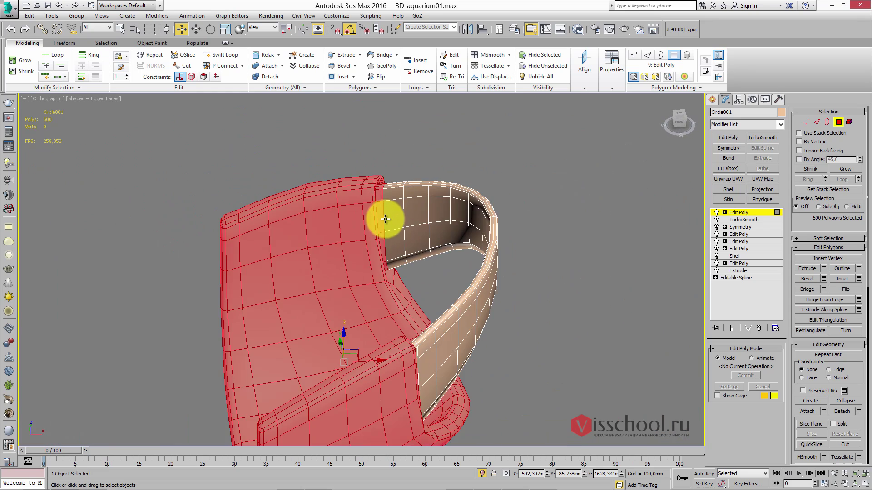
- From the top view, select and delete the upper half's polygons
key(t)
middle_drag(444, 227, 398, 232)
drag(500, 234, 503, 244)
key(Delete)
alt+middle_drag(410, 244, 538, 181)
alt+middle_drag(402, 266, 378, 268)
- Select the whole remaining shell piece as an element, keeping it selected at polygon level
key(5)
click(433, 281)
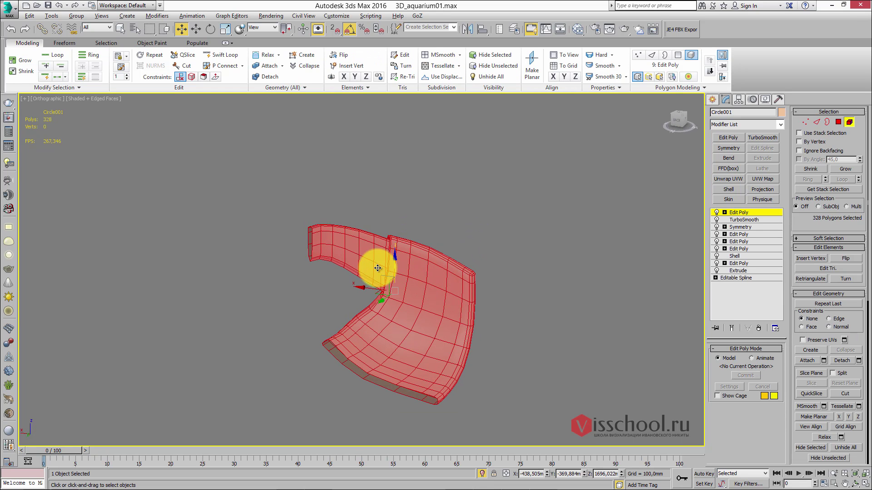
drag(368, 285, 369, 284)
alt+middle_drag(368, 283, 393, 255)
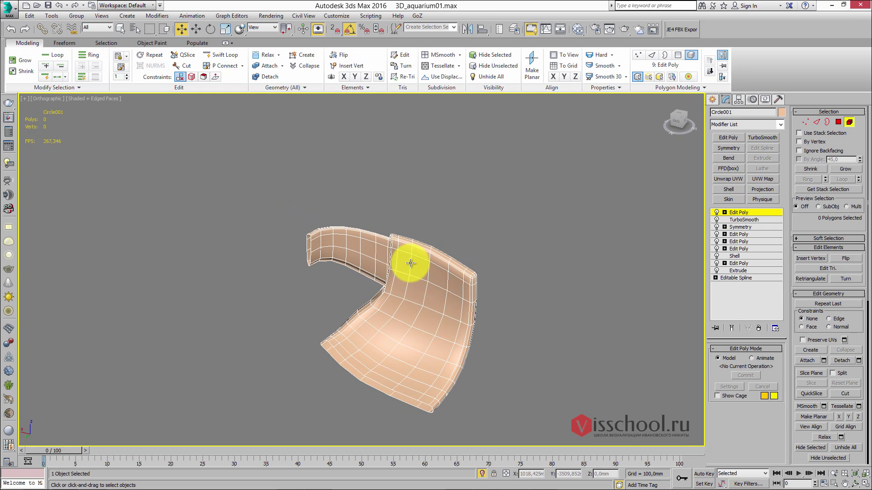
click(408, 261)
key(4)
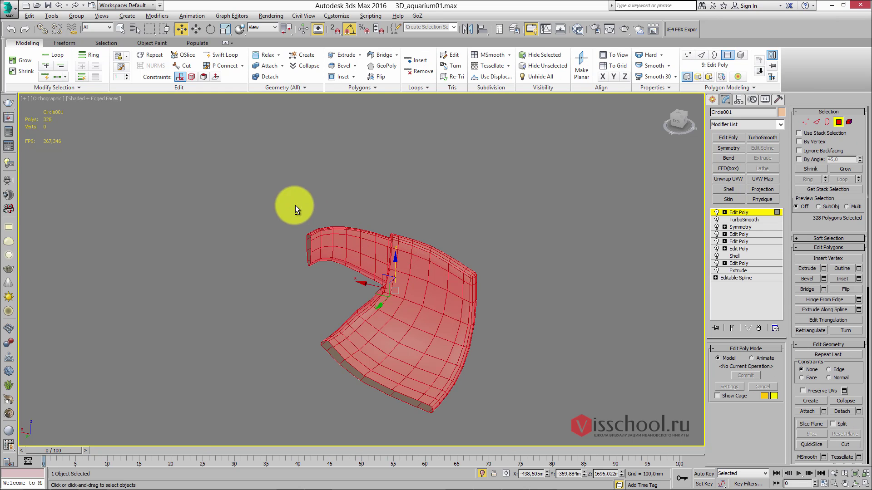
- Deselect the left flap and seam-strip polygons, adding one seam polygon back to finish the 244-polygon seat
alt+drag(365, 272, 366, 271)
scroll(369, 248, up, 2)
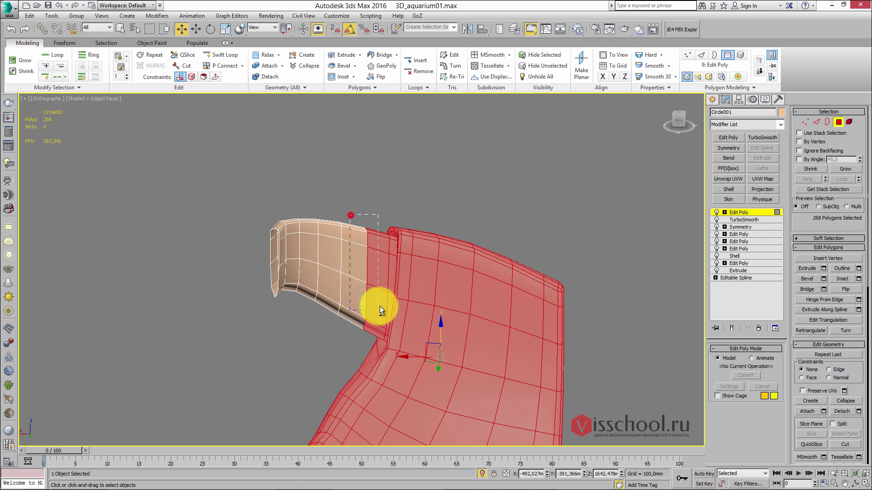
scroll(390, 266, up, 2)
alt+click(389, 220)
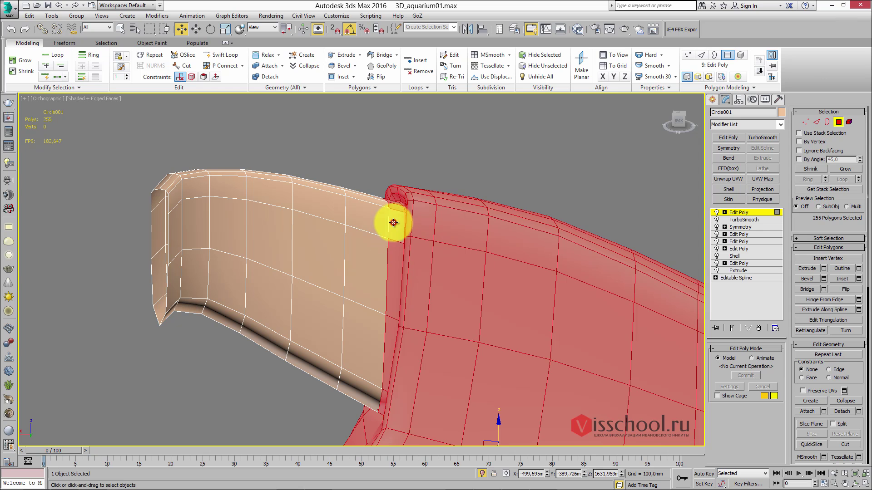
scroll(369, 283, up, 2)
alt+middle_drag(363, 286, 385, 196)
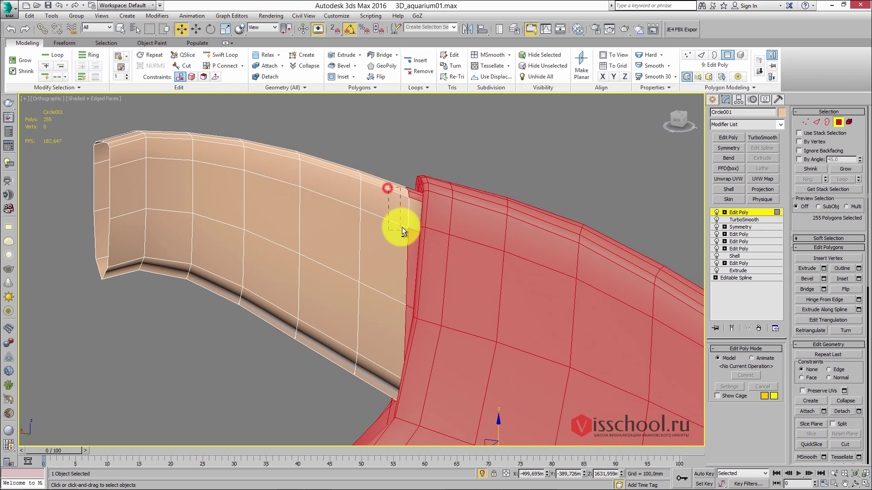
alt+drag(413, 280, 413, 277)
alt+drag(408, 315, 406, 312)
alt+middle_drag(406, 312, 401, 362)
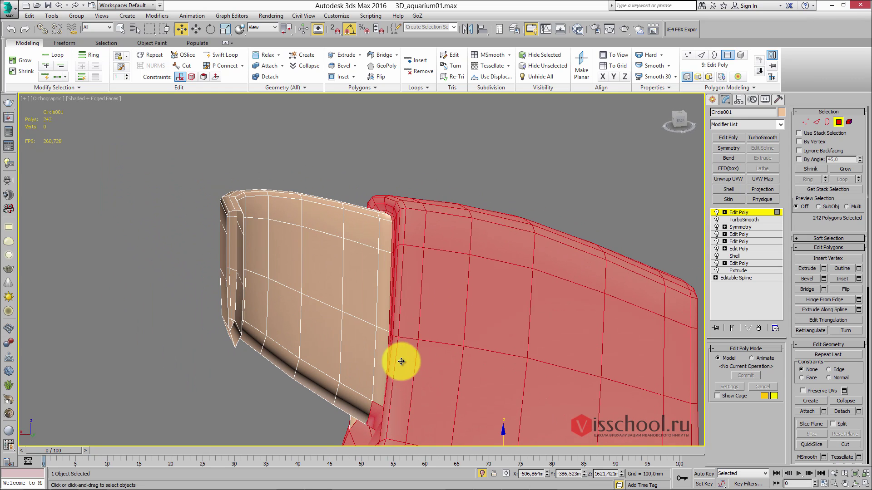
alt+click(368, 415)
alt+middle_drag(367, 414, 446, 419)
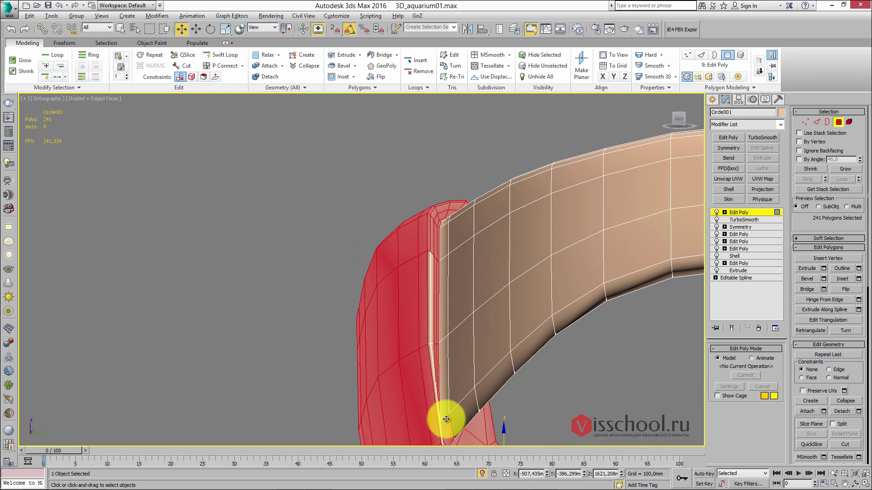
alt+click(431, 258)
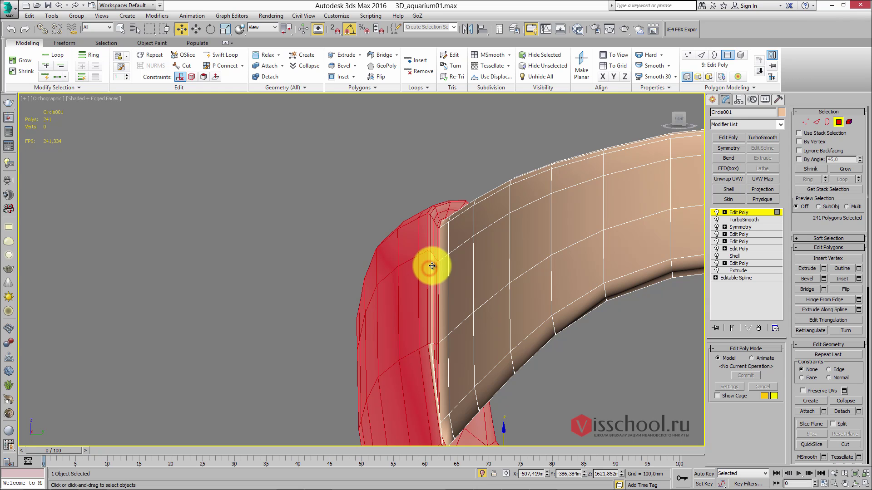
ctrl+click(431, 266)
alt+middle_drag(429, 349, 422, 258)
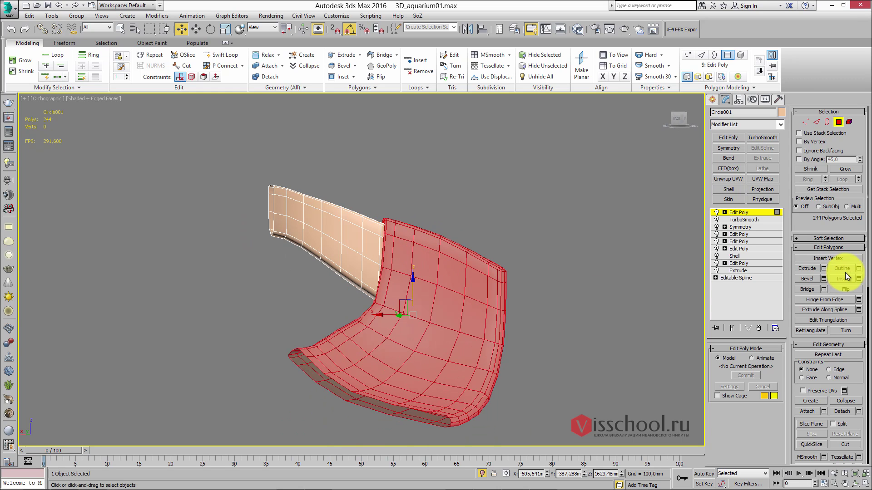
- Hide Unselected so only the seat panel remains, viewed in Perspective
scroll(840, 273, down, 5)
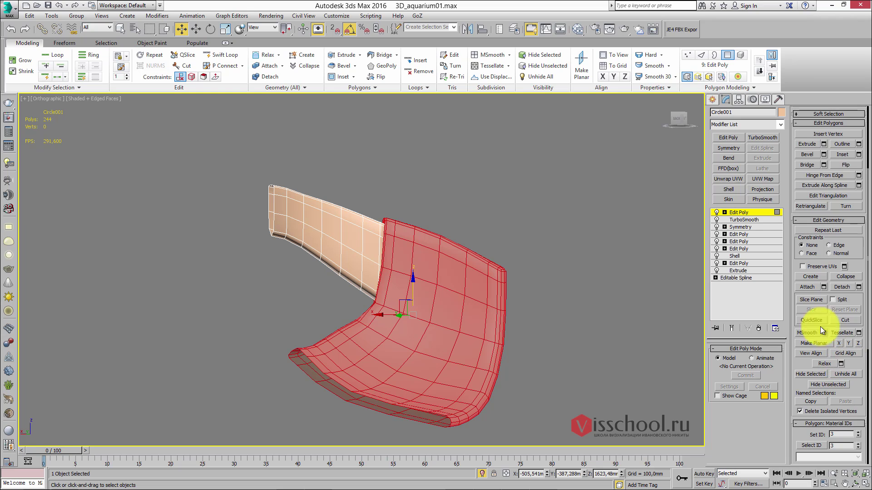
drag(856, 362, 847, 379)
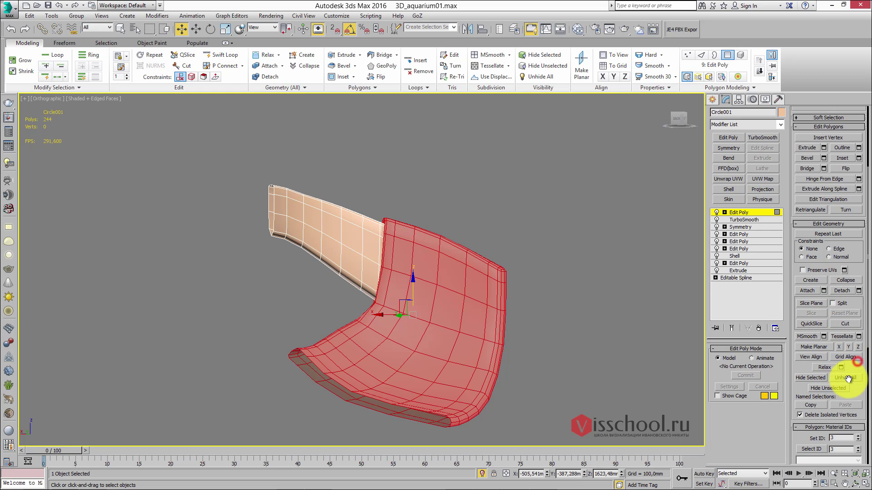
click(821, 389)
alt+middle_drag(390, 265, 296, 255)
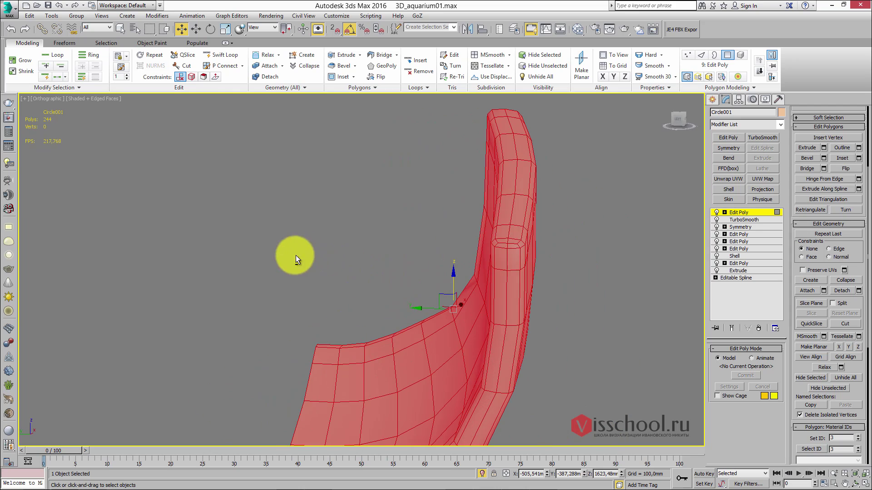
key(p)
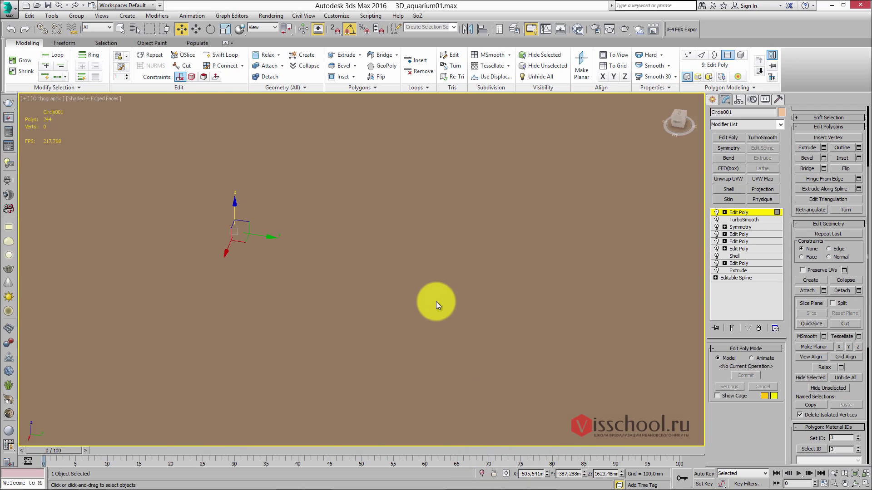
scroll(436, 301, down, 5)
alt+middle_drag(436, 302, 524, 231)
- At edge level, check the 104 seam edges against the reference and stack a new Edit Poly modifier
key(2)
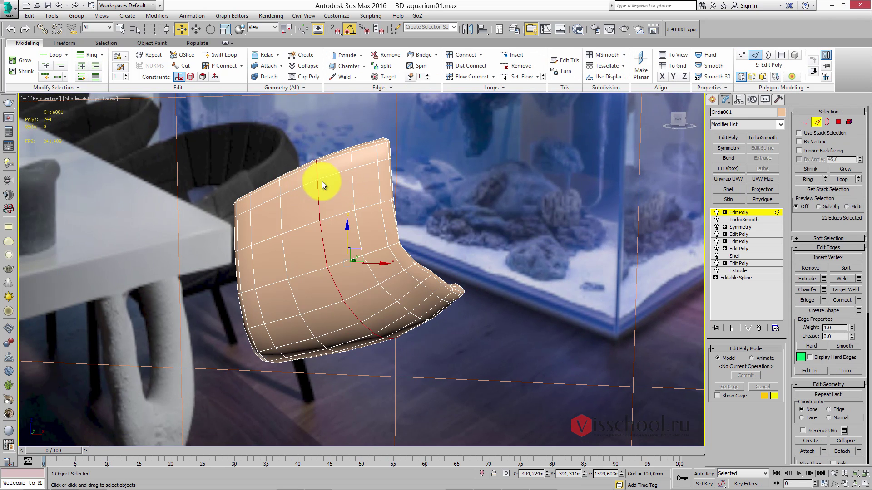
scroll(321, 184, down, 2)
alt+middle_drag(341, 195, 345, 224)
mouse_move(359, 258)
alt+middle_down()
mouse_move(350, 249)
mouse_move(360, 266)
mouse_move(370, 266)
mouse_move(366, 273)
alt+middle_up()
alt+middle_drag(393, 314, 426, 249)
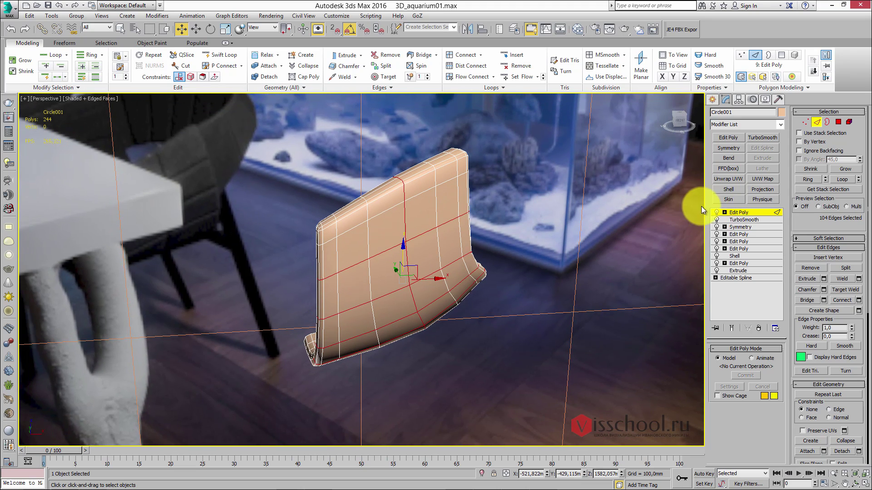
click(738, 212)
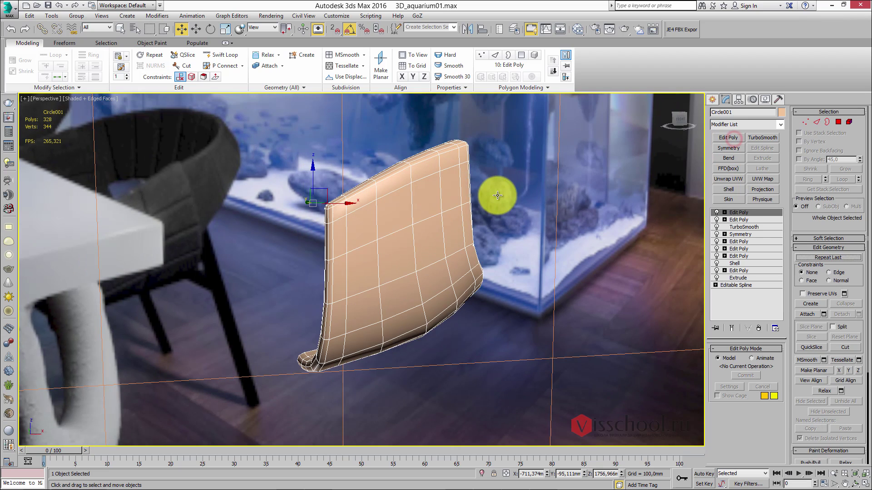
- Extrude the seam edges inward with a negative height of about 5 mm to form grooves
key(2)
alt+middle_drag(486, 195, 634, 243)
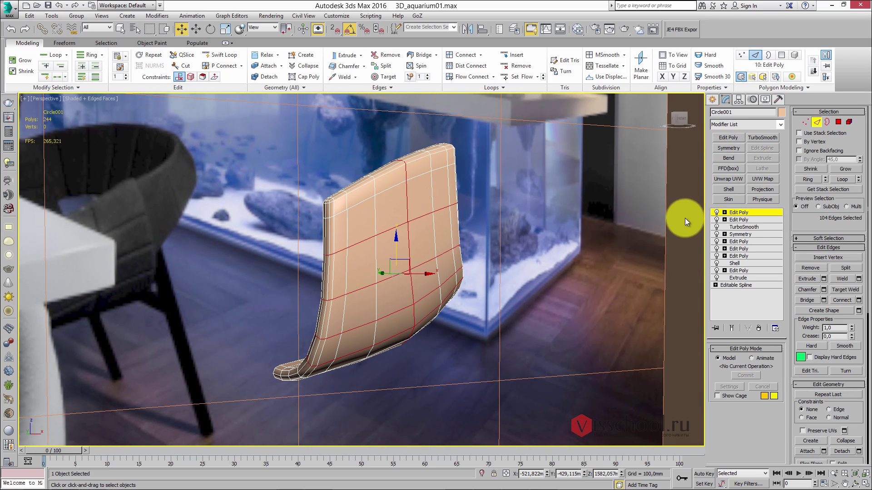
click(823, 279)
scroll(489, 249, up, 4)
mouse_move(377, 245)
mouse_down()
mouse_move(379, 257)
mouse_move(380, 240)
mouse_up()
scroll(358, 236, up, 3)
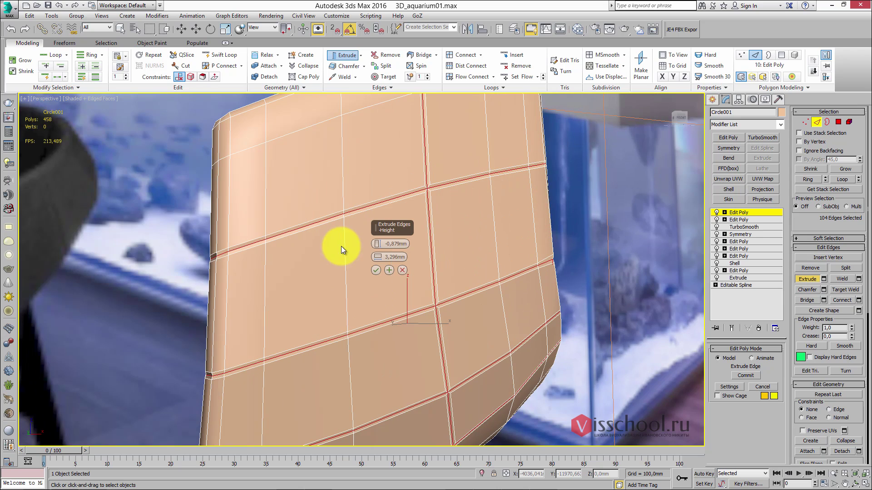
drag(377, 248, 376, 265)
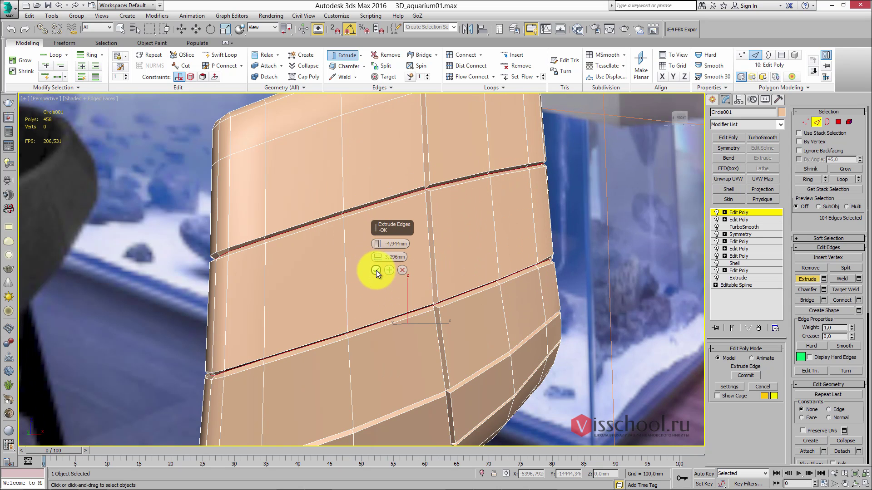
click(376, 271)
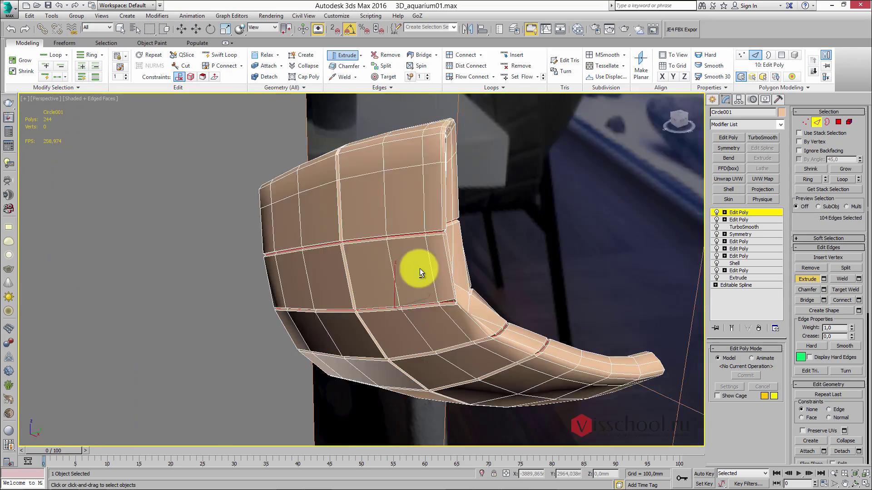
- Preview the quilted grooves with a trial TurboSmooth, shown without edge wireframe
alt+middle_drag(419, 268, 454, 236)
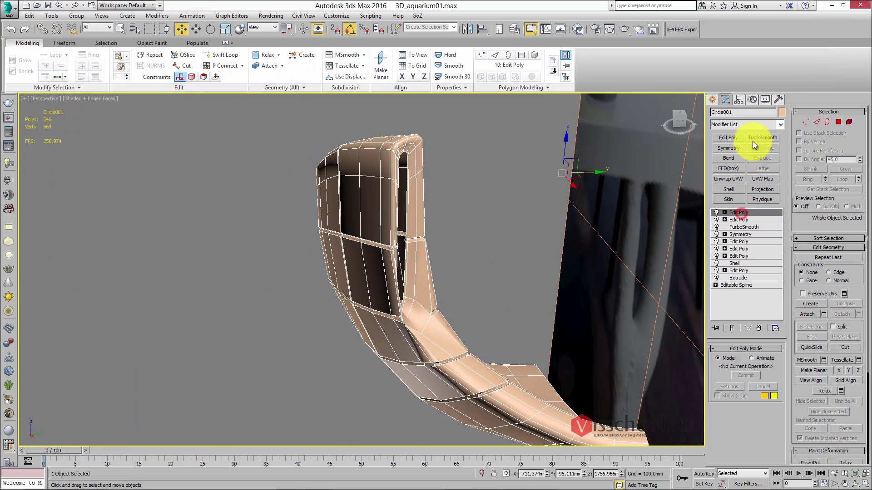
click(754, 138)
key(w)
mouse_move(542, 201)
alt+middle_down()
mouse_move(485, 187)
mouse_move(415, 204)
mouse_move(422, 197)
mouse_move(424, 216)
mouse_move(405, 209)
alt+middle_up()
key(F4)
scroll(404, 200, up, 5)
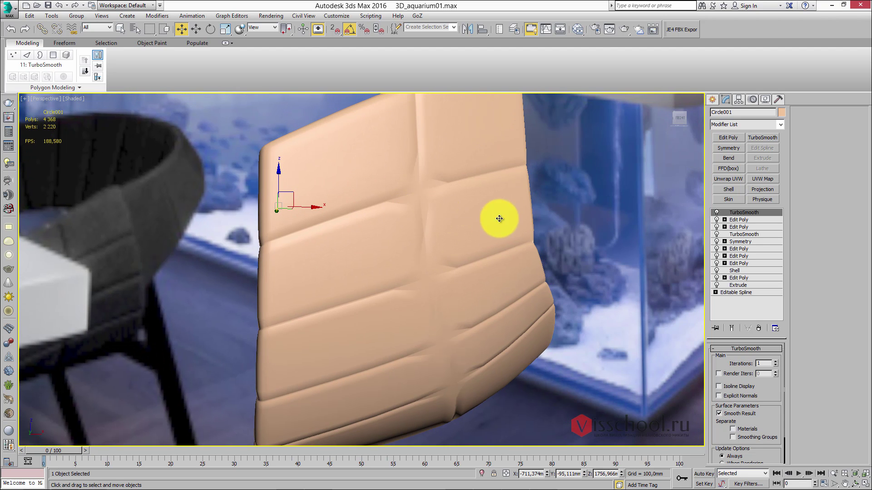
right_click(745, 217)
- Delete the trial TurboSmooth and turn edged faces back on
click(757, 226)
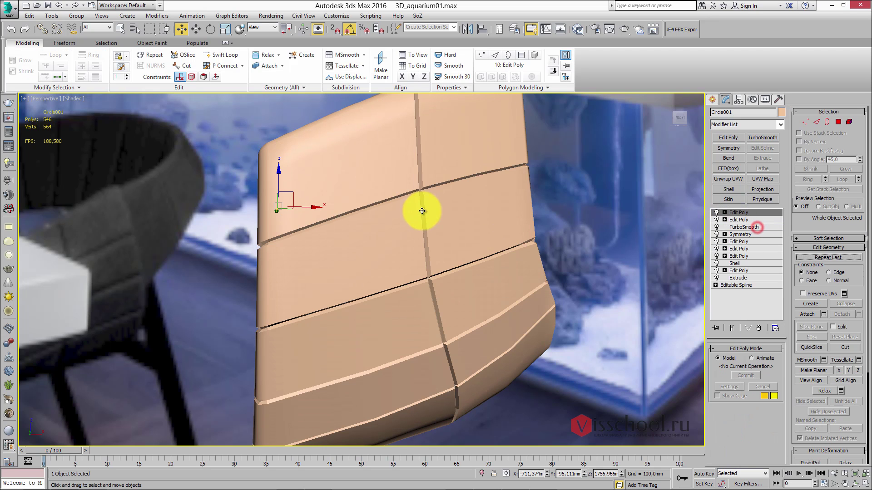
scroll(419, 208, up, 4)
key(F4)
mouse_move(414, 203)
middle_down()
mouse_move(409, 162)
mouse_move(404, 197)
middle_up()
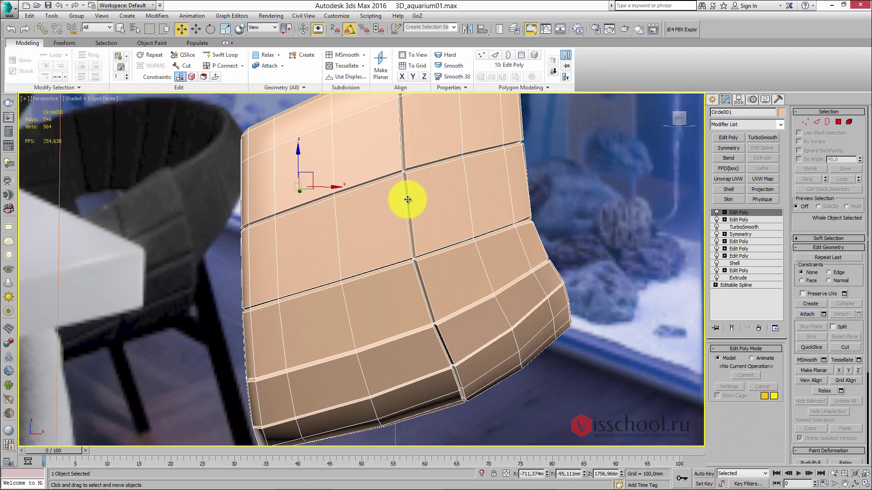
scroll(418, 204, down, 4)
scroll(382, 195, up, 4)
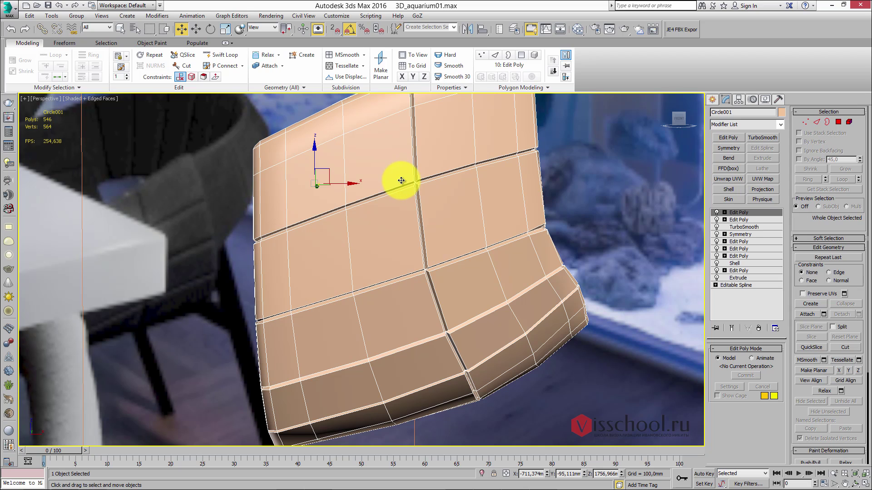
- Insert support edge loops on both sides of the horizontal and vertical grooves
key(alt+shift+w)
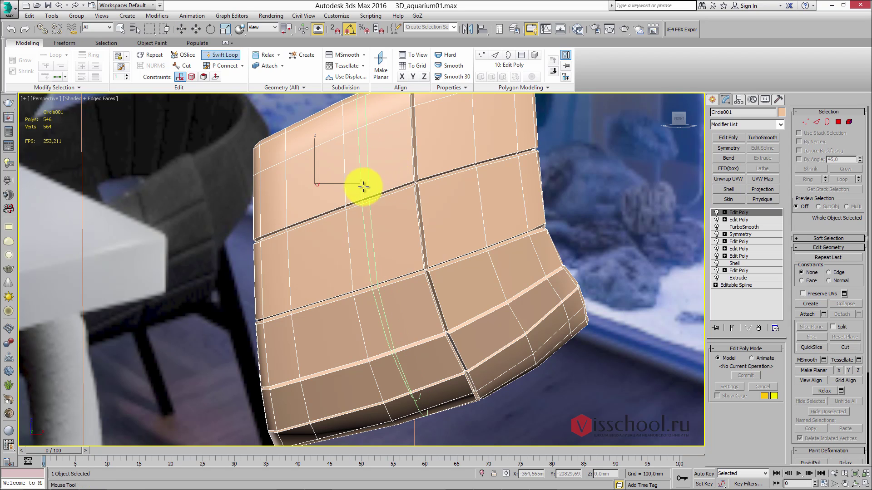
click(345, 201)
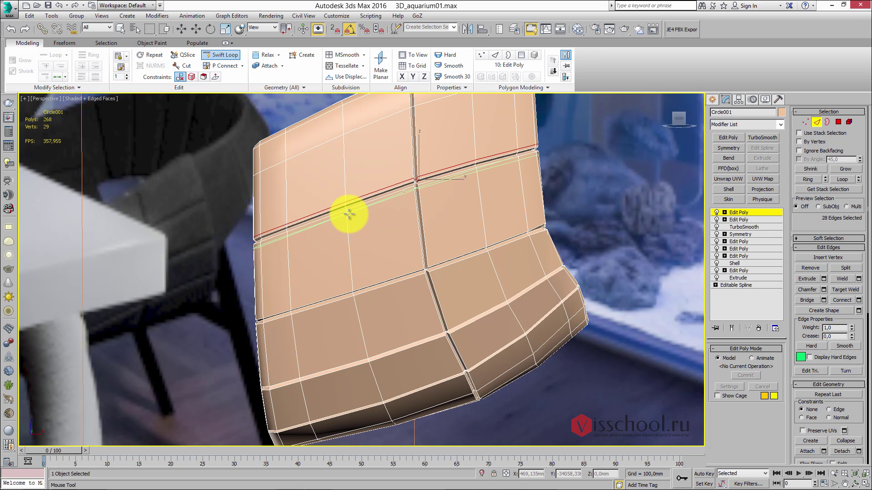
alt+middle_drag(435, 180, 432, 140)
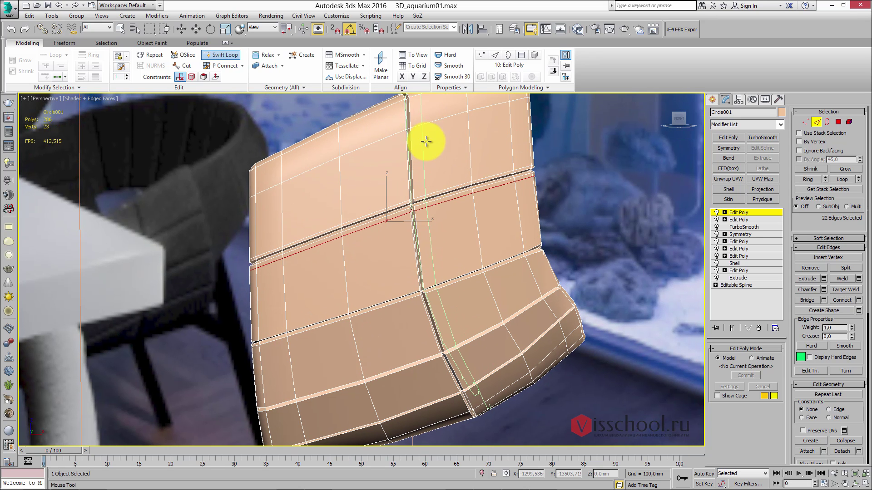
click(401, 99)
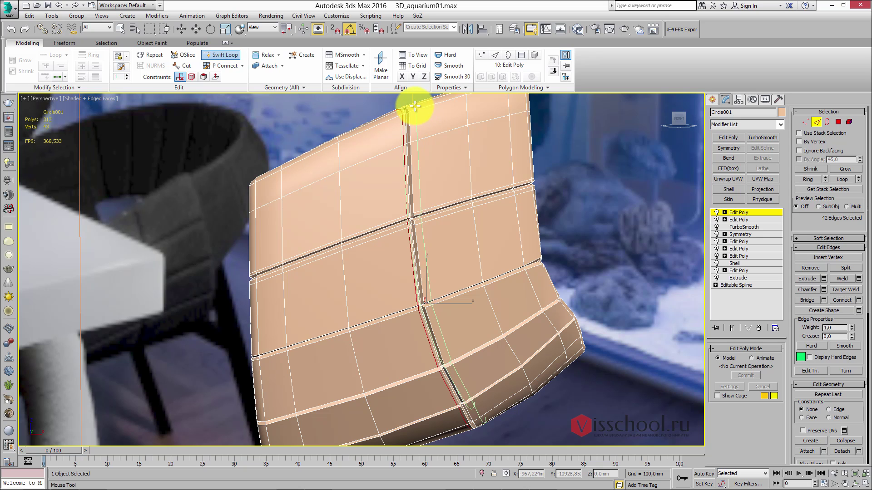
click(411, 107)
alt+middle_drag(425, 142, 422, 171)
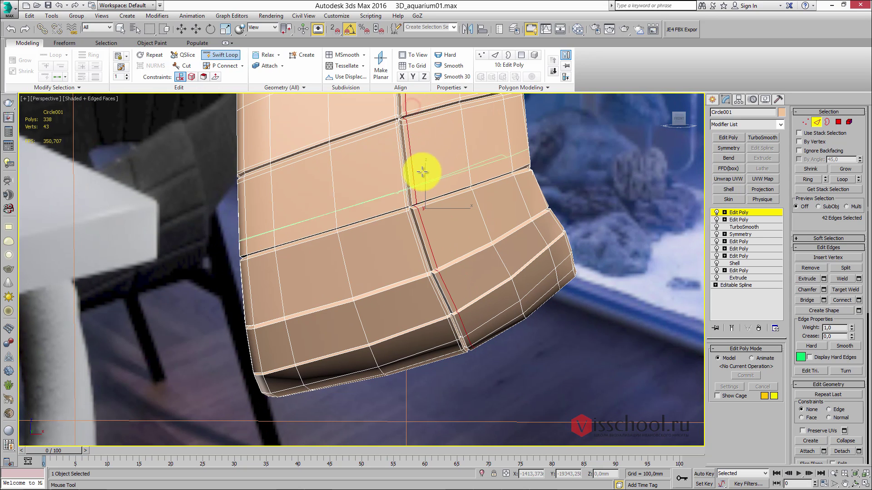
click(336, 226)
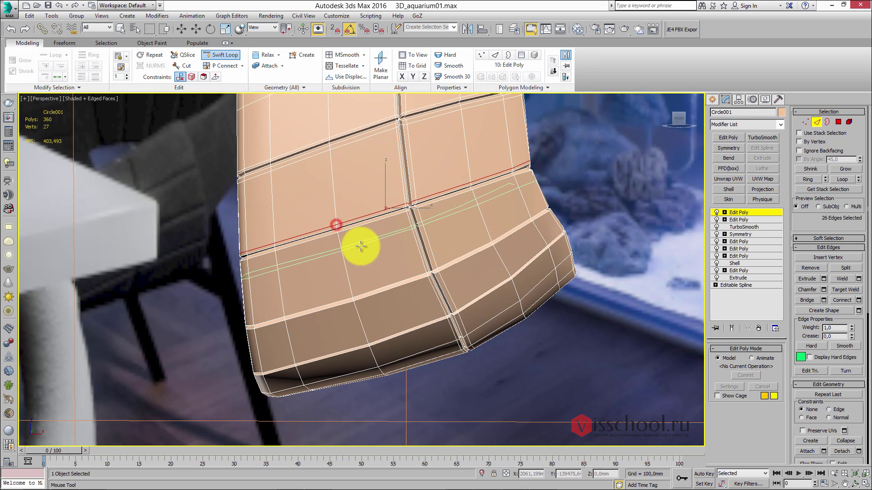
click(337, 237)
alt+middle_drag(403, 263, 350, 233)
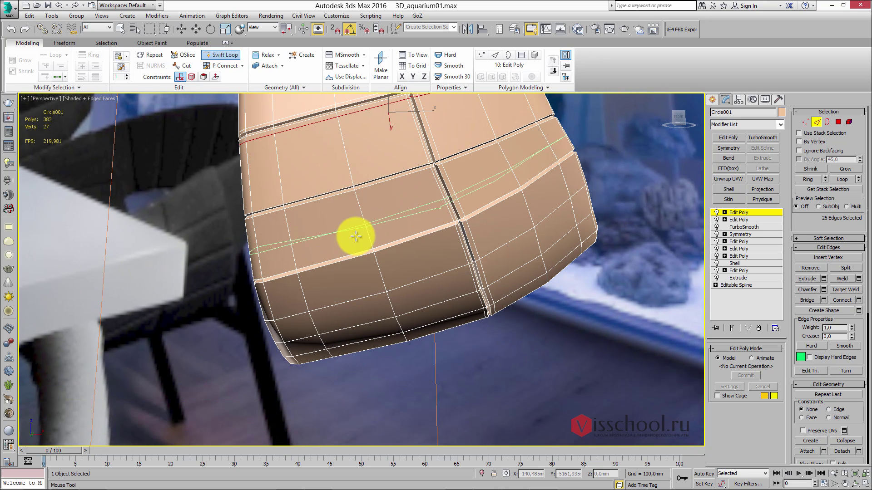
click(353, 183)
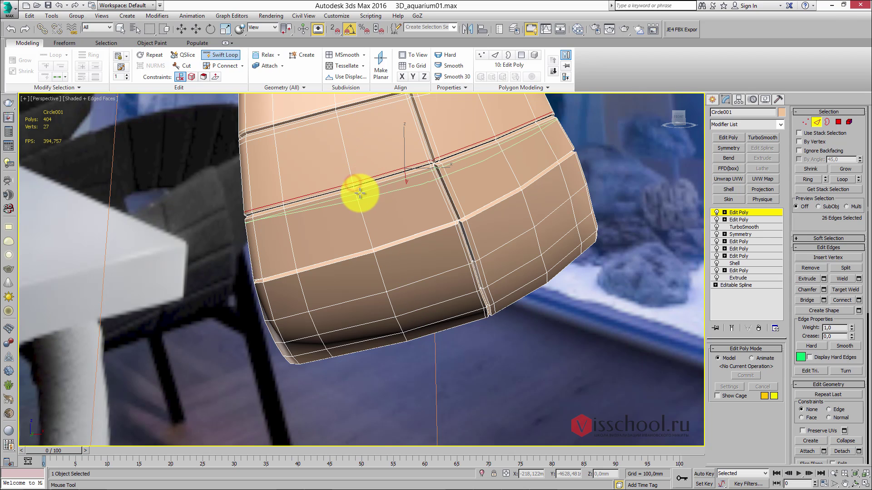
click(358, 193)
alt+middle_drag(356, 193, 407, 217)
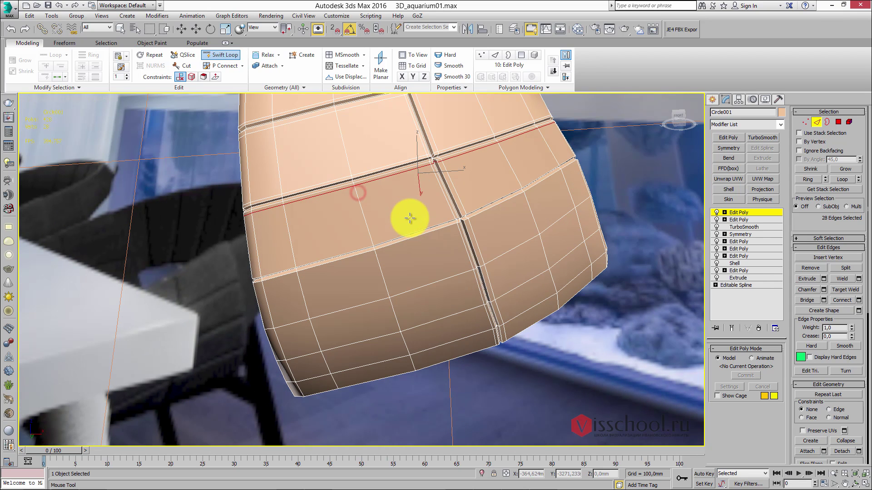
click(372, 242)
alt+middle_drag(373, 242, 395, 229)
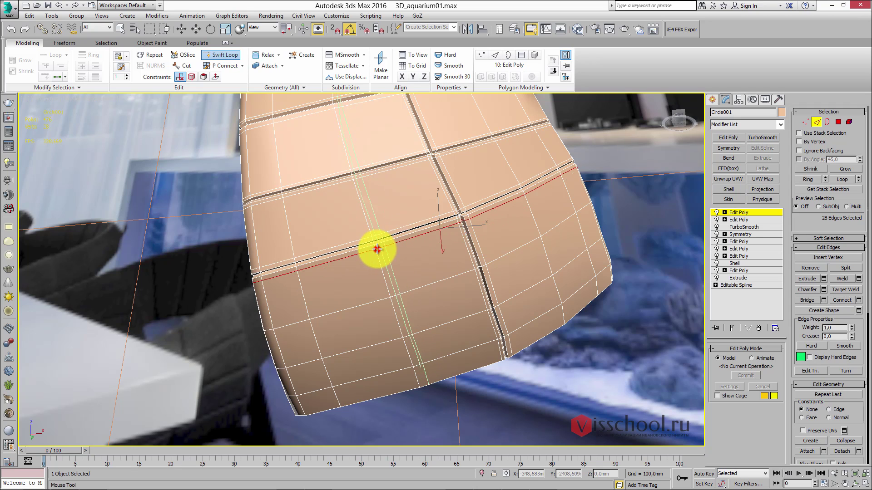
scroll(377, 249, down, 6)
- Check the support loops with another trial TurboSmooth, then remove it
click(748, 211)
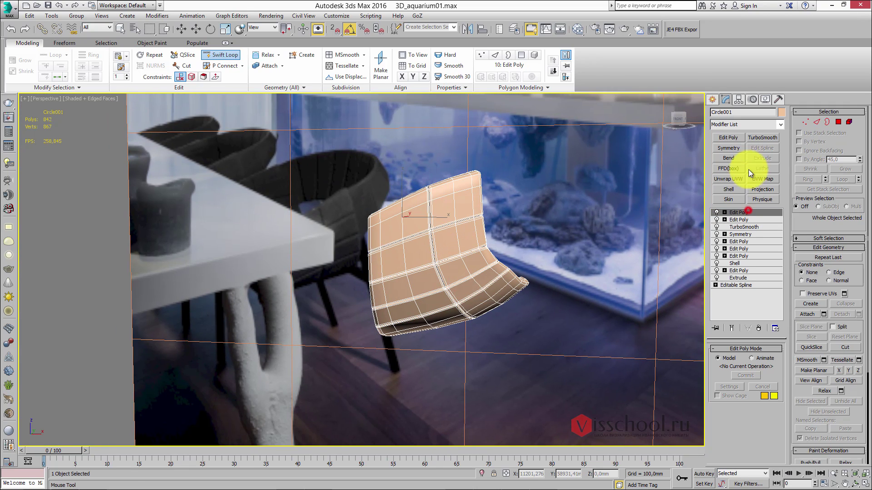
click(762, 137)
alt+middle_drag(619, 179, 453, 207)
scroll(454, 191, up, 3)
scroll(439, 191, up, 3)
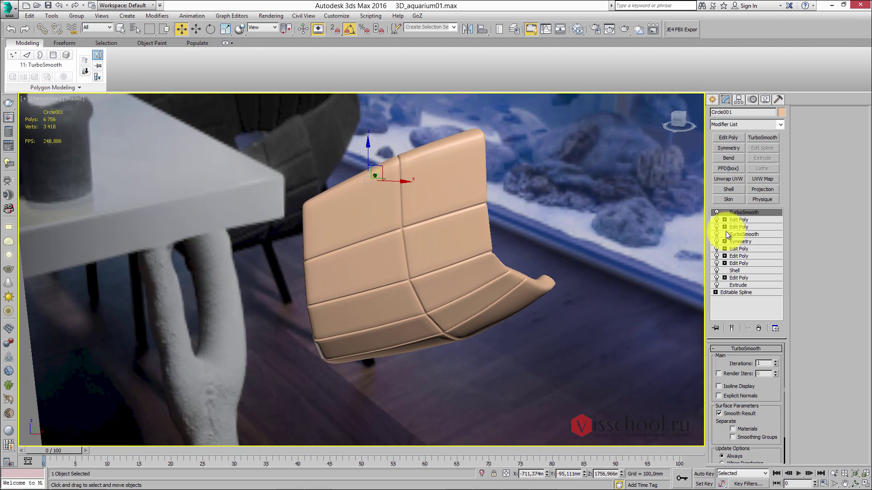
right_click(747, 211)
click(765, 226)
- Unhide All to restore the curved side strip, showing Shaded + Edged Faces
key(4)
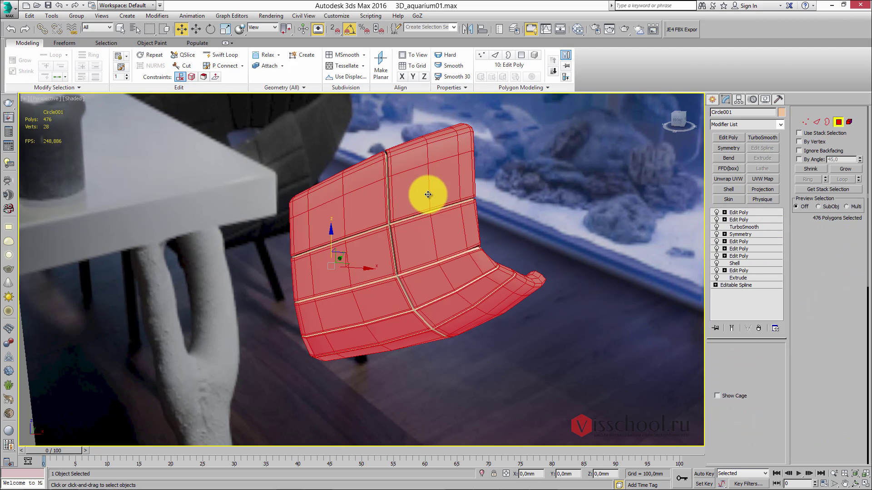
middle_drag(478, 187, 448, 182)
scroll(838, 163, down, 5)
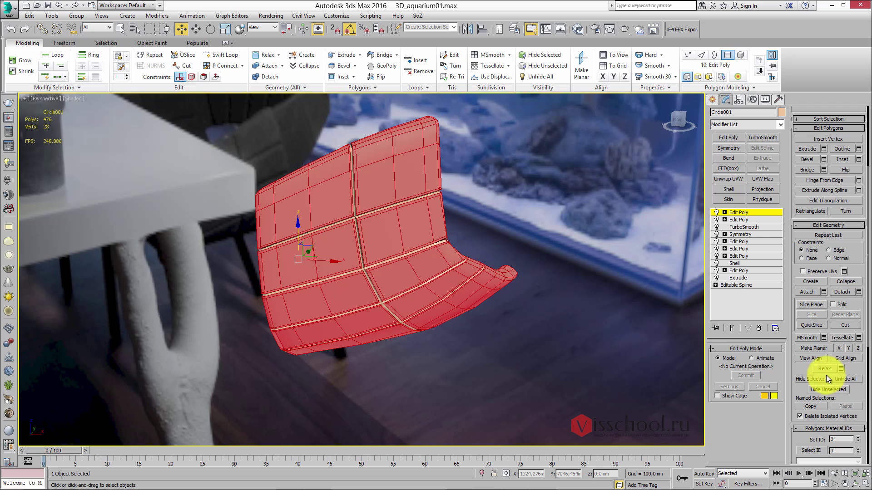
click(842, 378)
mouse_move(437, 240)
alt+middle_down()
mouse_move(445, 233)
mouse_move(415, 262)
mouse_move(440, 215)
mouse_move(404, 247)
mouse_move(409, 239)
mouse_move(421, 247)
mouse_move(403, 229)
mouse_move(402, 245)
mouse_move(343, 258)
mouse_move(356, 232)
alt+middle_up()
key(F4)
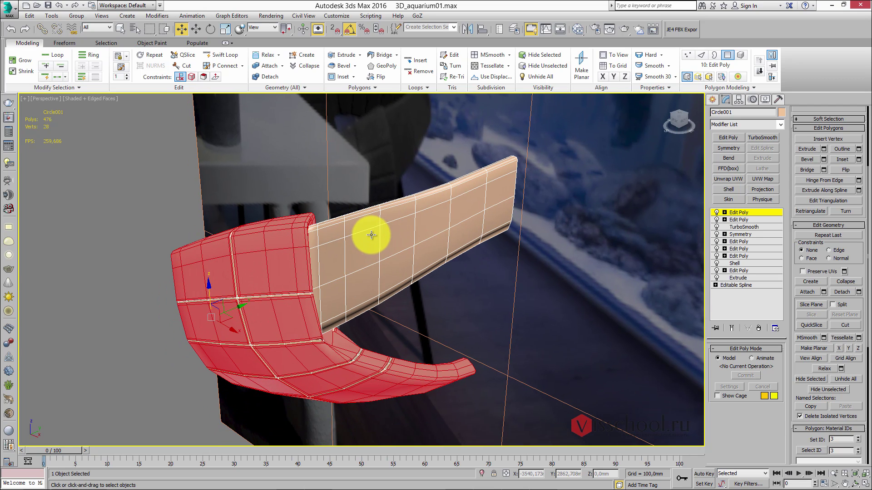
- Select three vertical seam edges on the back panel and extrude them into grooves
key(2)
click(344, 227)
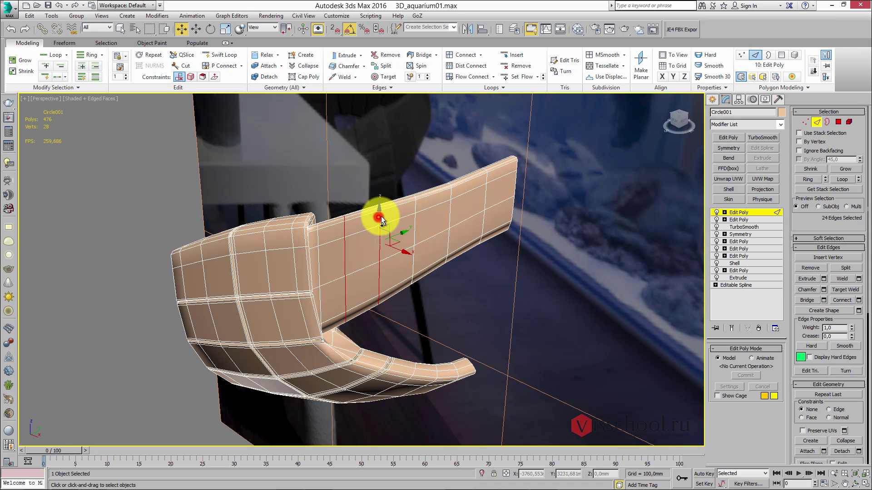
click(417, 206)
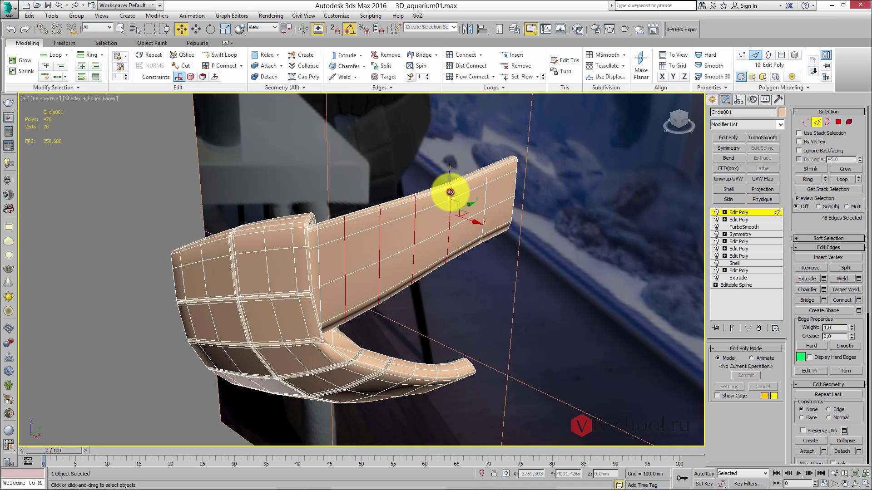
click(450, 192)
scroll(414, 197, up, 6)
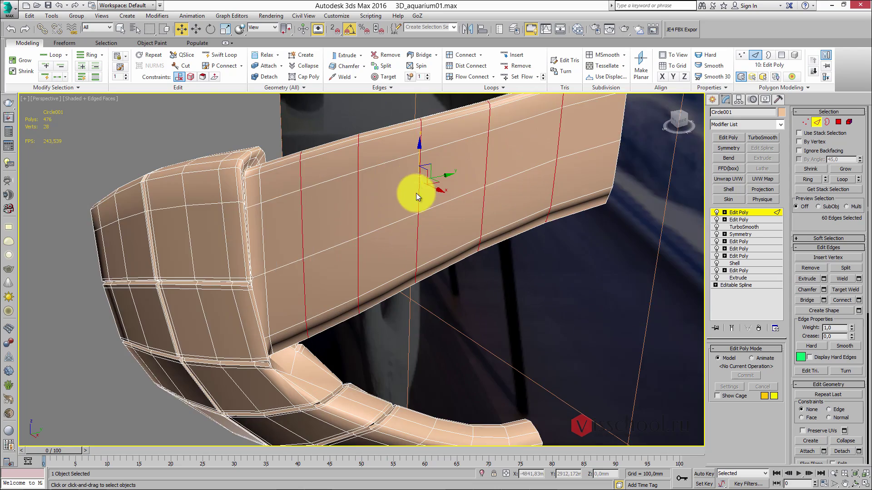
alt+middle_drag(401, 198, 410, 190)
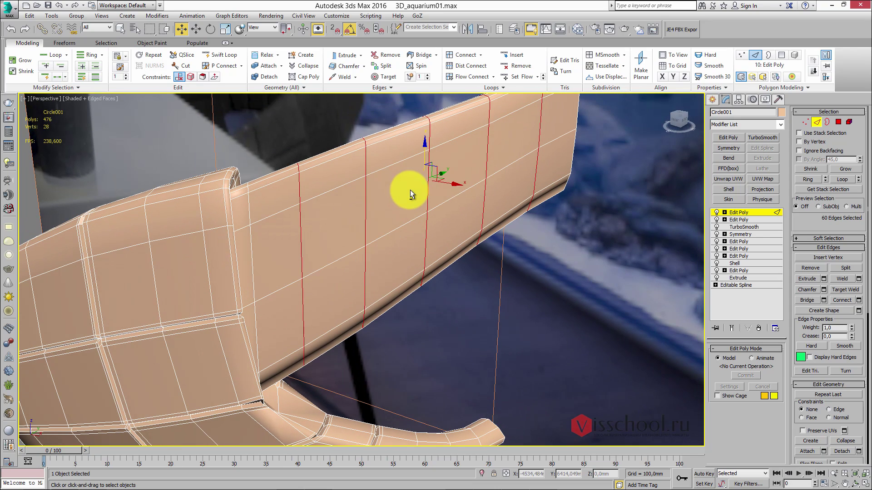
click(822, 279)
click(376, 271)
scroll(379, 234, down, 4)
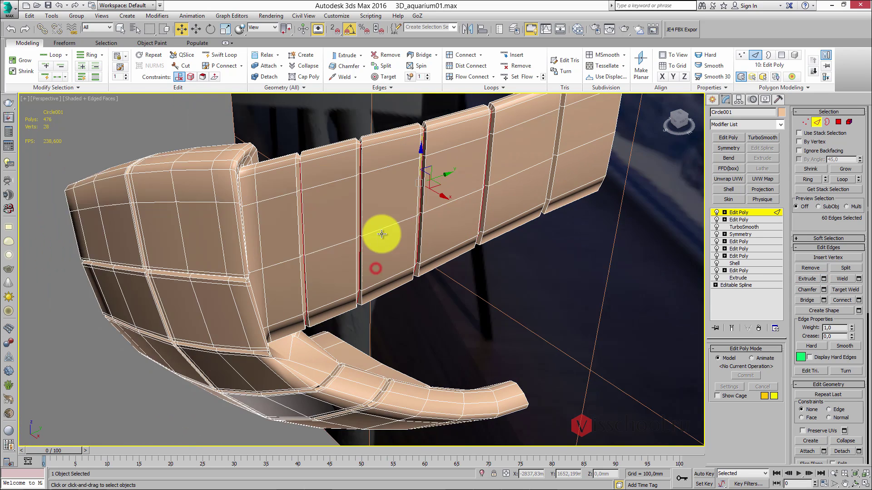
alt+middle_drag(379, 234, 383, 227)
- Insert Swift Loop support edges beside the first grooves, undoing one misplaced loop
key(alt+shift+w)
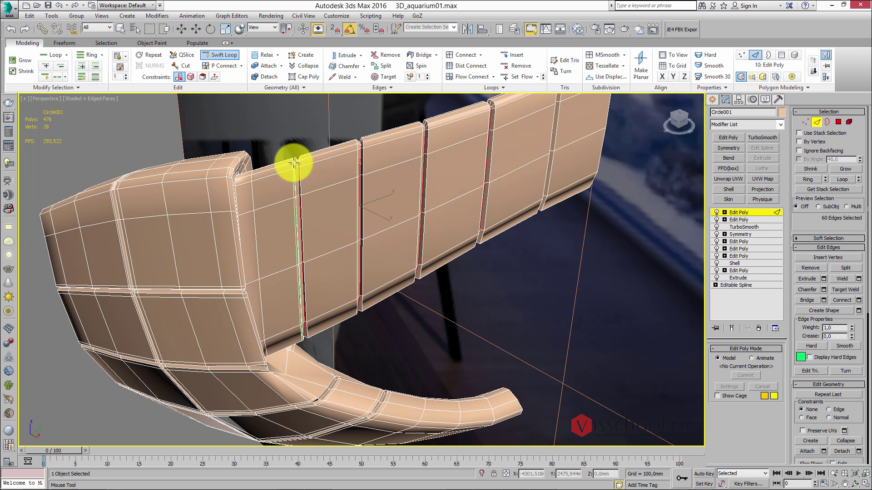
click(292, 159)
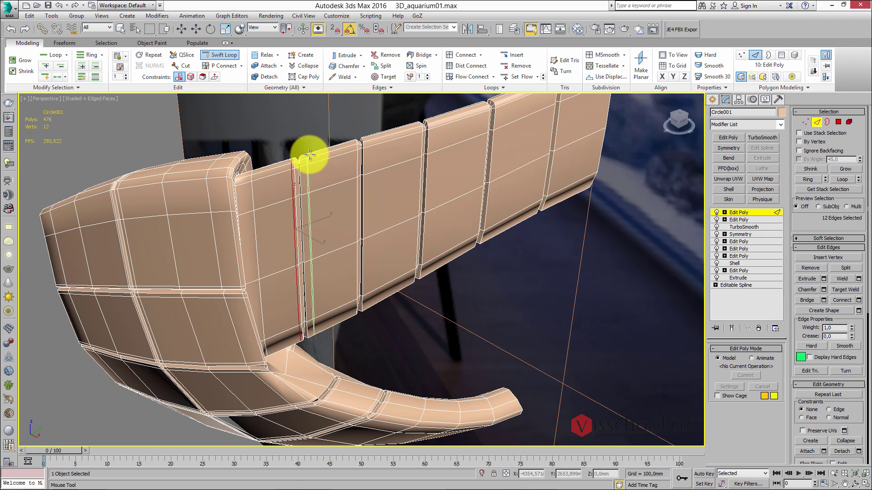
ctrl+click(290, 161)
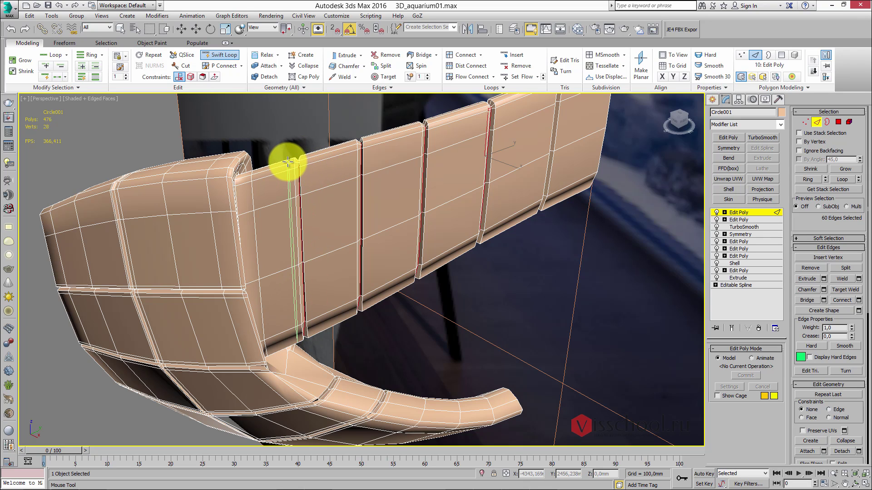
click(288, 161)
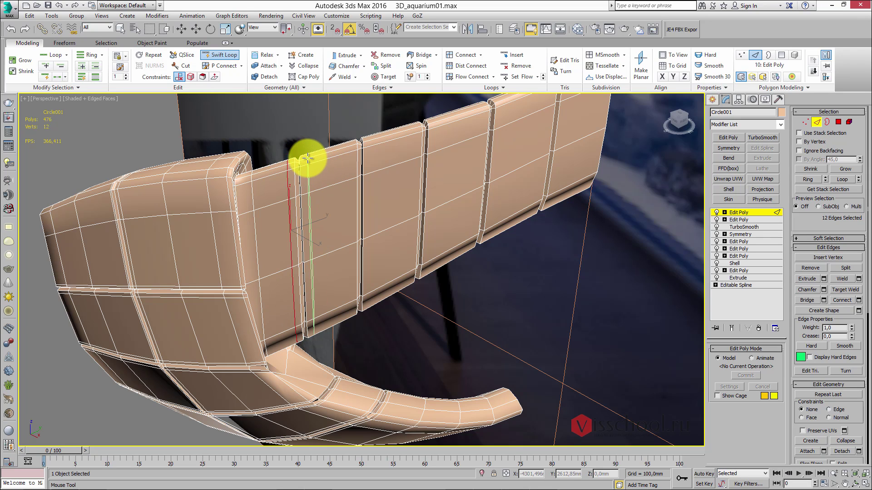
key(ctrl+z)
click(308, 157)
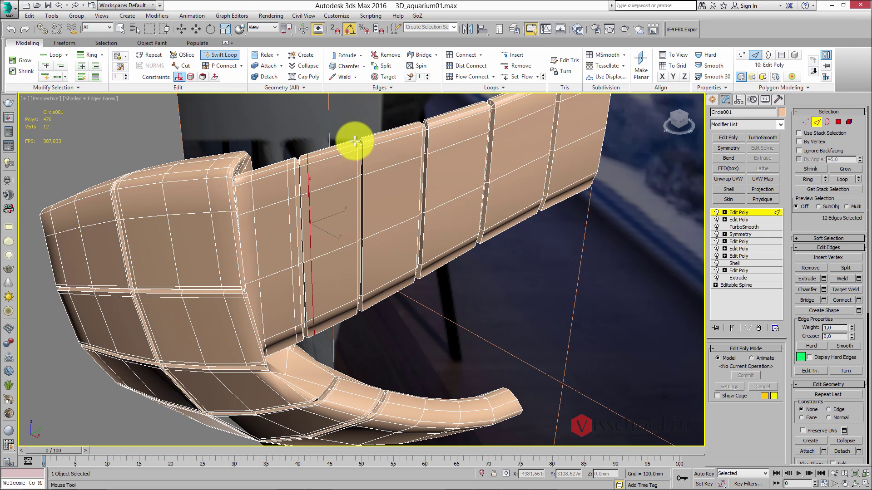
click(351, 142)
click(371, 142)
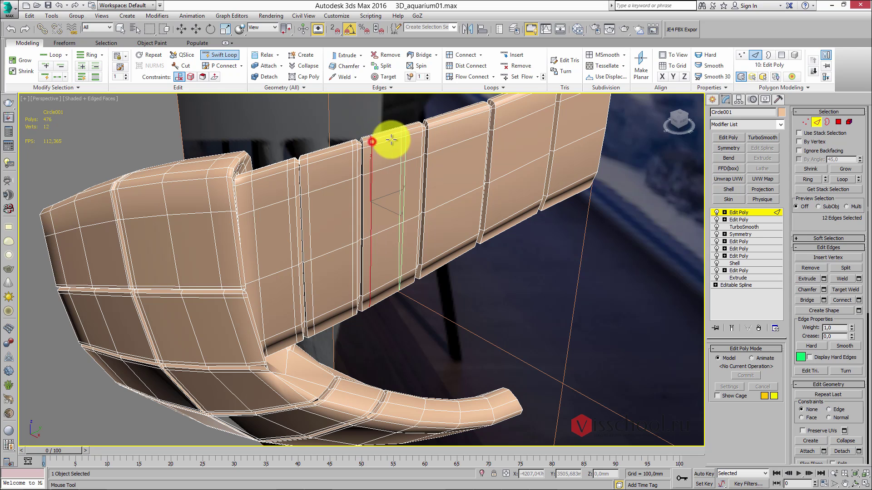
- Add support loops on both sides of the remaining grooves along the curved back
alt+middle_drag(415, 127, 370, 156)
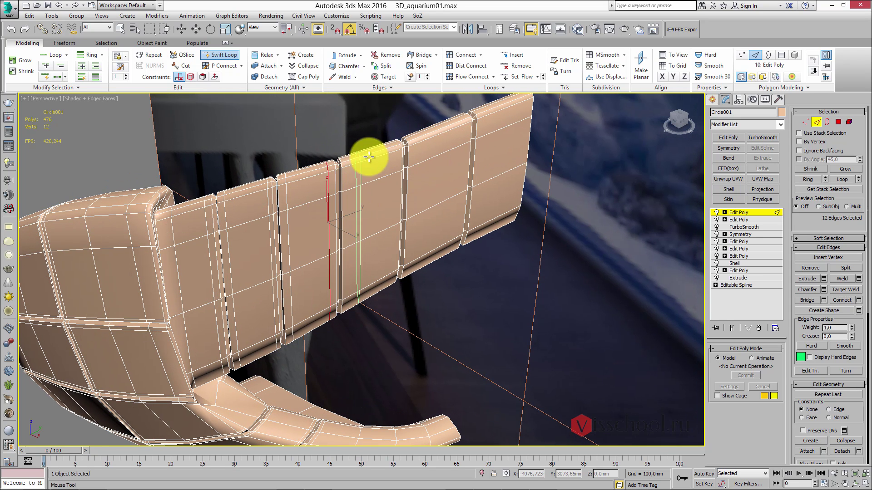
click(349, 159)
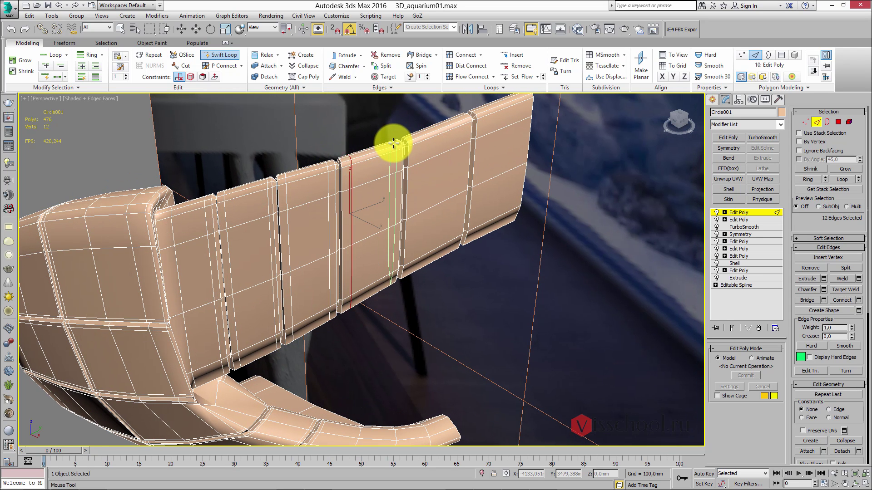
click(393, 144)
click(417, 139)
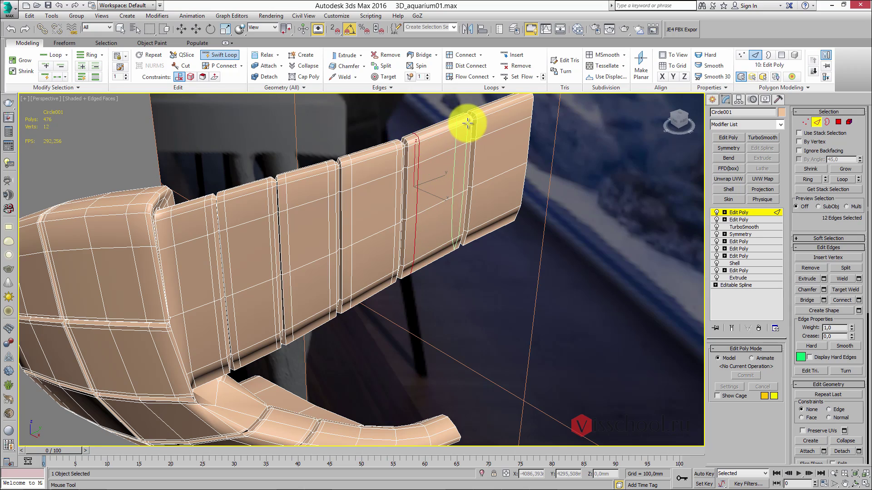
click(466, 123)
middle_drag(489, 175, 476, 183)
scroll(476, 183, down, 5)
alt+middle_drag(436, 204, 473, 185)
scroll(473, 184, up, 8)
scroll(636, 221, down, 6)
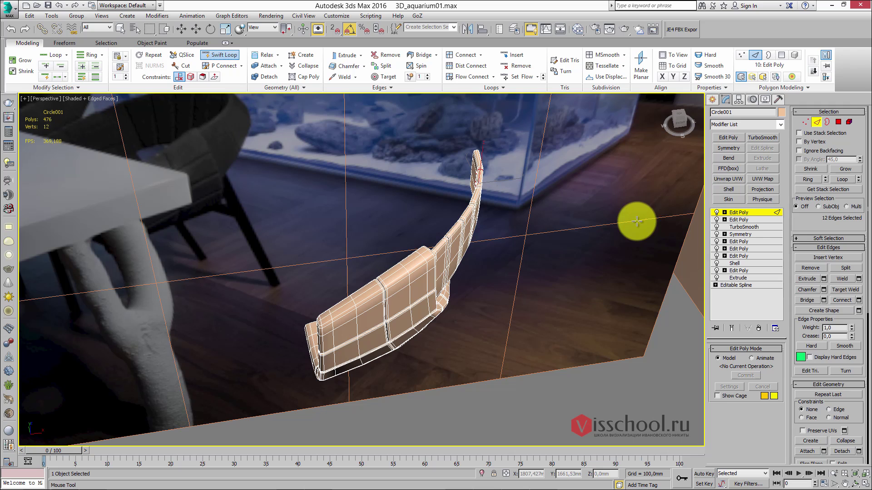
- Return to object level and add a Symmetry modifier mirrored on Y with Flip on
click(736, 212)
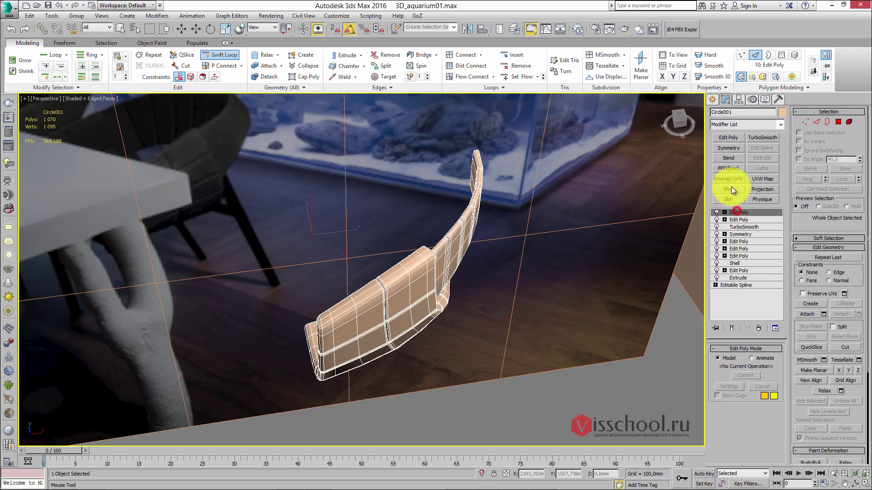
click(729, 150)
scroll(483, 216, up, 2)
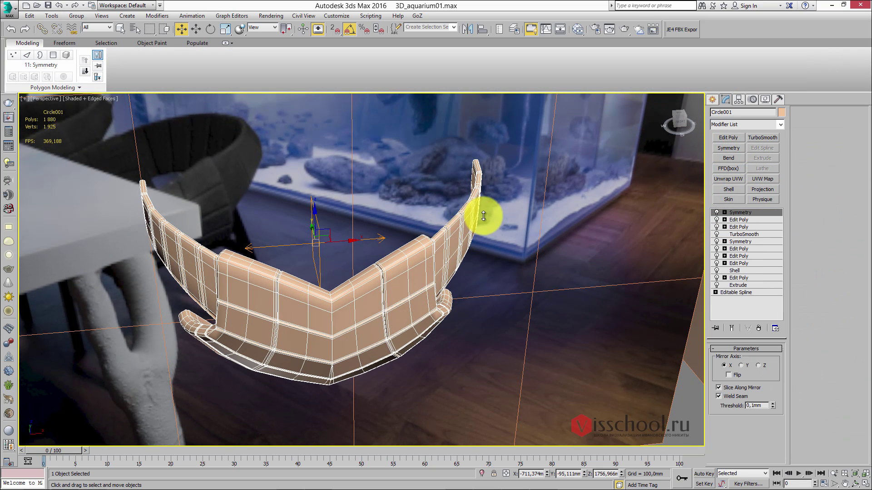
click(741, 366)
click(728, 375)
alt+middle_drag(488, 298, 451, 220)
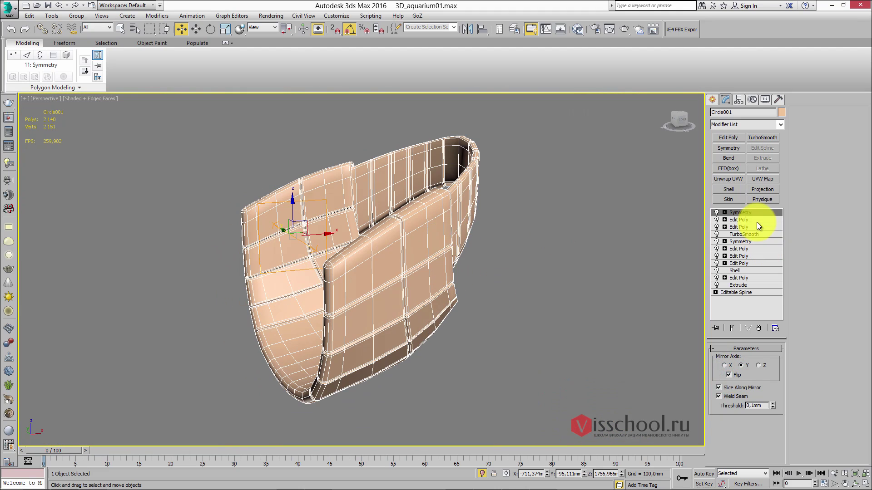
- Add TurboSmooth and hide edges with F4 to inspect the smoothed chair
click(756, 139)
key(F4)
mouse_move(502, 185)
alt+middle_down()
mouse_move(424, 201)
mouse_move(444, 196)
mouse_move(448, 218)
alt+middle_up()
alt+middle_drag(463, 249, 413, 257)
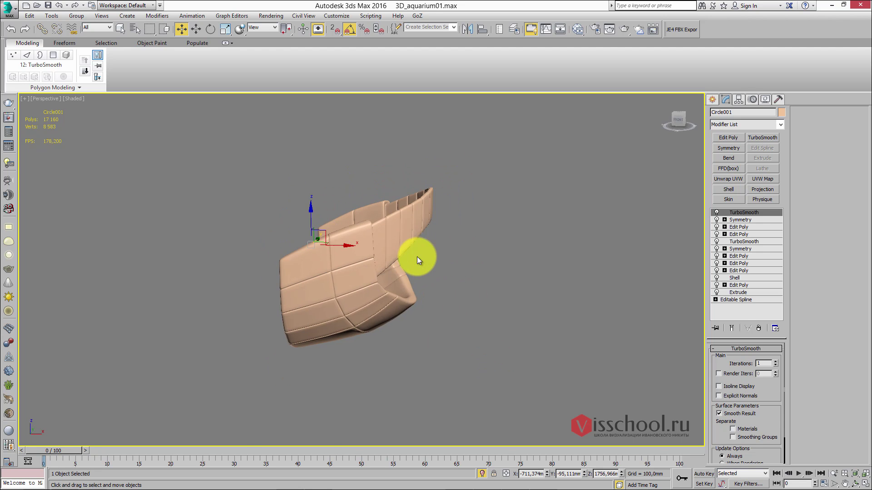
scroll(408, 245, up, 5)
alt+middle_drag(361, 233, 386, 248)
scroll(418, 247, down, 5)
scroll(432, 249, up, 3)
scroll(448, 246, down, 3)
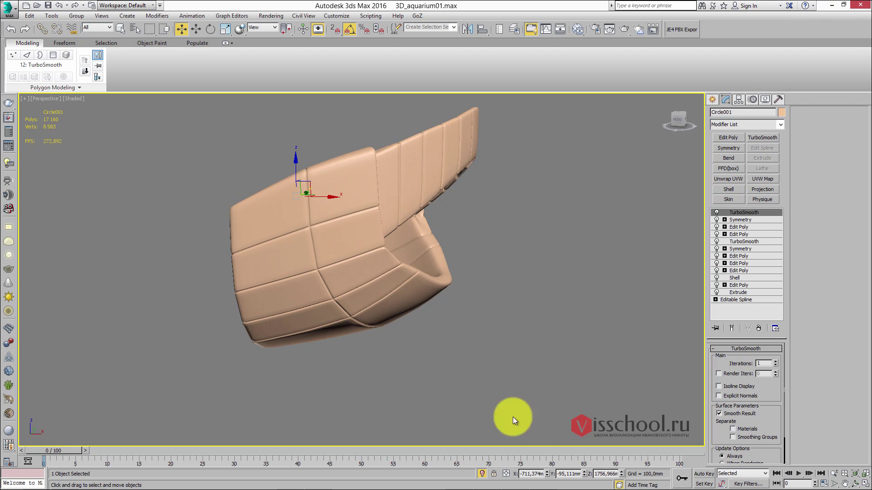
- Unhide the aquarium room, frame the chair in Front view, then switch to the Photoshop references
click(482, 474)
alt+middle_drag(411, 296, 420, 267)
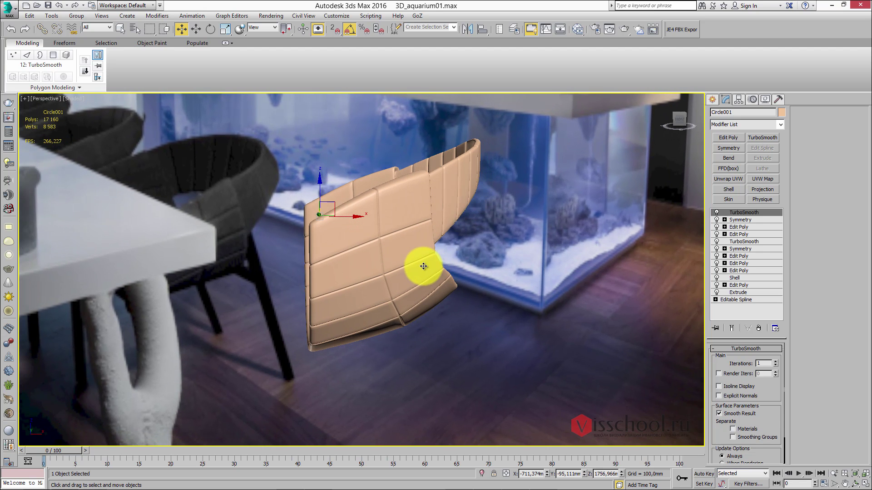
key(f)
scroll(432, 239, down, 2)
scroll(430, 239, down, 3)
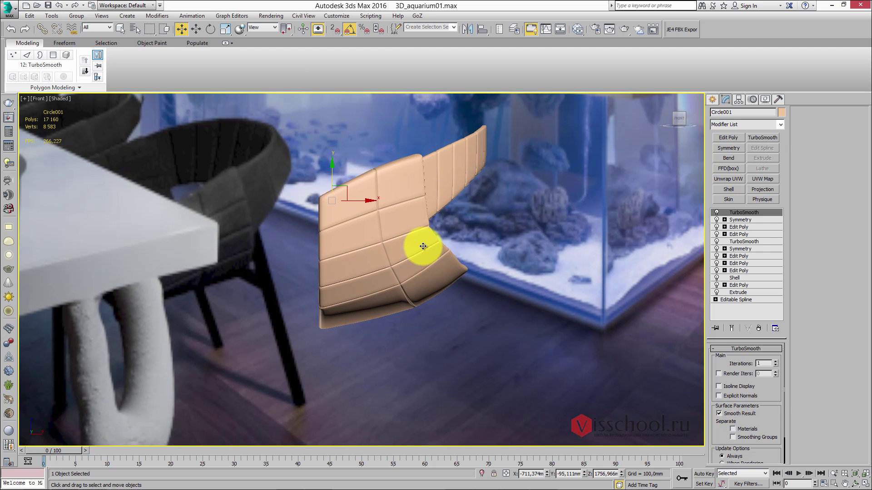
middle_drag(423, 252, 398, 263)
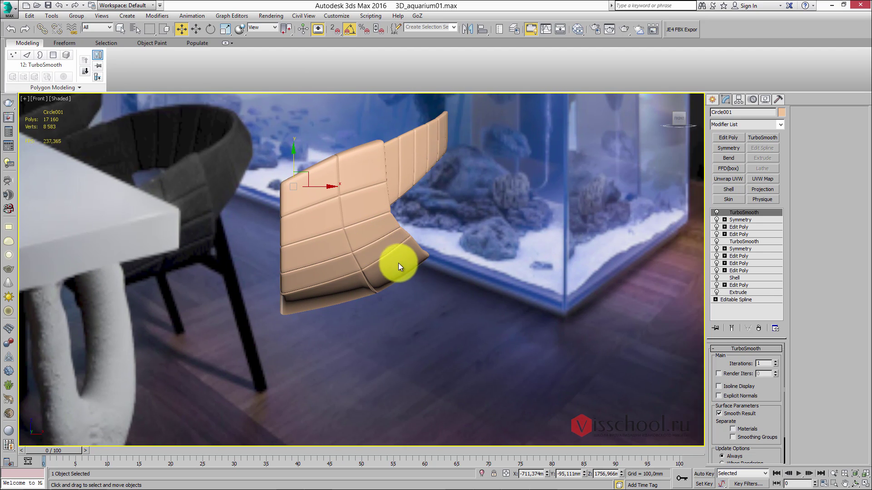
scroll(434, 256, down, 5)
key(alt+Tab)
drag(434, 257, 467, 259)
- Zoom the reference sheet out to the wooden chair photo, then compare it with the 3ds Max scene
alt+click(454, 247)
alt+click(454, 247)
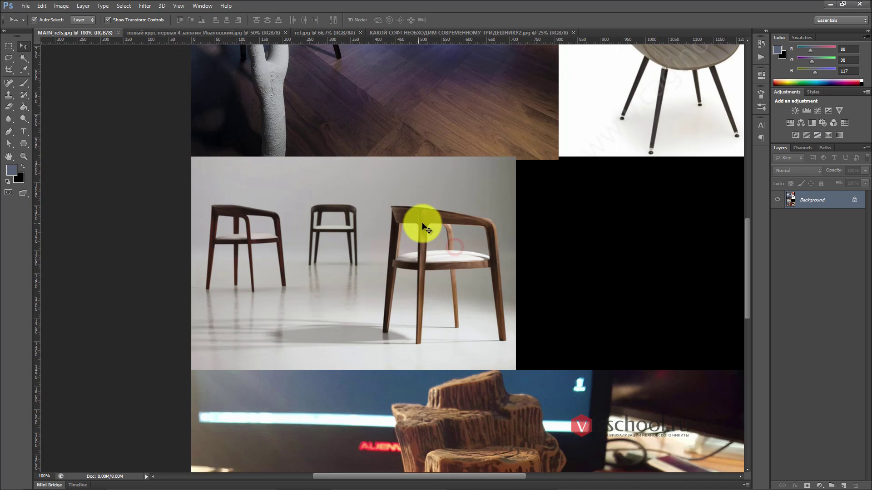
key(alt+Tab)
key(alt+Tab)
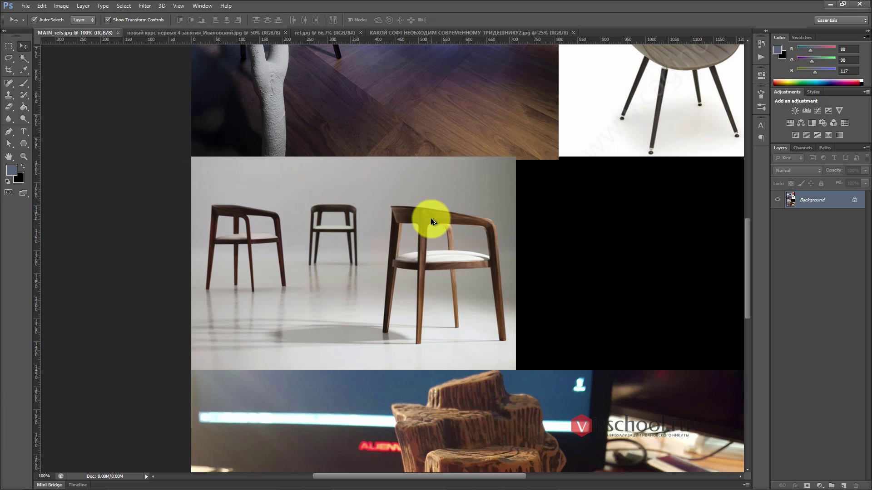
key(alt+Tab)
key(alt+Tab)
key(alt+Tab)
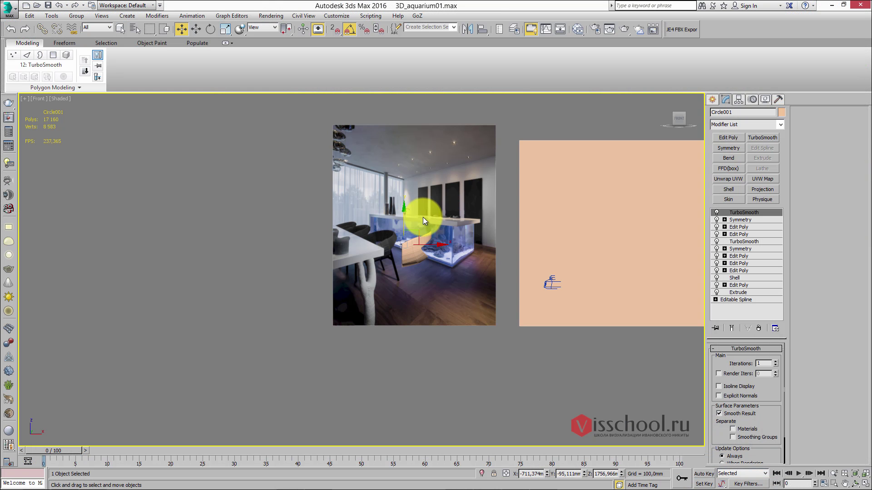
key(alt+Tab)
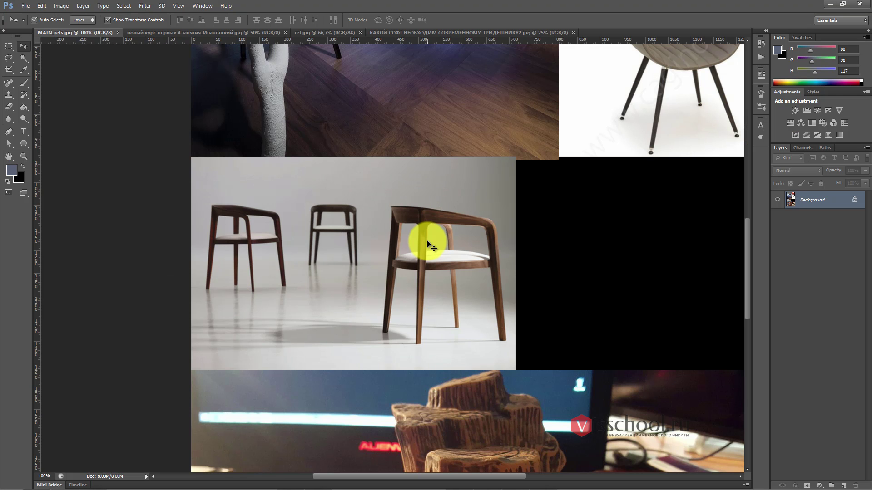
key(alt+Tab)
click(427, 241)
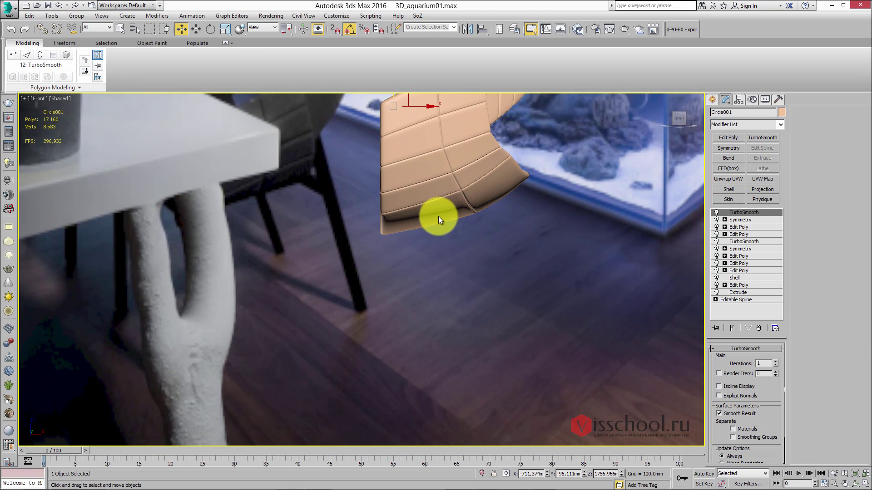
- Draw a four-point Line spline from the left foot, up under the seat, down to the right foot
click(710, 101)
click(726, 165)
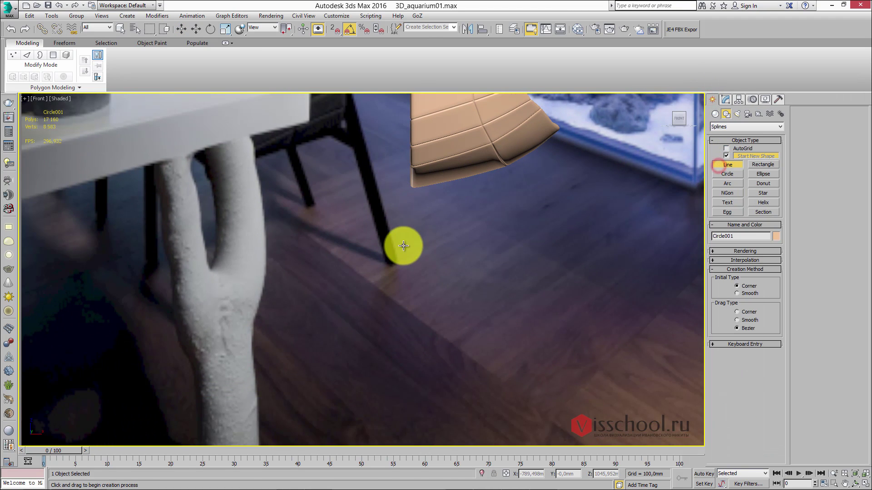
click(382, 303)
click(409, 189)
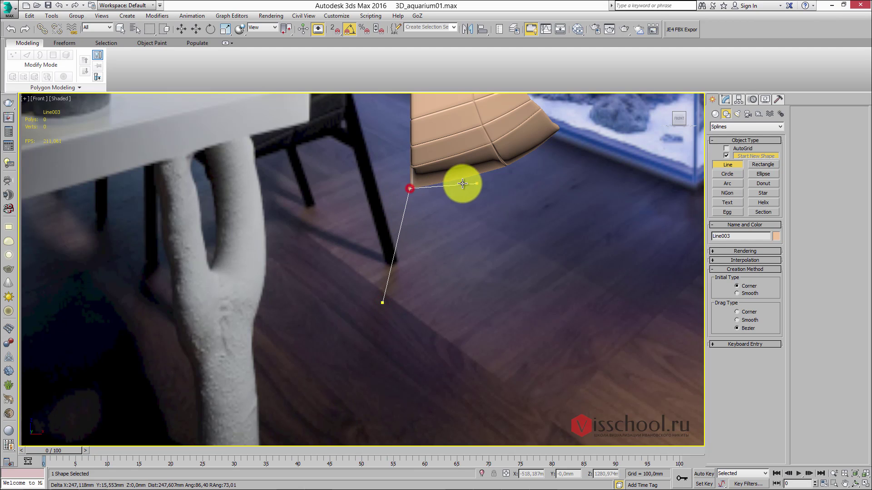
click(521, 162)
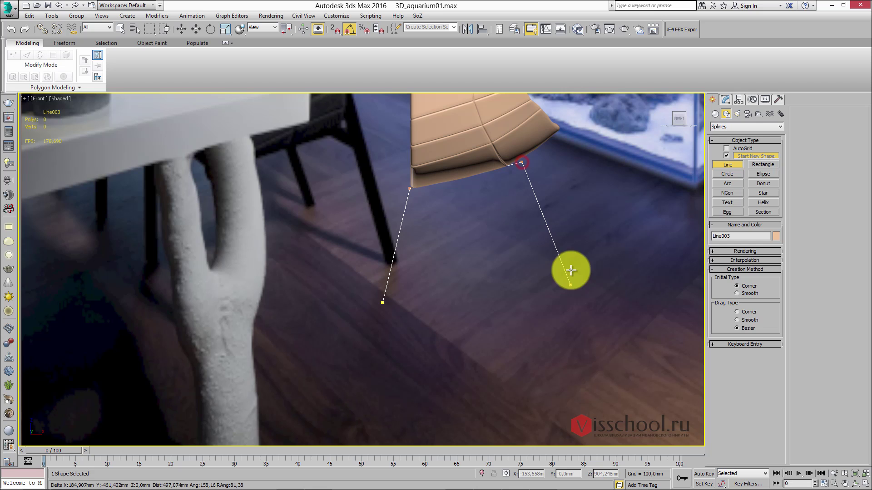
click(591, 295)
right_click(591, 296)
alt+middle_drag(512, 232, 475, 224)
right_click(453, 266)
- In Front view, select the line's two top vertices and lower them slightly
key(f)
key(1)
drag(254, 220, 517, 268)
drag(314, 233, 337, 284)
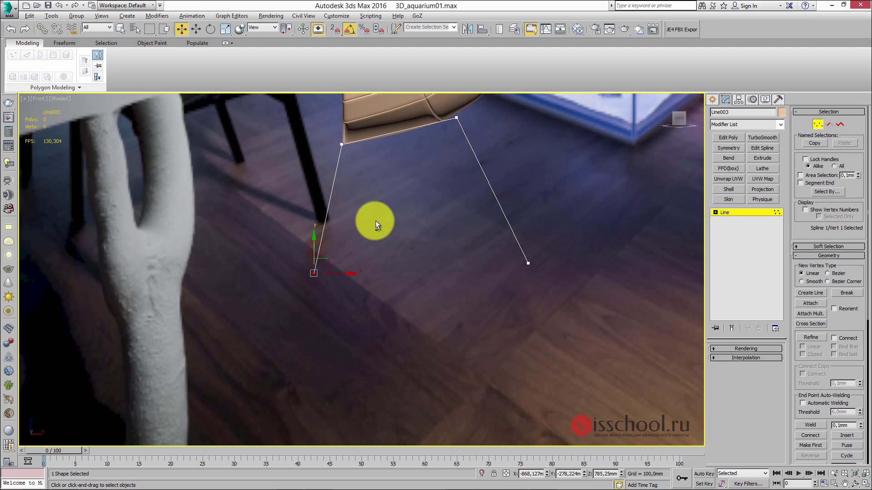
alt+middle_drag(370, 224, 265, 209)
alt+middle_drag(470, 279, 384, 258)
alt+middle_drag(444, 248, 396, 193)
alt+middle_drag(312, 120, 436, 147)
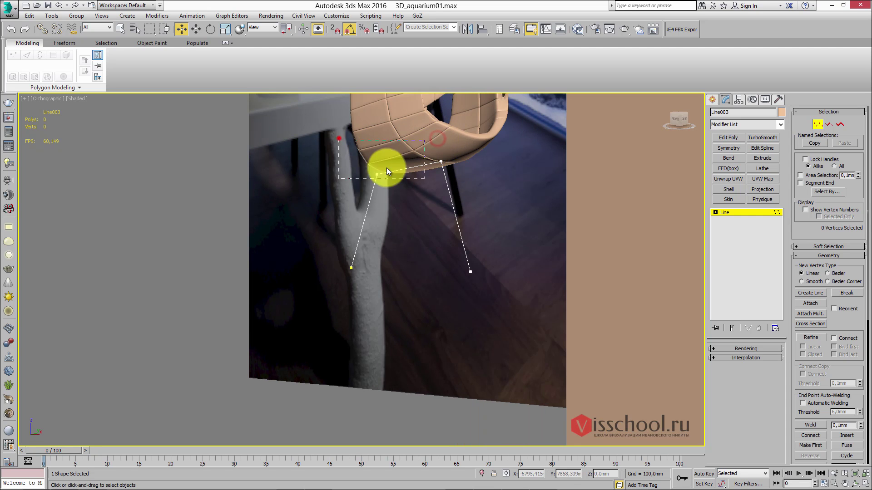
- Raise the line's two top vertices up to the shell's underside
drag(377, 149, 375, 144)
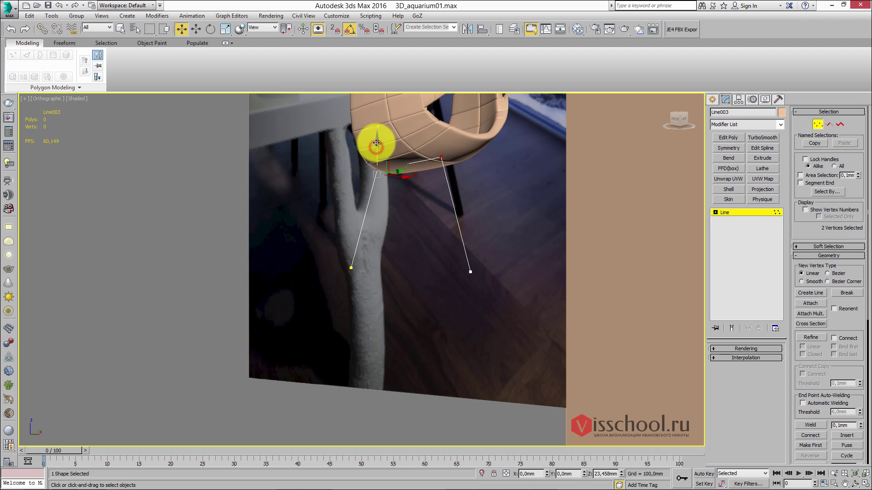
alt+middle_drag(387, 143, 454, 164)
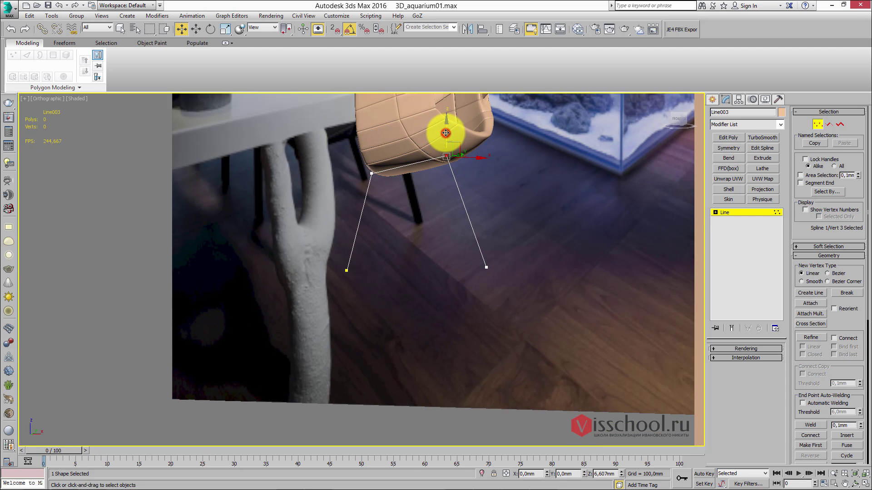
alt+middle_drag(447, 131, 480, 153)
- Isolate the chair shell together with Line003, then reselect the leg line
key(alt+q)
click(735, 213)
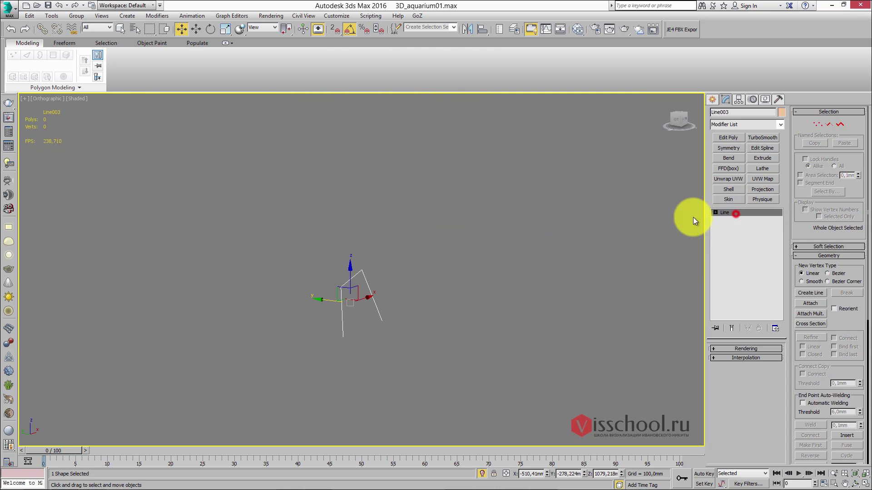
click(482, 473)
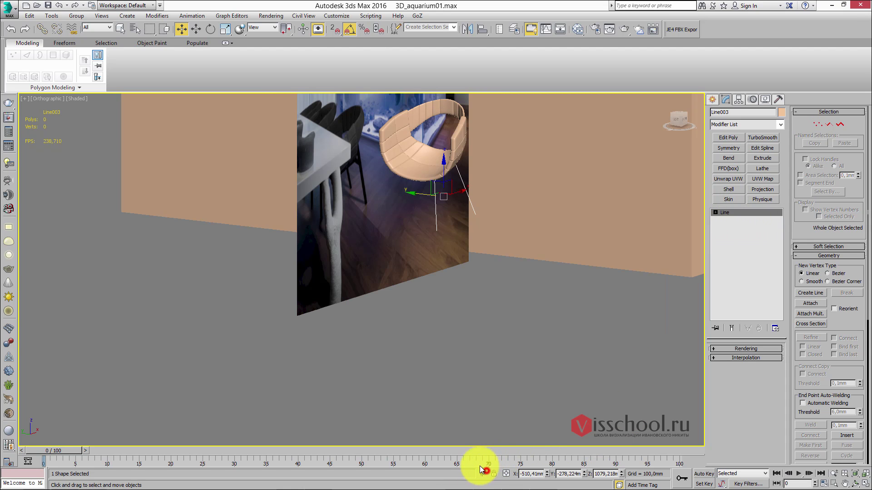
ctrl+click(431, 151)
key(alt+q)
alt+middle_drag(419, 168, 487, 210)
click(447, 228)
click(429, 237)
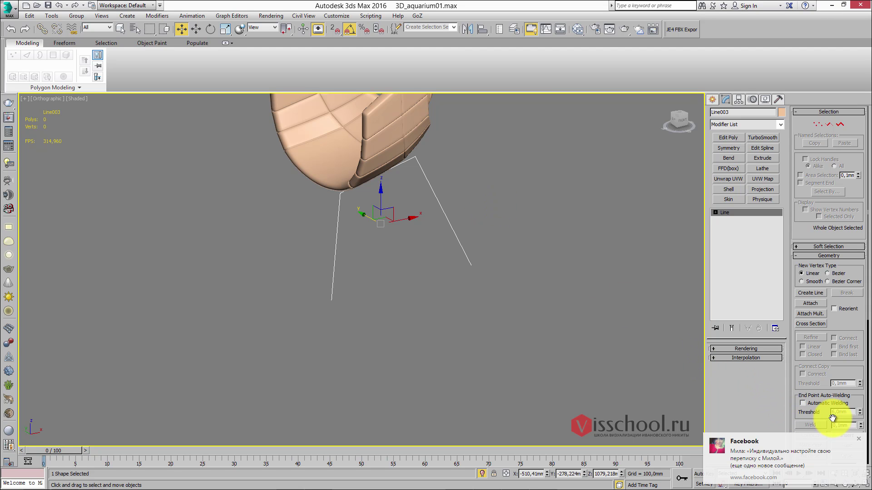
click(858, 439)
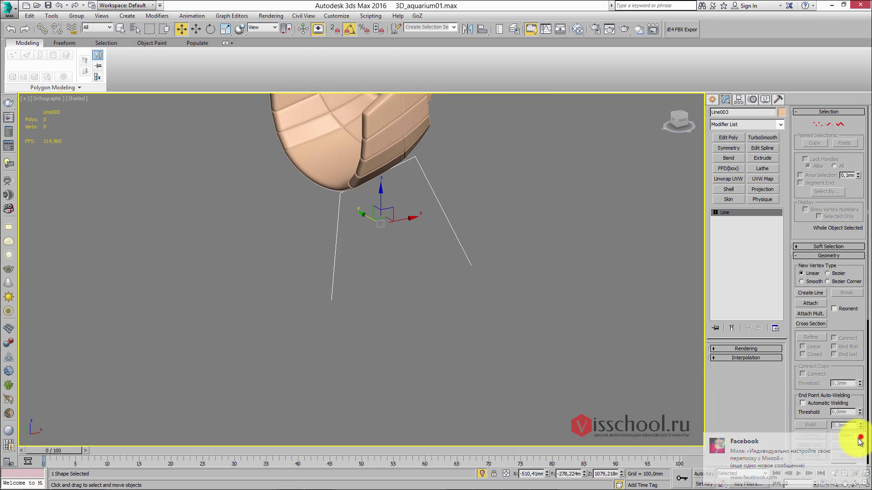
middle_drag(414, 267, 428, 253)
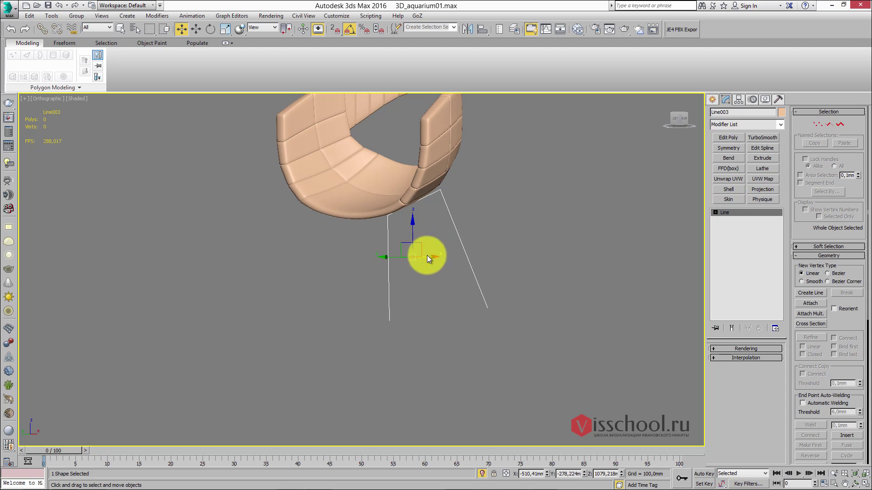
click(389, 254)
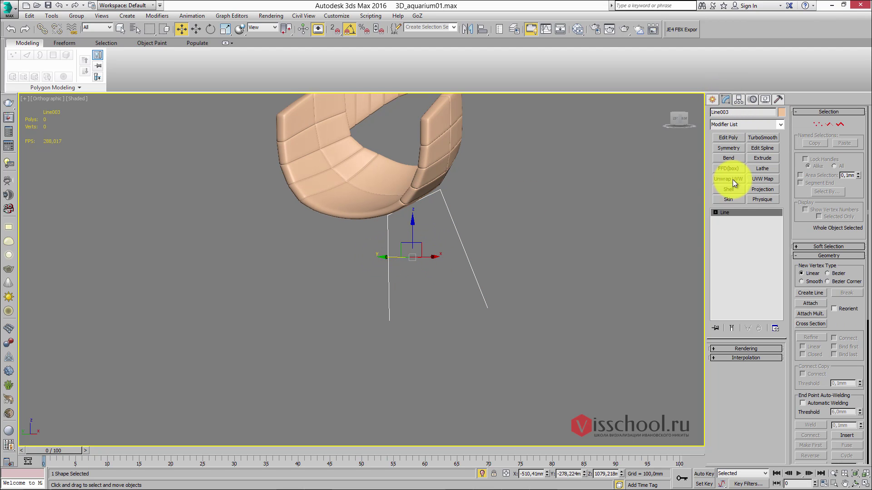
- Enable rectangular viewport rendering on Line003 with 50 mm Length and Width
click(739, 348)
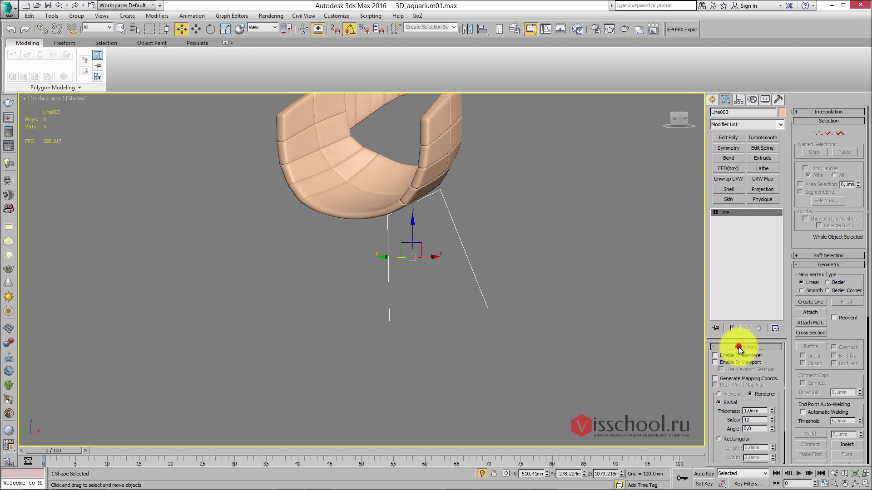
alt+middle_drag(536, 291, 521, 288)
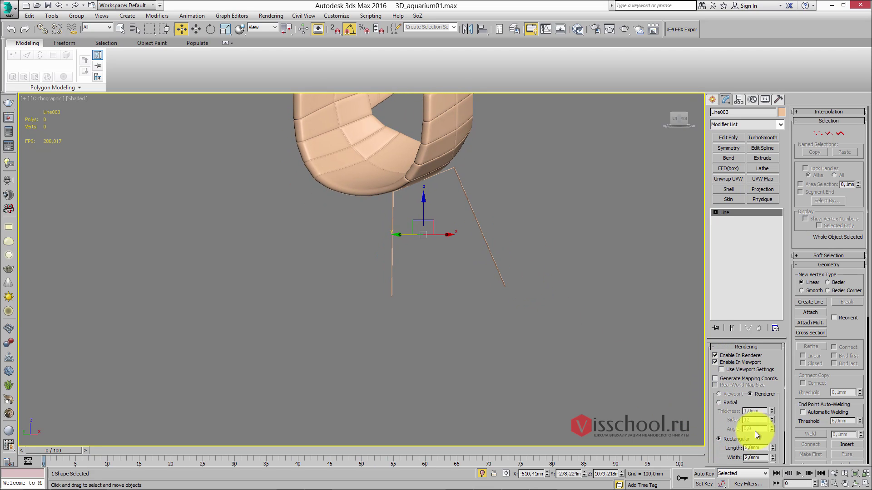
text(50)
key(Tab)
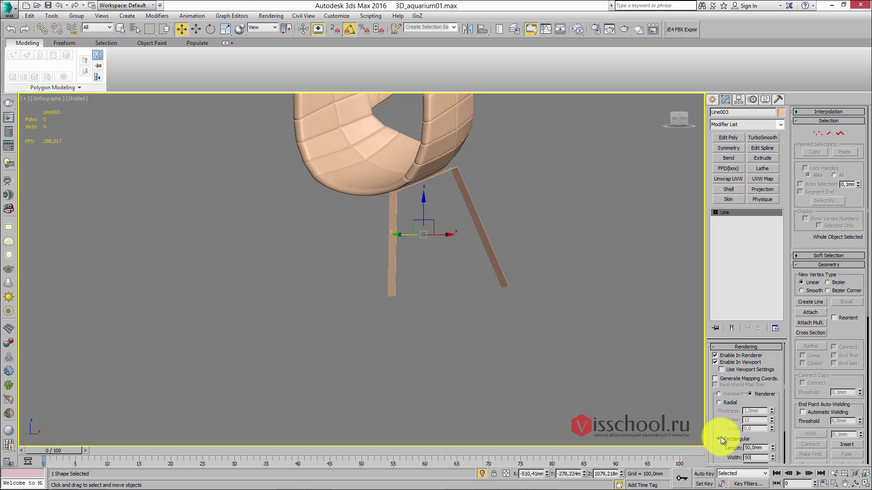
text(50)
key(Return)
alt+middle_drag(536, 273, 526, 244)
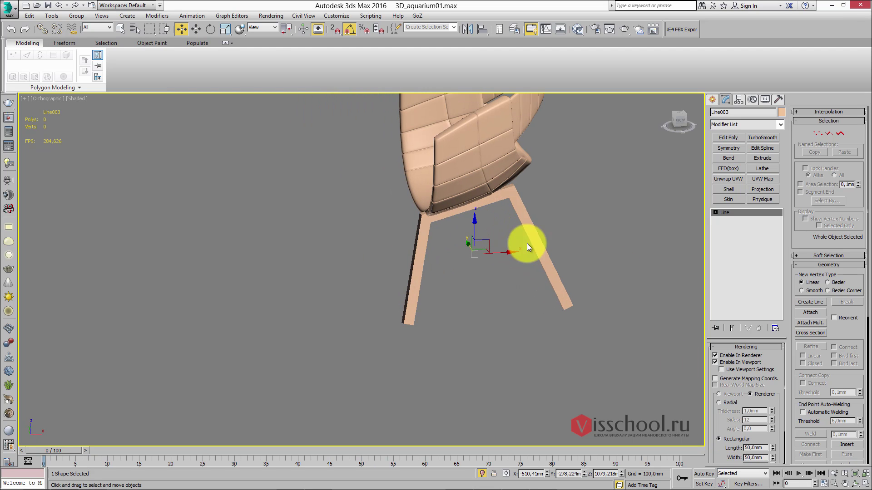
- Reduce the rectangular leg section to 40 mm by 40 mm and check it from the front
double_click(764, 448)
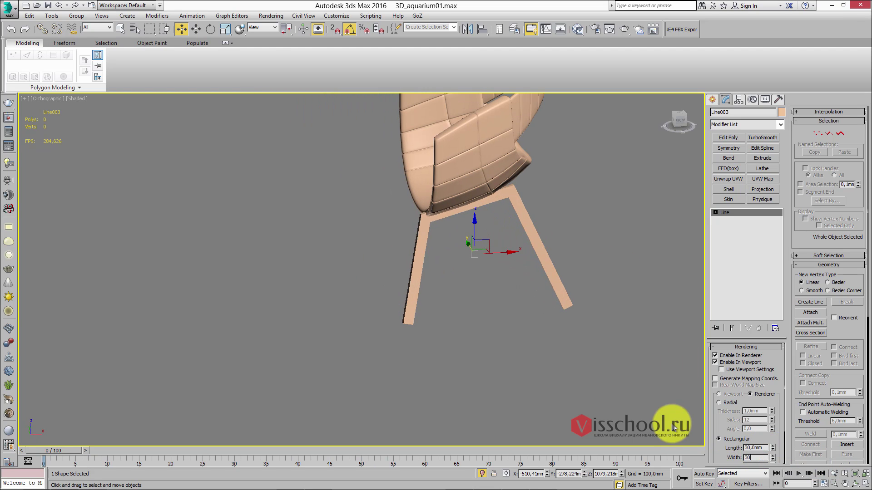
double_click(764, 448)
text(40)
key(Tab)
text(40)
mouse_move(476, 252)
alt+middle_down()
mouse_move(412, 214)
mouse_move(451, 224)
mouse_move(425, 205)
alt+middle_up()
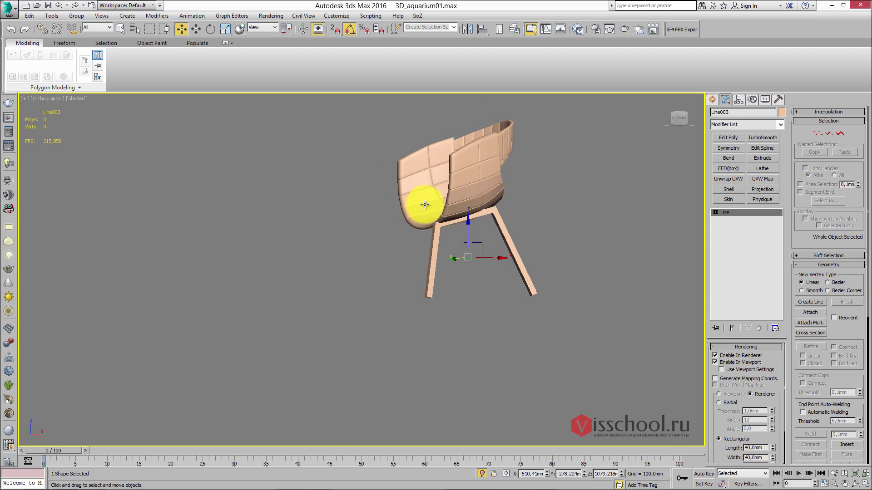
key(f)
scroll(436, 207, up, 5)
scroll(494, 202, down, 4)
scroll(461, 198, up, 2)
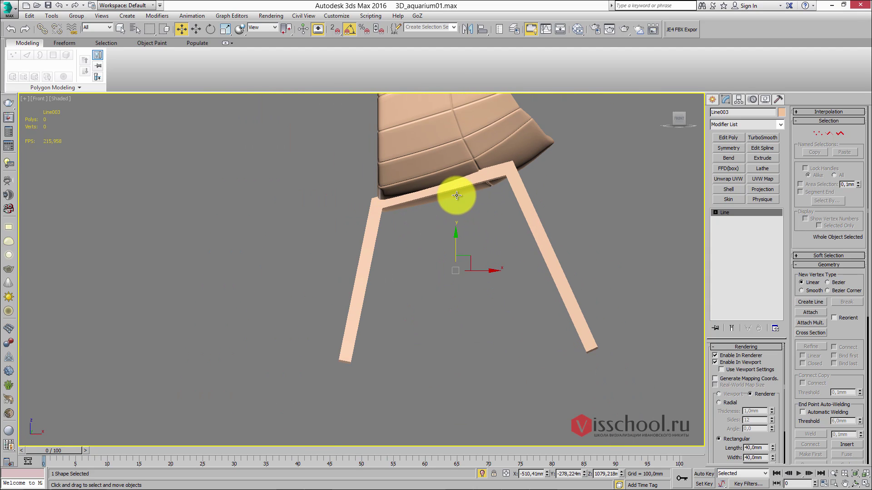
- Add an Edit Poly modifier to the legs and move the left leg-top vertices vertically
click(726, 138)
alt+middle_drag(495, 211, 395, 206)
key(F4)
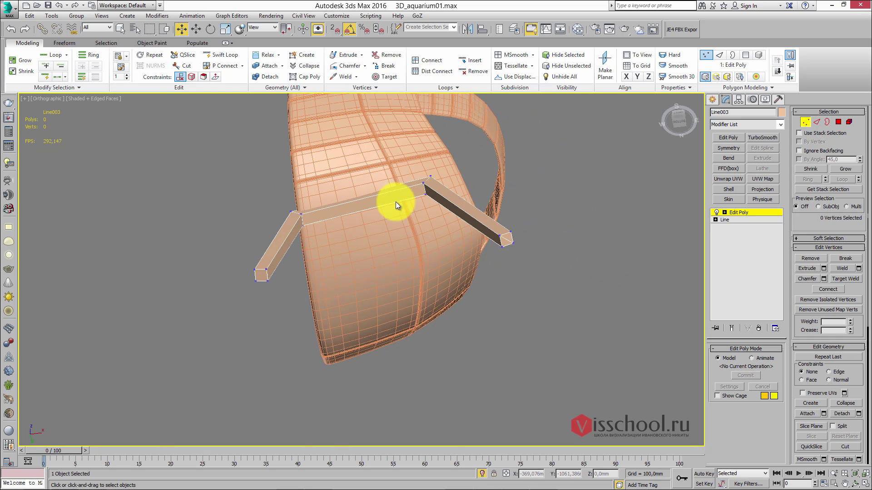
scroll(512, 245, up, 5)
key(2)
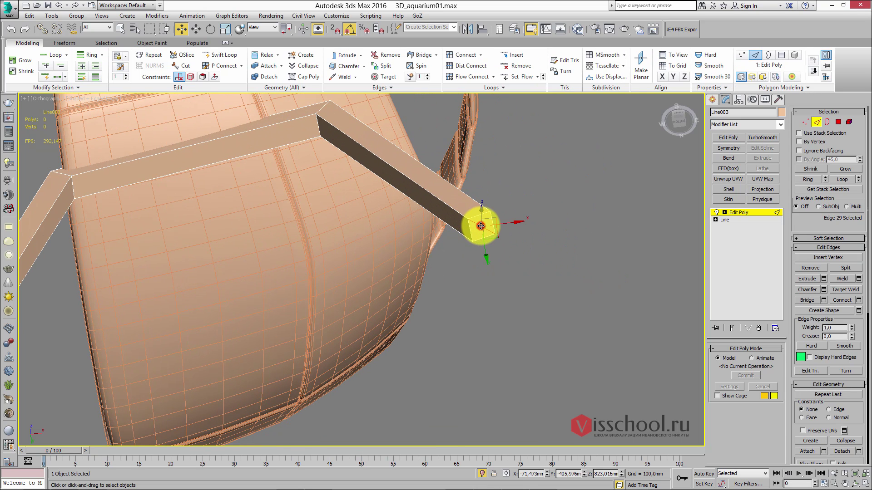
scroll(481, 225, down, 3)
alt+middle_drag(467, 201, 486, 214)
scroll(463, 205, down, 3)
alt+middle_drag(441, 195, 328, 140)
key(1)
drag(328, 141, 380, 204)
drag(346, 141, 347, 145)
alt+middle_drag(377, 162, 391, 227)
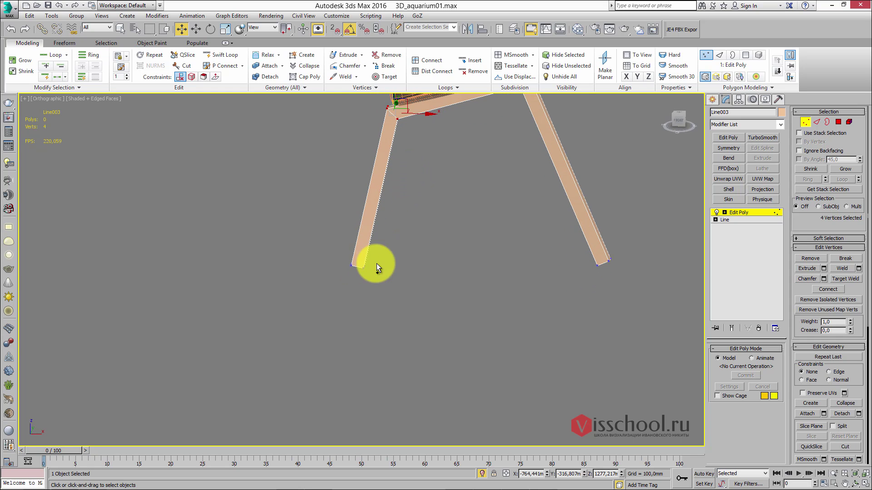
- Insert a Swift Loop support edge near the left foot
key(alt+shift+w)
click(357, 260)
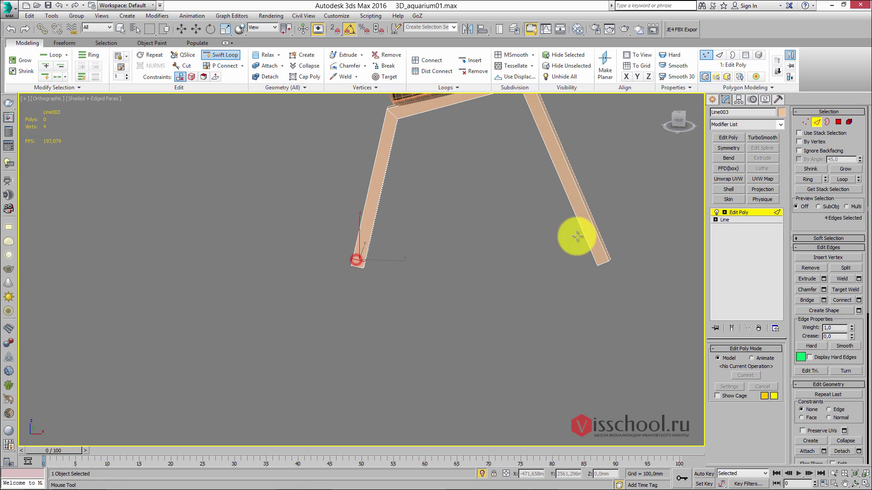
right_click(408, 255)
- Select the left leg joint vertices under the seat and shift them sideways
key(1)
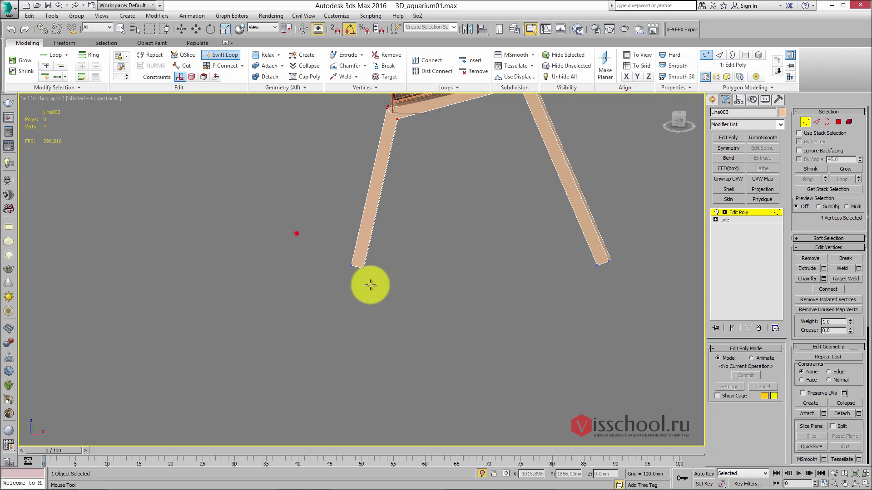
key(r)
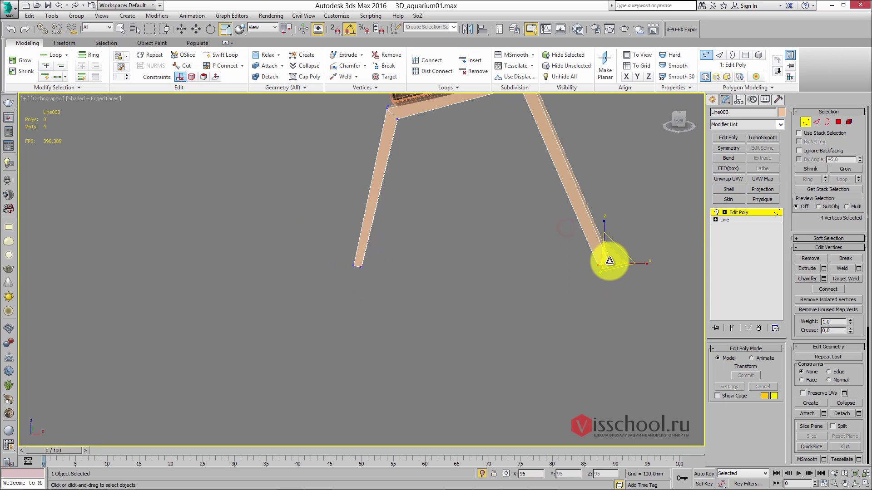
middle_drag(614, 298, 631, 385)
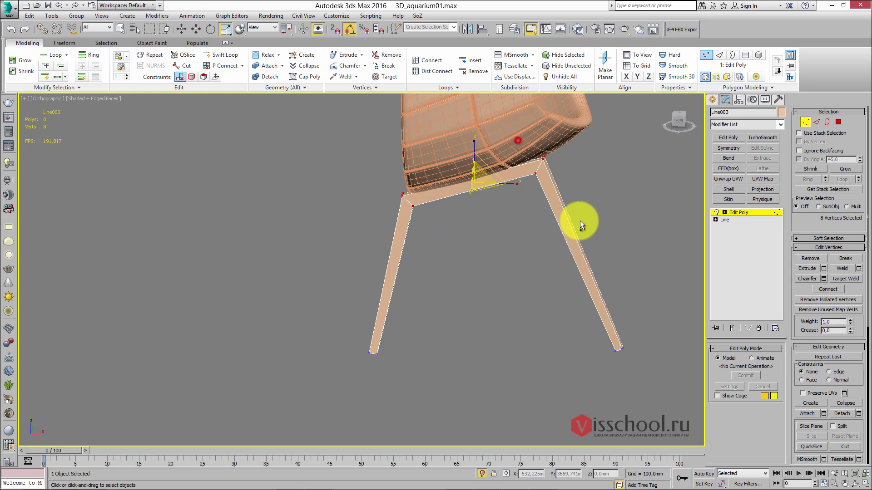
alt+middle_drag(477, 175, 502, 186)
drag(443, 233, 437, 205)
key(w)
alt+middle_drag(438, 204, 467, 210)
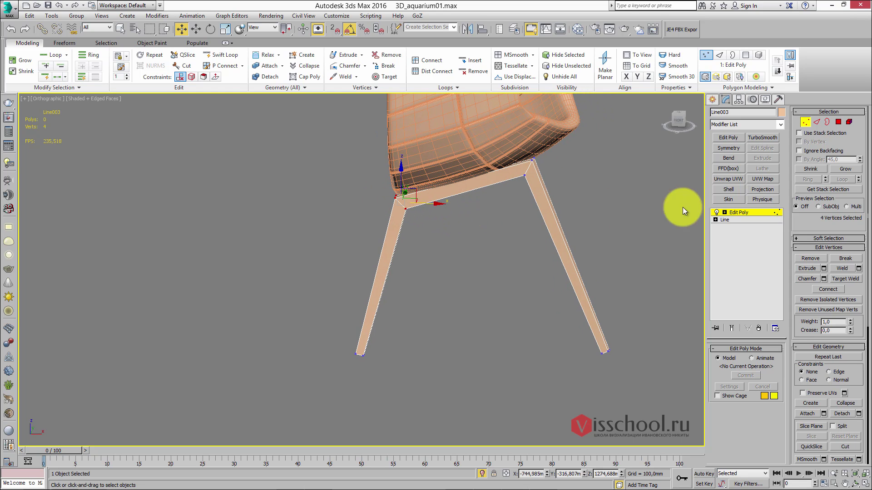
- Insert Swift Loop edge loops near both feet and at both upper corners of the leg frame
click(742, 212)
alt+middle_drag(522, 212, 504, 214)
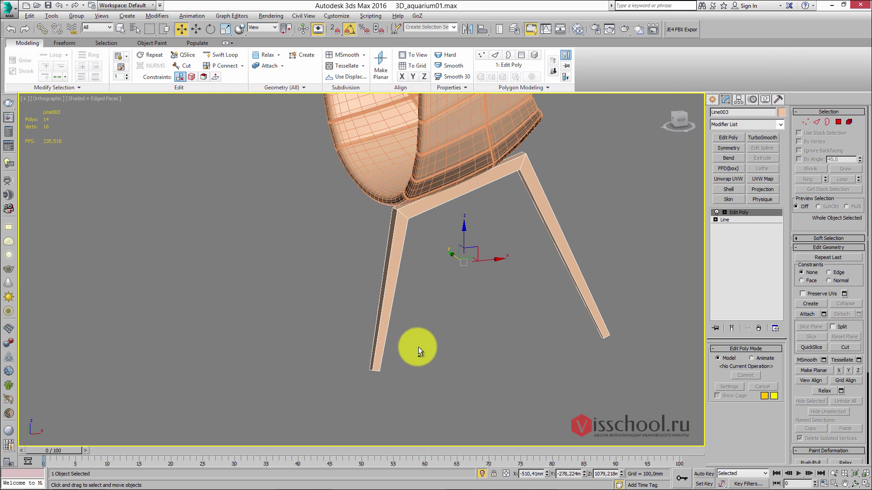
alt+middle_drag(418, 347, 377, 345)
key(shift+alt+w)
click(370, 355)
click(598, 334)
alt+middle_drag(565, 321, 483, 259)
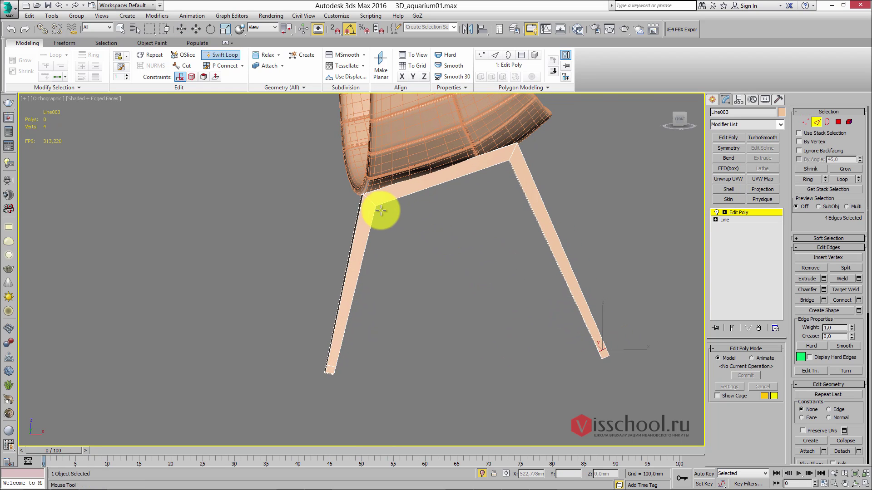
click(373, 194)
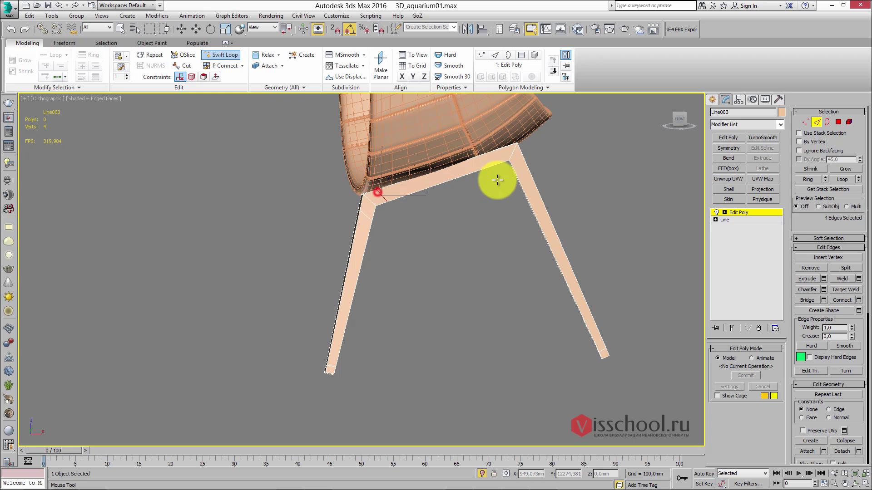
click(523, 159)
alt+middle_drag(524, 159, 759, 227)
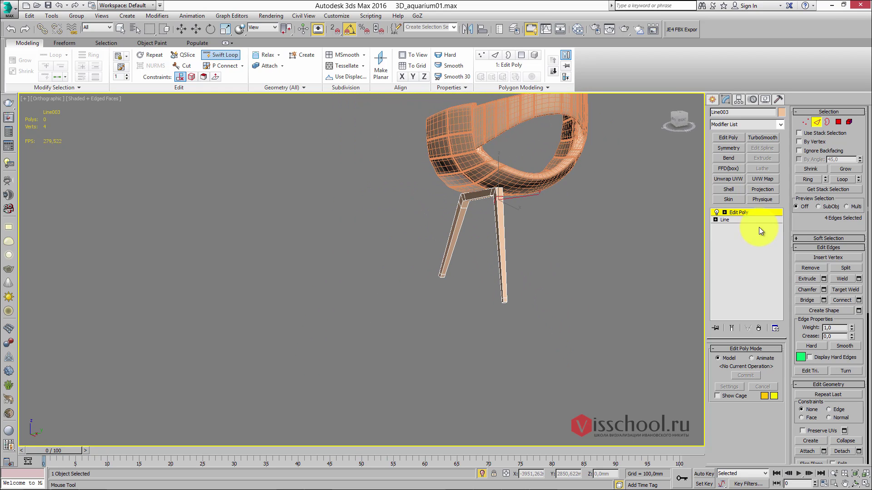
- Add a TurboSmooth modifier to round the leg frame and turn off edged faces
click(740, 212)
click(762, 137)
key(F4)
mouse_move(554, 202)
alt+middle_down()
mouse_move(568, 198)
mouse_move(490, 201)
mouse_move(495, 220)
mouse_move(459, 263)
mouse_move(454, 227)
mouse_move(479, 259)
mouse_move(463, 227)
mouse_move(467, 268)
mouse_move(489, 275)
mouse_move(486, 243)
mouse_move(526, 249)
mouse_move(521, 239)
alt+middle_up()
- Clone the leg frame as instance Line004 and mirror it across the Y axis
mouse_move(475, 261)
shift+mouse_down()
mouse_move(418, 263)
mouse_move(389, 277)
shift+mouse_up()
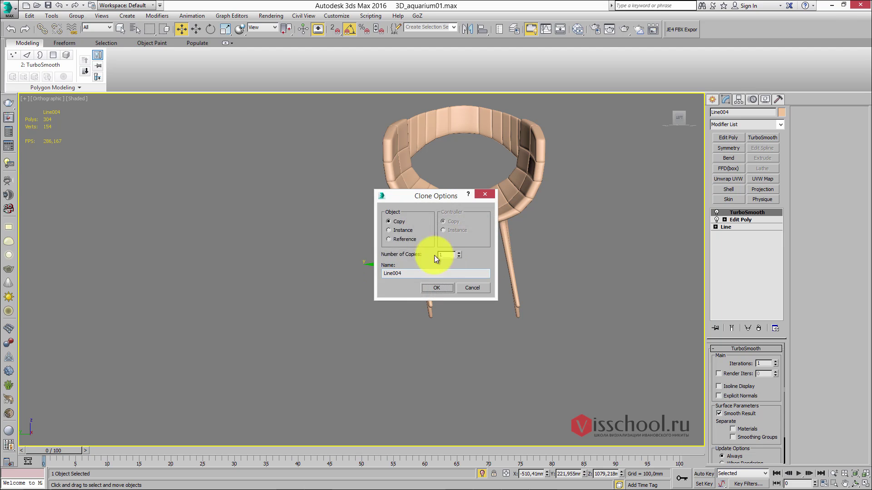
click(436, 287)
click(475, 29)
click(417, 212)
click(414, 319)
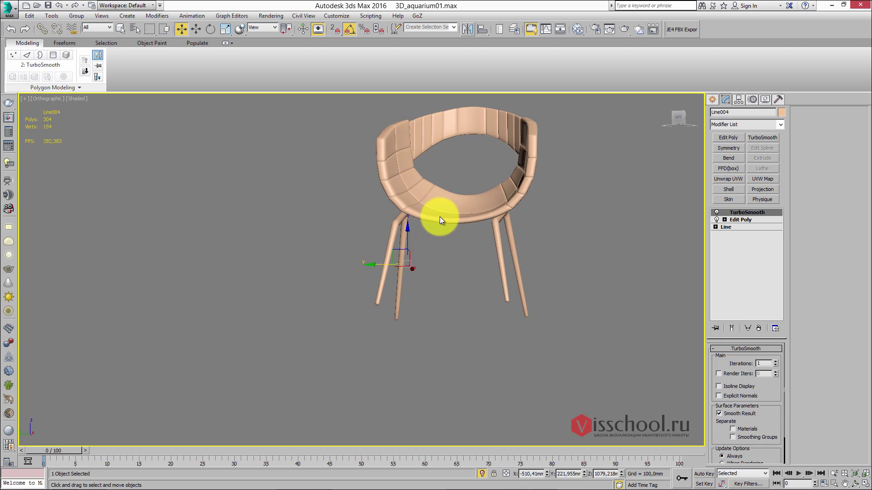
- Slide the mirrored Line004 along Y into place, then select the original Line003
drag(380, 266, 399, 266)
mouse_move(399, 266)
alt+middle_down()
mouse_move(438, 230)
mouse_move(440, 249)
mouse_move(424, 249)
alt+middle_up()
drag(424, 250, 403, 263)
mouse_move(473, 244)
alt+middle_down()
mouse_move(498, 237)
mouse_move(440, 249)
mouse_move(489, 189)
alt+middle_up()
click(497, 241)
- In Front view, delete Line003's TurboSmooth and scale the left foot vertices wider
key(f)
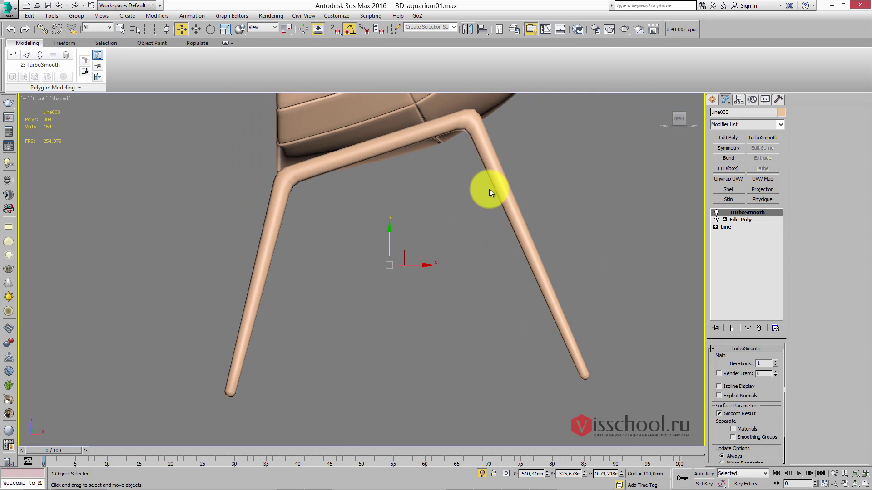
right_click(744, 213)
click(751, 222)
key(1)
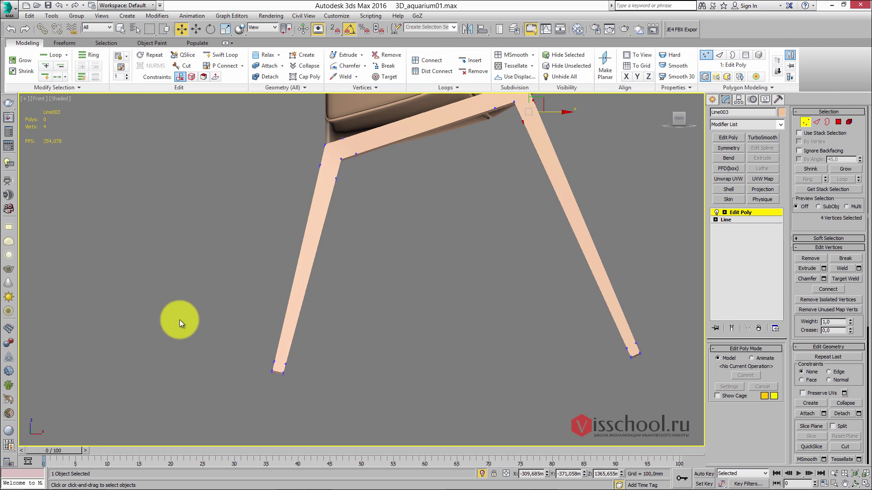
drag(308, 348, 286, 350)
- Select the right foot vertices and the under-seat corner vertices, then shift the corner vertices
middle_drag(346, 176, 328, 196)
drag(519, 301, 628, 360)
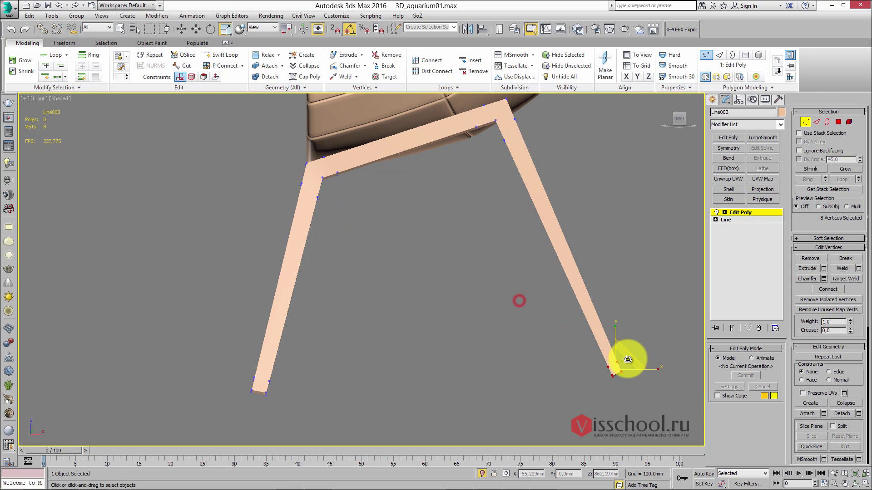
middle_drag(538, 178, 541, 231)
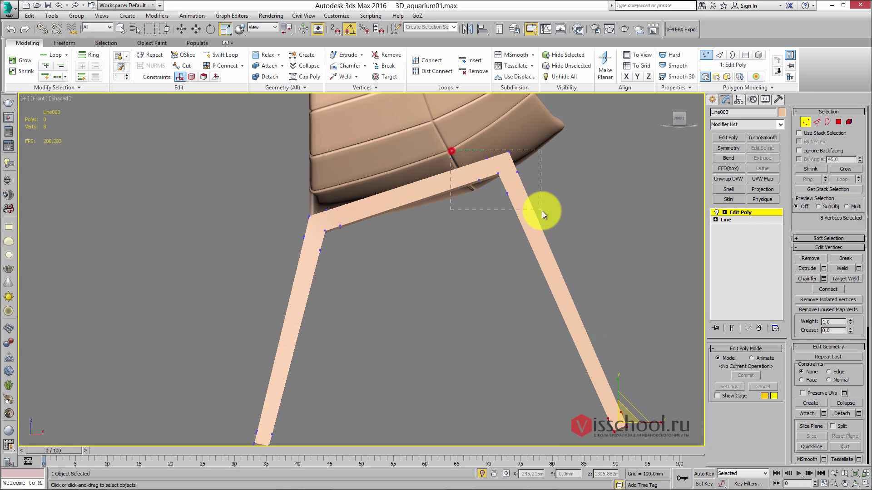
drag(541, 212, 541, 212)
drag(503, 172, 510, 164)
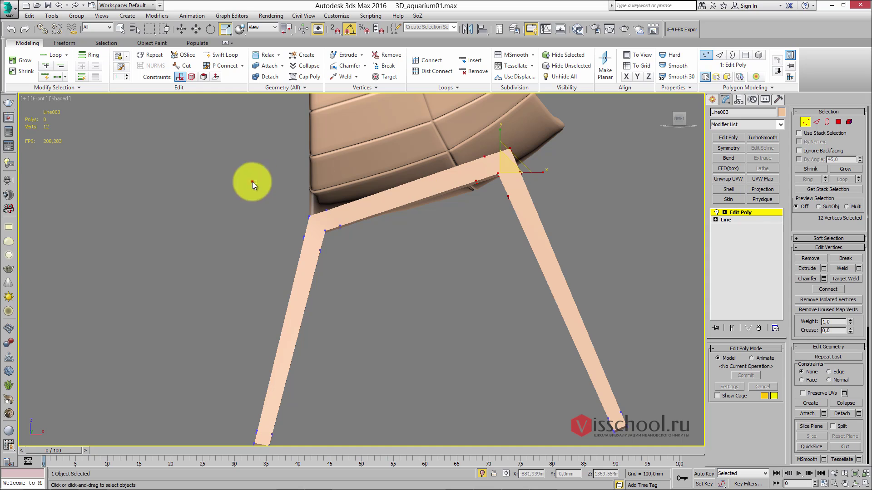
drag(317, 222, 322, 223)
scroll(324, 221, down, 2)
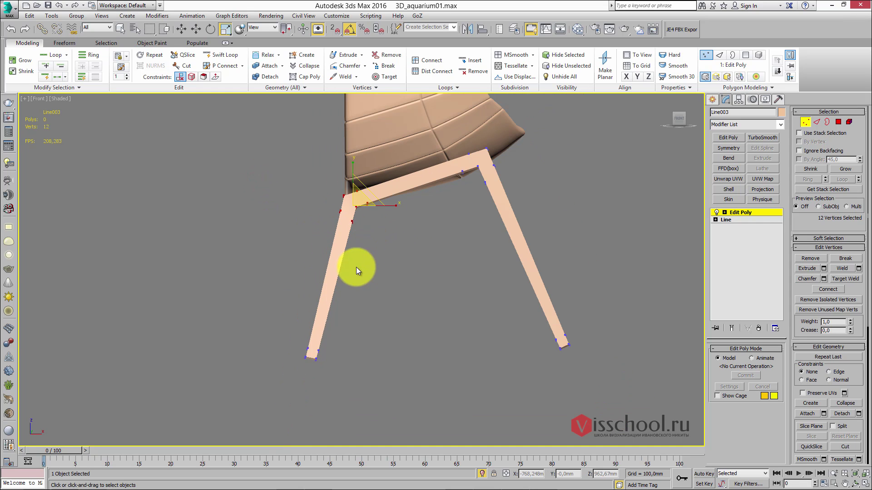
scroll(321, 347, up, 4)
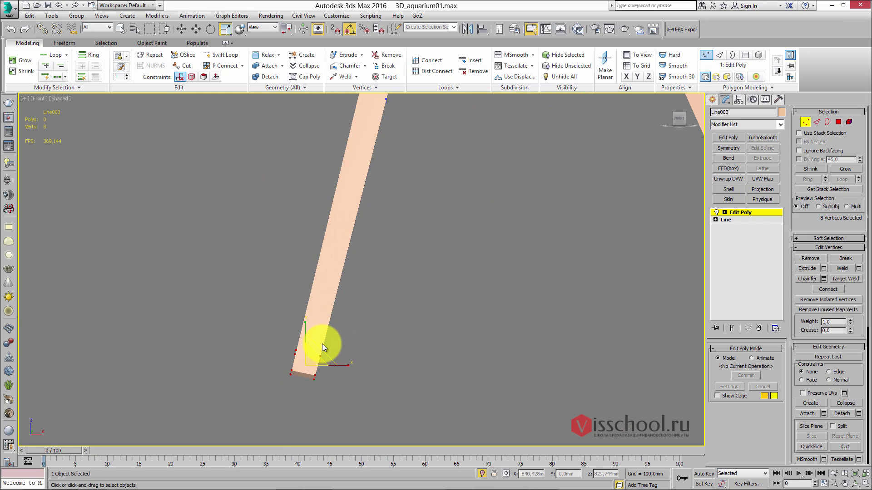
scroll(336, 320, down, 4)
scroll(412, 305, down, 1)
- Preview the legs with TurboSmooth, then raise the leg-joint vertices and select the lower joints
click(746, 212)
click(763, 138)
mouse_move(544, 195)
alt+middle_down()
mouse_move(502, 203)
mouse_move(548, 201)
alt+middle_up()
alt+middle_drag(456, 189, 486, 210)
click(747, 219)
key(w)
drag(451, 185, 453, 167)
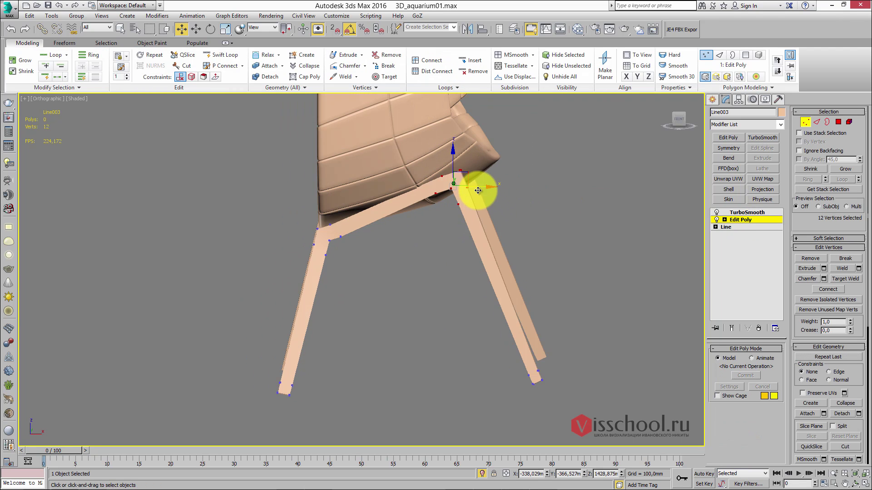
alt+middle_drag(477, 189, 488, 185)
drag(311, 207, 350, 263)
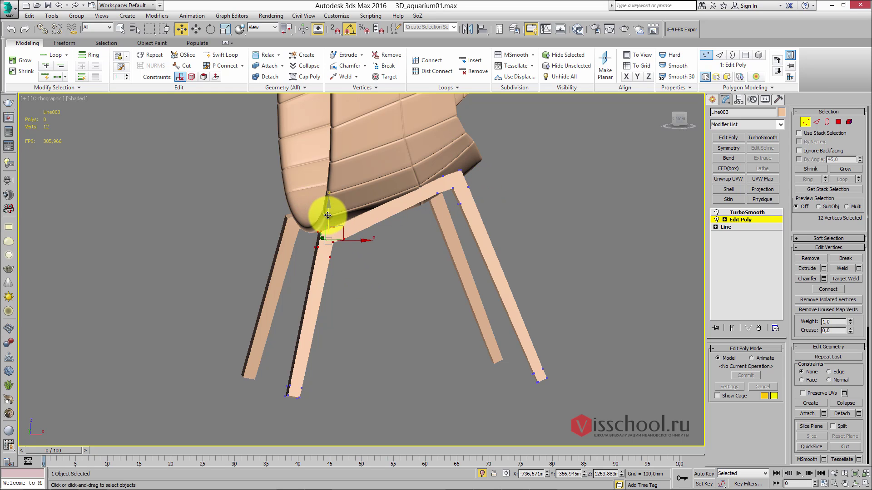
- Show the TurboSmoothed chair in Perspective, exit isolation, and zoom around the legs against the aquarium photo
click(745, 212)
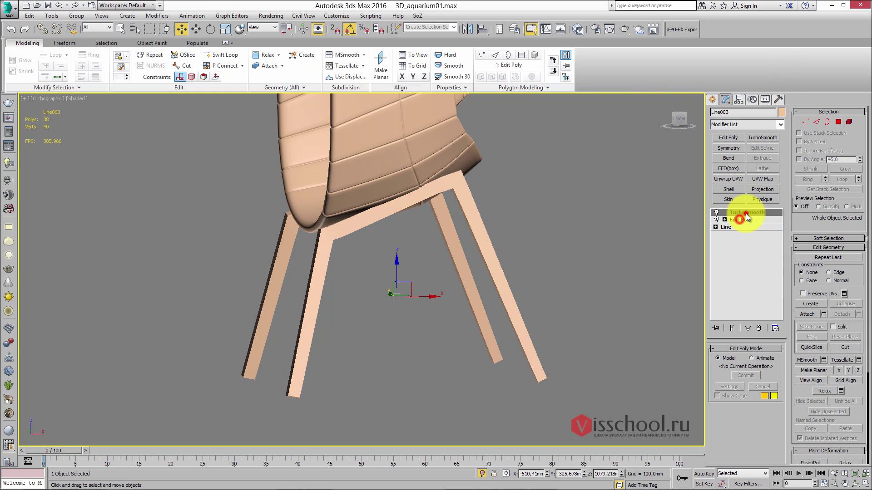
scroll(463, 209, down, 3)
alt+middle_drag(463, 208, 518, 175)
key(p)
scroll(520, 204, down, 5)
alt+middle_drag(521, 237, 554, 315)
click(482, 473)
alt+middle_drag(449, 283, 459, 278)
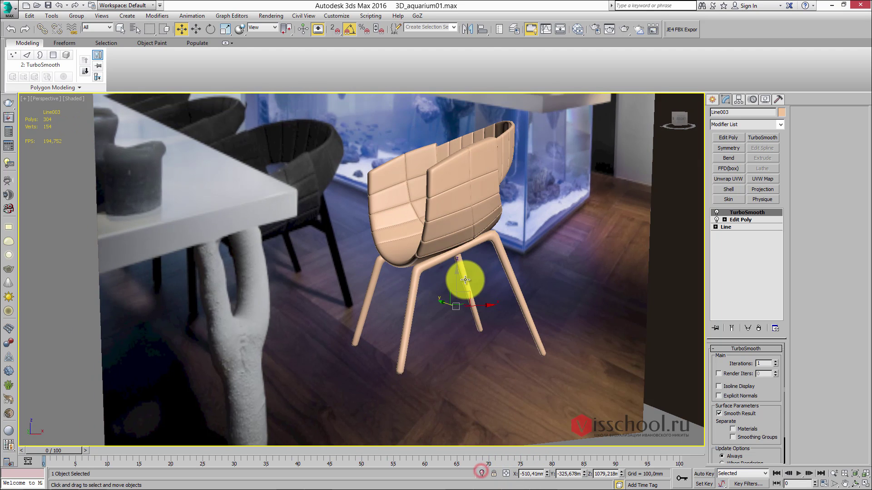
scroll(498, 263, down, 4)
scroll(496, 267, up, 8)
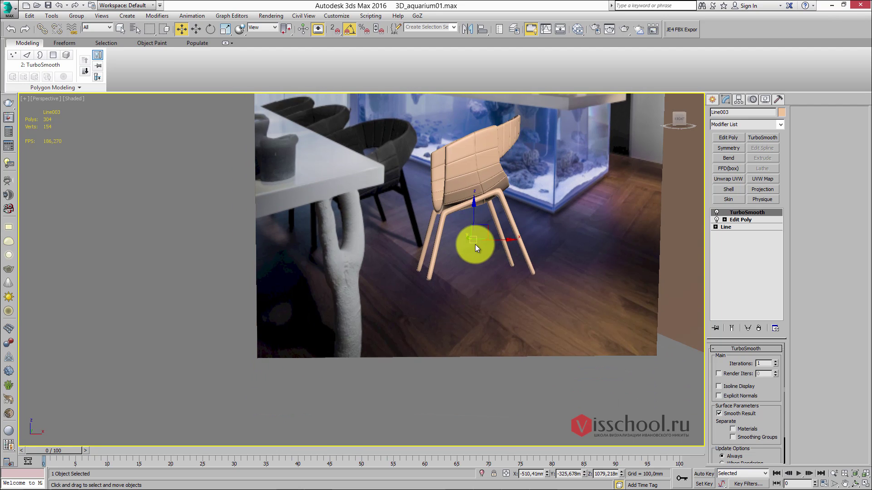
scroll(457, 274, up, 5)
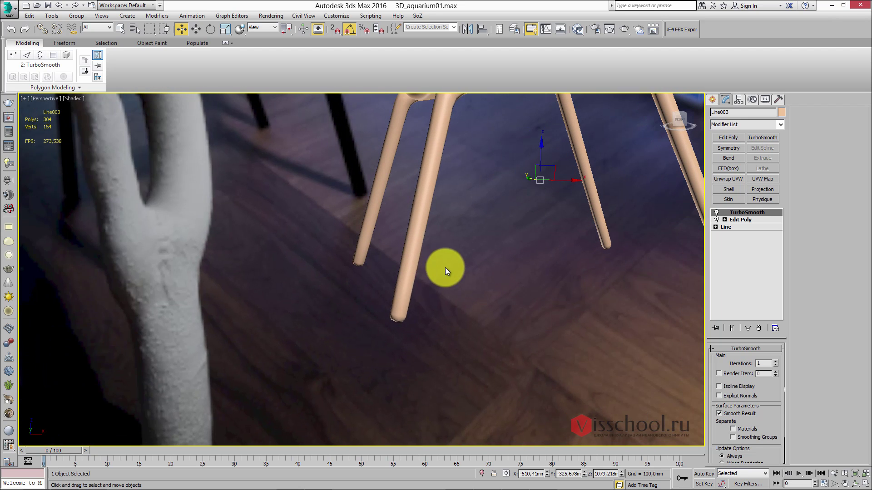
scroll(467, 267, down, 8)
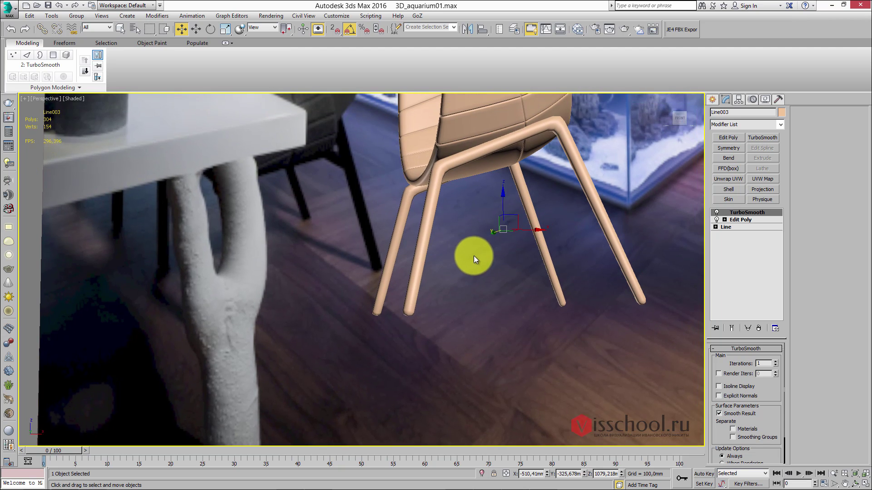
scroll(473, 255, up, 5)
- Delete TurboSmooth, isolate Line003 with edged faces shown, and add a new Edit Poly modifier
right_click(745, 225)
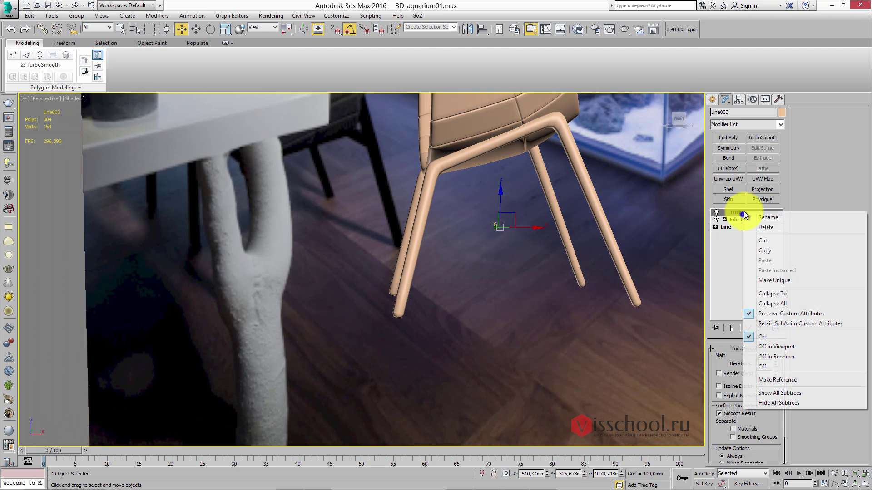
click(749, 224)
key(alt+q)
mouse_move(520, 225)
alt+middle_down()
mouse_move(508, 190)
mouse_move(446, 206)
mouse_move(453, 190)
mouse_move(536, 207)
alt+middle_up()
key(F4)
click(731, 138)
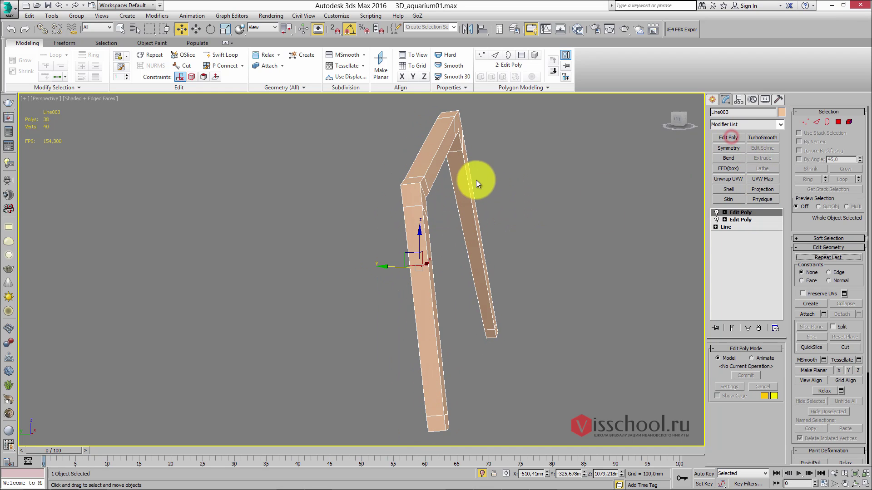
- Cut a Swift Loop edge loop across the leg in the new Edit Poly layer
key(shift+alt+w)
alt+middle_drag(404, 185, 448, 205)
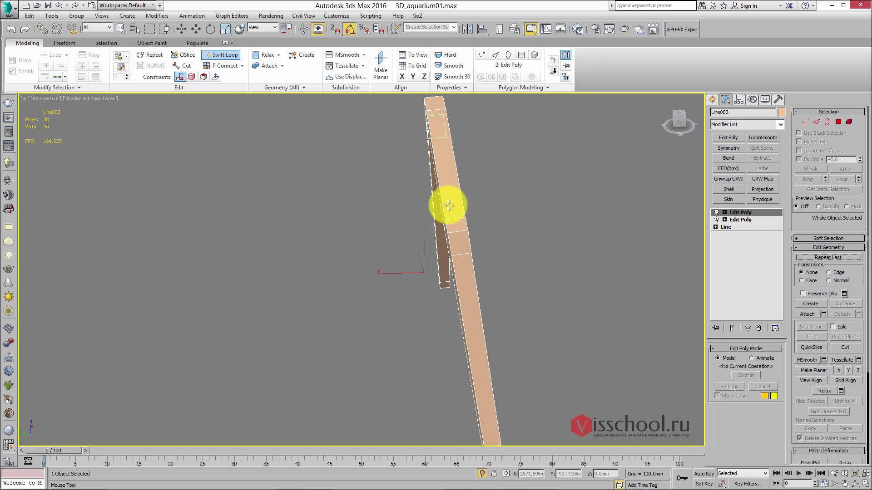
click(452, 232)
key(2)
key(2)
click(460, 232)
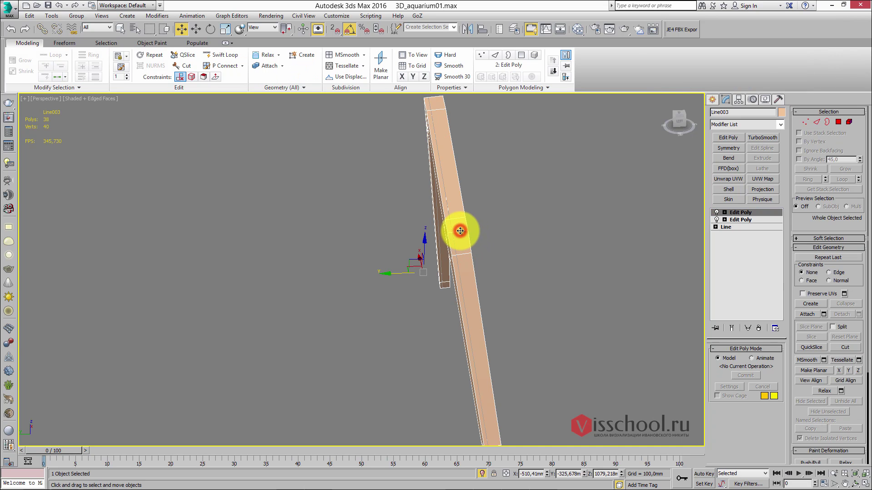
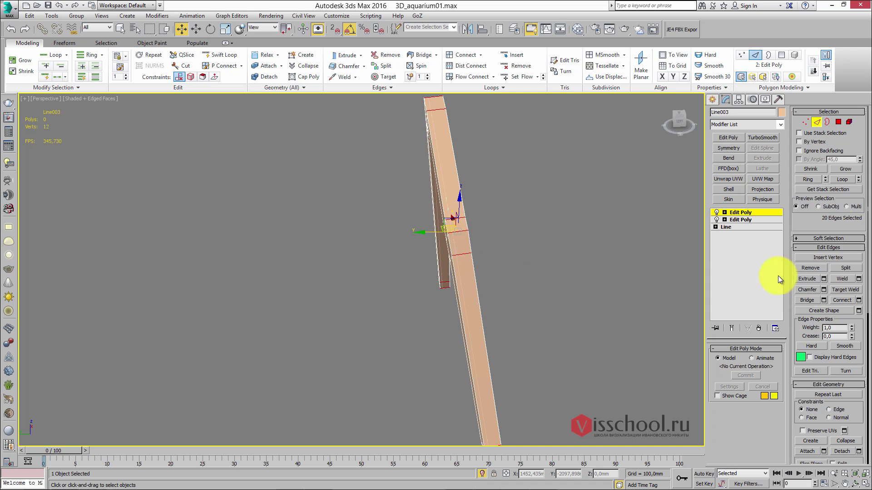
- Connect the selected edge ring with 2 segments and commit the new edges
click(858, 301)
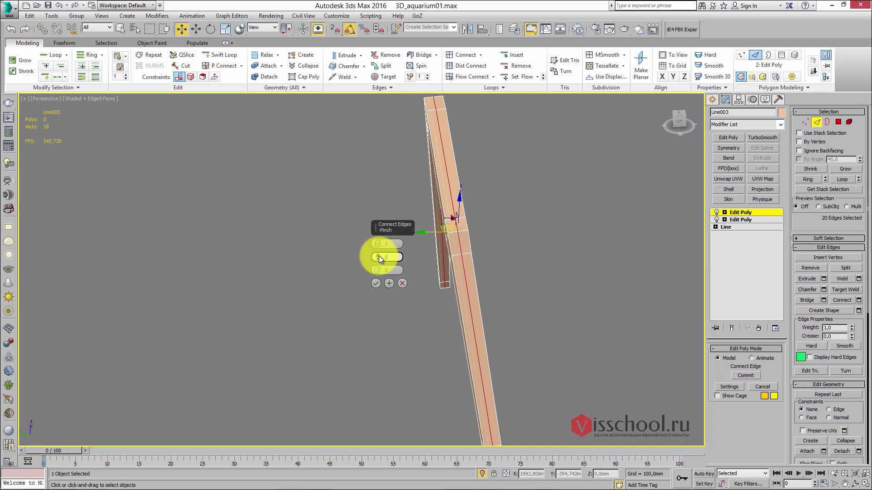
drag(376, 243, 410, 153)
click(376, 284)
alt+middle_drag(375, 283, 385, 206)
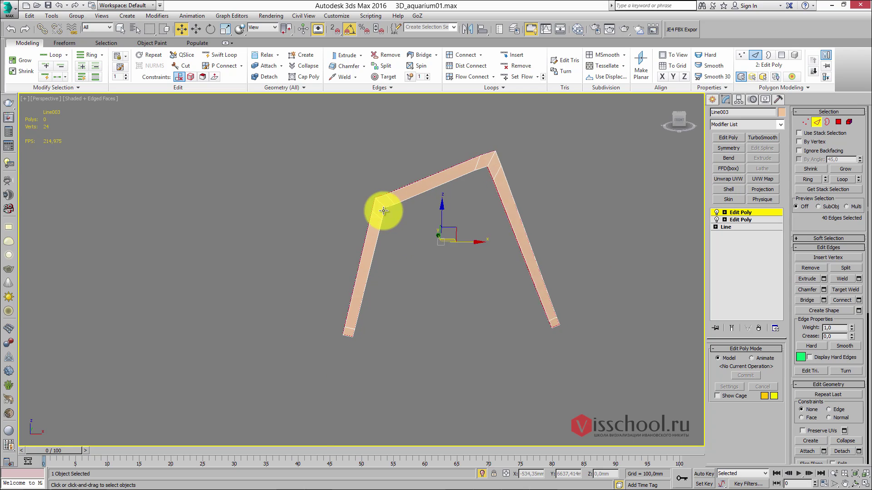
scroll(390, 199, up, 4)
- Select the edge ring at the frame's corner and connect two edge loops across it
click(397, 190)
shift+click(378, 199)
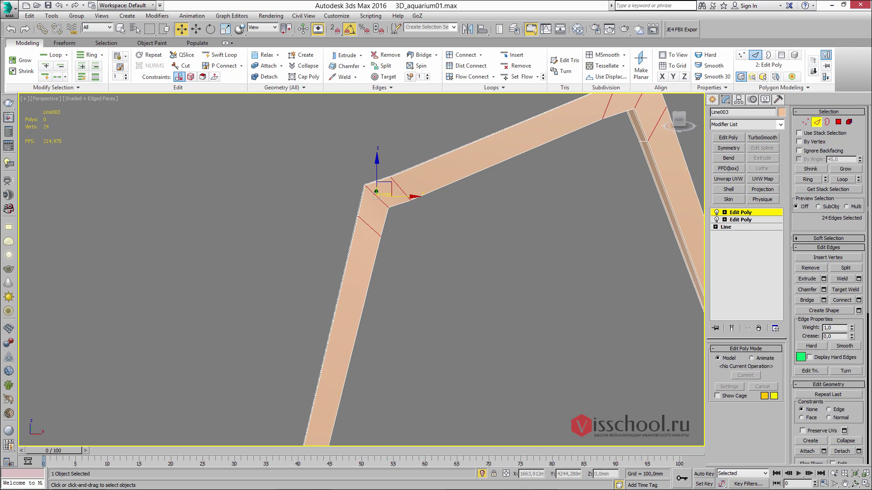
click(858, 300)
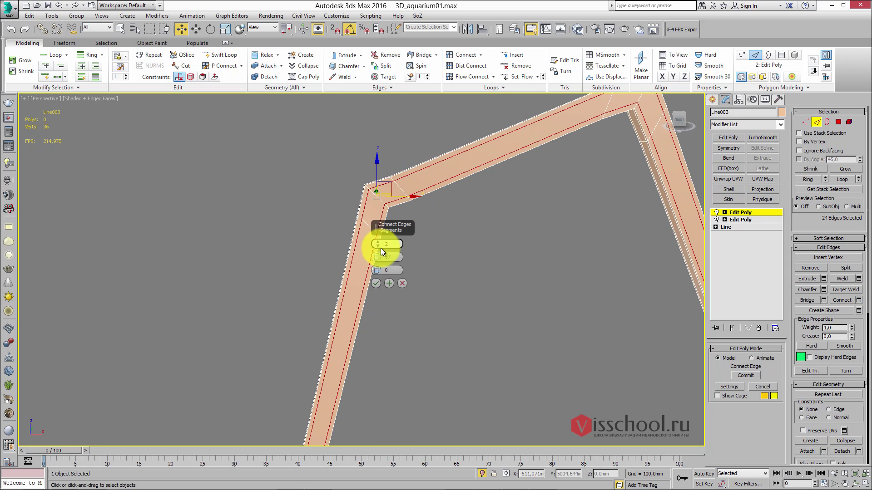
- Exit Edge level and add a TurboSmooth modifier to Line003 with wireframe hidden
click(738, 212)
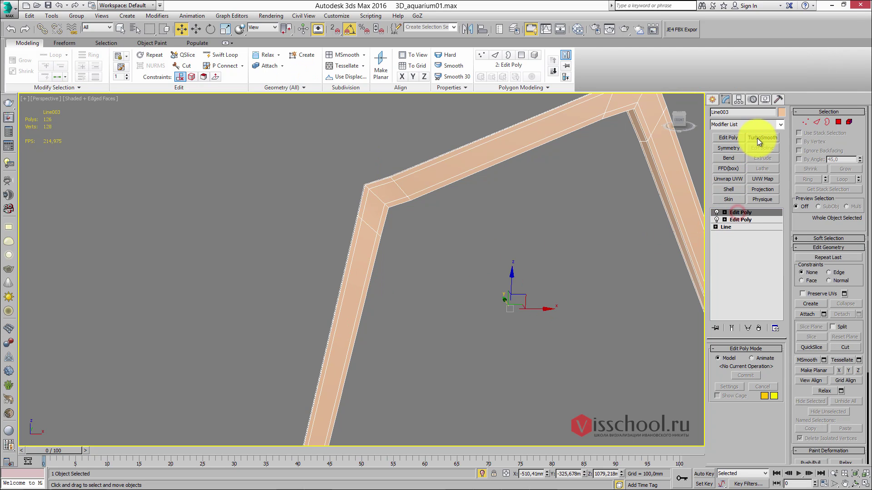
click(757, 137)
key(F4)
alt+middle_drag(502, 154, 466, 196)
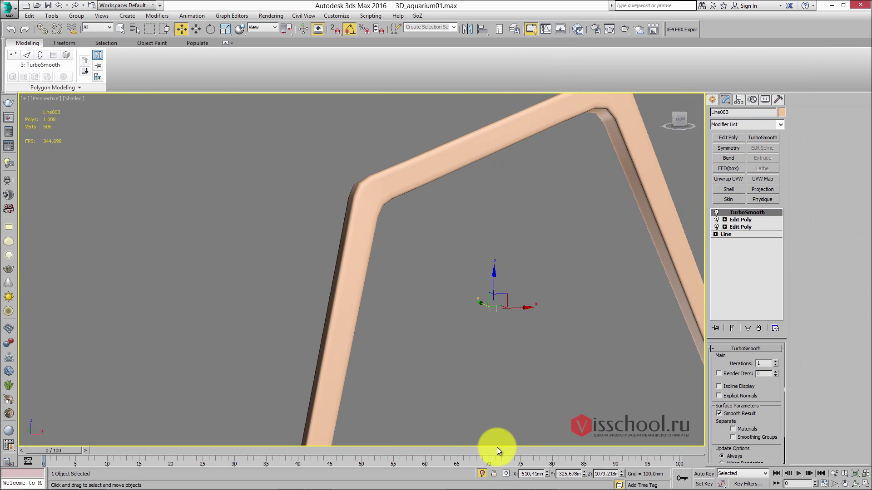
- Bring back the full scene, then isolate the chair-leg frame in Front view
click(482, 473)
alt+middle_drag(498, 227, 434, 244)
scroll(470, 221, up, 5)
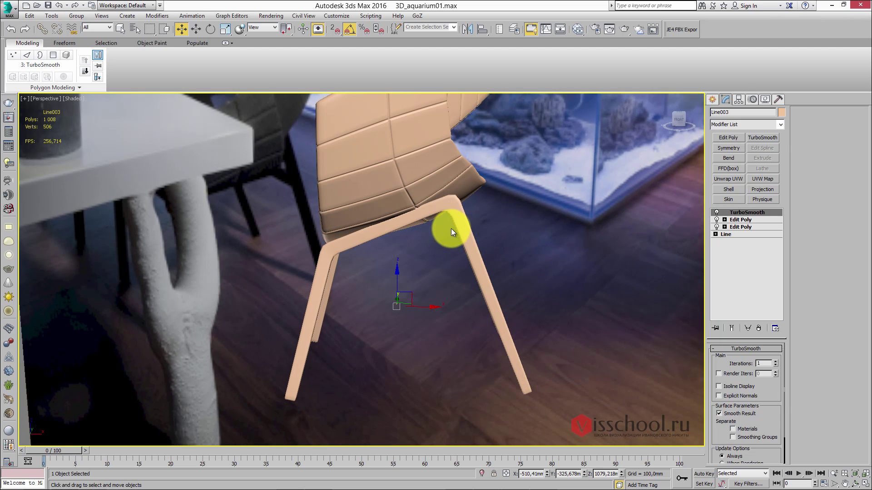
key(f)
key(alt+q)
- Delete the TurboSmooth modifier from the frame
right_click(749, 217)
click(759, 227)
alt+middle_drag(529, 201, 469, 212)
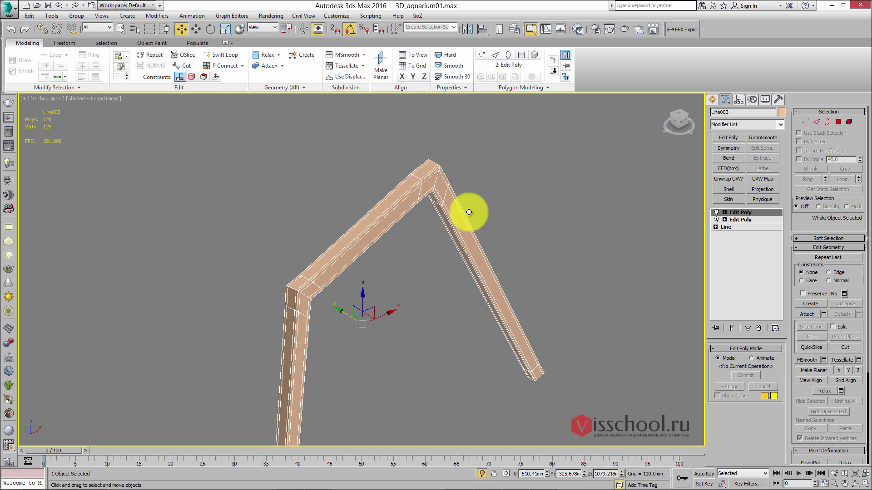
scroll(469, 212, up, 3)
- Select the three top corner polygons and extrude them upward into a post
key(4)
click(435, 165)
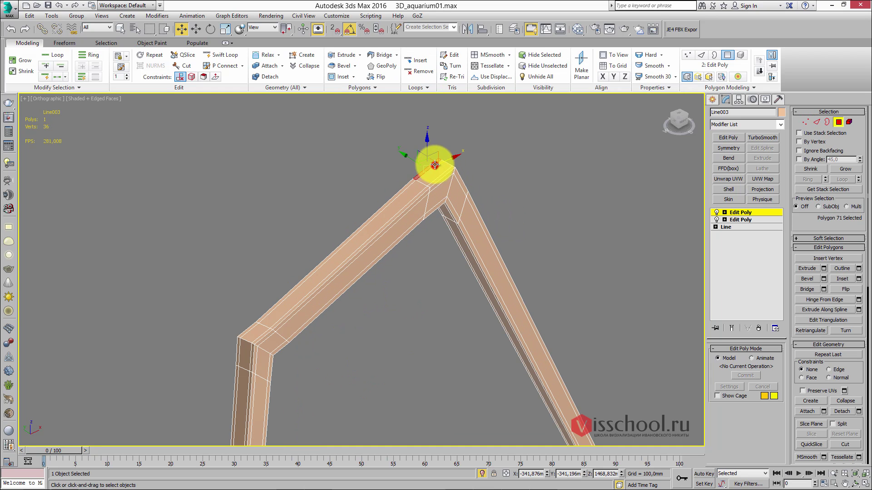
ctrl+click(432, 179)
key(shift+e)
drag(429, 168, 425, 134)
alt+middle_drag(424, 134, 462, 201)
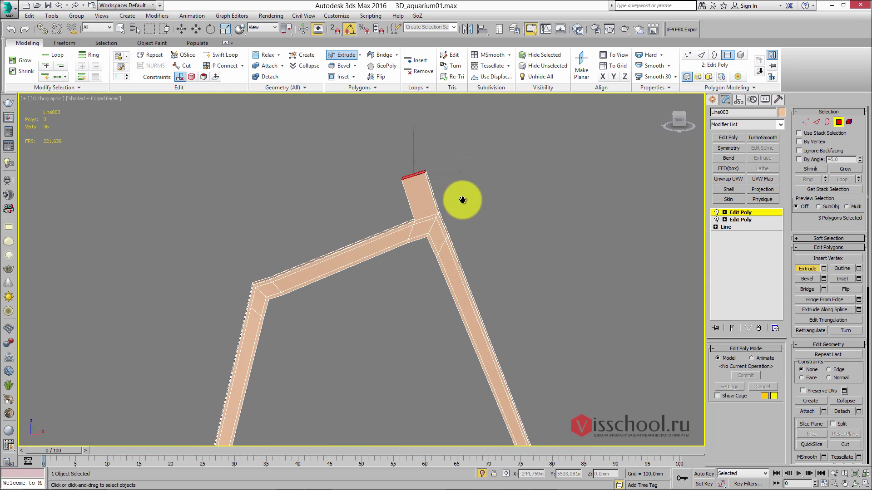
scroll(462, 200, up, 4)
- Add a Swift Loop near the post's top, test the smoothing, then undo it
key(shift+alt+w)
click(385, 147)
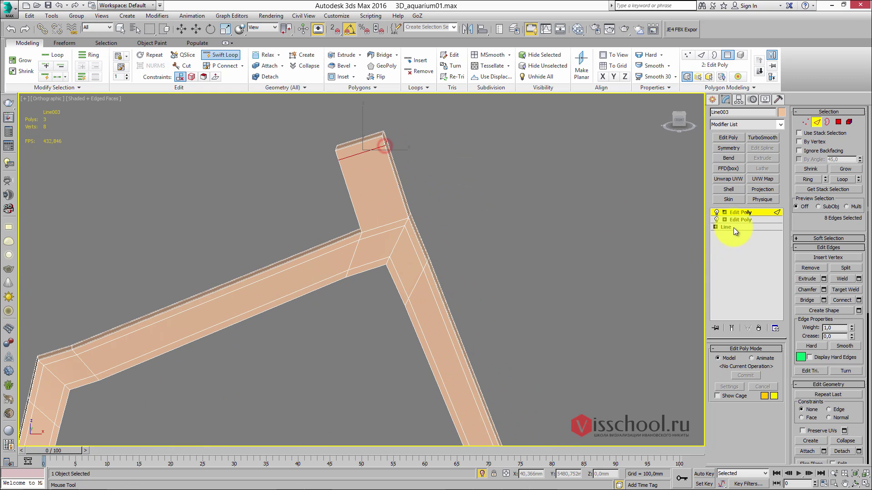
click(738, 212)
click(762, 137)
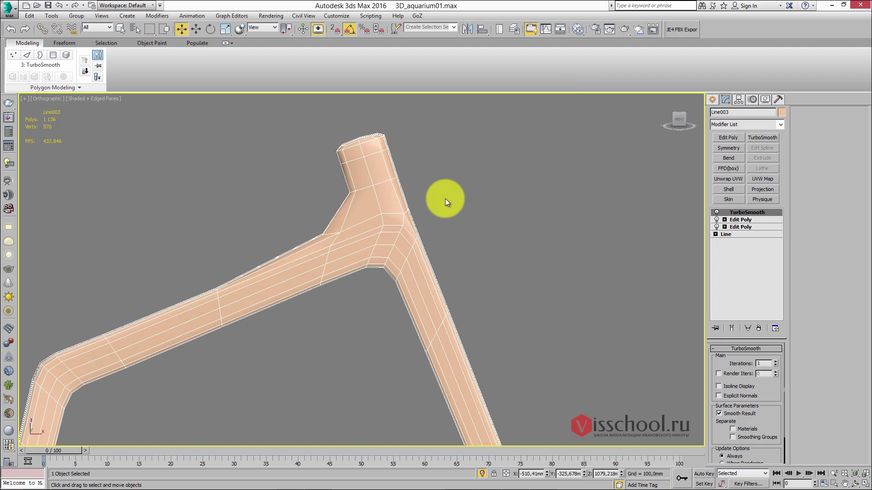
key(ctrl+z)
- Add another edge loop at the post's base and re-apply TurboSmooth
key(shift+alt+w)
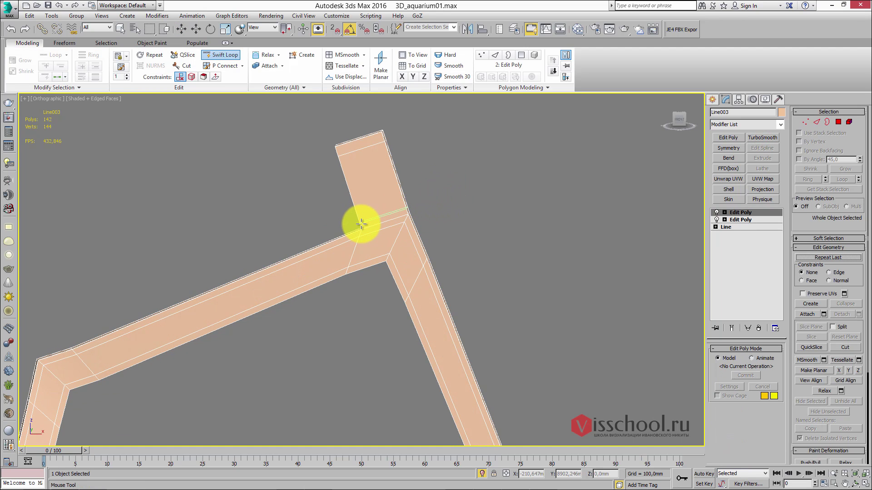
click(362, 224)
click(740, 212)
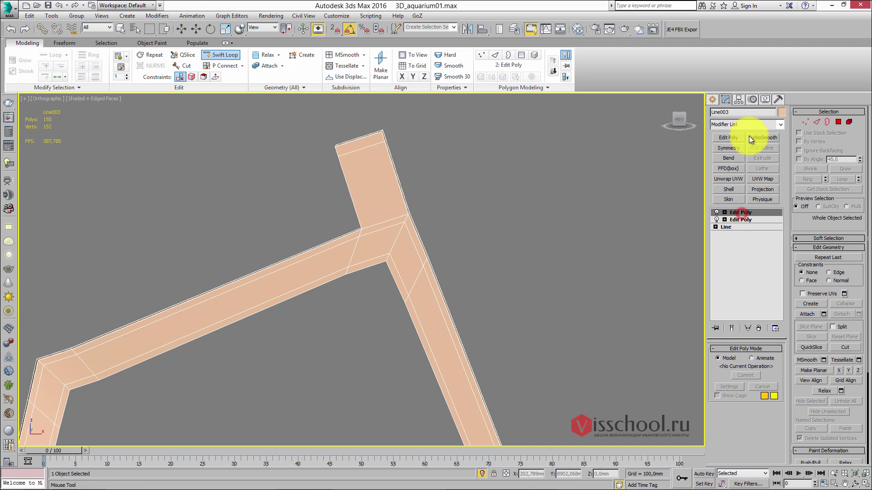
click(760, 136)
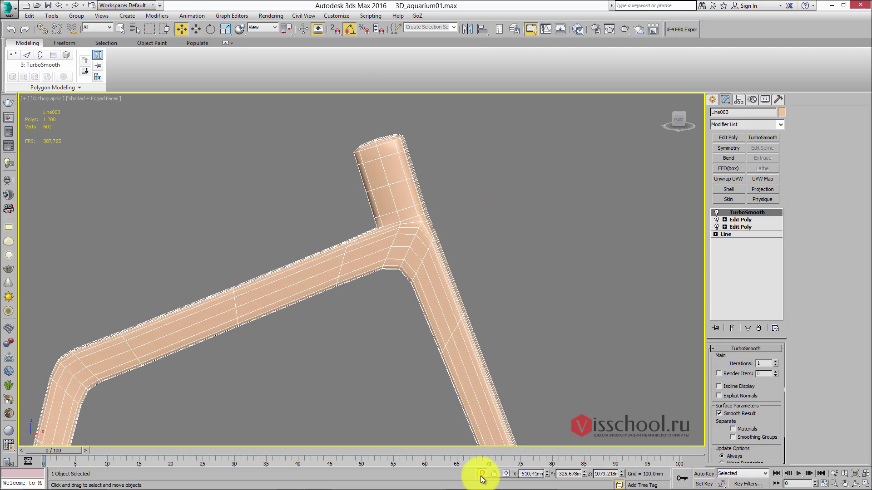
- Exit Isolate, select the frame's top vertices in the upper Edit Poly and move them along Z
click(482, 473)
scroll(427, 263, down, 3)
mouse_move(431, 230)
alt+middle_down()
mouse_move(395, 249)
mouse_move(502, 253)
mouse_move(434, 249)
mouse_move(414, 227)
alt+middle_up()
scroll(407, 244, down, 2)
scroll(434, 248, up, 5)
click(749, 220)
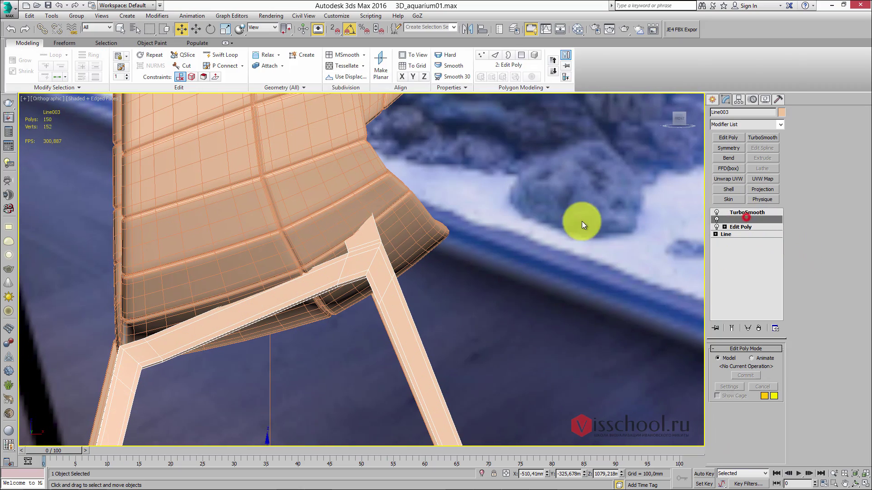
scroll(291, 163, up, 3)
drag(290, 164, 422, 232)
key(F3)
drag(346, 189, 364, 200)
- Check the TurboSmooth result, then lower the top vertices slightly and return to TurboSmooth
click(737, 213)
key(F3)
scroll(513, 211, up, 4)
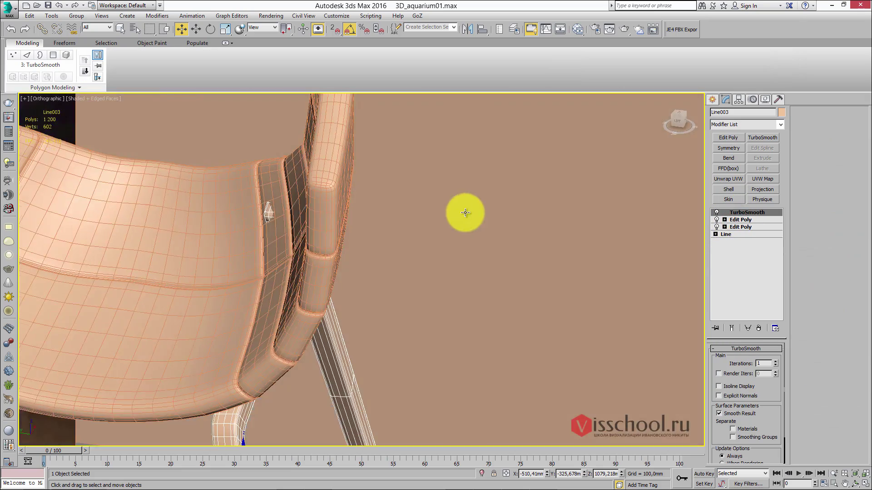
scroll(409, 199, down, 4)
click(738, 220)
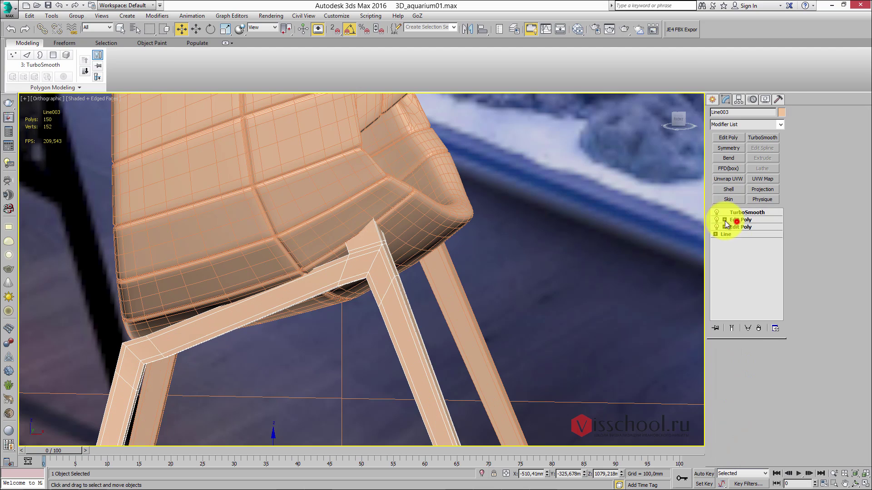
drag(363, 197, 364, 212)
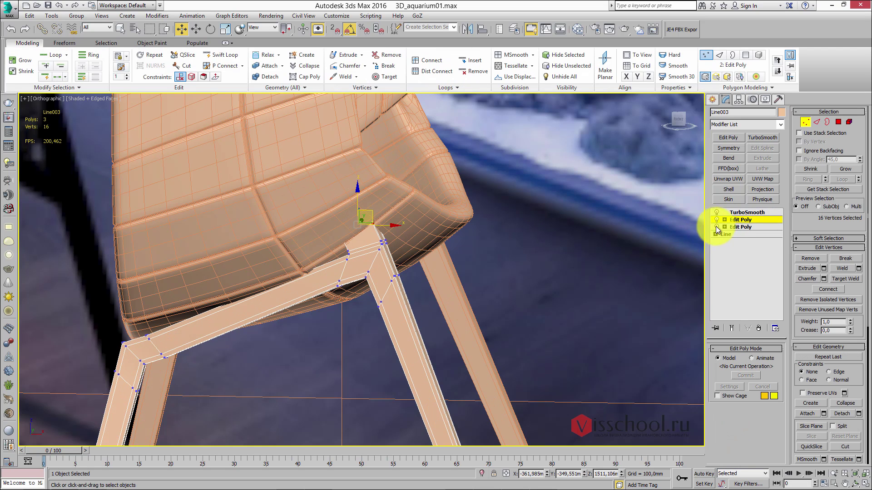
click(731, 212)
scroll(445, 200, down, 6)
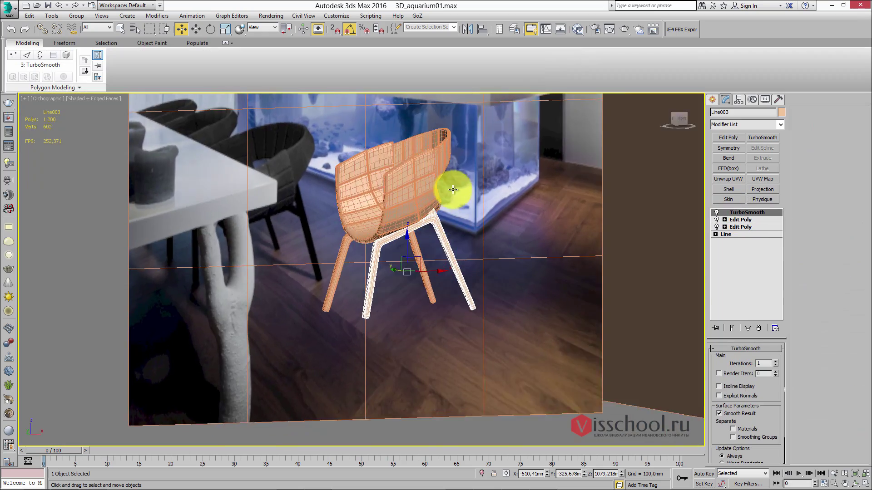
- Add the left leg and the seat to the selection
scroll(447, 193, up, 5)
scroll(459, 208, down, 2)
ctrl+click(227, 218)
ctrl+click(282, 191)
- Orbit to inspect the chair from behind and inside the seat, then select the frame
scroll(399, 199, up, 1)
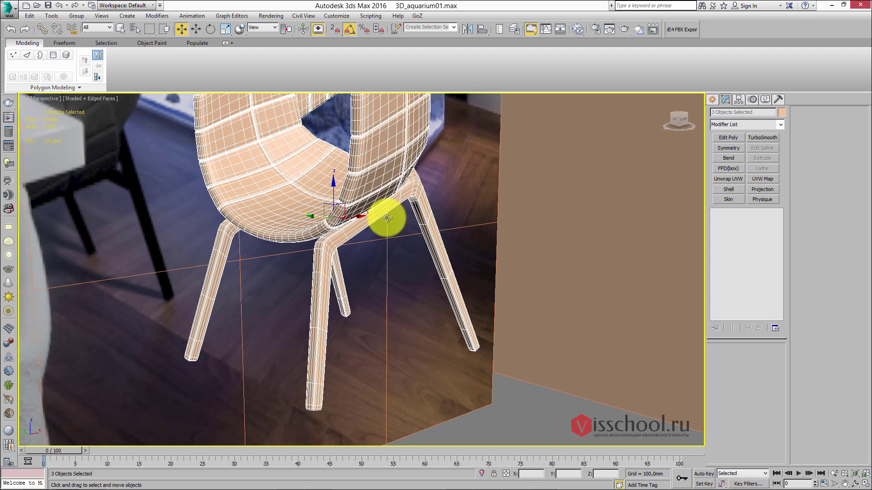
scroll(307, 171, down, 5)
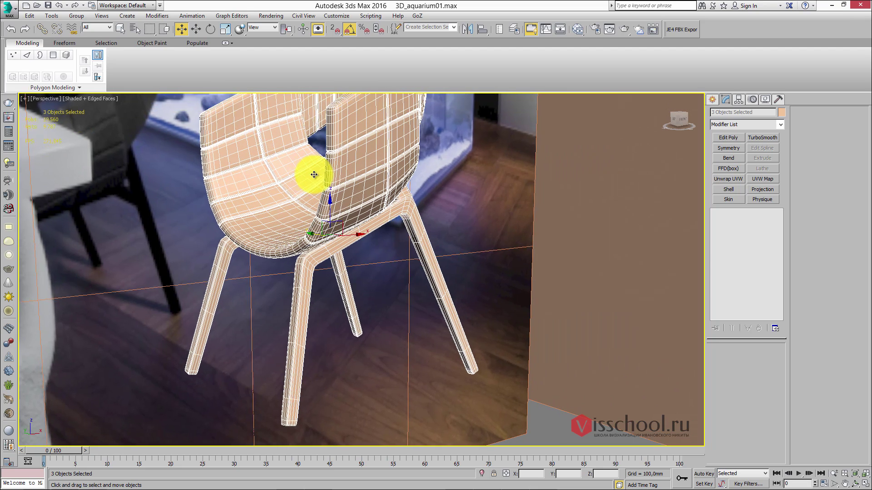
scroll(319, 166, up, 6)
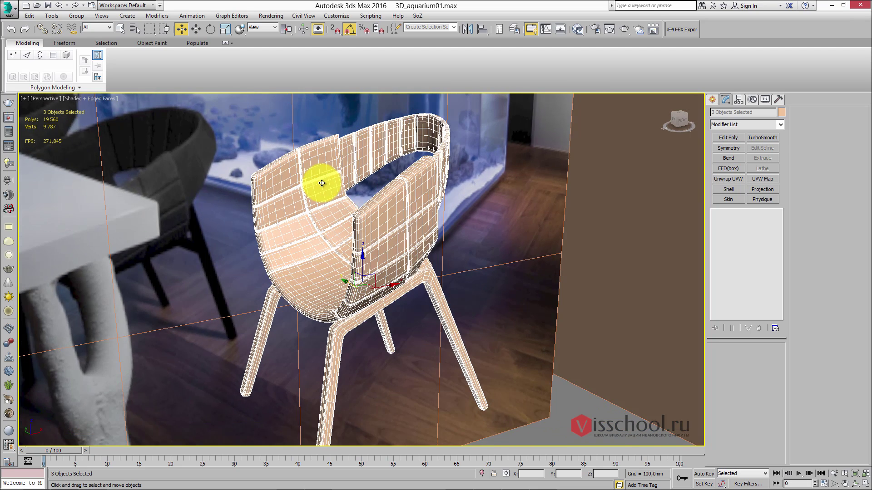
scroll(326, 185, up, 5)
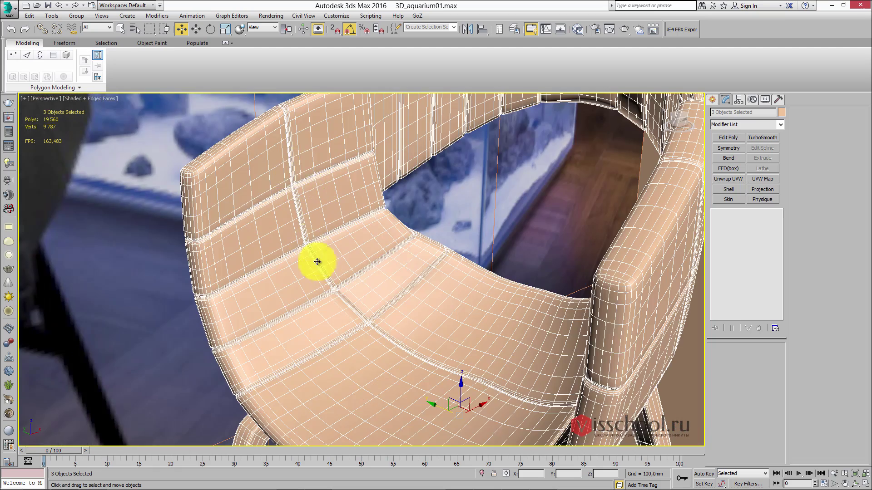
scroll(317, 256, down, 6)
alt+middle_drag(330, 259, 346, 224)
scroll(340, 250, down, 5)
scroll(336, 236, up, 5)
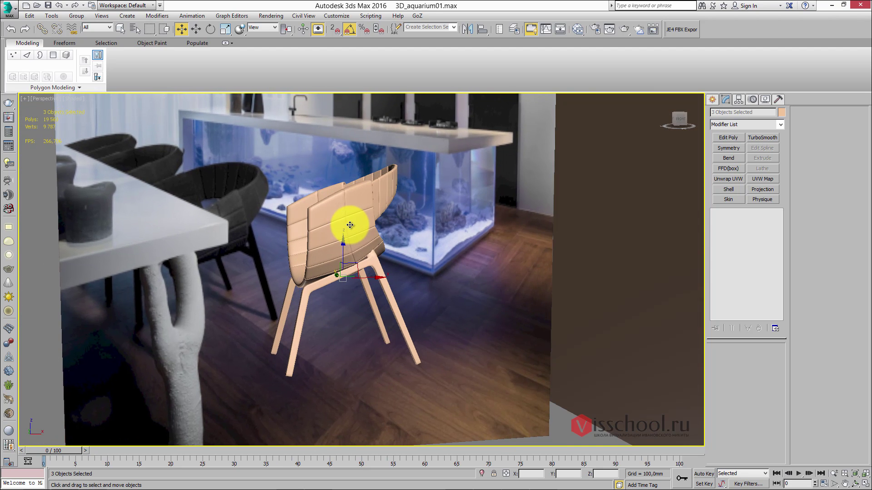
alt+middle_drag(382, 261, 354, 241)
click(383, 257)
key(m)
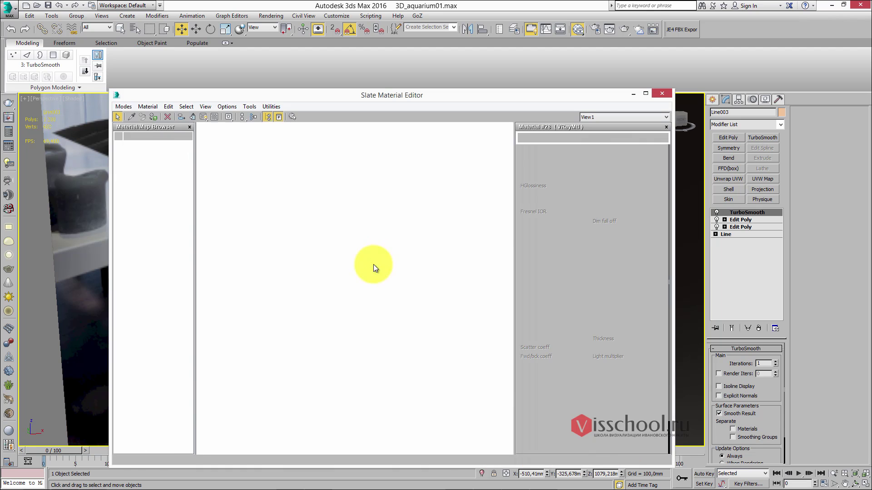
click(377, 260)
click(662, 93)
click(282, 272)
key(m)
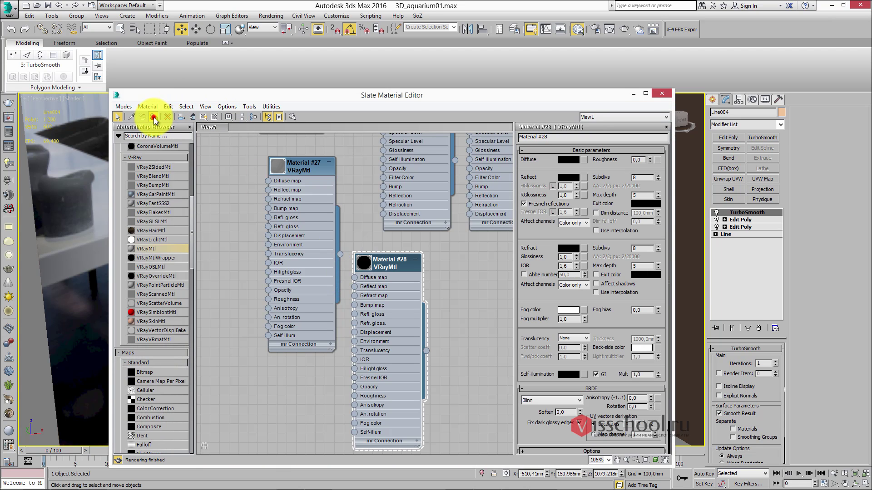
click(662, 94)
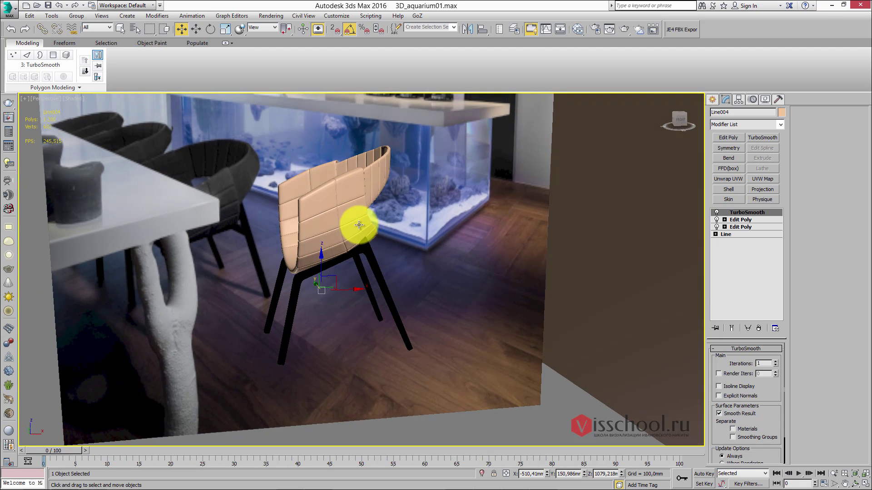
click(359, 225)
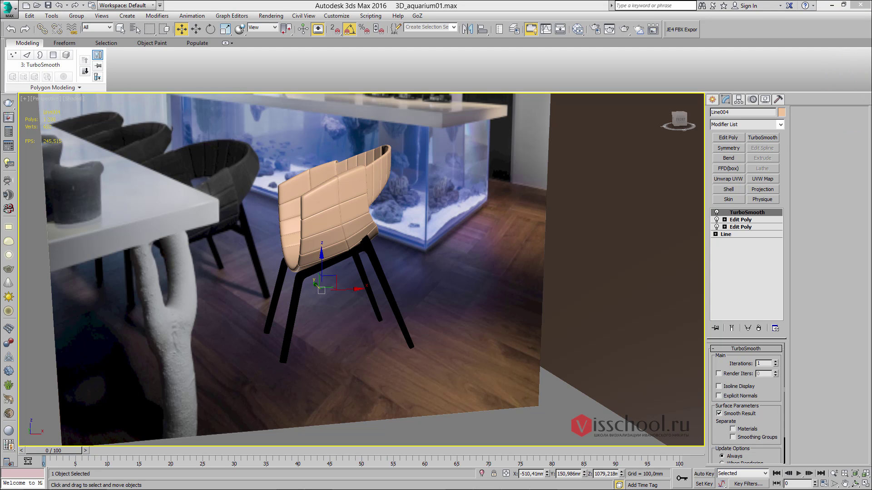
scroll(500, 257, down, 5)
alt+middle_drag(419, 249, 370, 259)
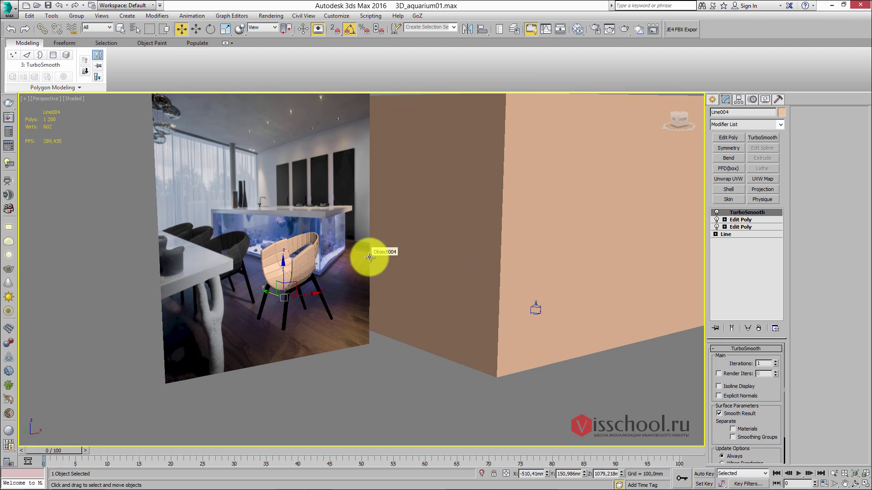
scroll(364, 232, up, 6)
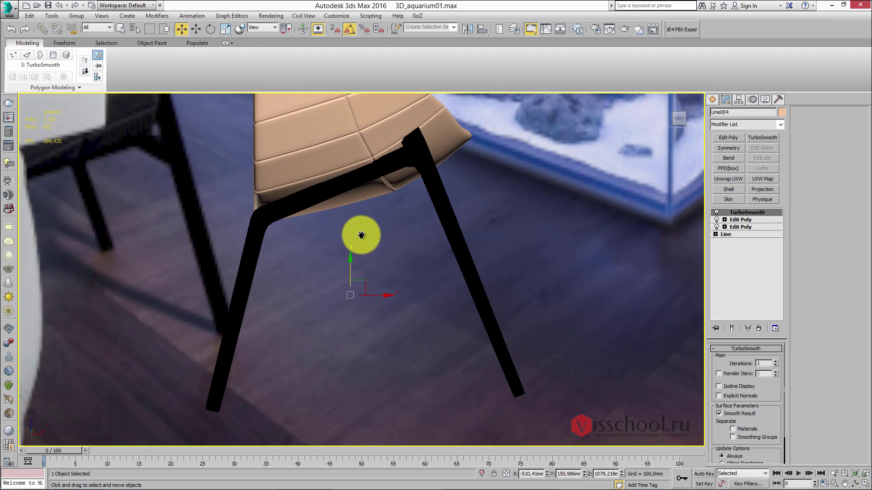
scroll(361, 234, down, 5)
middle_drag(402, 223, 398, 224)
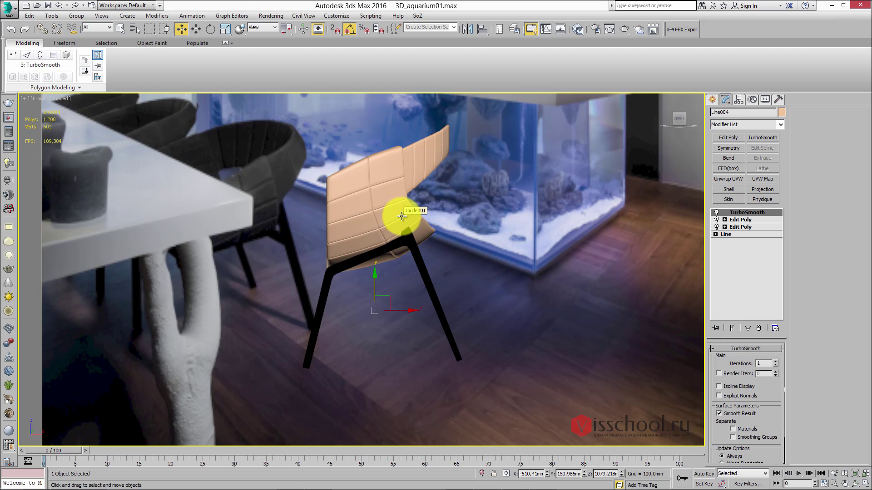
middle_drag(401, 213, 400, 235)
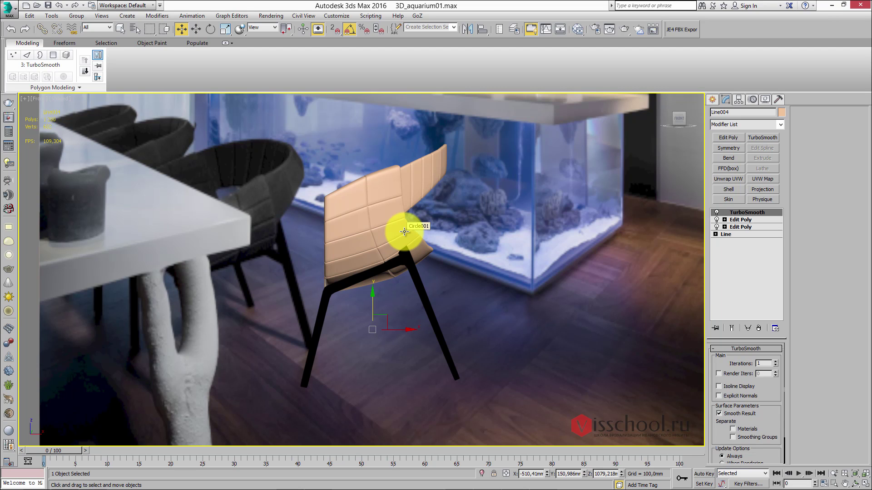
middle_drag(401, 211, 430, 205)
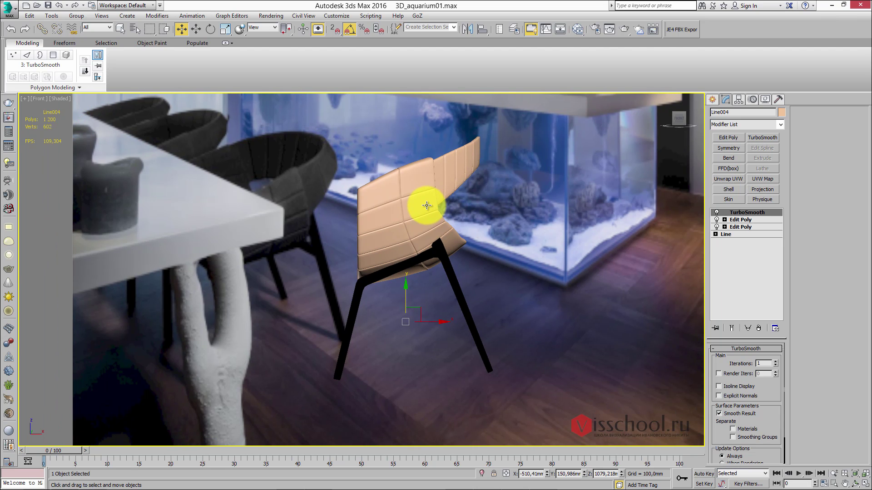
scroll(432, 236, down, 4)
scroll(439, 245, up, 5)
click(437, 230)
scroll(385, 234, down, 3)
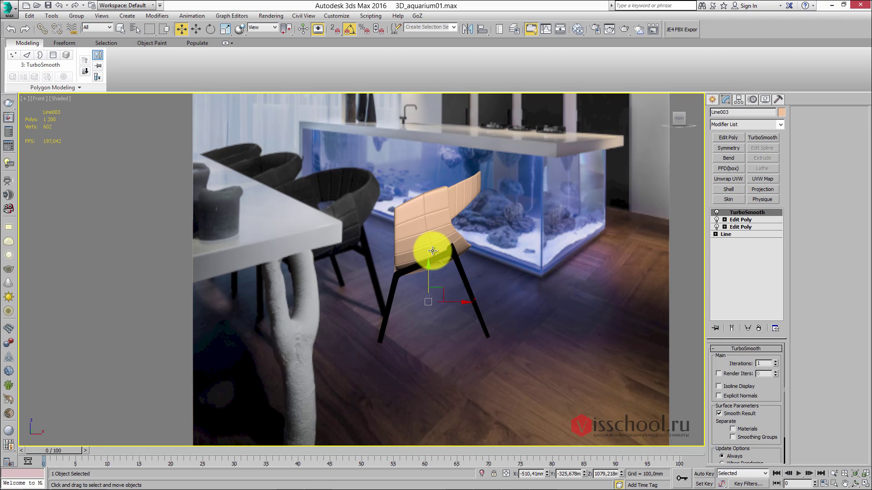
click(432, 217)
key(p)
key(z)
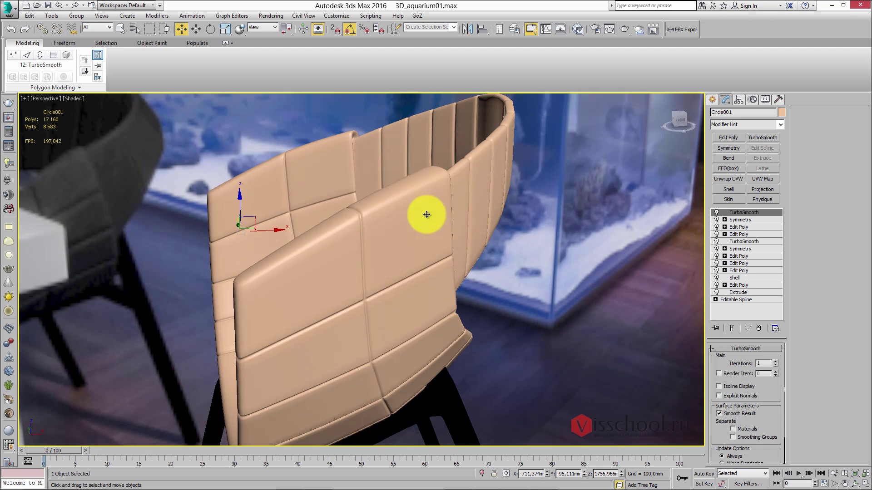
scroll(426, 215, down, 5)
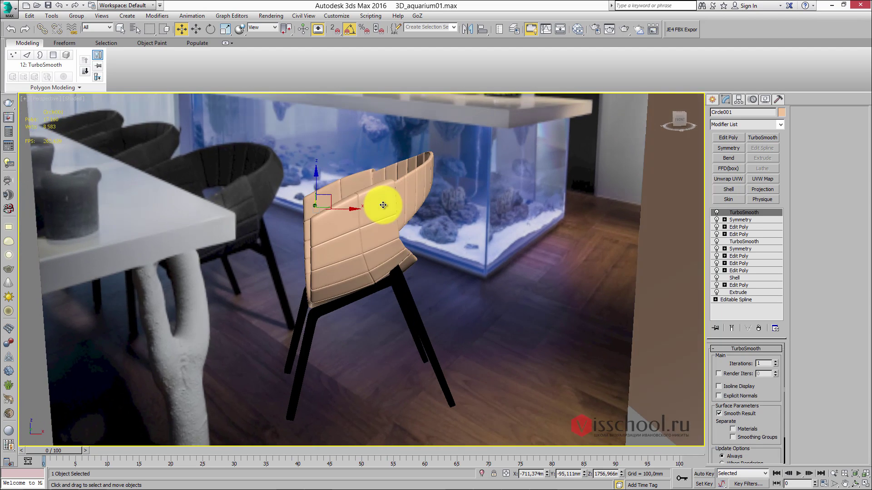
alt+middle_drag(383, 205, 393, 195)
alt+middle_drag(443, 232, 381, 263)
scroll(431, 233, down, 4)
click(376, 263)
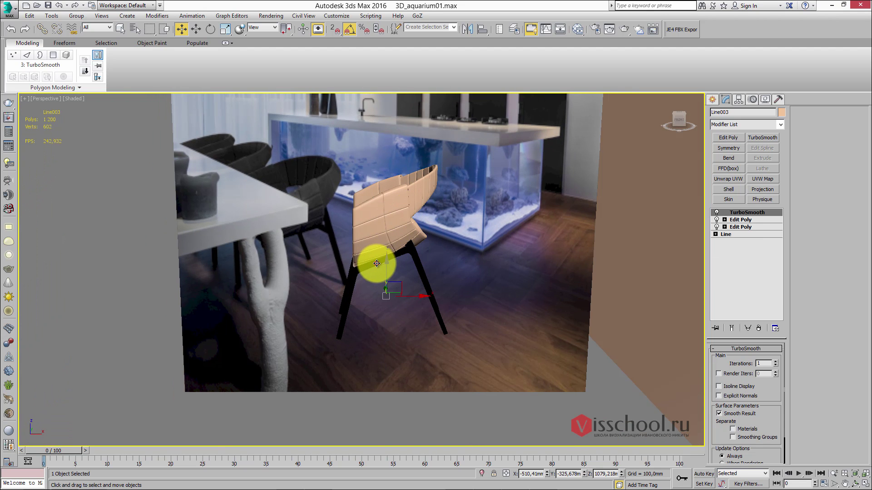
scroll(383, 238, up, 6)
alt+middle_drag(402, 211, 373, 266)
scroll(382, 228, up, 3)
alt+middle_drag(383, 228, 415, 220)
alt+middle_drag(342, 249, 360, 220)
scroll(367, 235, down, 6)
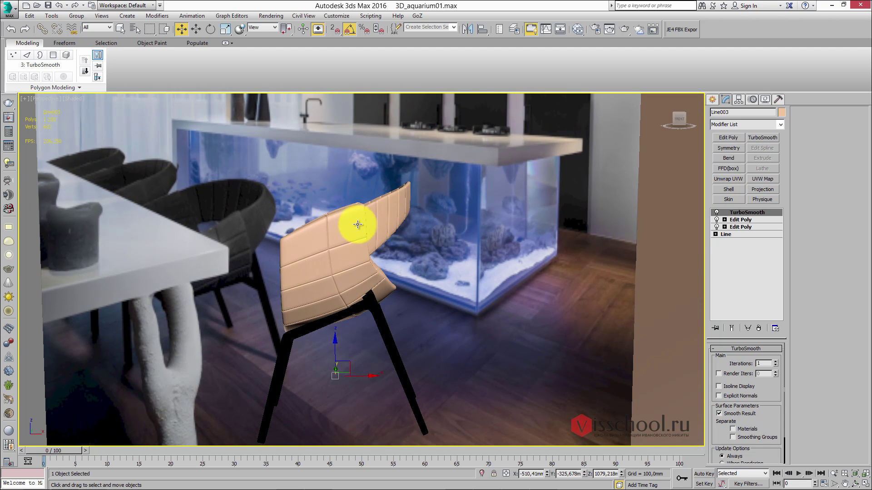
key(shift+z)
key(shift+z)
key(shift+z)
key(shift+z)
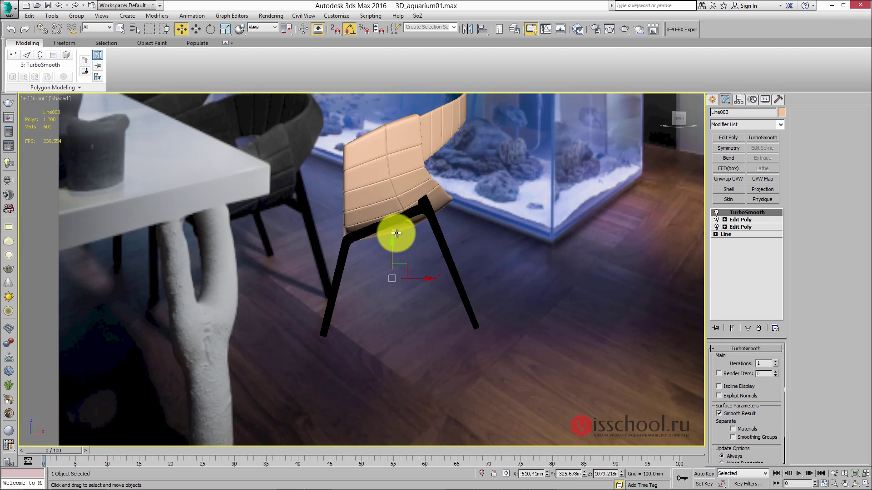
key(shift+z)
key(shift+z)
key(shift+z)
key(shift+z)
key(shift+z)
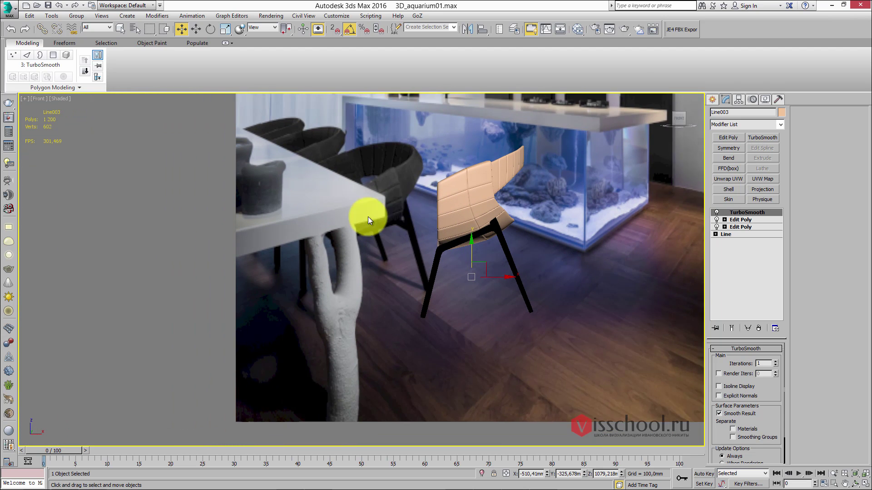
key(shift+z)
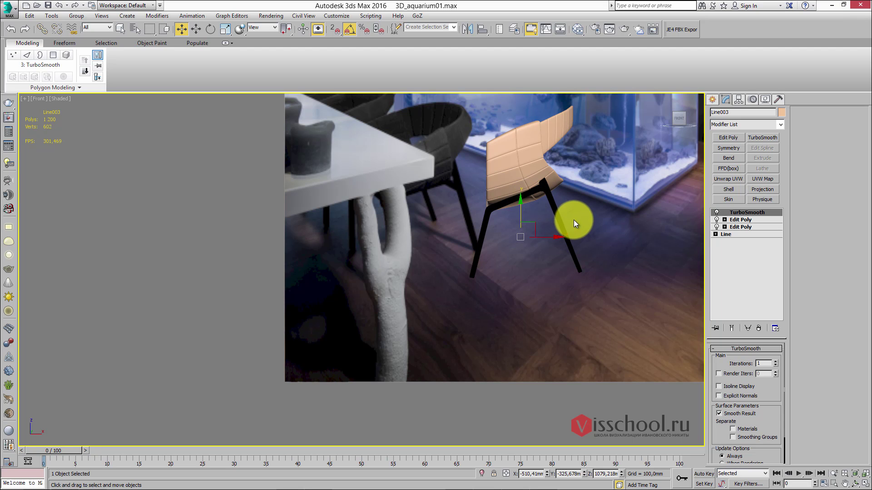
drag(871, 84, 255, 63)
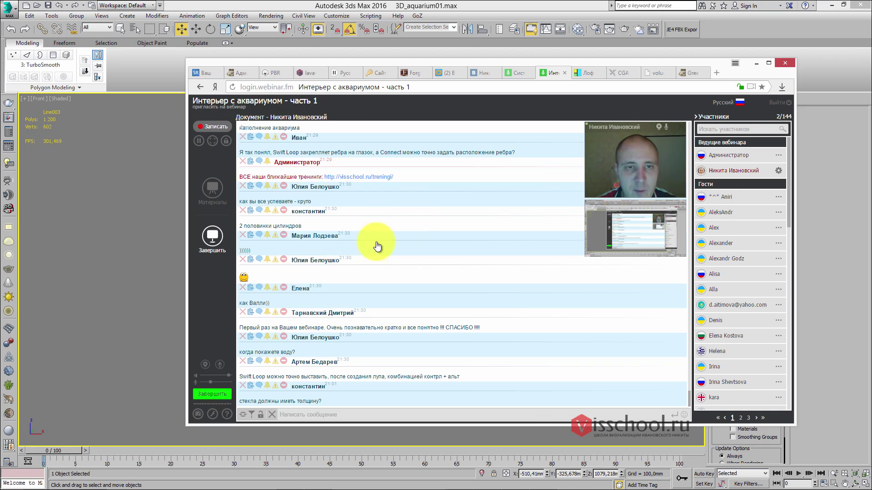
- On lava-design.ru, open Блог and the post about virtual-attraction locations
click(307, 74)
scroll(381, 186, up, 3)
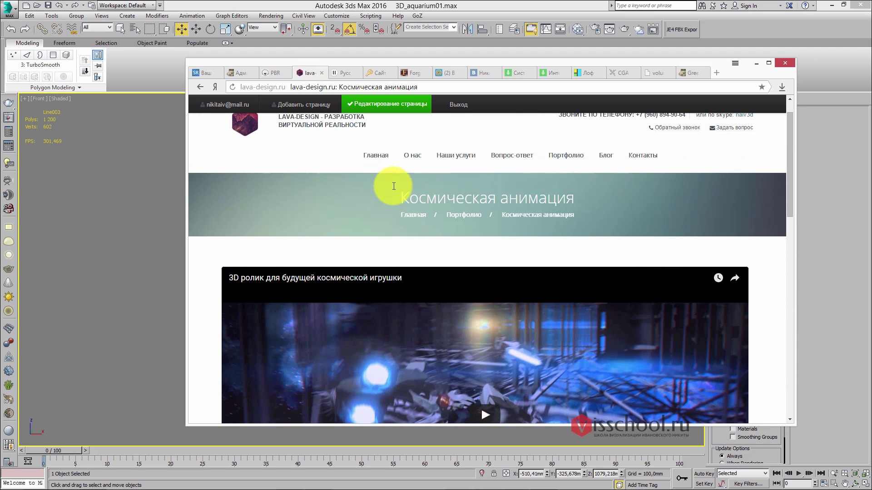
click(608, 189)
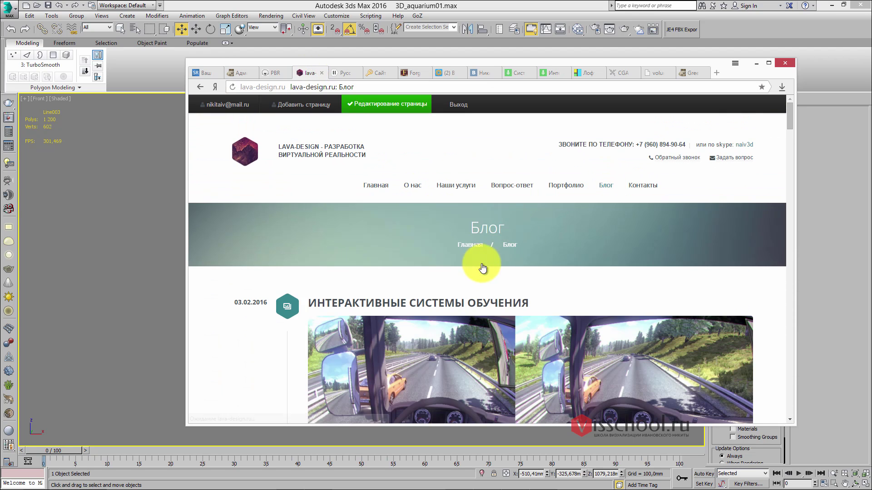
scroll(477, 256, down, 5)
scroll(474, 256, down, 6)
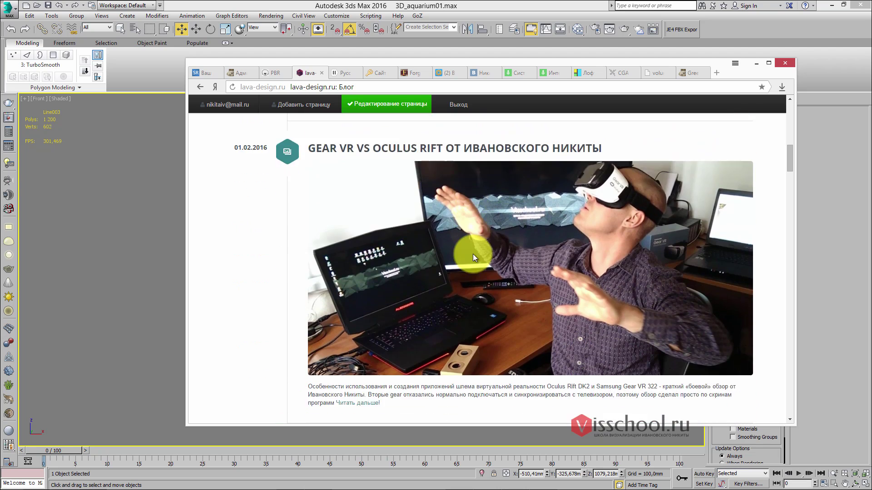
scroll(472, 255, down, 2)
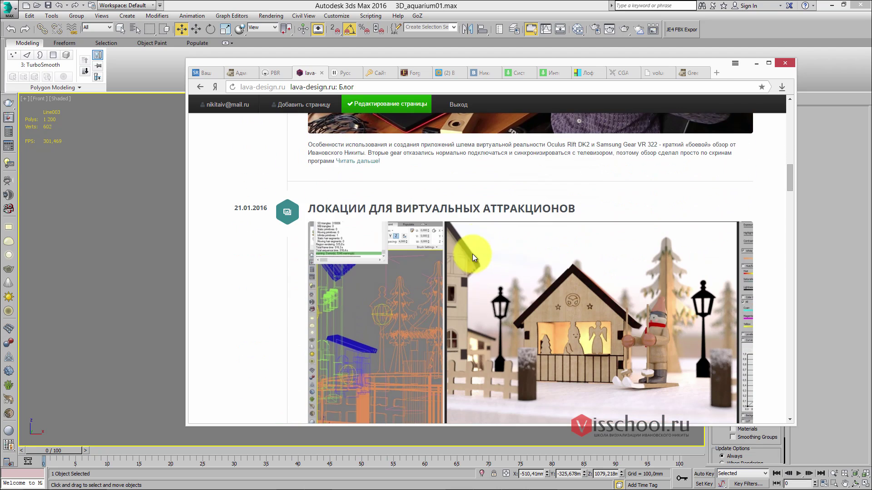
click(480, 212)
- Scroll into the post, then reposition the browser window slightly up and left
scroll(465, 221, down, 5)
scroll(474, 254, down, 12)
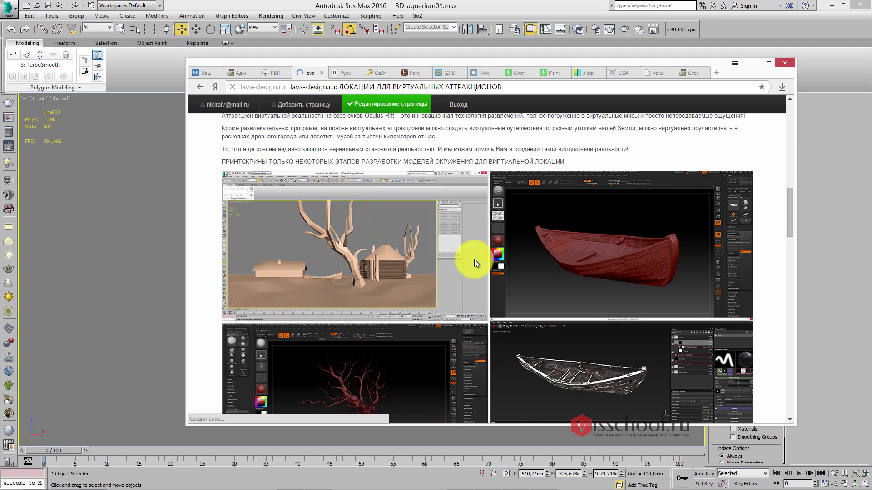
click(549, 54)
key(alt+Tab)
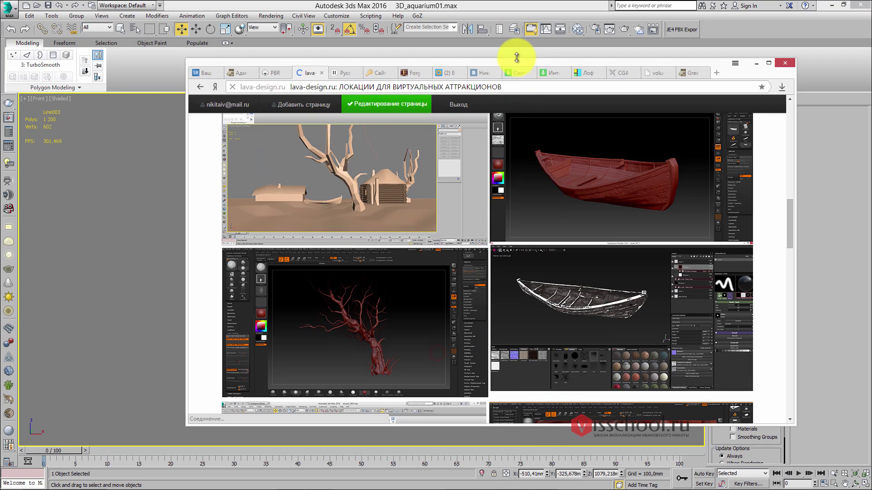
drag(368, 60, 355, 43)
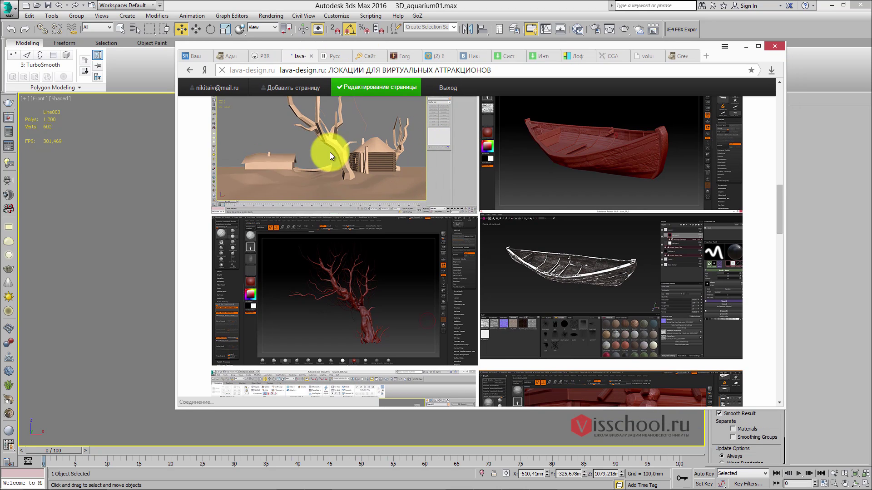
- Scroll through the post's location images, then return to the webinar chat tab
scroll(330, 151, down, 3)
scroll(531, 280, down, 5)
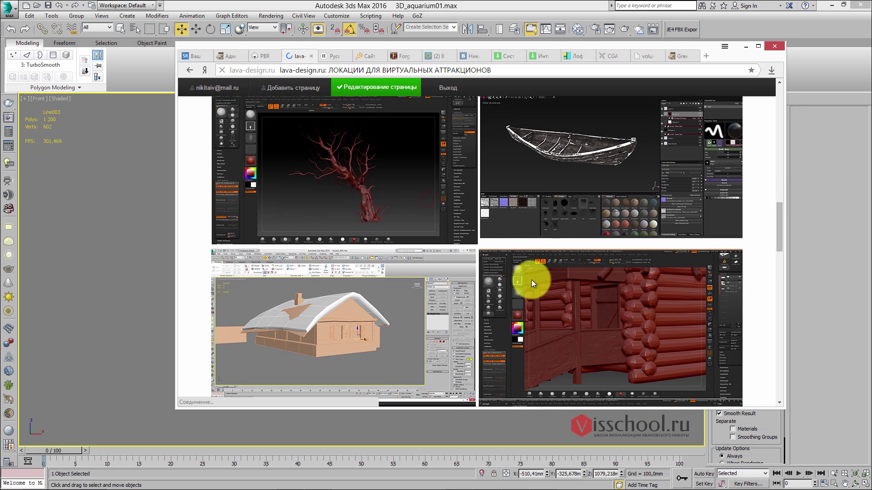
scroll(299, 211, up, 3)
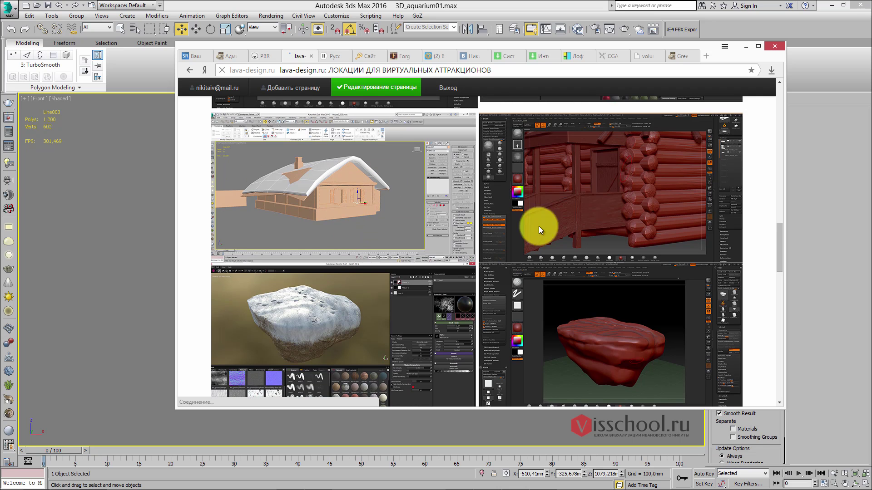
scroll(426, 269, down, 5)
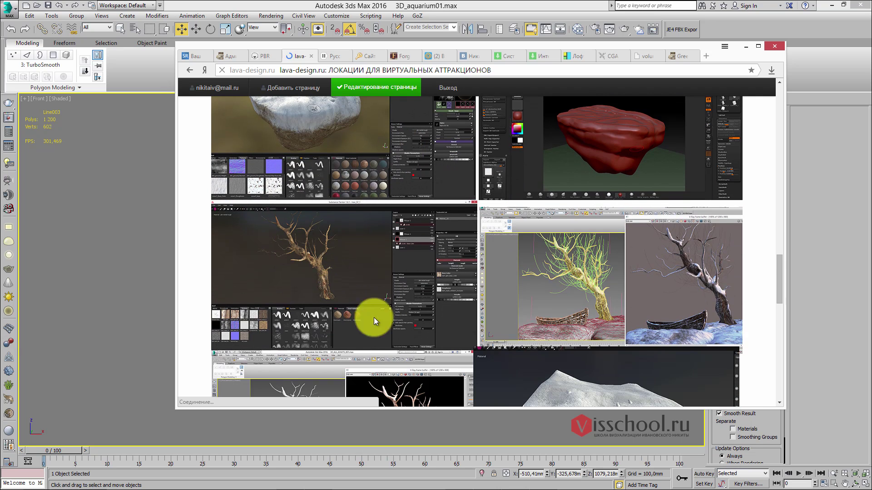
scroll(456, 275, down, 3)
scroll(394, 236, up, 3)
scroll(486, 220, up, 10)
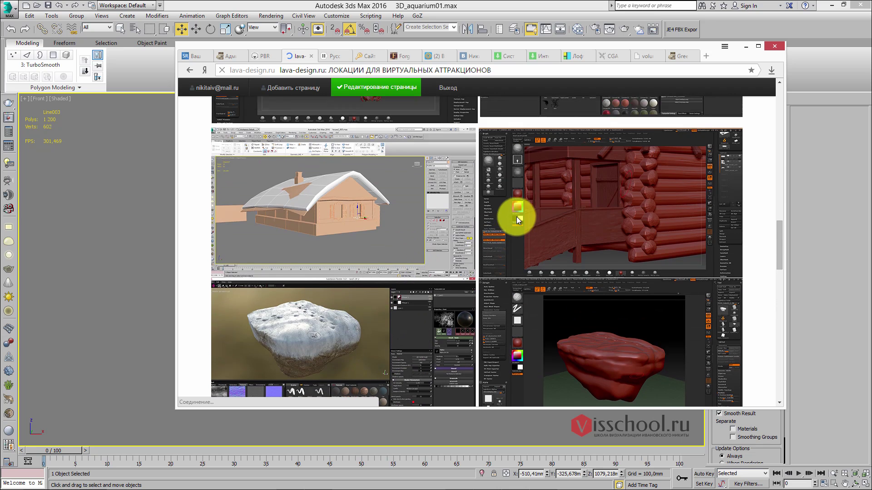
scroll(515, 217, up, 5)
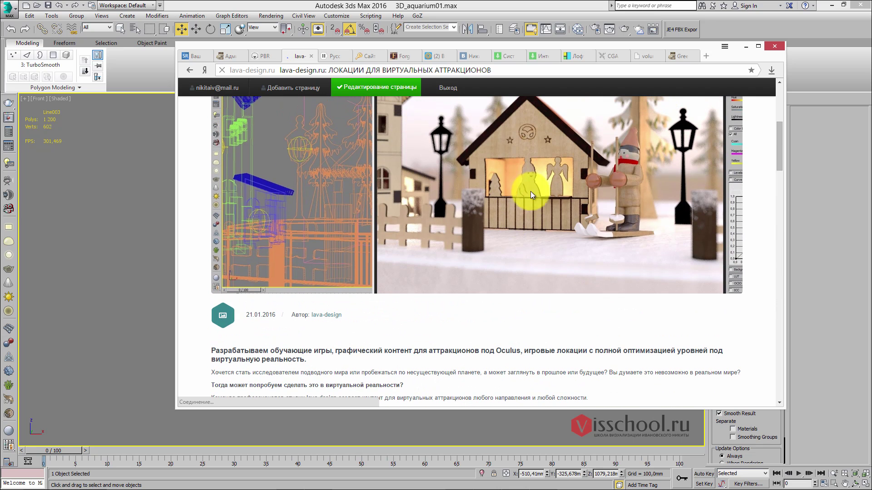
click(536, 55)
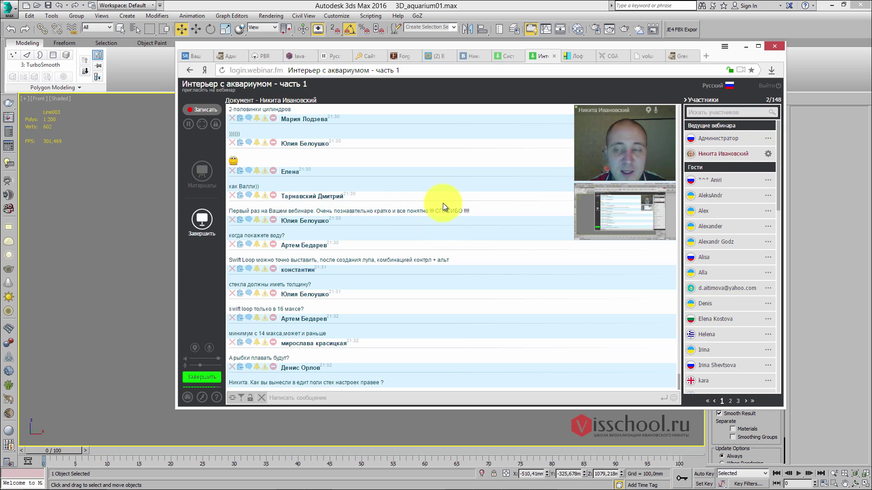
- Add Affect Region to the modifier set configuration in 3ds Max
key(alt+Tab)
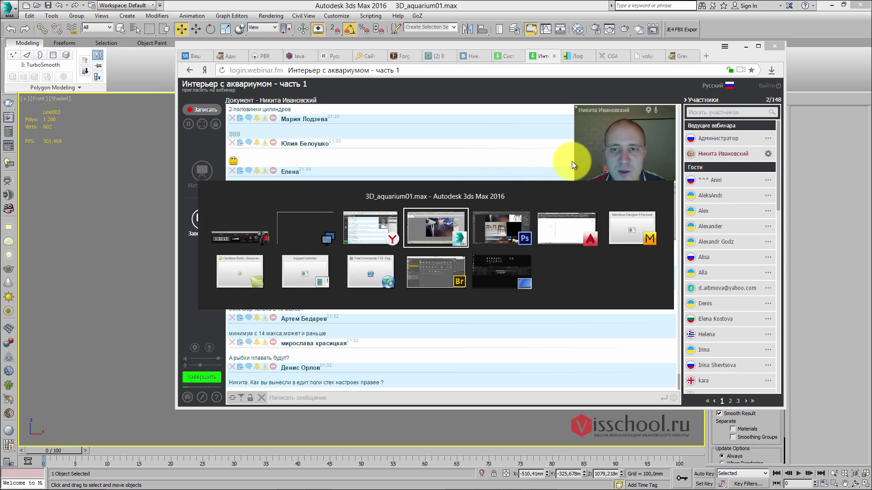
right_click(716, 126)
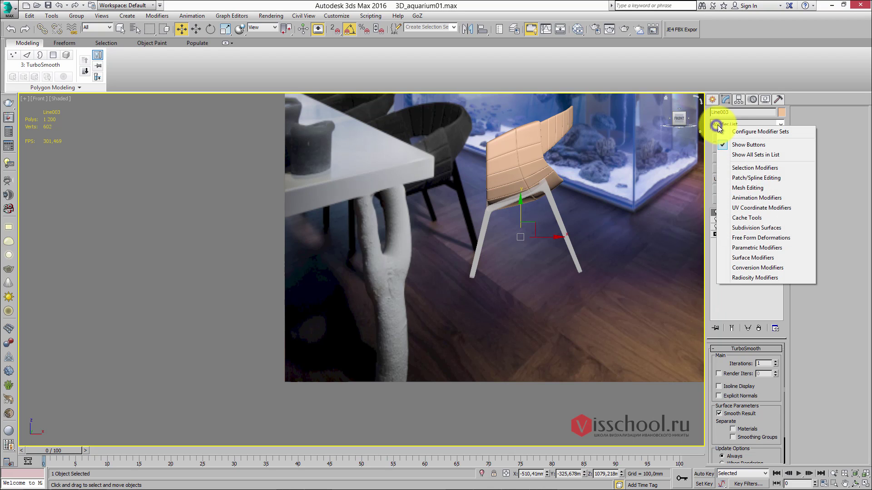
click(739, 132)
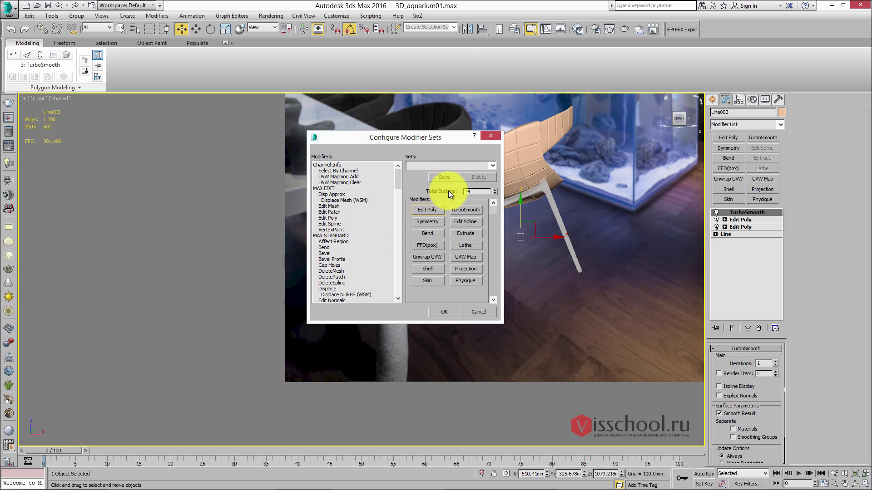
click(331, 242)
click(491, 136)
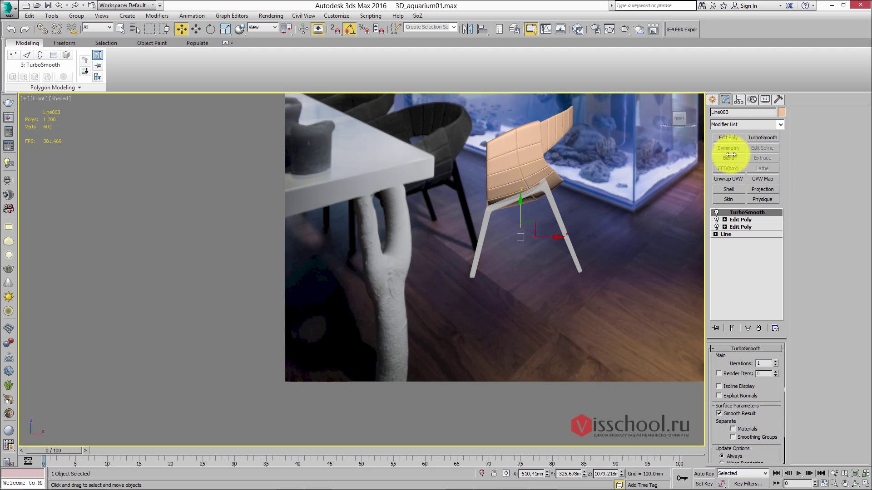
- Recentre the view and Save As the incremented file 3D_aquarium02.max
middle_drag(506, 159, 468, 174)
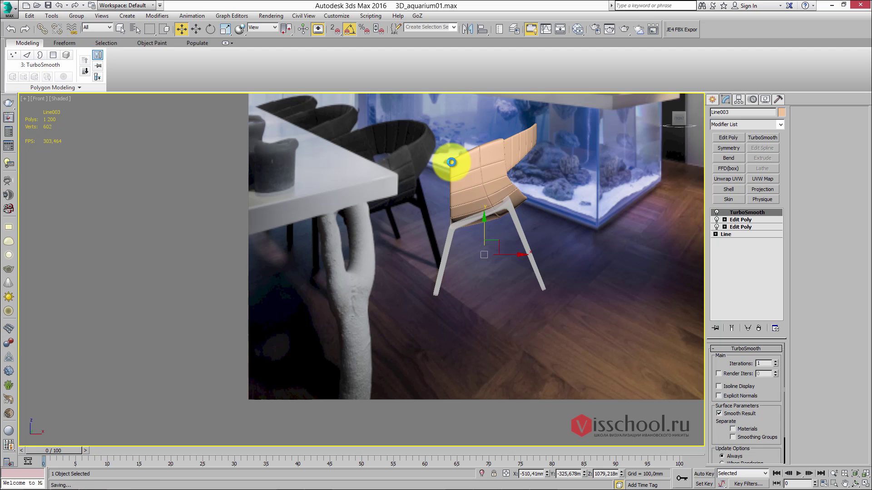
click(11, 14)
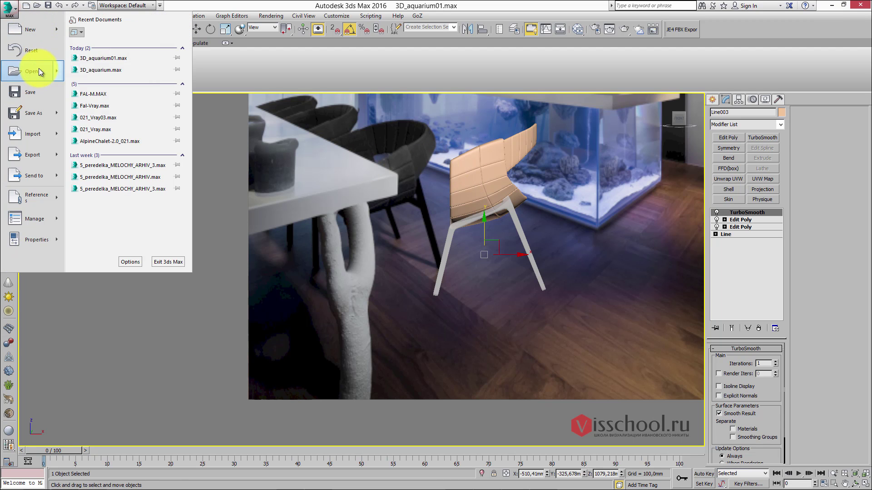
click(34, 113)
click(556, 451)
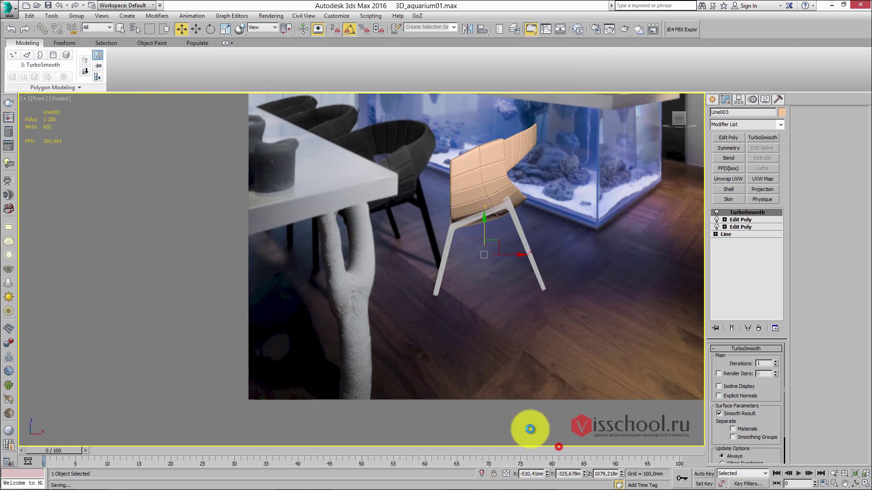
key(alt+Tab)
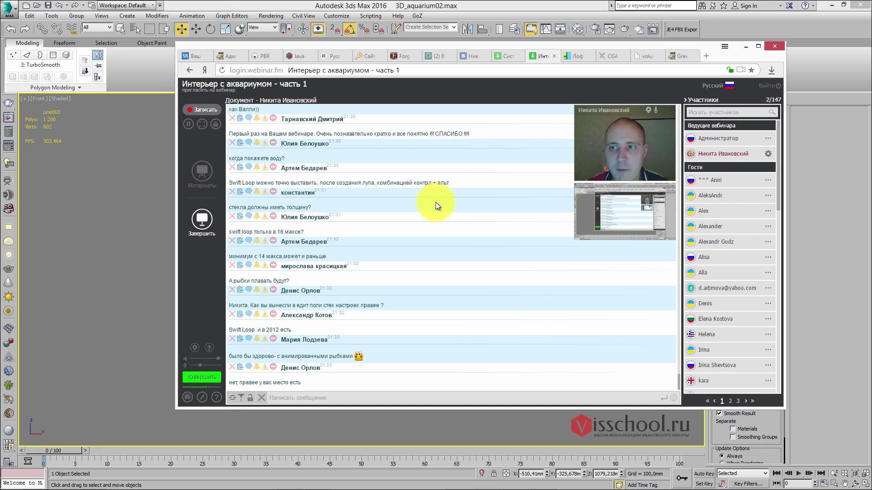
- Move the webinar window aside and widen the 3ds Max command panel
drag(611, 47, 413, 79)
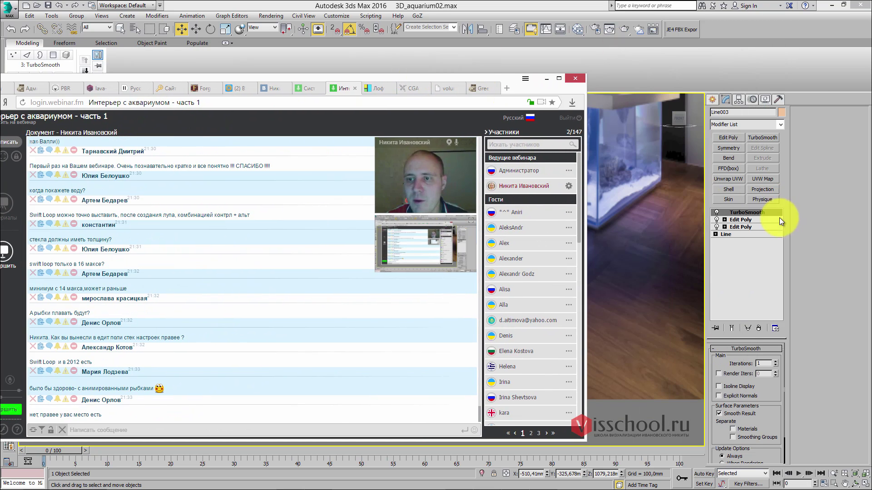
click(703, 217)
drag(816, 213, 699, 211)
- Reposition the webinar window to read the latest chat questions
key(alt+Tab)
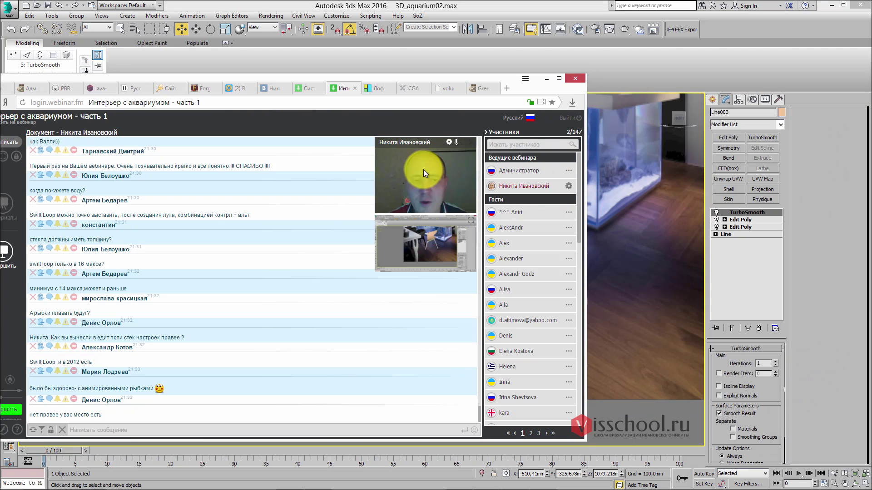
drag(206, 78, 338, 63)
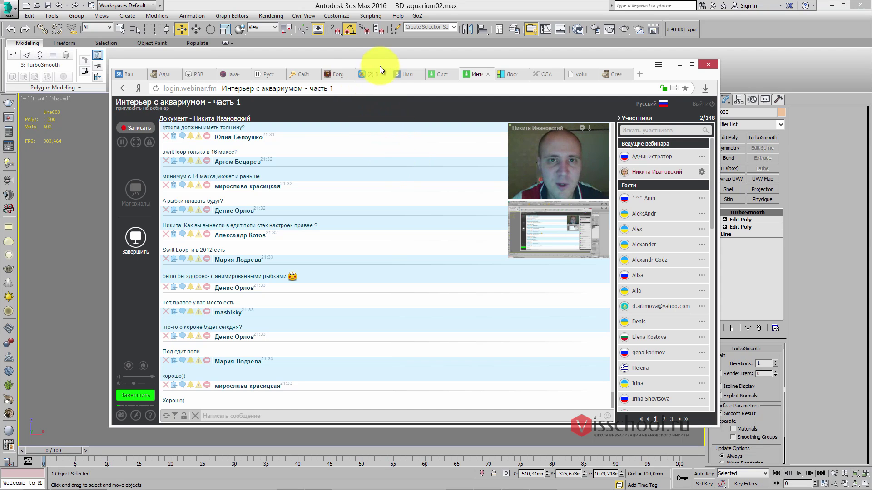
click(316, 66)
drag(317, 64, 306, 61)
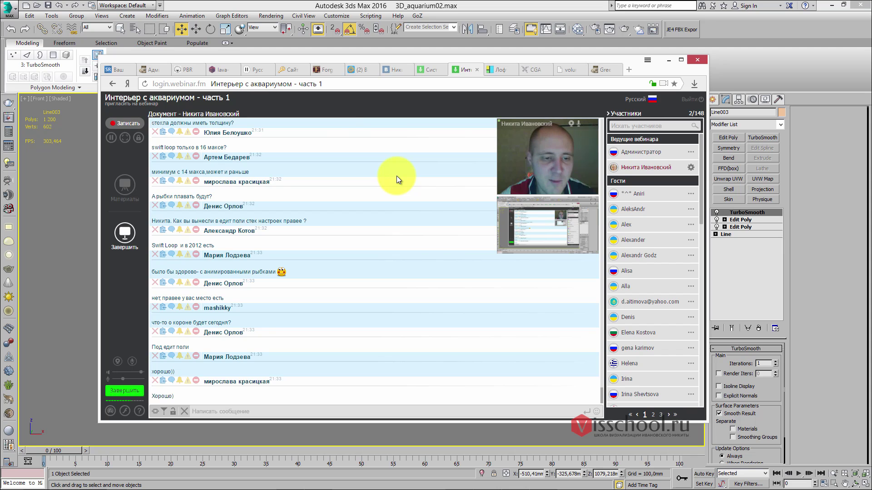
drag(341, 72, 871, 75)
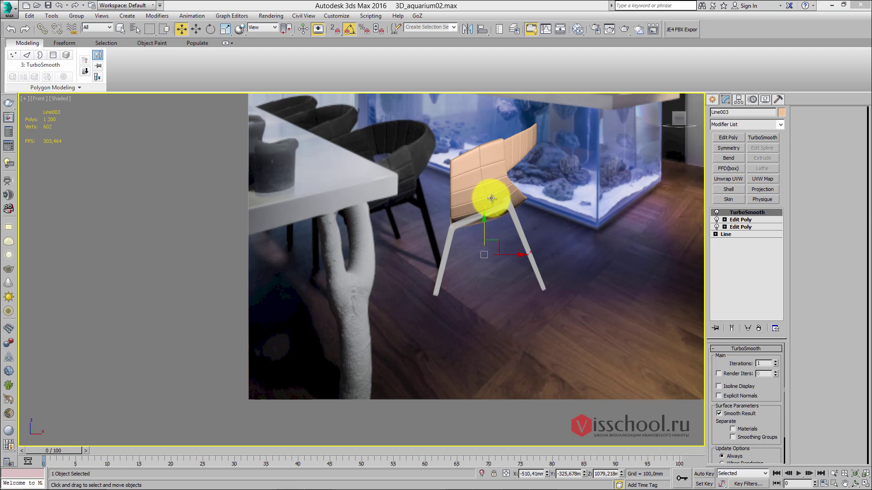
- Pan and zoom the Front view to centre the chair scene
scroll(467, 204, up, 3)
middle_drag(430, 215, 399, 224)
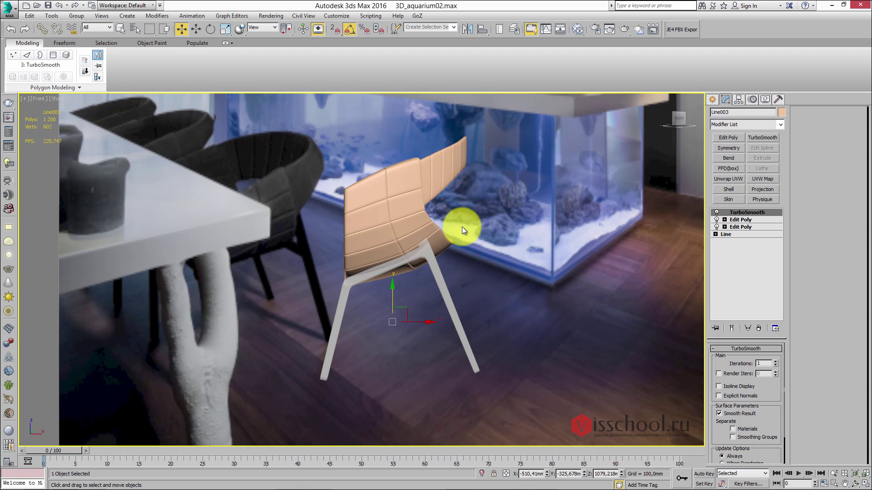
middle_drag(462, 227, 426, 236)
scroll(431, 230, down, 2)
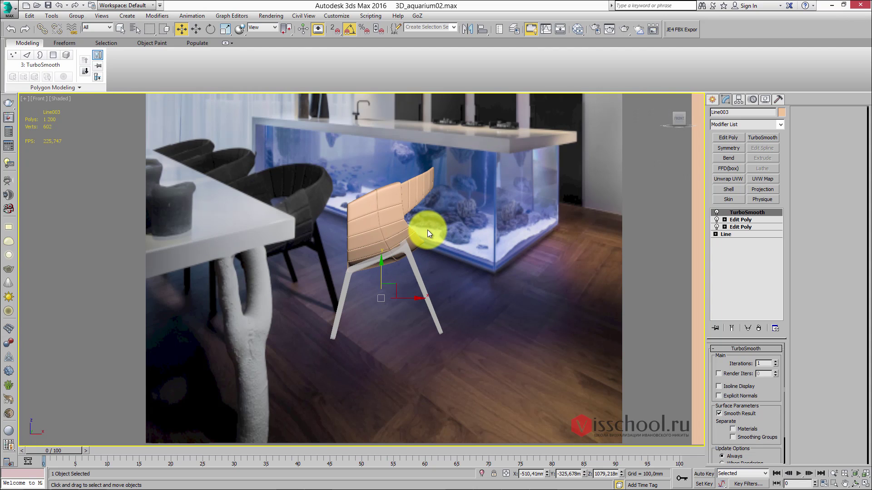
scroll(411, 211, up, 4)
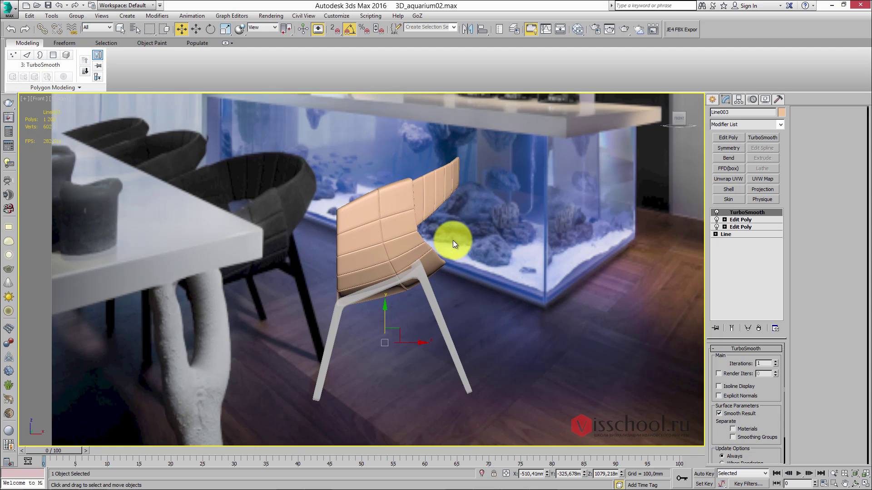
middle_drag(418, 222, 428, 217)
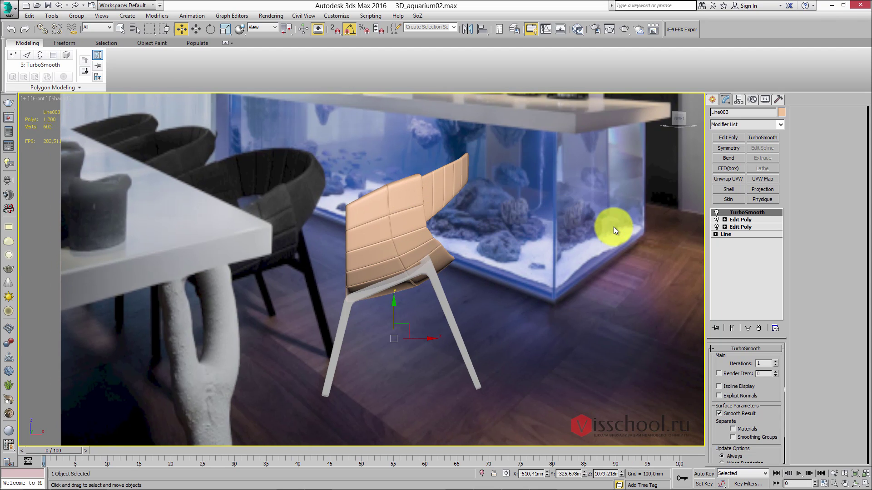
middle_drag(360, 214, 409, 209)
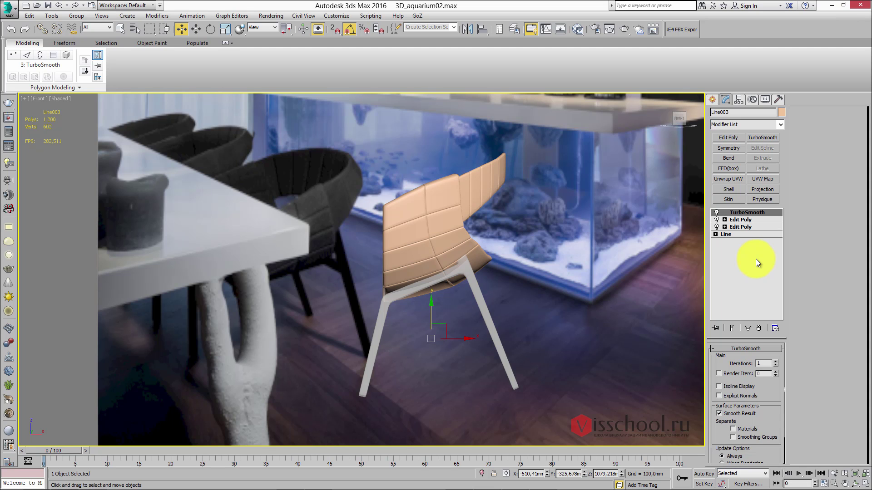
- Select the chair shell Circle001, leaving the viewport shading options unchanged
click(420, 208)
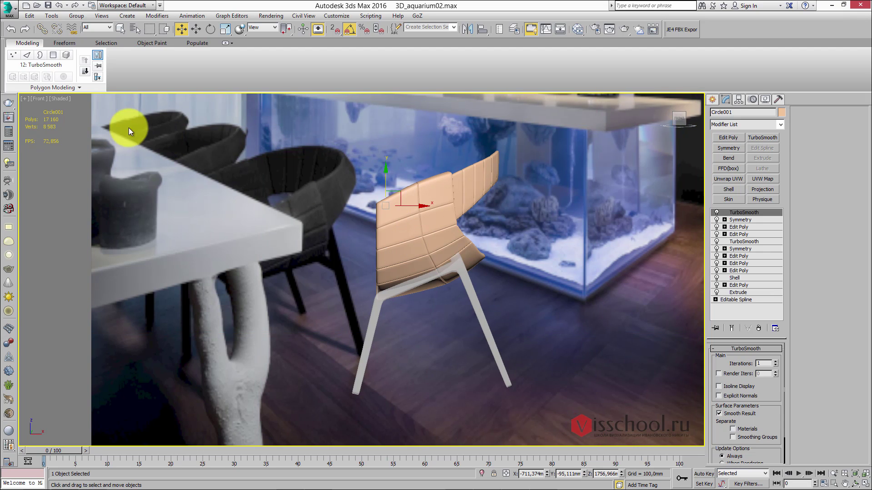
right_click(51, 95)
click(58, 99)
click(64, 99)
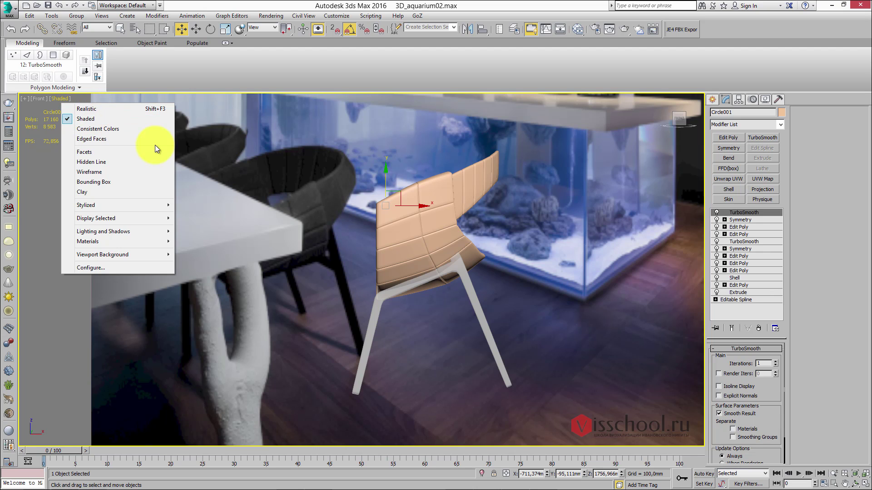
click(334, 205)
click(409, 218)
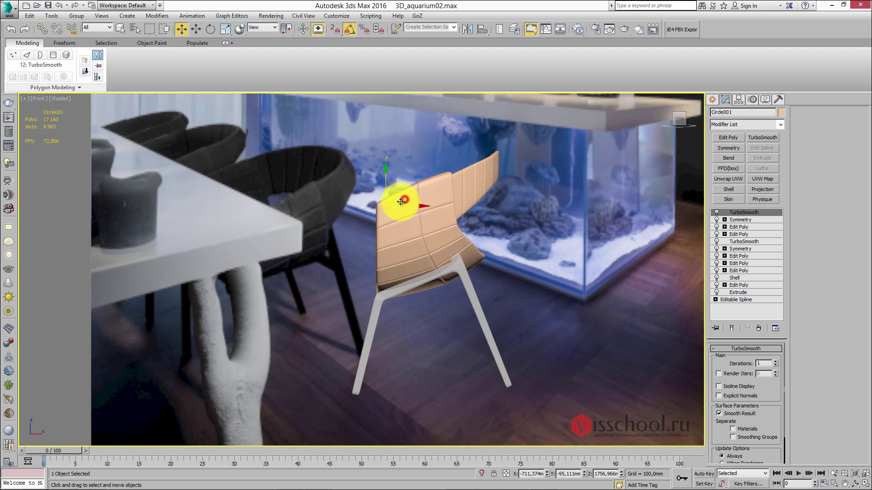
- In Perspective view, orbit around the chair to inspect its sides and back
key(p)
scroll(400, 202, up, 5)
alt+middle_drag(399, 196, 436, 195)
scroll(436, 194, down, 5)
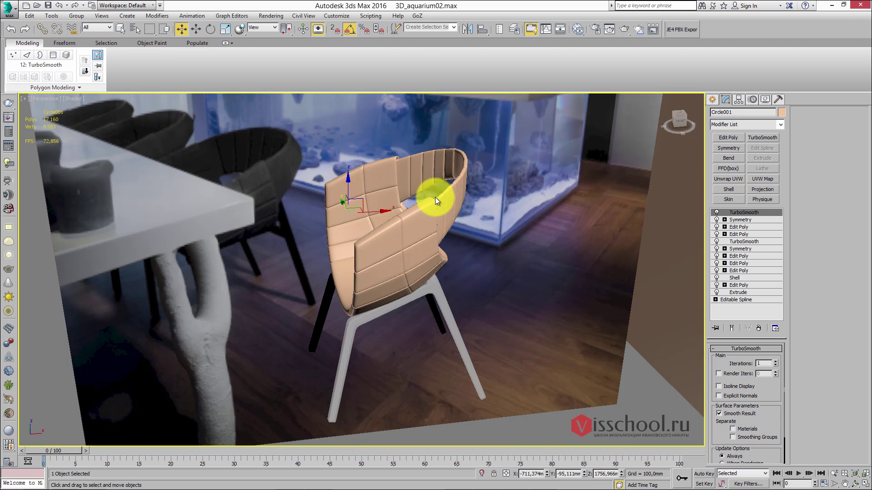
scroll(467, 199, up, 2)
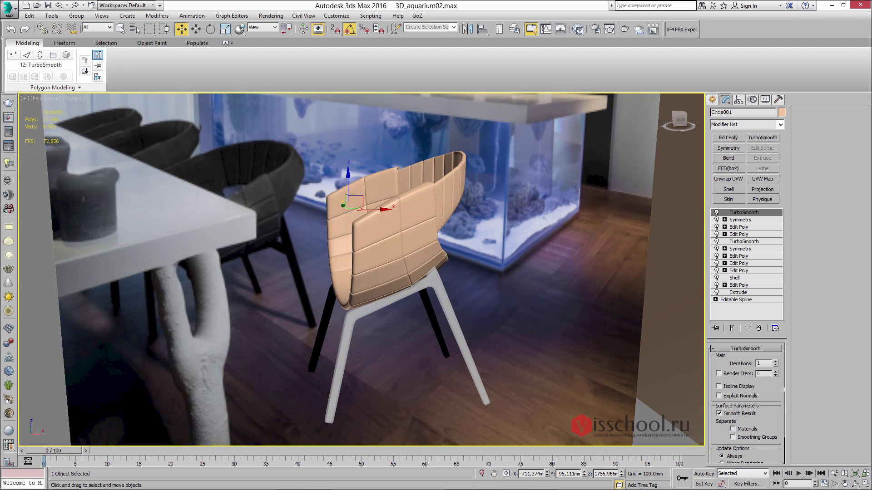
alt+middle_drag(522, 258, 451, 221)
scroll(431, 218, up, 3)
scroll(444, 194, down, 3)
- Return to the Front view, frame the chair, and open the Create panel's Shapes
key(f)
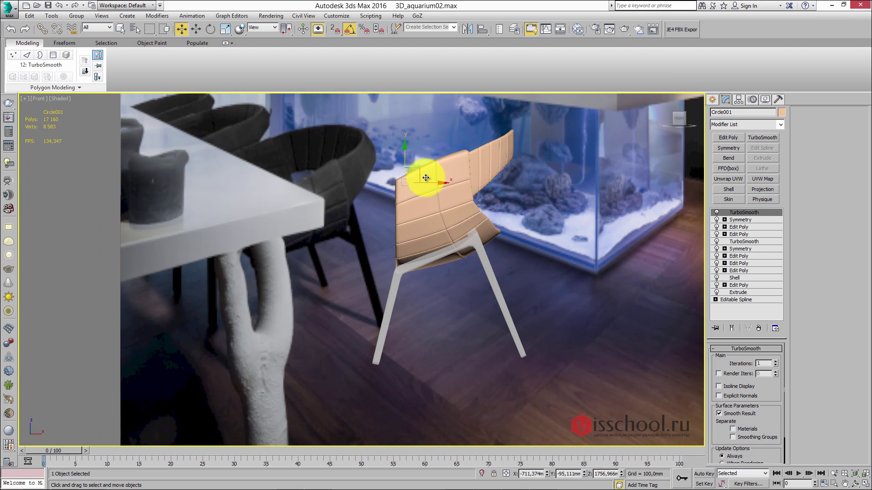
middle_drag(402, 238, 414, 177)
scroll(415, 202, down, 5)
scroll(371, 213, up, 4)
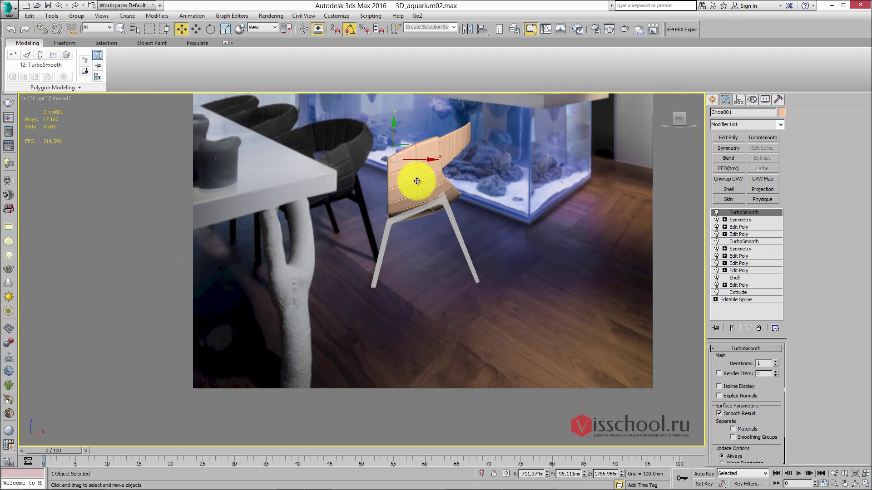
click(713, 99)
- Draw a line spline down the table leg, placing vertices at its top, bend and bottom
click(731, 165)
scroll(420, 197, up, 6)
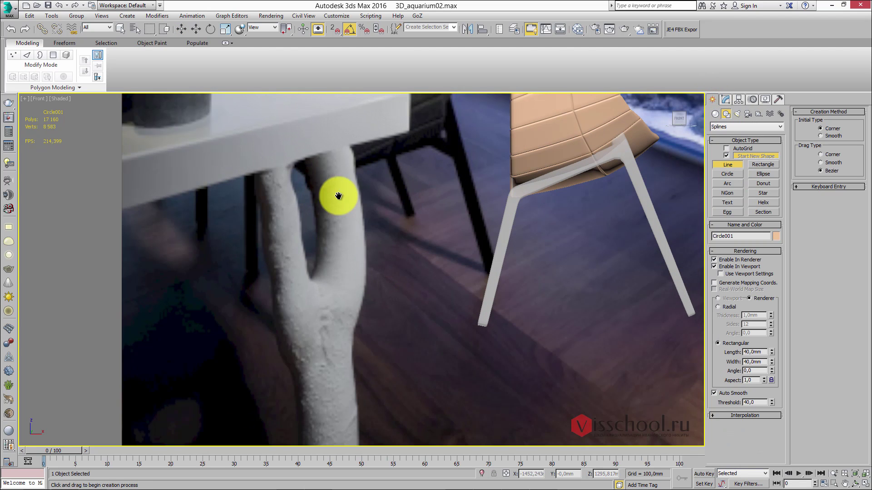
click(280, 159)
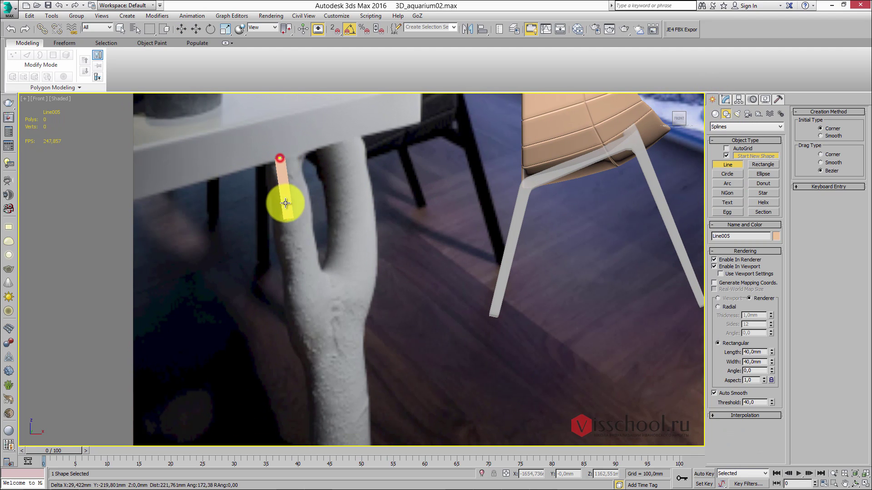
click(304, 279)
middle_drag(340, 366, 341, 291)
click(342, 293)
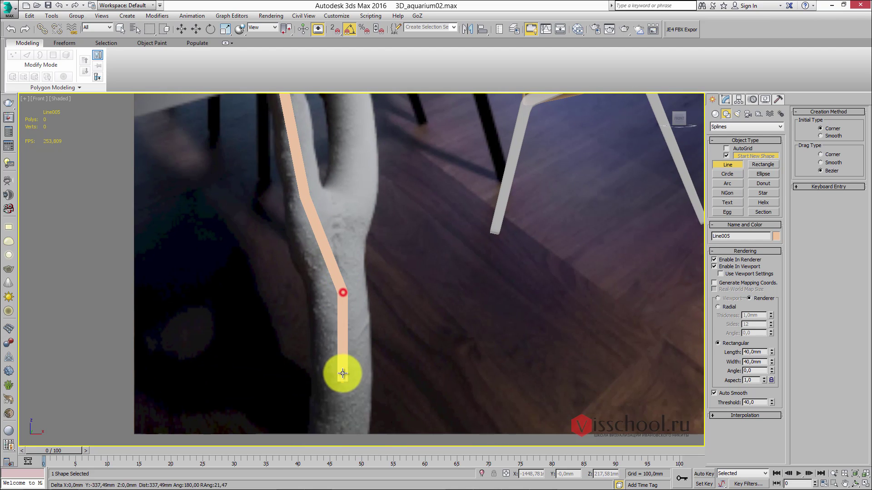
click(347, 432)
right_click(360, 411)
middle_drag(360, 411, 353, 435)
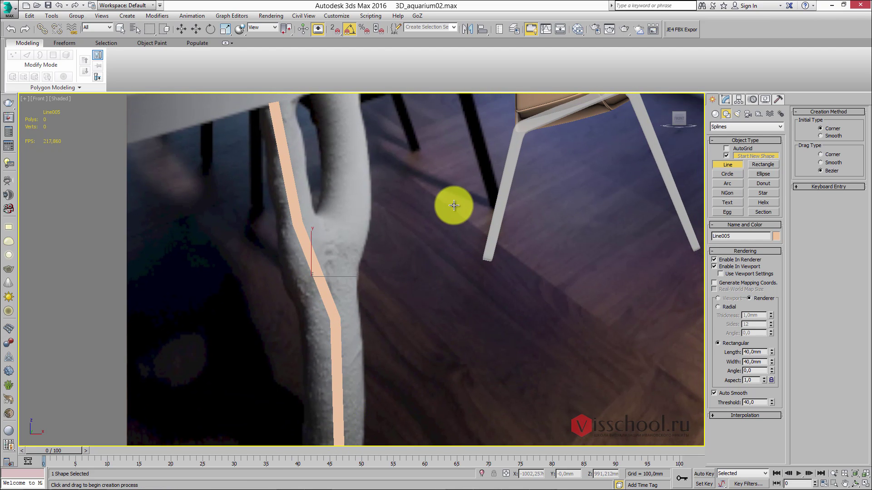
alt+middle_drag(446, 185, 392, 197)
- Give Line005 a renderable rectangular profile of 80 × 80 mm
click(725, 99)
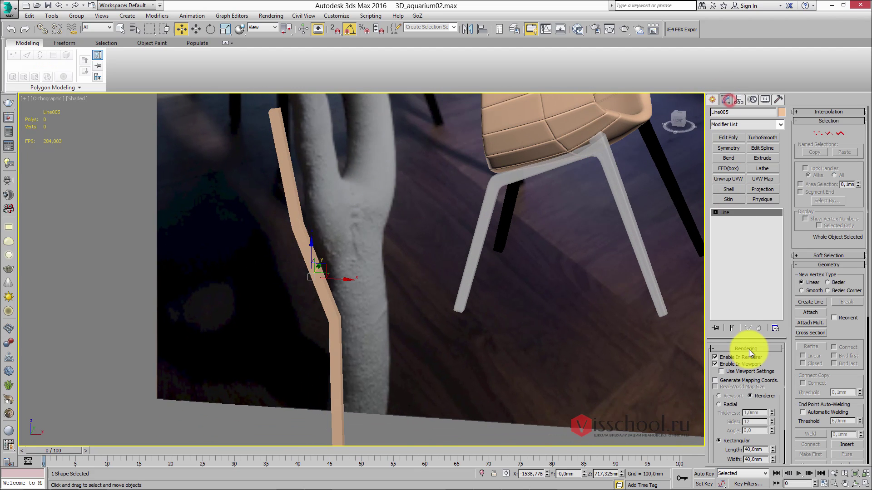
click(767, 450)
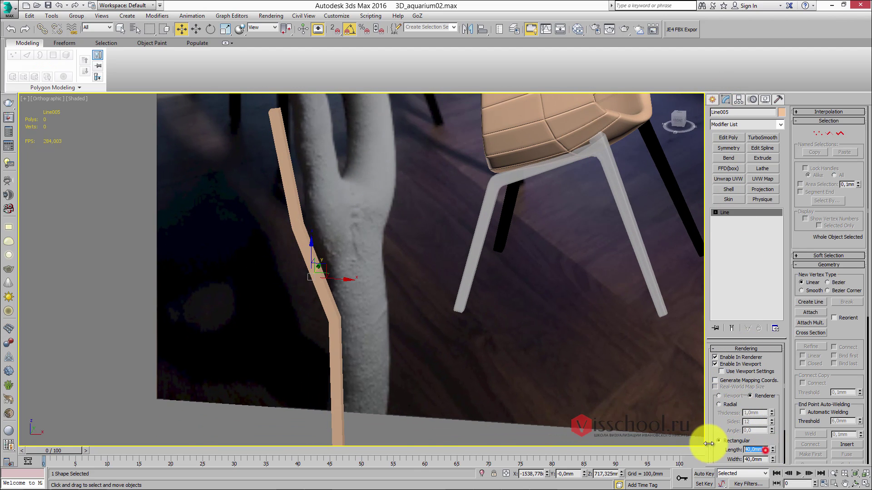
text(80)
key(Tab)
text(80)
key(Return)
- Exit Isolate Selection to restore the chair, table and backdrop, then open Viewport Configuration
alt+middle_drag(431, 284, 394, 244)
key(f)
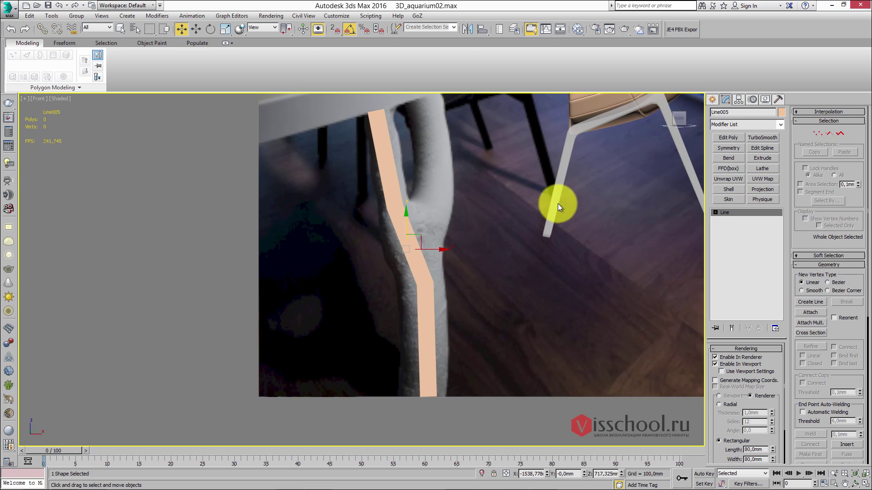
scroll(551, 209, down, 4)
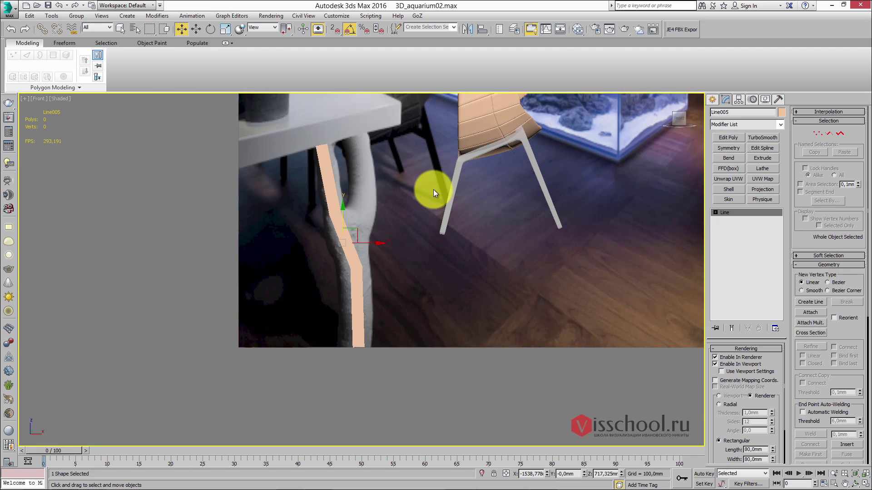
middle_drag(550, 223, 512, 253)
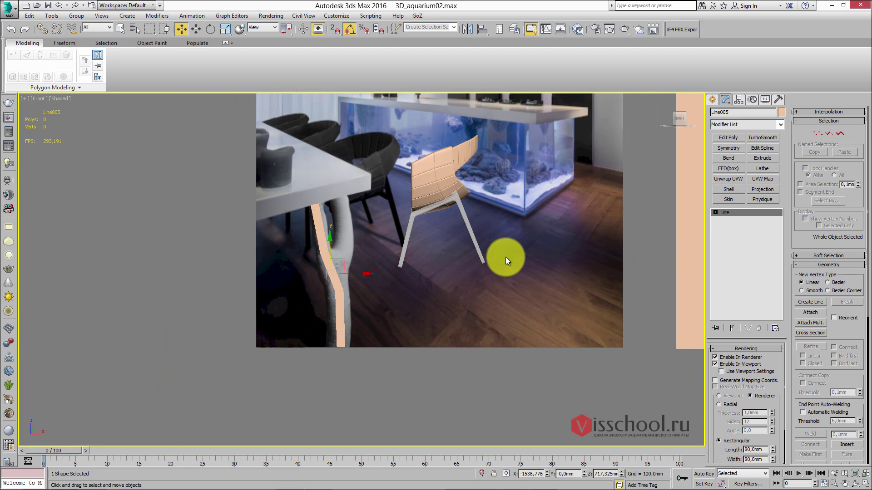
alt+middle_drag(371, 252, 404, 228)
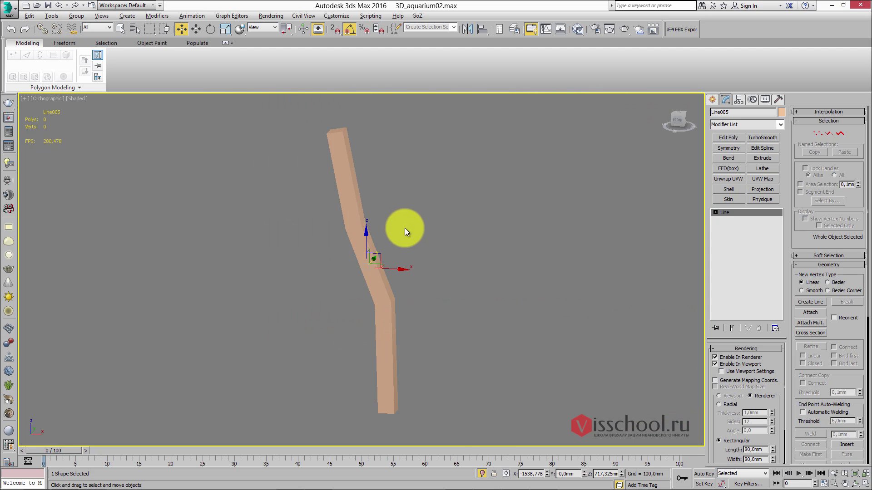
click(483, 473)
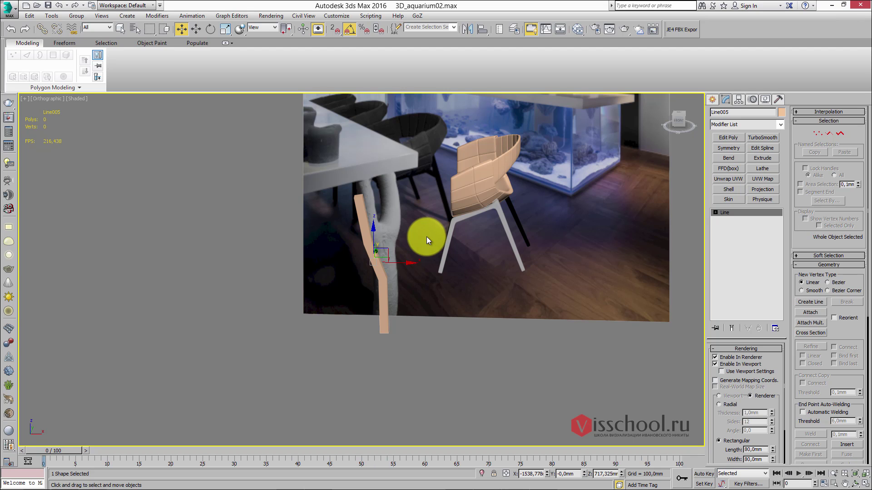
key(shift+z)
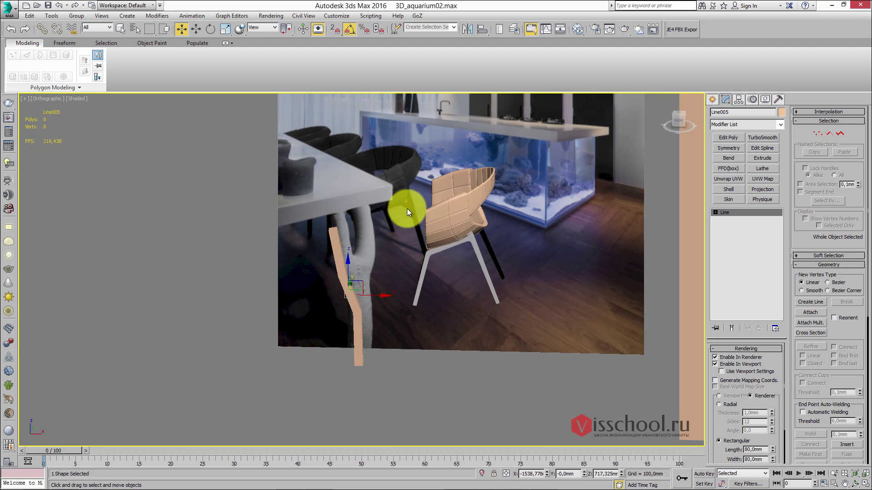
click(76, 98)
click(116, 271)
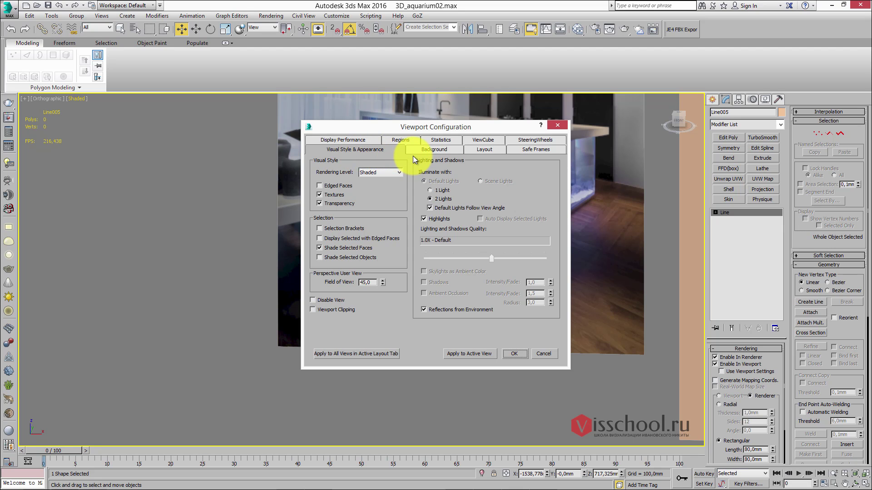
- Browse the Viewport Configuration tabs (performance, SteeringWheels, ViewCube, statistics, regions, background), then close it
click(353, 139)
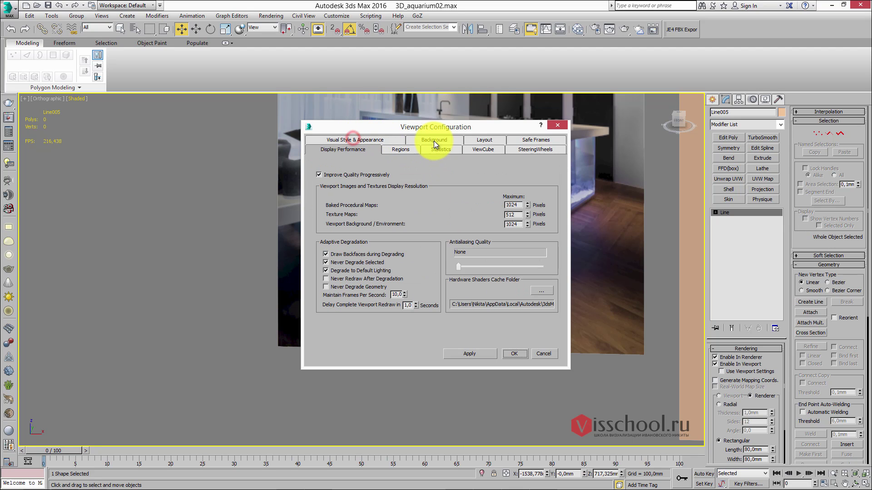
click(516, 150)
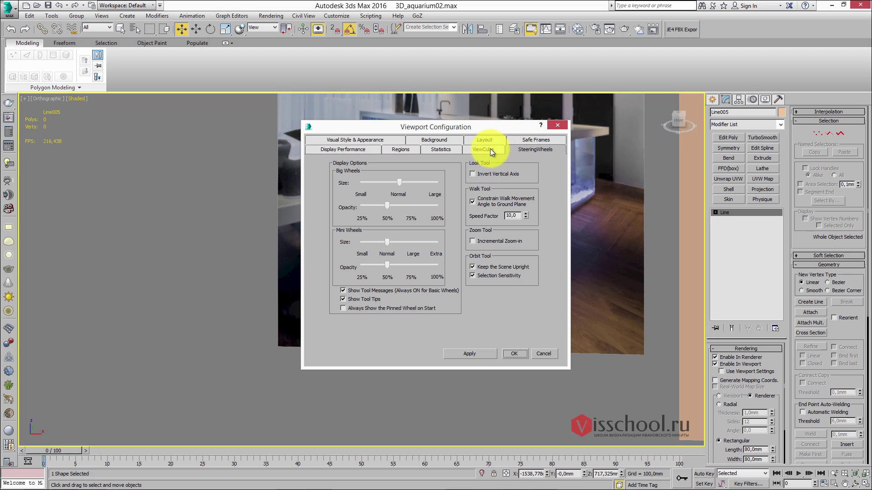
click(462, 150)
click(442, 149)
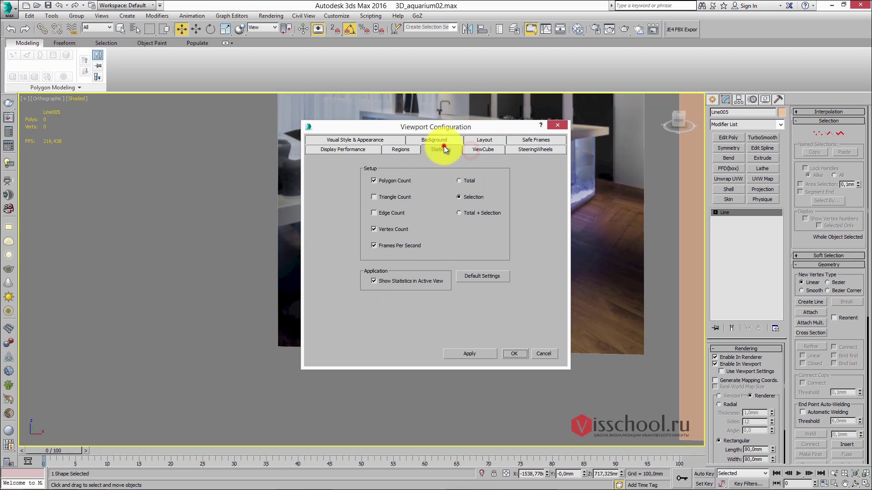
click(390, 150)
click(443, 148)
click(448, 142)
click(557, 125)
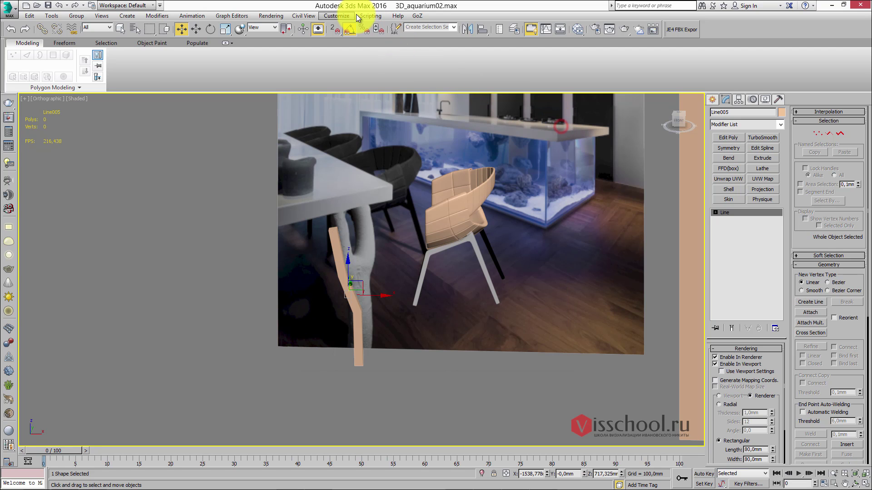
- Review the Viewports page of Customize > Preferences, then close Preference Settings
click(336, 16)
click(350, 162)
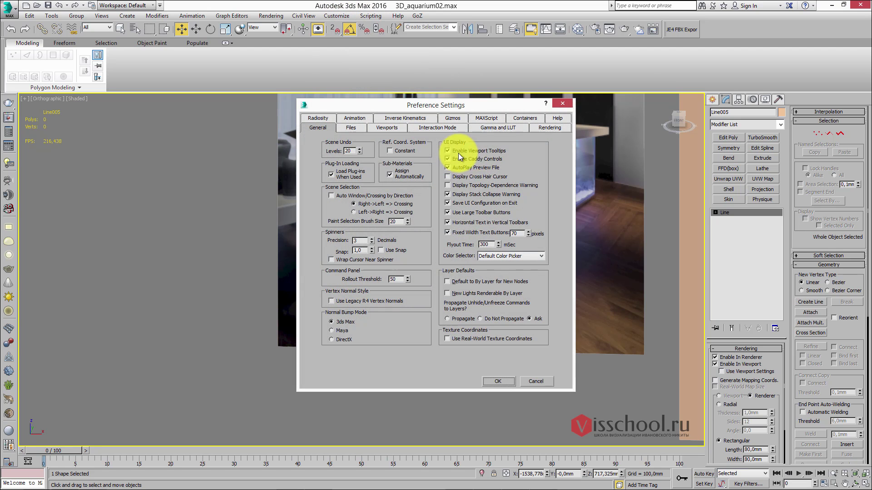
click(395, 129)
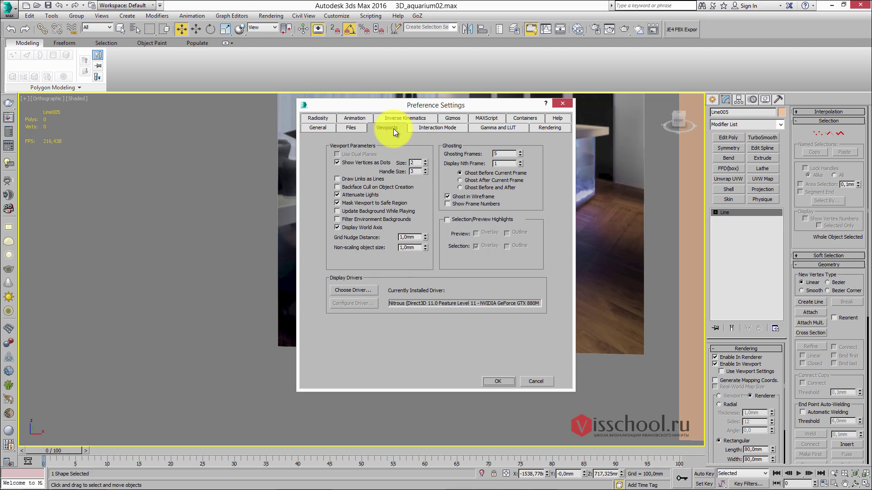
mouse_move(463, 213)
mouse_down()
mouse_move(438, 222)
mouse_move(442, 256)
mouse_move(496, 268)
mouse_move(521, 238)
mouse_move(491, 214)
mouse_move(437, 216)
mouse_move(447, 257)
mouse_move(516, 253)
mouse_move(474, 219)
mouse_move(442, 218)
mouse_move(496, 231)
mouse_move(517, 223)
mouse_move(462, 212)
mouse_move(450, 218)
mouse_move(499, 229)
mouse_move(500, 214)
mouse_move(446, 214)
mouse_up()
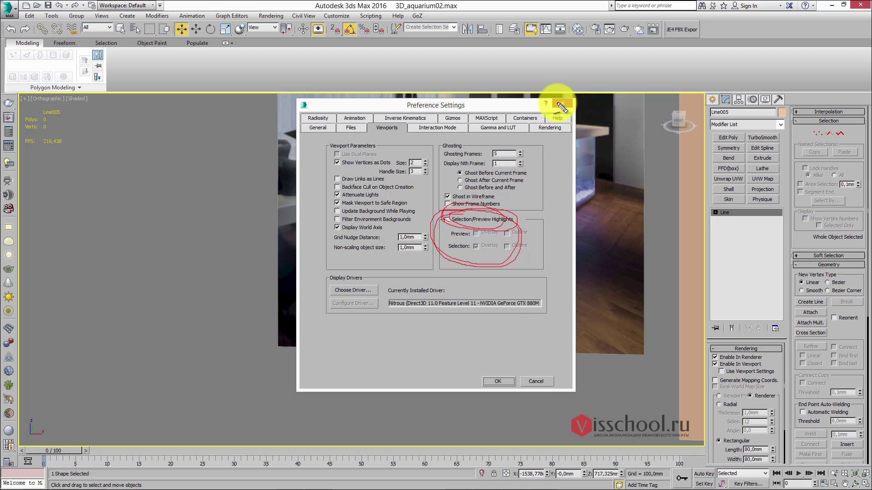
key(Escape)
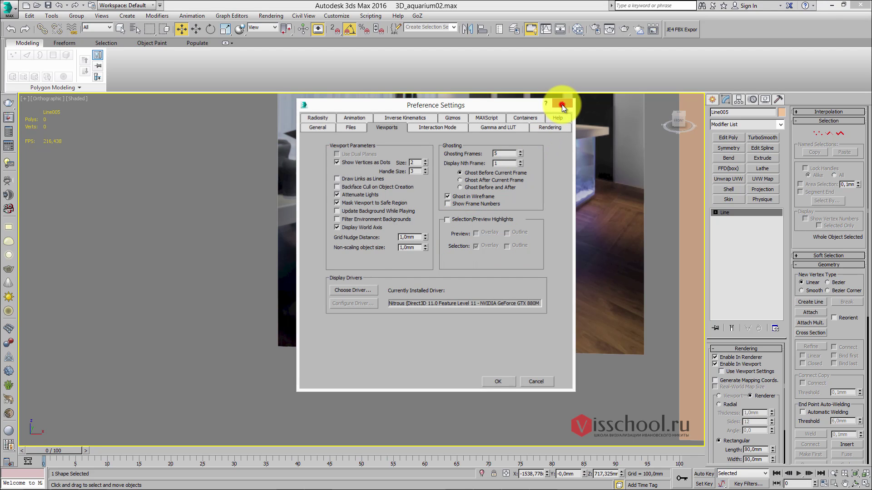
click(562, 105)
- Add an Edit Poly modifier on top of Line005's Line, giving 15 polygons and 16 vertices
alt+middle_drag(435, 225, 408, 208)
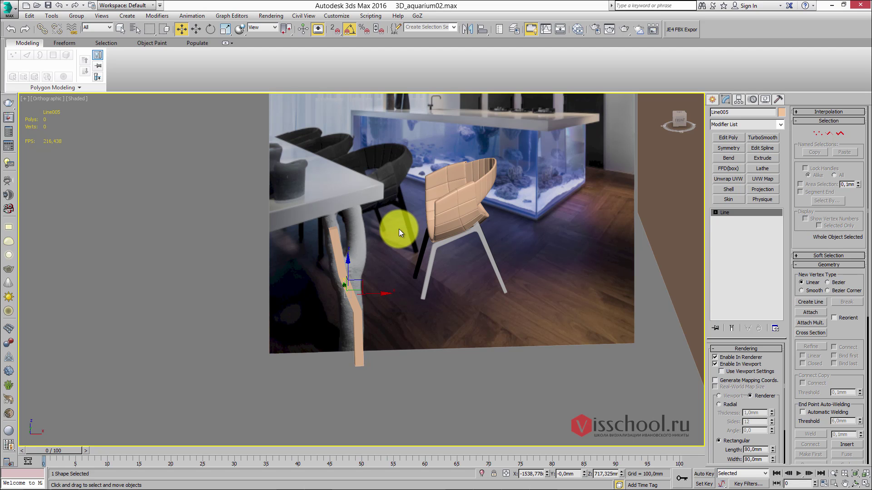
scroll(398, 229, up, 6)
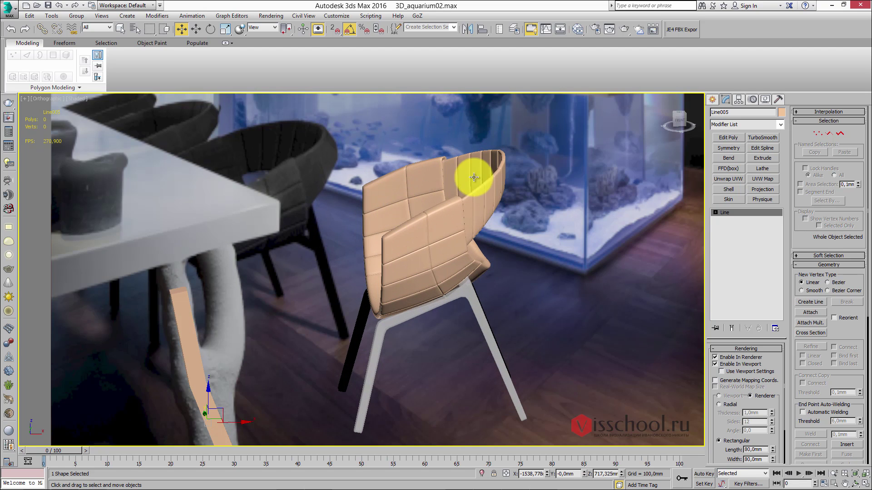
scroll(454, 190, down, 6)
alt+middle_drag(428, 202, 407, 236)
key(f)
scroll(440, 210, down, 6)
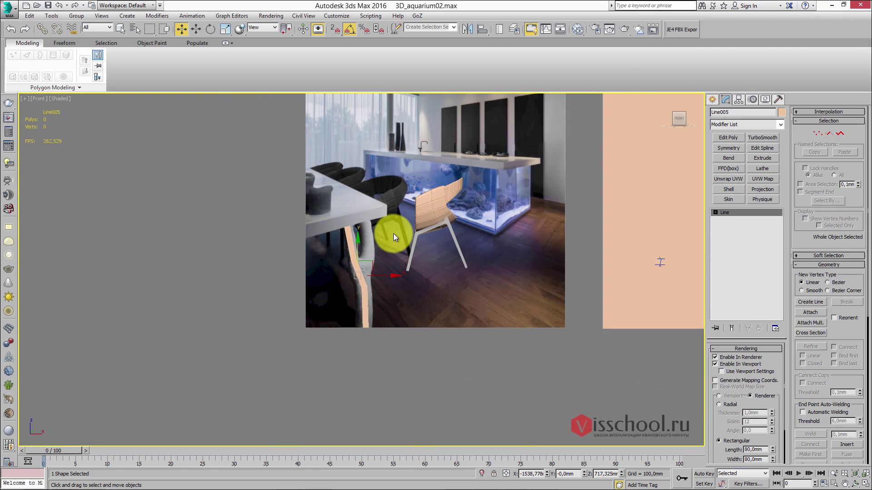
scroll(393, 233, up, 2)
scroll(391, 241, up, 2)
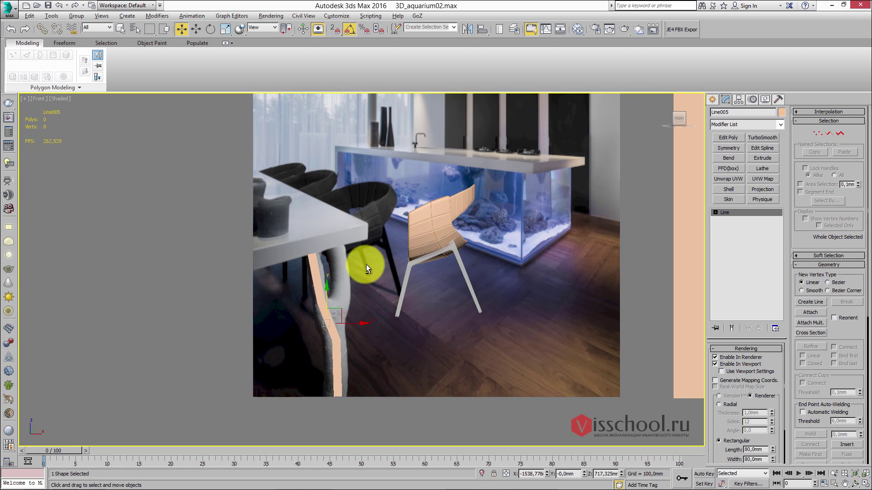
scroll(366, 264, up, 5)
alt+middle_drag(496, 218, 710, 148)
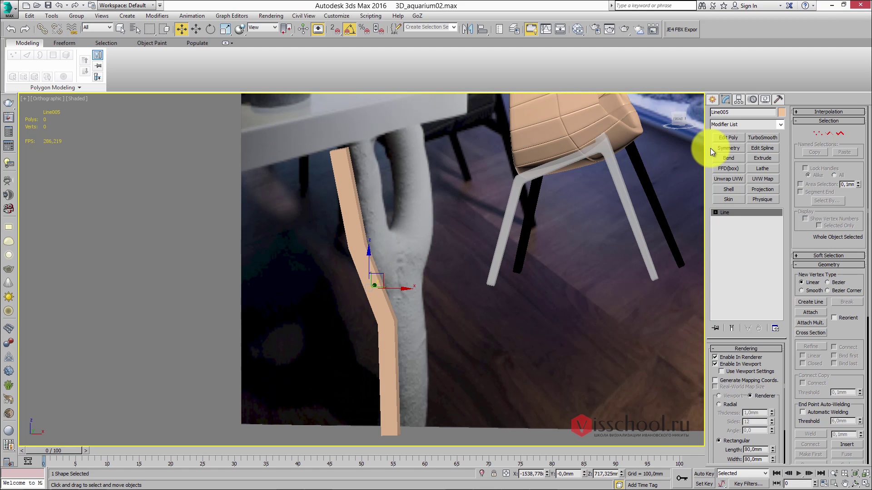
click(719, 138)
- Return to the Front view and bring up the Create > Shapes > Splines panel
alt+middle_drag(454, 245, 396, 265)
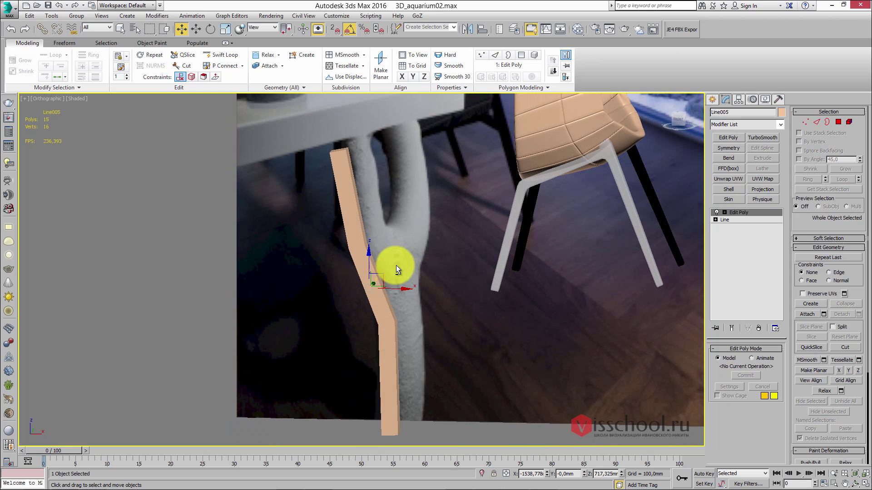
key(f)
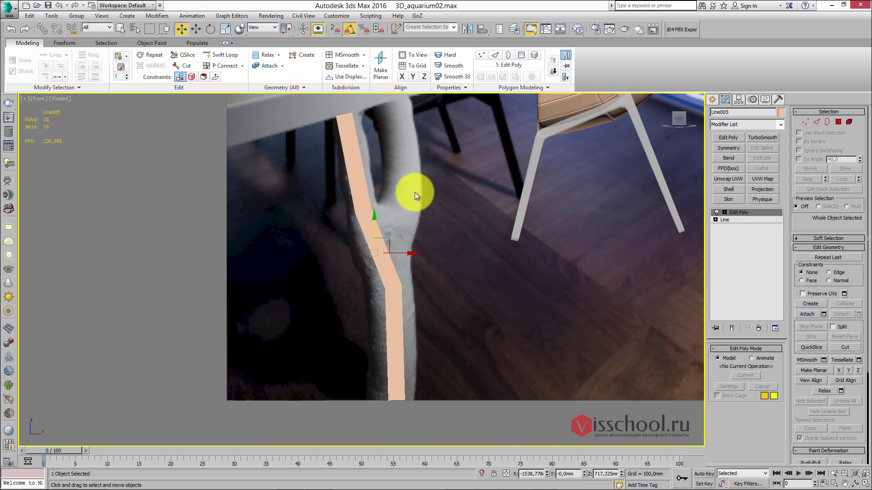
click(712, 99)
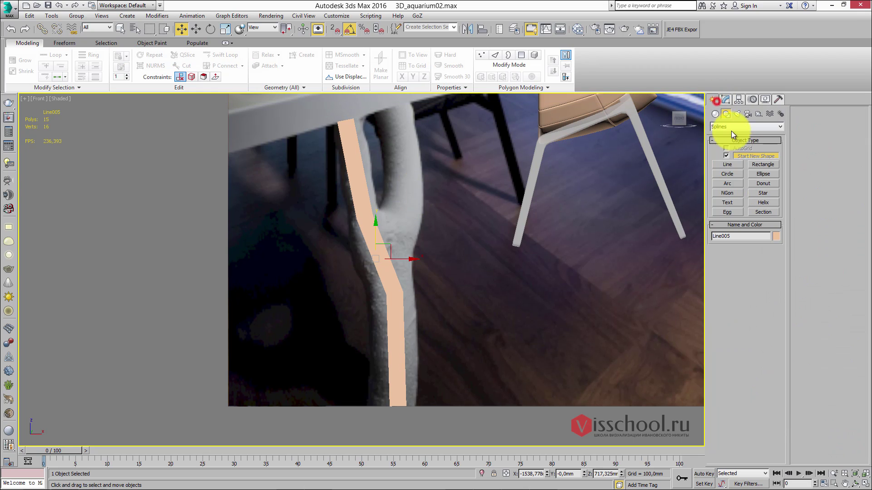
- Draw a new three-point line down the leg's upper branch
click(726, 165)
middle_drag(456, 172, 453, 200)
click(395, 131)
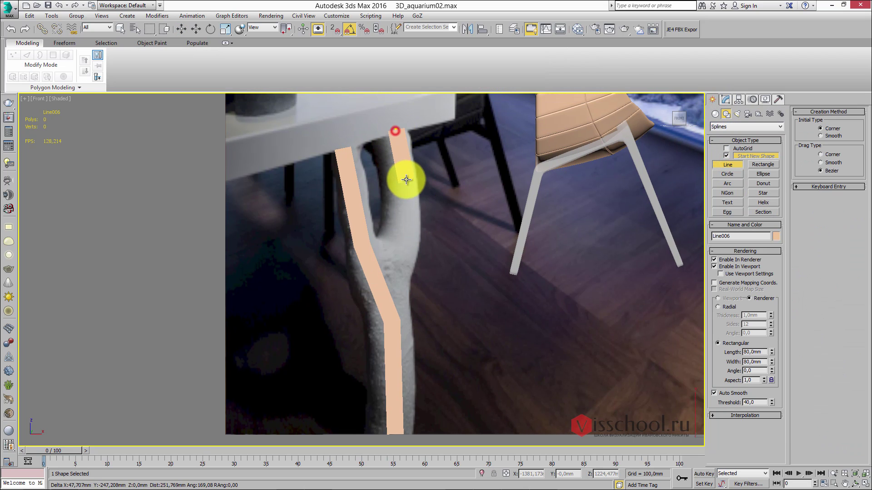
click(421, 212)
click(401, 281)
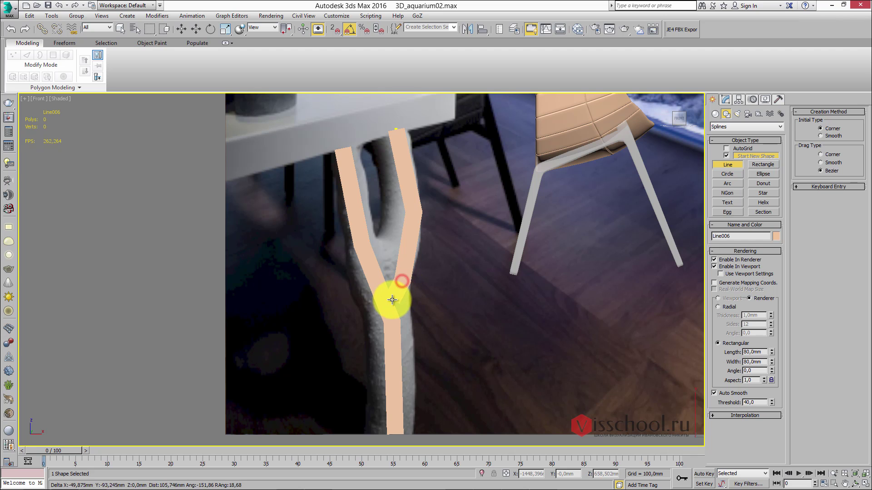
right_click(398, 290)
alt+middle_drag(443, 292, 400, 243)
- Select both leg lines, isolate them, and convert them to Editable Poly
key(w)
ctrl+click(355, 231)
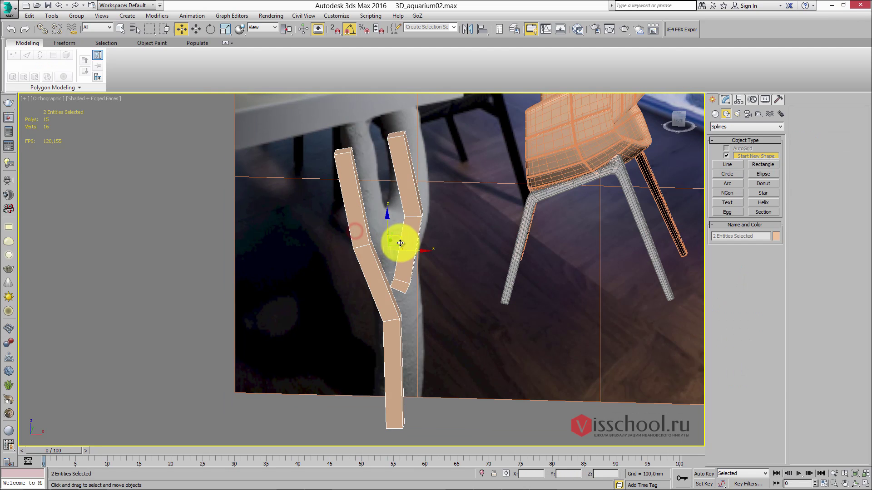
key(alt+q)
scroll(411, 200, up, 4)
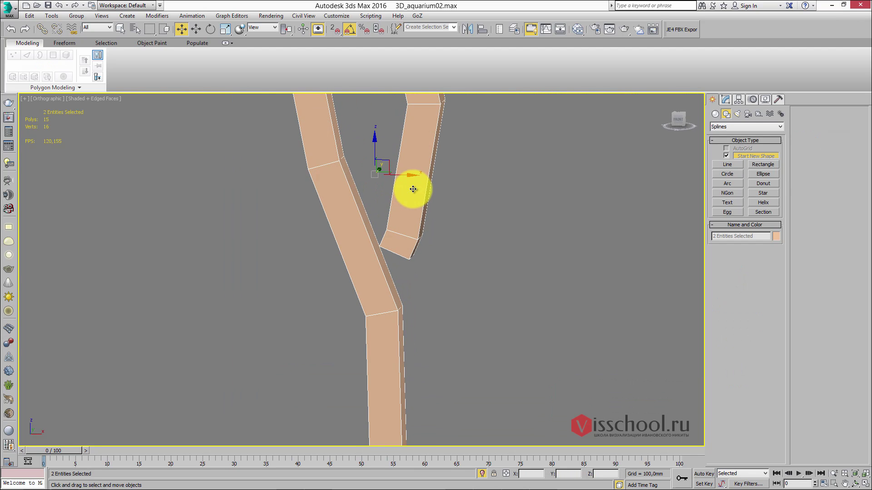
right_click(413, 189)
click(540, 292)
alt+middle_drag(487, 241, 424, 203)
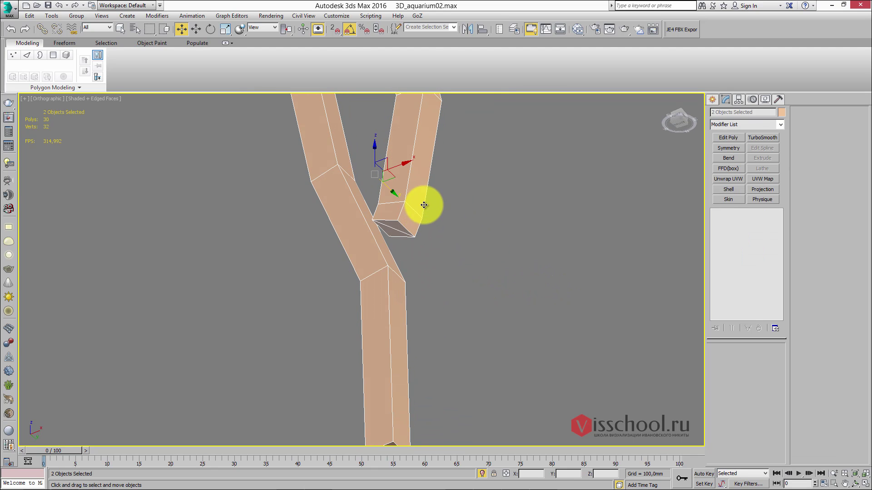
- Attach the other pipe to the new branch so both form one object
click(392, 227)
key(2)
click(393, 228)
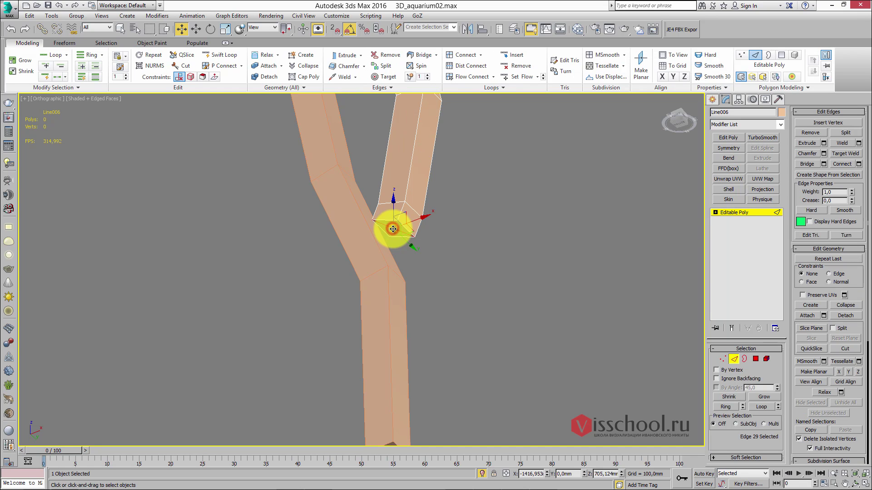
alt+middle_drag(393, 228, 399, 272)
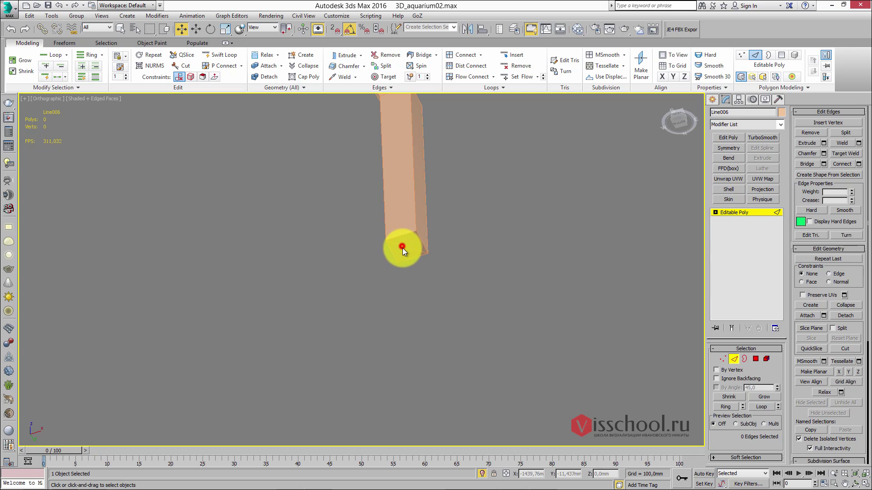
click(749, 213)
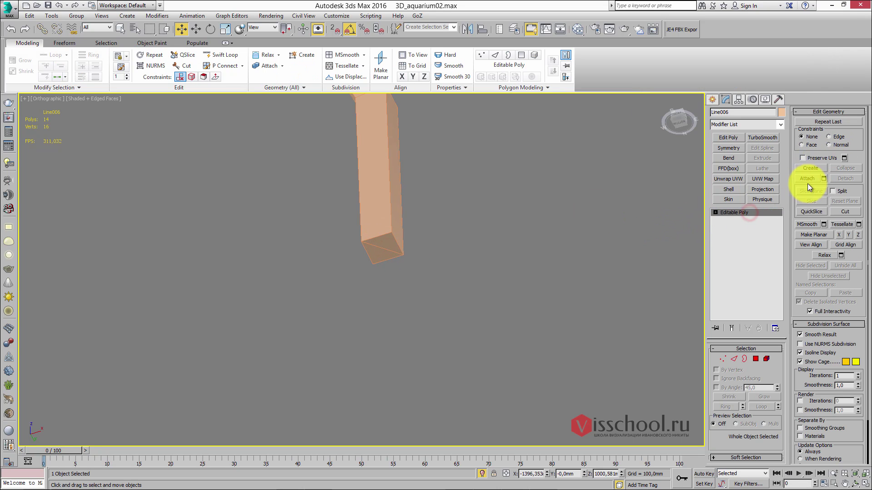
click(808, 178)
click(381, 188)
middle_drag(453, 166, 399, 317)
- Insert an edge loop on the lower branch of the joined pipe
key(2)
key(w)
click(380, 363)
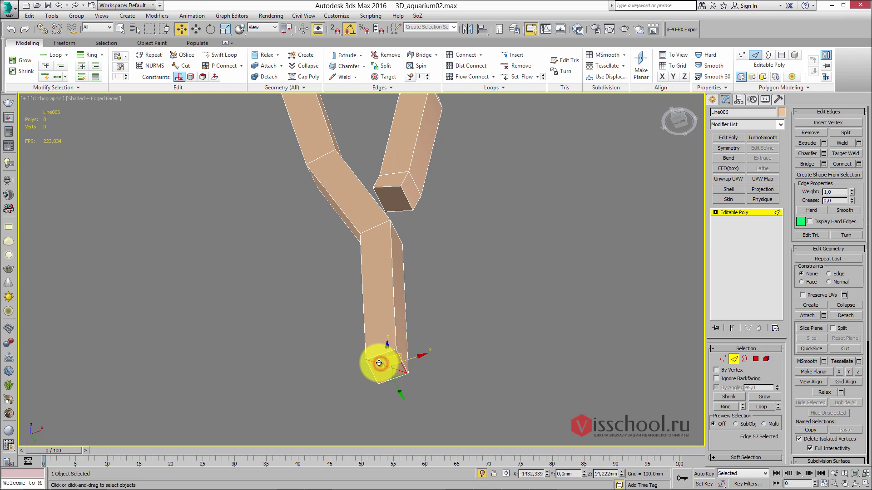
click(377, 282)
alt+middle_drag(377, 281, 403, 268)
key(2)
key(shift+alt+w)
click(366, 238)
- Select the end-cap polygons and bridge them to close the fork joint
key(4)
key(w)
click(410, 234)
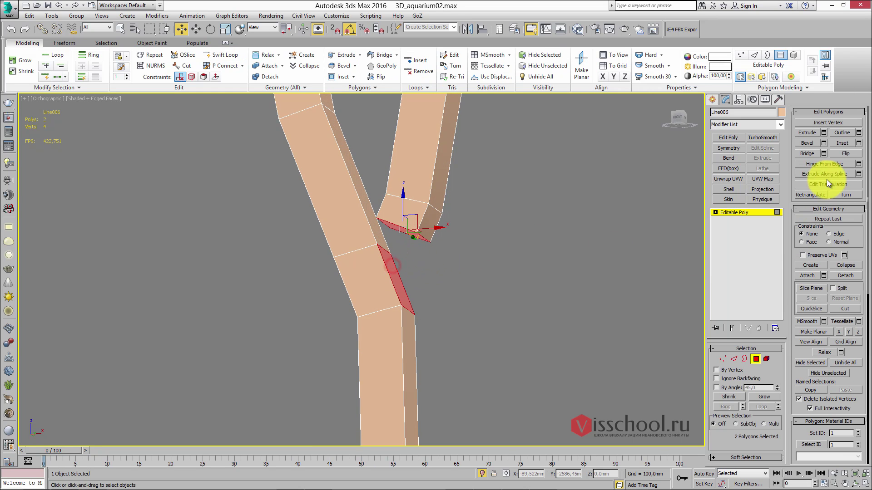
click(808, 153)
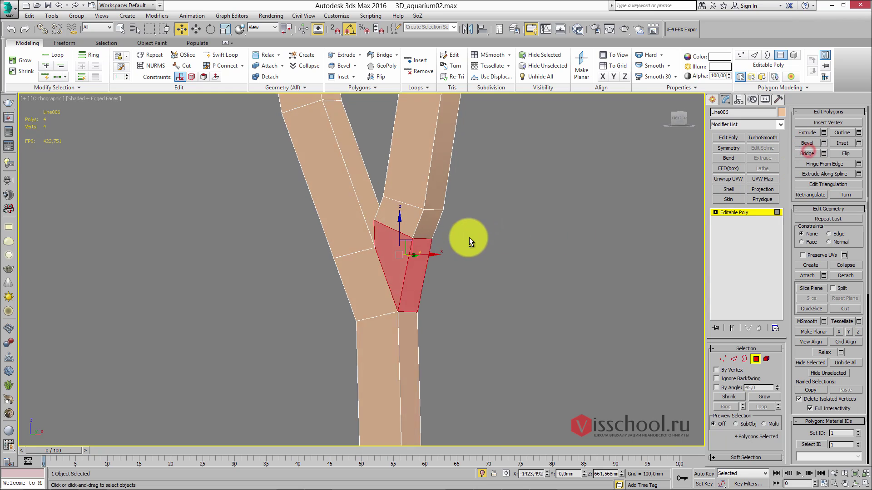
- Turn off Isolate Selection, then at Edge level add the left branch's edges to the selection
scroll(465, 243, up, 5)
scroll(462, 242, down, 5)
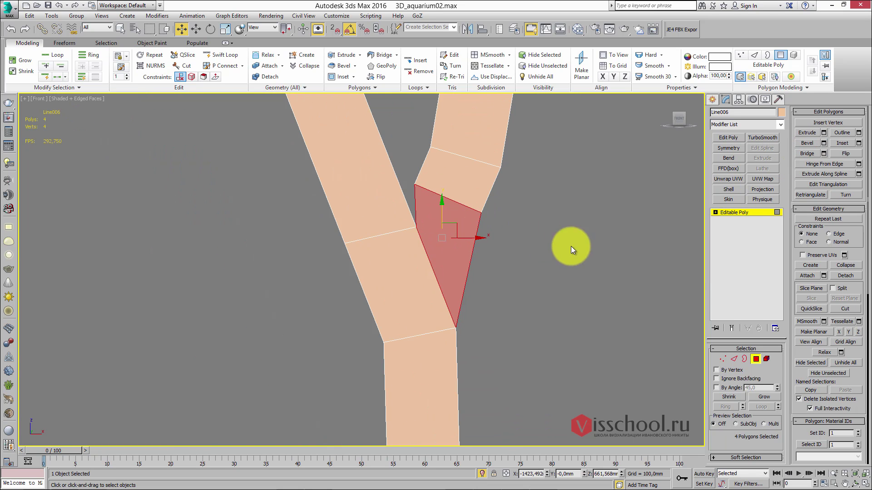
click(482, 473)
scroll(467, 226, down, 3)
scroll(466, 227, up, 4)
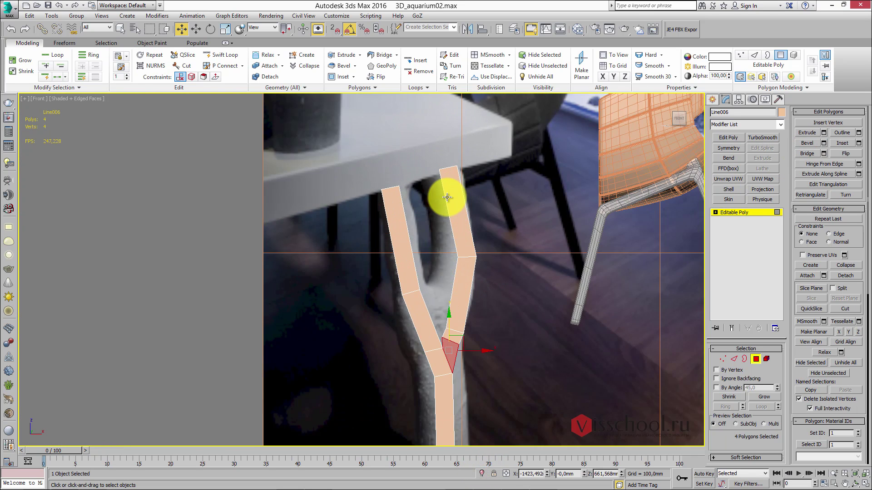
key(2)
ctrl+click(380, 242)
- Connect new edges on both branches and insert two Swift Loop edge loops on the lower trunk
click(858, 164)
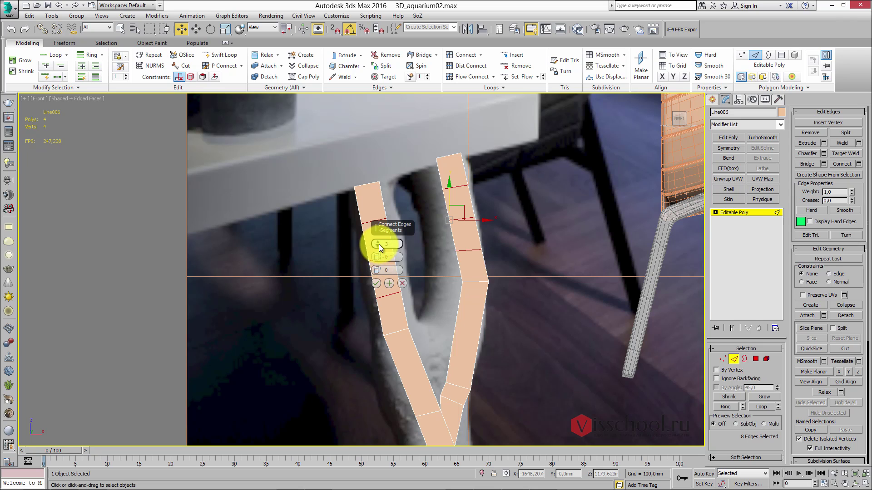
middle_drag(430, 321, 418, 247)
click(377, 284)
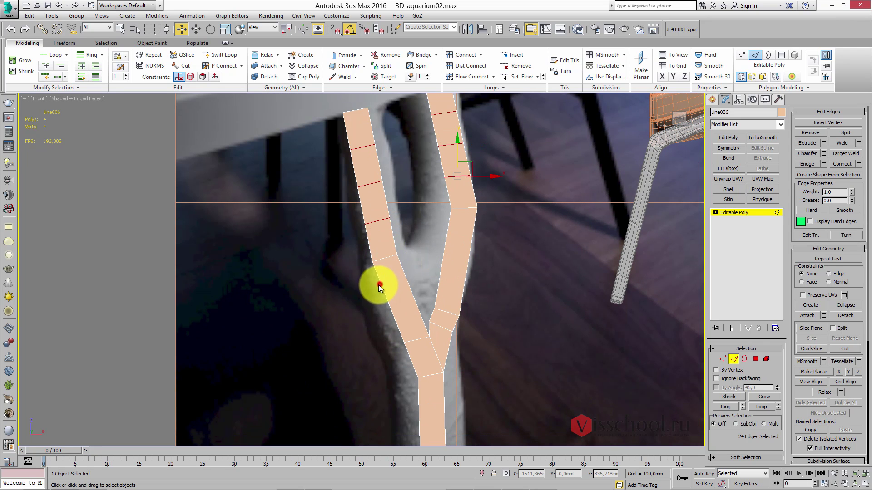
click(437, 250)
click(858, 164)
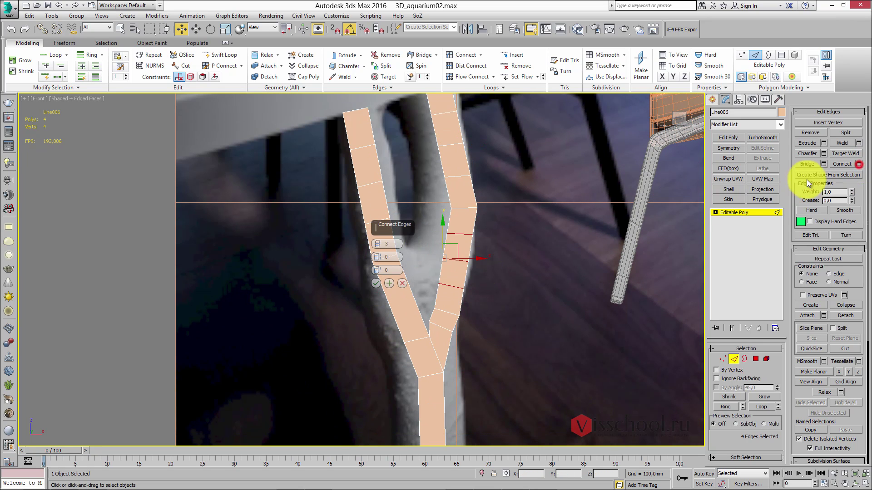
click(376, 283)
middle_drag(377, 283, 421, 296)
key(alt+shift+w)
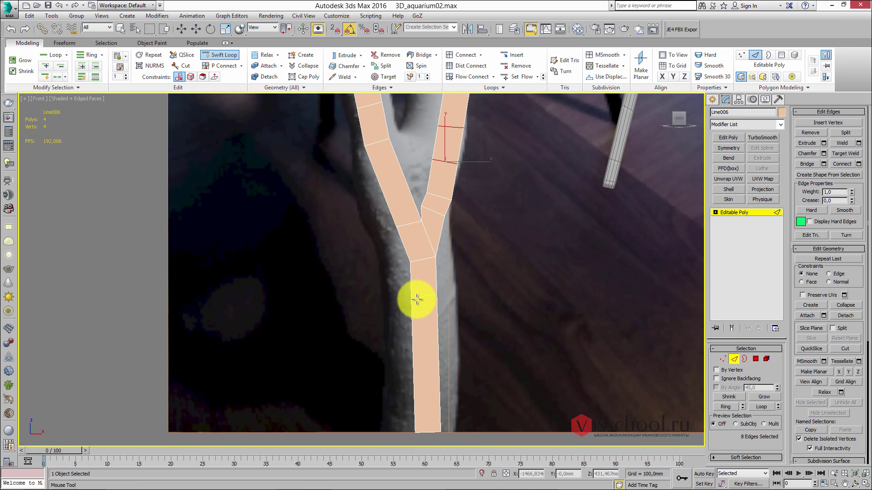
click(417, 300)
click(422, 370)
- Move vertices to widen the leg's upper section and straighten its lower section
key(w)
key(1)
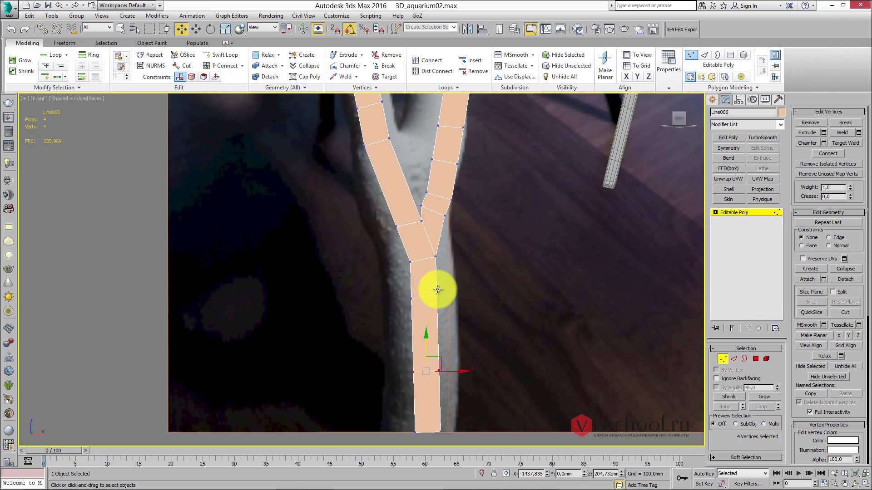
drag(427, 301, 401, 292)
drag(416, 381, 400, 360)
middle_drag(399, 360, 436, 323)
- Shift the crotch vertices left and raise the vertices along the leg's left edge
drag(445, 232, 413, 227)
middle_drag(412, 227, 448, 238)
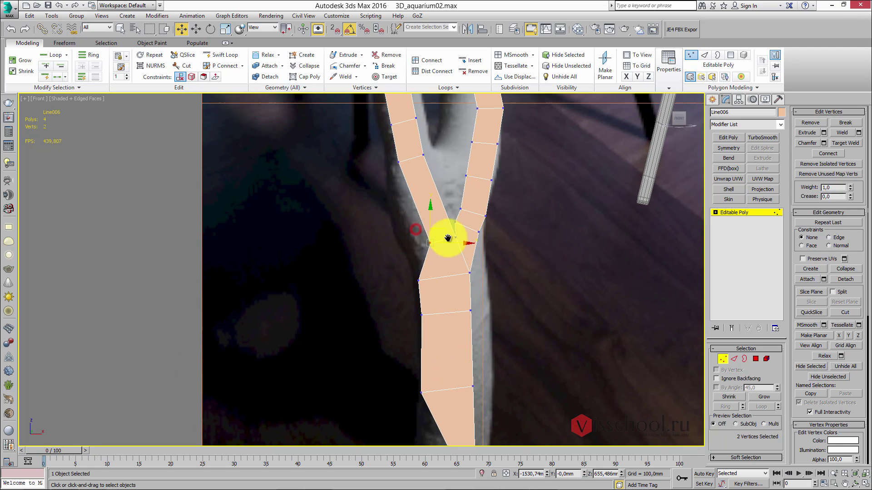
middle_drag(395, 167, 418, 209)
drag(437, 210, 432, 210)
middle_drag(431, 211, 456, 218)
drag(442, 214, 436, 195)
middle_drag(436, 195, 437, 201)
drag(432, 201, 434, 201)
middle_drag(433, 201, 442, 198)
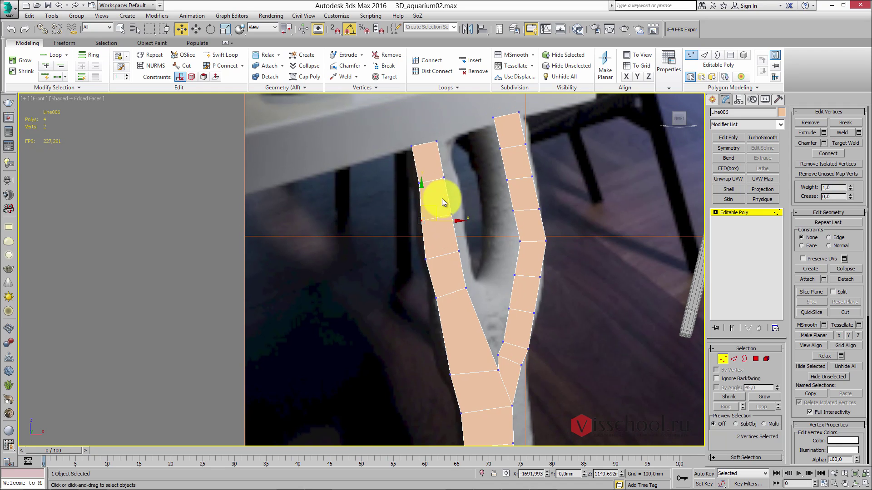
- Move the left branch's top-right vertex right and the six inner fork vertices up-left
drag(458, 161, 494, 268)
click(434, 160)
middle_drag(500, 344, 497, 334)
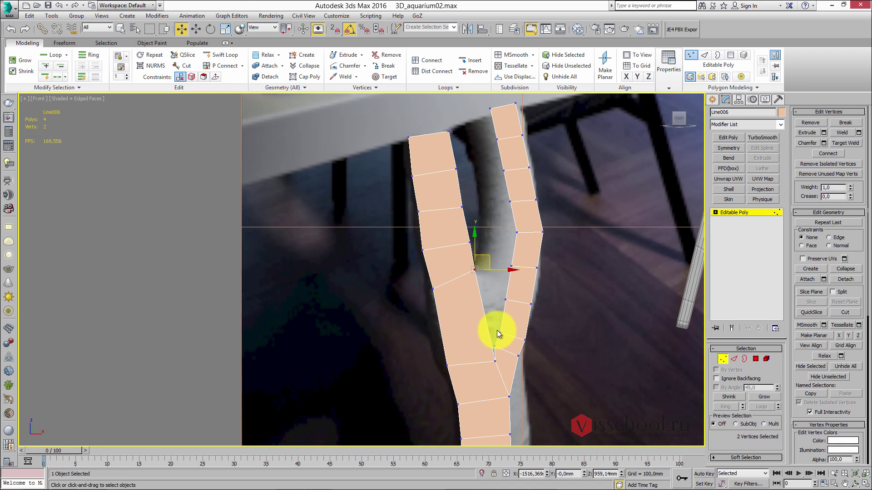
drag(501, 367, 501, 364)
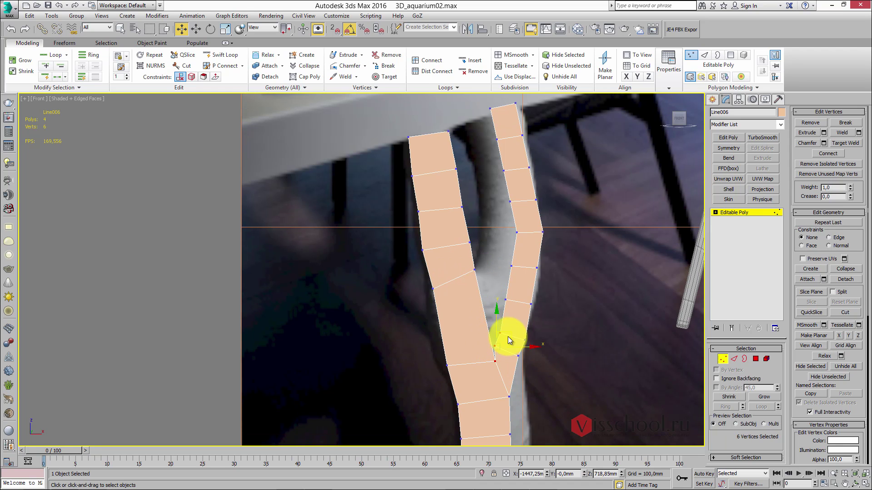
drag(507, 333, 498, 235)
- Move the junction vertices up-left to follow the photo and reshape the right branch's top
drag(504, 285, 493, 224)
middle_drag(492, 224, 521, 264)
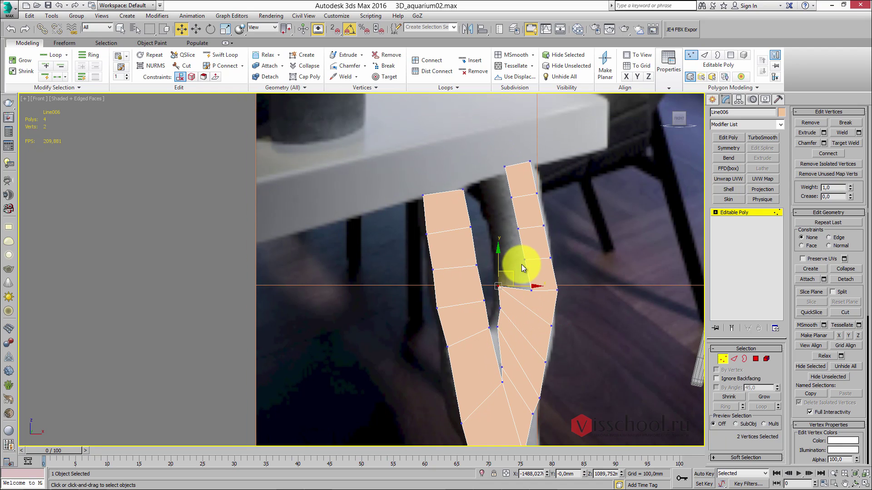
drag(540, 276, 502, 250)
middle_drag(502, 250, 518, 263)
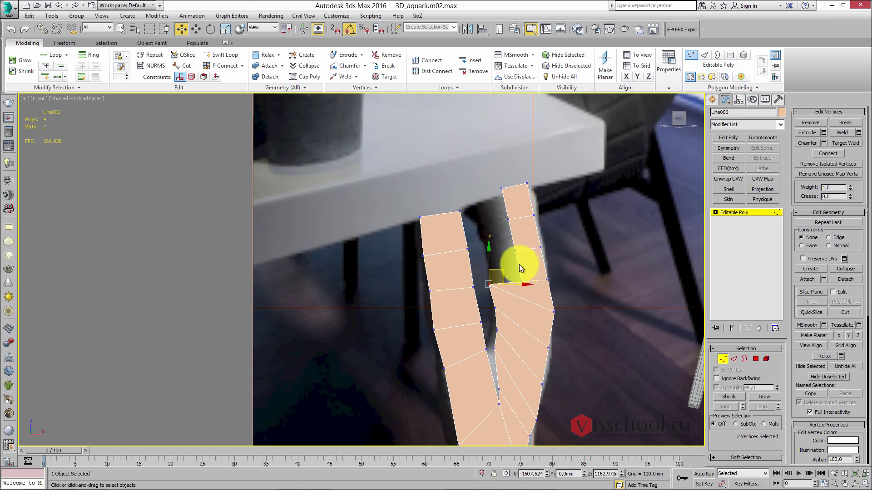
drag(534, 266, 500, 245)
middle_drag(500, 241, 519, 259)
click(529, 270)
drag(531, 262, 523, 243)
- In Top view, move the top row of vertices to give the leg thickness
mouse_move(491, 224)
middle_down()
mouse_move(472, 194)
mouse_move(485, 212)
middle_up()
scroll(473, 194, down, 3)
key(2)
click(504, 204)
middle_drag(513, 187, 508, 192)
key(1)
drag(459, 233, 478, 210)
alt+middle_drag(487, 199, 459, 271)
key(t)
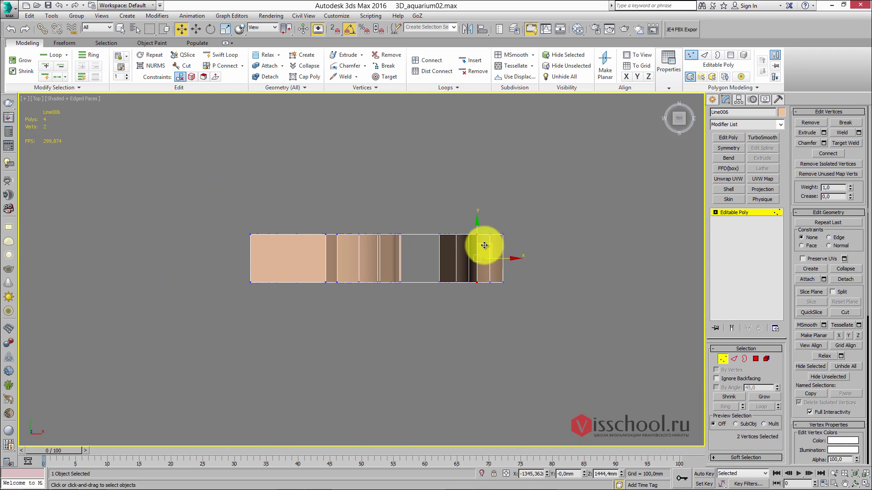
drag(521, 248, 522, 249)
drag(388, 210, 398, 142)
key(shift+z)
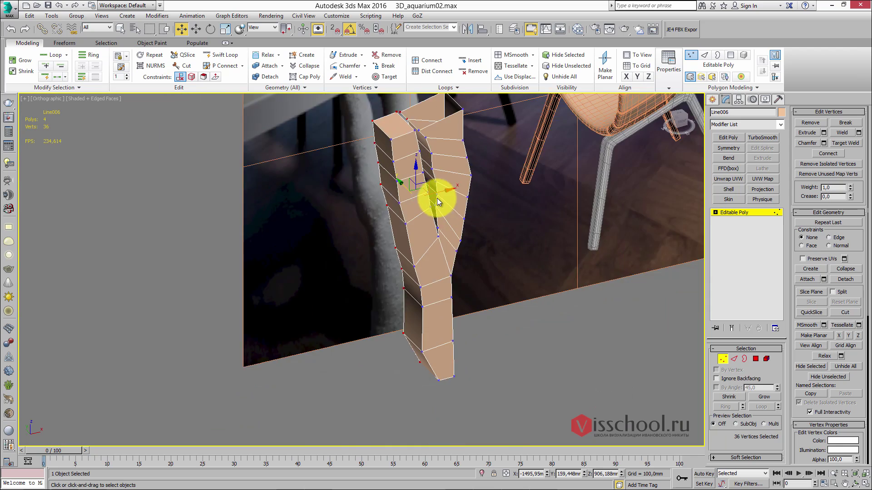
- Apply TurboSmooth to the leg, check the shaded result, then delete the modifier
click(762, 137)
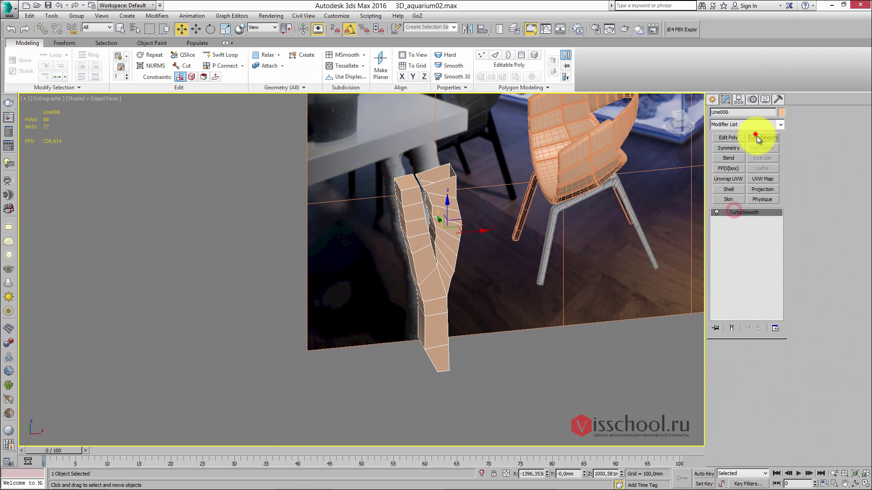
middle_drag(493, 197, 457, 218)
key(F4)
scroll(454, 220, up, 5)
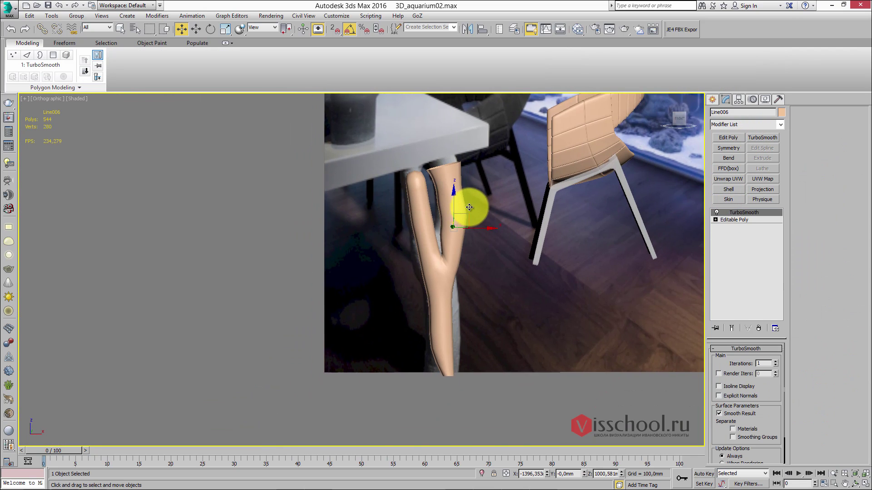
middle_drag(457, 268, 459, 249)
right_click(749, 213)
click(757, 228)
- Select the trunk's four bottom vertices and pull them down to lengthen the trunk
scroll(454, 254, up, 2)
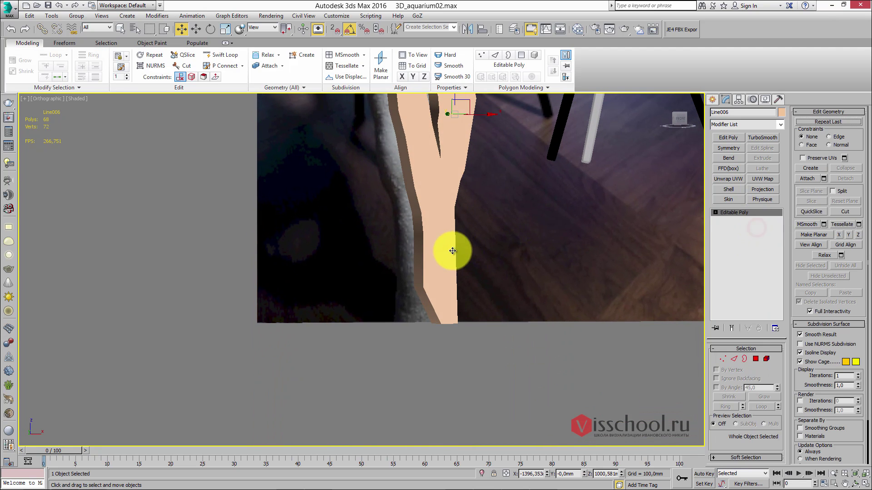
key(1)
drag(408, 305, 434, 325)
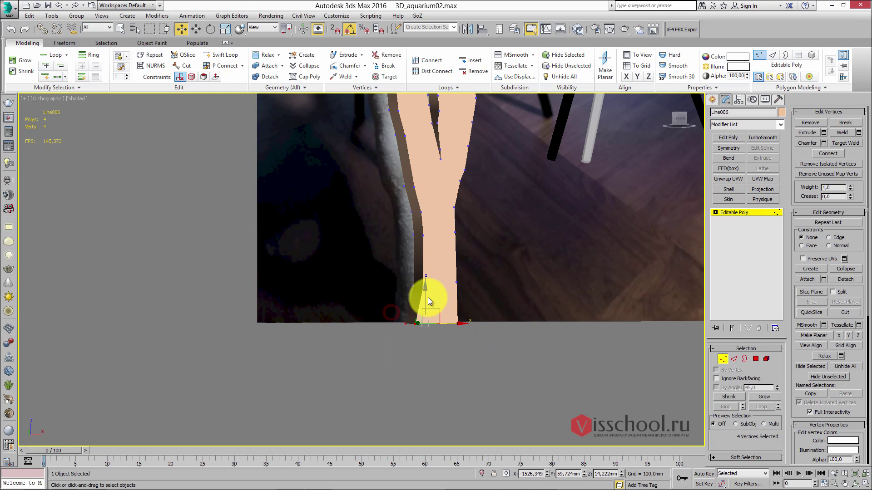
drag(424, 294, 425, 404)
scroll(454, 318, down, 2)
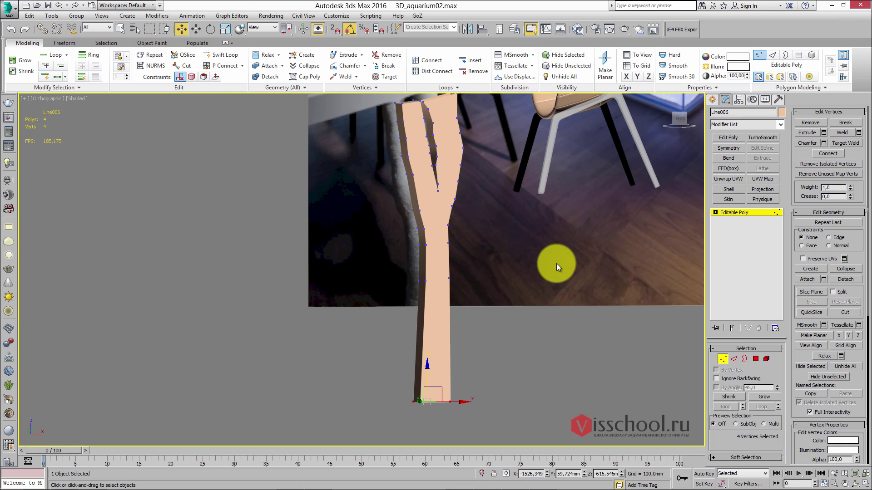
- In Front view, shift the selected fork vertices to the right
scroll(500, 256, down, 3)
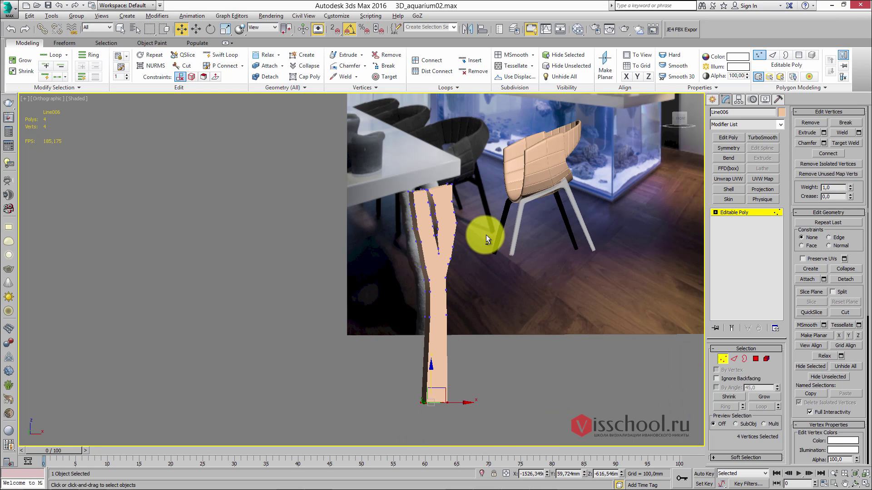
scroll(473, 250, up, 4)
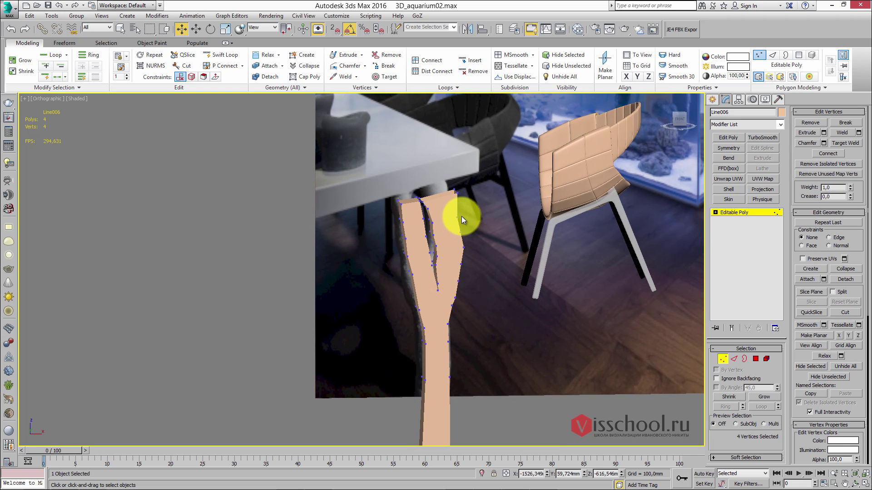
scroll(457, 222, up, 2)
key(f)
scroll(447, 218, down, 5)
middle_drag(451, 209, 451, 332)
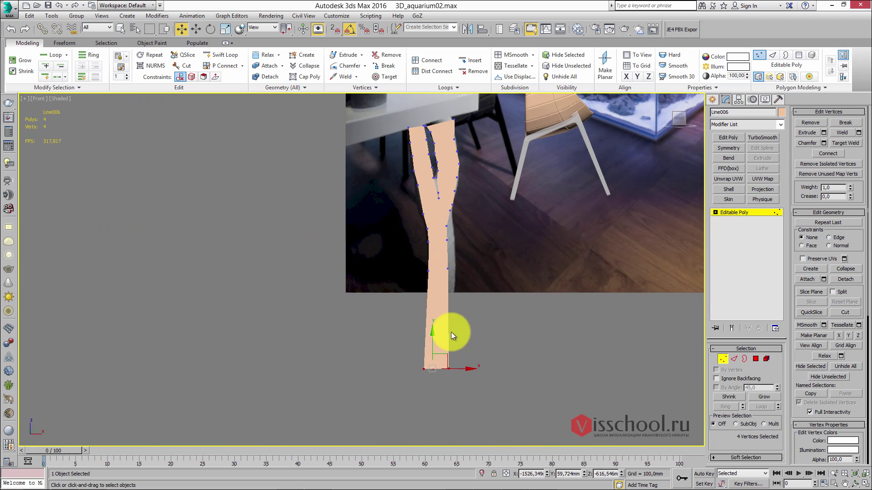
scroll(443, 229, up, 4)
drag(462, 237, 435, 242)
- Nudge further fork vertices slightly right, then orbit back to a 3D view with wireframe shown
scroll(463, 227, down, 1)
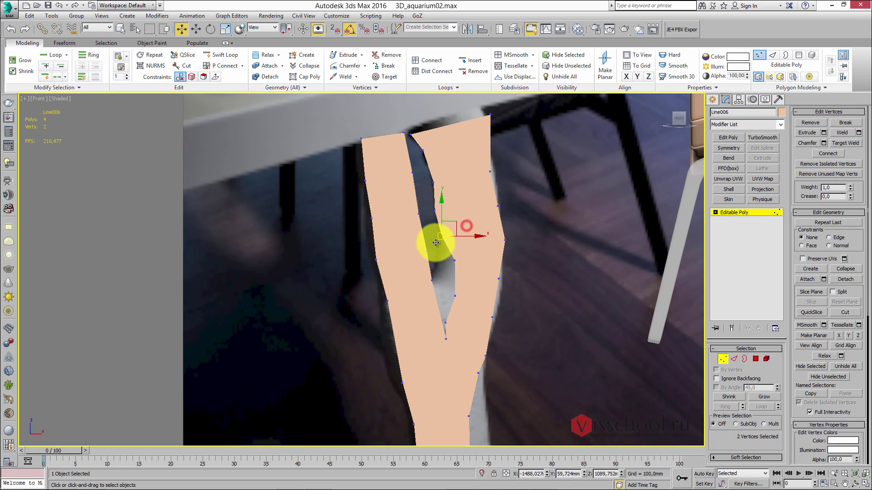
scroll(459, 215, down, 1)
click(435, 224)
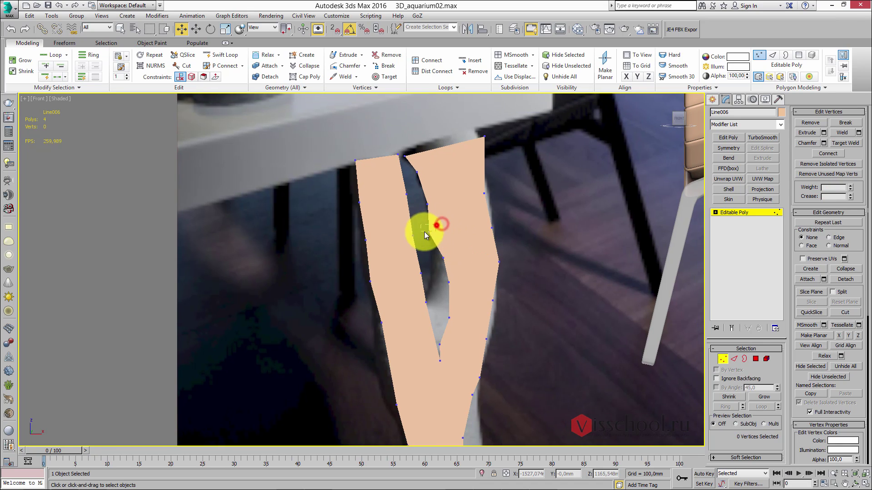
drag(434, 234, 452, 218)
middle_drag(451, 218, 463, 208)
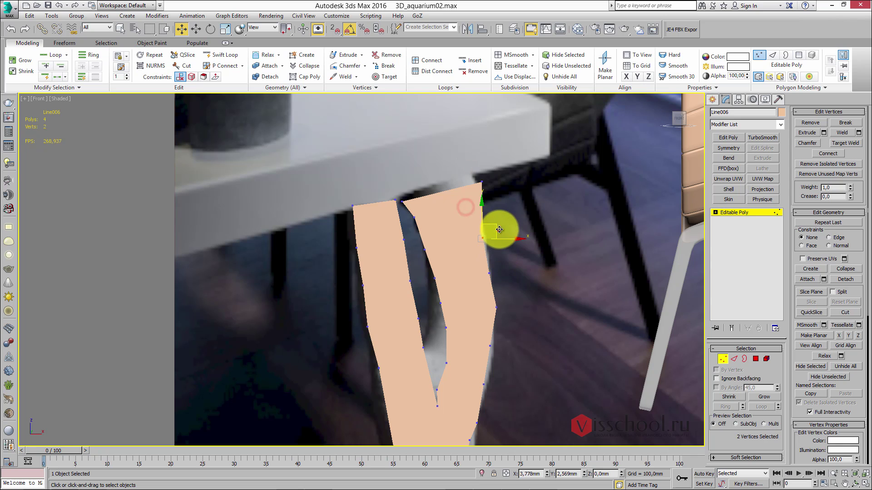
mouse_move(481, 246)
alt+middle_down()
mouse_move(457, 279)
mouse_move(459, 234)
mouse_move(487, 249)
mouse_move(465, 230)
alt+middle_up()
scroll(462, 282, down, 3)
key(F4)
key(2)
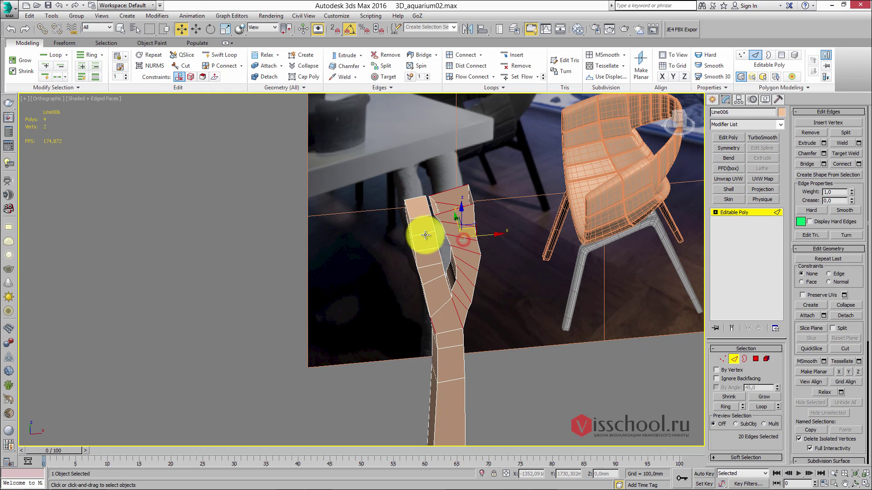
- Select the branch edge rings and connect them with new edges on the base mesh
ctrl+click(425, 247)
alt+middle_drag(443, 273, 452, 259)
click(460, 300)
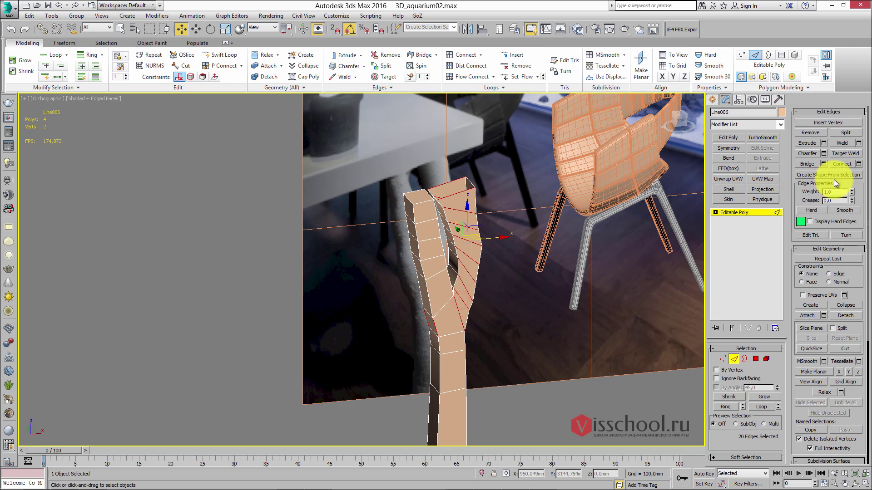
alt+middle_drag(567, 230, 538, 232)
click(839, 161)
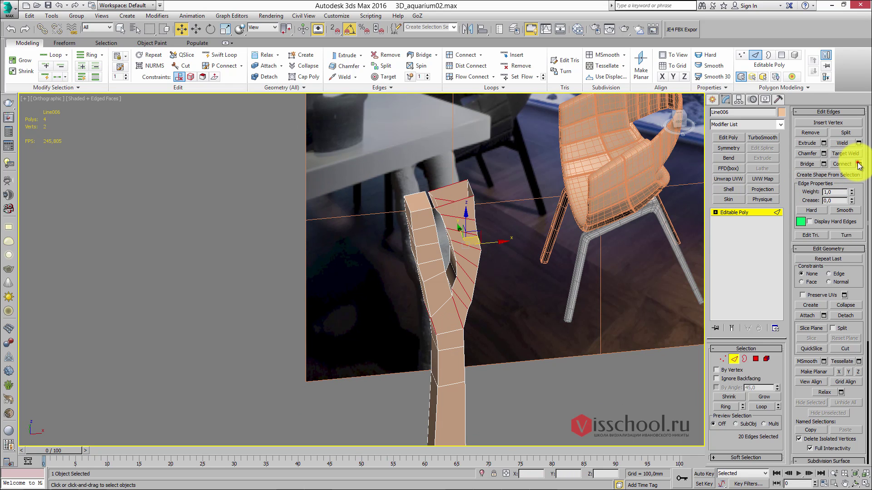
click(744, 213)
- Add an Edit Poly modifier and connect ring-selected edges into new loops along both branches
click(722, 138)
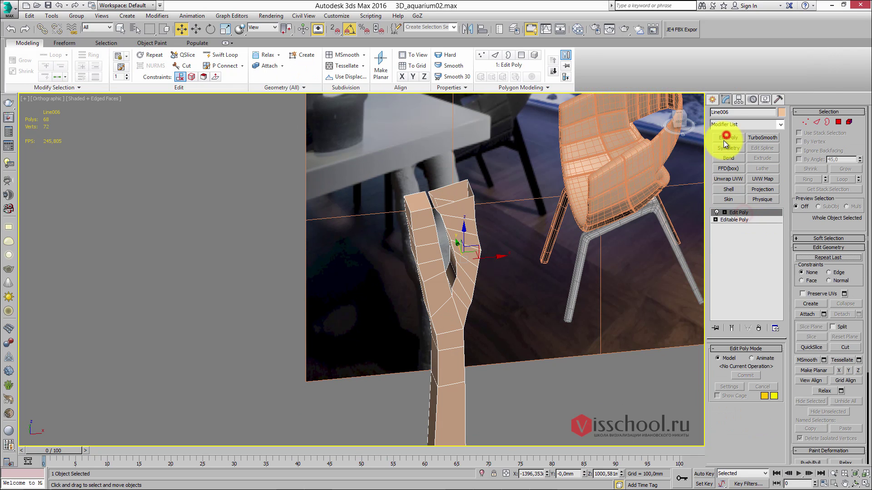
key(2)
click(456, 217)
key(alt+r)
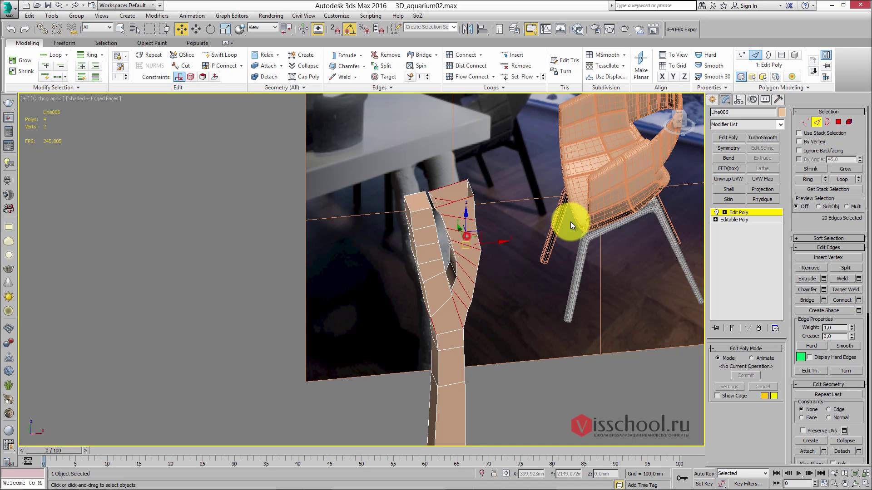
click(843, 299)
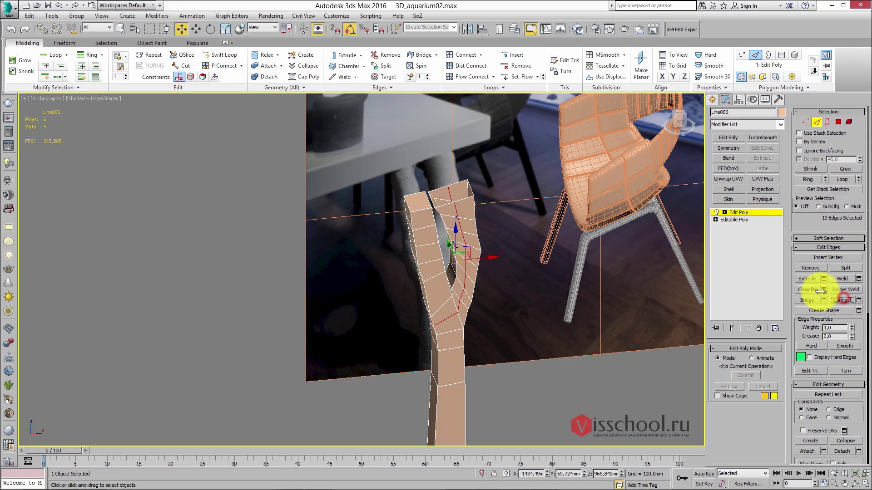
key(alt+r)
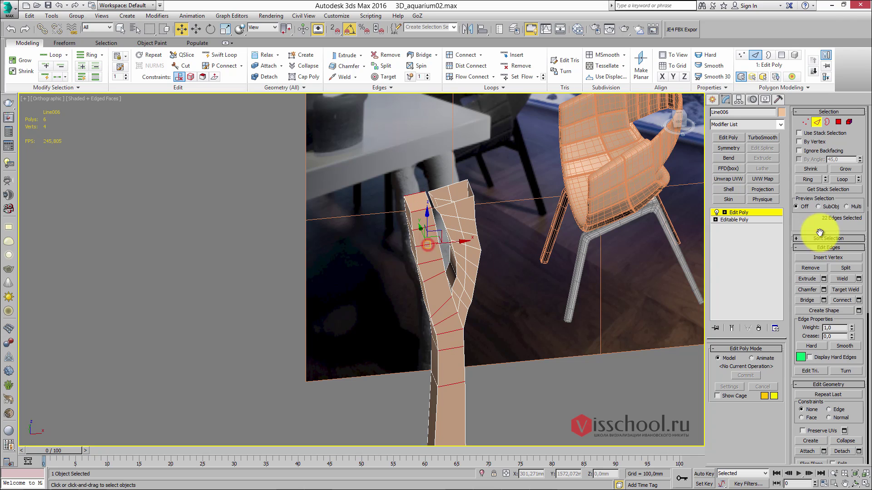
click(842, 300)
- Scale the new edge loops outward to round out the branches
alt+middle_drag(568, 272, 491, 258)
key(r)
mouse_move(464, 312)
mouse_down()
mouse_move(473, 319)
mouse_move(467, 308)
mouse_up()
click(462, 238)
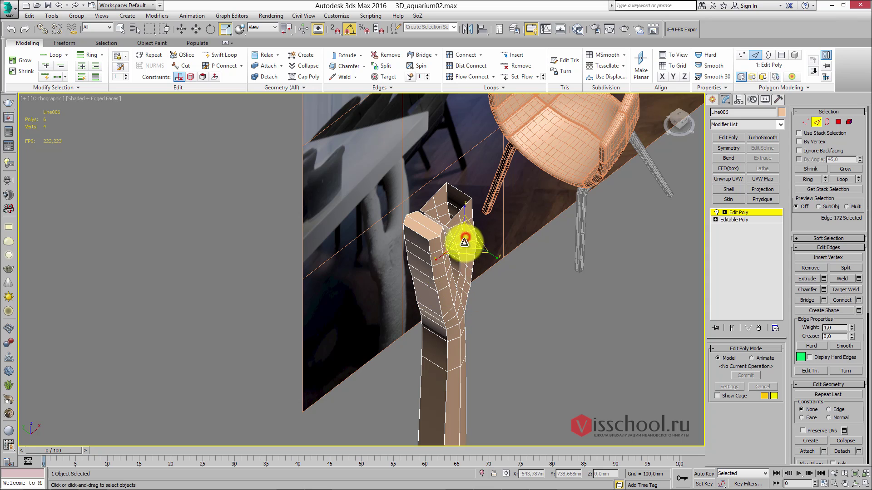
double_click(466, 271)
drag(475, 277, 485, 284)
alt+middle_drag(485, 284, 456, 238)
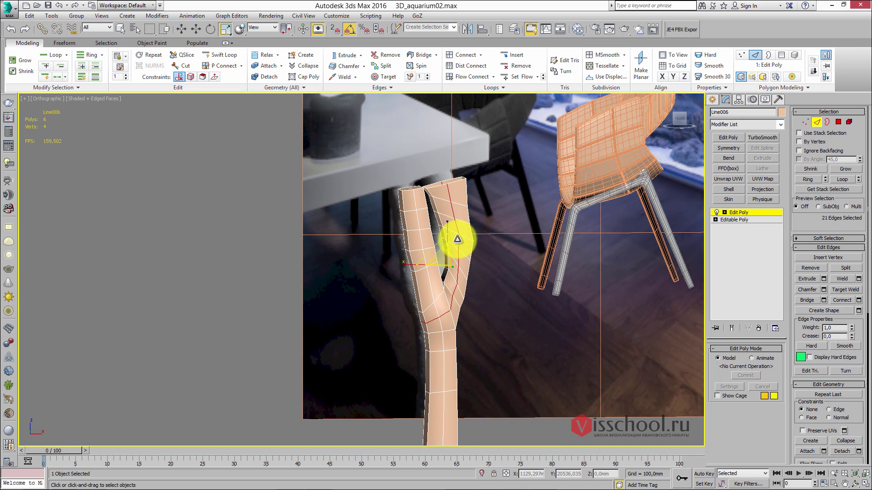
middle_drag(474, 242, 503, 238)
click(734, 215)
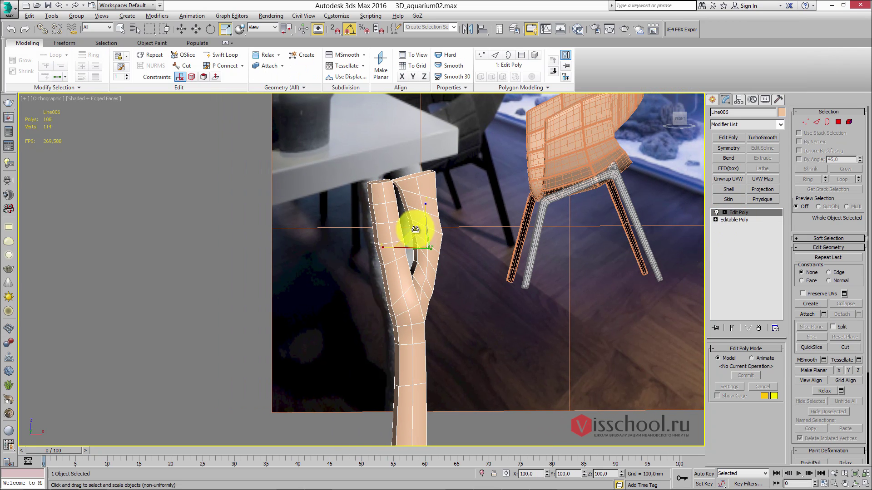
- In Front view, box-select the left branch's top vertices and move them down
alt+middle_drag(414, 223, 399, 214)
key(f)
scroll(407, 249, up, 5)
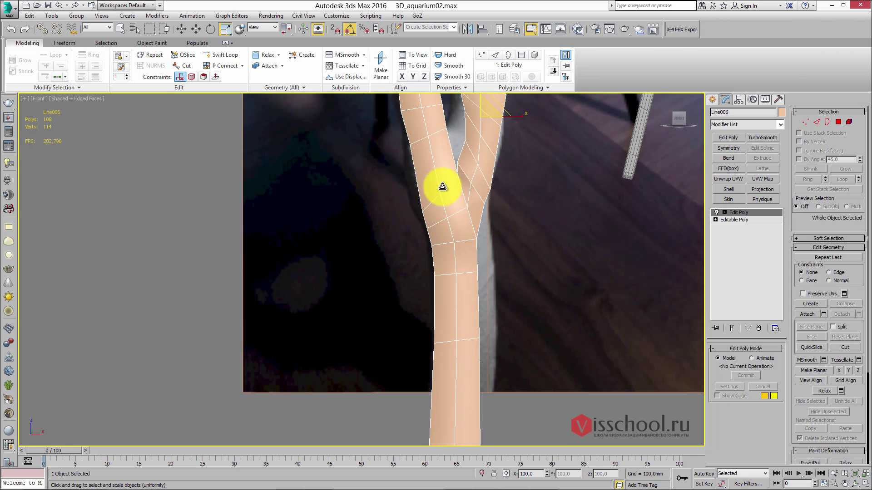
key(1)
drag(379, 212, 438, 249)
key(w)
drag(432, 214, 434, 228)
scroll(432, 219, down, 2)
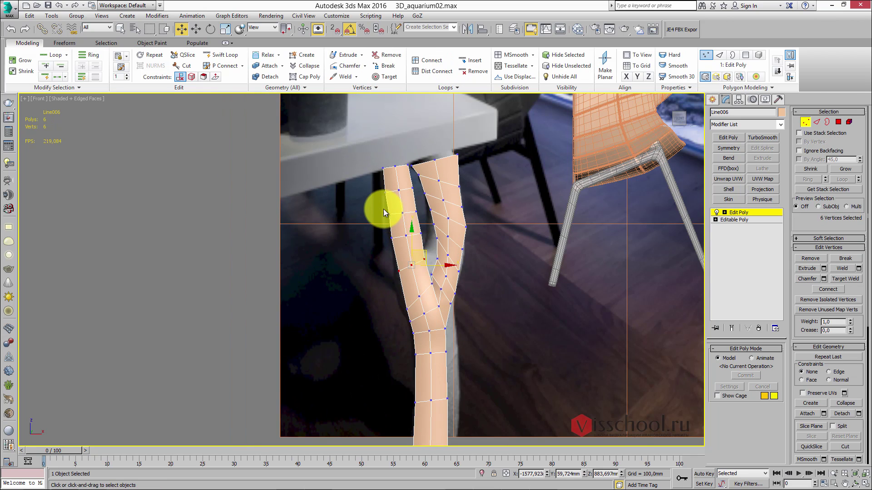
drag(402, 201, 399, 201)
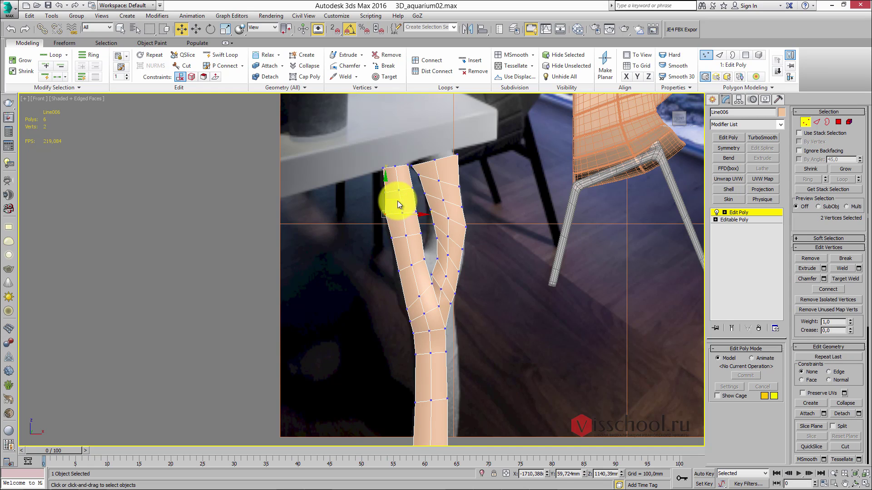
- Exit vertex mode, orbit to inspect the leg beside the chair, and select the chair shell
alt+middle_drag(448, 239, 445, 271)
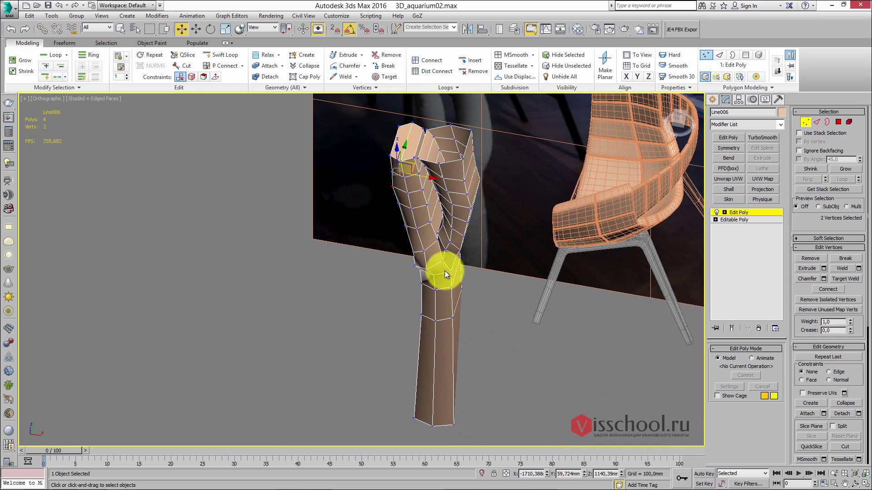
alt+middle_drag(454, 327, 465, 264)
scroll(454, 276, down, 4)
alt+middle_drag(452, 260, 461, 241)
click(747, 211)
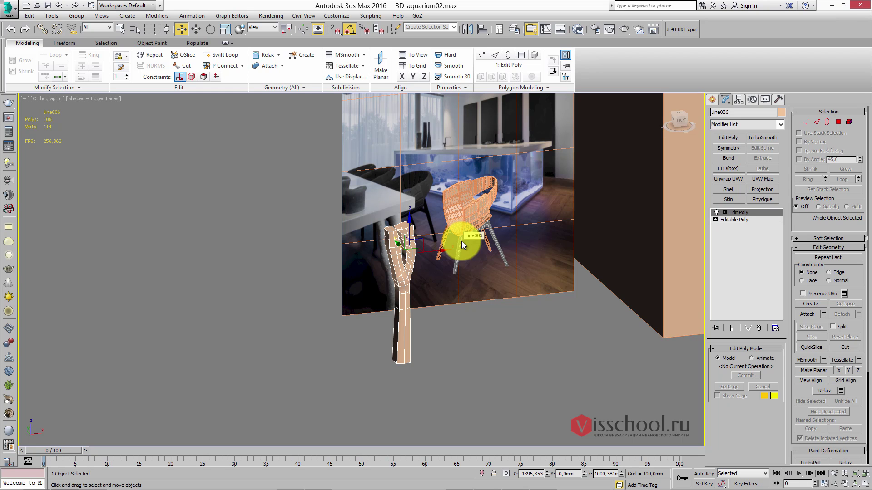
mouse_move(443, 243)
alt+middle_down()
mouse_move(459, 218)
mouse_move(460, 249)
alt+middle_up()
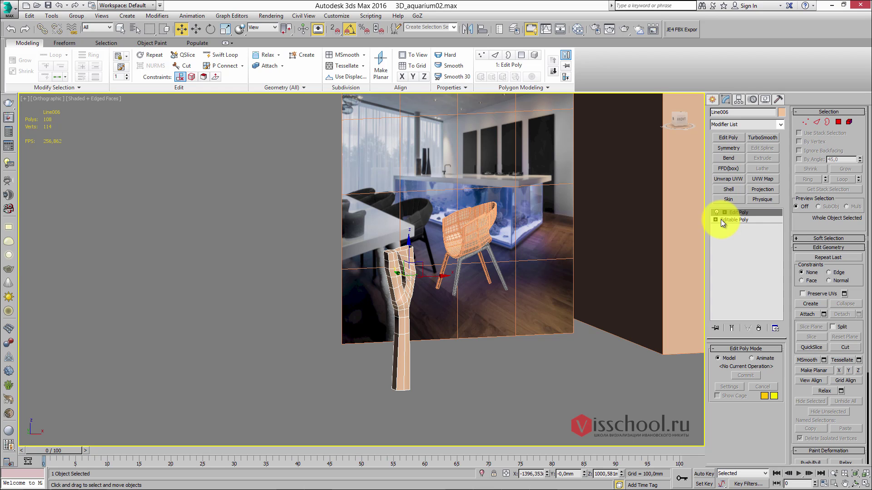
alt+middle_drag(486, 189, 485, 192)
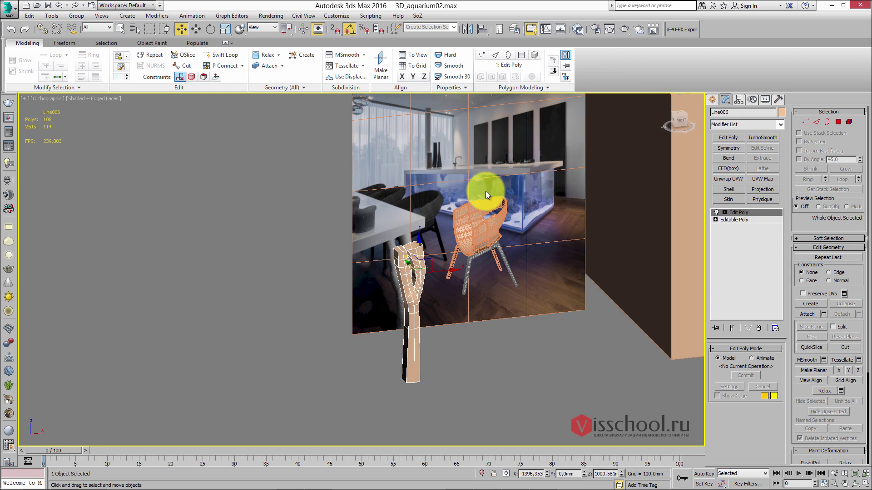
scroll(470, 194, up, 5)
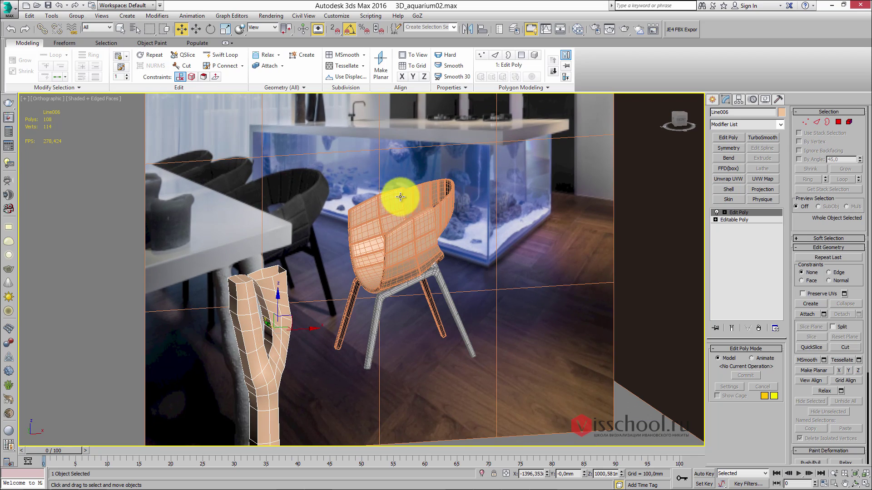
click(400, 197)
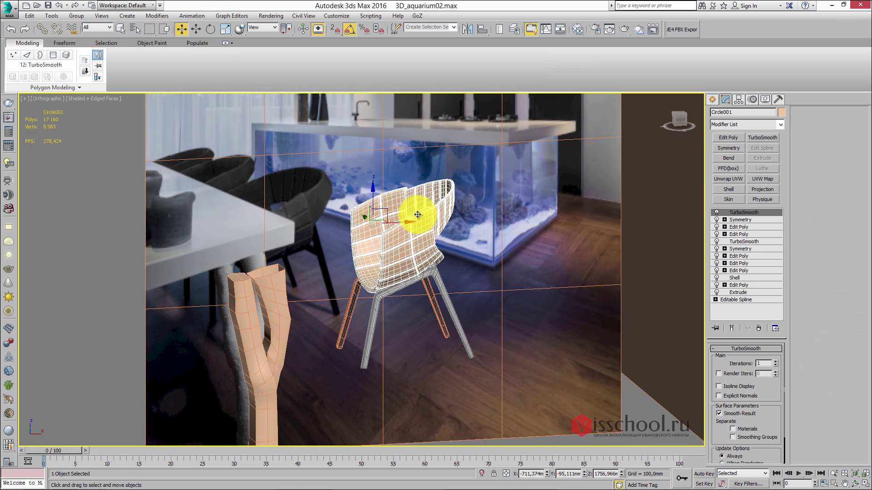
- Select the chair legs, orbit from Front view, and turn off Edged Faces for a plain shaded view
key(f)
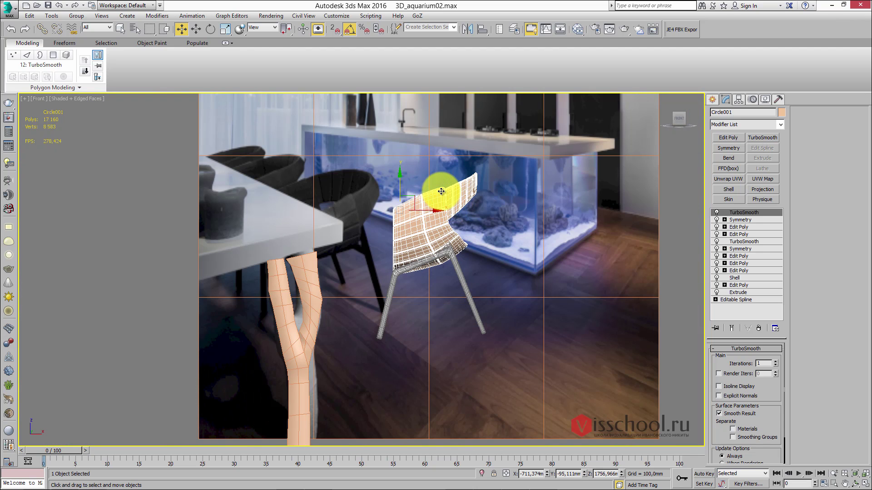
middle_drag(441, 191, 448, 185)
click(448, 244)
mouse_move(447, 244)
alt+middle_down()
mouse_move(422, 243)
mouse_move(412, 262)
mouse_move(399, 253)
mouse_move(415, 227)
mouse_move(409, 220)
mouse_move(420, 215)
mouse_move(423, 171)
mouse_move(412, 171)
mouse_move(400, 192)
mouse_move(410, 202)
mouse_move(372, 200)
mouse_move(358, 213)
mouse_move(352, 247)
mouse_move(379, 244)
alt+middle_up()
scroll(419, 235, down, 3)
scroll(415, 220, up, 2)
key(F4)
scroll(411, 186, down, 2)
scroll(341, 253, up, 4)
- Select the branch model, inspect its top polygon in Polygon mode, then exit sub-object mode
click(341, 253)
key(4)
click(307, 237)
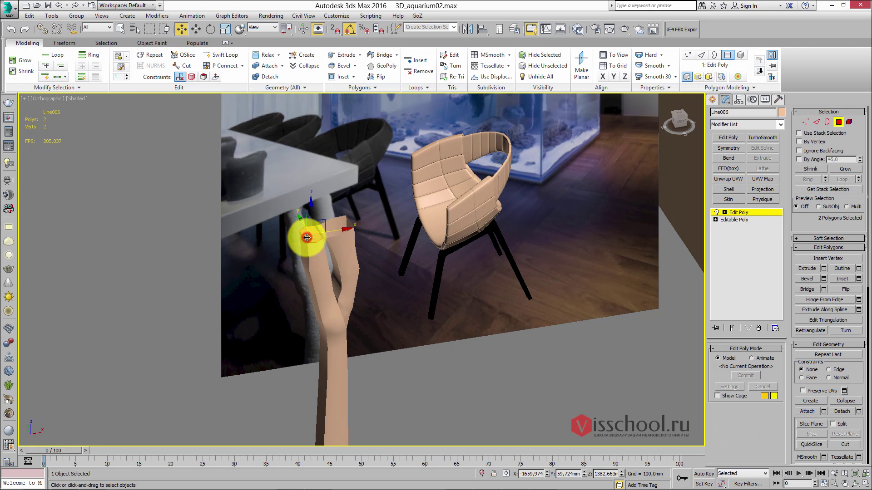
alt+middle_drag(307, 237, 364, 198)
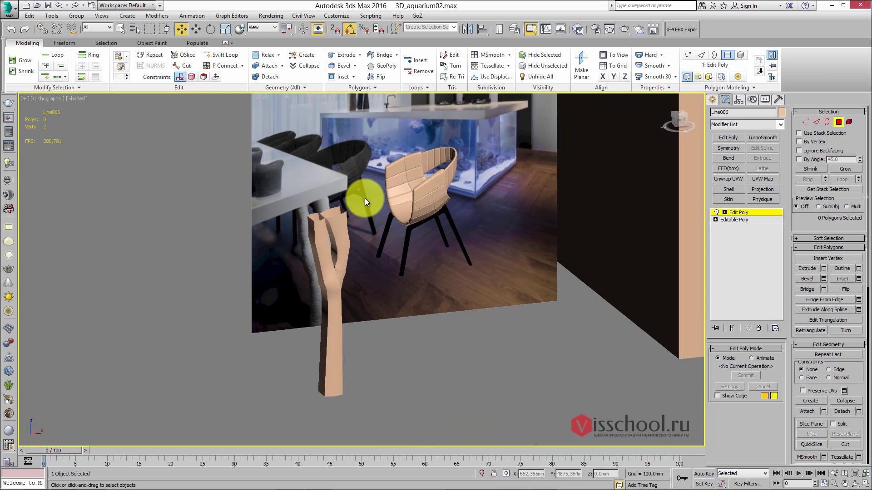
alt+middle_drag(403, 141, 436, 193)
click(751, 212)
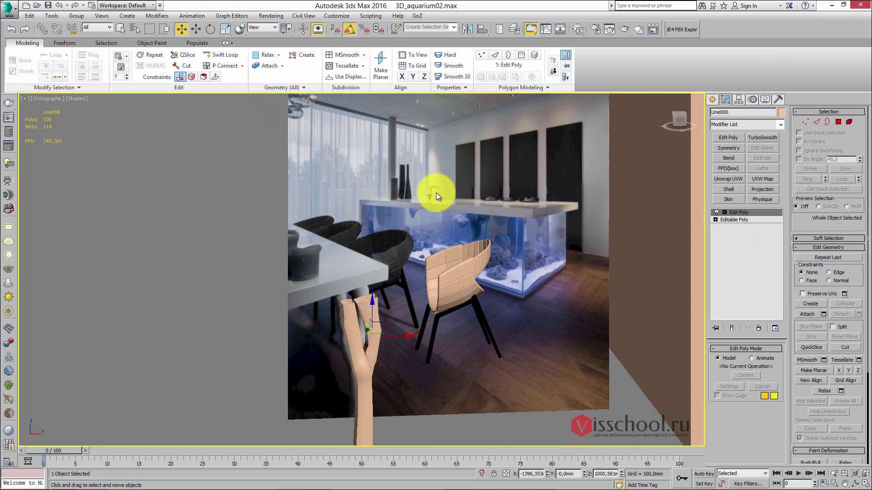
- Switch over to Marvelous Designer's empty Untitled project
scroll(391, 199, up, 3)
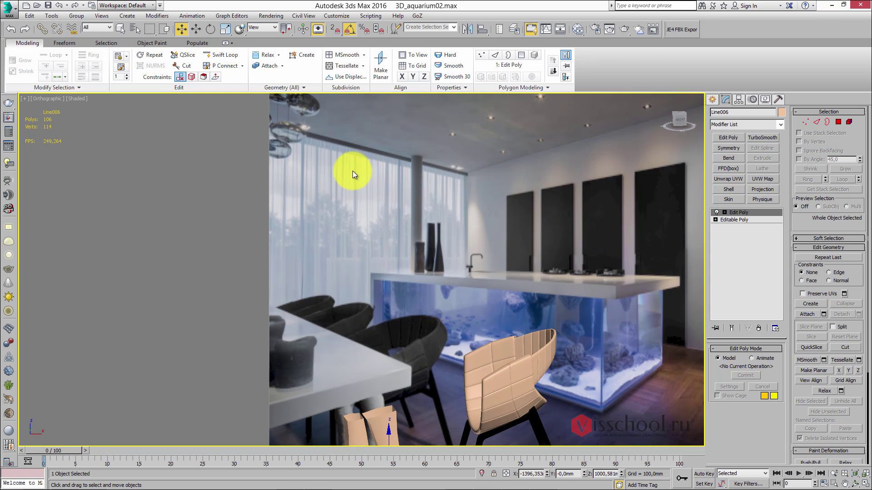
alt+middle_drag(386, 195, 384, 192)
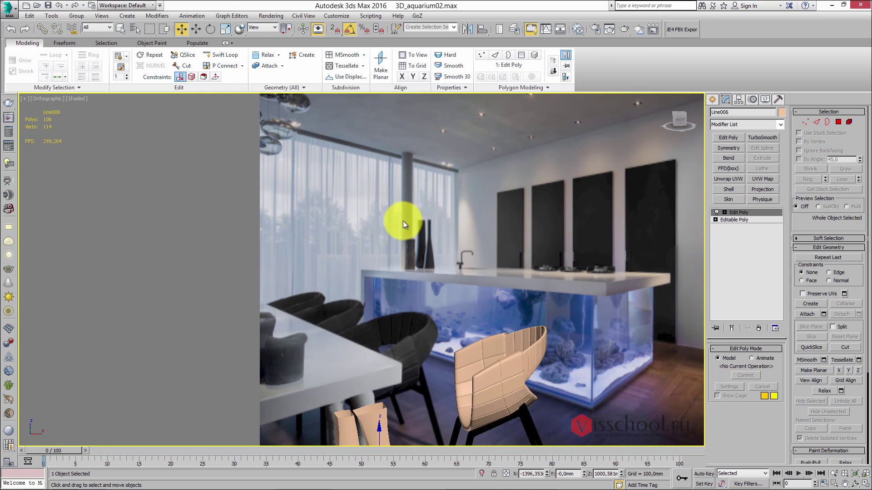
key(alt+Tab)
key(alt+Tab)
key(alt+Tab)
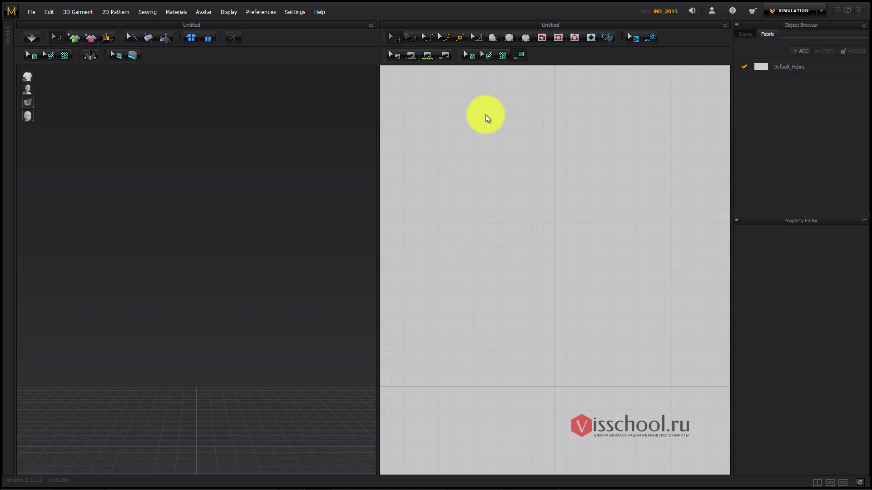
- Draw a large rectangular cloth pattern in the 2D pattern window
click(509, 37)
drag(479, 97, 652, 374)
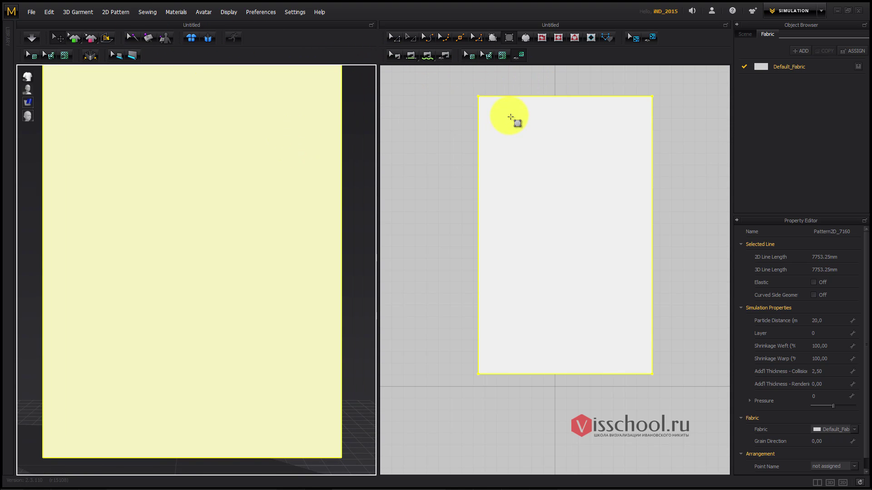
click(512, 121)
scroll(241, 119, up, 2)
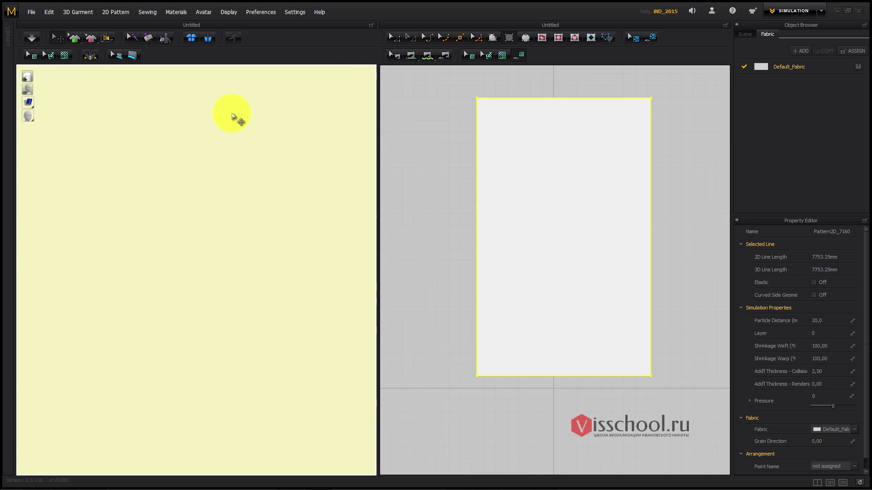
scroll(234, 118, down, 4)
- Simulate the cloth and pull it to test draping, then reset it flat with Particle Distance 40
key(space)
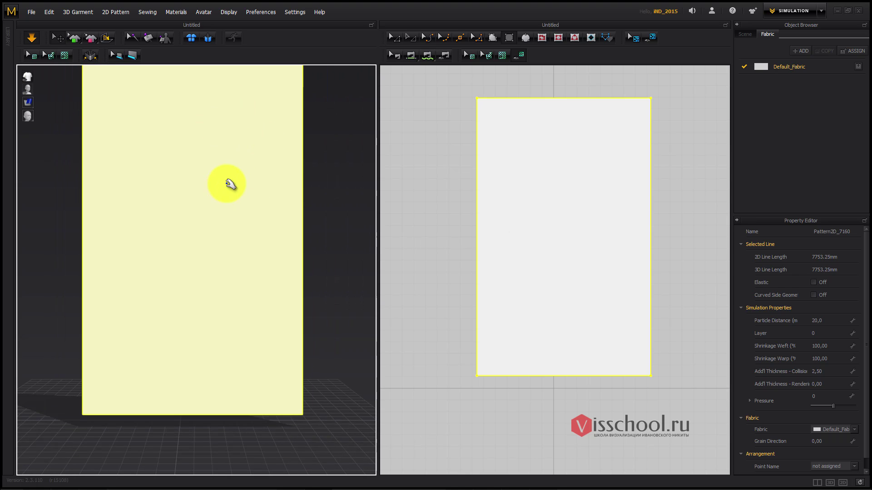
drag(195, 257, 321, 200)
click(253, 154)
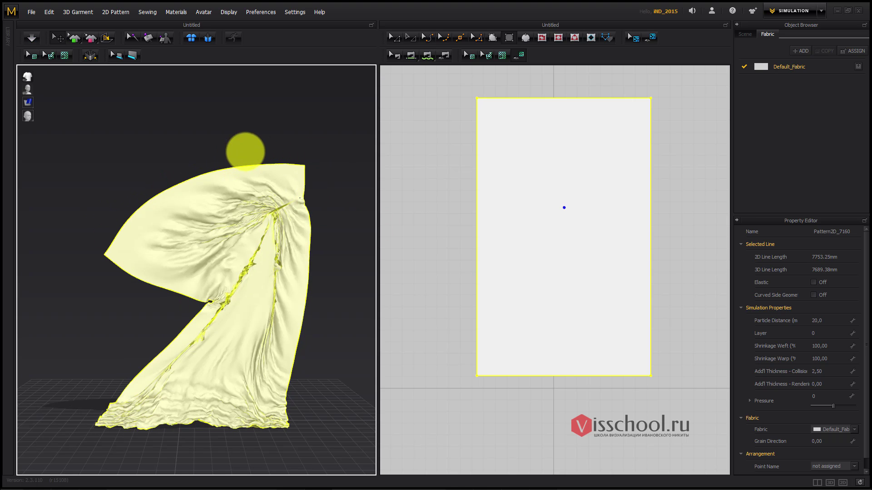
key(ctrl+z)
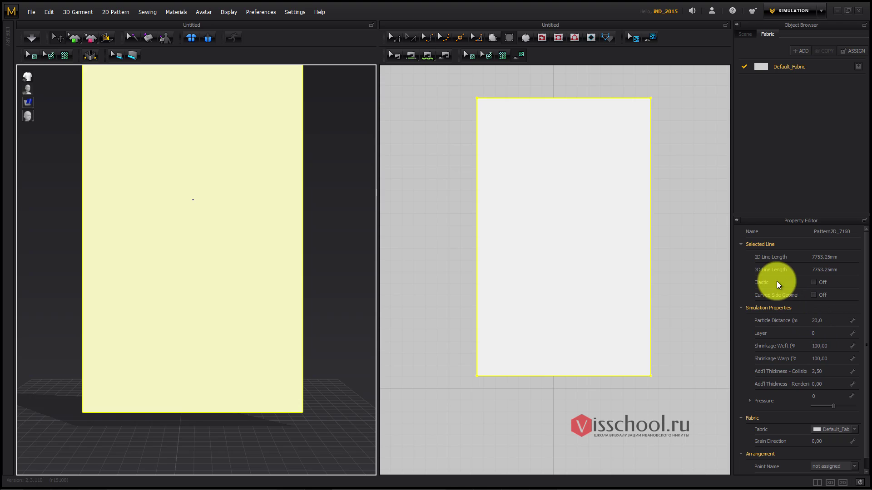
drag(866, 254, 868, 266)
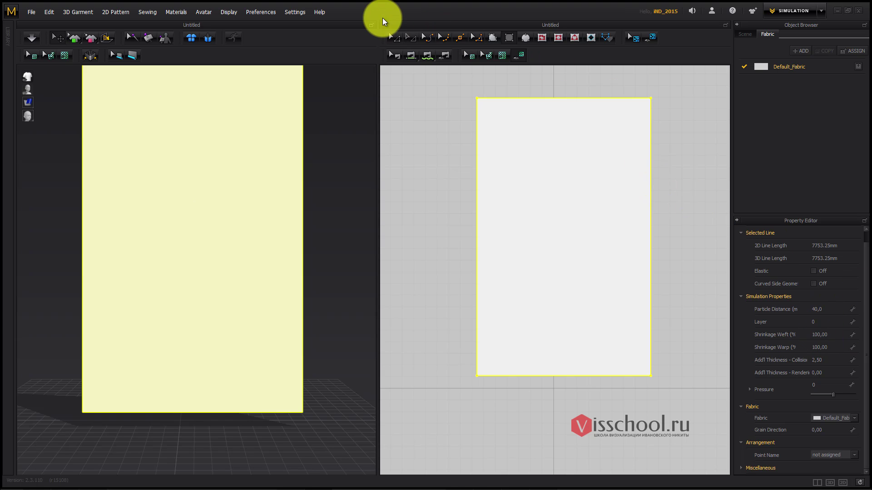
- Simulate the cloth panel, tug it around at several points, then close Marvelous Designer
click(30, 37)
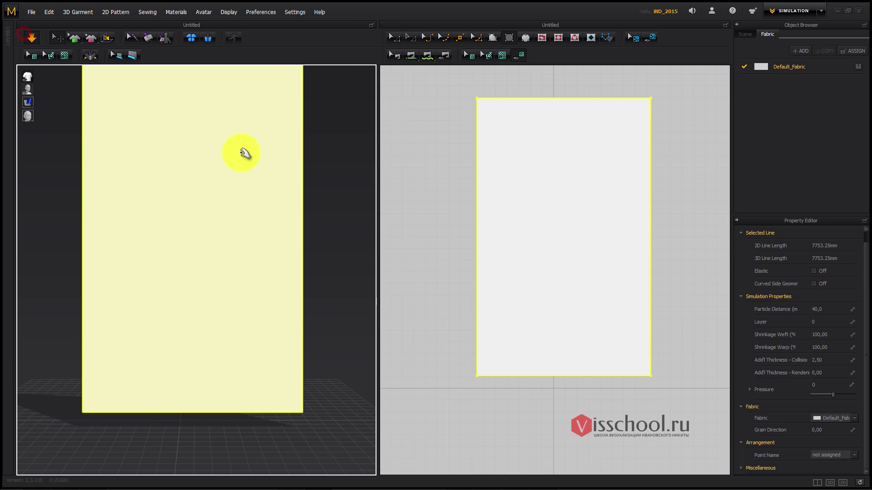
drag(216, 223, 283, 96)
drag(249, 227, 204, 171)
drag(265, 241, 292, 189)
drag(273, 220, 279, 152)
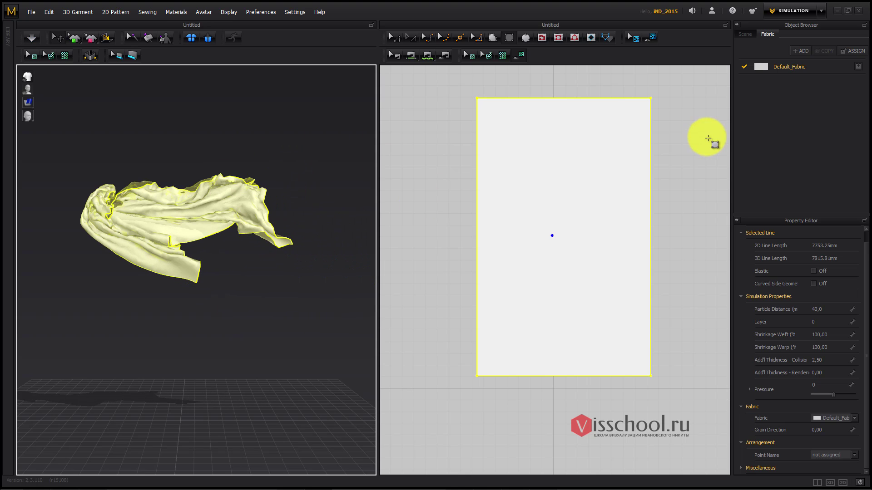
click(858, 10)
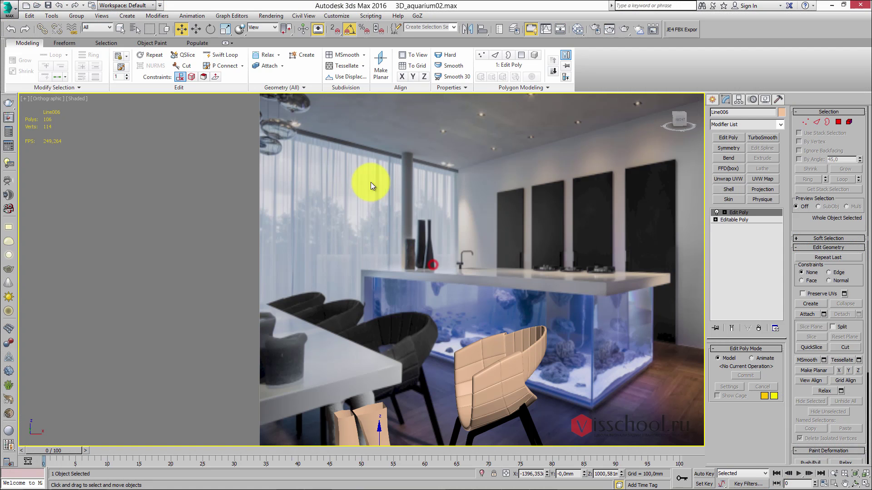
- Pan across the 3ds Max kitchen scene with the chair, then switch to ZBrush
middle_drag(504, 295, 454, 192)
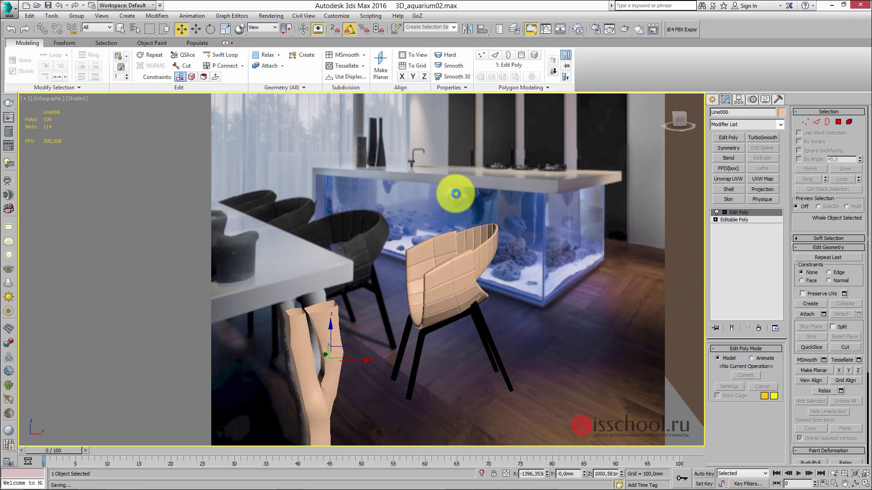
mouse_move(321, 479)
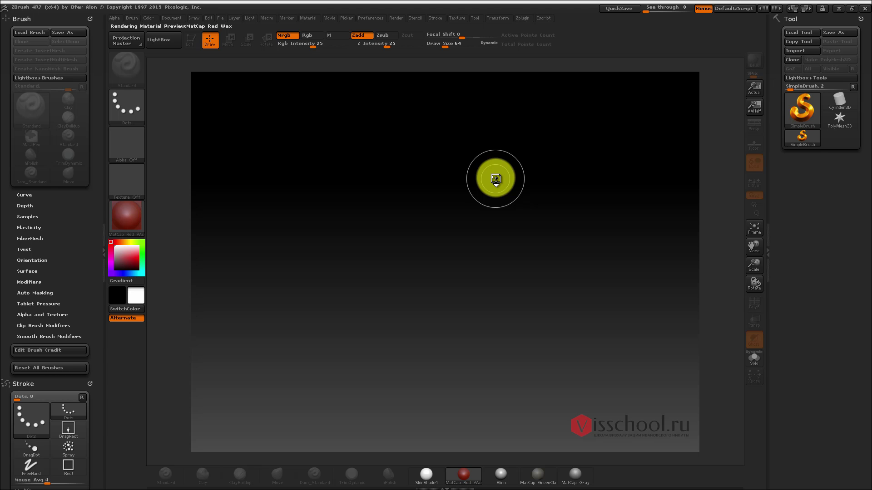
- Open and close the LightBox project browser, then bring up the Alt+Tab window switcher
key(comma)
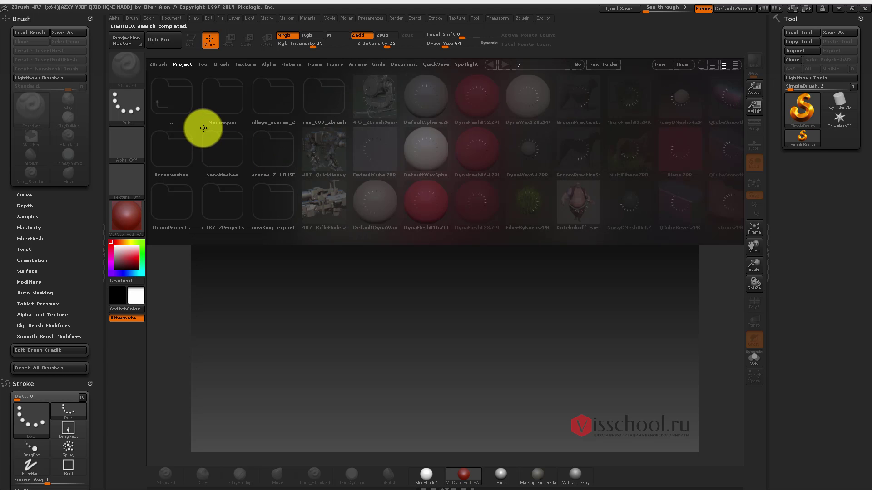
click(681, 66)
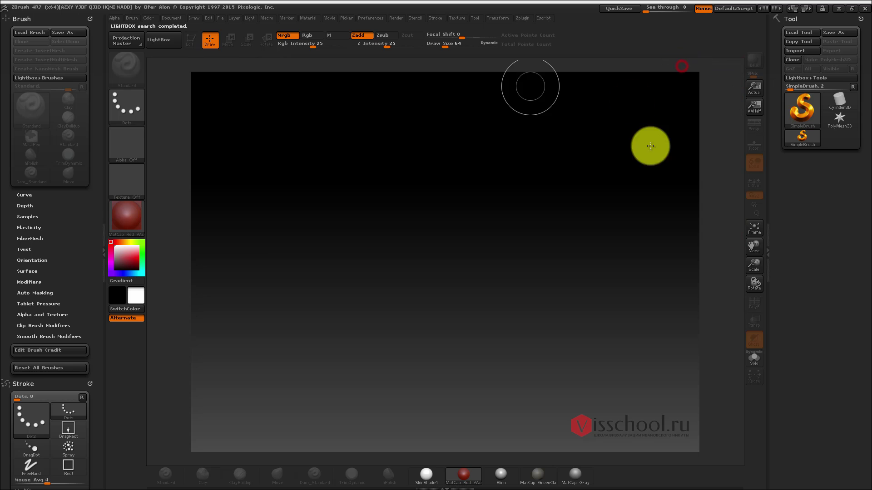
key(alt+Tab)
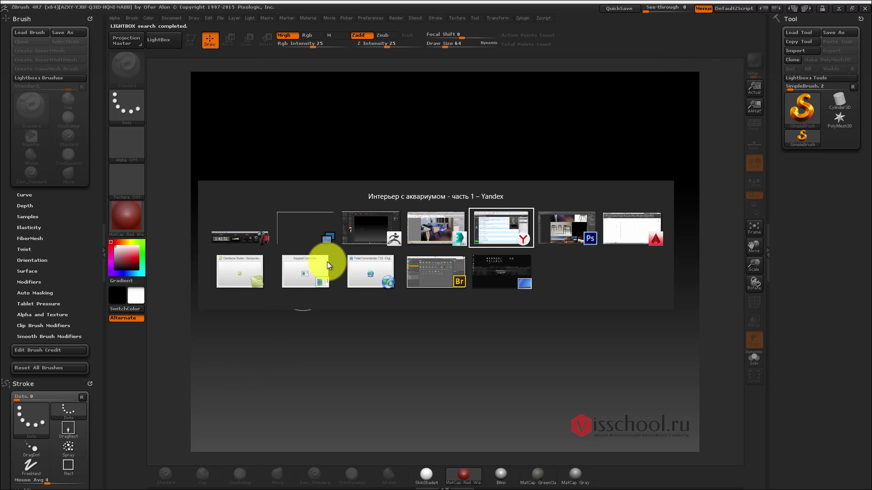
key(Tab)
key(Tab)
key(Tab)
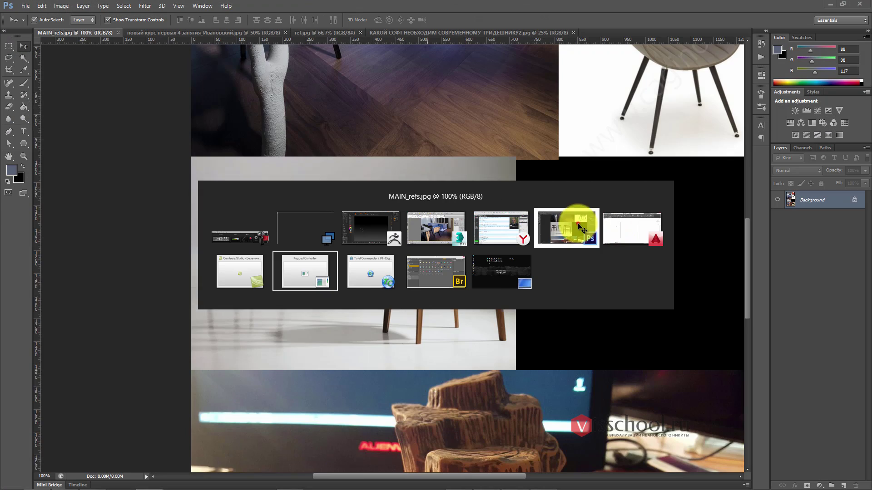
- In Photoshop, zoom the MAIN_refs stump photo to 200% and back to 100%, then Alt+Tab away
click(574, 227)
scroll(429, 210, down, 10)
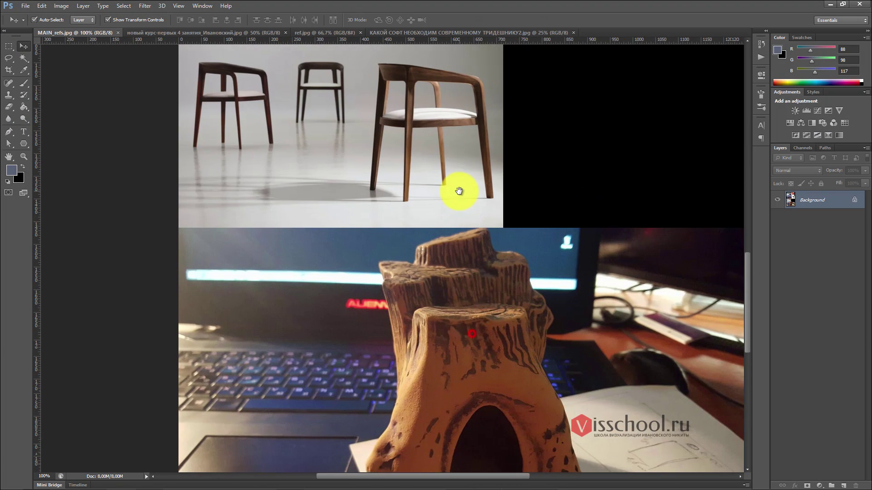
ctrl+click(474, 230)
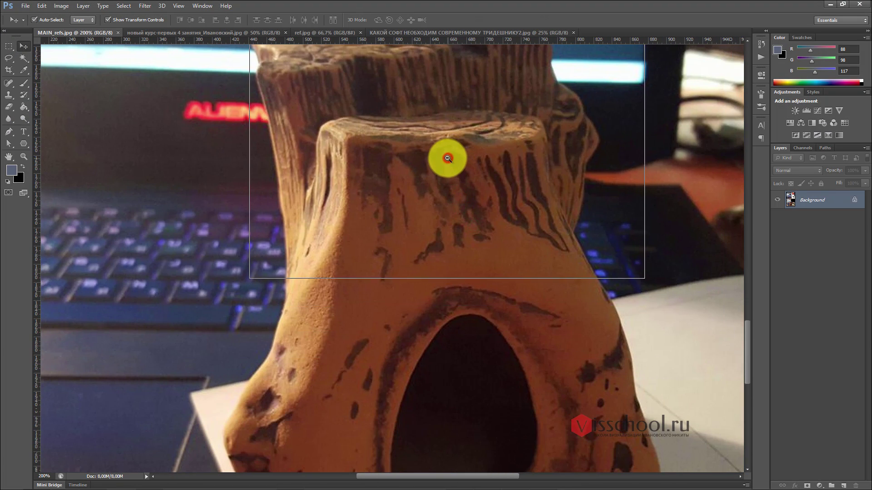
alt+click(450, 159)
scroll(448, 154, up, 1)
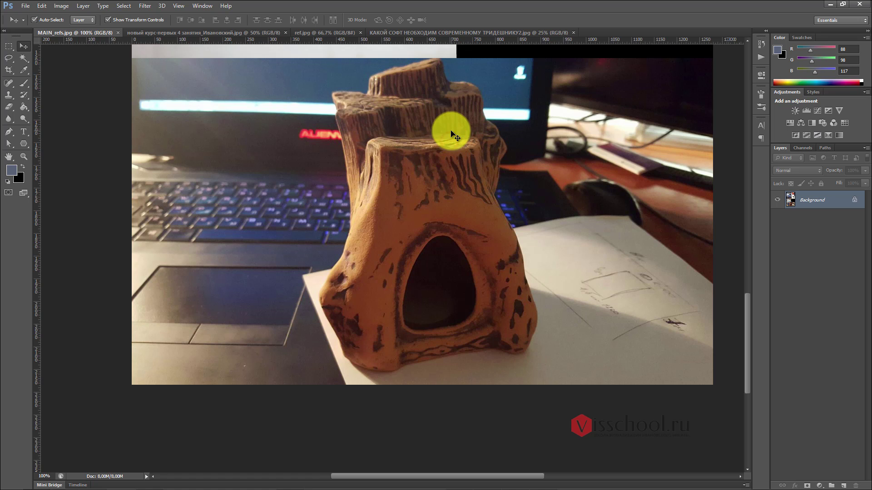
scroll(451, 114, up, 1)
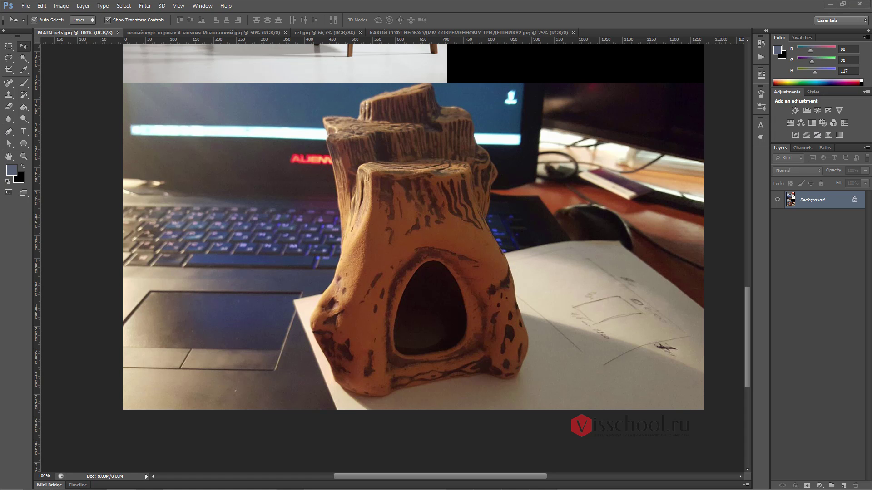
key(alt+Tab)
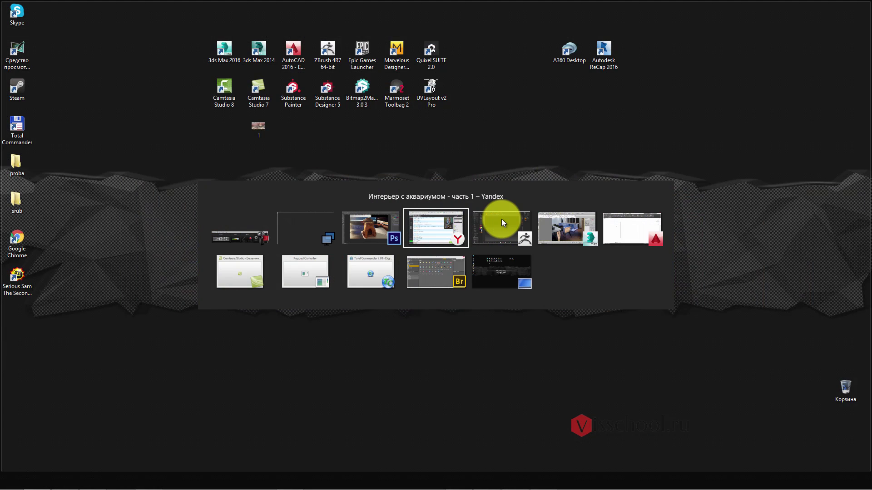
- Bring ZBrush back to the front and open the Load Project dialog with Ctrl+O
click(501, 219)
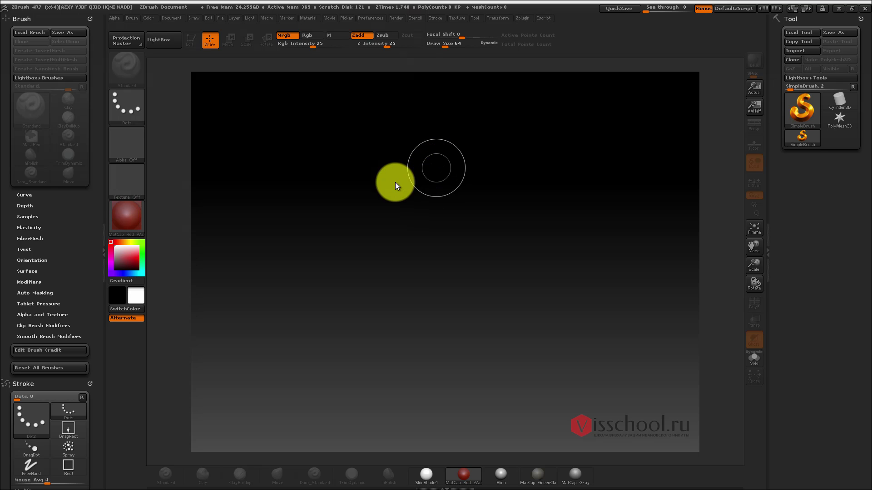
key(ctrl+o)
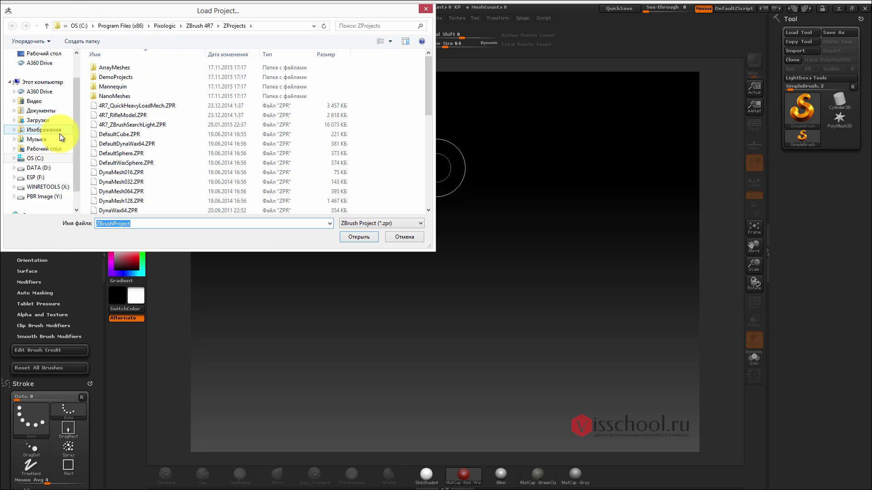
- Browse to D:\UNREAL SnowVillage\001-3DSnowVillage\scenes\Z in the load dialog
drag(75, 115, 75, 132)
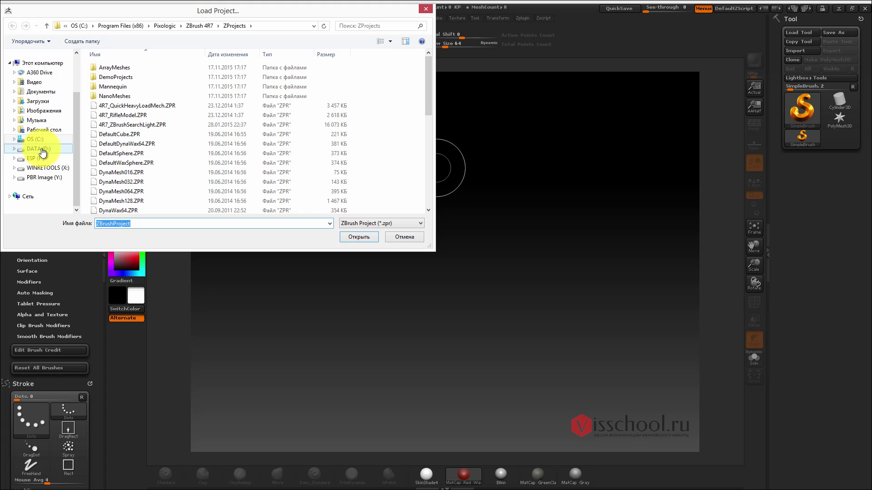
click(40, 149)
scroll(141, 150, down, 3)
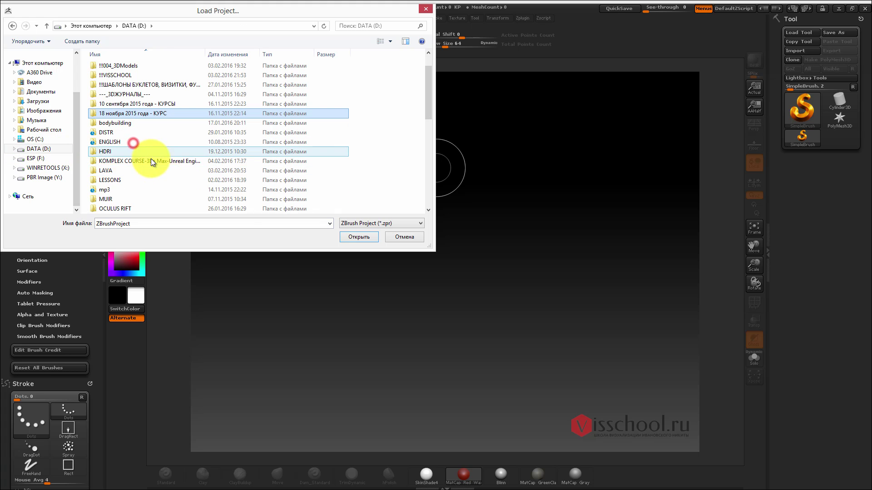
scroll(145, 145, down, 2)
click(130, 132)
double_click(130, 152)
double_click(116, 69)
click(112, 172)
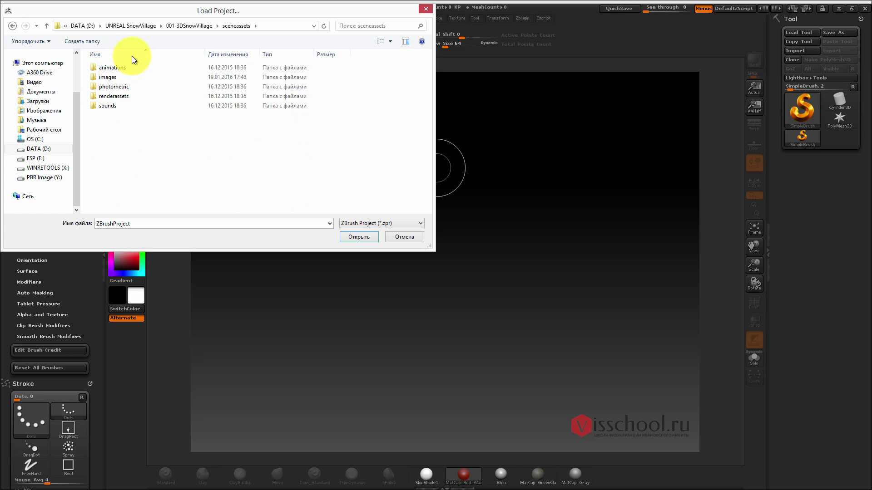
click(184, 26)
double_click(111, 181)
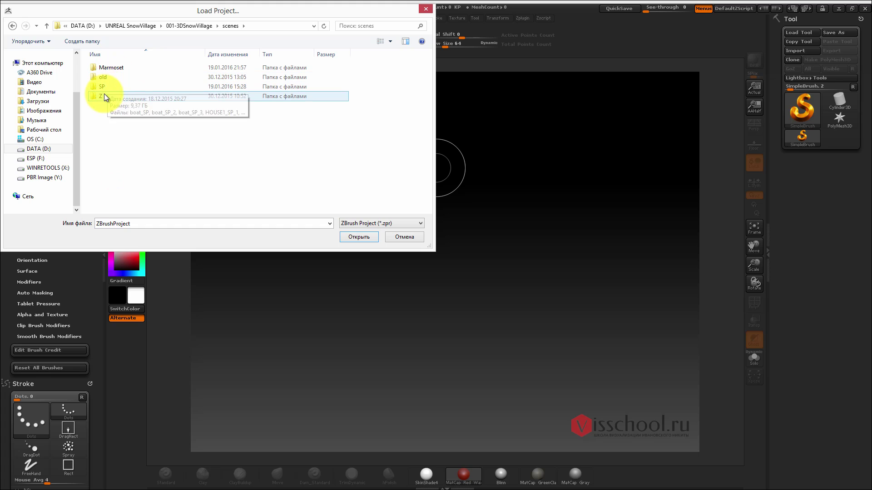
double_click(105, 94)
- Look through the ZPR projects there and open Z_tree_009.ZPR
click(124, 115)
scroll(155, 136, down, 2)
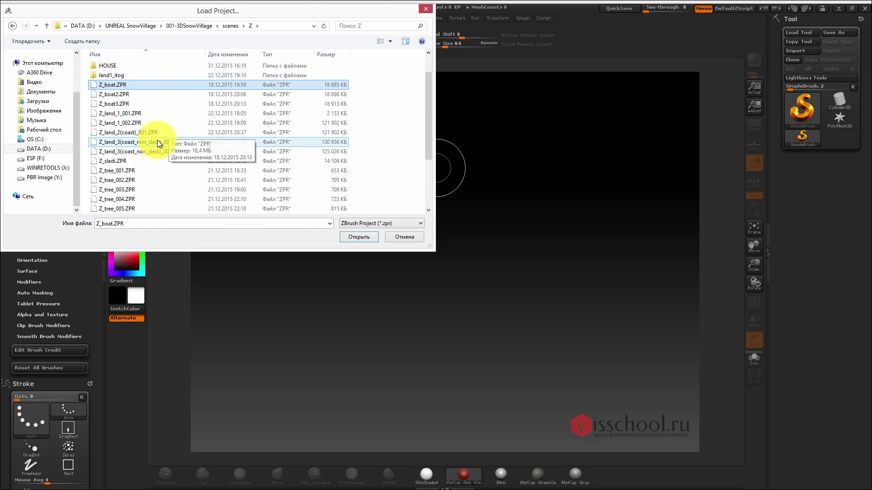
scroll(151, 156, down, 2)
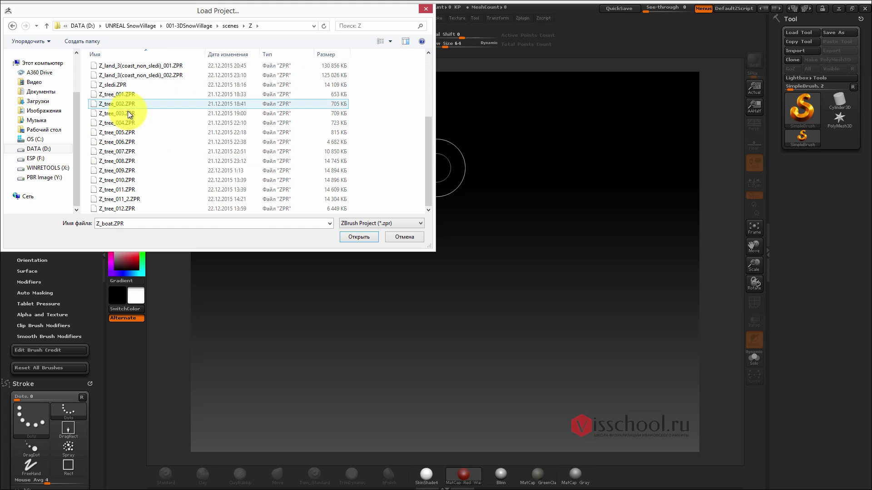
click(120, 95)
click(134, 75)
scroll(137, 101, up, 4)
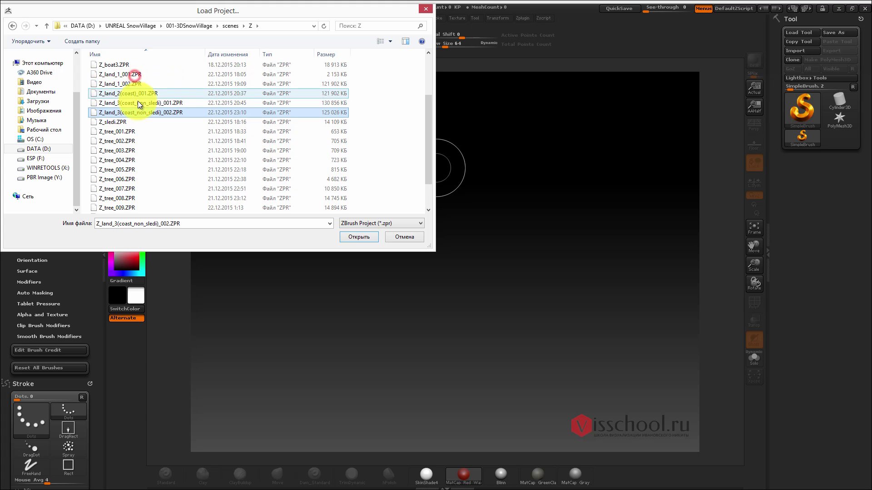
scroll(144, 122, down, 4)
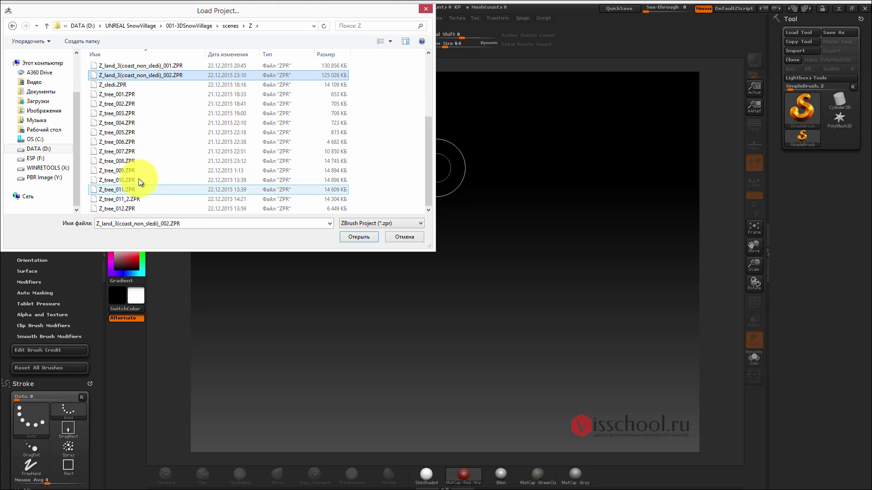
double_click(127, 170)
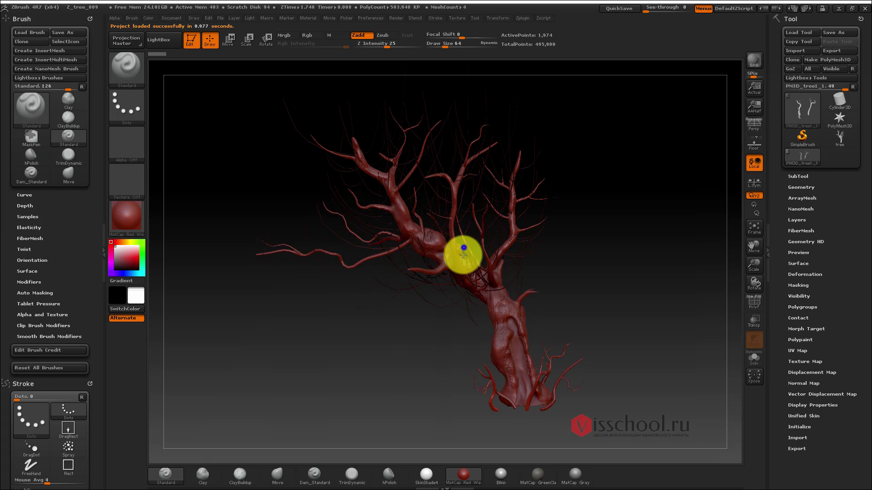
- Zoom in on the tree trunk, then reopen the load dialog without saving changes
mouse_move(484, 259)
mouse_down()
mouse_move(431, 209)
mouse_move(425, 352)
mouse_move(436, 292)
mouse_move(434, 218)
mouse_move(451, 225)
mouse_move(440, 187)
mouse_move(458, 250)
mouse_move(511, 309)
mouse_move(463, 261)
mouse_move(473, 247)
mouse_move(453, 220)
mouse_up()
key(ctrl+o)
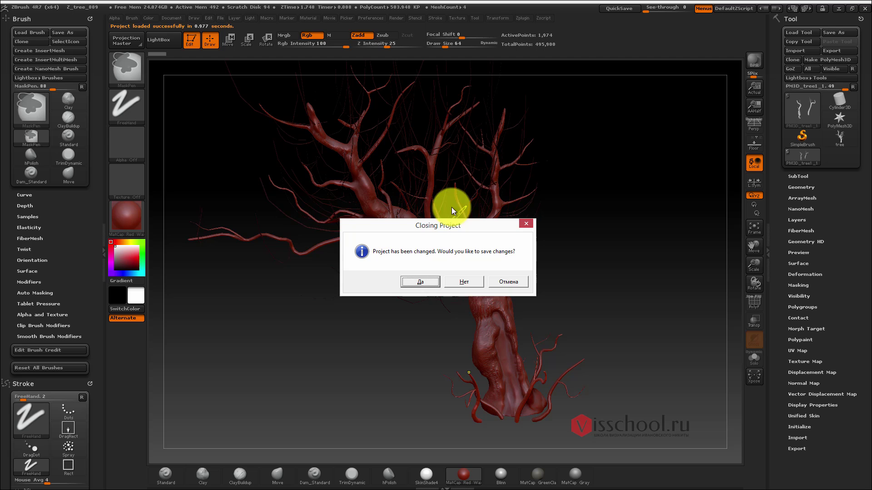
click(466, 283)
scroll(134, 145, down, 1)
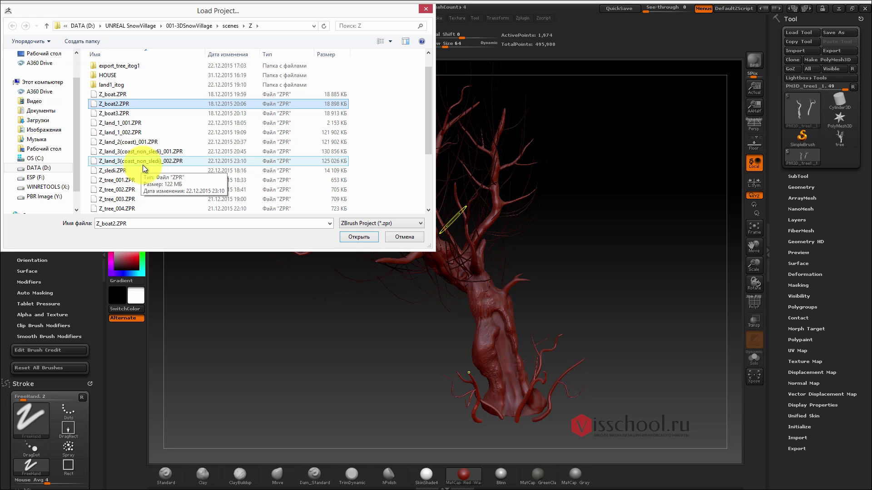
- Open the Z_HOUSE1_005.ZPR project from the HOUSE folder
click(139, 161)
scroll(136, 163, down, 3)
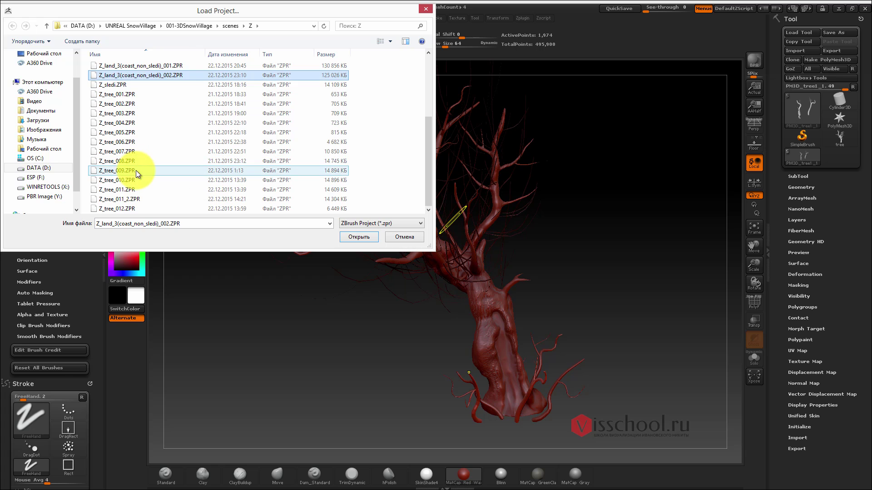
scroll(131, 163, up, 3)
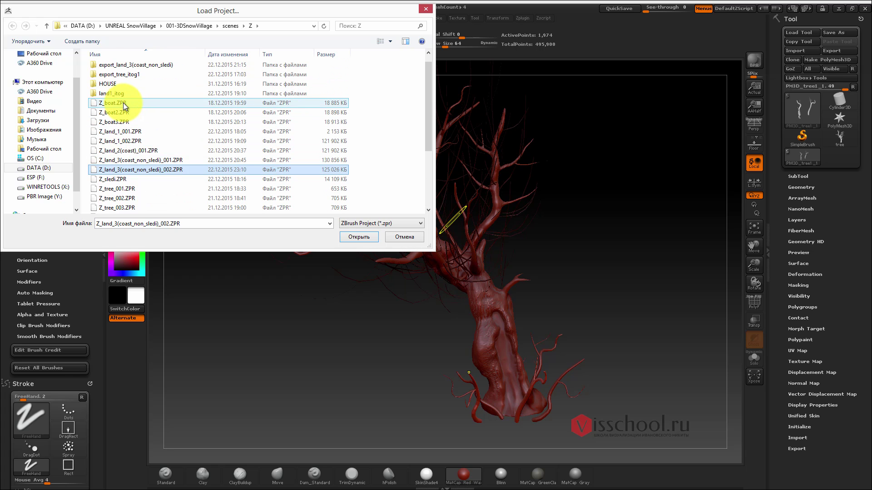
double_click(116, 84)
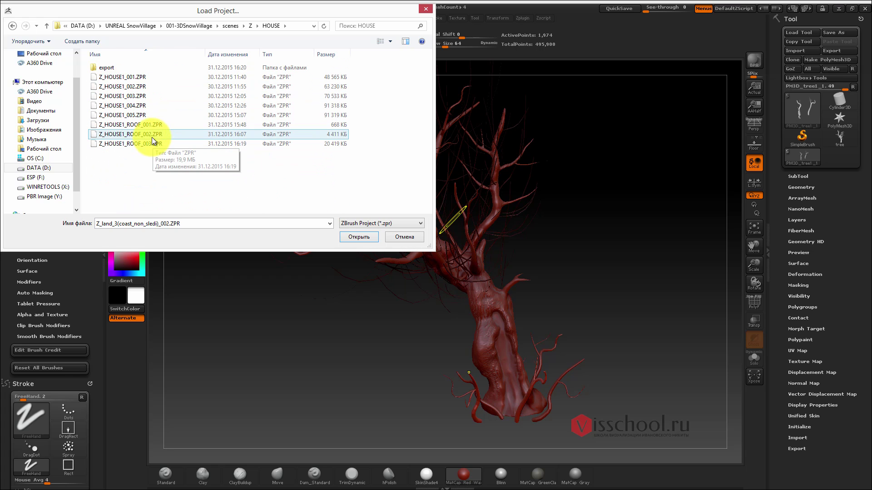
double_click(142, 116)
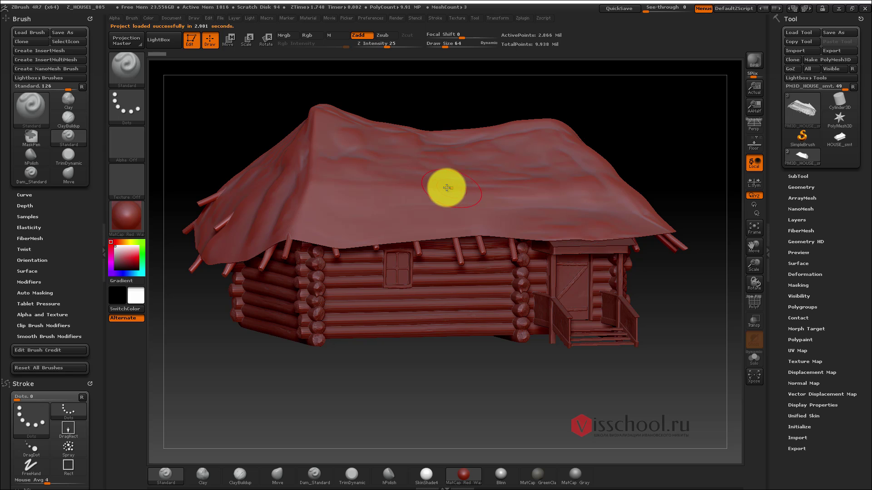
- Start a new document without saving and draw an upright Cylinder3D in the canvas centre
click(171, 19)
click(209, 135)
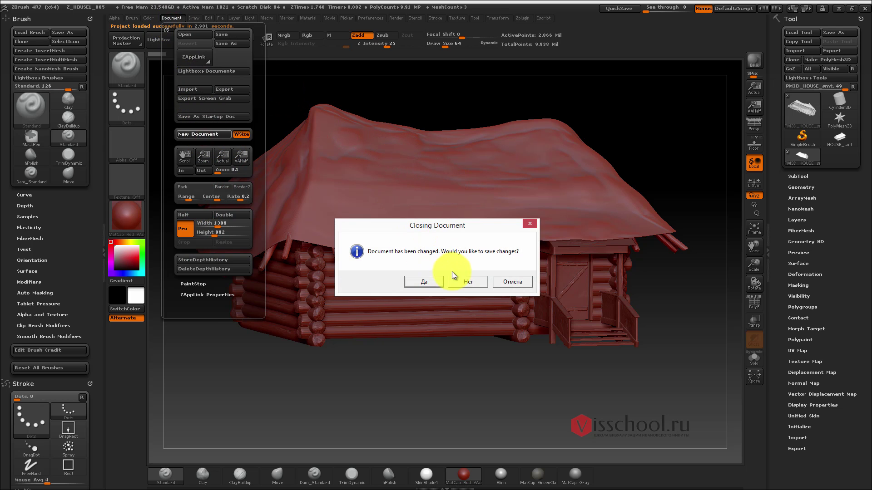
click(456, 281)
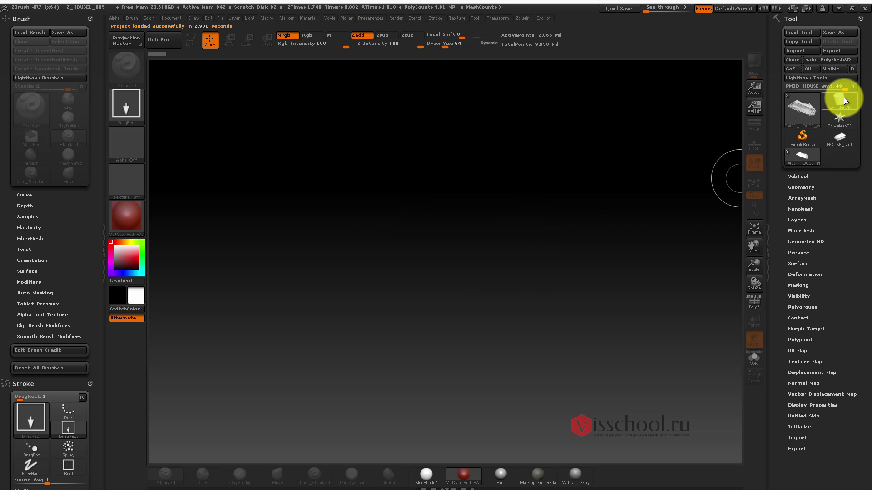
click(843, 97)
mouse_move(436, 254)
mouse_down()
mouse_move(445, 64)
mouse_move(434, 81)
mouse_move(428, 64)
mouse_up()
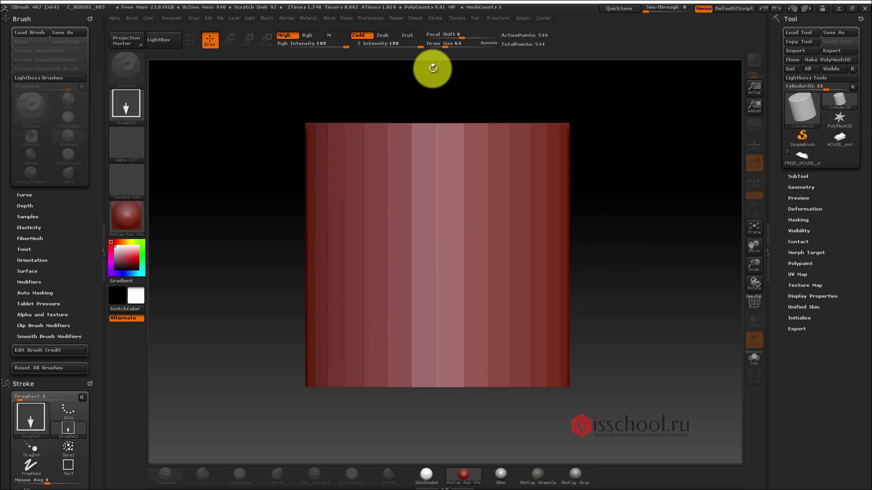
- Make the cylinder a PolyMesh3D, subdivide it, drop one level, and Del Lower to keep level 5
click(193, 40)
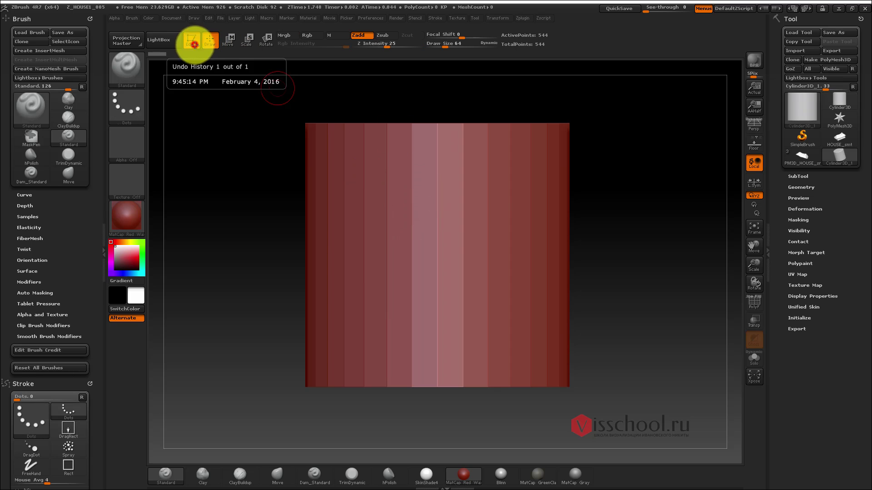
click(834, 61)
key(ctrl)
key(ctrl+d)
key(ctrl+d)
key(ctrl+d)
key(ctrl+d)
key(ctrl+d)
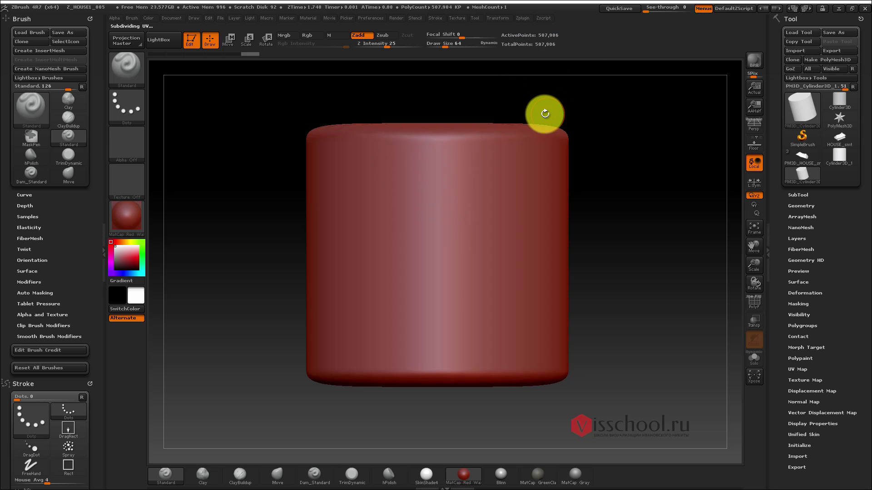
key(shift+d)
mouse_move(452, 179)
right_down()
mouse_move(440, 163)
mouse_move(443, 192)
mouse_move(429, 211)
right_up()
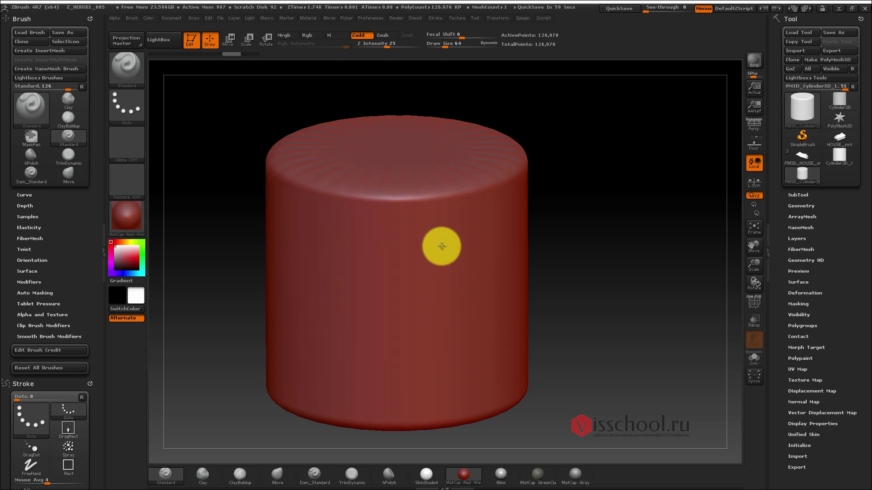
mouse_move(420, 224)
right_down()
mouse_move(414, 201)
mouse_move(422, 227)
mouse_move(462, 187)
right_up()
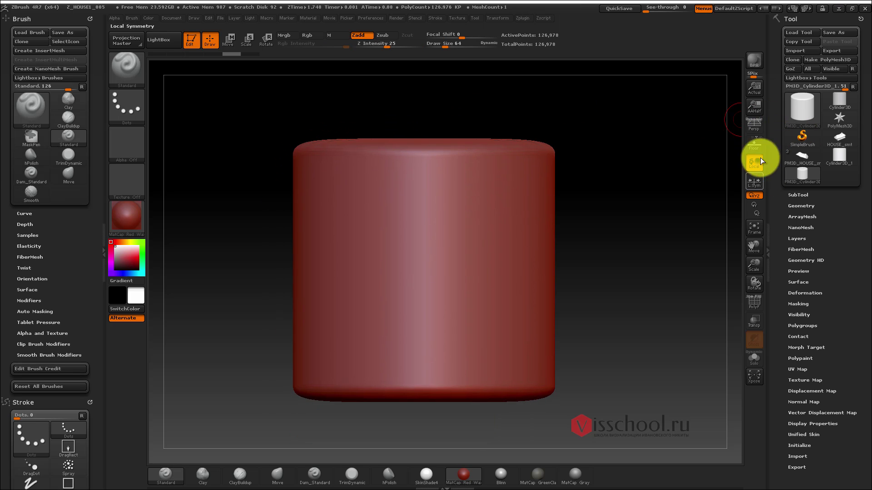
click(796, 205)
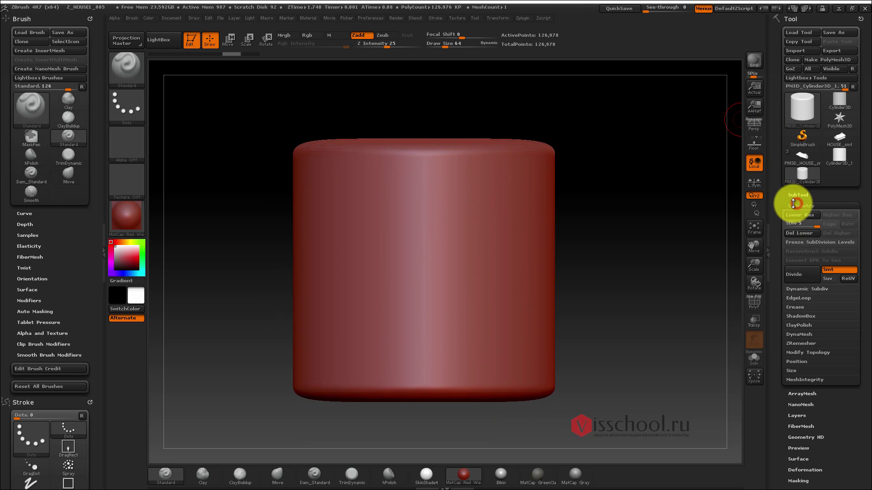
click(800, 233)
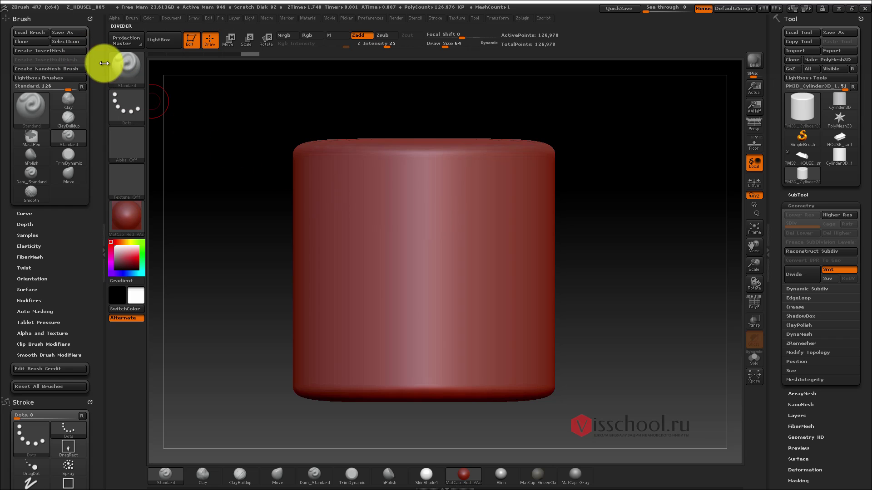
- Select the Move brush and raise Draw Size to 699
click(119, 69)
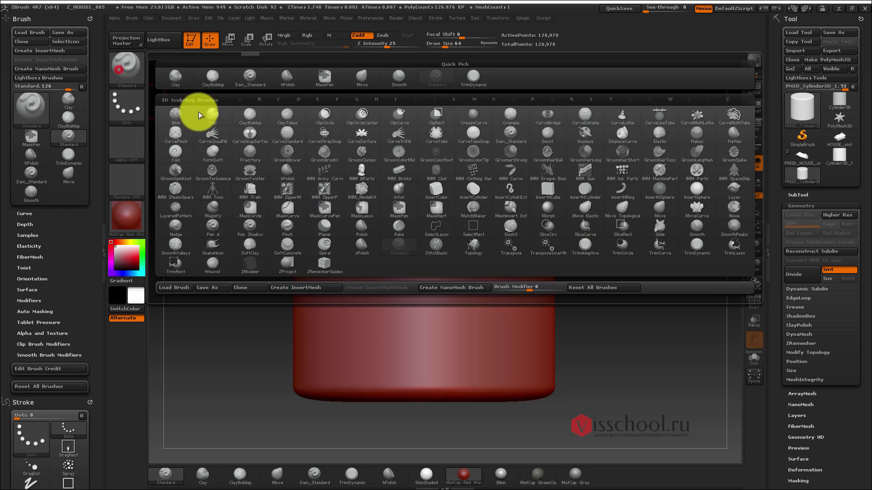
click(371, 81)
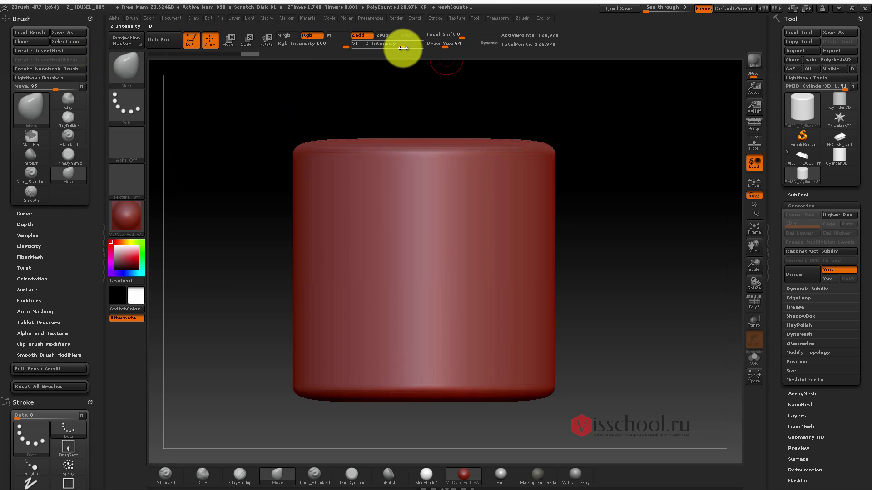
drag(447, 47, 469, 44)
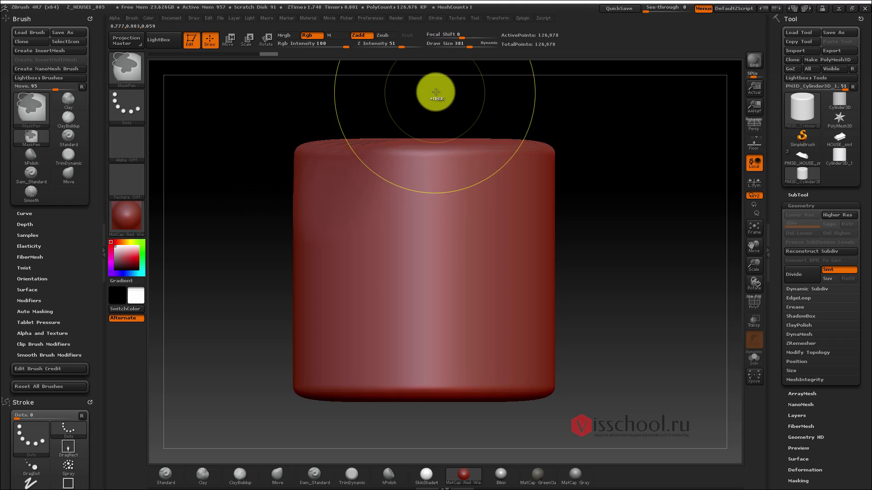
mouse_move(467, 46)
mouse_down()
mouse_move(486, 42)
mouse_move(480, 48)
mouse_up()
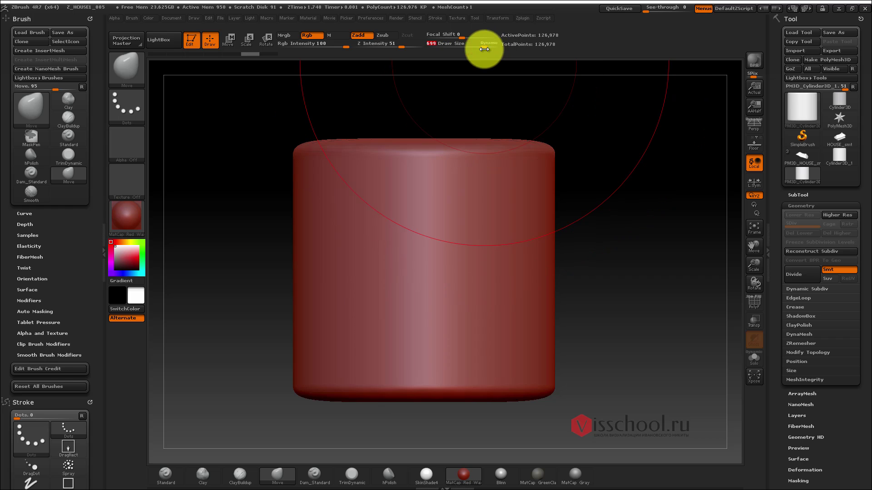
- Pull the top up, taper the top-right and bulge the lower right side, checking the reference photo
mouse_move(423, 82)
mouse_down()
mouse_move(409, 175)
mouse_move(306, 136)
mouse_move(306, 120)
mouse_move(332, 105)
mouse_move(395, 186)
mouse_move(422, 189)
mouse_up()
key(alt+Tab)
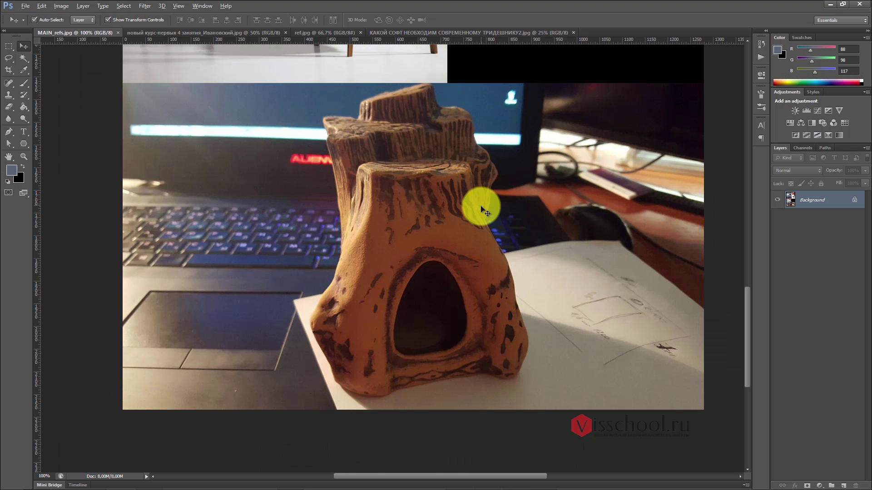
key(alt+Tab)
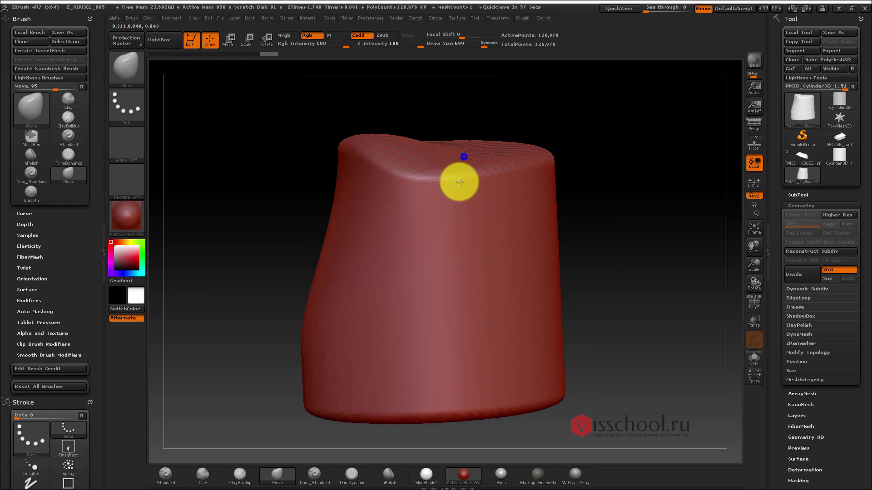
scroll(460, 175, up, 3)
drag(455, 201, 437, 166)
mouse_move(562, 140)
mouse_down()
mouse_move(550, 128)
mouse_move(508, 120)
mouse_move(514, 146)
mouse_up()
drag(558, 347, 595, 349)
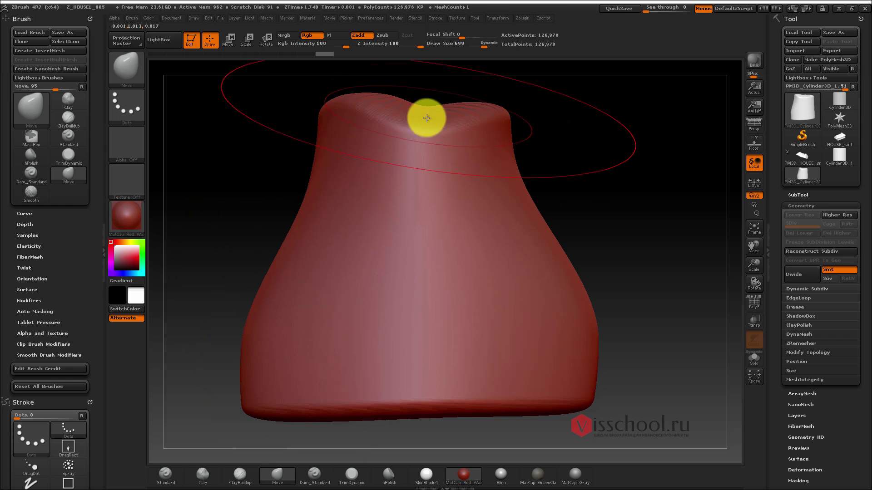
key(alt+Tab)
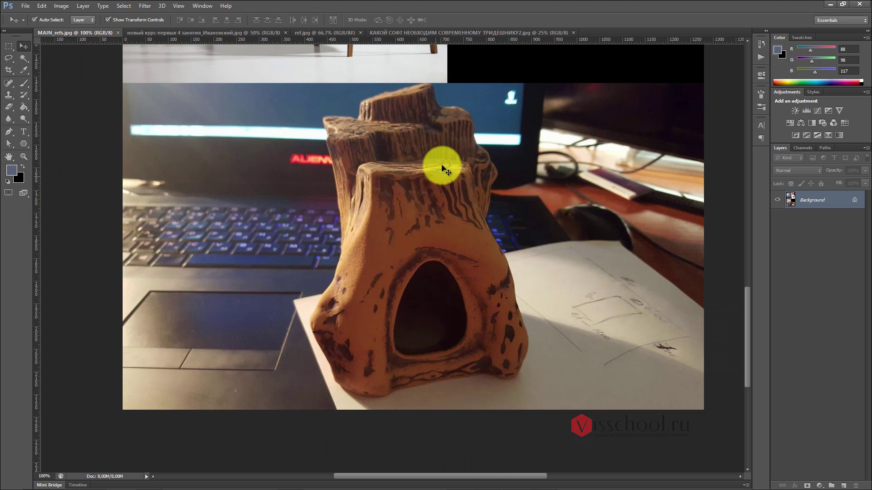
key(alt+Tab)
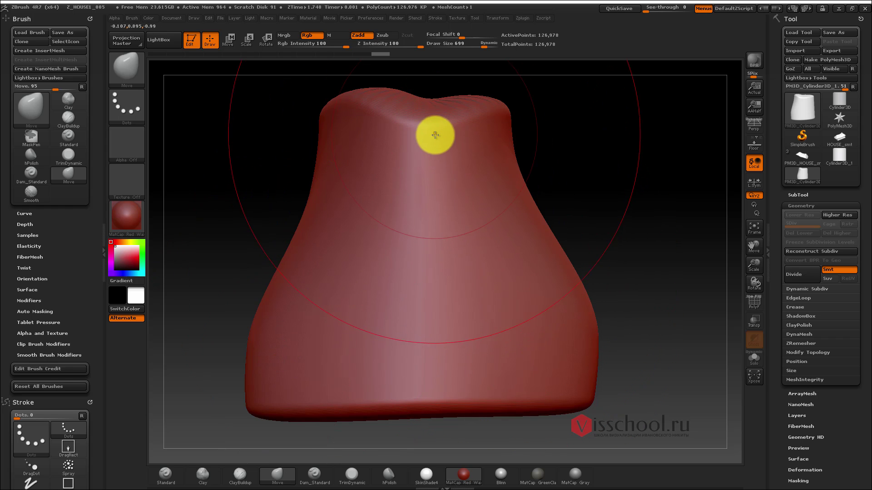
- Lift the stump's top further, compare with the reference again, and lower Draw Size to 286
drag(435, 135, 428, 100)
drag(519, 196, 386, 194)
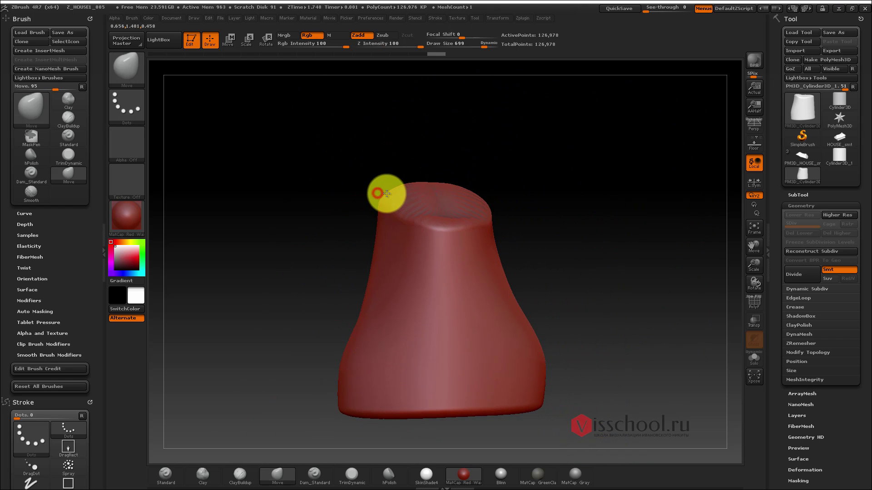
drag(480, 205, 467, 253)
key(alt+Tab)
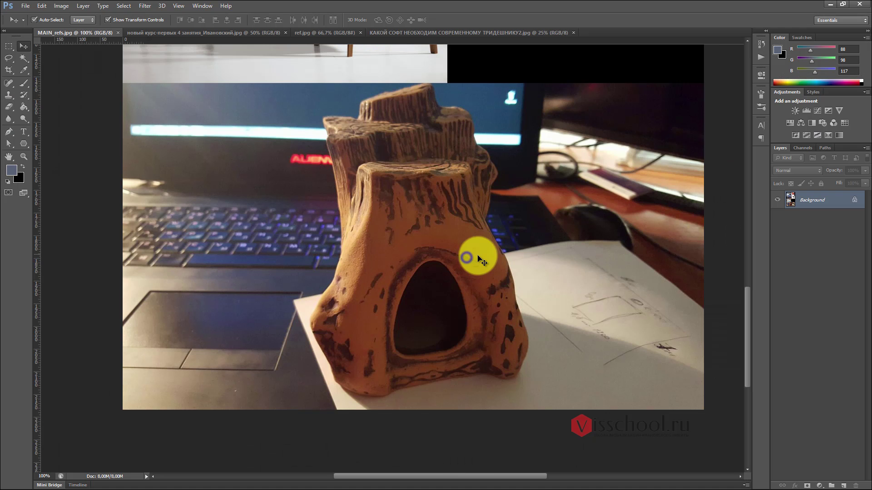
key(alt+Tab)
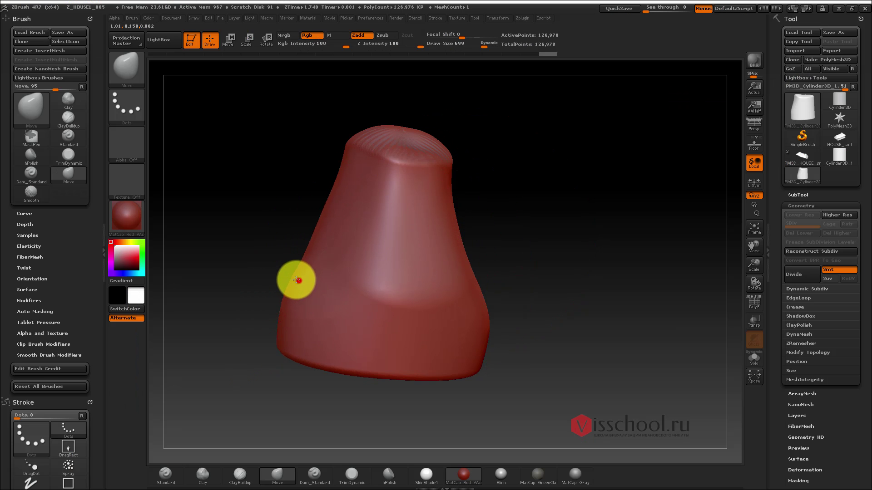
drag(476, 48, 463, 44)
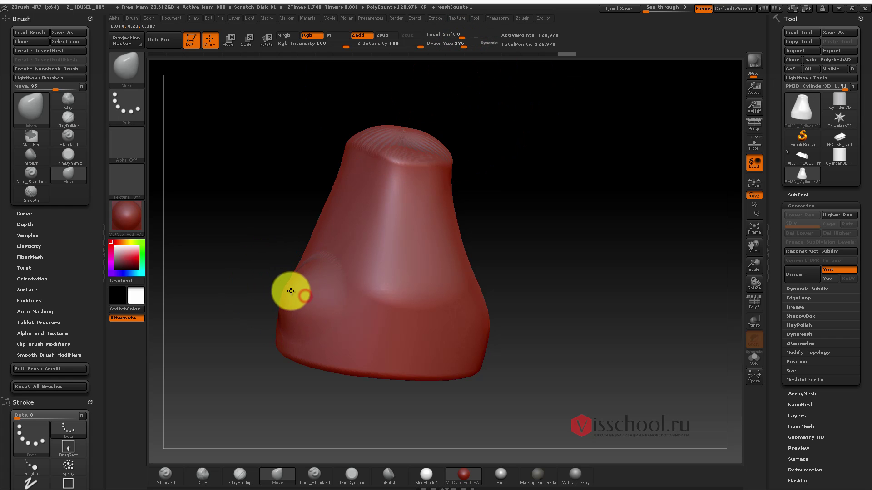
drag(415, 273, 445, 243)
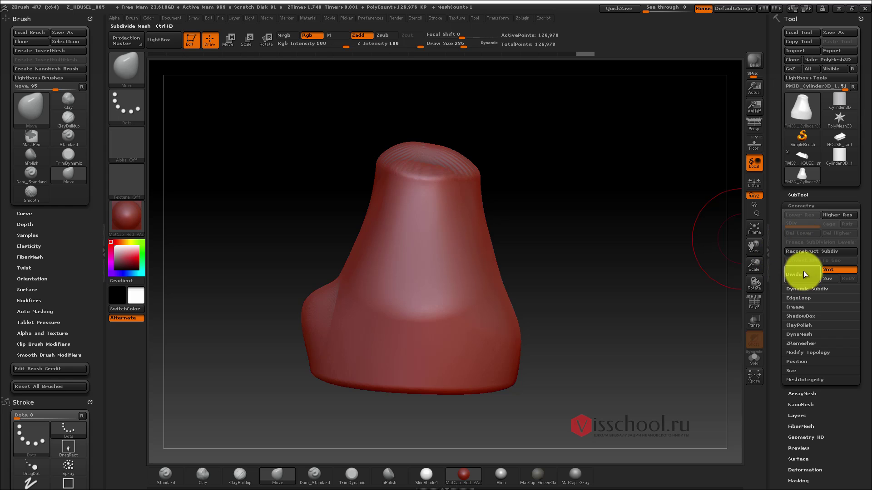
drag(833, 189, 832, 179)
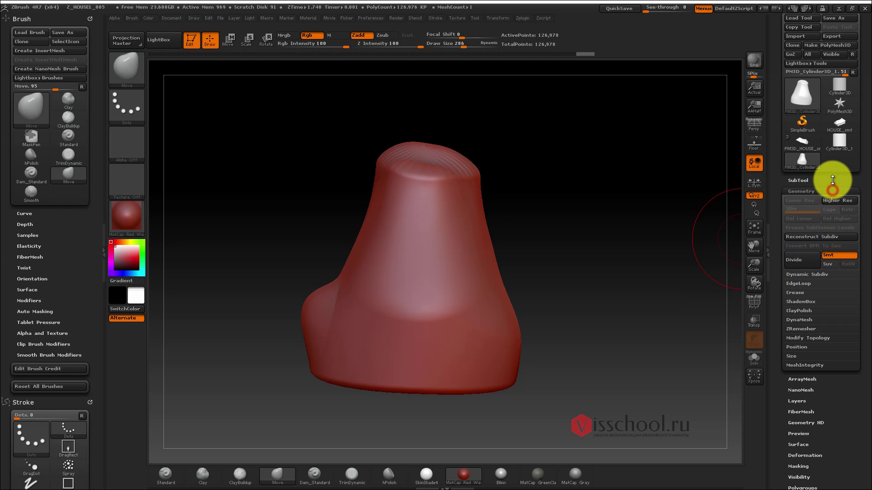
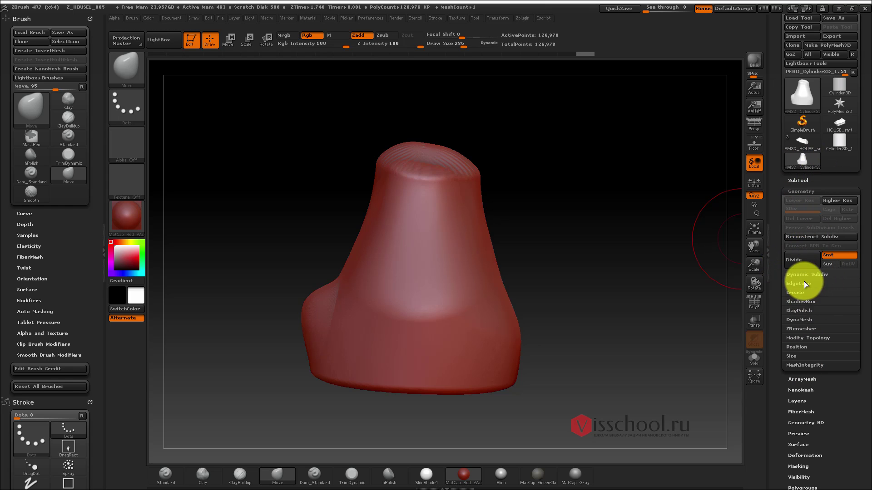
- Convert the stump to a DynaMesh at resolution 96 and smooth its ridged top into a rounded cap
click(802, 320)
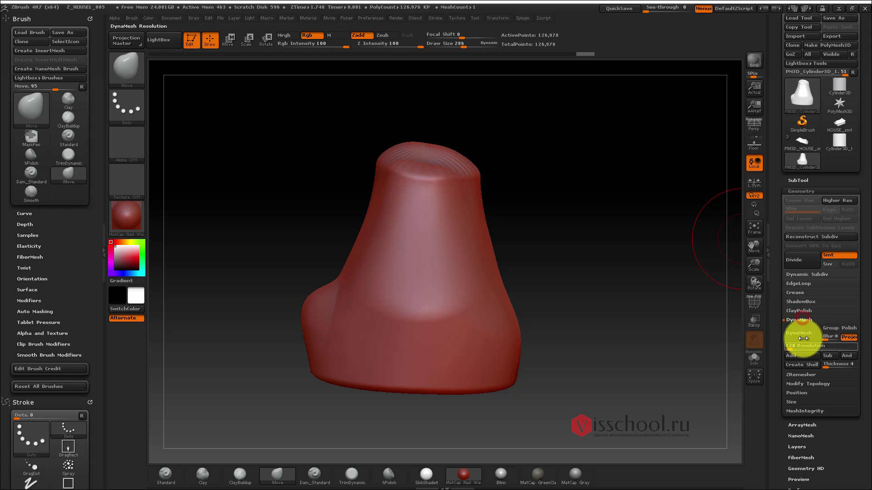
click(806, 340)
mouse_move(544, 192)
ctrl+mouse_down()
mouse_move(582, 231)
mouse_move(549, 142)
ctrl+mouse_up()
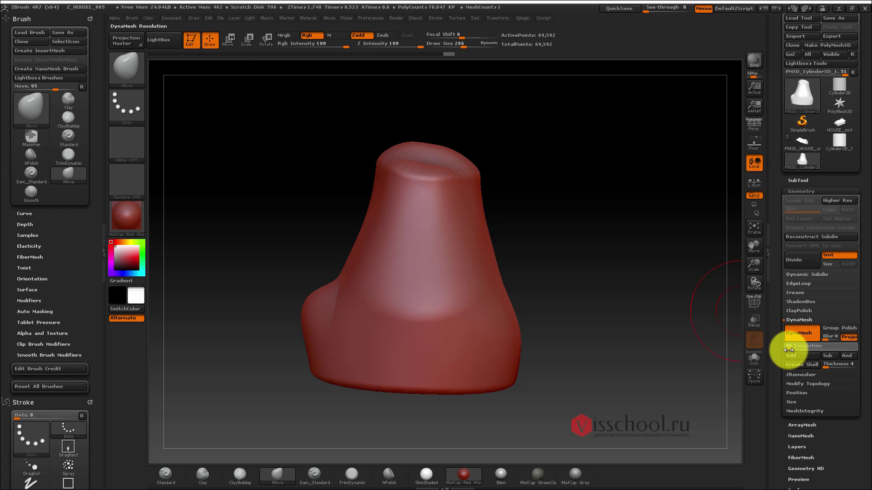
ctrl+drag(534, 194, 562, 150)
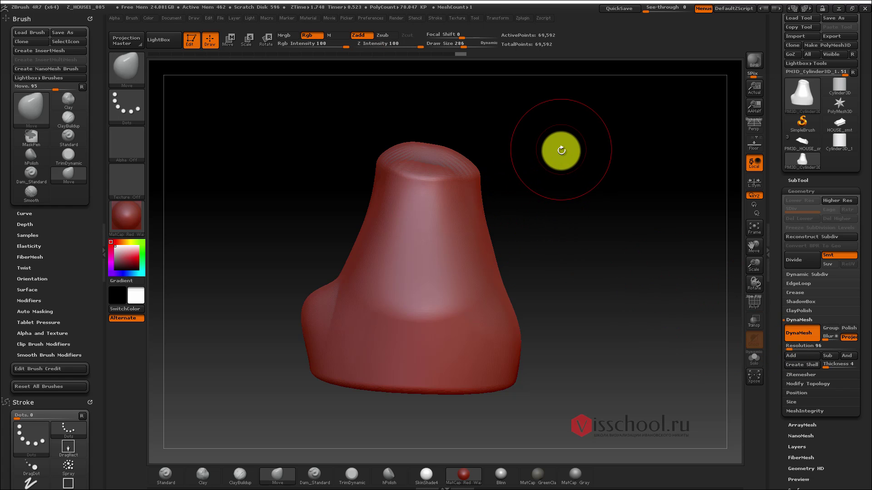
key(shift)
shift+drag(406, 155, 431, 148)
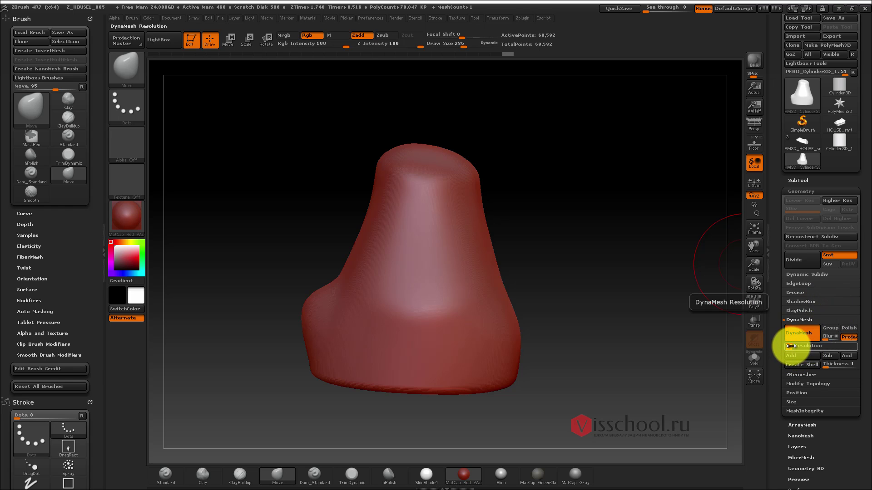
- Remesh the stump at DynaMesh resolution 48 and compare it with the reference photo
click(790, 334)
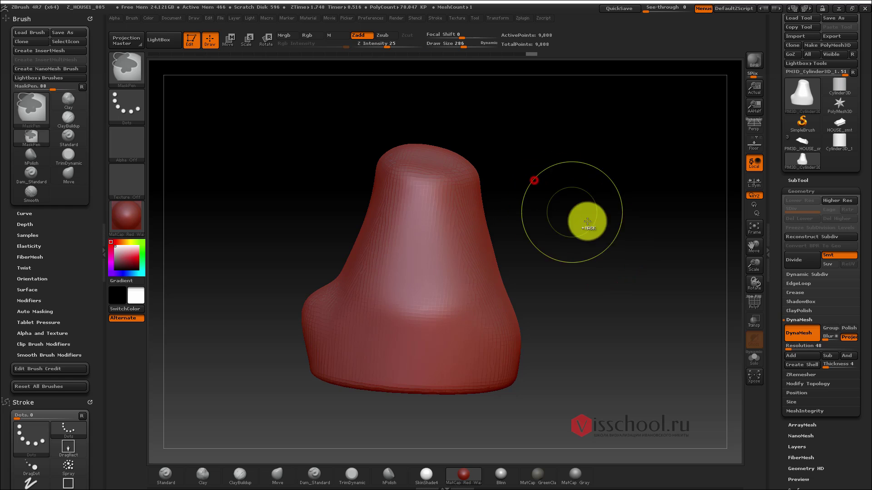
drag(596, 175, 558, 208)
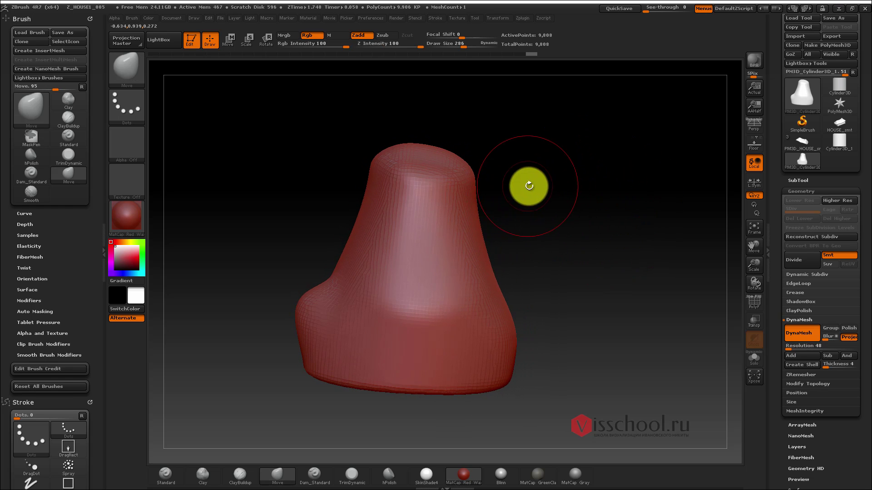
key(alt+Tab)
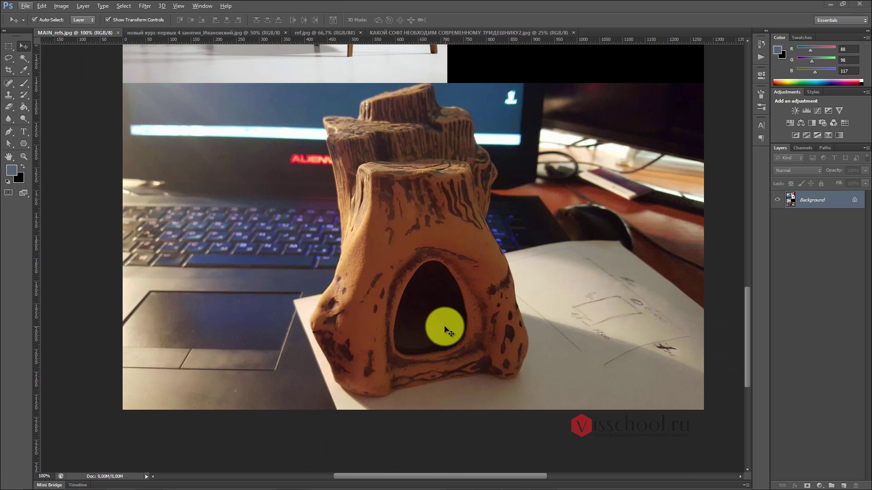
key(alt+Tab)
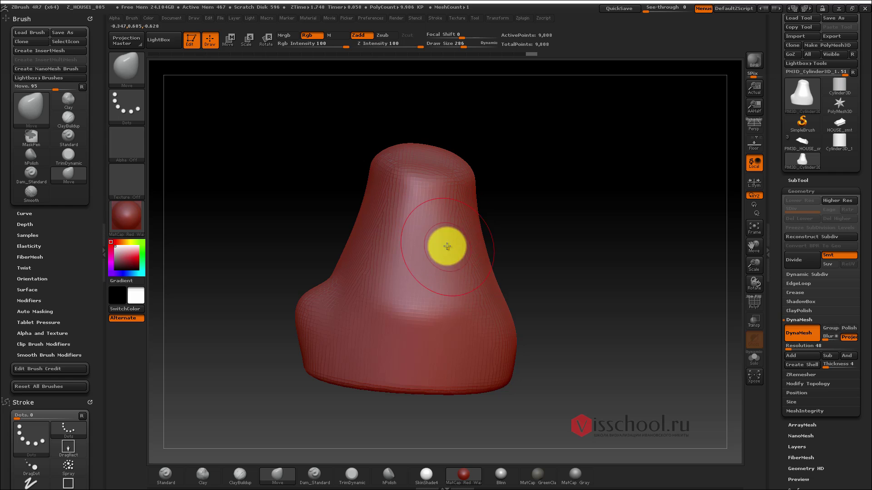
key(ctrl+z)
key(ctrl+z)
key(ctrl+z)
key(ctrl+z)
key(ctrl+z)
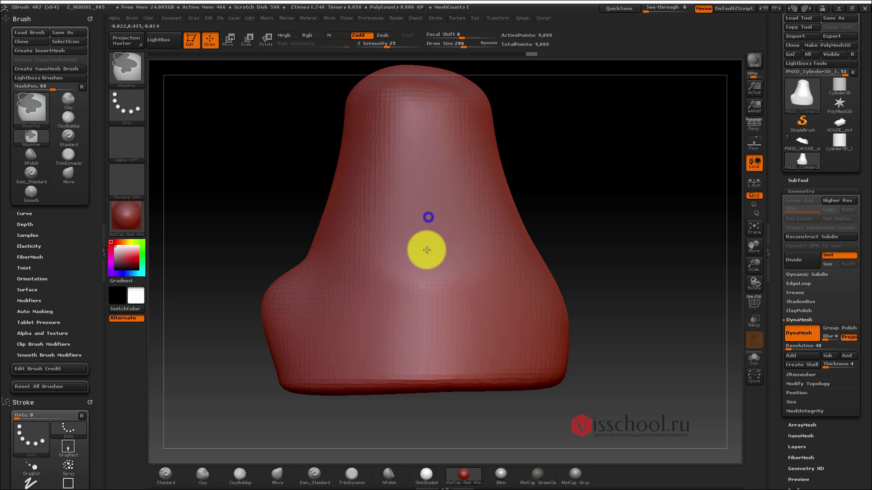
key(ctrl+z)
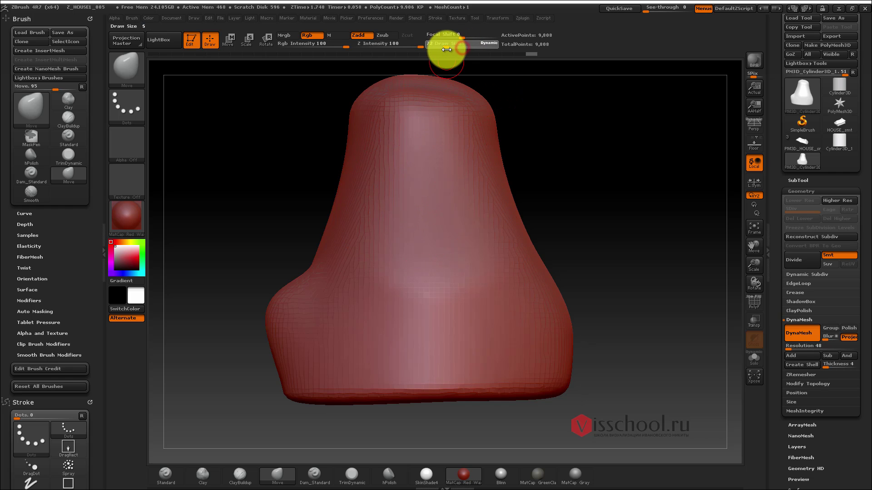
- Mask a teardrop-shaped arched doorway on the stump's front with MaskPen
key(alt+Tab)
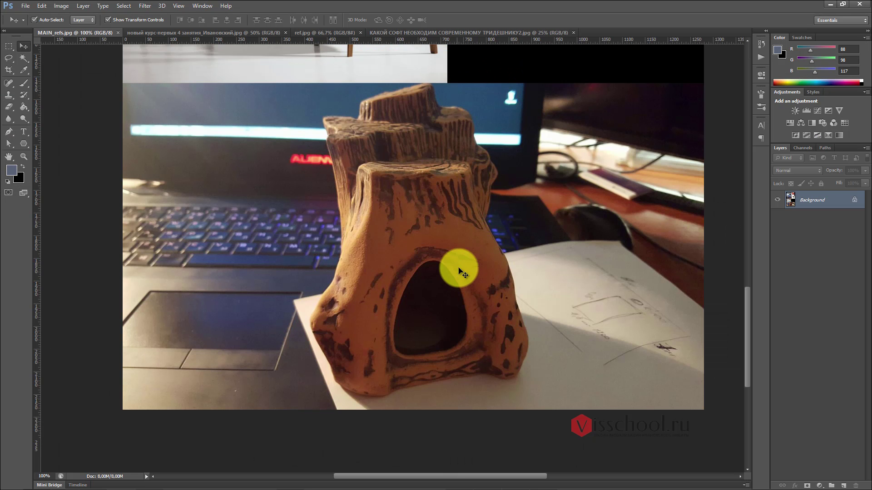
key(alt+Tab)
ctrl+drag(390, 326, 413, 336)
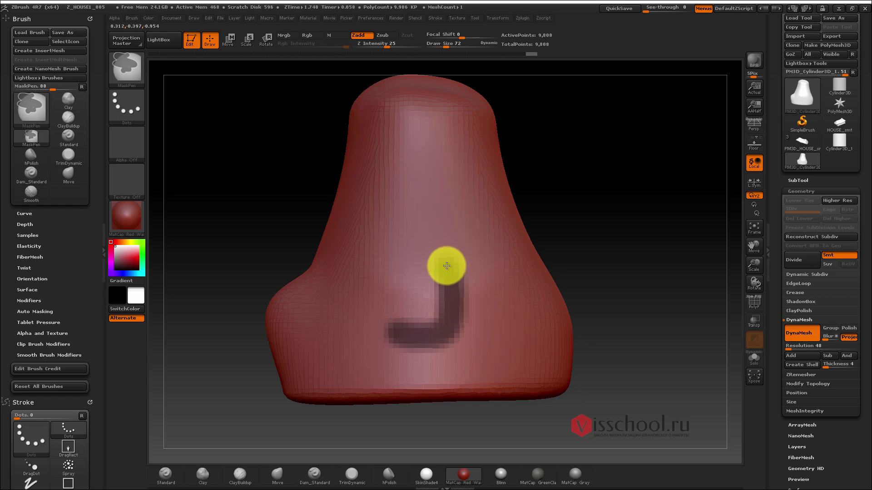
mouse_move(418, 232)
ctrl+mouse_down()
mouse_move(380, 315)
mouse_move(389, 337)
mouse_move(464, 340)
mouse_move(466, 299)
mouse_move(428, 221)
mouse_move(390, 269)
mouse_move(381, 338)
mouse_move(437, 348)
mouse_move(418, 349)
mouse_move(423, 314)
mouse_move(405, 307)
mouse_move(435, 305)
mouse_move(422, 260)
mouse_move(399, 274)
mouse_move(434, 271)
mouse_move(403, 295)
mouse_move(422, 308)
mouse_move(417, 327)
mouse_move(428, 299)
ctrl+mouse_up()
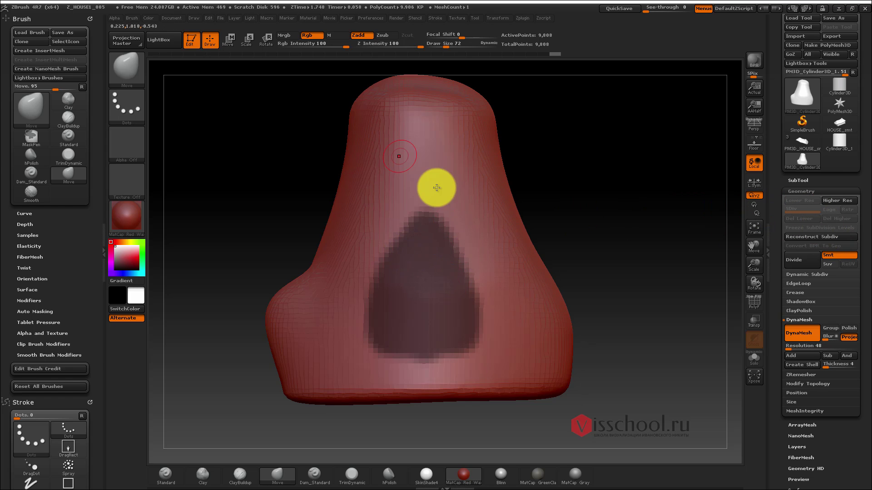
- Turn LazyMouse off in the Stroke palette and dock the palette at the side
click(415, 19)
click(435, 18)
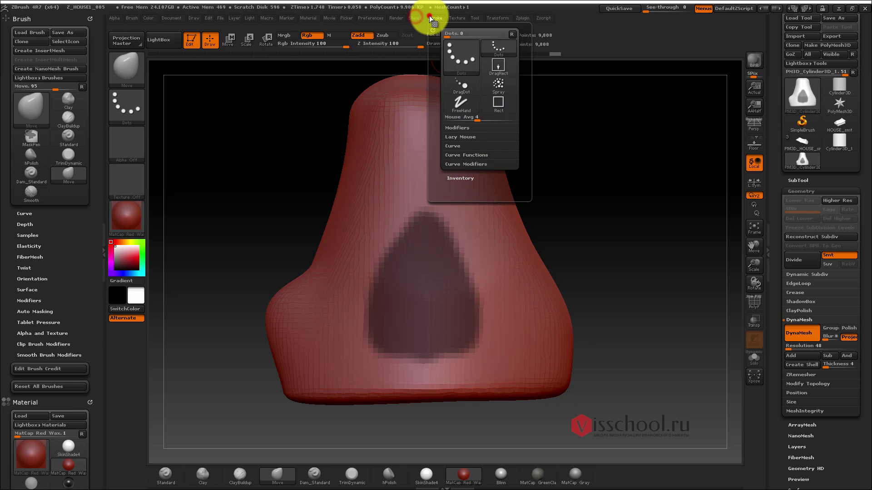
click(467, 137)
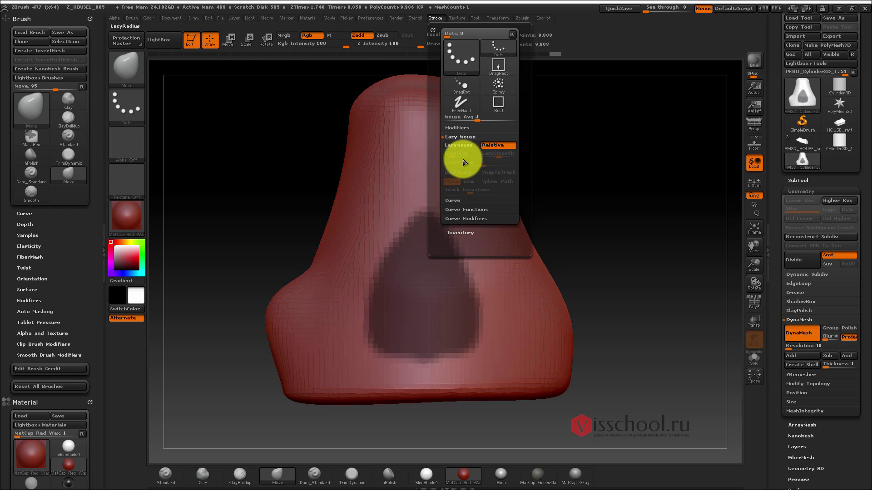
click(465, 147)
click(491, 145)
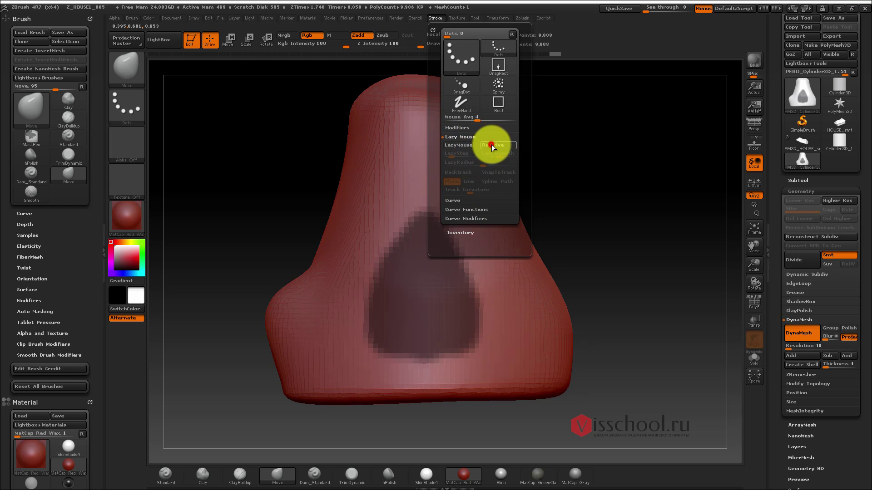
click(432, 20)
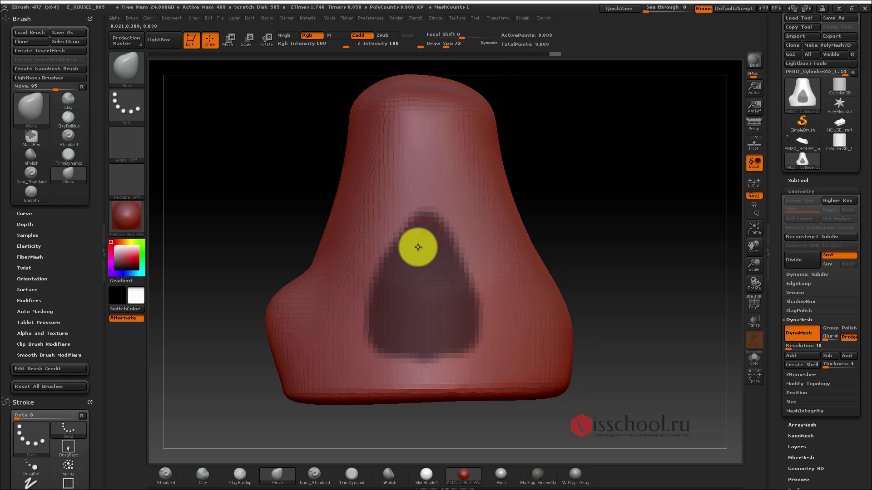
right_drag(500, 260, 457, 247)
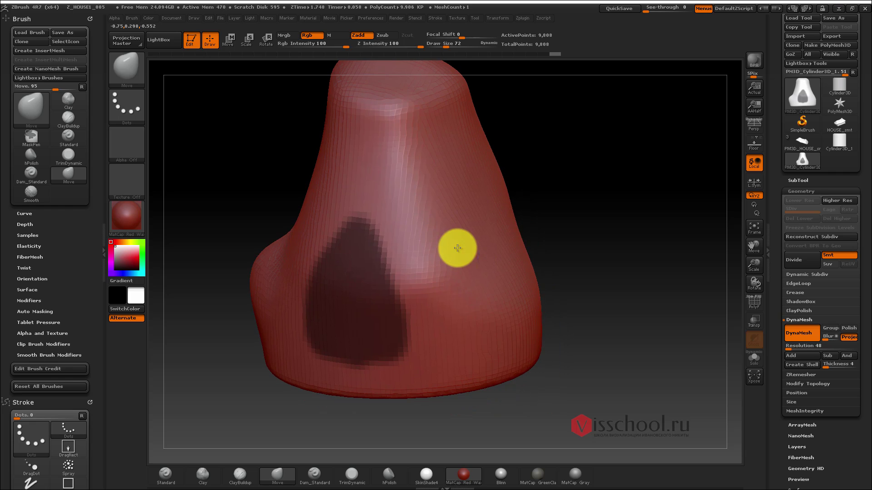
- Expand the SubTool list and scroll down to its Split options
drag(852, 189, 817, 139)
click(803, 142)
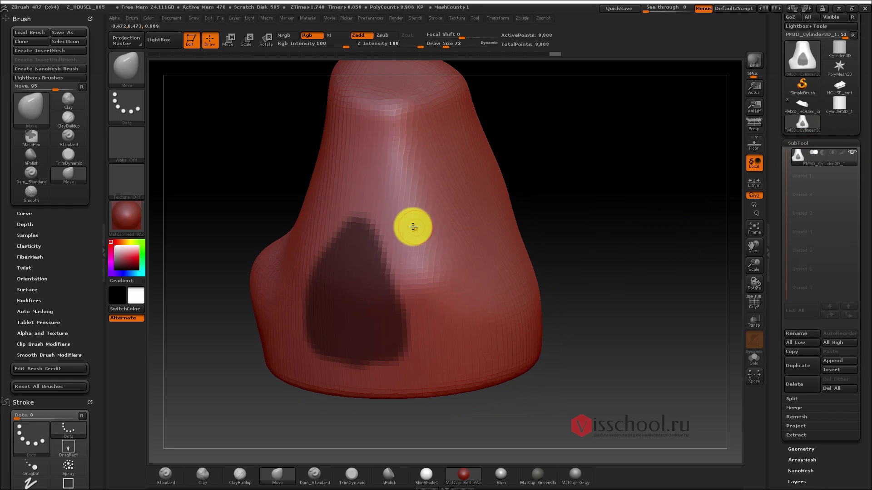
right_drag(406, 223, 375, 236)
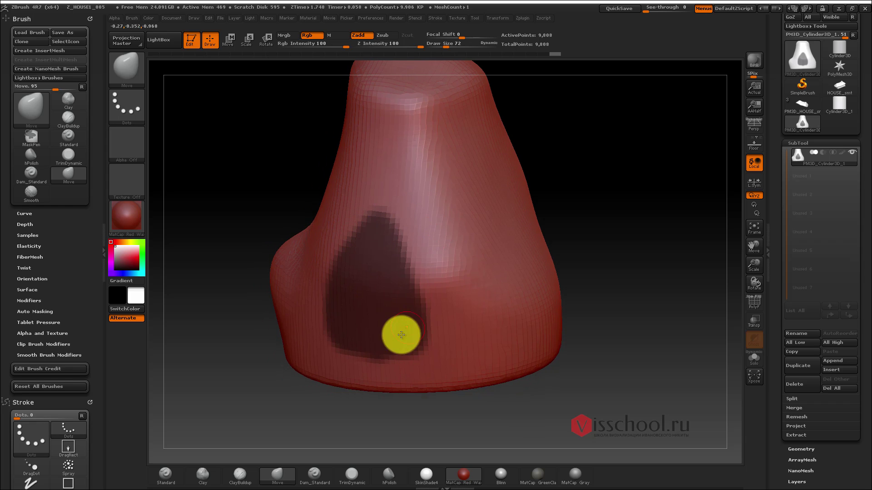
drag(868, 280, 870, 217)
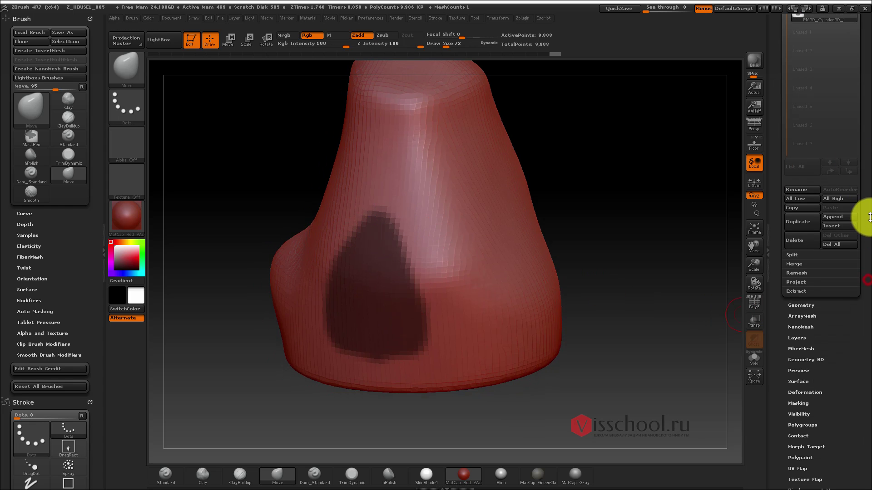
- Try splitting the doorway patch into a separate subtool and inspect the result
click(802, 257)
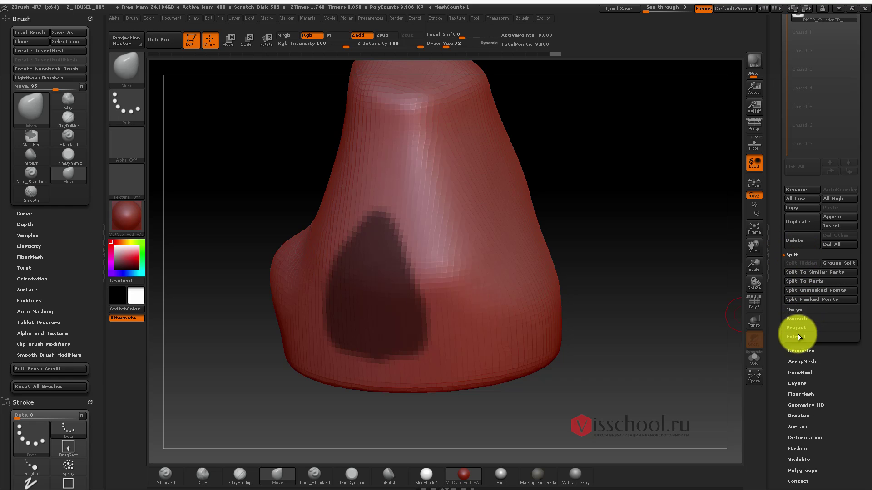
click(808, 293)
drag(420, 233, 443, 236)
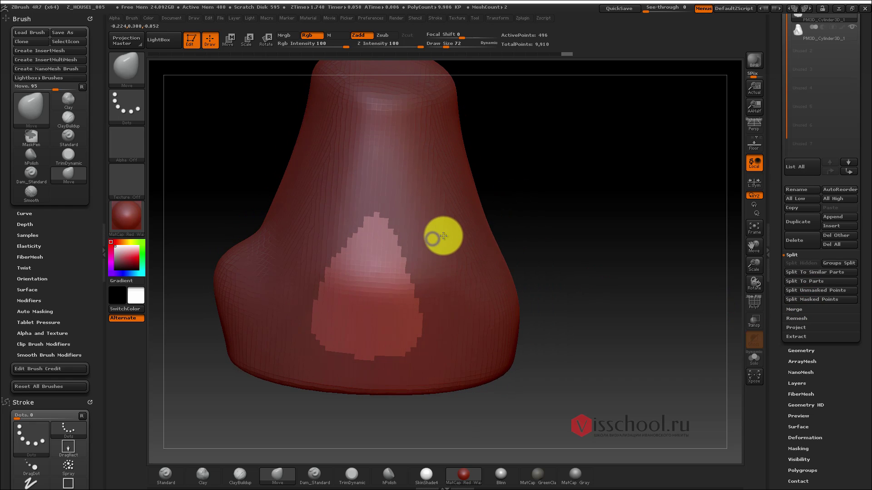
drag(517, 230, 495, 237)
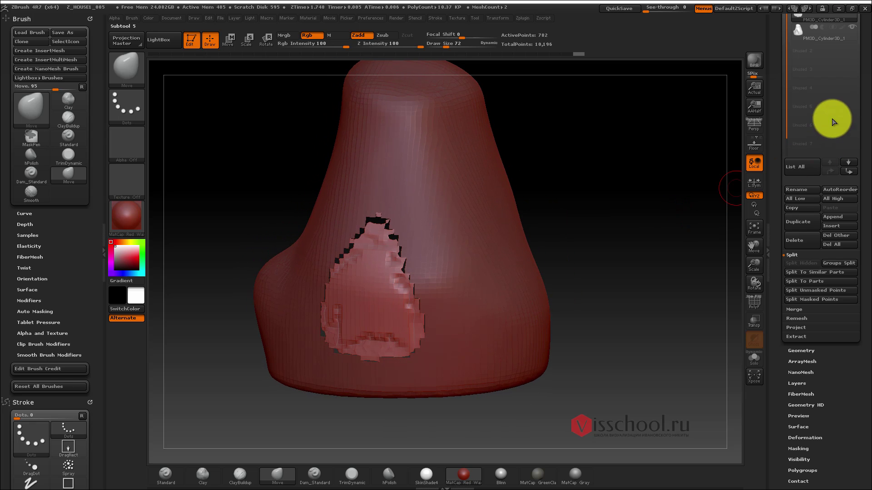
drag(858, 54, 859, 88)
key(ctrl)
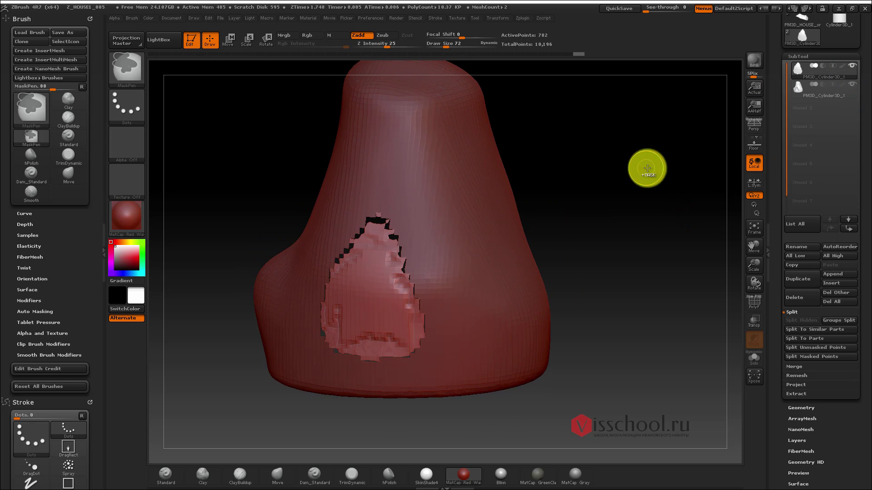
- Split the masked doorway into its own subtool and hide it, leaving an open arched hole
ctrl+shift+click(576, 164)
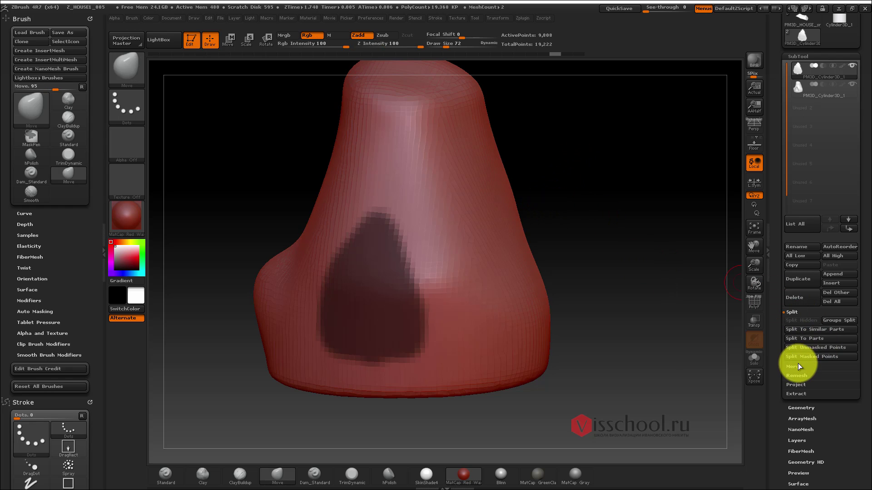
click(808, 357)
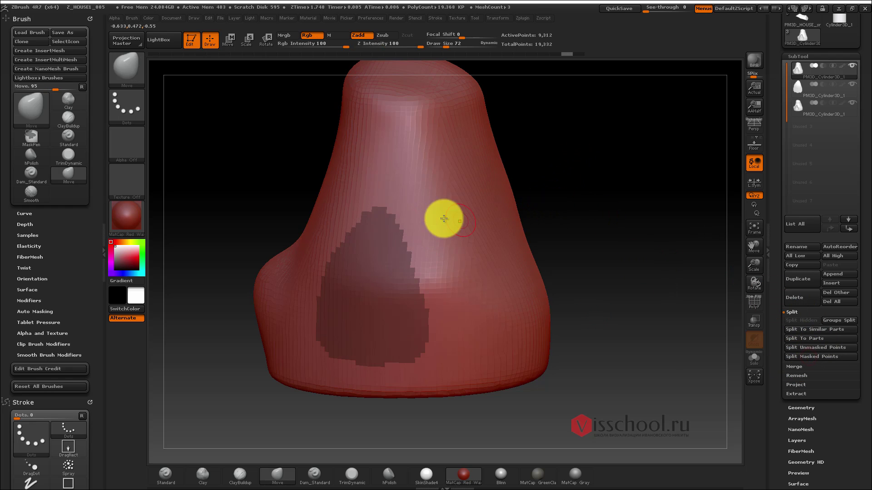
drag(463, 225, 488, 239)
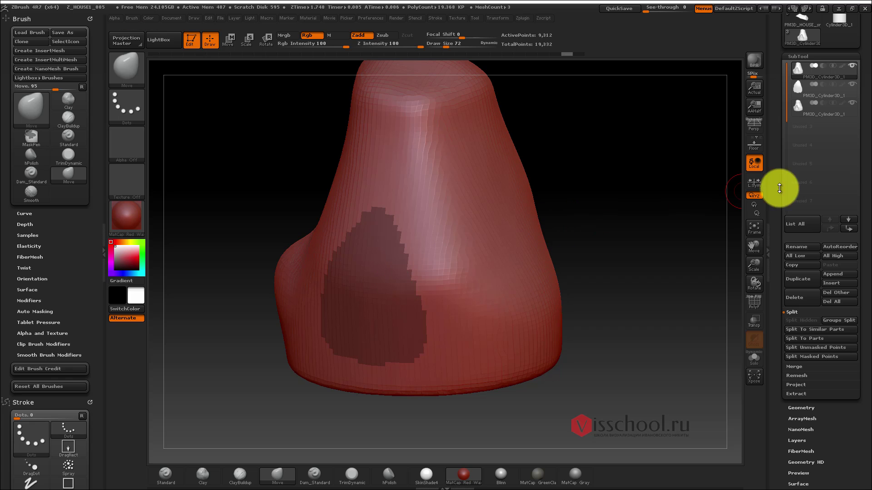
click(852, 85)
drag(590, 191, 461, 226)
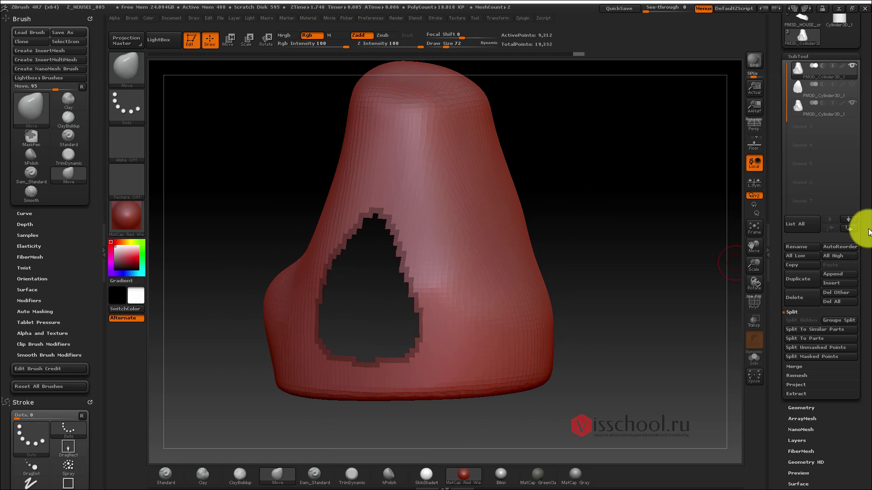
- Apply Panel Loops around the doorway hole and insert an edgeloop along the masked border
drag(869, 221, 870, 195)
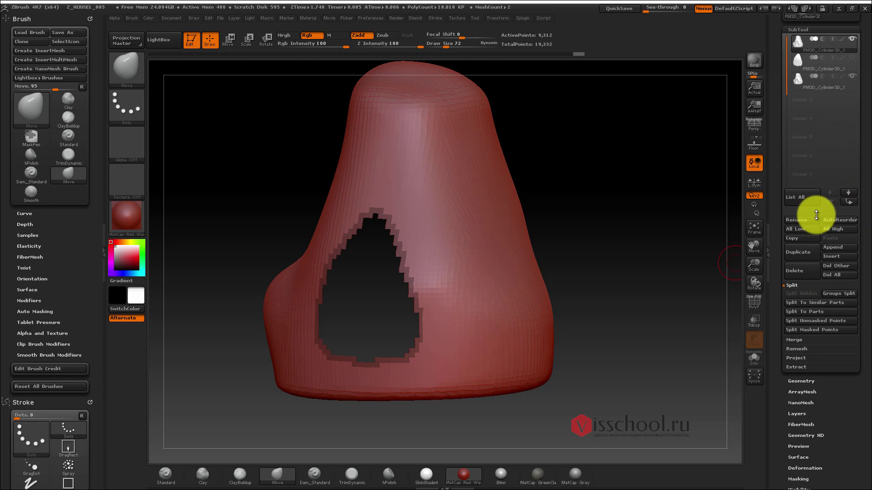
click(813, 381)
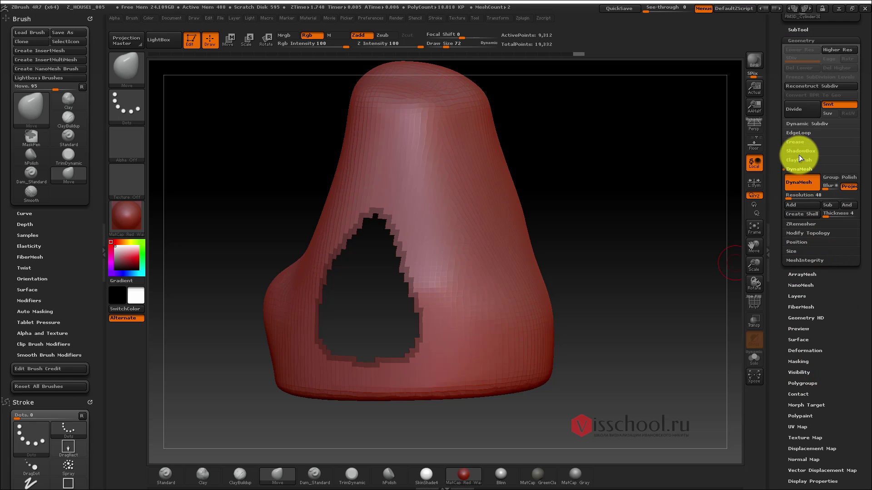
click(802, 133)
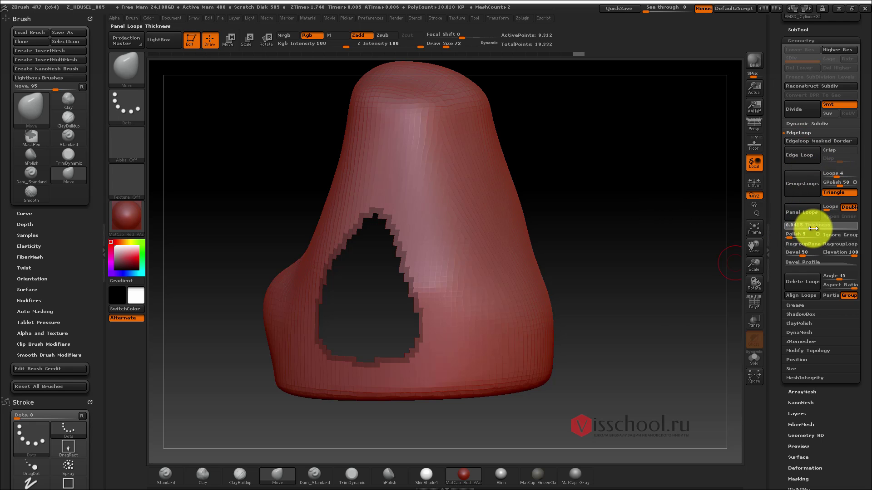
click(800, 211)
mouse_move(473, 241)
mouse_down()
mouse_move(440, 250)
mouse_move(444, 209)
mouse_move(459, 183)
mouse_move(468, 227)
mouse_move(424, 230)
mouse_up()
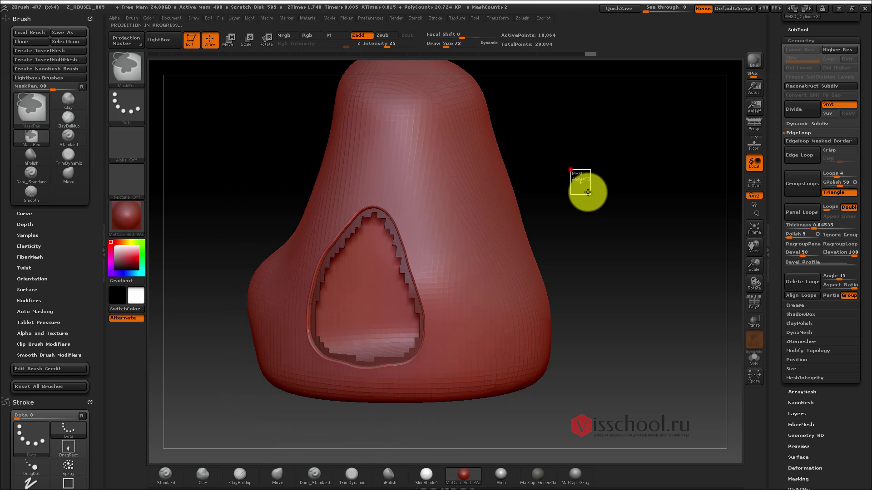
drag(584, 192, 588, 187)
key(ctrl+shift+e)
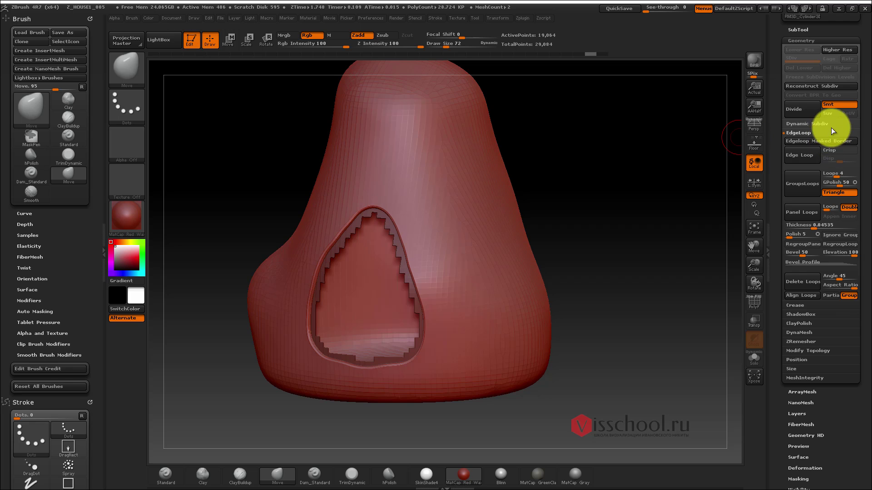
- Hide the jagged inner geometry filling the doorway hole
drag(863, 133, 850, 148)
click(800, 54)
click(851, 103)
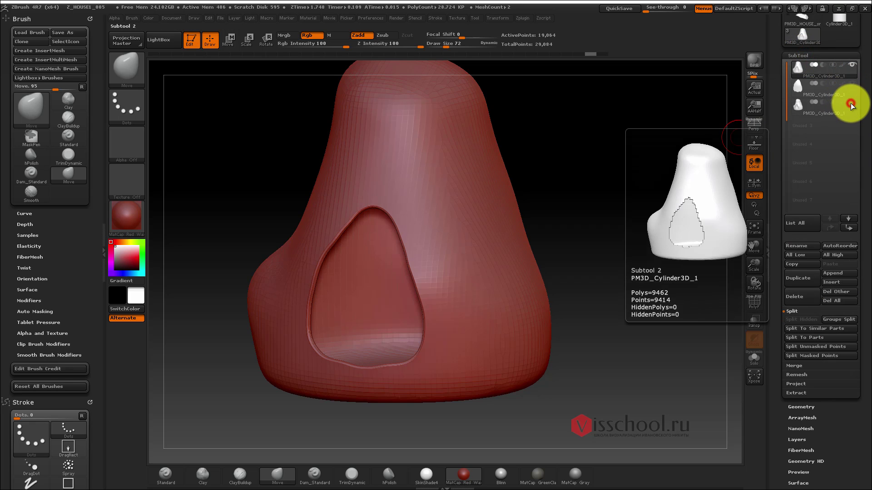
mouse_move(484, 226)
mouse_down()
mouse_move(510, 201)
mouse_move(502, 202)
mouse_up()
key(ctrl)
ctrl+shift+click(459, 196)
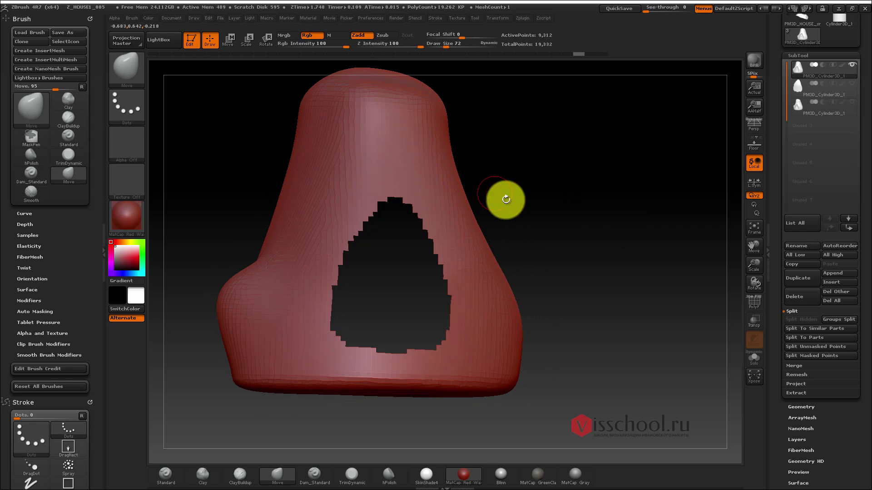
- Redo Panel Loops around the hole at thickness 0.13598 for a thick beveled rim
drag(862, 247, 856, 218)
click(804, 370)
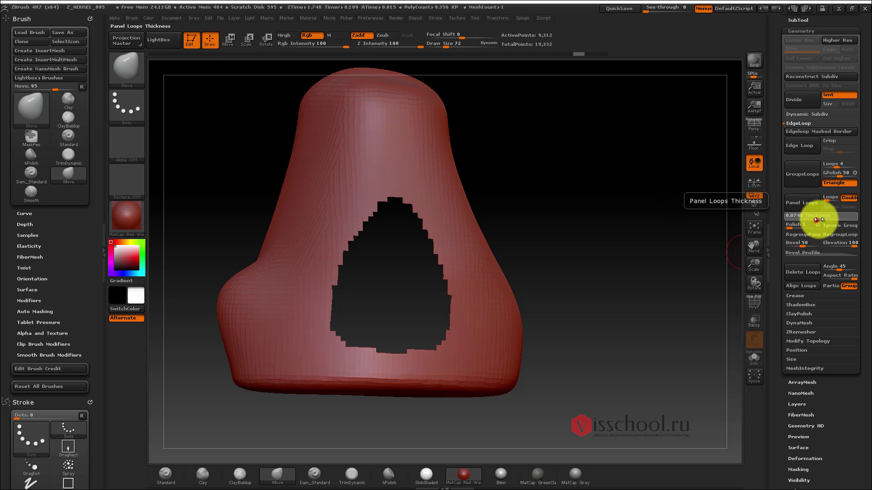
click(800, 203)
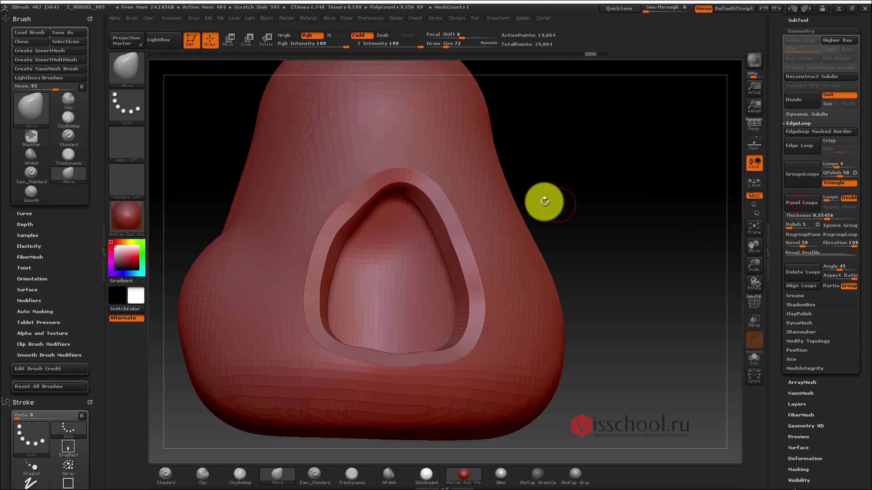
key(ctrl+z)
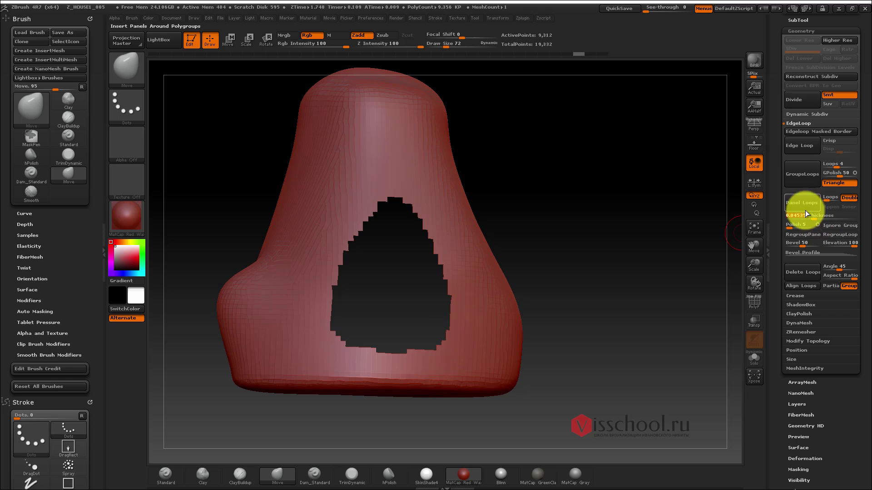
click(805, 209)
drag(609, 208, 590, 204)
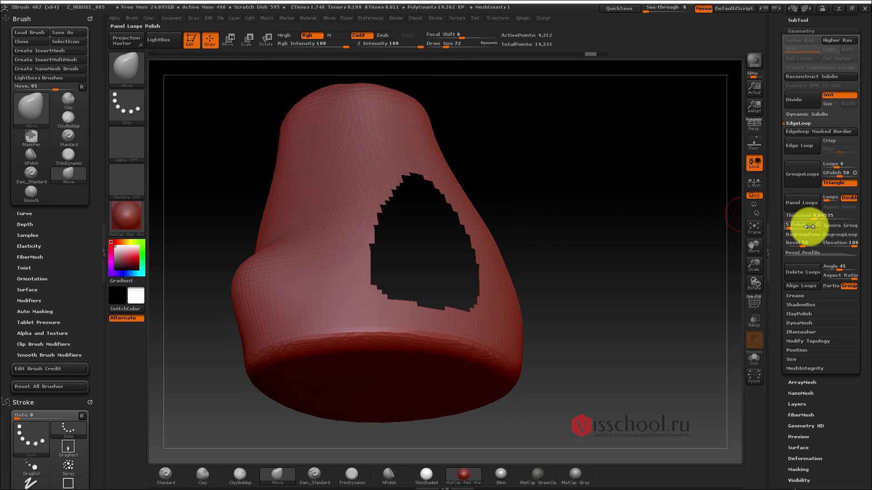
drag(819, 219, 822, 220)
key(ctrl+z)
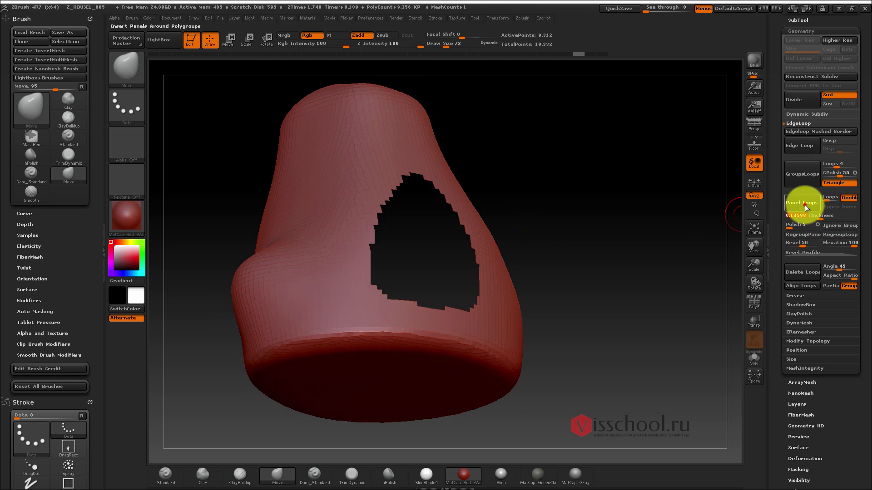
click(799, 203)
drag(558, 206, 533, 249)
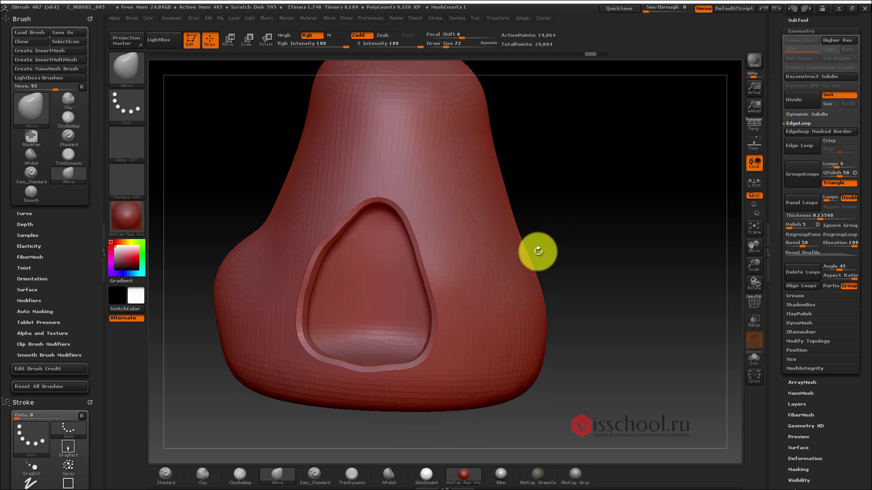
drag(848, 111, 848, 140)
- Delete the two split-off inner subtools, confirming OK for each deletion
click(803, 76)
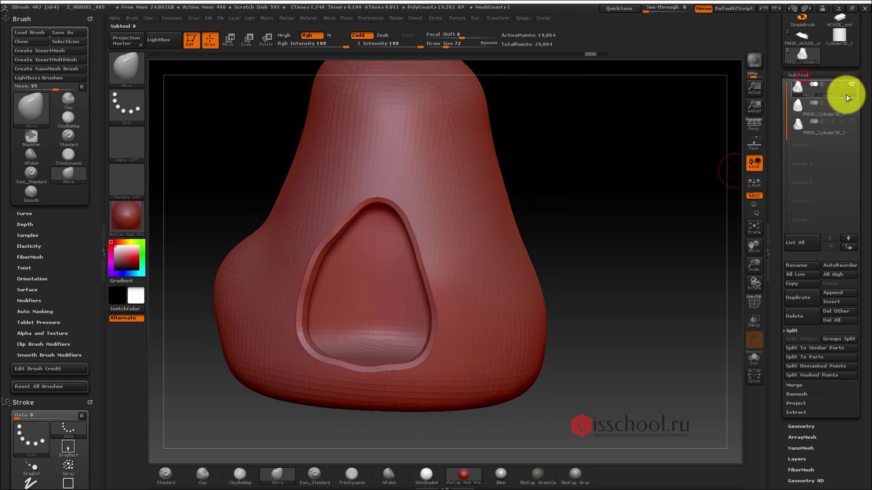
click(844, 110)
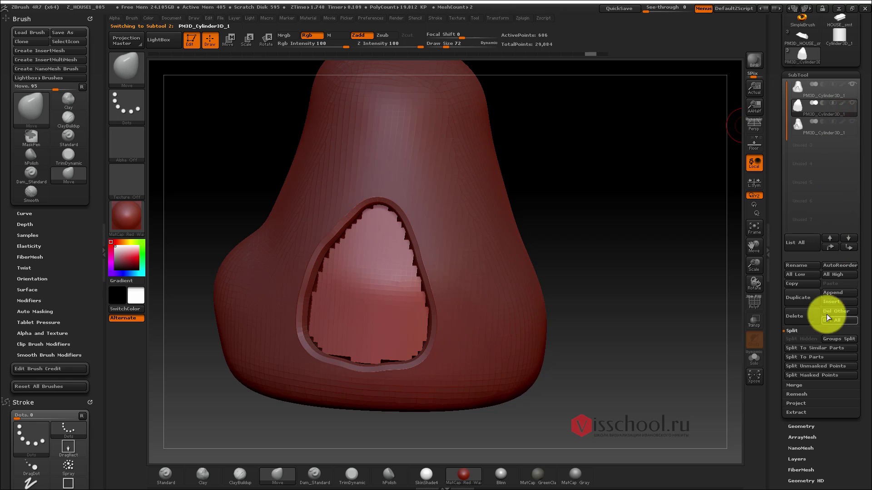
click(803, 317)
click(698, 336)
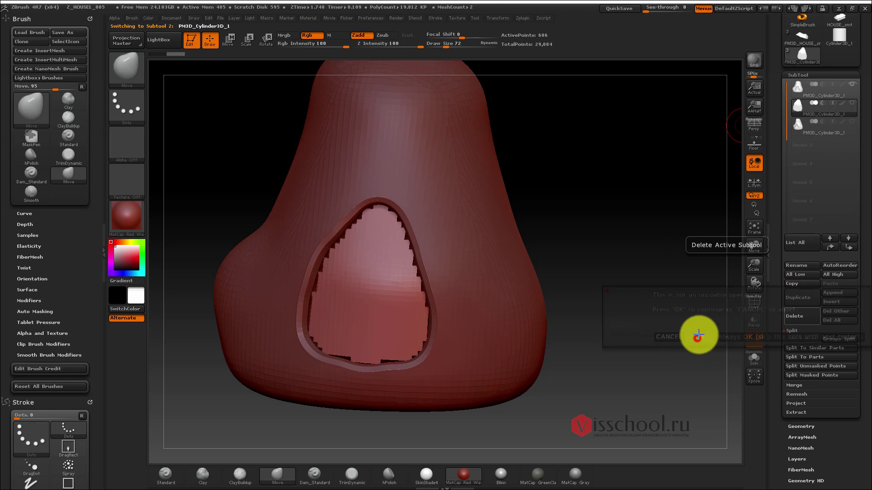
click(802, 314)
click(684, 333)
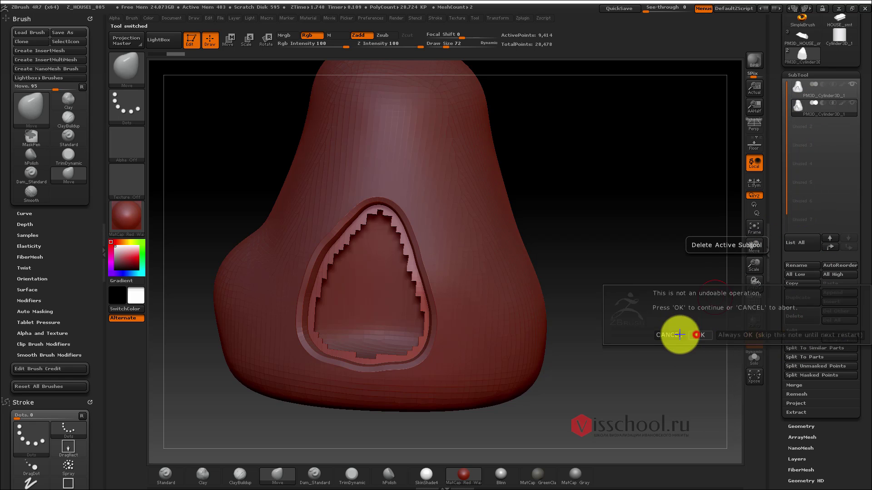
mouse_move(446, 221)
mouse_down()
mouse_move(455, 198)
mouse_move(467, 201)
mouse_move(461, 226)
mouse_up()
key(alt+Tab)
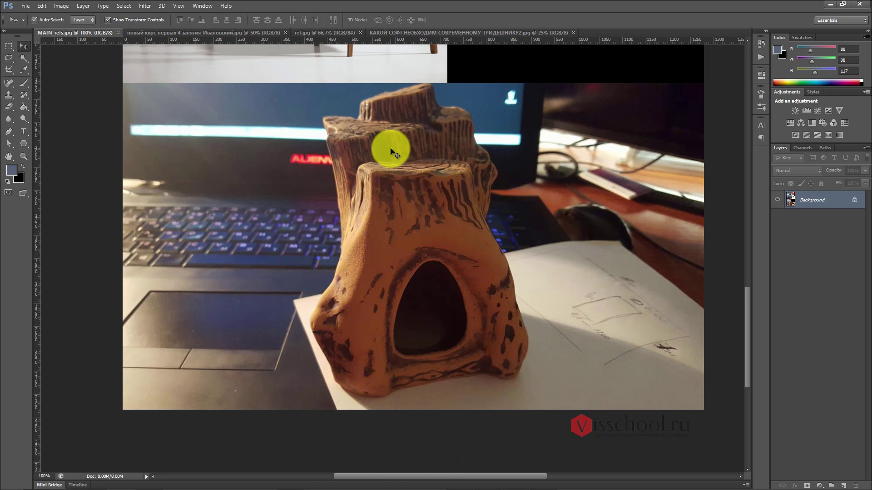
- Return to ZBrush from the reference photo, zoom out on the stump and collapse the SubTool list
key(alt+Tab)
alt+right_drag(425, 224, 429, 195)
click(796, 75)
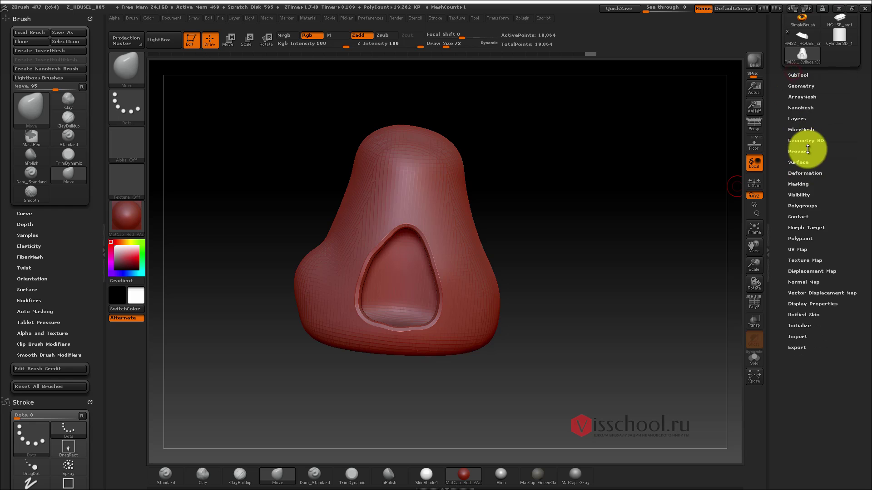
- Re-DynaMesh the stump at resolution 48, fusing the doorway rim into one 19,844-point mesh
click(801, 86)
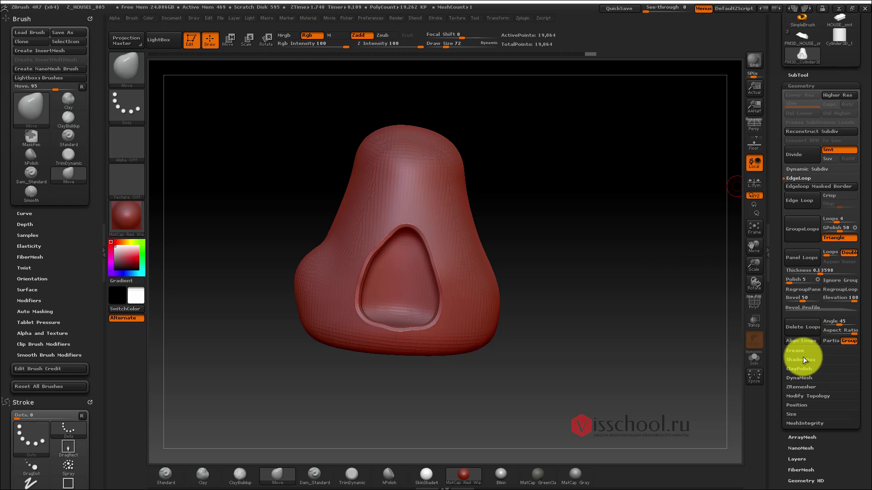
click(802, 376)
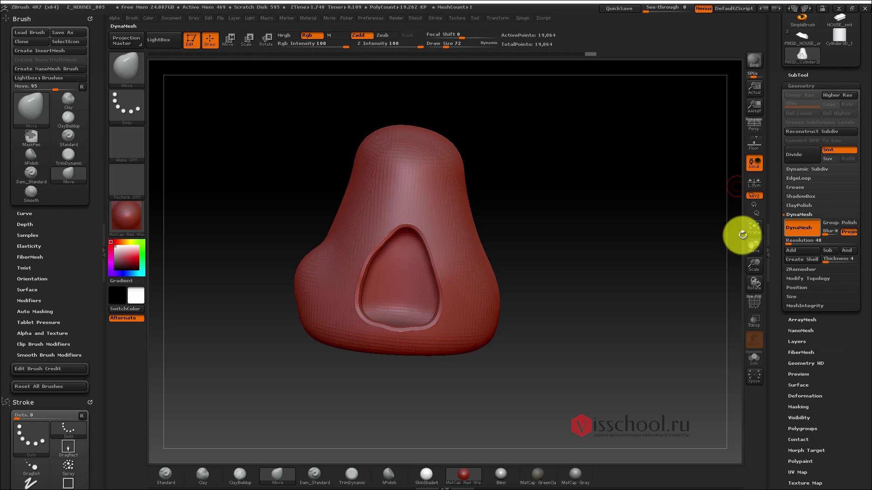
ctrl+drag(518, 203, 553, 243)
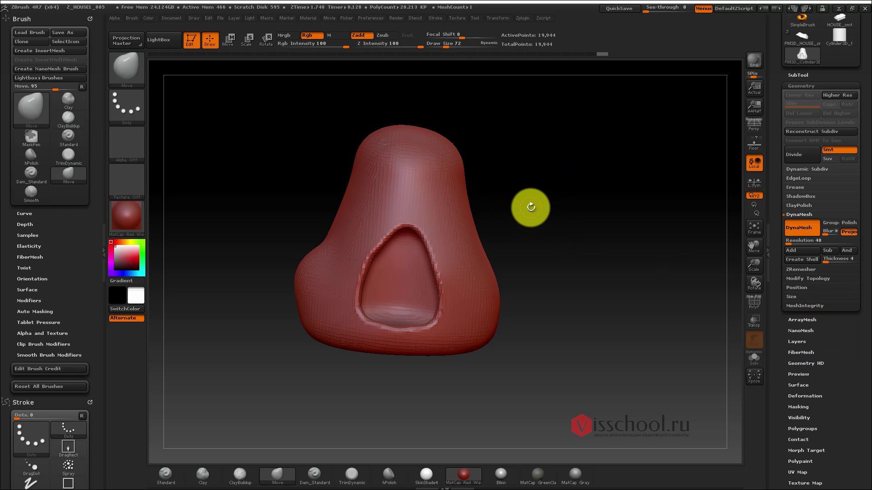
alt+drag(540, 210, 531, 274)
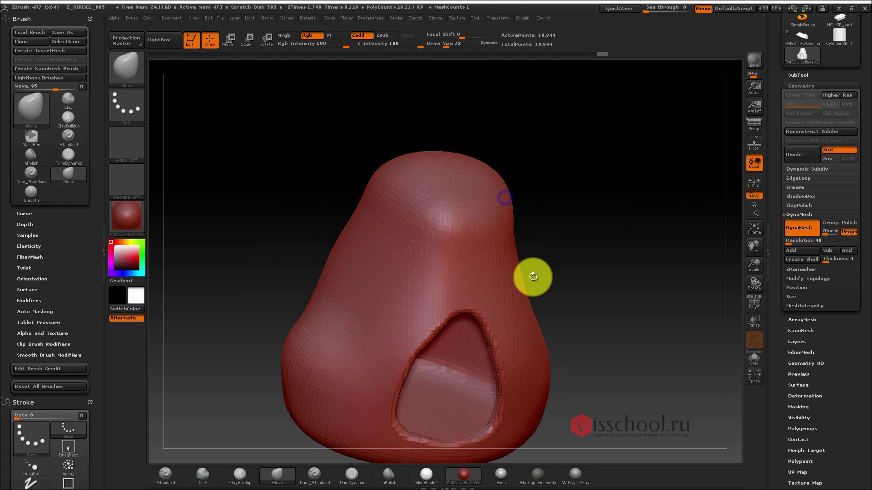
key(alt+Tab)
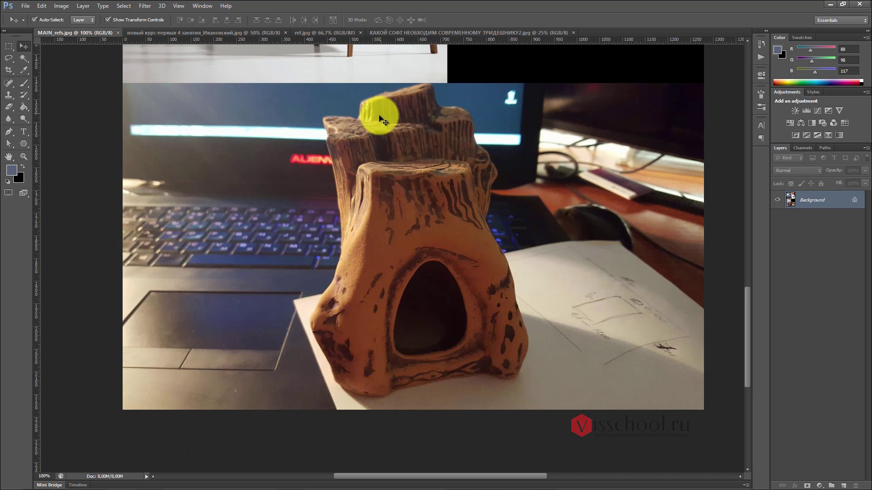
key(alt+Tab)
drag(522, 238, 521, 262)
- Load the ClayTubes brush from the brush picker
click(123, 62)
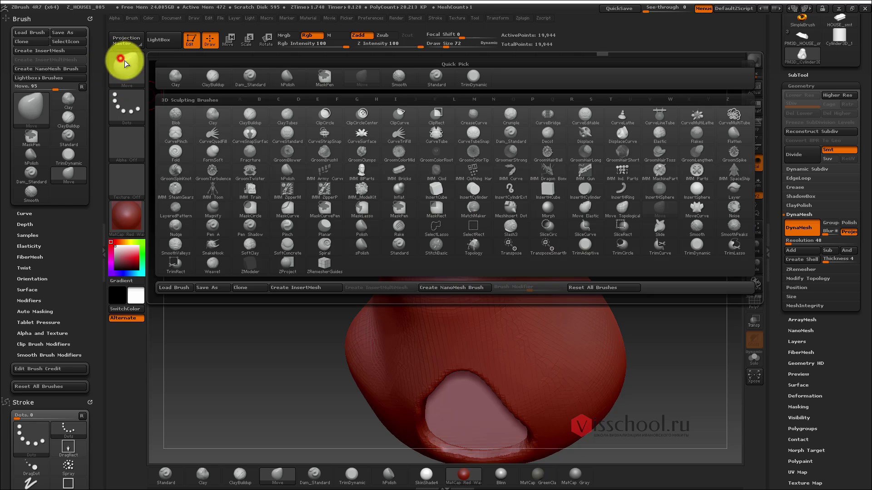
key(c)
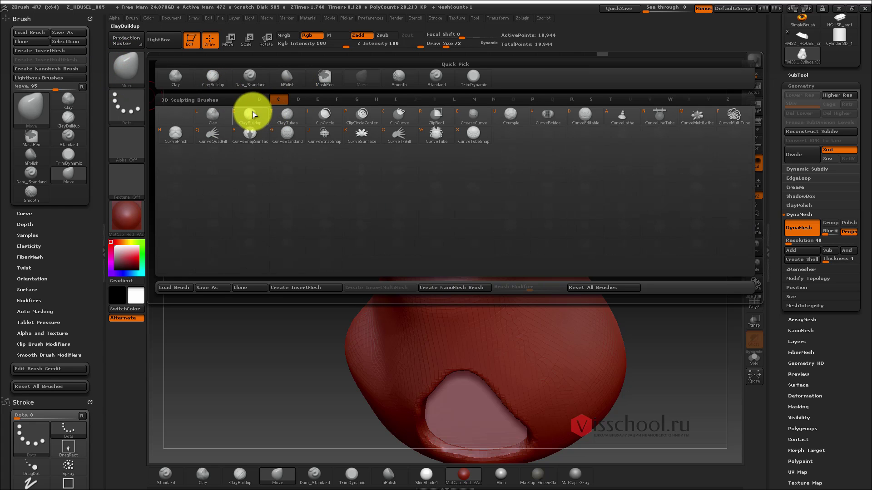
click(289, 114)
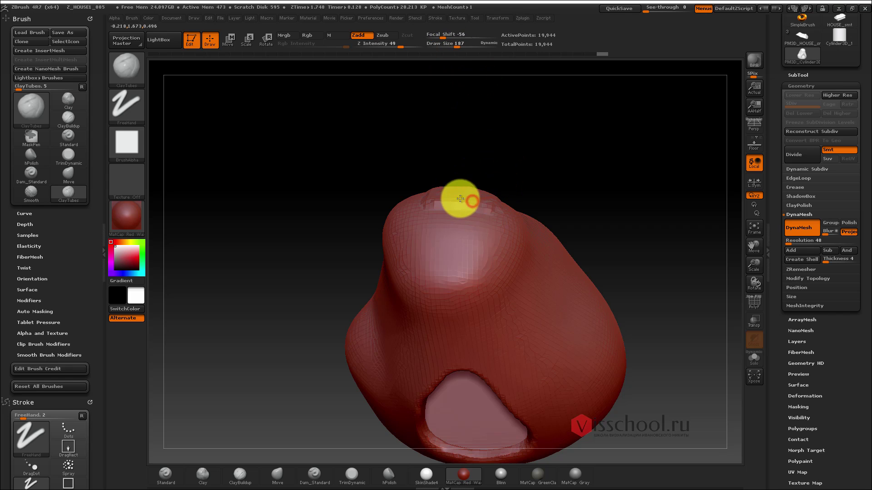
- Build up rough clay strokes over the stump's top, rotating between strokes
mouse_move(469, 200)
mouse_down()
mouse_move(449, 192)
mouse_move(509, 202)
mouse_move(432, 191)
mouse_up()
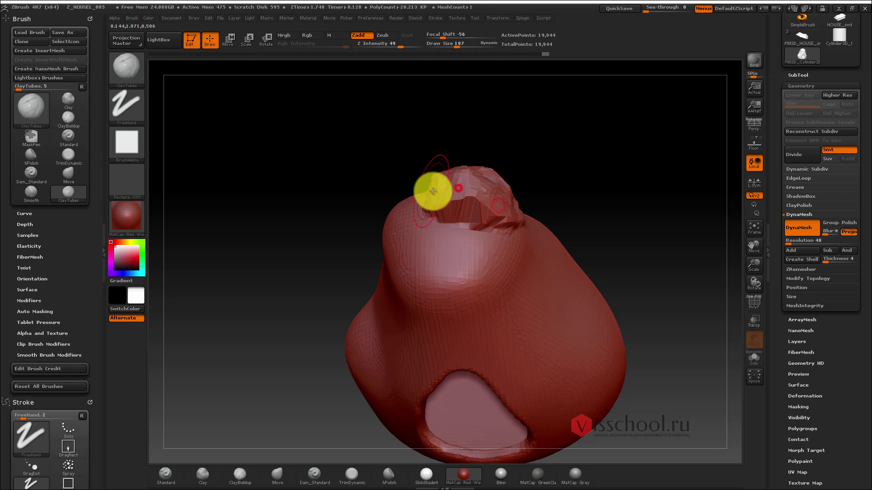
mouse_move(500, 192)
mouse_down()
mouse_move(511, 194)
mouse_move(510, 185)
mouse_move(506, 220)
mouse_move(572, 150)
mouse_move(563, 214)
mouse_move(573, 105)
mouse_up()
key(ctrl)
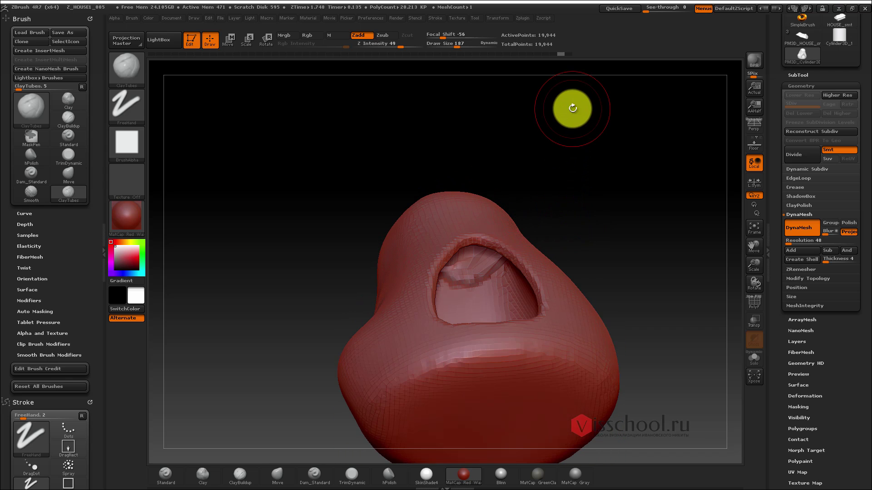
key(ctrl)
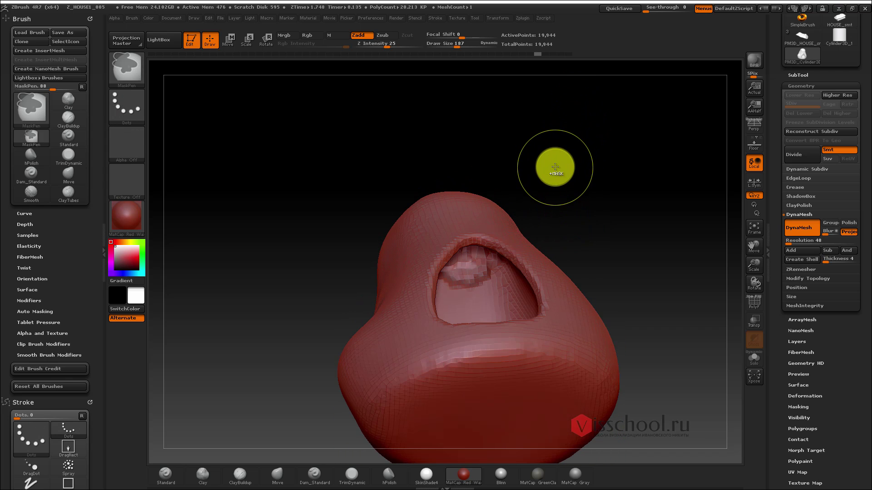
mouse_move(561, 200)
mouse_down()
mouse_move(554, 282)
mouse_move(543, 278)
mouse_move(514, 207)
mouse_up()
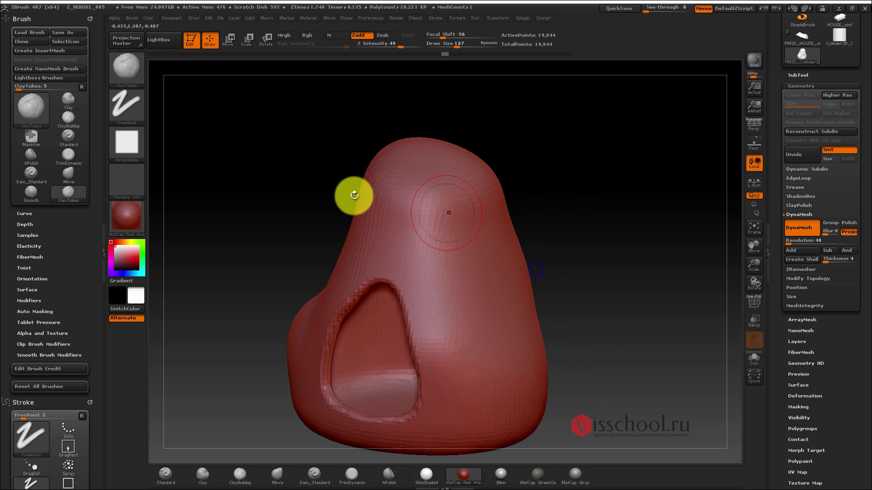
mouse_move(89, 240)
mouse_down()
mouse_move(103, 113)
mouse_move(101, 266)
mouse_up()
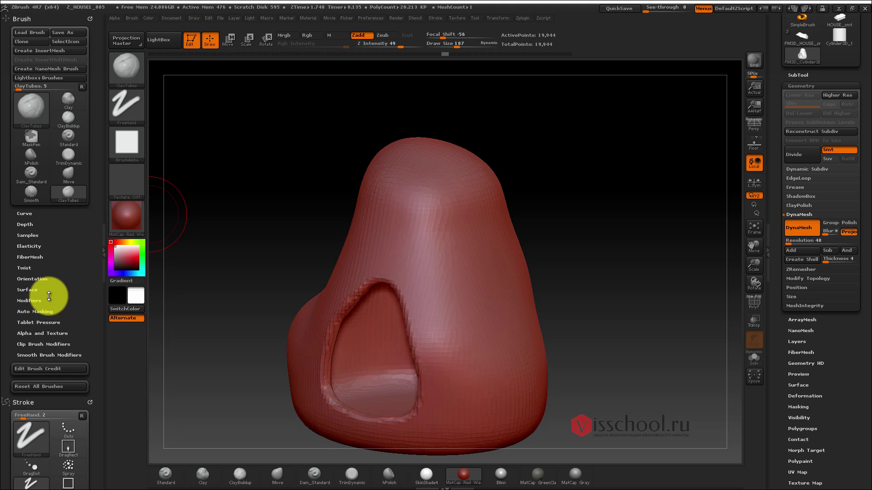
- Enable BackfaceMask under Brush > Auto Masking
click(52, 311)
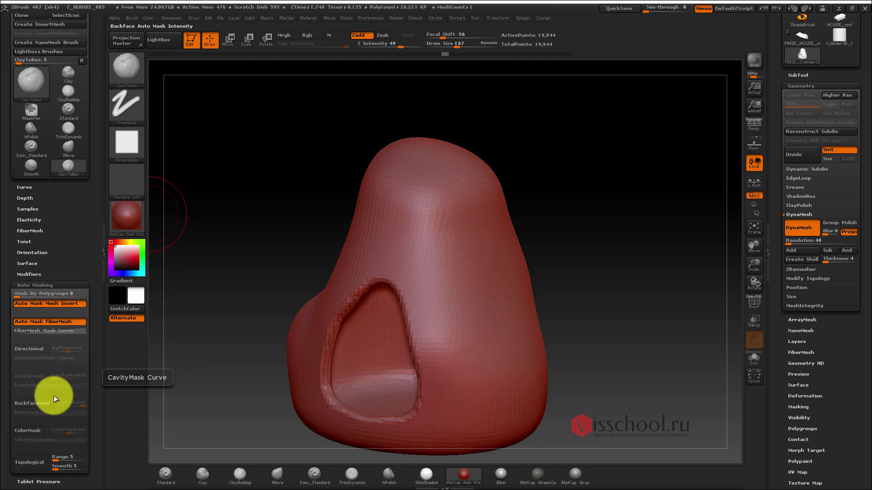
click(42, 403)
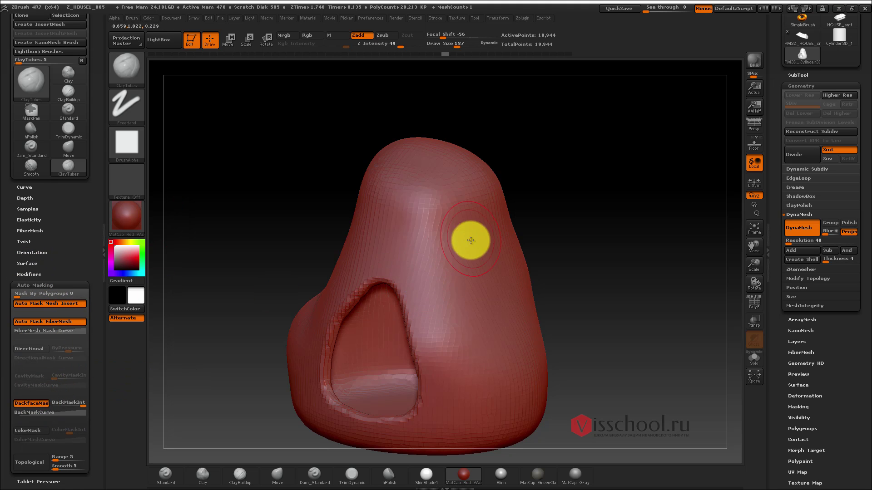
drag(521, 225, 502, 249)
mouse_move(499, 196)
alt+mouse_down()
mouse_move(460, 252)
mouse_move(461, 291)
mouse_move(428, 201)
mouse_move(475, 333)
alt+mouse_up()
mouse_move(484, 301)
mouse_down()
mouse_move(397, 218)
mouse_move(445, 287)
mouse_move(436, 291)
mouse_move(397, 145)
mouse_move(522, 218)
mouse_move(530, 193)
mouse_move(485, 248)
mouse_move(486, 270)
mouse_up()
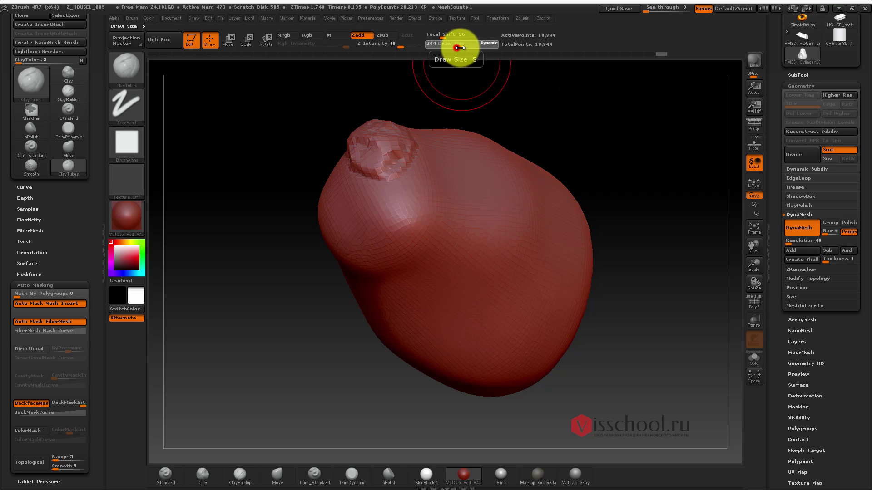
- Raise Draw Size to about 279 and roughen the stump's top with blocky ClayTubes strokes
drag(457, 48, 460, 47)
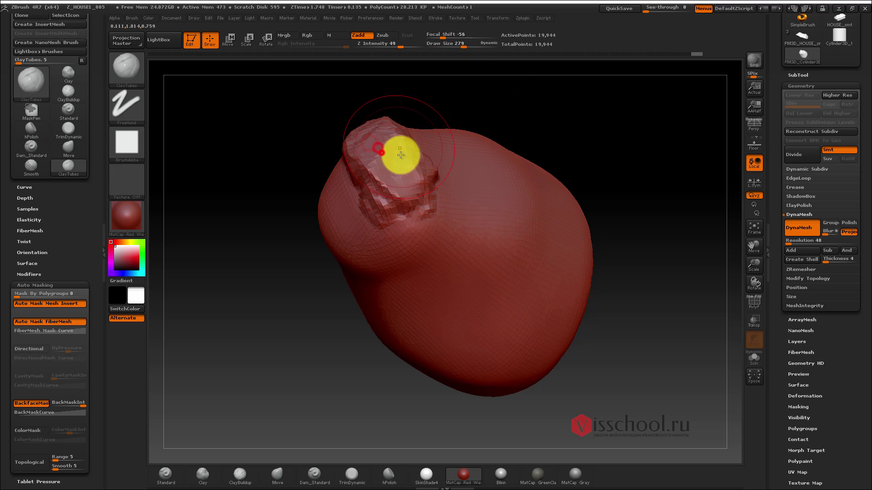
mouse_move(395, 107)
mouse_down()
mouse_move(516, 209)
mouse_move(511, 185)
mouse_up()
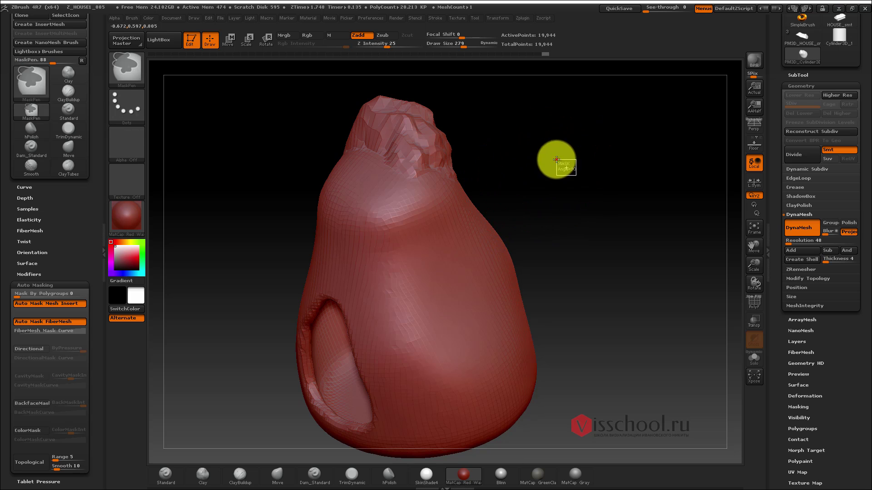
mouse_move(542, 221)
mouse_down()
mouse_move(549, 187)
mouse_move(519, 198)
mouse_up()
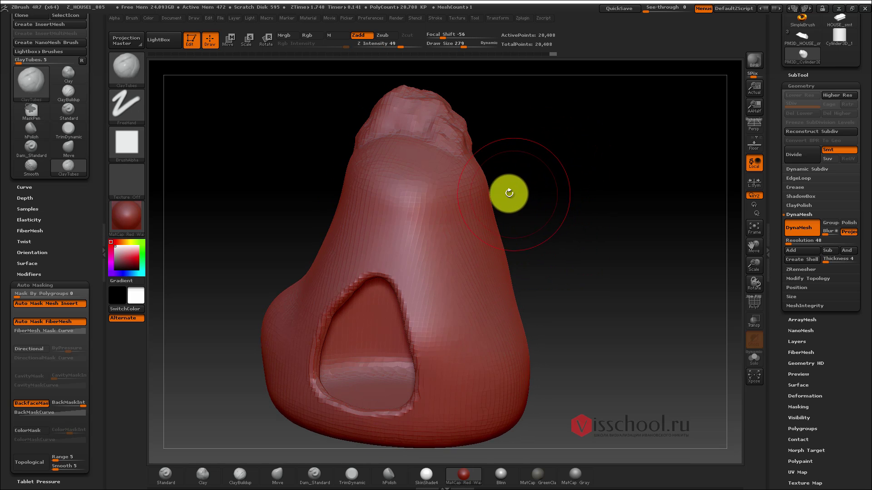
key(alt+Tab)
key(alt+Tab)
mouse_move(541, 185)
mouse_down()
mouse_move(525, 257)
mouse_move(491, 273)
mouse_up()
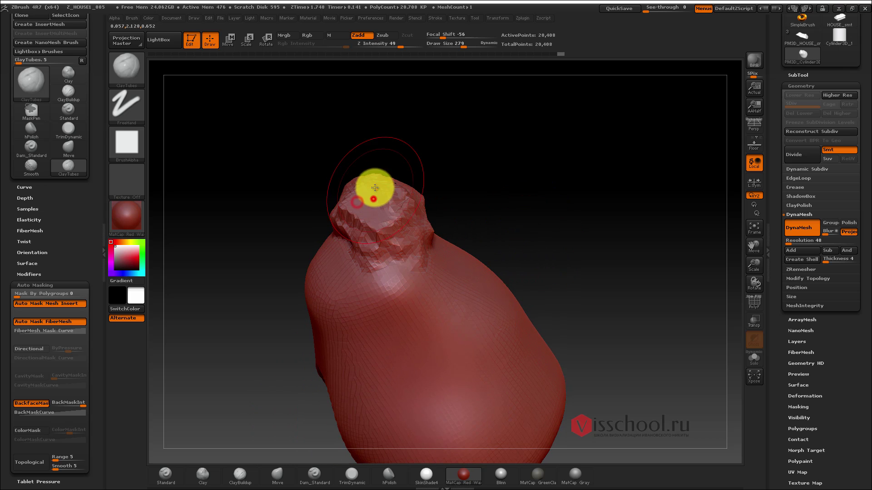
mouse_move(529, 191)
mouse_down()
mouse_move(539, 268)
mouse_move(564, 241)
mouse_move(549, 257)
mouse_move(455, 298)
mouse_move(525, 247)
mouse_move(390, 235)
mouse_up()
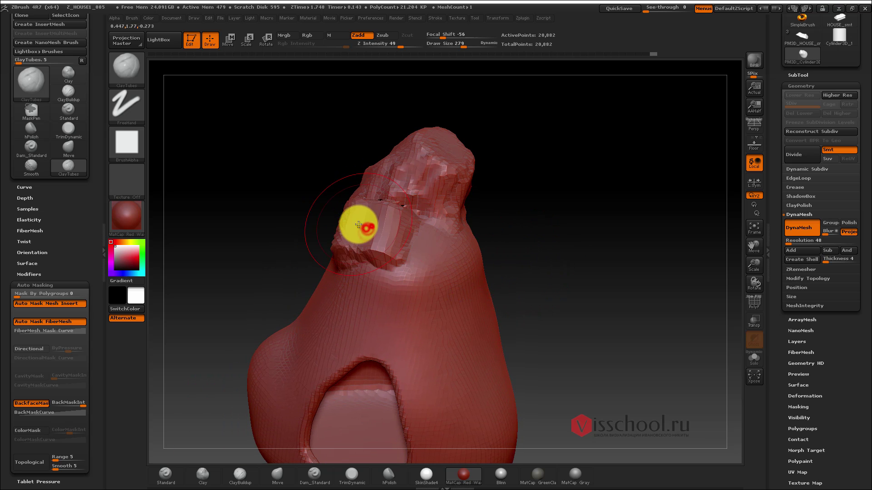
mouse_move(358, 189)
mouse_down()
mouse_move(541, 234)
mouse_move(537, 226)
mouse_up()
key(alt+Tab)
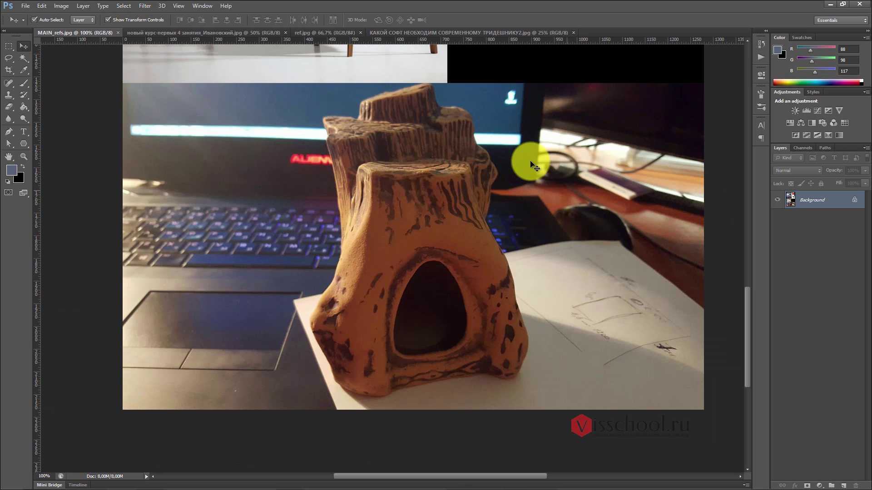
key(alt+Tab)
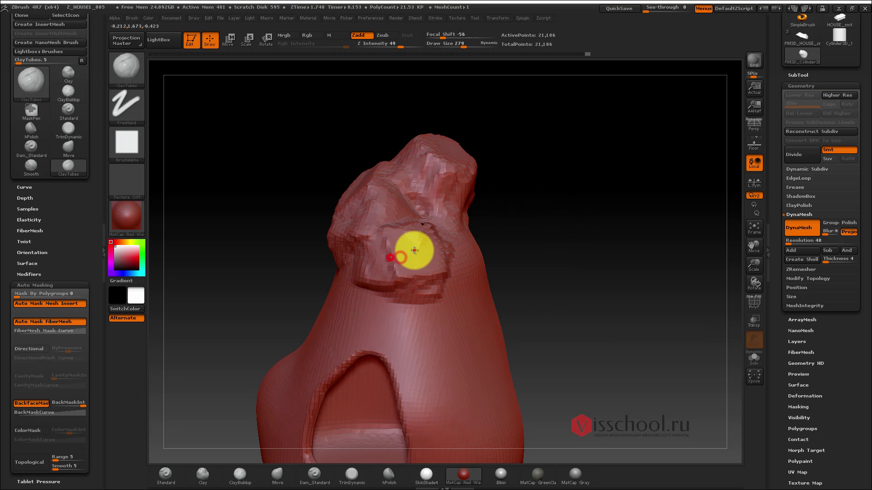
- Set Z Intensity to 30 and sculpt diagonal ClayTubes ridges down the stump's right side
mouse_move(522, 279)
mouse_down()
mouse_move(531, 245)
mouse_move(545, 288)
mouse_move(411, 200)
mouse_move(356, 216)
mouse_move(331, 237)
mouse_move(301, 268)
mouse_move(295, 301)
mouse_up()
key(alt+Tab)
key(alt+Tab)
drag(394, 46, 389, 46)
drag(456, 200, 495, 286)
drag(500, 211, 533, 311)
- Smooth the stump's lower-left side at strength 20, then return to ClayTubes (BCT)
mouse_move(346, 345)
shift+mouse_down()
mouse_move(292, 333)
mouse_move(335, 287)
mouse_move(419, 141)
mouse_move(477, 146)
mouse_move(392, 54)
shift+mouse_up()
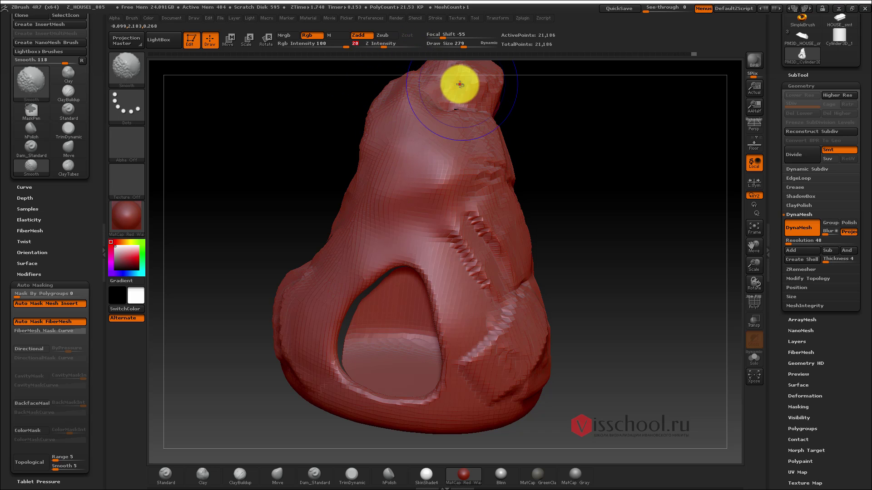
shift+drag(502, 152, 531, 168)
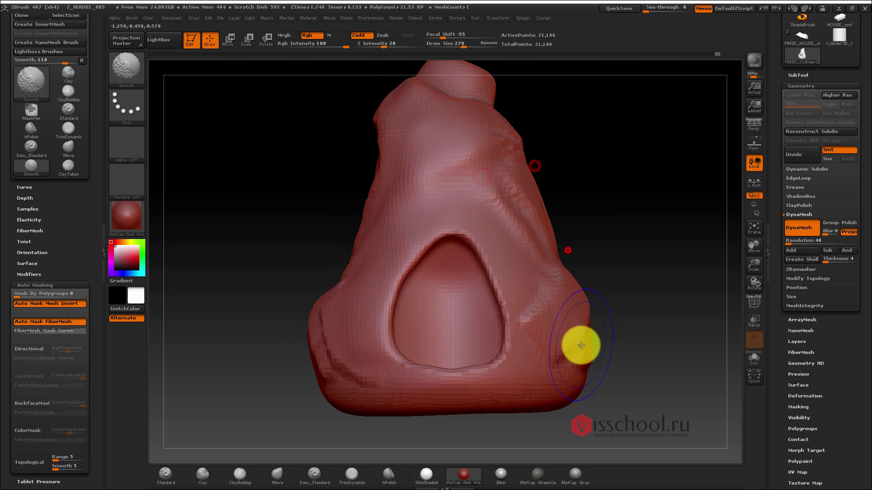
key(b)
key(c)
key(t)
- Build a raised clay band near the top right, turning the doorway to face front
mouse_move(558, 208)
mouse_down()
mouse_move(532, 229)
mouse_move(475, 171)
mouse_move(444, 163)
mouse_up()
mouse_move(519, 304)
mouse_down()
mouse_move(517, 265)
mouse_move(533, 250)
mouse_move(506, 139)
mouse_move(582, 169)
mouse_move(547, 265)
mouse_move(480, 295)
mouse_move(522, 362)
mouse_move(585, 290)
mouse_move(566, 243)
mouse_move(568, 176)
mouse_move(576, 260)
mouse_move(566, 312)
mouse_move(483, 213)
mouse_move(476, 221)
mouse_move(511, 356)
mouse_move(511, 268)
mouse_move(531, 178)
mouse_move(597, 230)
mouse_up()
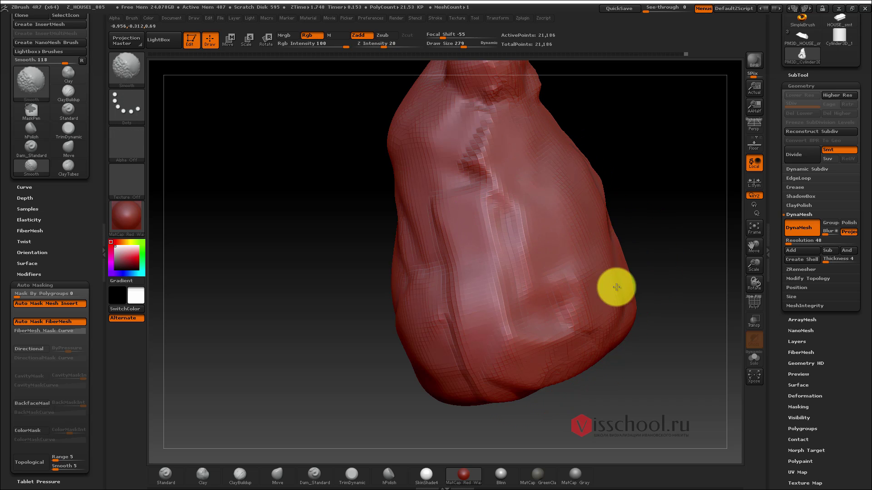
drag(546, 169, 513, 249)
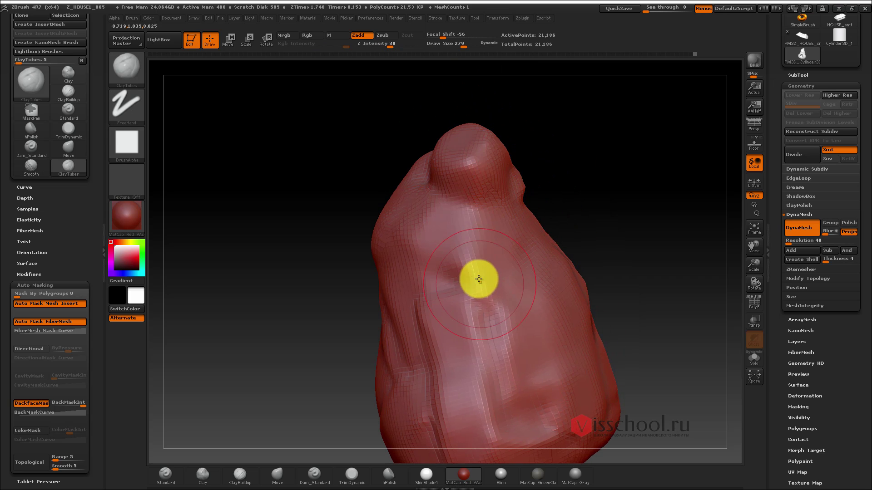
drag(478, 279, 524, 247)
drag(453, 268, 507, 294)
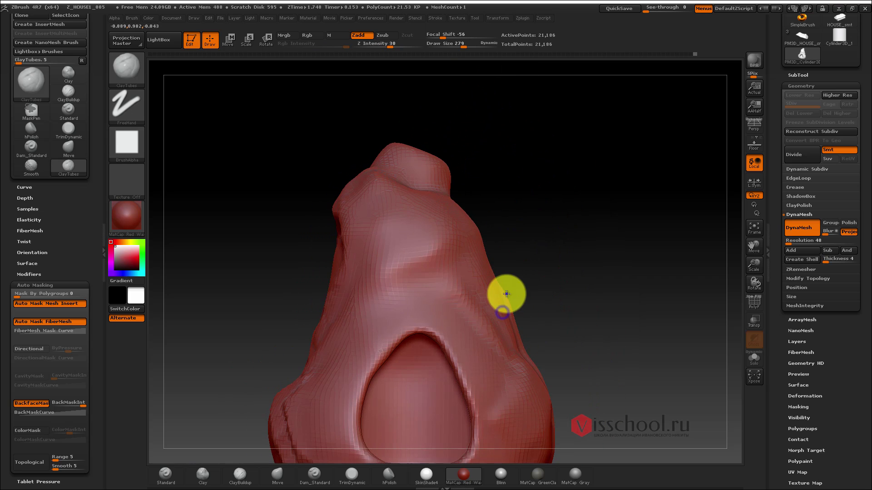
key(alt+Tab)
key(alt+Tab)
- Reshape the upper-left bump, build a blocky bump on the front, and open the brush library
drag(498, 210, 402, 236)
mouse_move(366, 205)
mouse_down()
mouse_move(433, 137)
mouse_move(429, 118)
mouse_move(448, 132)
mouse_up()
mouse_move(444, 230)
mouse_down()
mouse_move(464, 266)
mouse_move(448, 279)
mouse_up()
mouse_move(539, 290)
mouse_down()
mouse_move(559, 236)
mouse_move(459, 288)
mouse_move(449, 263)
mouse_move(499, 293)
mouse_up()
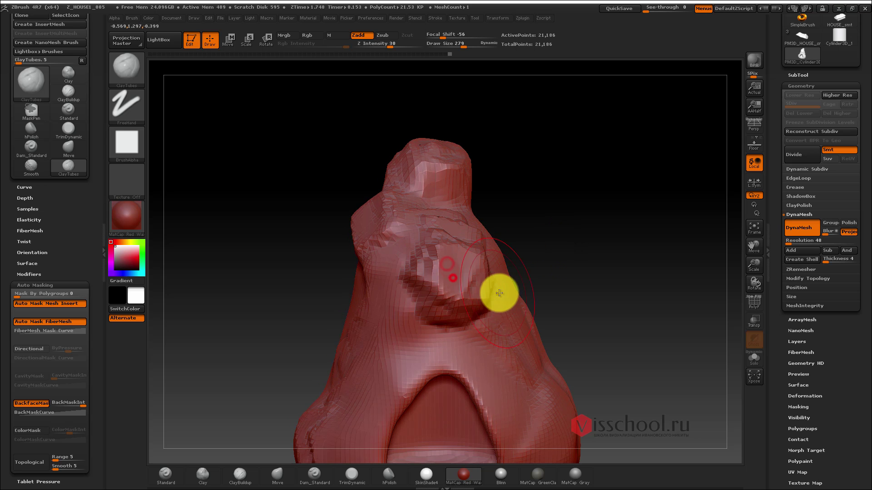
drag(369, 249, 374, 214)
mouse_move(579, 298)
mouse_down()
mouse_move(599, 277)
mouse_move(583, 298)
mouse_move(503, 224)
mouse_up()
click(127, 60)
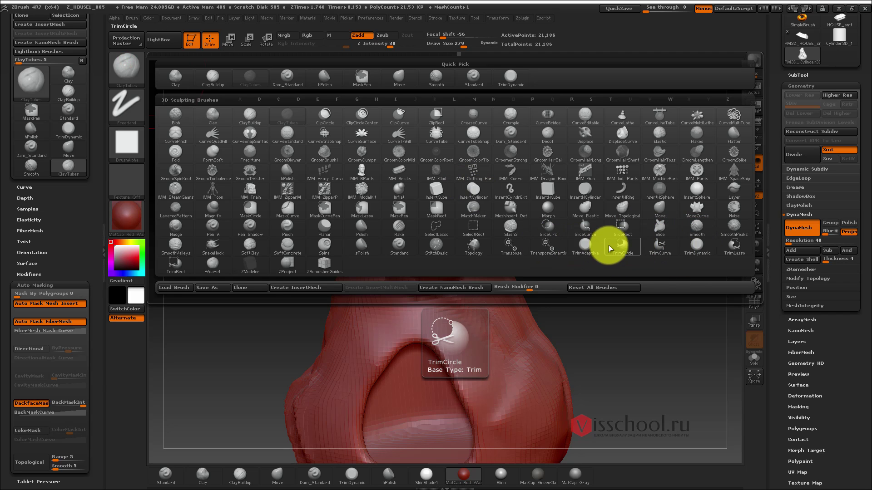
- Flatten the stump's top with TrimDynamic and smooth out the dented block on its head
click(701, 245)
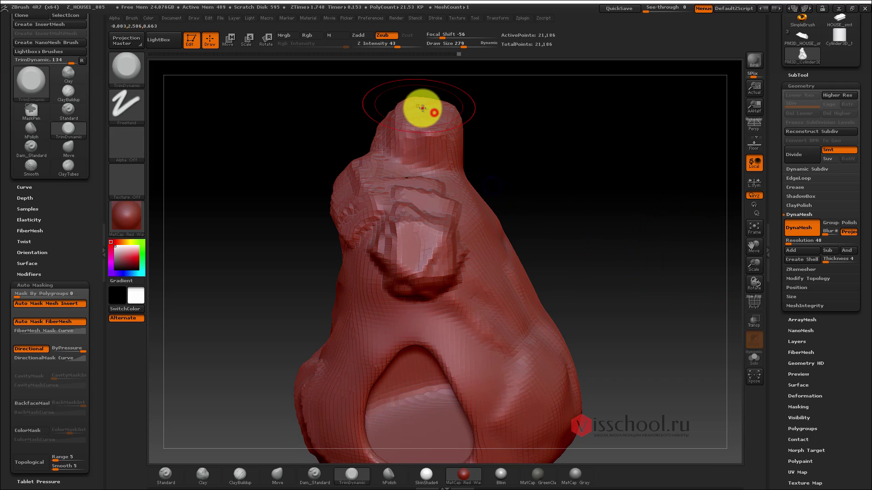
mouse_move(400, 120)
mouse_down()
mouse_move(450, 148)
mouse_move(354, 197)
mouse_move(412, 196)
mouse_up()
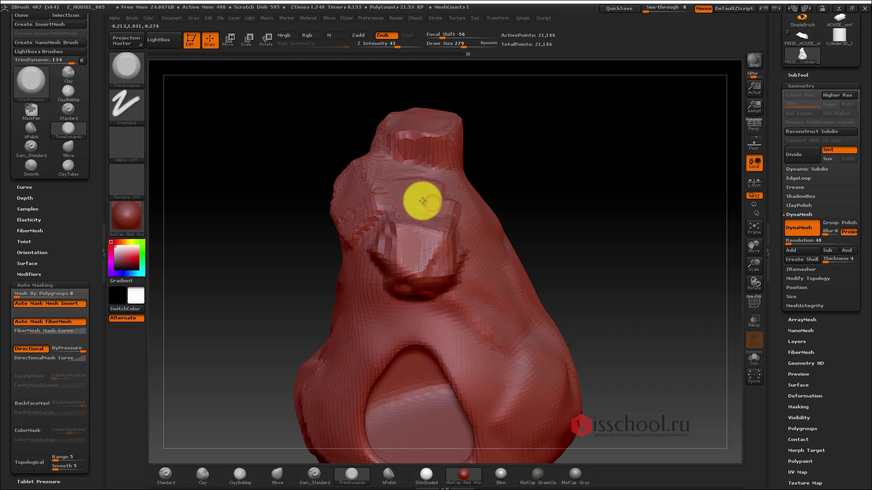
mouse_move(570, 223)
mouse_down()
mouse_move(589, 237)
mouse_move(399, 146)
mouse_up()
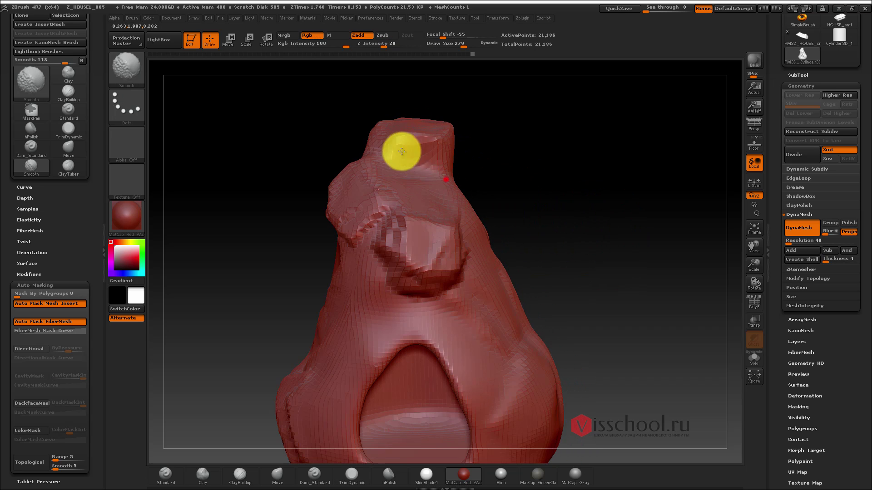
key(shift)
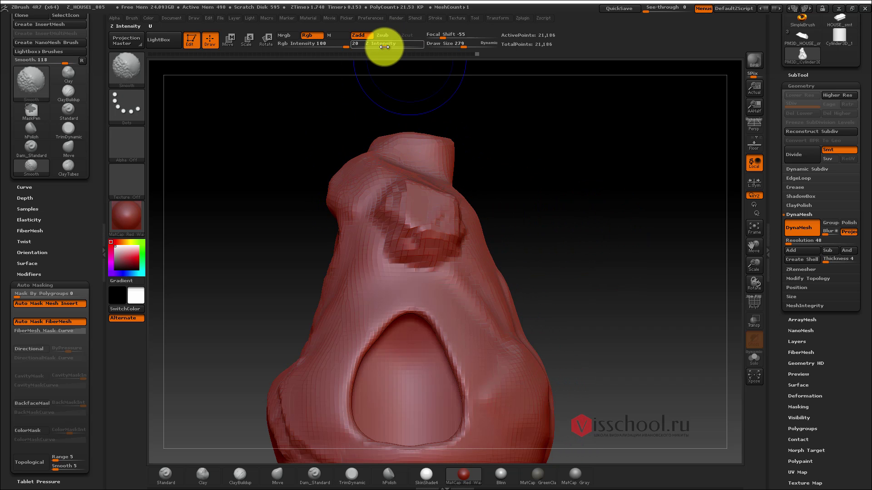
mouse_move(403, 225)
shift+mouse_down()
mouse_move(386, 203)
mouse_move(430, 190)
shift+mouse_up()
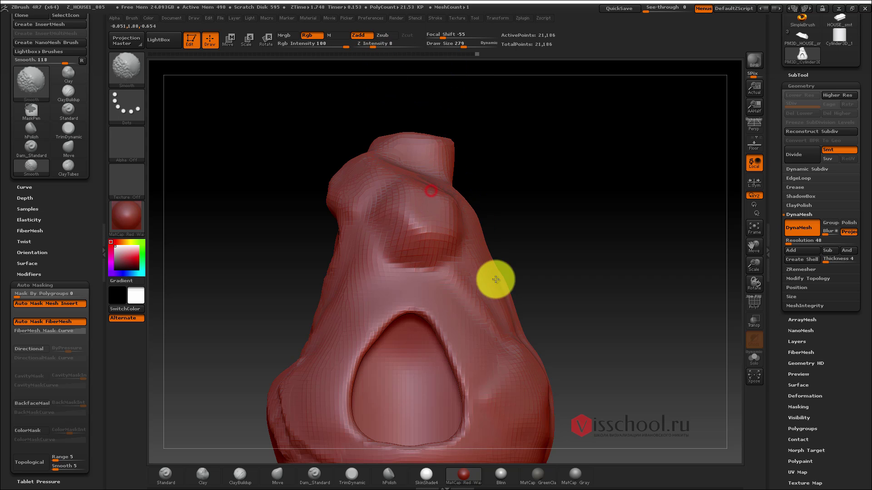
key(b)
key(t)
key(d)
mouse_move(430, 315)
mouse_down()
mouse_move(426, 218)
mouse_move(502, 245)
mouse_move(479, 200)
mouse_move(505, 249)
mouse_move(508, 220)
mouse_up()
- Compare against the reference photo and switch back to the ClayTubes brush
key(alt+Tab)
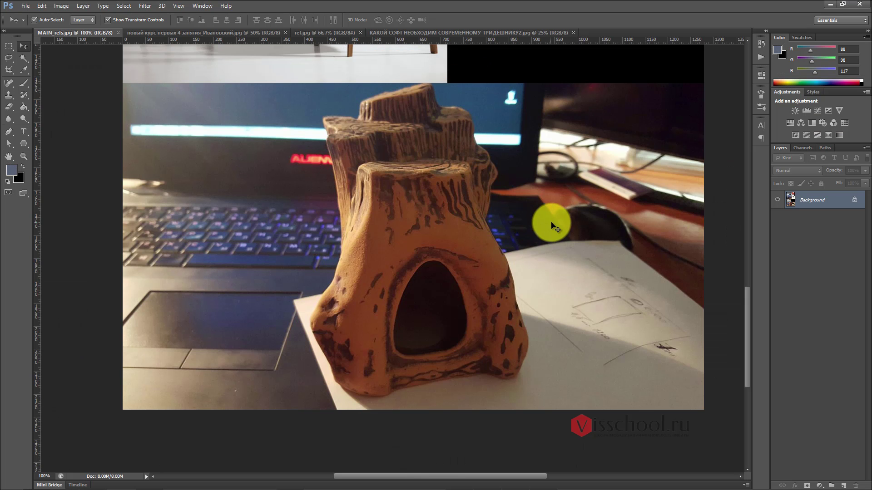
key(alt+Tab)
key(alt+Tab)
key(alt+Tab)
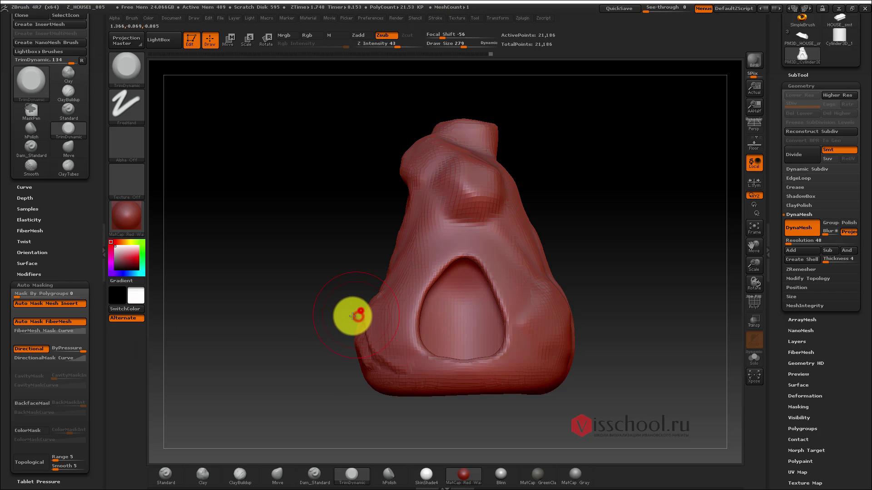
click(136, 72)
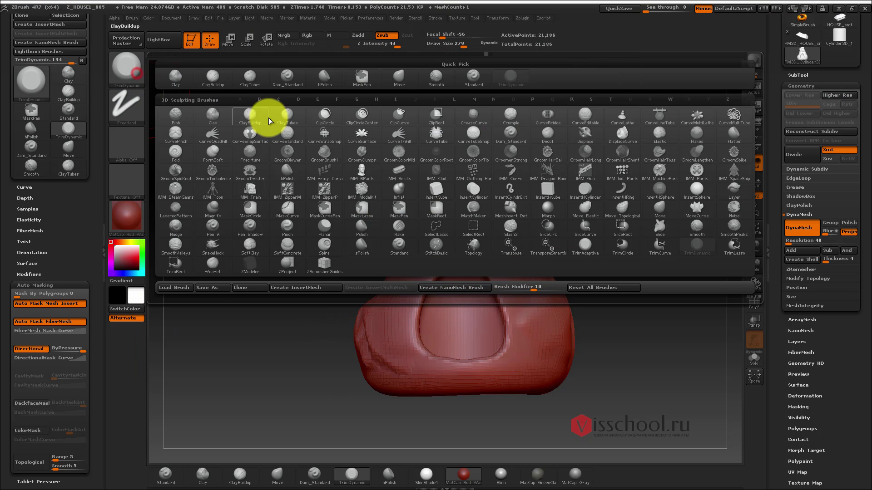
click(238, 72)
- Smooth the bumpy lower-right area of the stump, checking it against the reference
drag(350, 321, 568, 292)
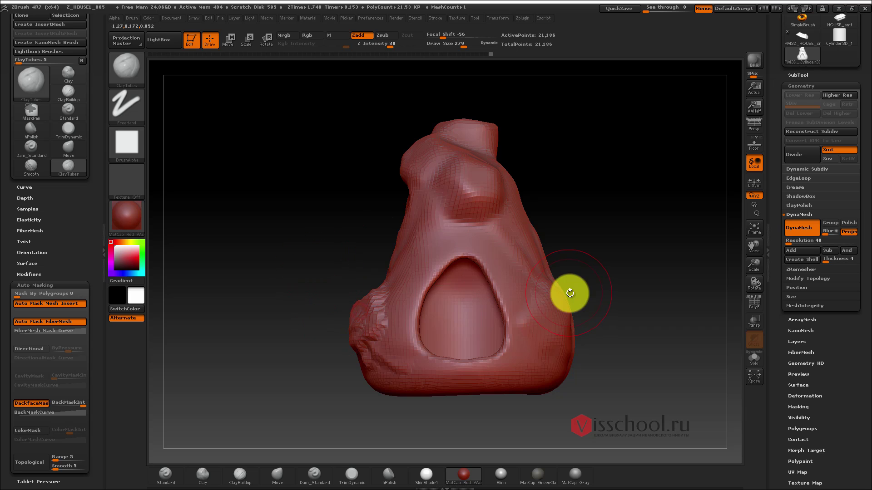
key(alt+Tab)
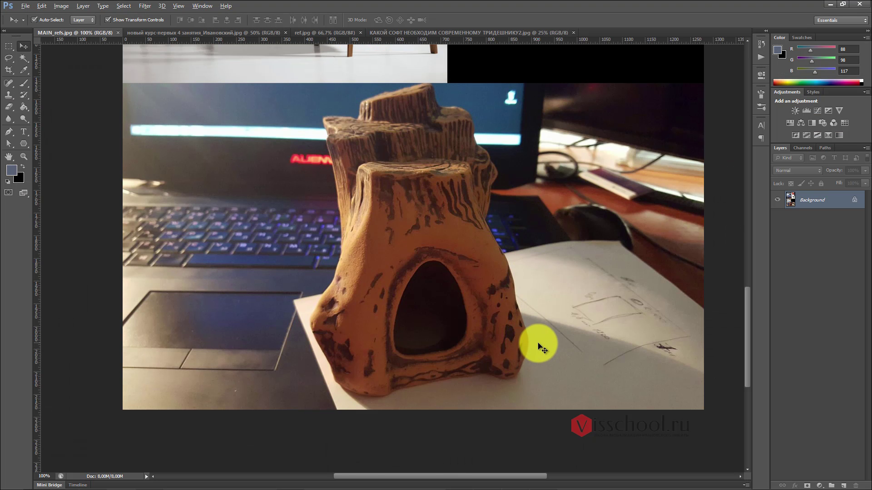
key(alt+Tab)
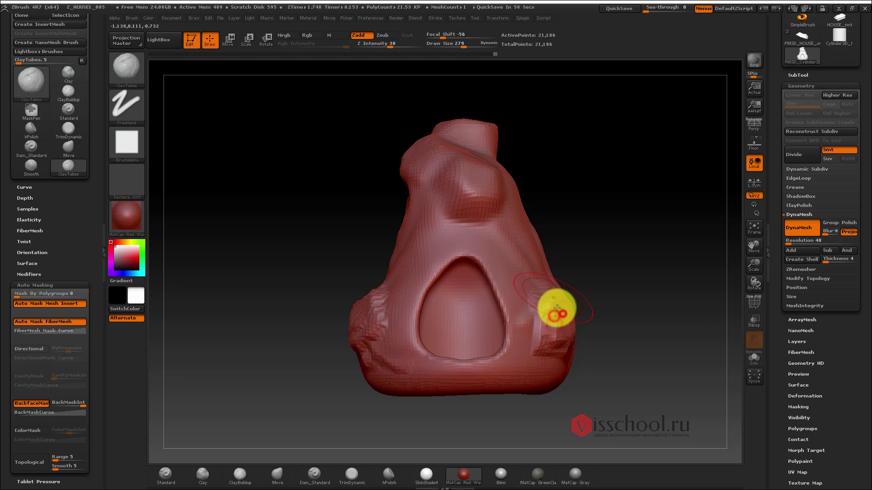
mouse_move(549, 373)
shift+mouse_down()
mouse_move(553, 303)
mouse_move(537, 290)
shift+mouse_up()
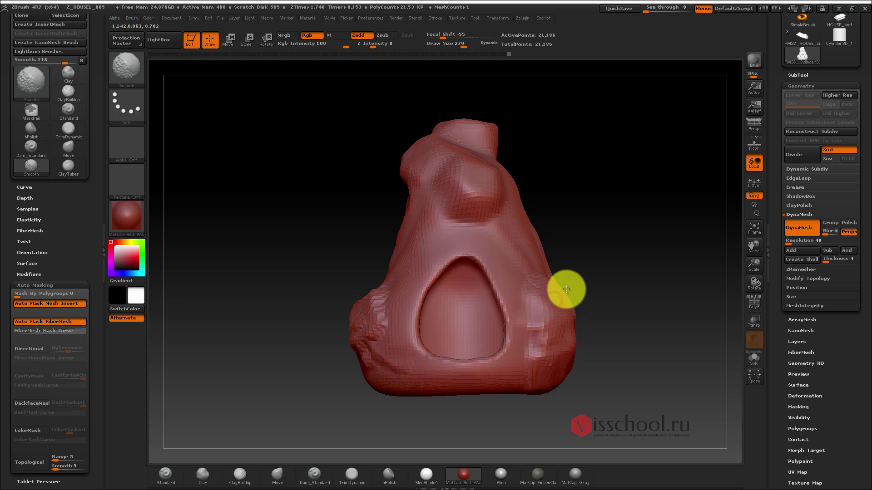
key(alt+Tab)
key(alt+Tab)
mouse_move(573, 186)
mouse_down()
mouse_move(576, 233)
mouse_move(587, 210)
mouse_up()
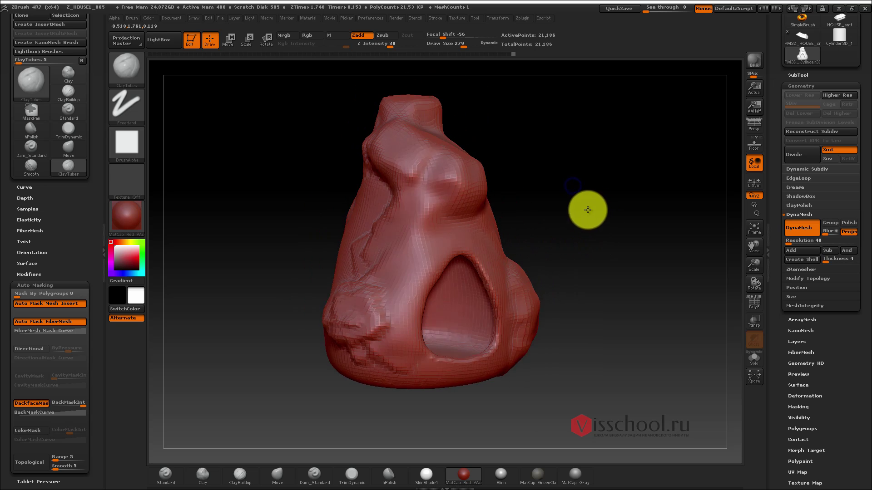
- Pick a new secondary colour and adjust the main colour from very dark red back to red
mouse_move(513, 193)
mouse_down()
mouse_move(526, 226)
mouse_move(549, 236)
mouse_up()
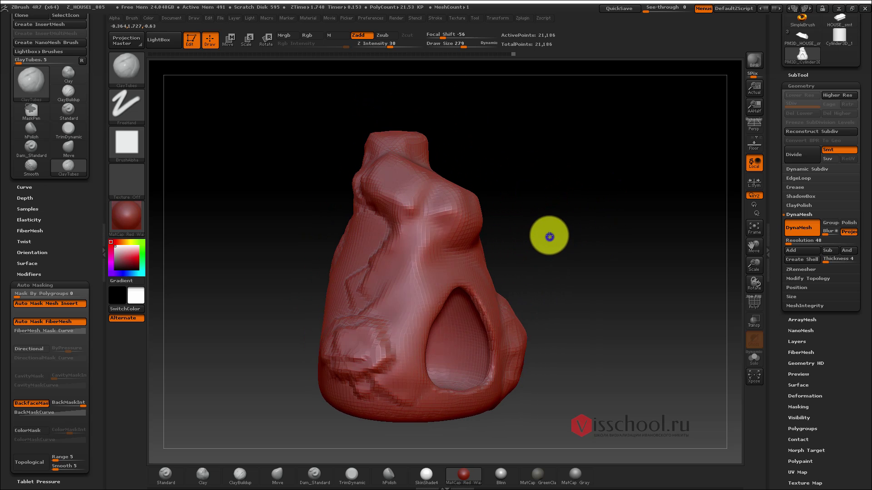
key(space)
click(457, 247)
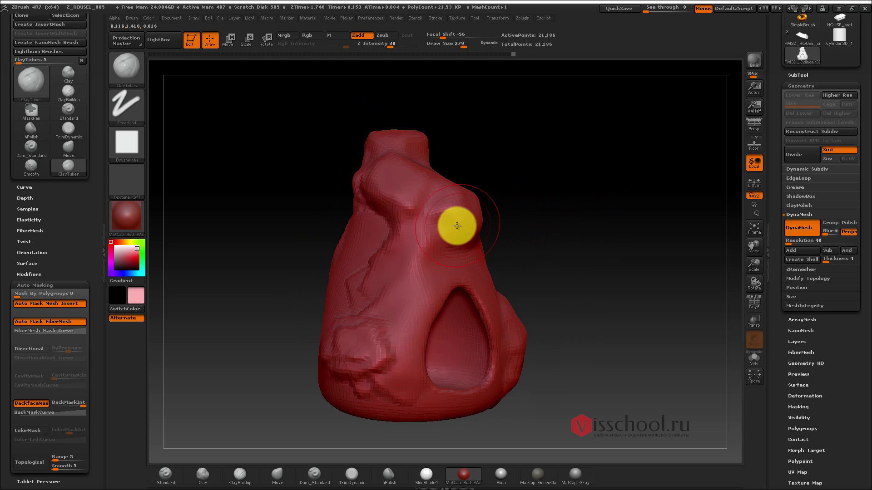
key(space)
click(316, 281)
key(space)
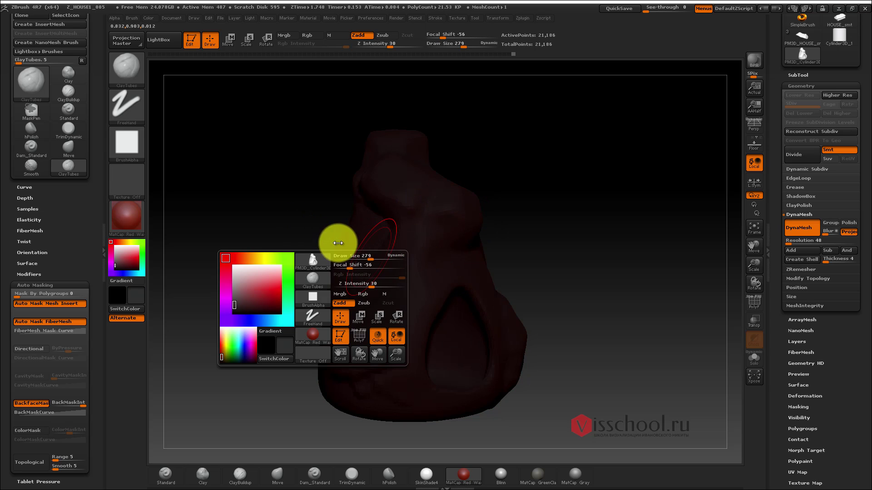
drag(233, 292, 238, 273)
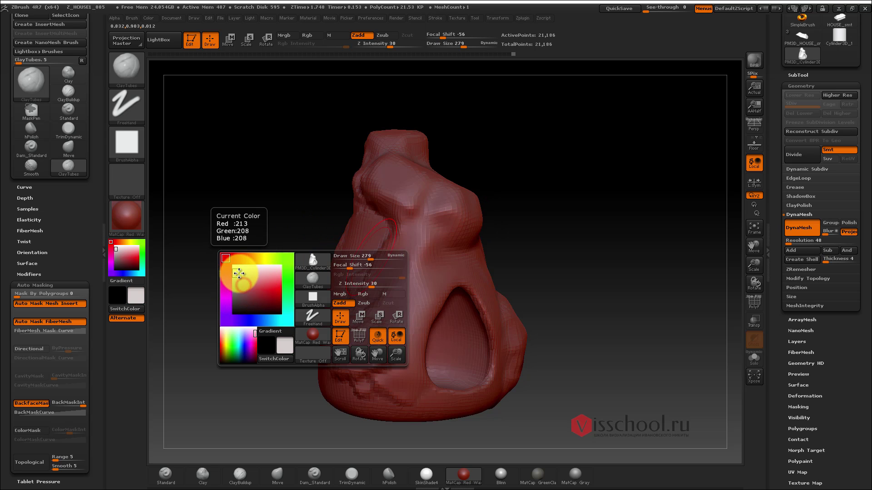
- Build up clay across the stump's upper knob
drag(552, 218, 547, 249)
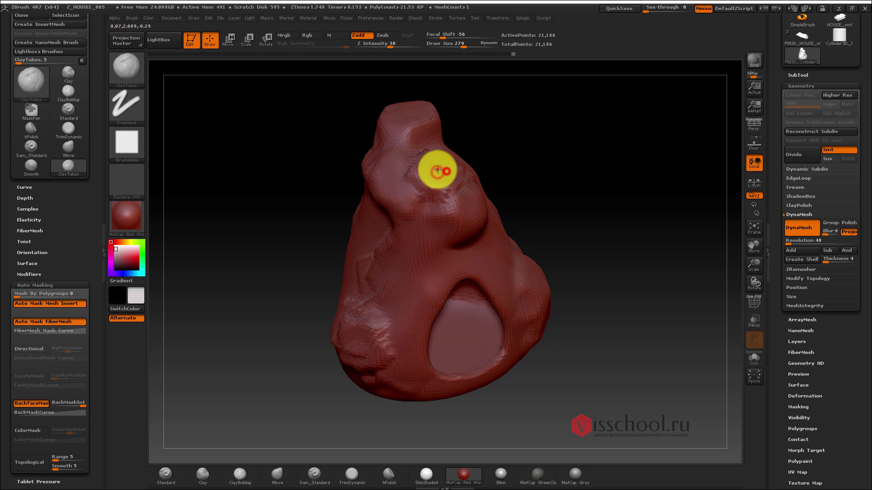
mouse_move(442, 168)
mouse_down()
mouse_move(410, 105)
mouse_move(399, 109)
mouse_move(377, 150)
mouse_move(451, 167)
mouse_up()
mouse_move(563, 254)
mouse_down()
mouse_move(566, 214)
mouse_move(580, 240)
mouse_move(436, 245)
mouse_up()
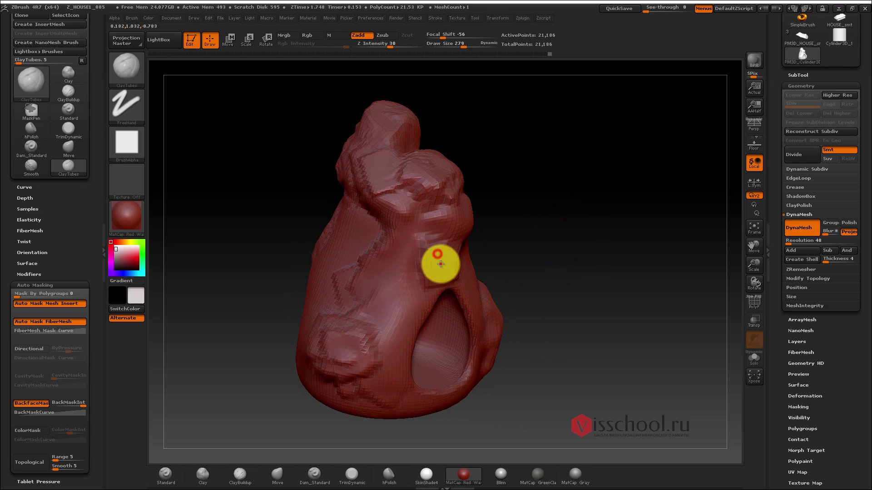
mouse_move(582, 334)
mouse_down()
mouse_move(558, 321)
mouse_move(494, 236)
mouse_move(502, 204)
mouse_move(360, 255)
mouse_up()
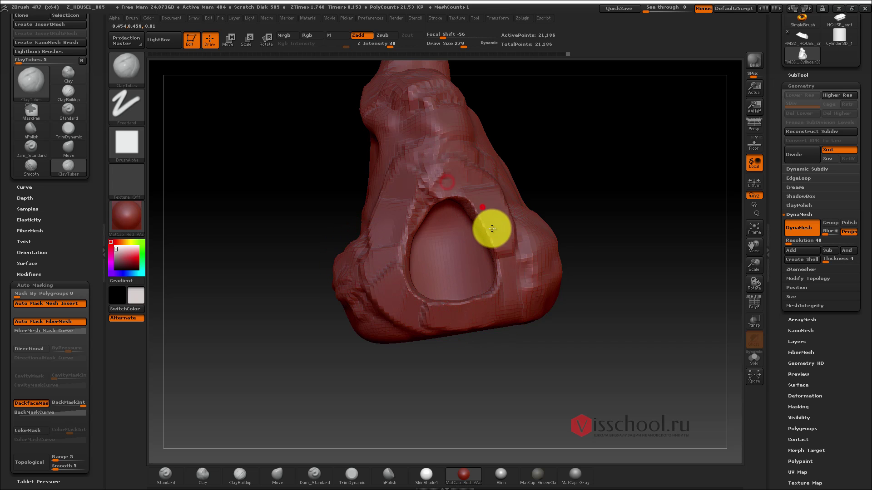
- With Draw Size 38, build a raised rough rim along the doorway's top and left edge
drag(541, 244, 541, 220)
right_click(541, 220)
key(alt+Tab)
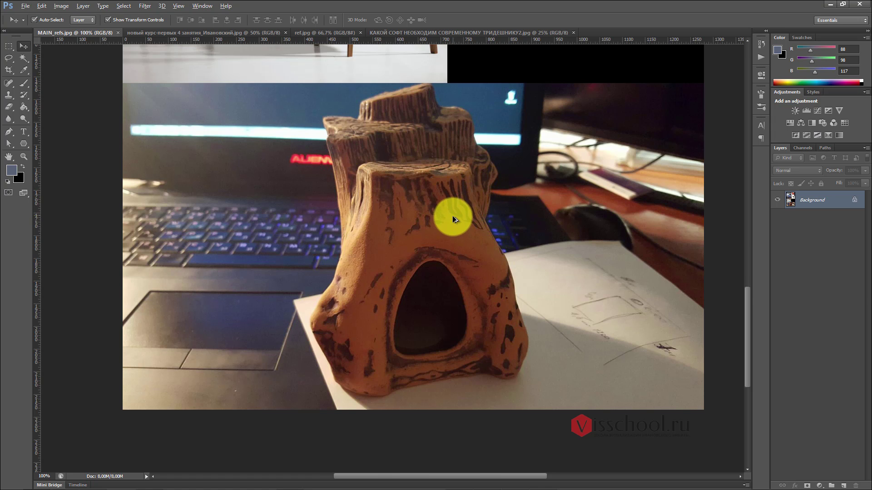
key(alt+Tab)
mouse_move(459, 210)
mouse_down()
mouse_move(457, 196)
mouse_move(420, 219)
mouse_up()
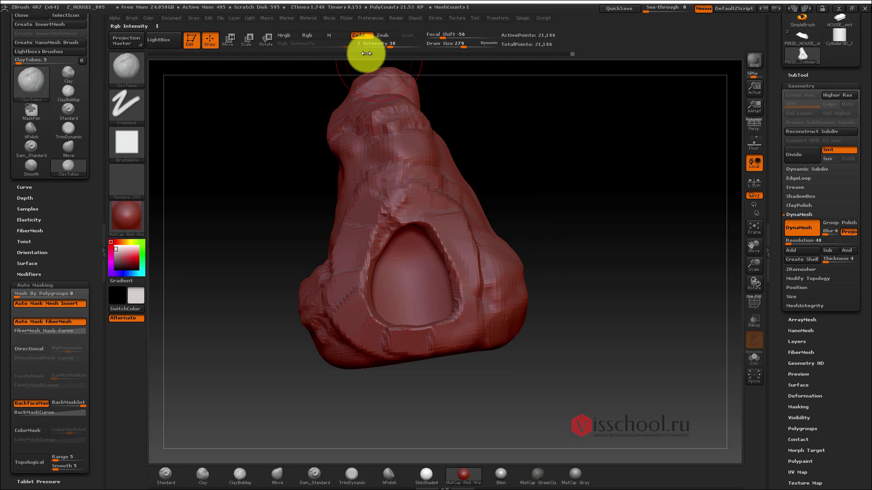
drag(442, 48, 439, 48)
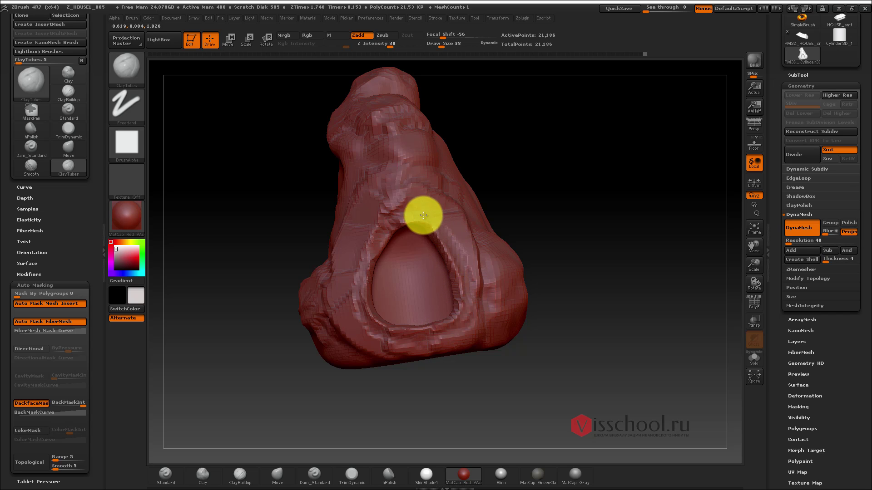
click(393, 218)
mouse_move(394, 218)
mouse_down()
mouse_move(357, 276)
mouse_move(361, 316)
mouse_move(408, 339)
mouse_move(455, 333)
mouse_move(430, 339)
mouse_move(469, 311)
mouse_up()
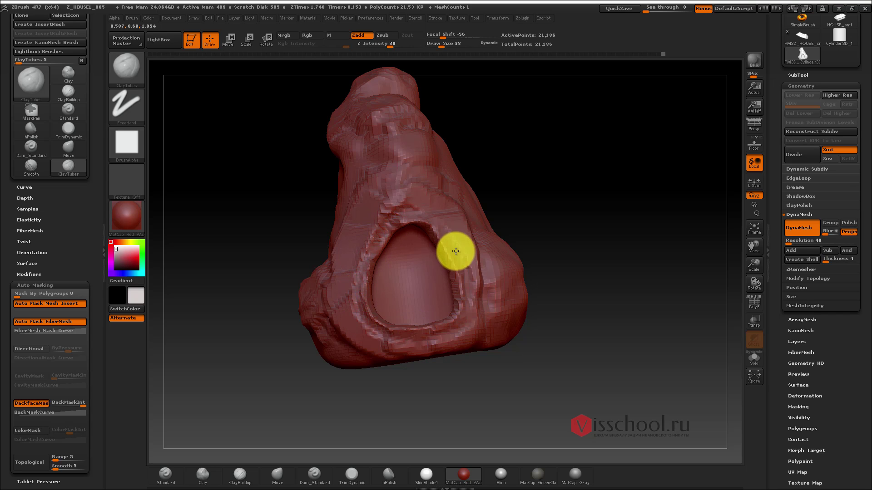
mouse_move(502, 278)
mouse_down()
mouse_move(509, 241)
mouse_move(496, 253)
mouse_move(516, 233)
mouse_move(512, 241)
mouse_move(484, 211)
mouse_up()
- Start a save and browse to D:\WEBINARS - 2015-2016\002_2016_aquarium interior\3D_aquarium\scenes
key(ctrl+s)
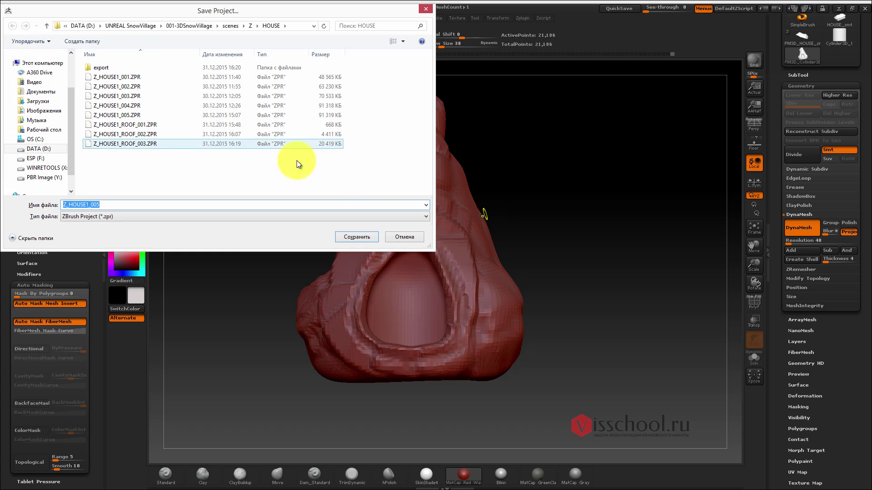
click(88, 25)
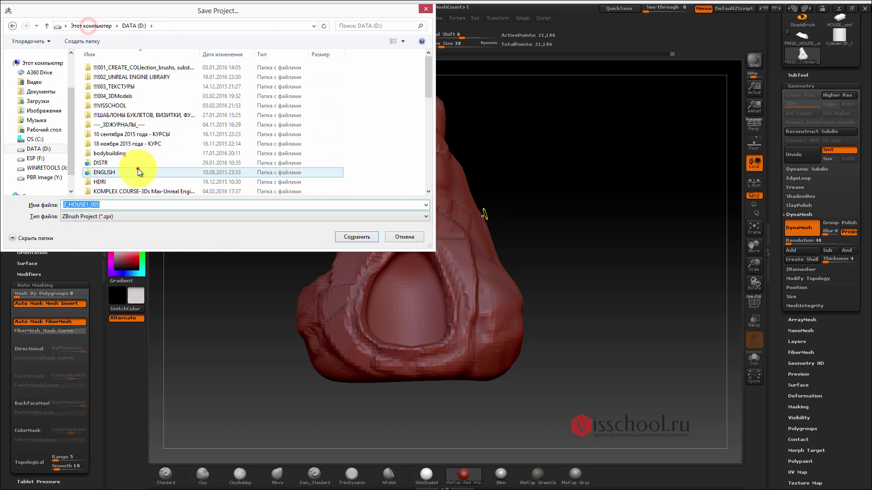
click(194, 172)
scroll(200, 168, down, 7)
scroll(134, 156, down, 2)
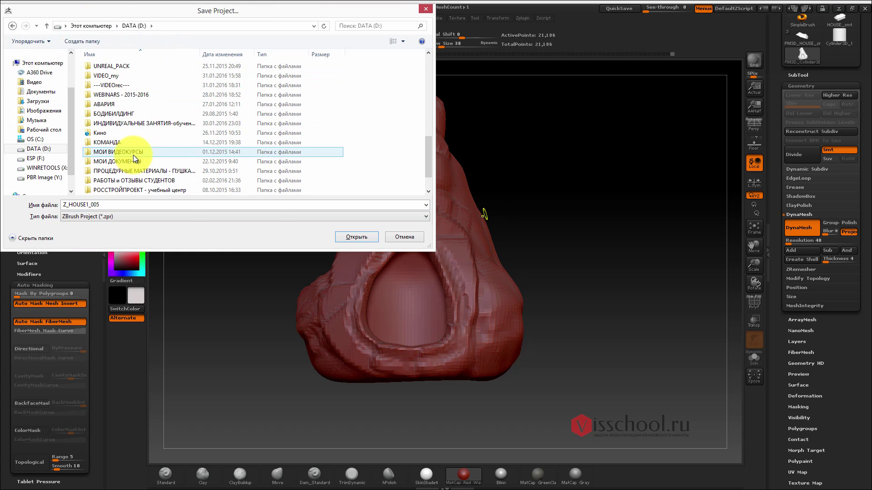
double_click(116, 97)
double_click(111, 77)
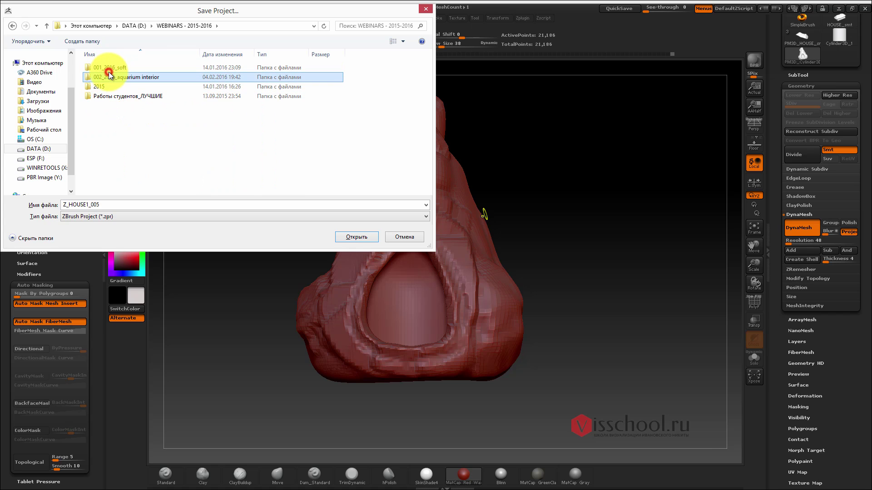
double_click(109, 89)
click(111, 182)
double_click(111, 182)
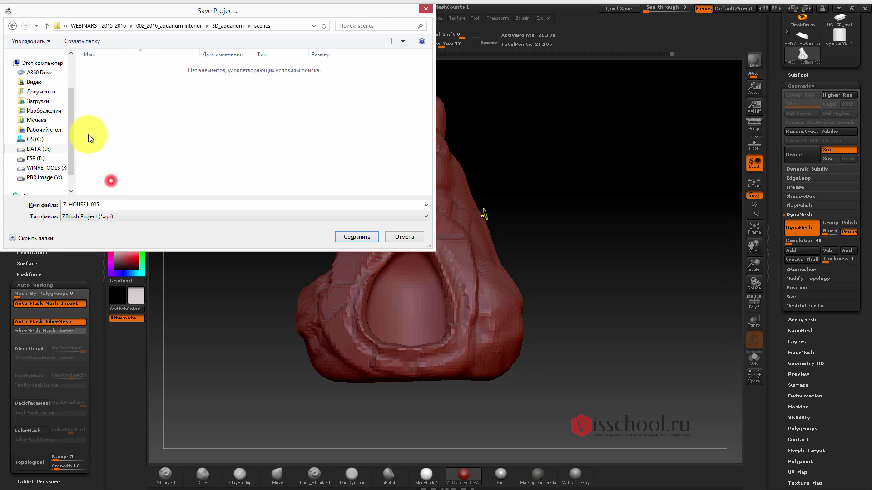
- Create a 'Z' folder there and save the project inside it as Z_aqua
click(87, 41)
text(Z)
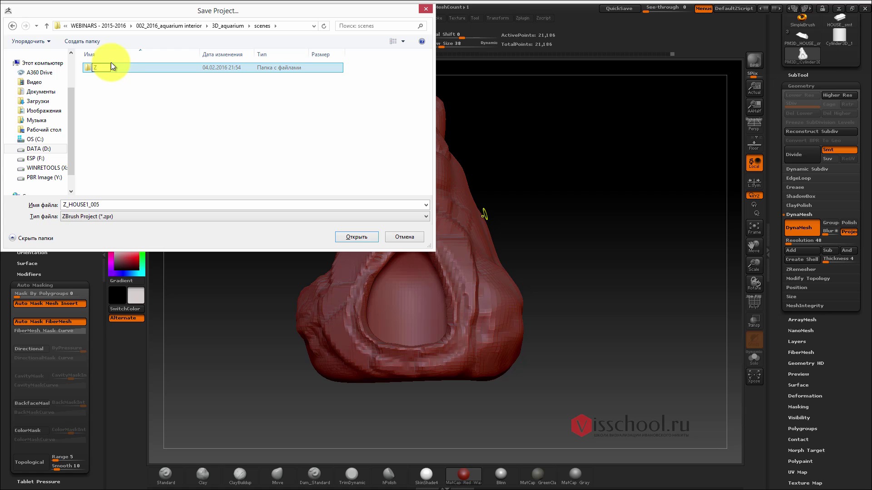
key(Return)
double_click(112, 66)
click(109, 204)
drag(114, 204, 69, 205)
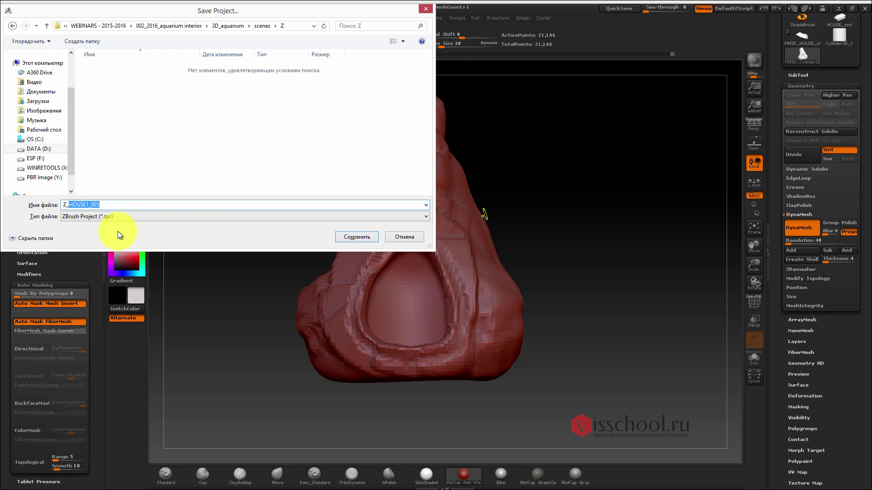
text(aqua)
key(Return)
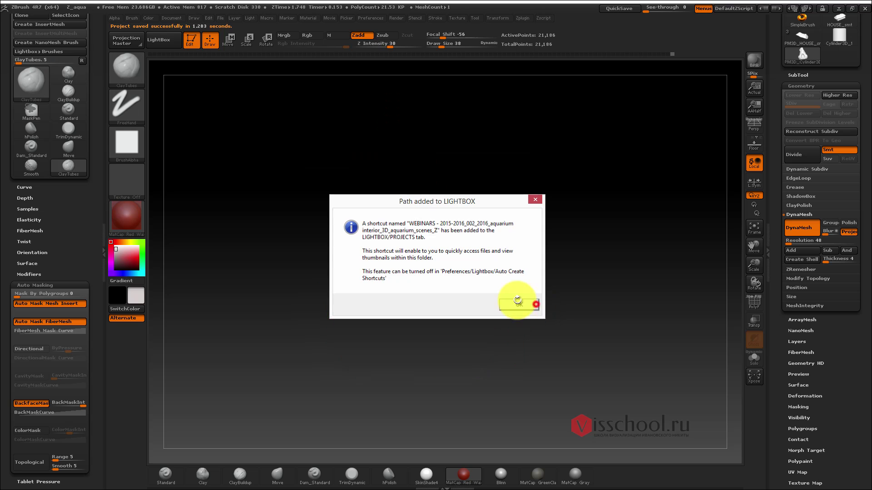
- Save again, overwriting the existing Z_aqua.ZPR file
click(535, 303)
mouse_move(458, 194)
mouse_down()
mouse_move(440, 218)
mouse_move(449, 210)
mouse_up()
key(ctrl+s)
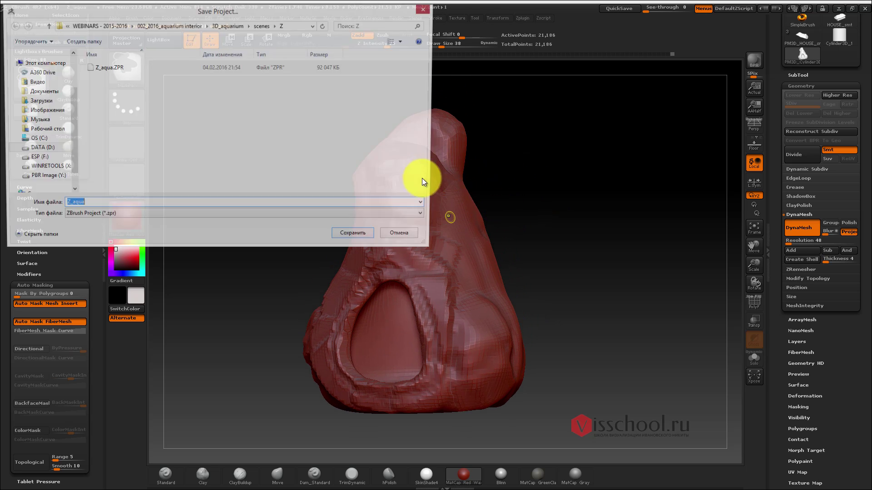
double_click(134, 67)
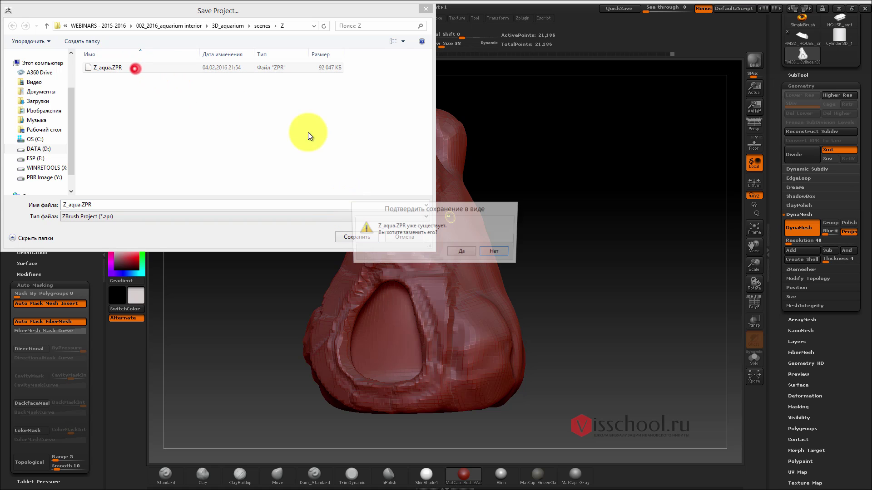
click(451, 250)
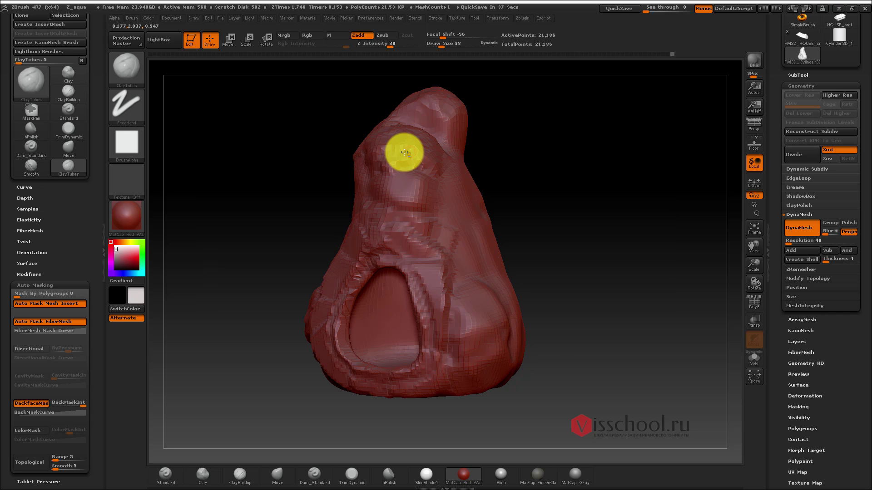
- Switch from ZBrush to the stump reference photo in Photoshop
key(alt+Tab)
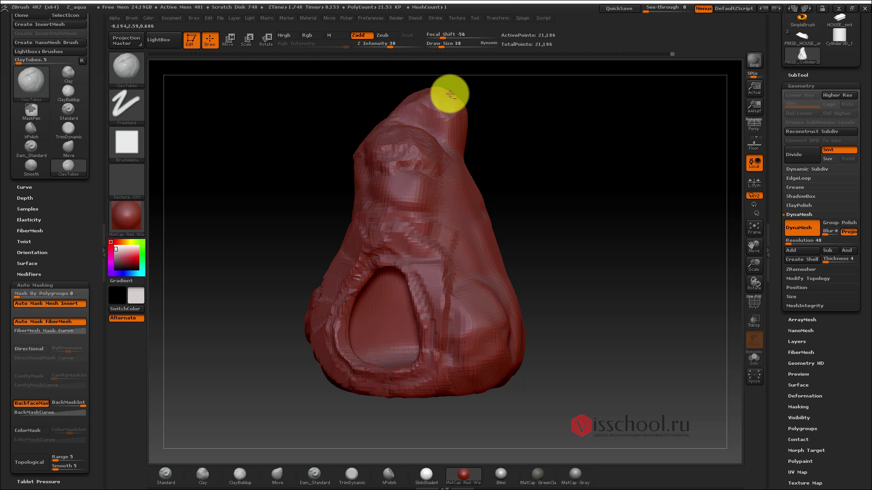
key(alt+Tab)
key(alt+Tab)
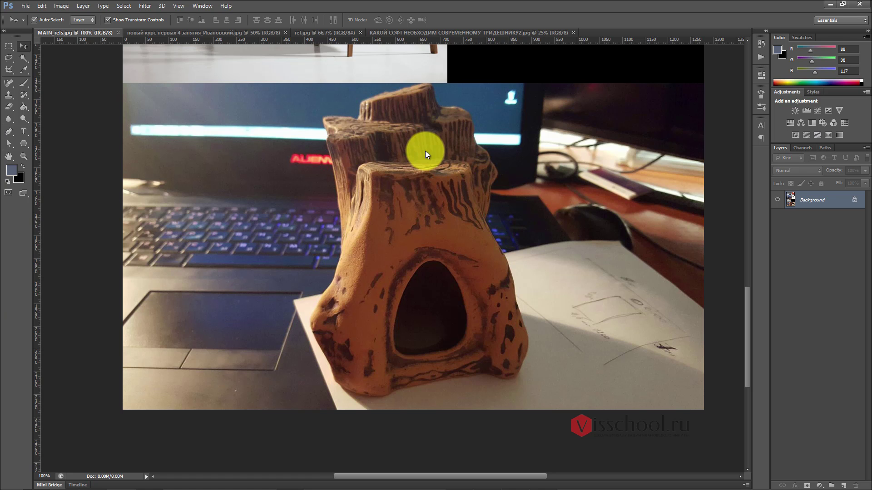
- Open the course-stages presentation image, then show the Greene Street Loft poster with the webinar window over it
key(ctrl+o)
double_click(335, 172)
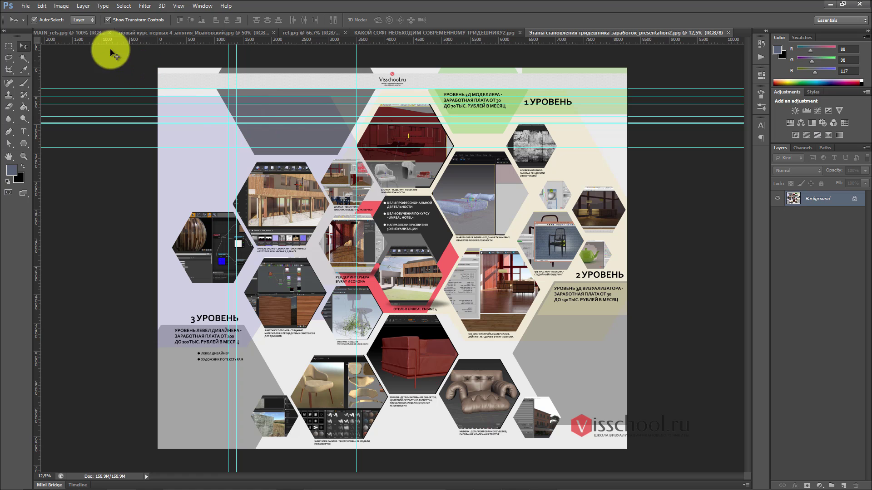
click(140, 32)
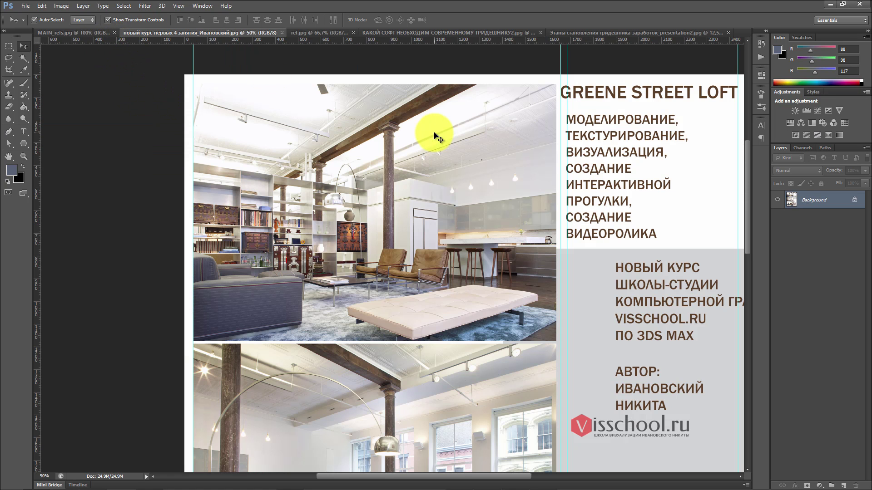
drag(871, 163, 252, 84)
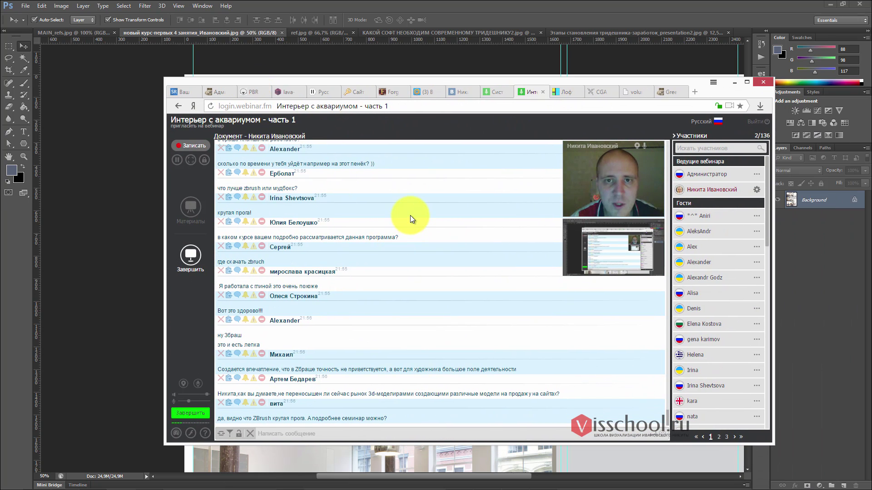
- Nudge the webinar window into place, then move it off the right edge of the screen
drag(466, 81, 448, 61)
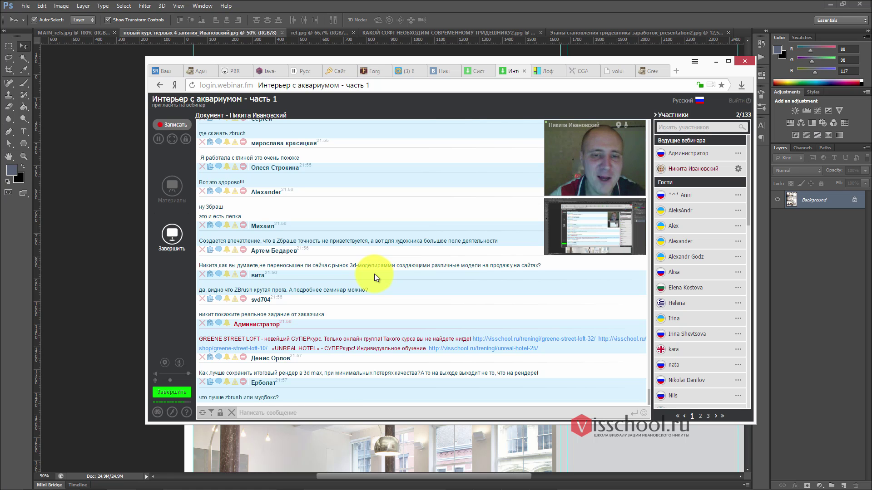
drag(266, 61, 274, 59)
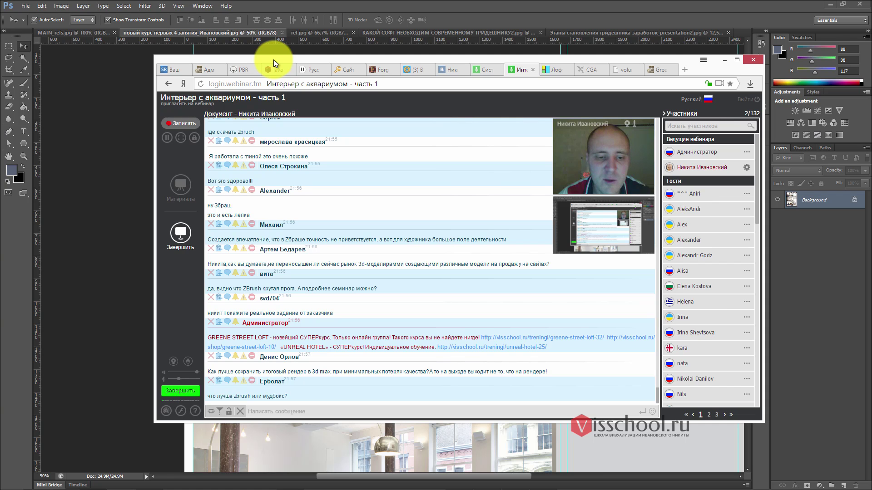
drag(328, 61, 871, 59)
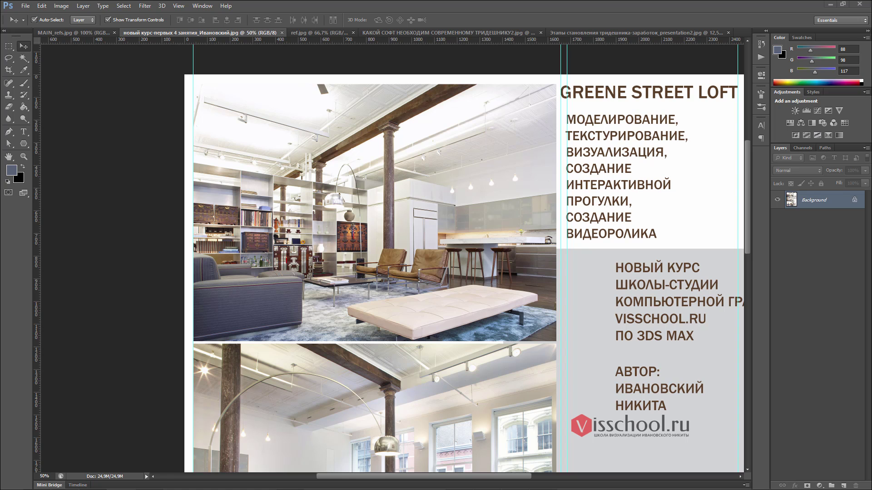
- Pan to the poster's lower part and bring the webinar window back over it
drag(438, 188, 430, 146)
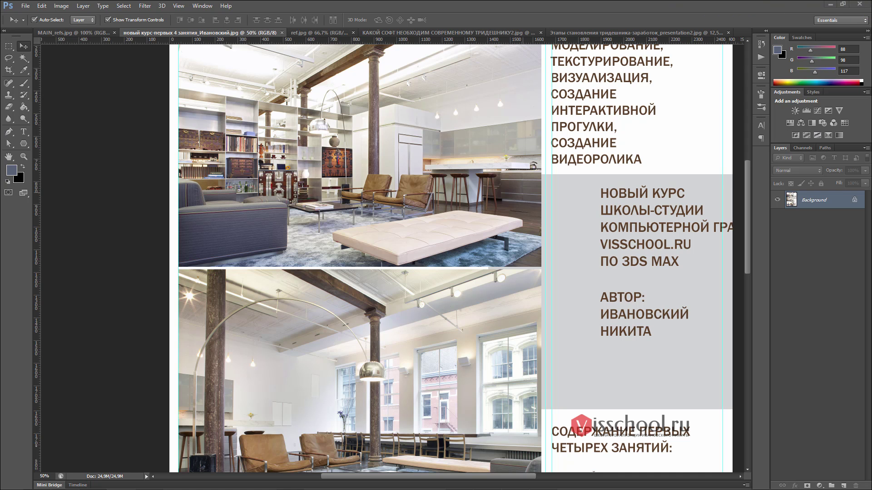
drag(871, 141, 178, 85)
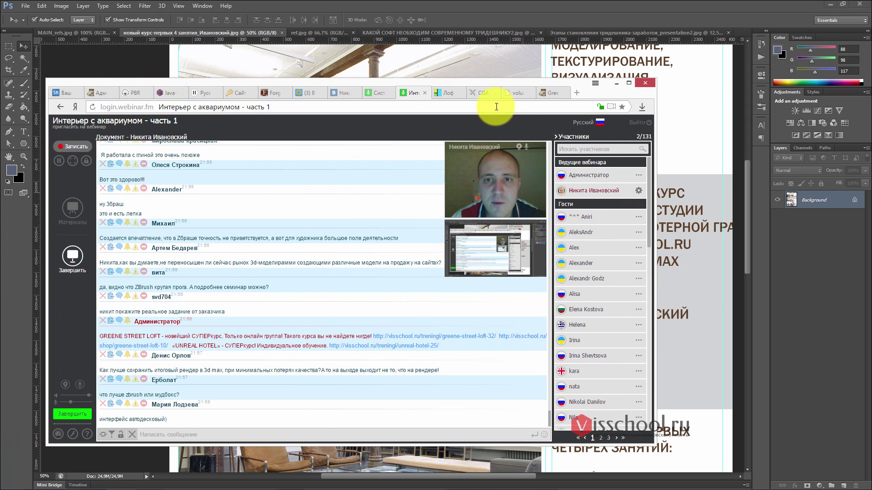
- Go from the Greene Street Loft course page to the 2016 student works gallery
click(549, 93)
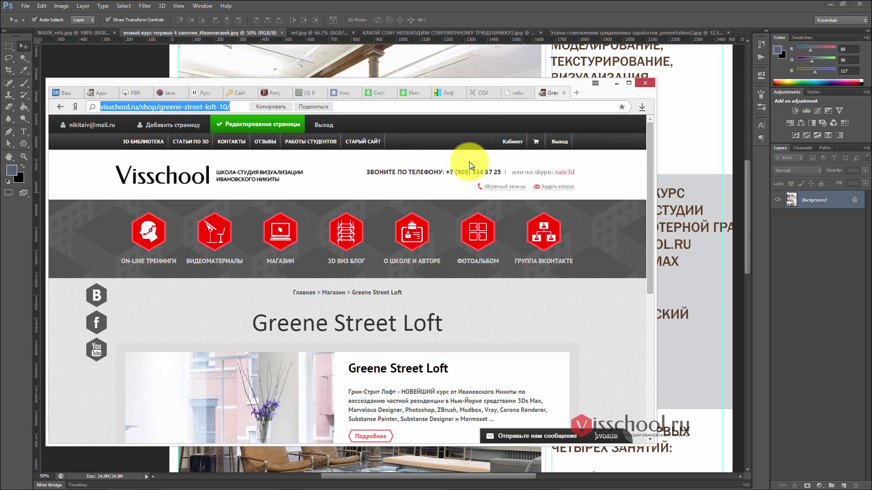
click(311, 141)
drag(443, 85, 495, 36)
scroll(512, 231, down, 6)
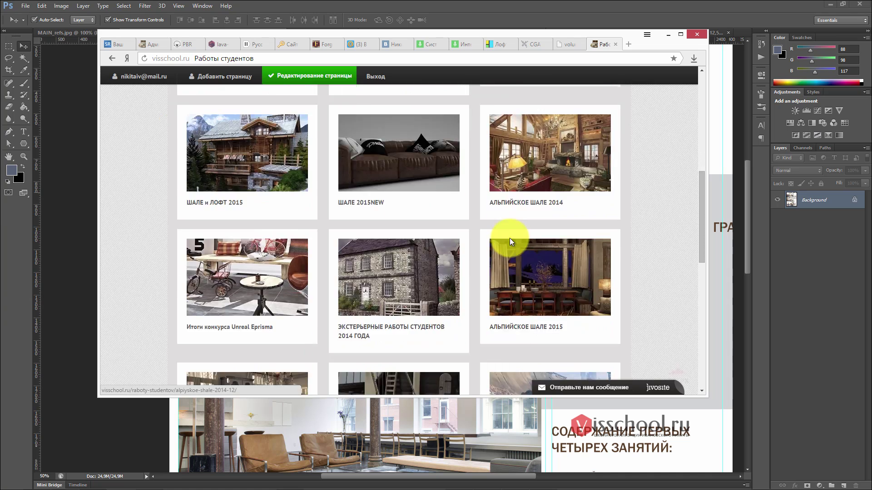
scroll(509, 240, down, 4)
click(521, 219)
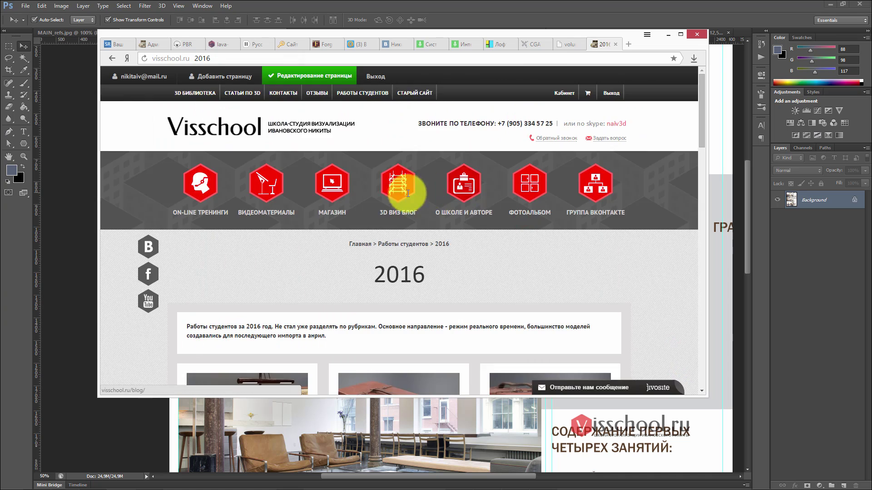
- Preview the house concept image and the Unreal Hotel render enlarged
scroll(408, 193, down, 14)
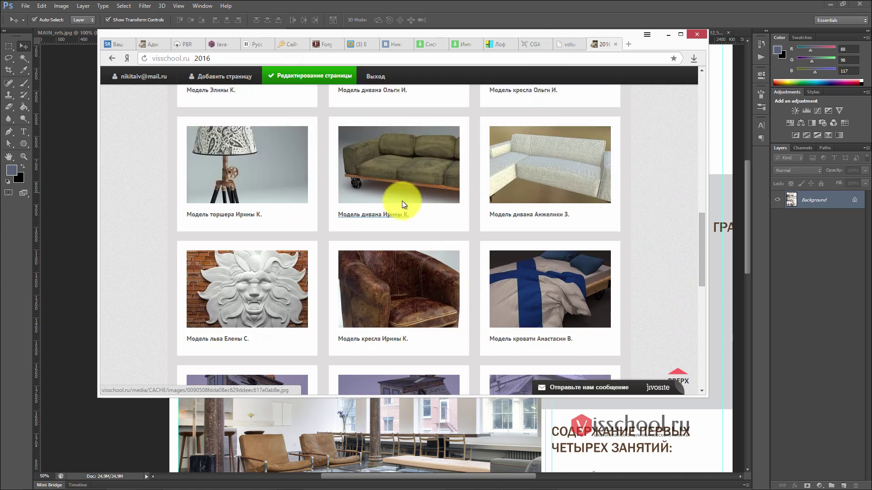
scroll(483, 230, down, 5)
click(402, 162)
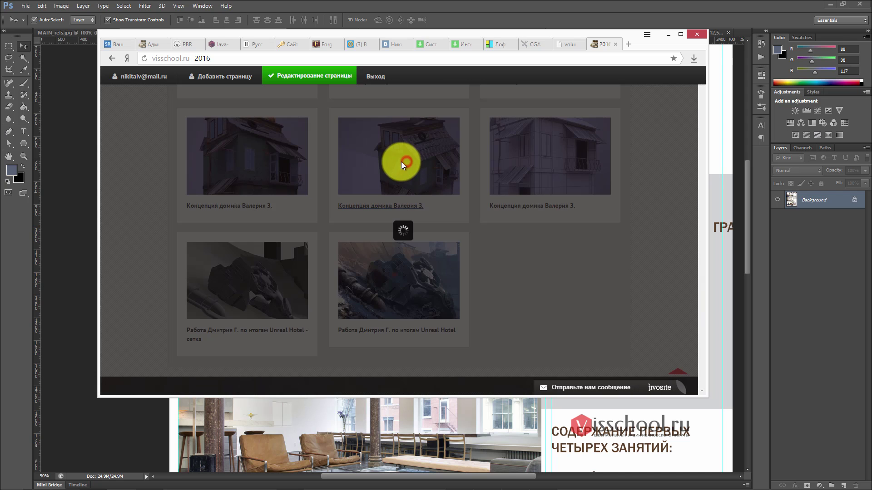
click(627, 149)
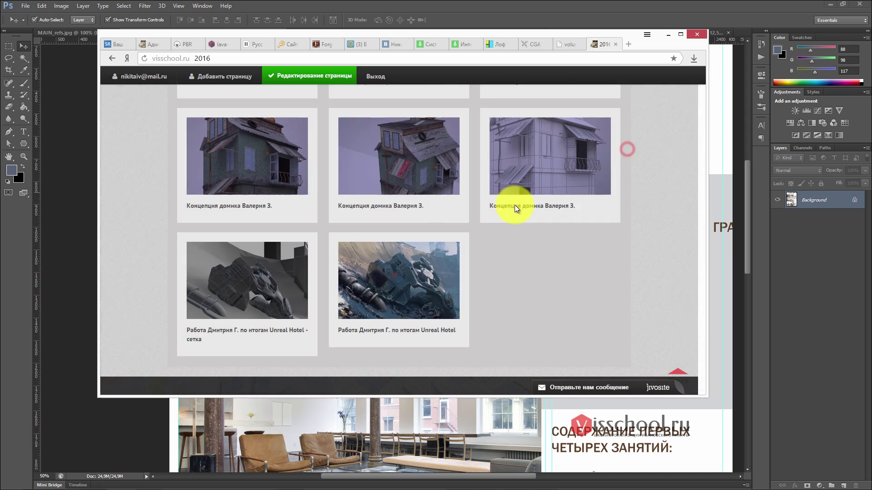
click(412, 271)
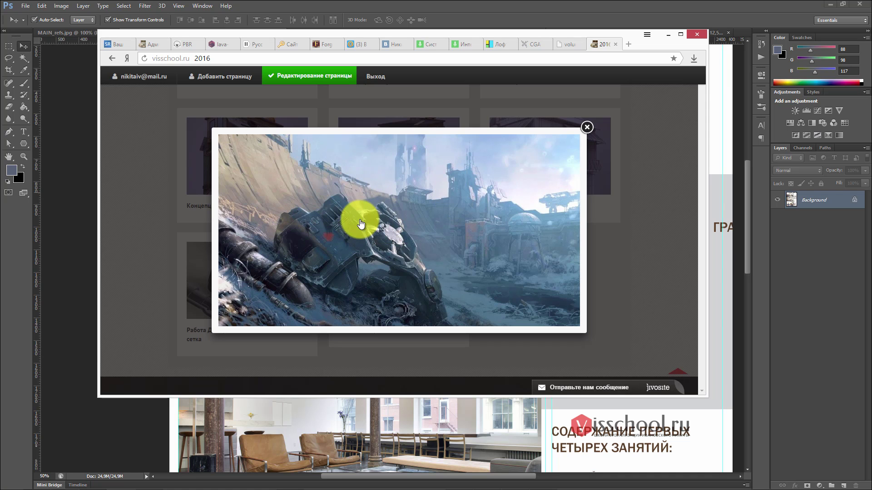
click(586, 127)
- Preview the leather armchair and leather sofa renders enlarged
scroll(300, 196, up, 2)
scroll(295, 202, up, 4)
click(383, 228)
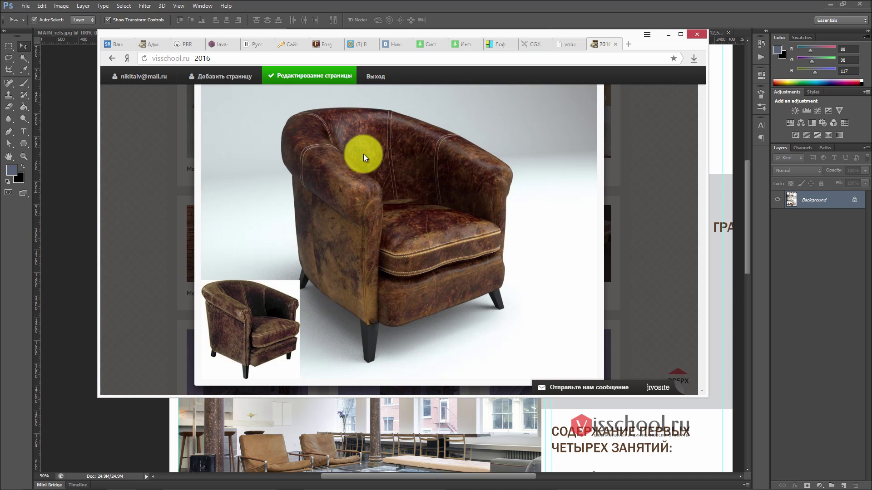
click(615, 119)
scroll(400, 191, up, 5)
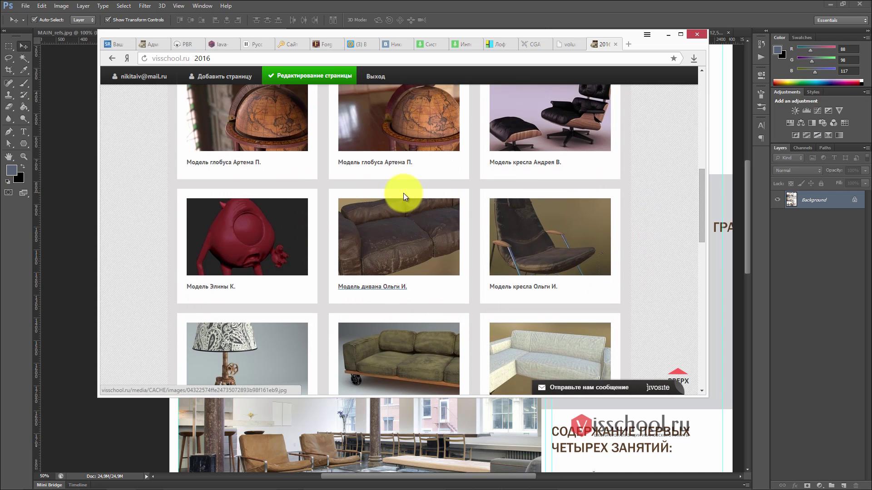
click(399, 219)
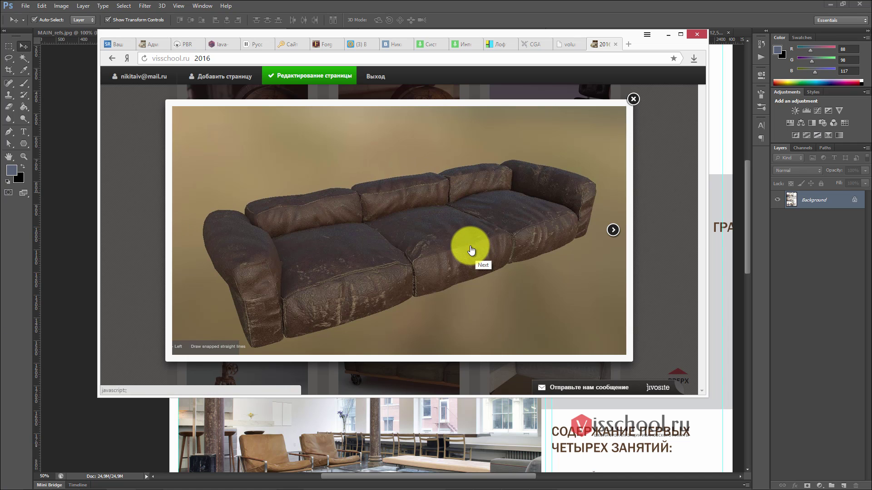
click(636, 98)
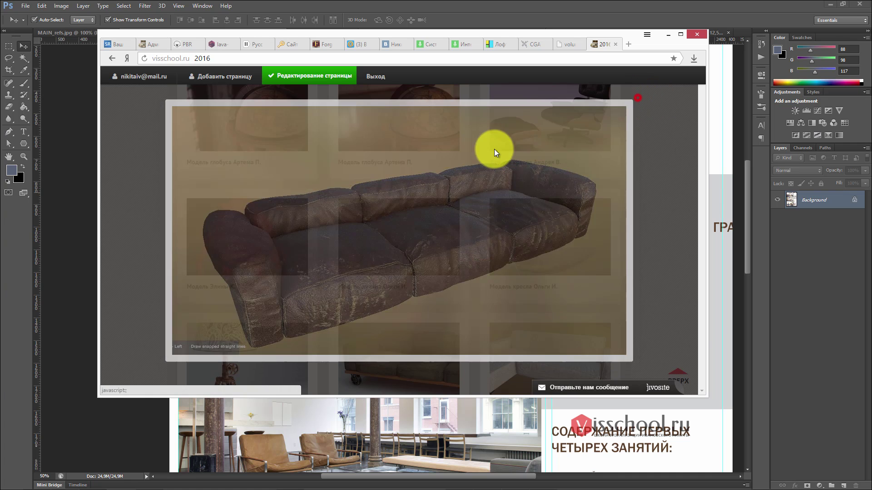
- Preview the two suitcase renders enlarged
scroll(473, 156, up, 1)
scroll(399, 175, up, 3)
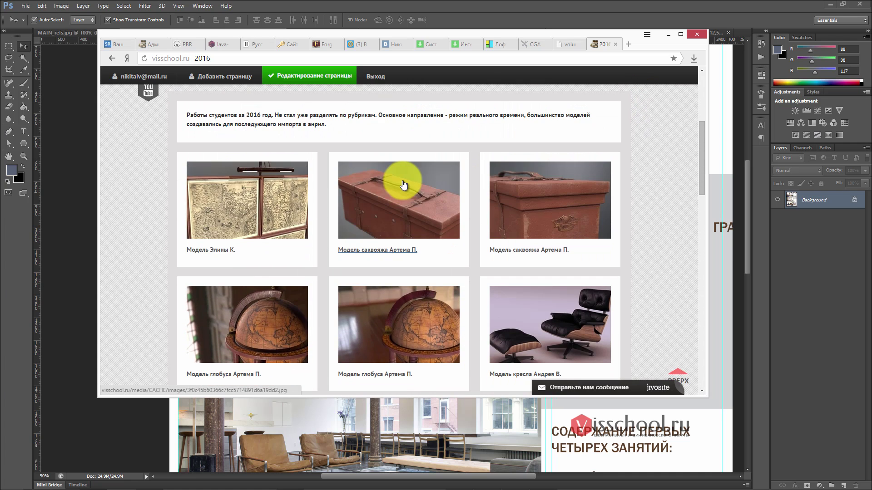
click(397, 184)
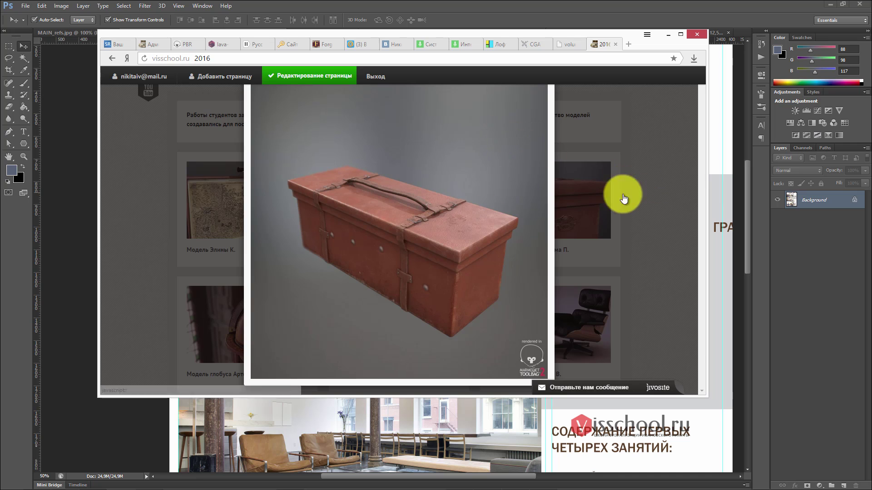
click(677, 220)
click(570, 191)
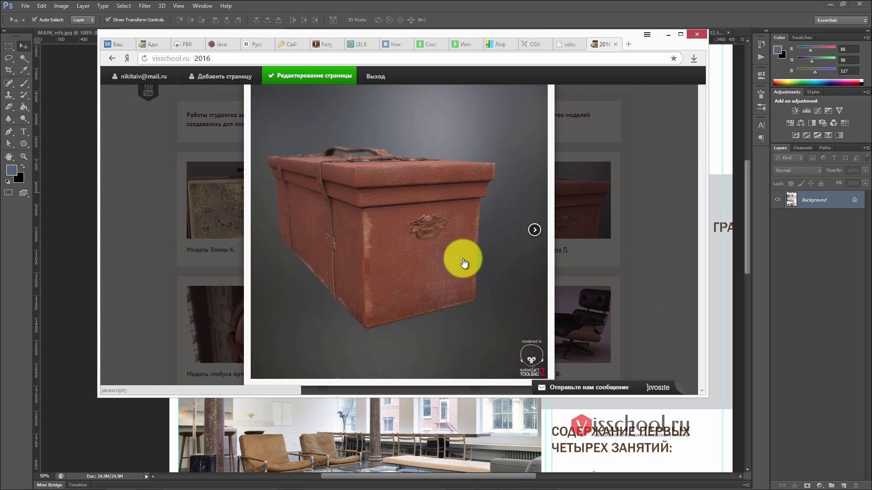
click(658, 195)
- Preview the metal-frame leather chair and the Unreal Hotel wireframe renders up close
scroll(515, 195, down, 5)
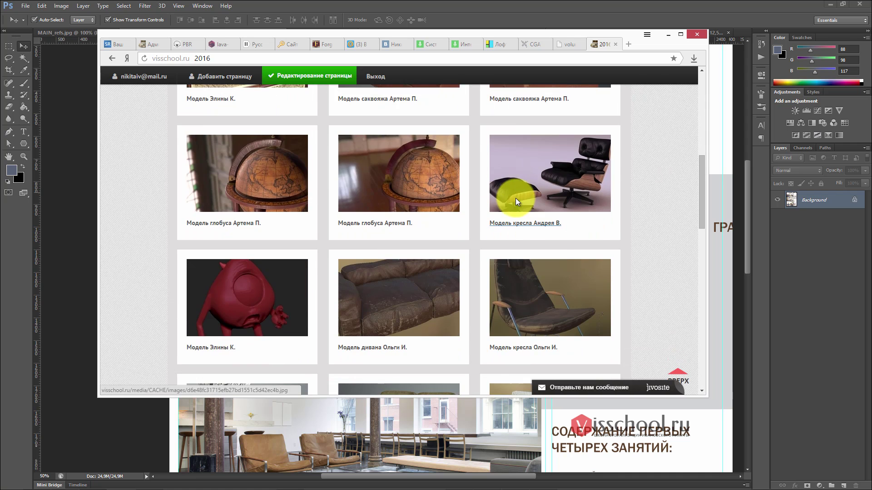
scroll(516, 201, down, 3)
click(522, 121)
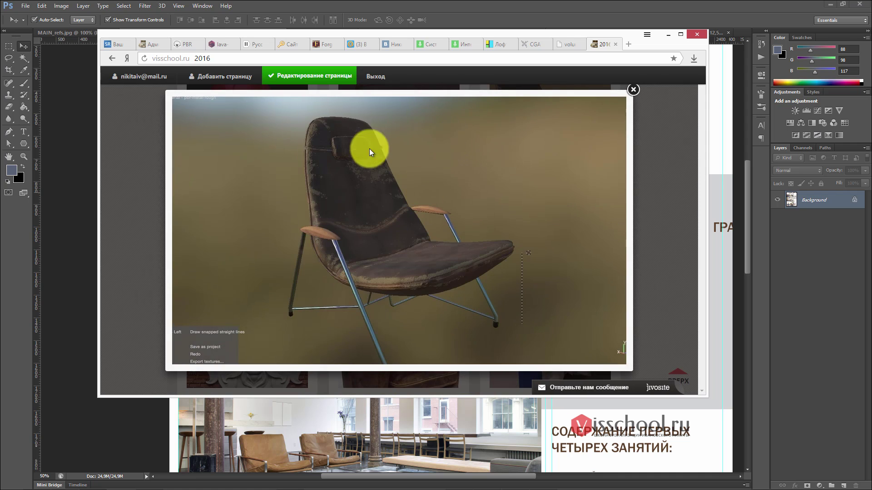
click(633, 89)
scroll(475, 147, down, 3)
scroll(489, 172, down, 8)
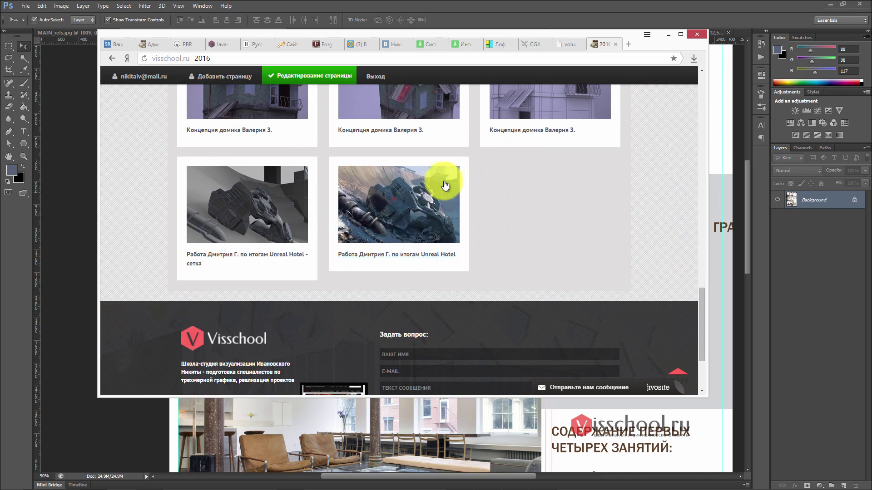
click(253, 181)
click(643, 181)
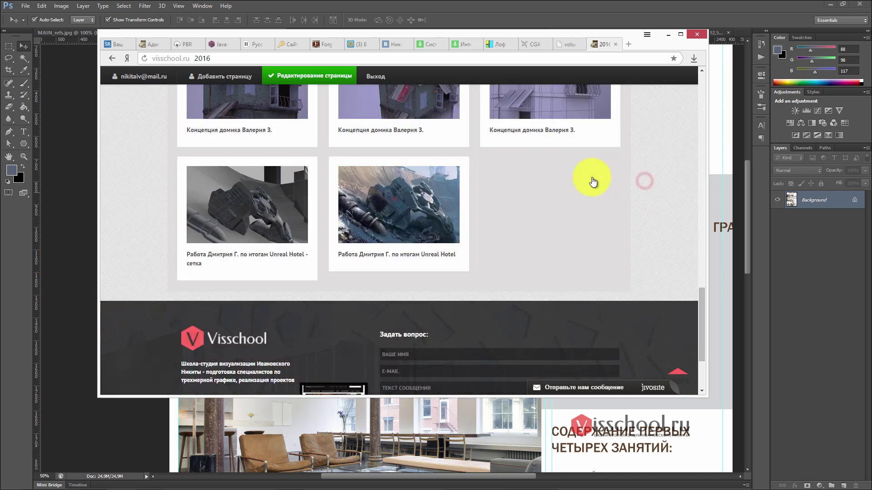
scroll(592, 178, up, 10)
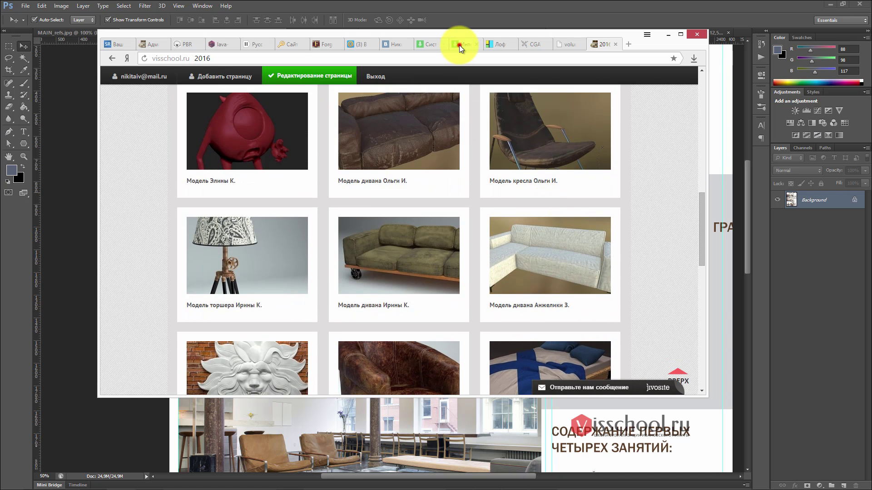
click(459, 45)
- Shift the browser window while reading the webinar chat, then go to the Forge of Empires page
drag(437, 35, 449, 34)
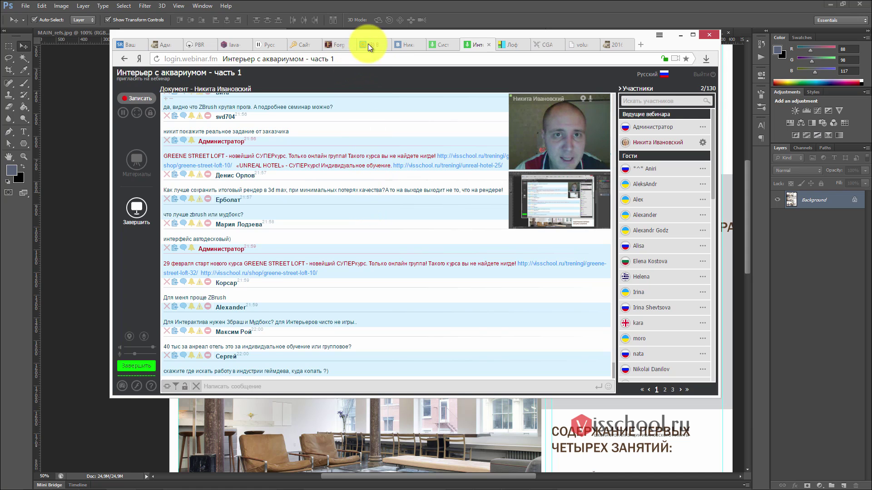
drag(369, 32, 366, 31)
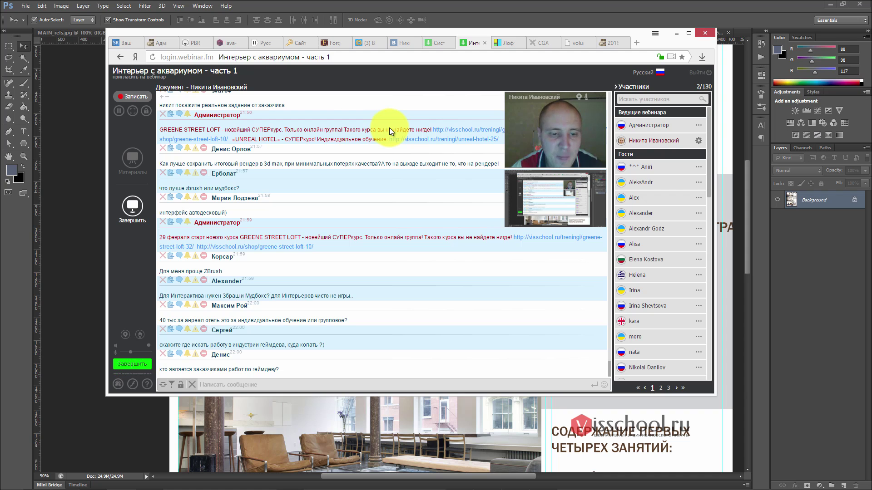
drag(441, 34, 461, 31)
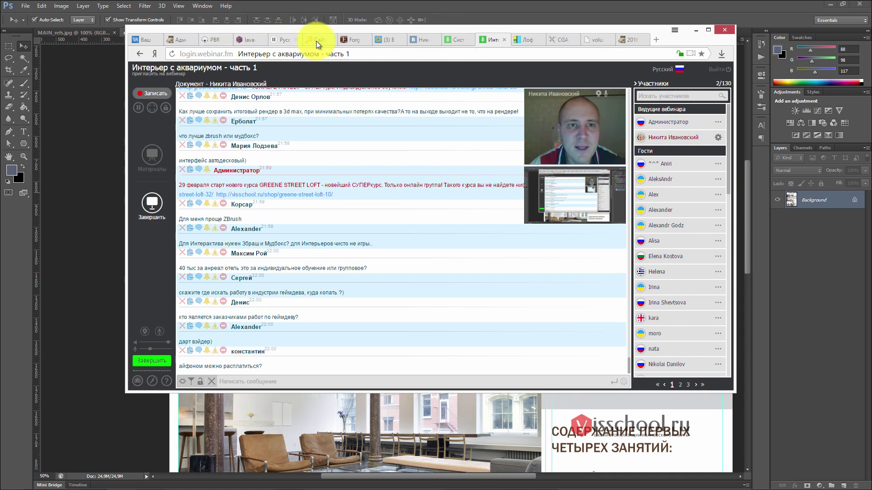
click(348, 39)
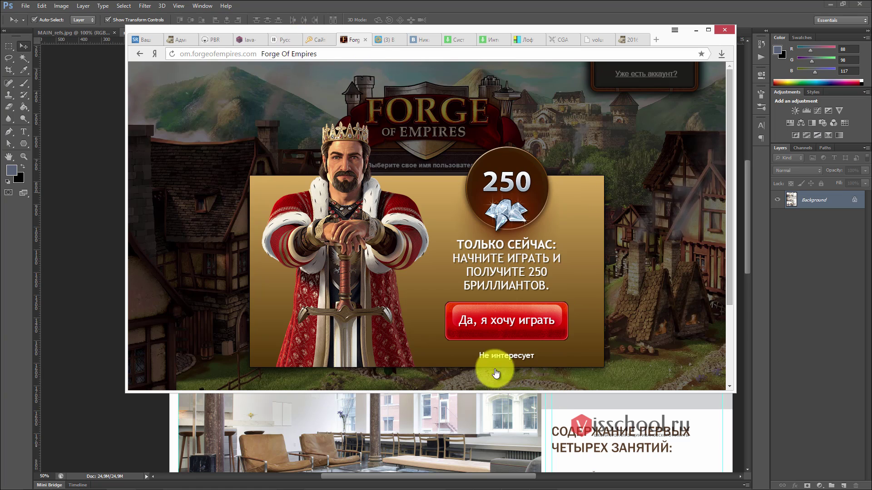
- Dismiss the diamond offer popup, copy the VK profile URL and send it in the webinar chat
click(498, 357)
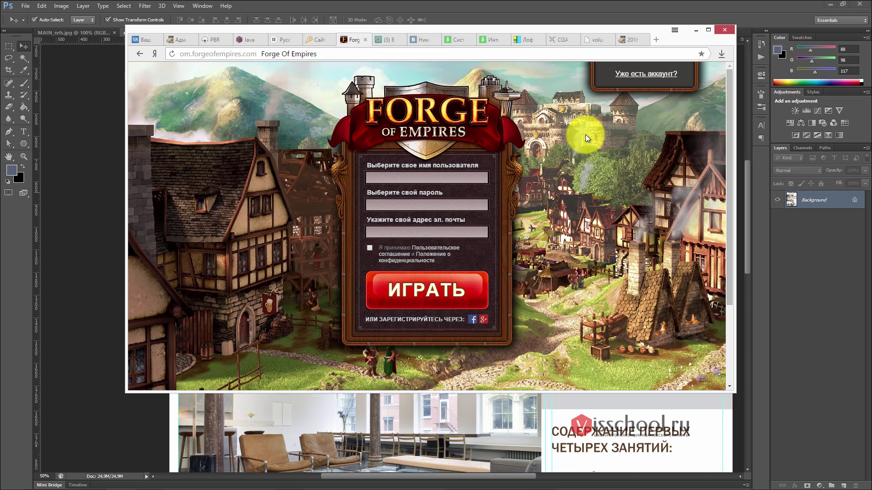
click(417, 40)
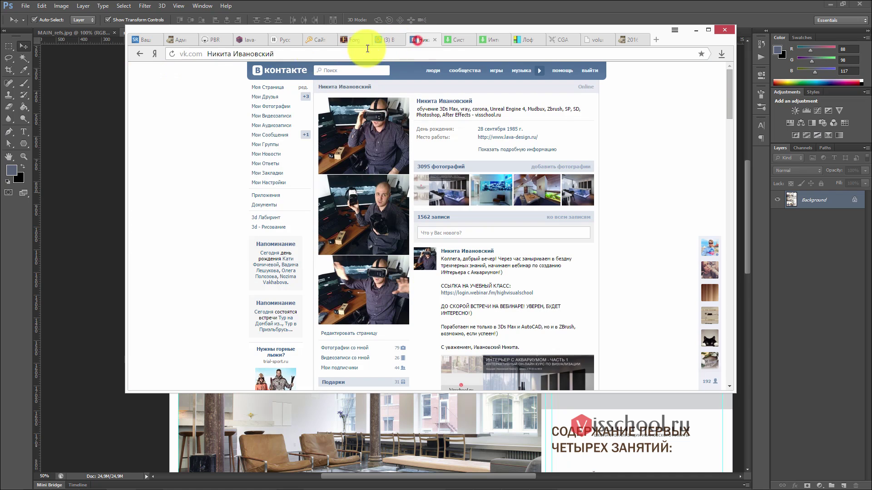
click(263, 52)
key(ctrl+c)
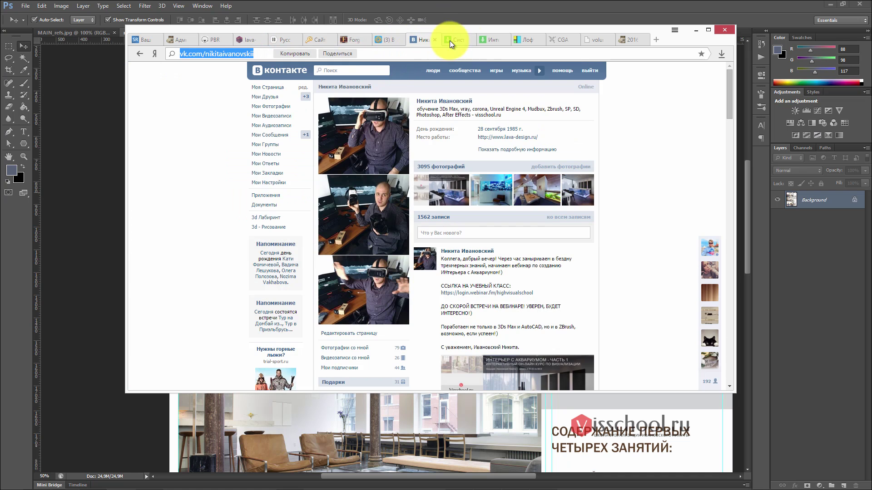
click(489, 40)
click(242, 380)
key(ctrl+v)
key(Return)
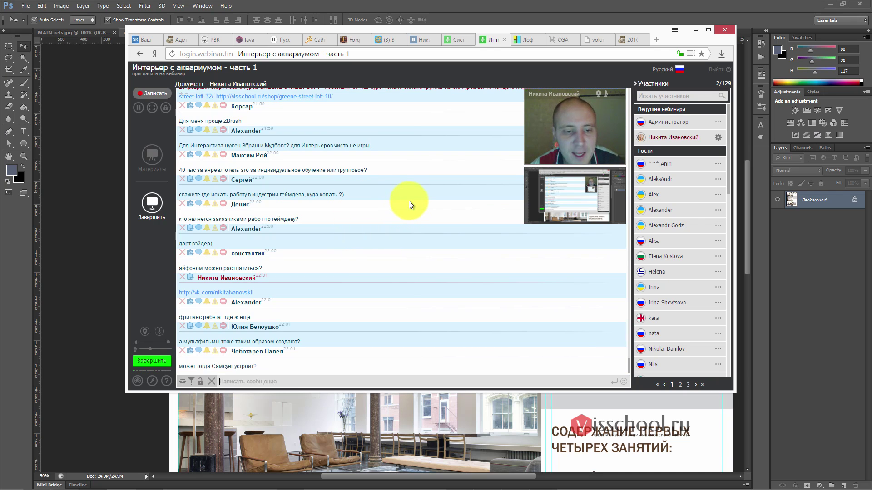
- Drag the webinar browser window aside to reveal Photoshop's course poster
drag(603, 32, 575, 31)
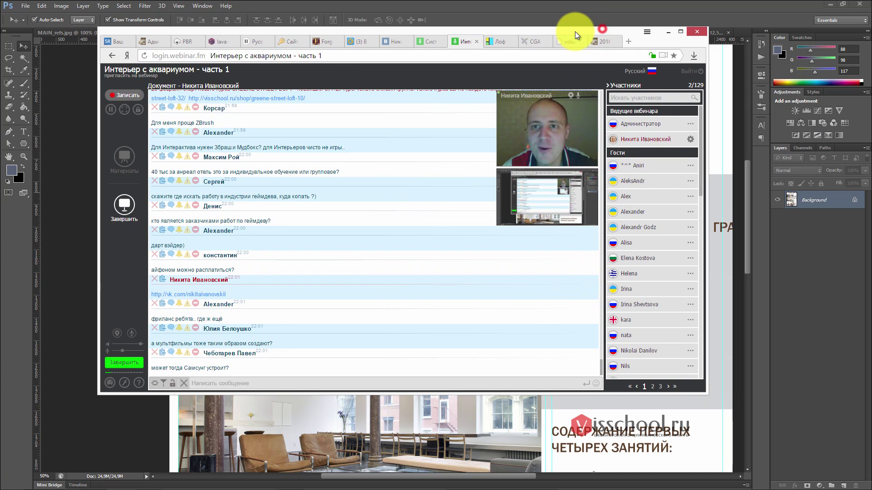
drag(345, 30, 364, 24)
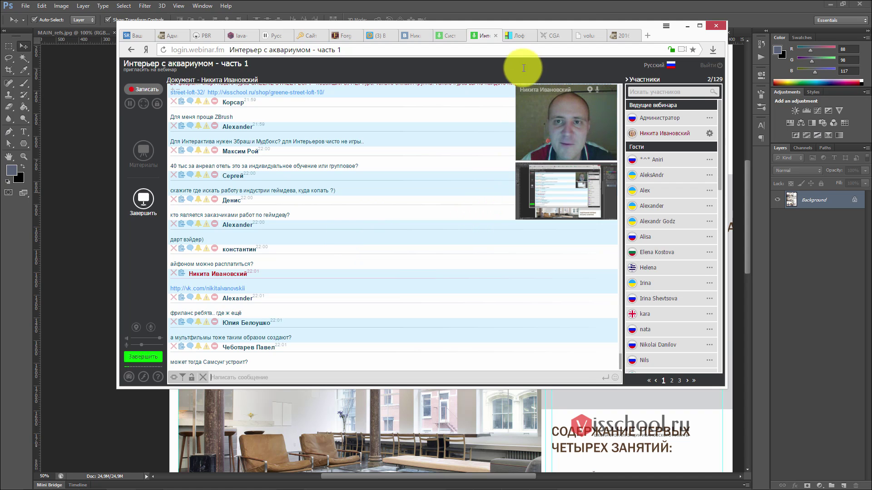
drag(502, 27, 871, 41)
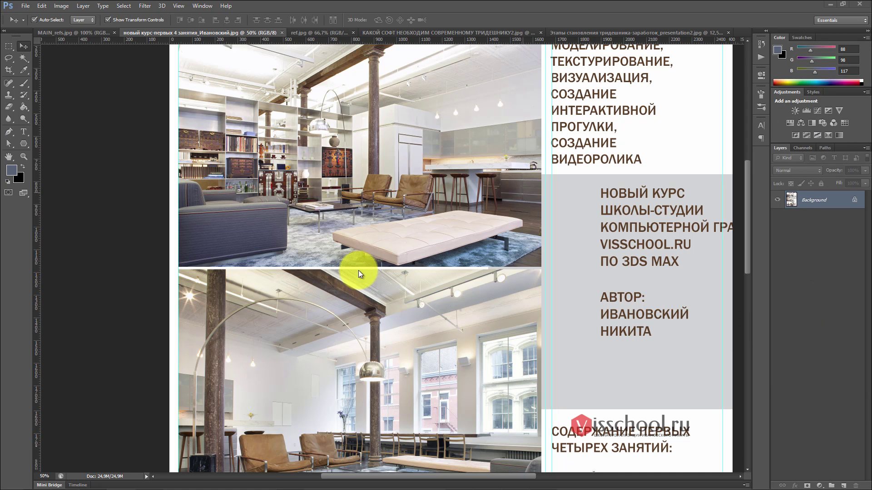
- Pan and scroll over the Greene Street Loft course poster
drag(417, 195, 421, 174)
scroll(422, 174, down, 4)
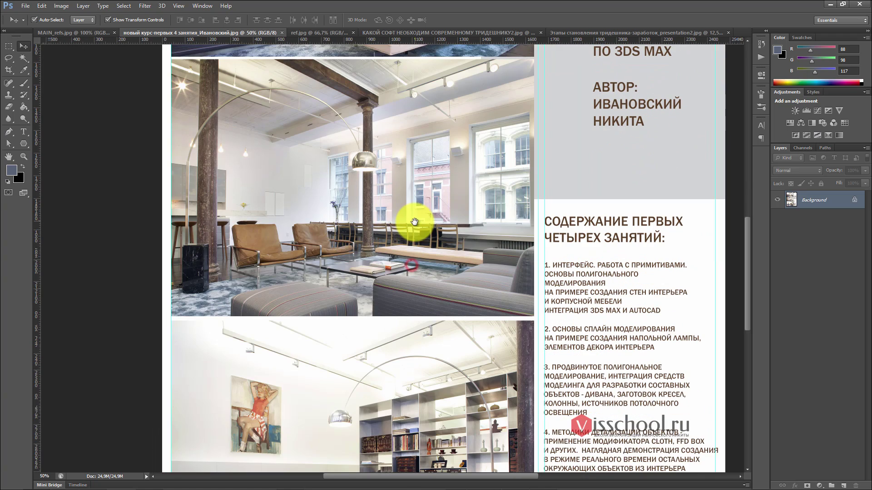
scroll(406, 203, down, 5)
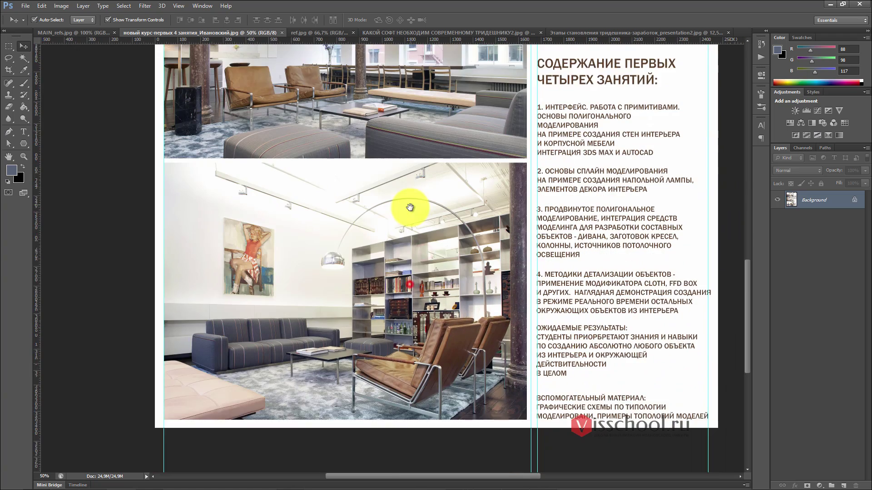
scroll(398, 223, up, 11)
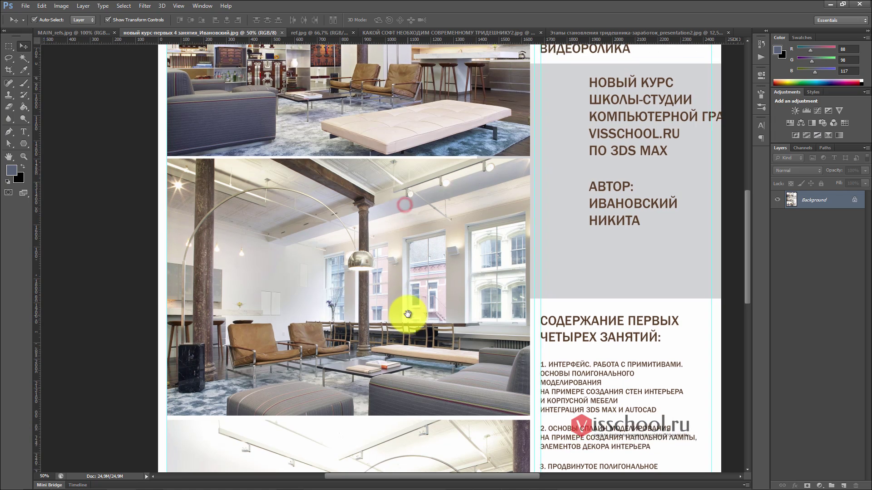
scroll(409, 310, up, 2)
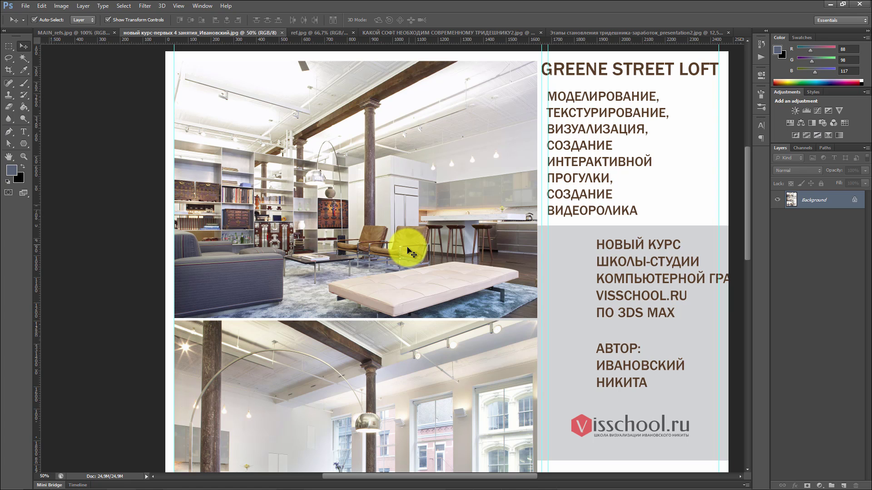
drag(407, 247, 421, 265)
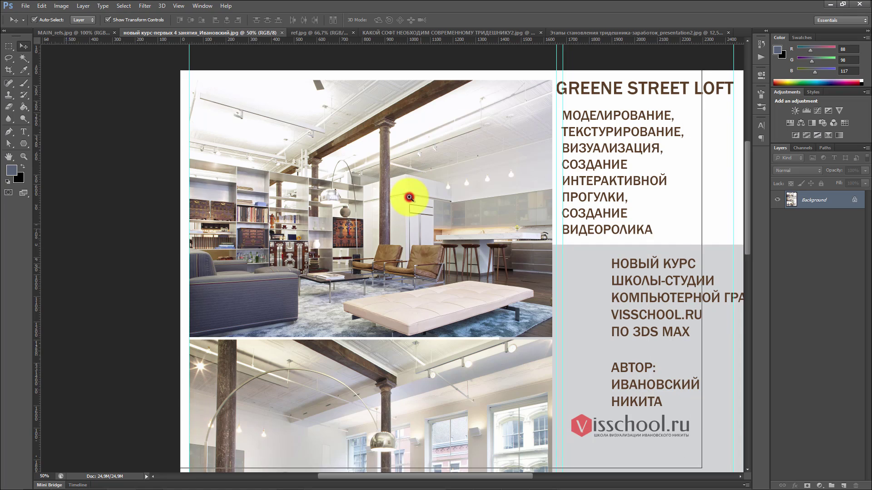
- Zoom to 200% on the leather armchairs in the first loft render
click(408, 199)
click(409, 198)
drag(375, 220, 443, 369)
drag(434, 164, 451, 190)
- Zoom to 300% on the column capital, then back out to 100% on the living room
click(449, 197)
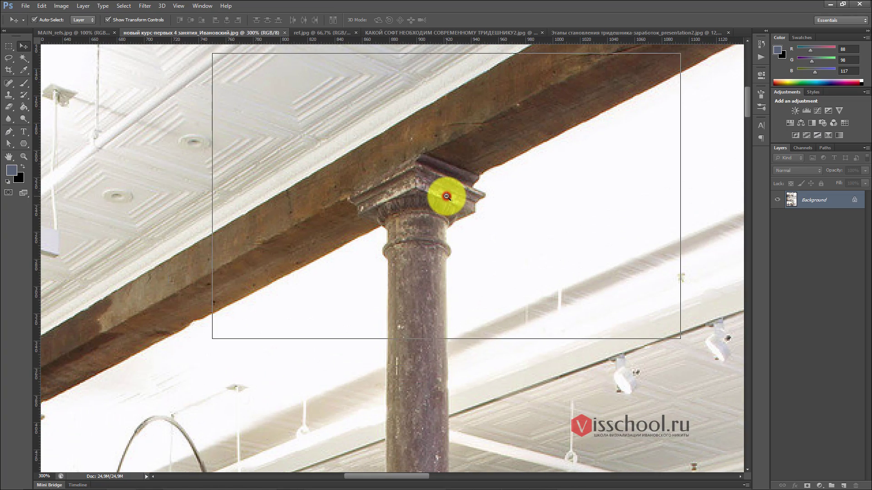
alt+click(447, 196)
alt+click(446, 196)
drag(356, 292, 412, 204)
drag(372, 313, 377, 217)
- Pan across the living room render up to the ceiling
scroll(399, 218, down, 2)
scroll(398, 218, right, 4)
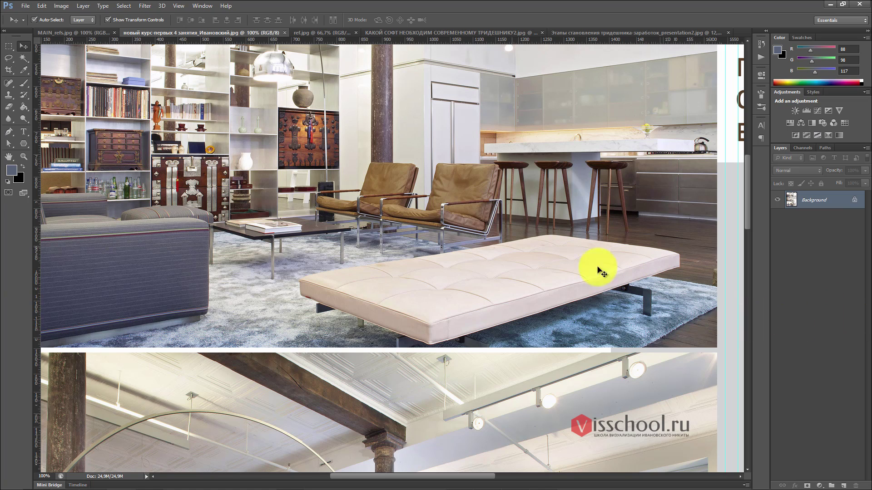
scroll(436, 195, up, 1)
scroll(436, 194, left, 5)
drag(456, 197, 422, 223)
mouse_move(447, 158)
mouse_down()
mouse_move(418, 239)
mouse_move(407, 207)
mouse_up()
drag(424, 148, 436, 137)
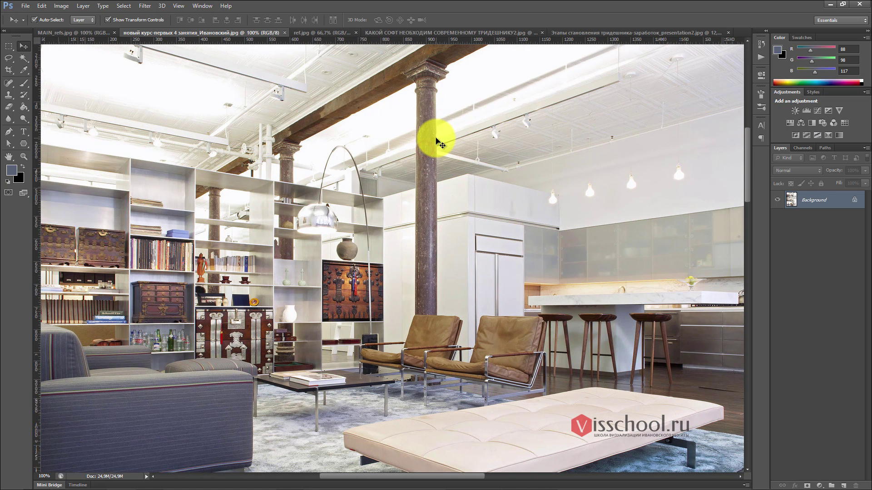
mouse_move(295, 182)
mouse_down()
mouse_move(364, 155)
mouse_move(418, 263)
mouse_move(410, 222)
mouse_move(358, 137)
mouse_up()
- Pan down through the bench, kitchen, armchairs and painting-and-shelves renders
drag(525, 278, 414, 132)
drag(497, 278, 474, 150)
drag(436, 275, 436, 177)
mouse_move(386, 256)
mouse_down()
mouse_move(379, 200)
mouse_move(431, 74)
mouse_up()
drag(429, 235, 397, 111)
drag(438, 263, 465, 157)
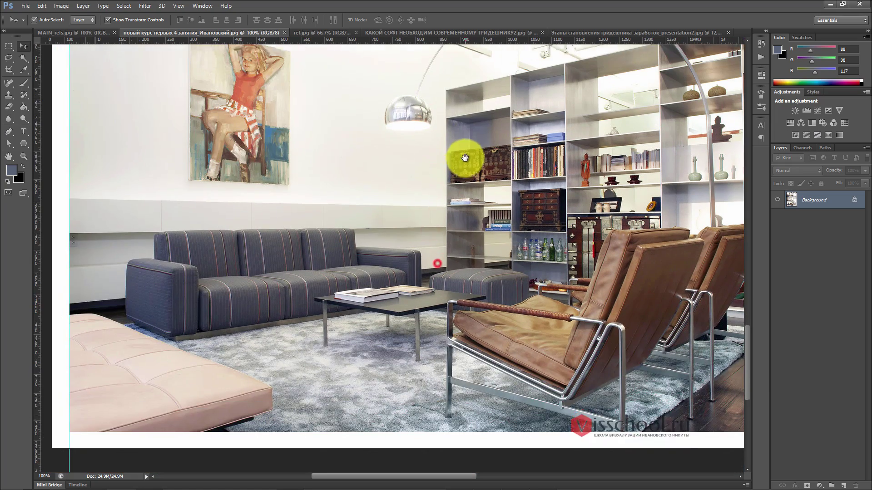
drag(459, 243, 415, 301)
mouse_move(430, 181)
mouse_down()
mouse_move(419, 344)
mouse_move(441, 355)
mouse_move(459, 284)
mouse_up()
drag(400, 257, 422, 223)
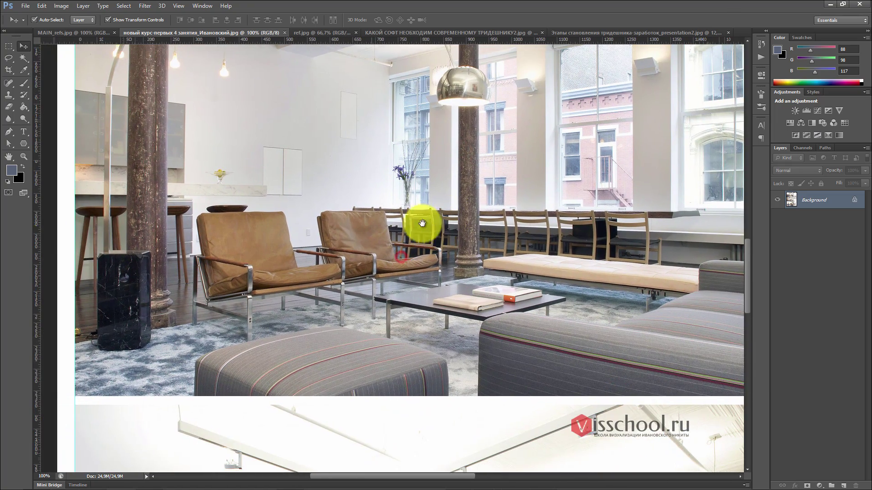
- Pan back up and settle on the first living room render
drag(227, 152, 279, 286)
drag(331, 104, 278, 258)
drag(345, 173, 350, 282)
mouse_move(370, 189)
mouse_down()
mouse_move(360, 237)
mouse_move(411, 140)
mouse_move(405, 163)
mouse_move(362, 140)
mouse_up()
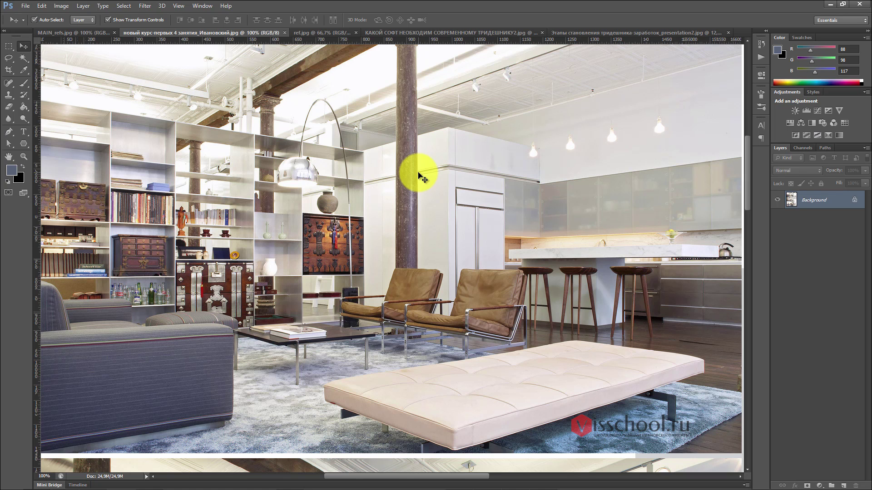
scroll(396, 169, up, 1)
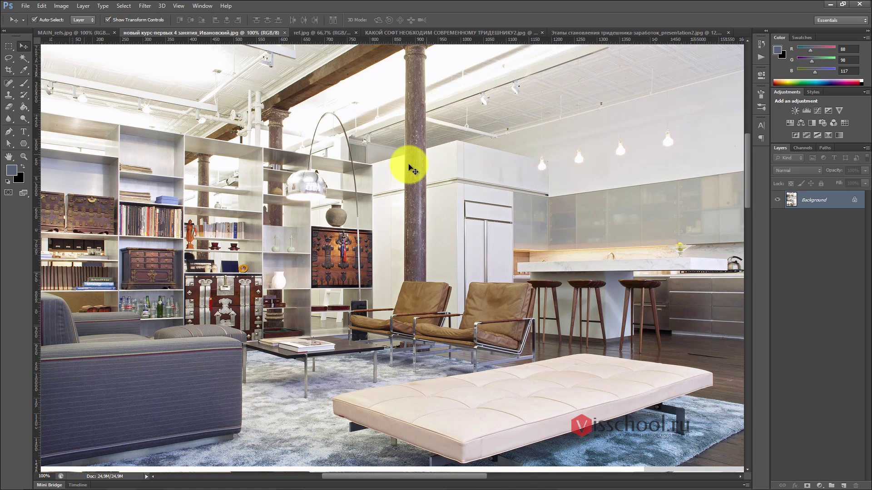
drag(345, 116, 354, 123)
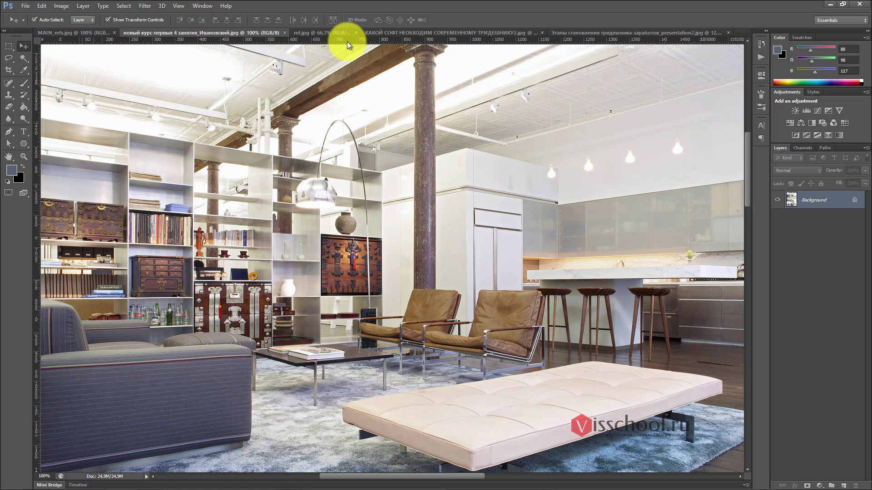
- Switch through the document tabs to the hexagon presentation and zoom it to 25%
click(393, 33)
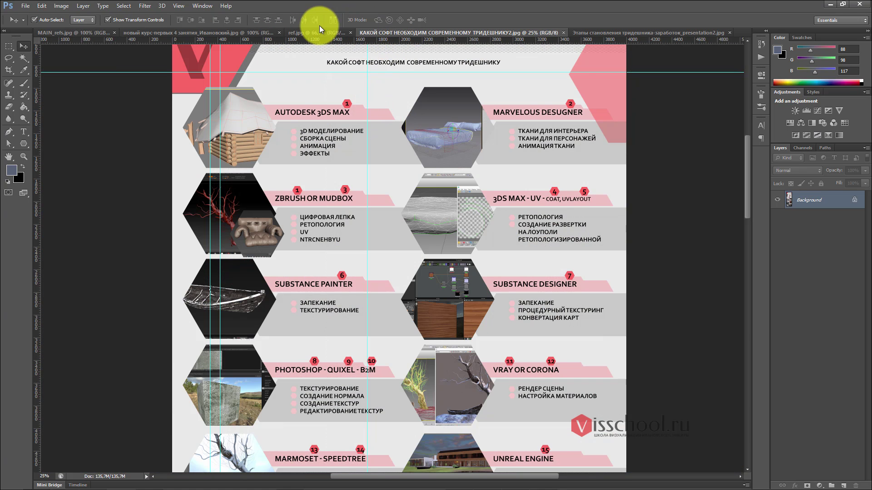
click(82, 35)
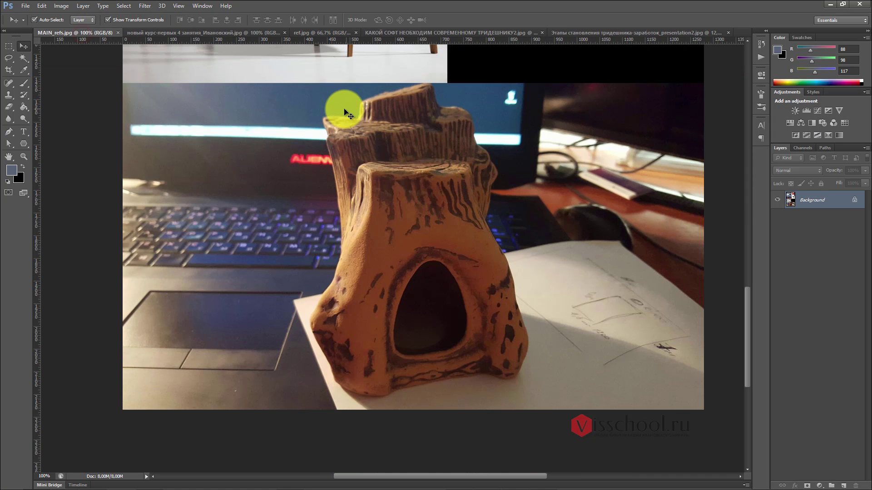
click(169, 33)
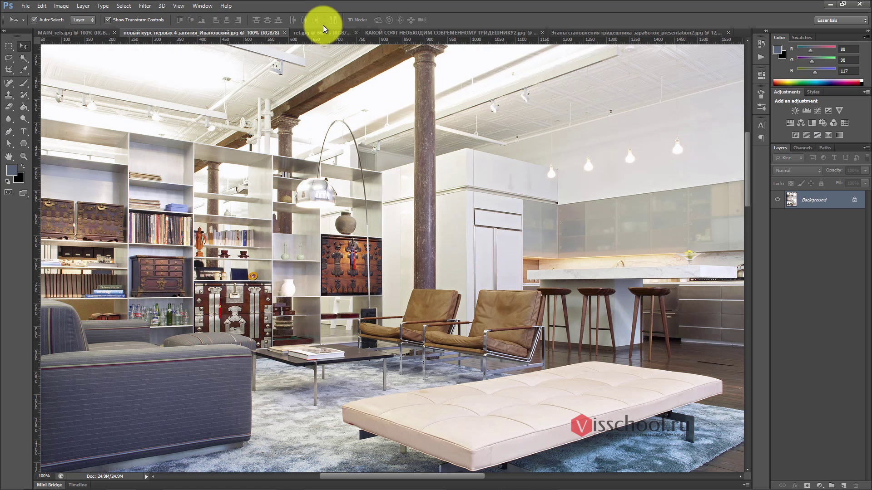
click(578, 33)
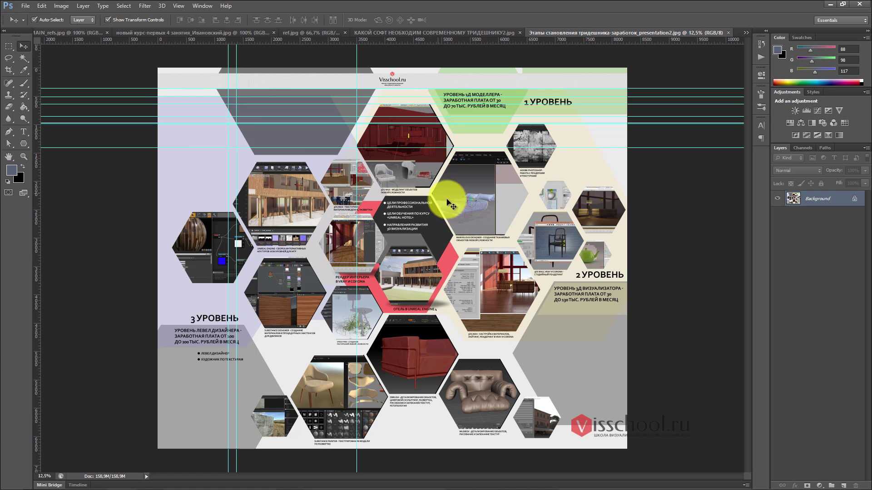
click(416, 146)
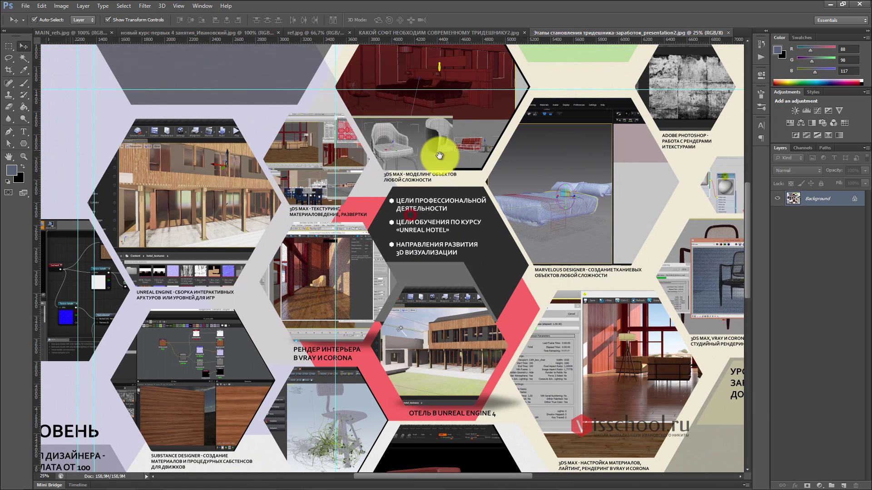
ctrl+scroll(400, 130, left, 2)
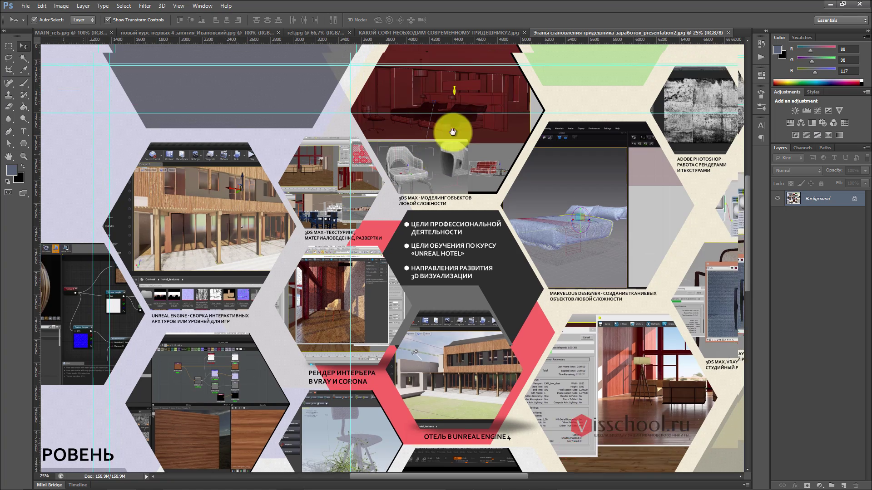
- Pan across the 1 УРОВЕНЬ and 2 УРОВЕНЬ sections and the lower armchair hexagons
drag(452, 132, 361, 198)
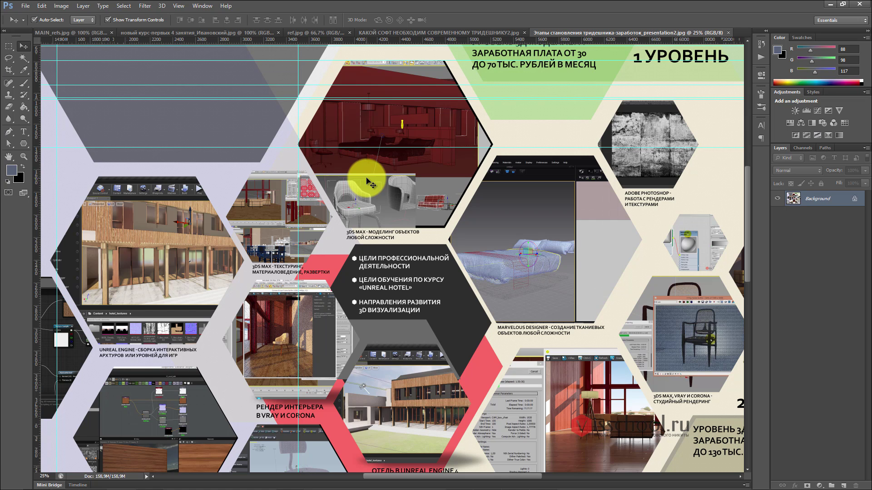
drag(420, 193, 253, 140)
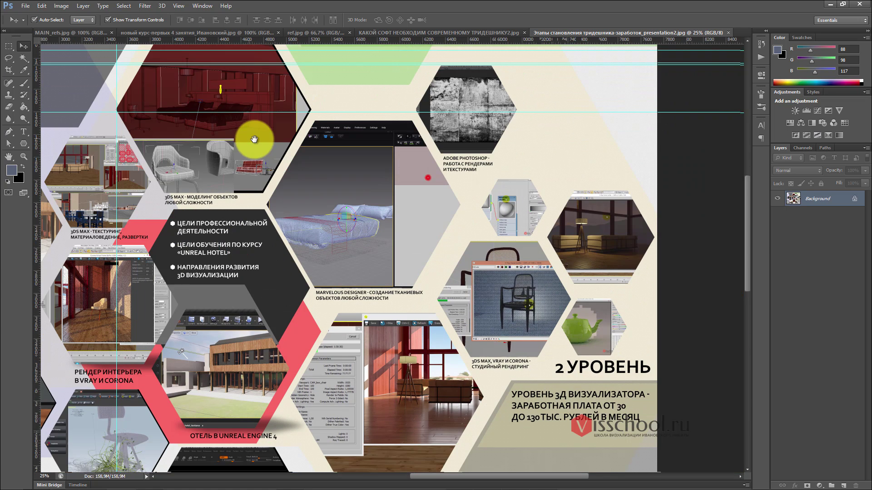
drag(465, 260, 409, 162)
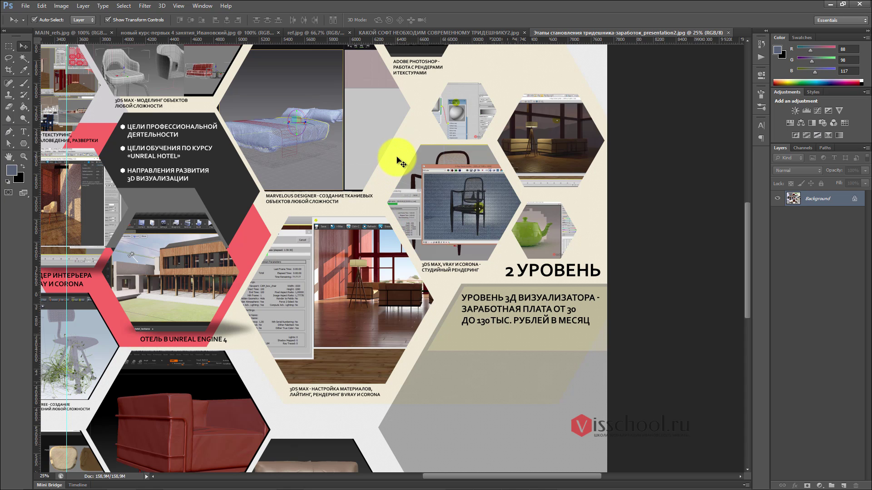
drag(405, 180, 422, 121)
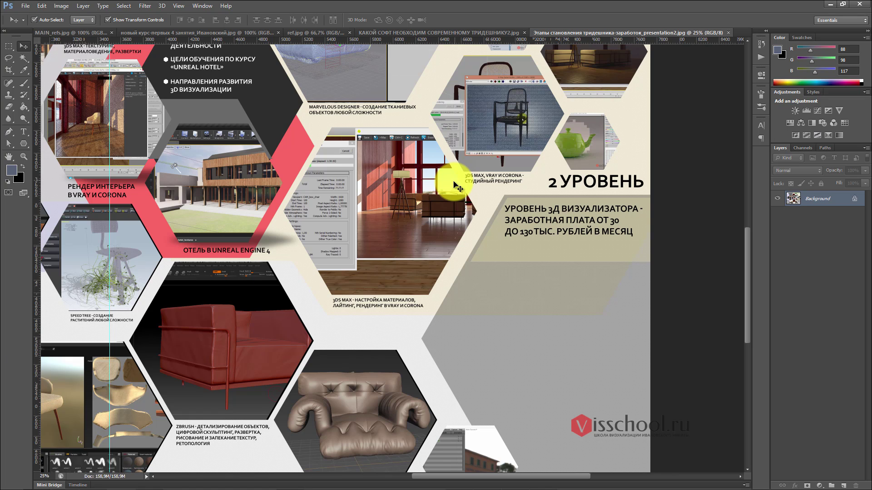
drag(456, 186, 461, 132)
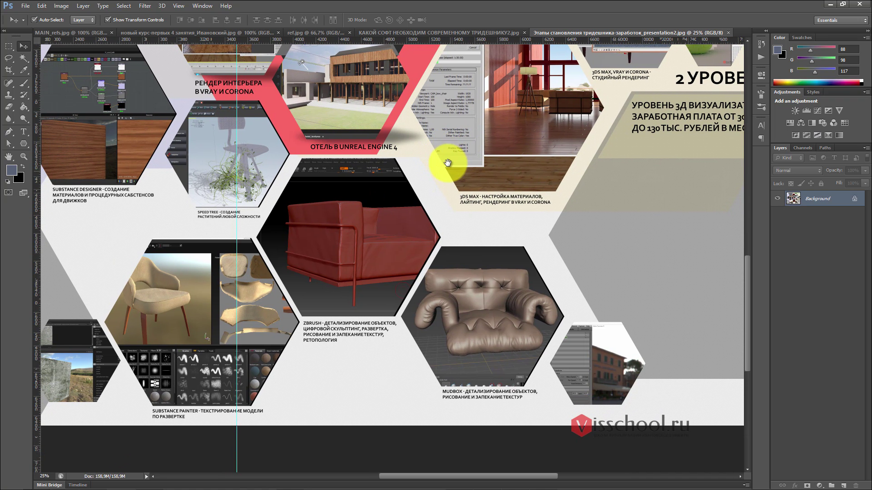
drag(347, 229, 473, 225)
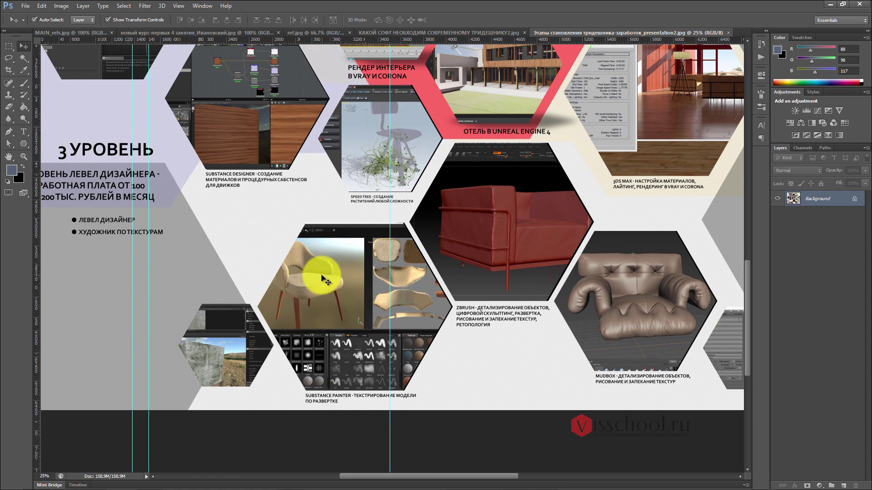
- Pan to the 3 УРОВЕНЬ level-designer section and centre the view on it
drag(357, 150, 410, 235)
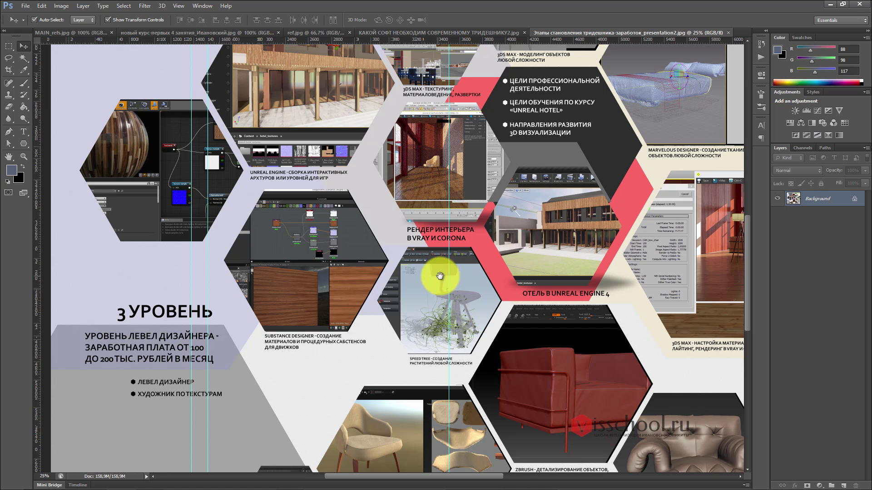
drag(345, 242, 374, 242)
drag(308, 198, 331, 271)
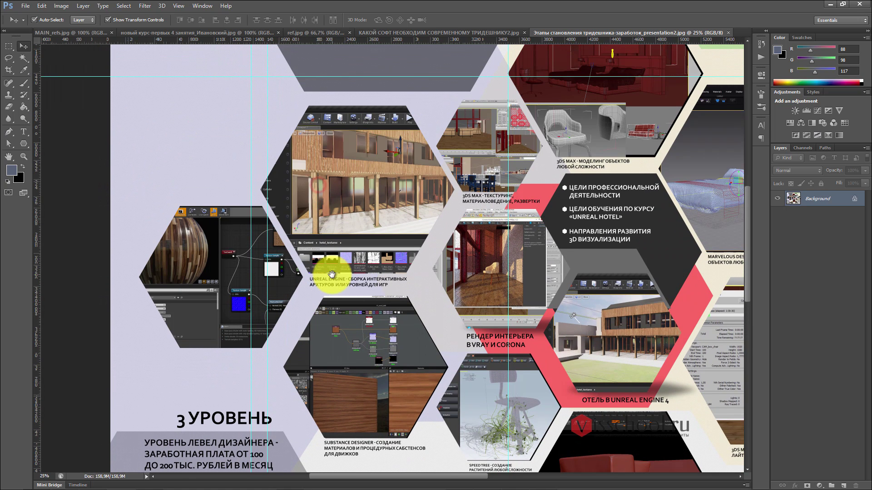
drag(387, 219, 363, 222)
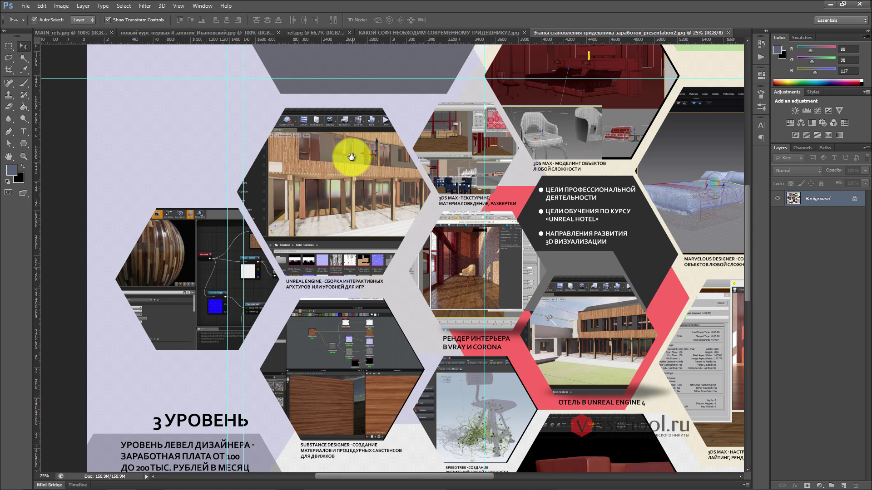
drag(352, 156, 310, 164)
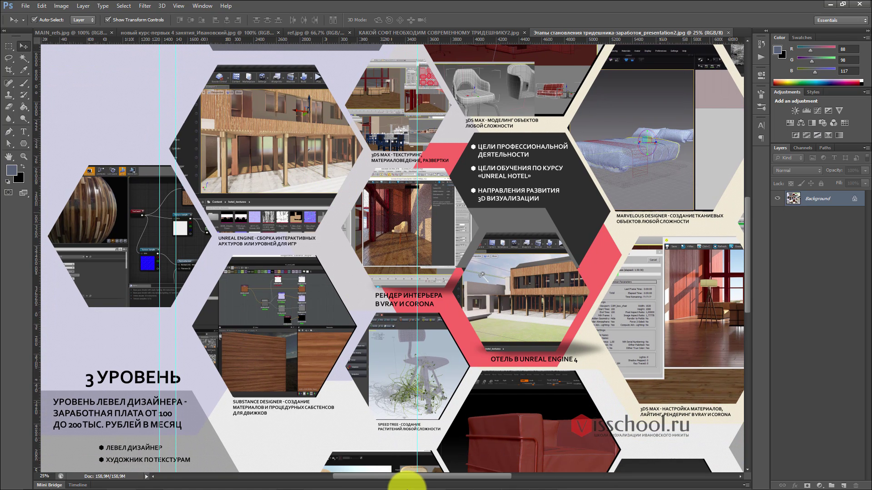
- Suspend Kaspersky protection for 15 minutes from its tray icon menu
mouse_move(400, 488)
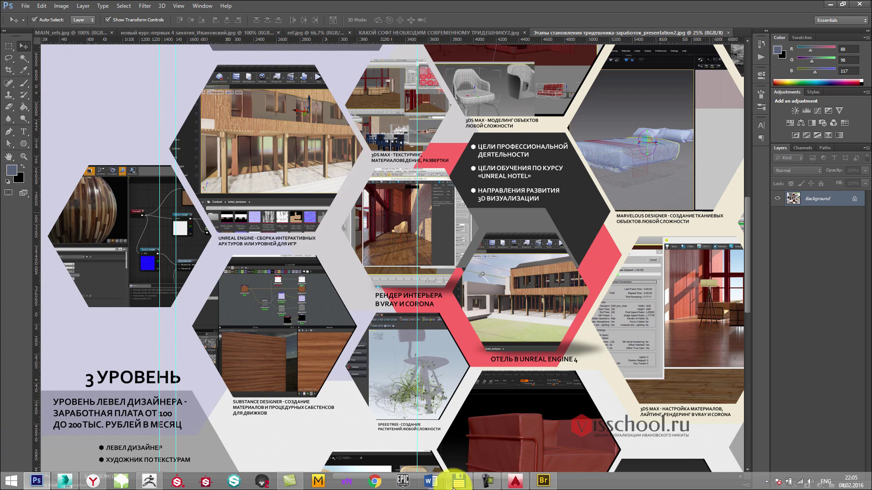
click(767, 481)
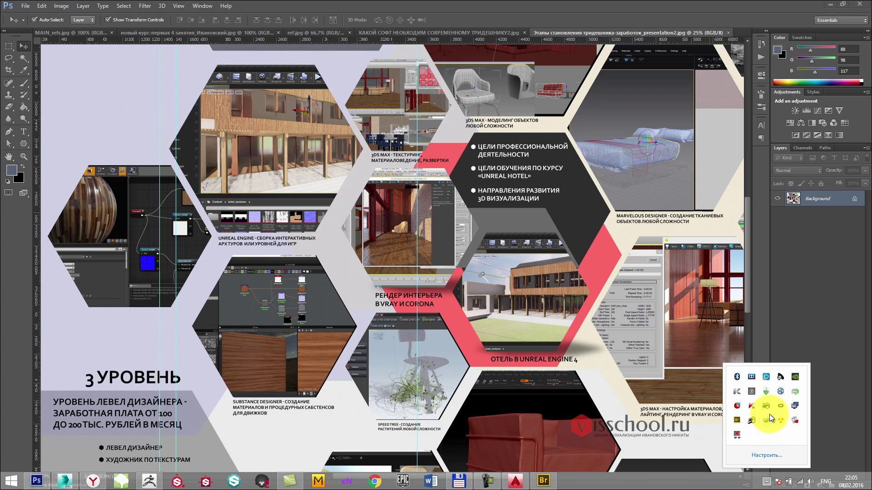
right_click(746, 406)
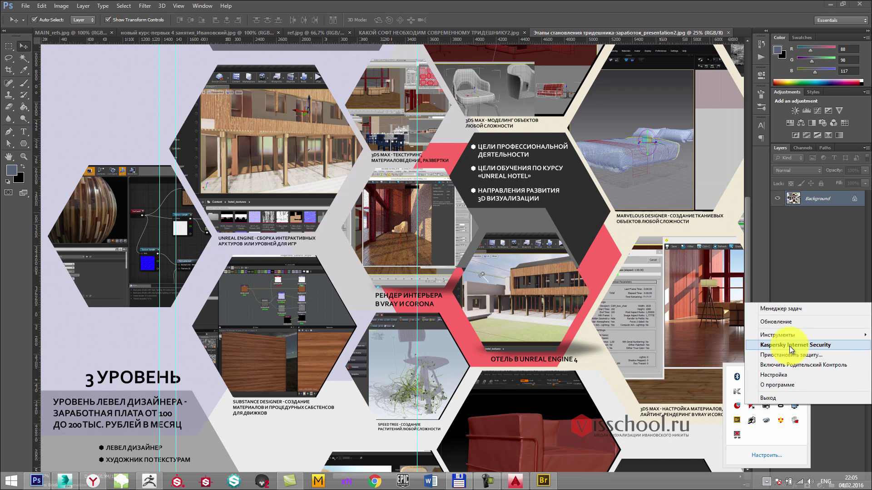
click(777, 355)
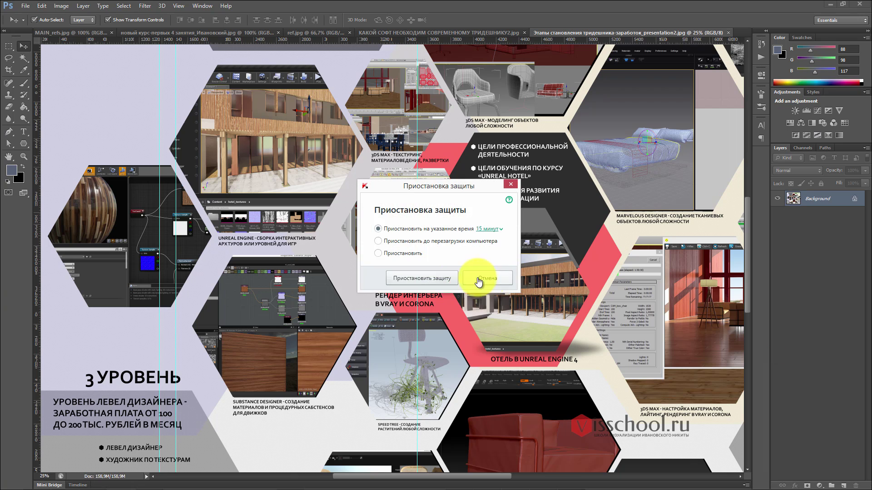
click(435, 279)
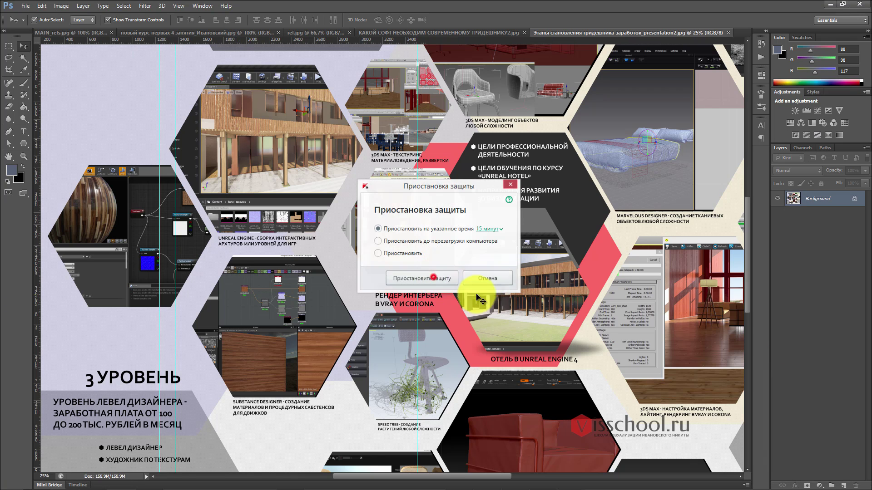
- Bring Marmoset Toolbag to the front from the taskbar
mouse_move(363, 481)
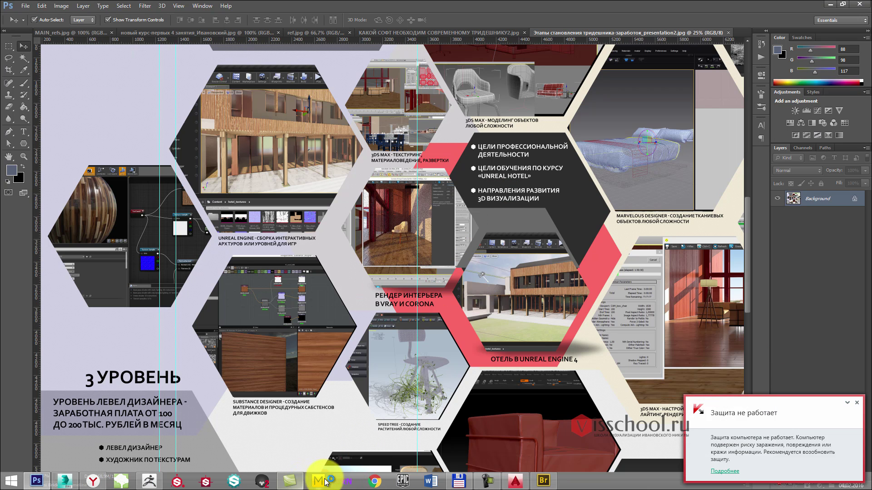
mouse_move(511, 479)
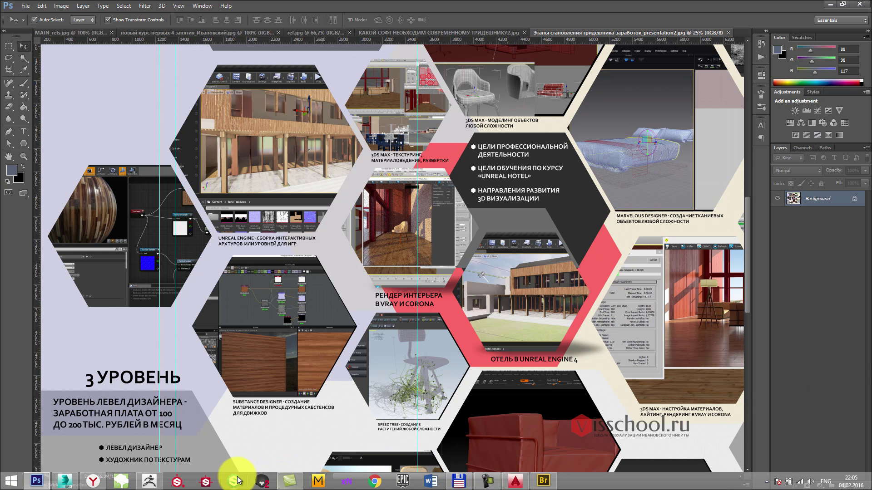
click(261, 480)
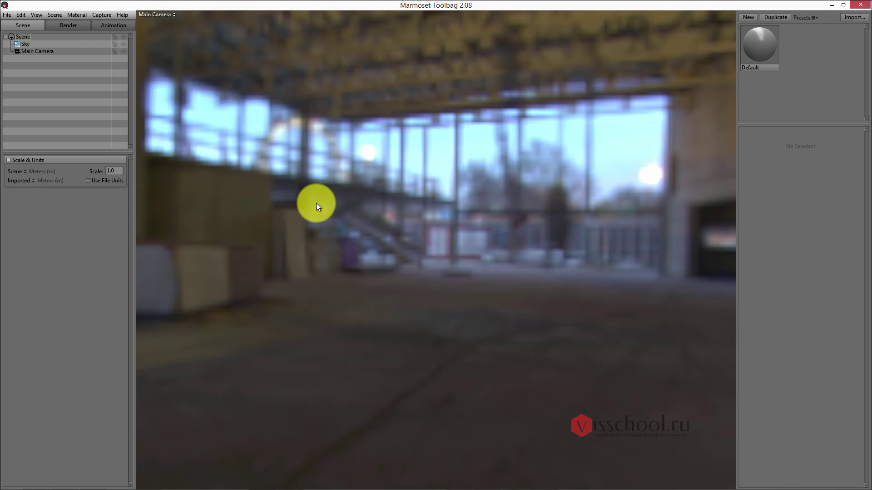
- Open the all_assets02 scene through the Ctrl+O Открытие dialog
key(ctrl+o)
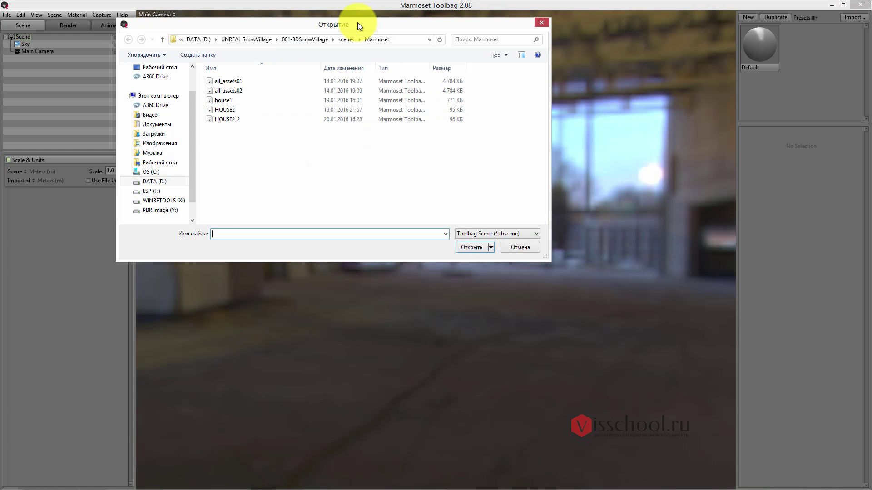
drag(357, 22, 371, 22)
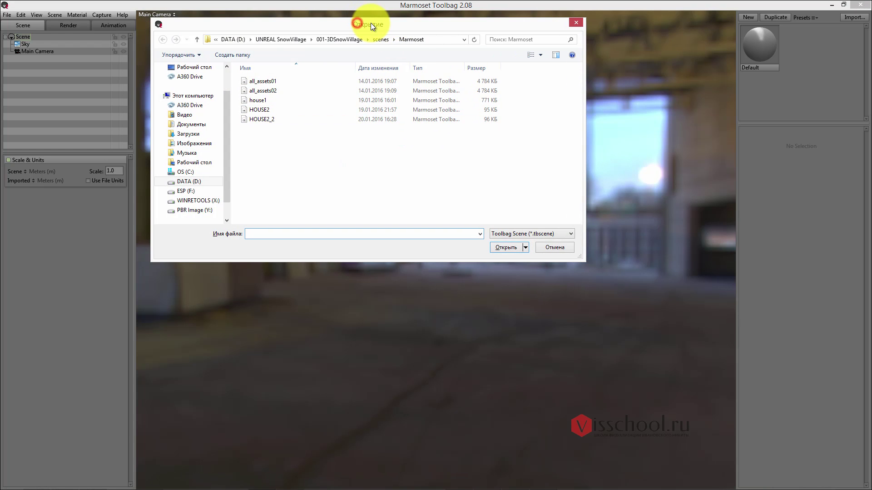
double_click(268, 90)
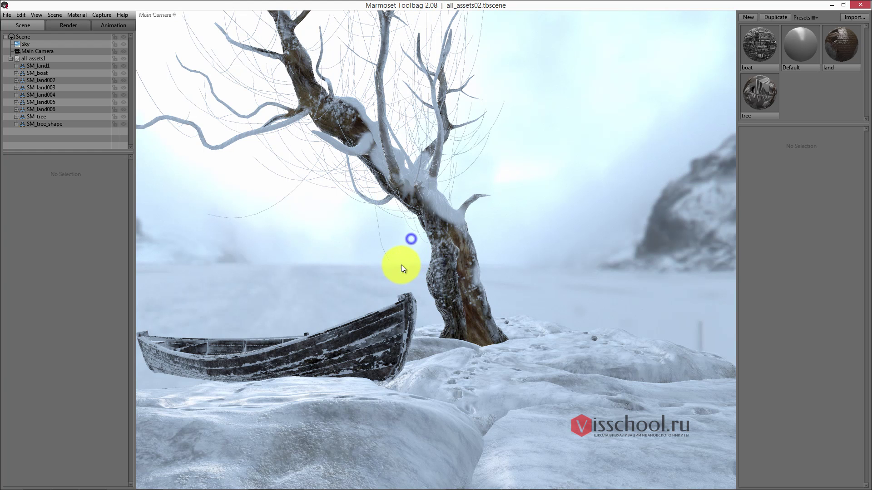
mouse_move(401, 298)
right_down()
mouse_move(420, 260)
mouse_move(400, 288)
mouse_move(427, 269)
mouse_move(418, 296)
right_up()
drag(418, 296, 377, 232)
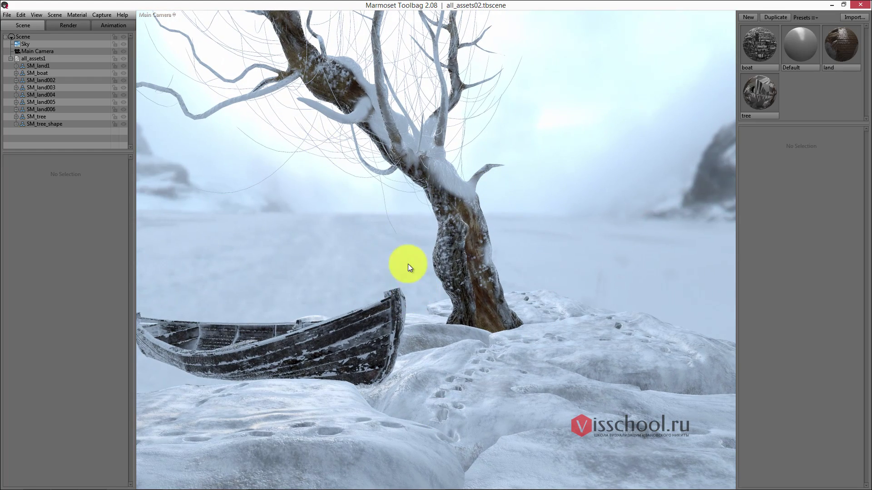
mouse_move(385, 244)
mouse_down()
mouse_move(364, 233)
mouse_move(373, 234)
mouse_up()
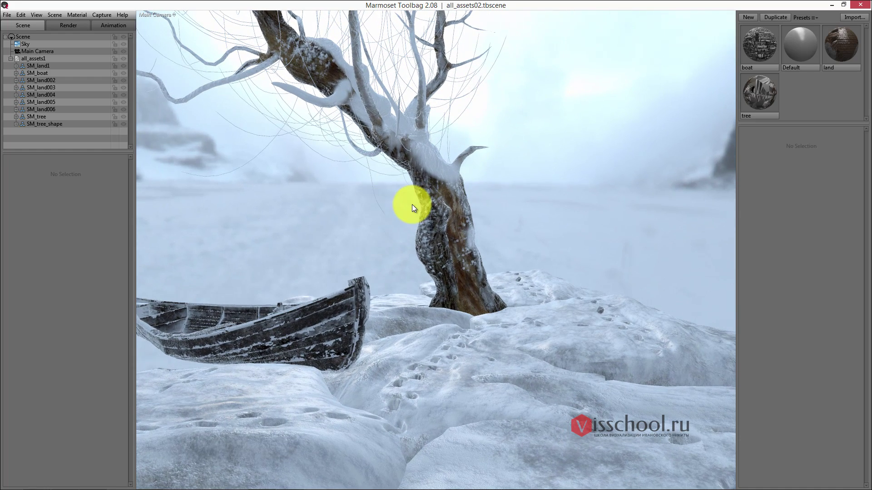
drag(413, 206, 408, 224)
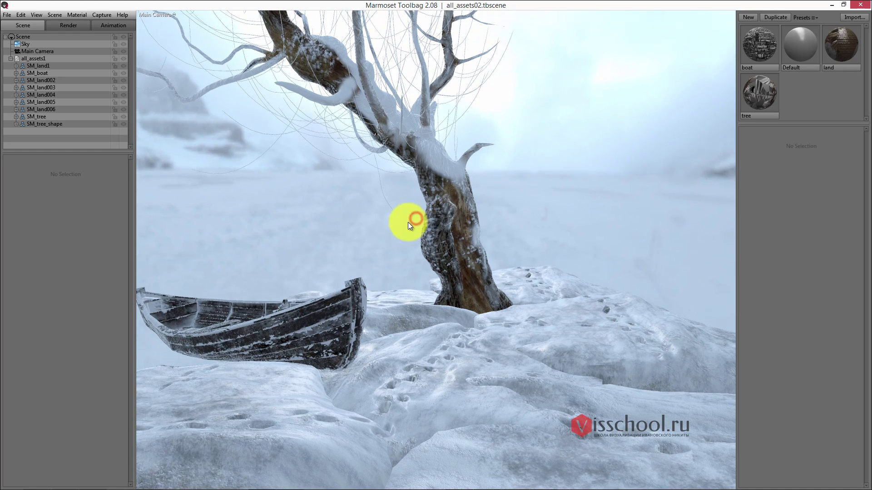
drag(471, 247, 446, 233)
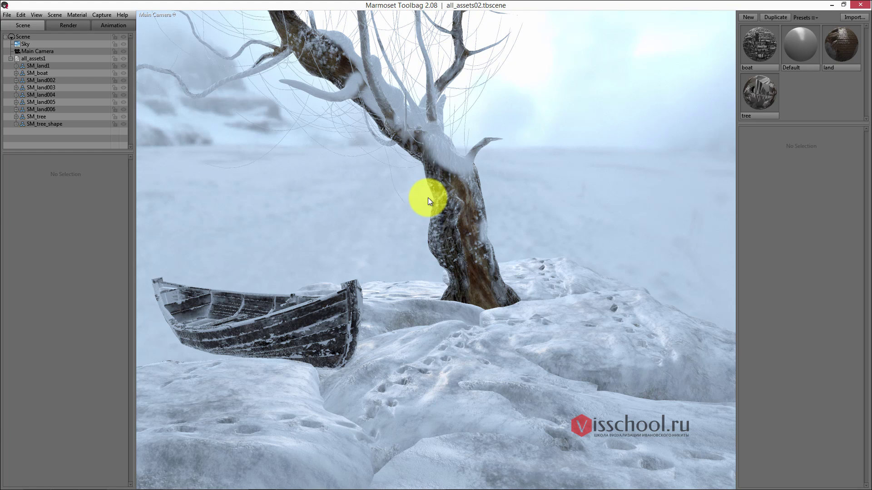
drag(428, 197, 413, 184)
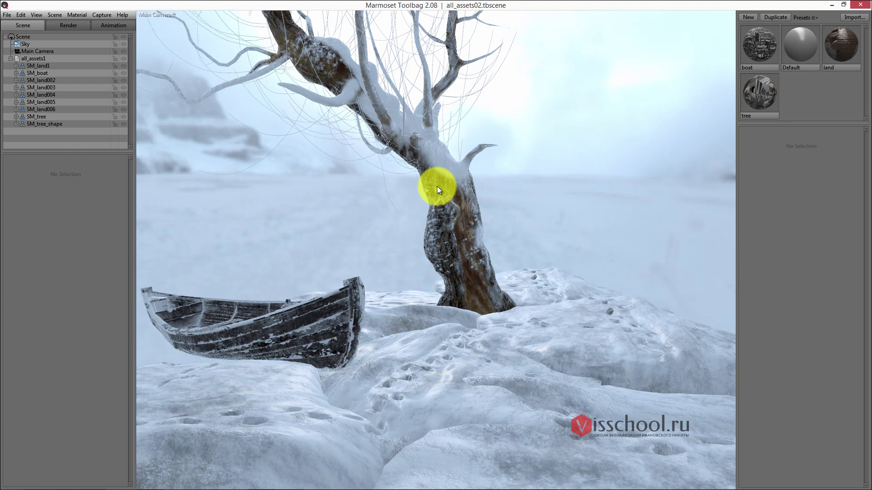
- Show the Greene Street Loft course image at 50% in Photoshop, then drag the webinar window over it
key(alt+Tab)
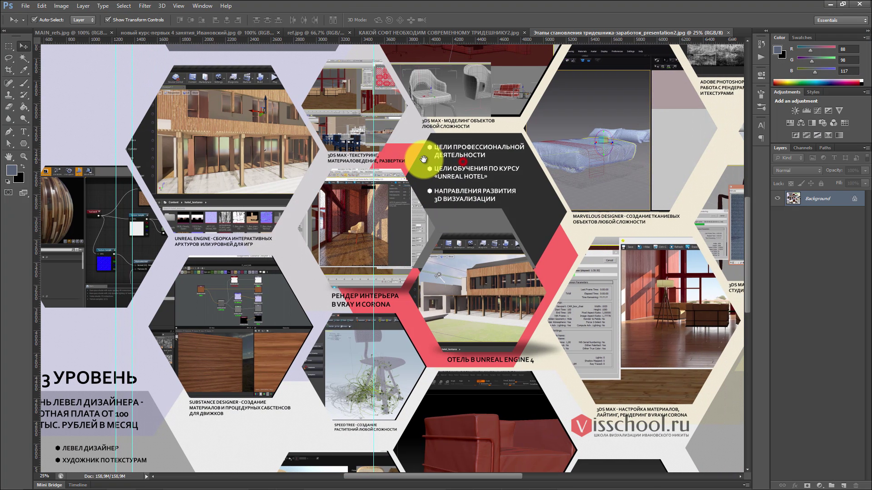
alt+click(420, 153)
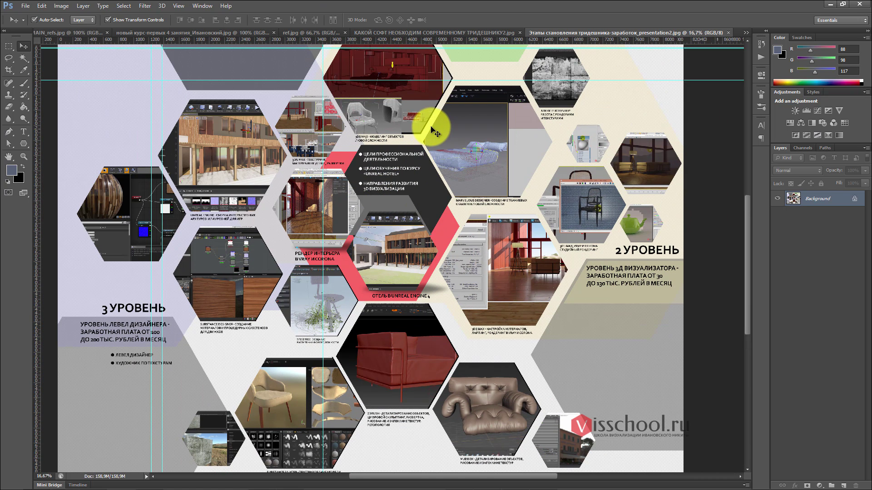
click(132, 34)
alt+click(432, 145)
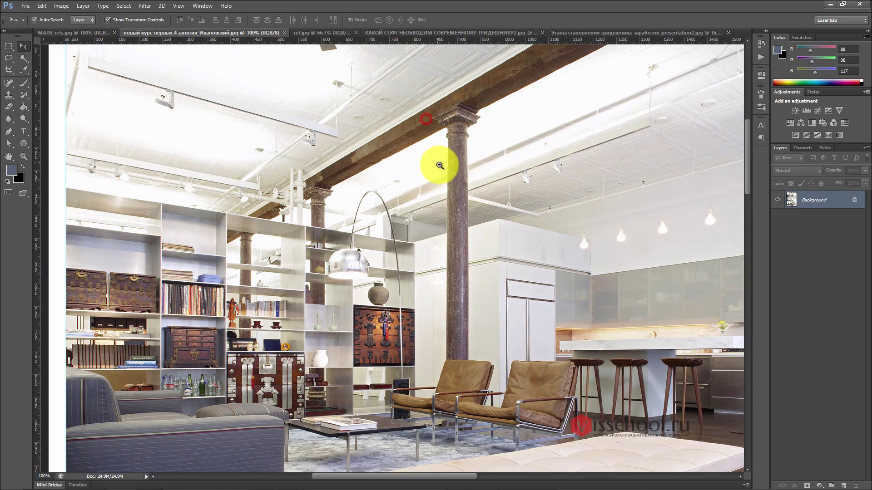
alt+click(438, 162)
scroll(458, 171, down, 2)
ctrl+scroll(458, 171, right, 3)
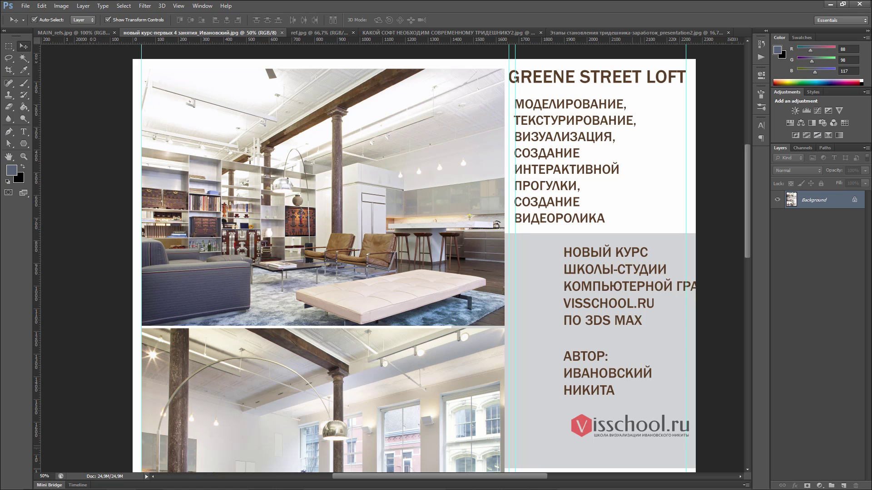
drag(871, 97, 418, 93)
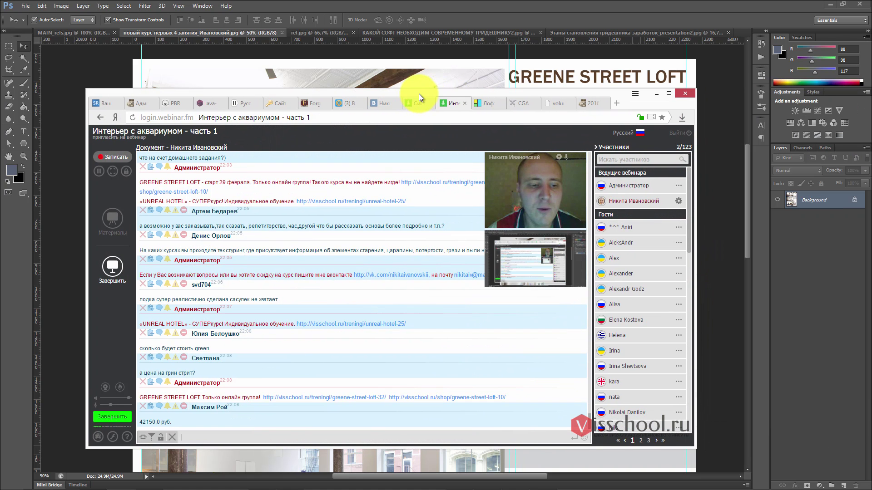
- Maximize the webinar browser window so the chat fills the screen
double_click(419, 93)
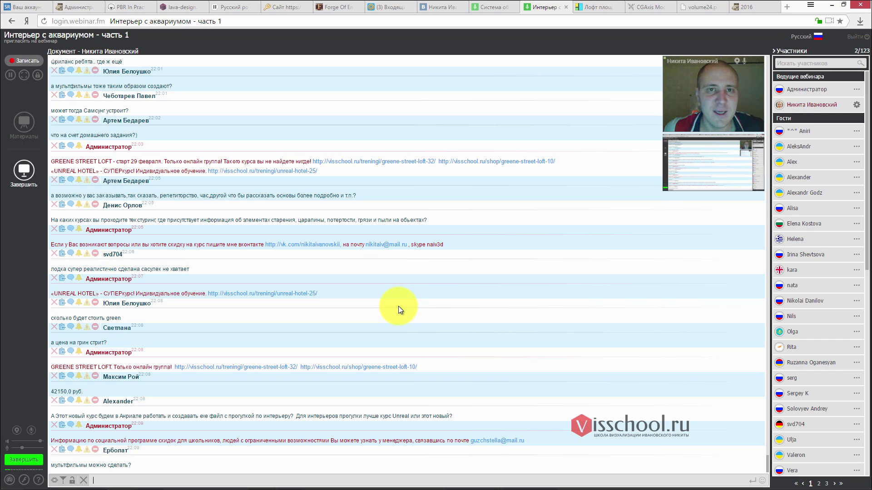
- Open the Космическая анимация project from the lava-design Портфолио page
click(181, 5)
scroll(377, 132, up, 5)
click(463, 130)
scroll(488, 192, down, 1)
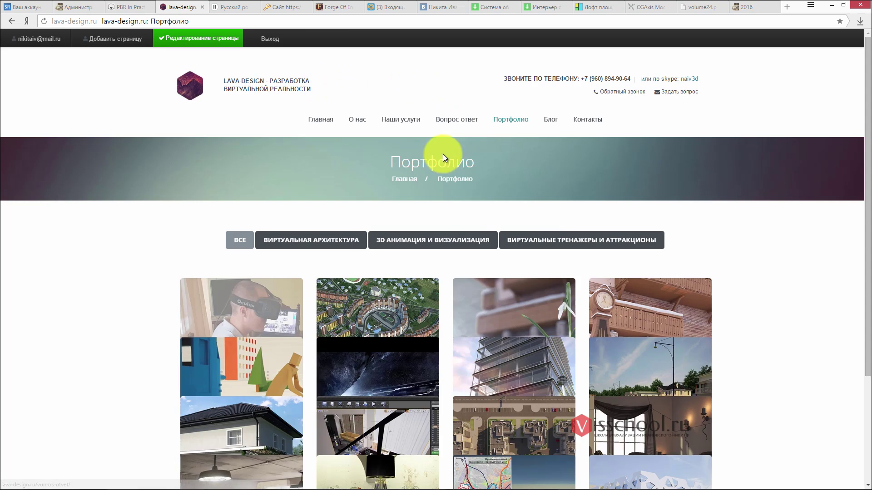
scroll(440, 163, down, 3)
click(373, 298)
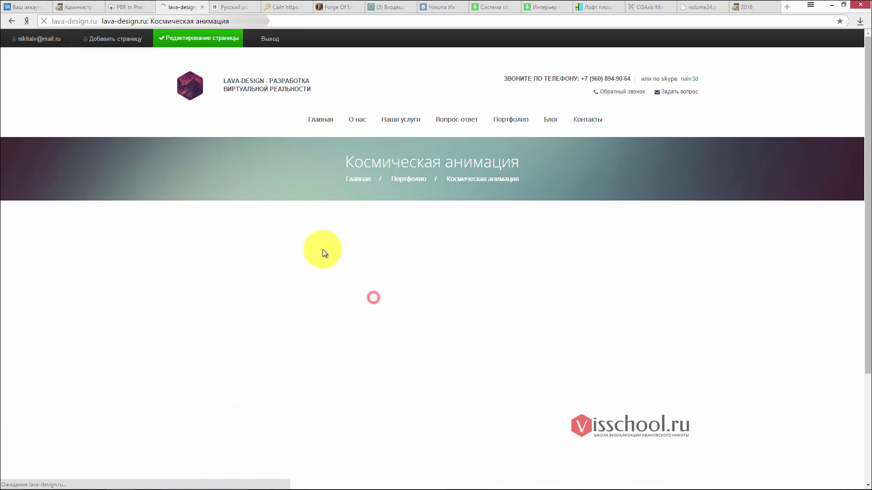
- Watch and pause the space-game video, then return to the webinar chat
scroll(413, 210, down, 7)
scroll(424, 146, up, 3)
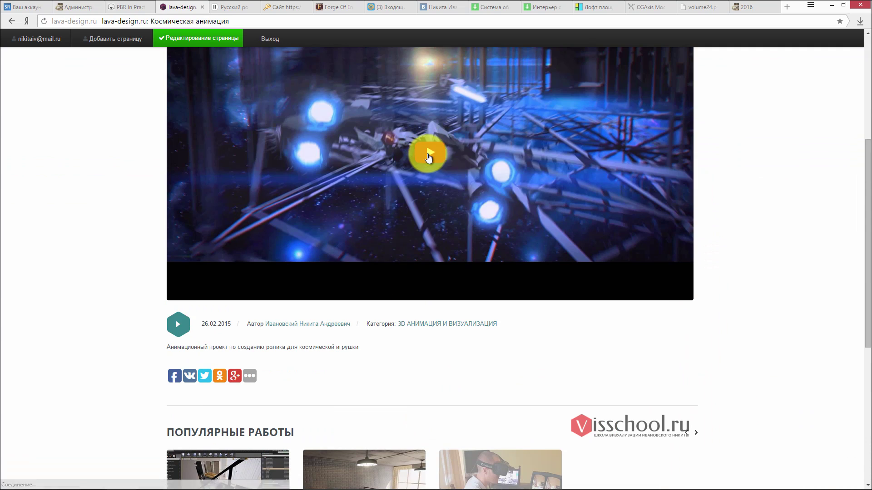
scroll(456, 196, up, 2)
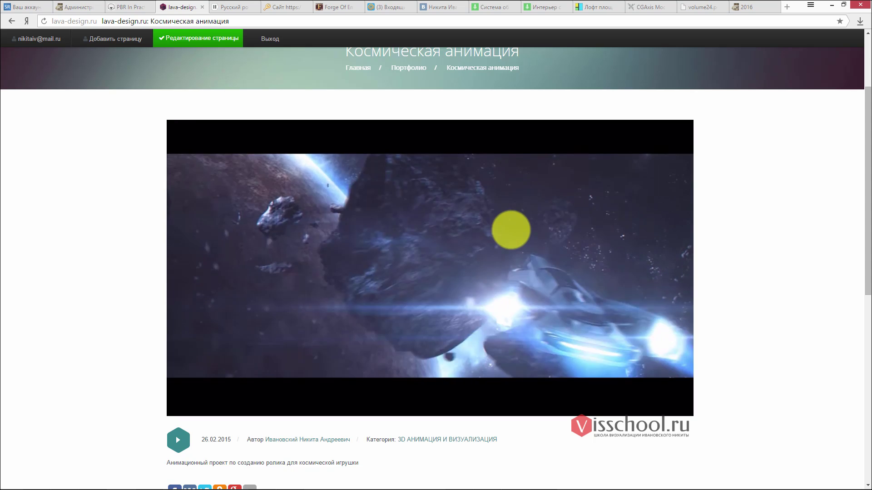
mouse_move(424, 238)
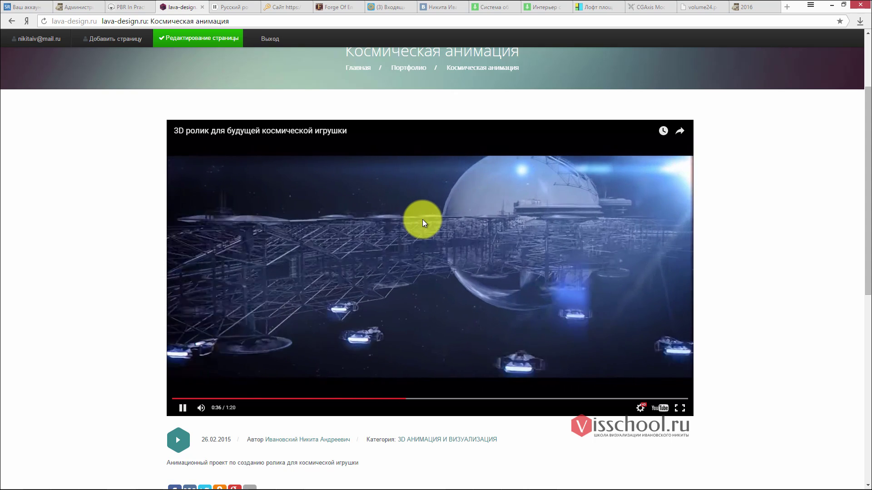
click(424, 217)
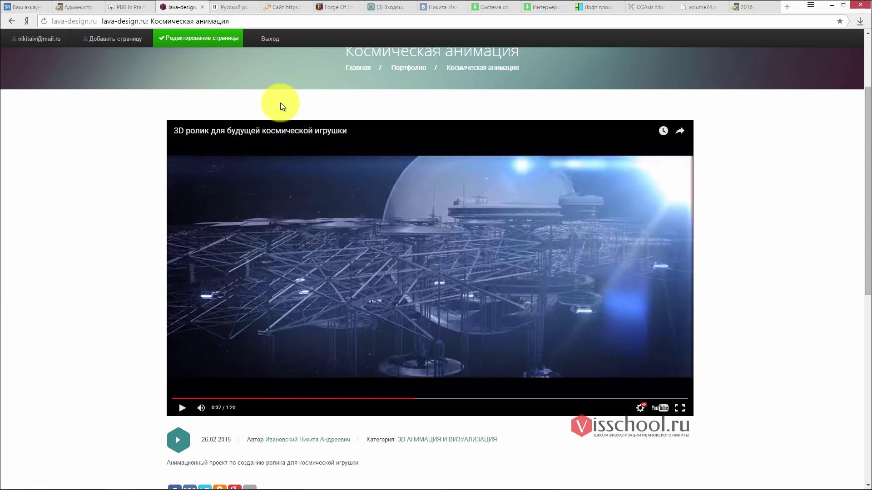
click(543, 7)
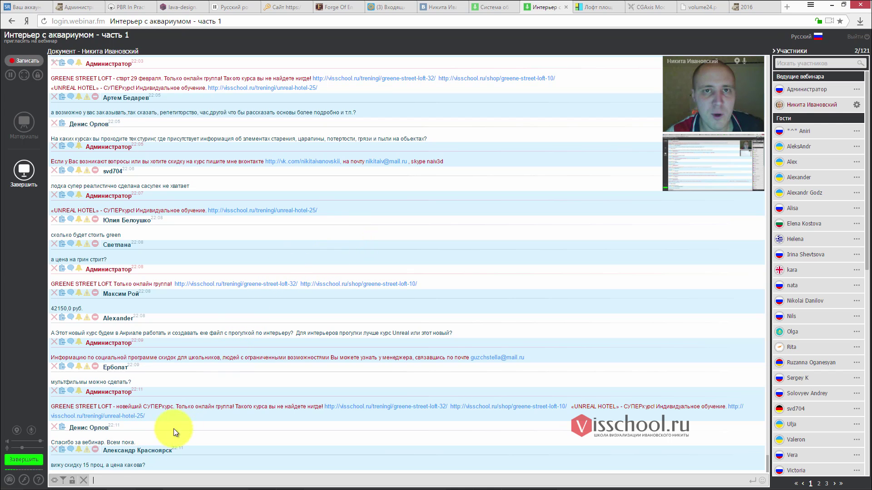
text(aiv3d)
key(Return)
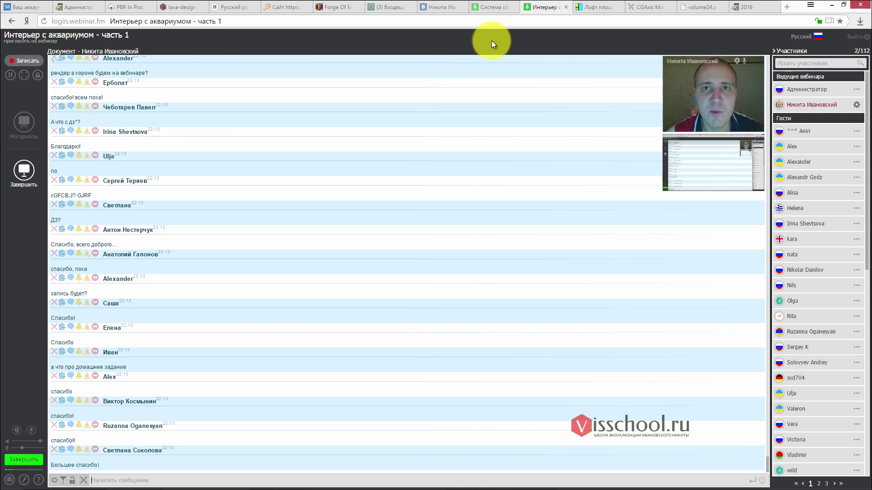
- Open ON-LINE ТРЕНИНГИ on visschool.ru and select the Интерьер с аквариумом - часть 1 slide
click(740, 10)
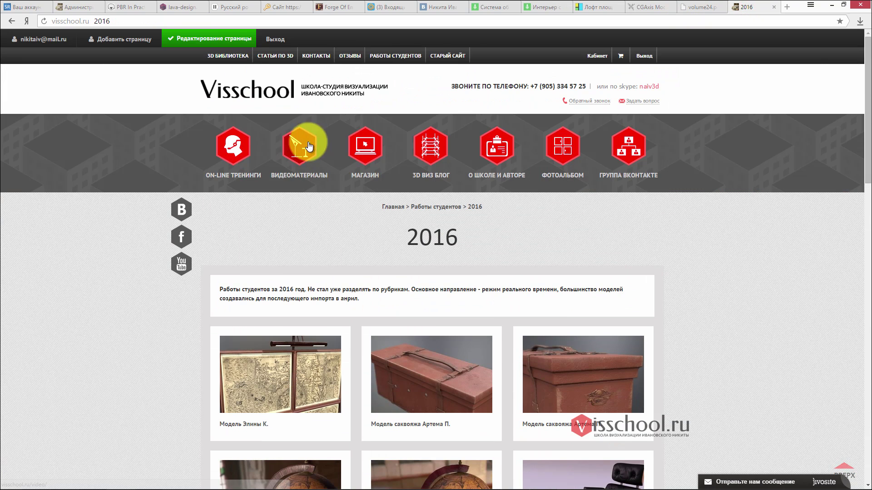
click(233, 145)
scroll(387, 249, down, 15)
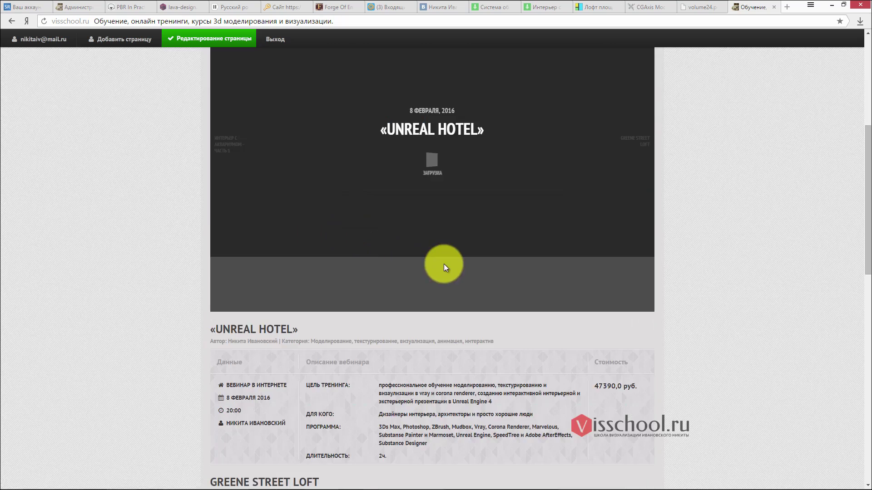
scroll(412, 203, up, 8)
scroll(409, 216, up, 4)
drag(465, 190, 493, 186)
click(494, 155)
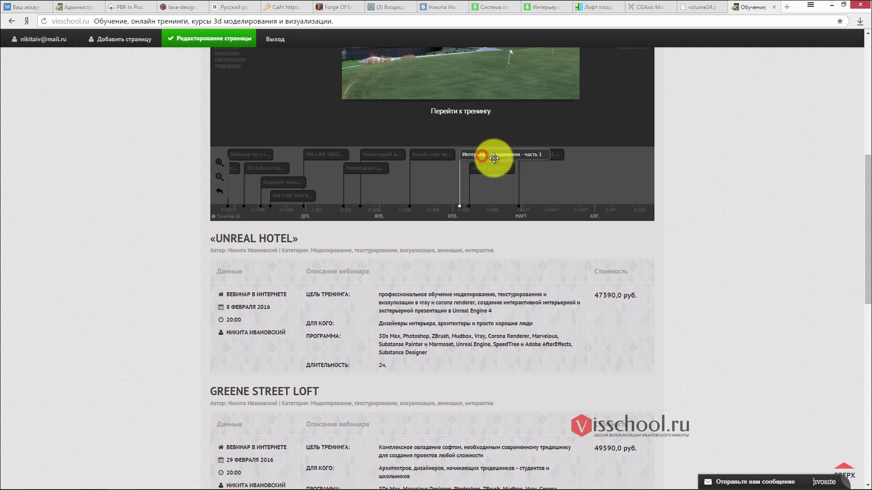
- Browse the aquarium interior training page, then return to the webinar chat
scroll(447, 153, up, 1)
scroll(448, 153, up, 2)
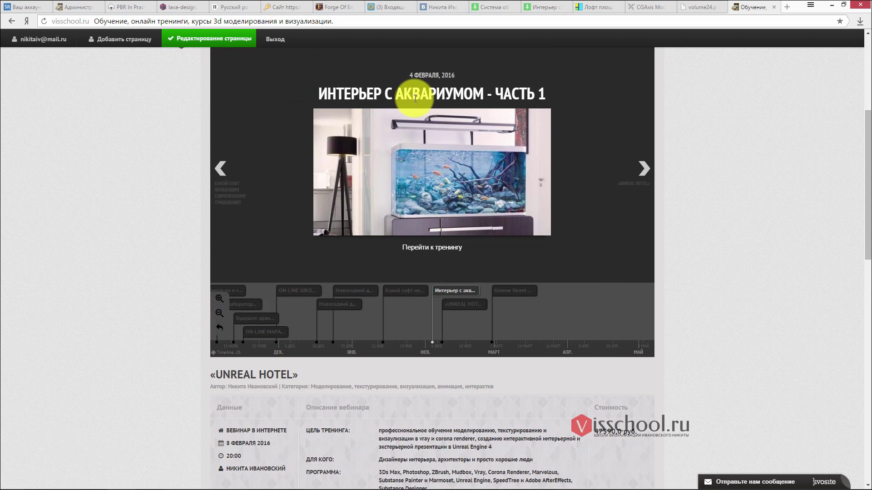
click(438, 252)
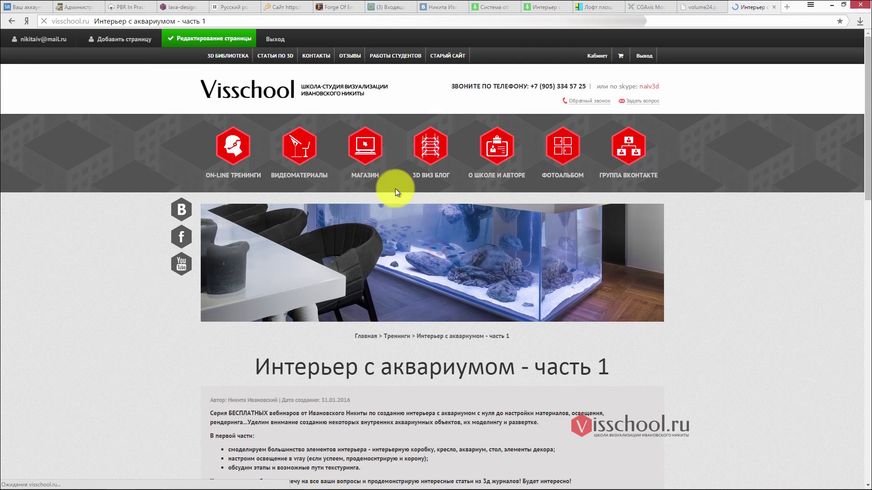
scroll(395, 189, down, 8)
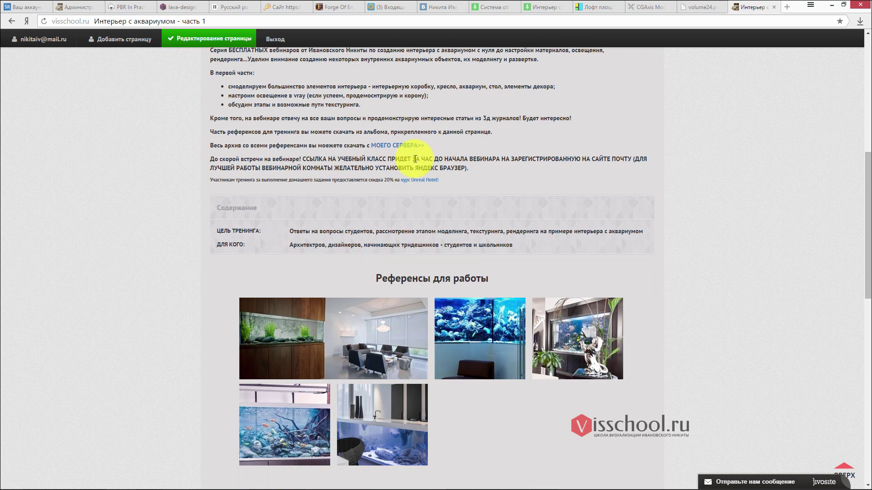
scroll(415, 159, up, 3)
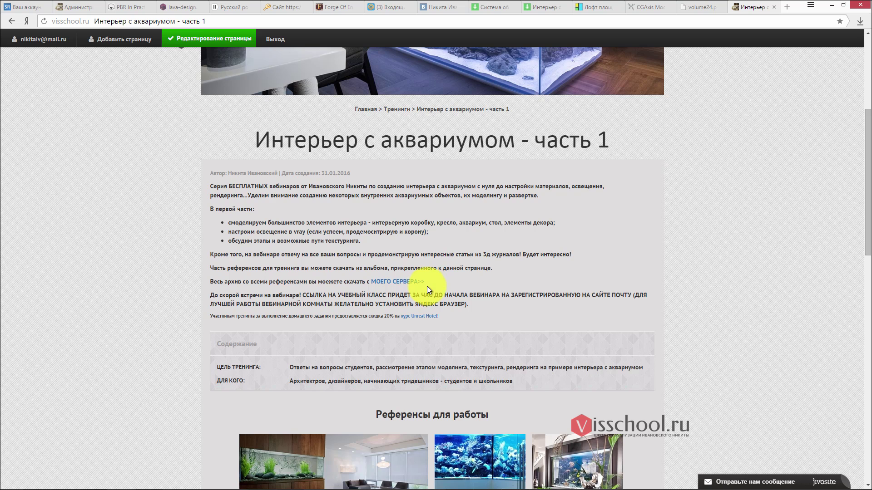
scroll(341, 293, up, 4)
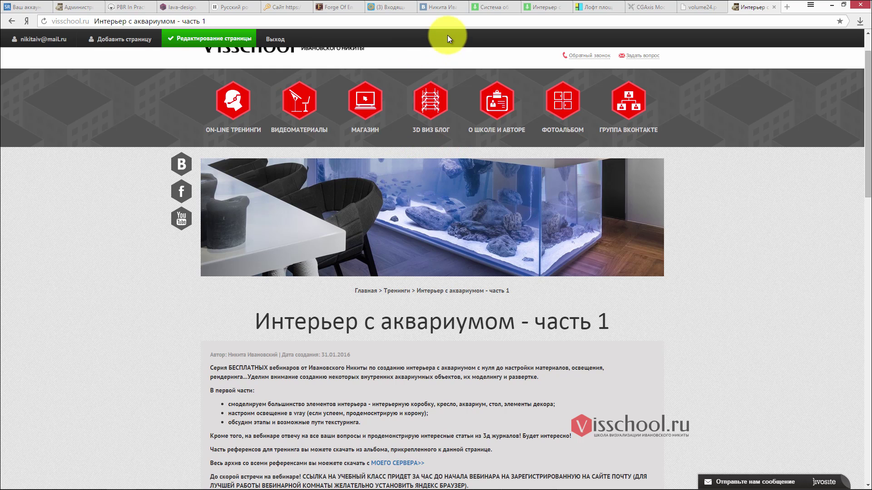
click(547, 5)
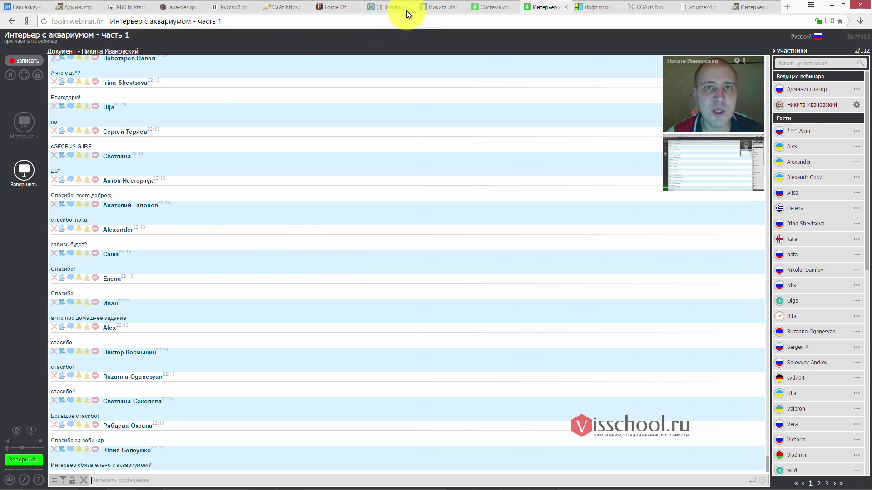
- Take the presenter's VK profile URL from its browser tab and send it as a Webinar.fm chat message
click(430, 7)
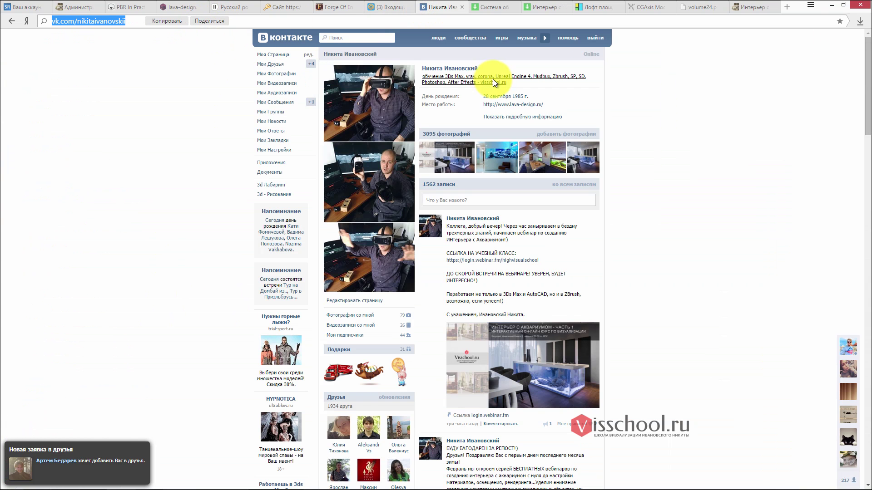
click(544, 6)
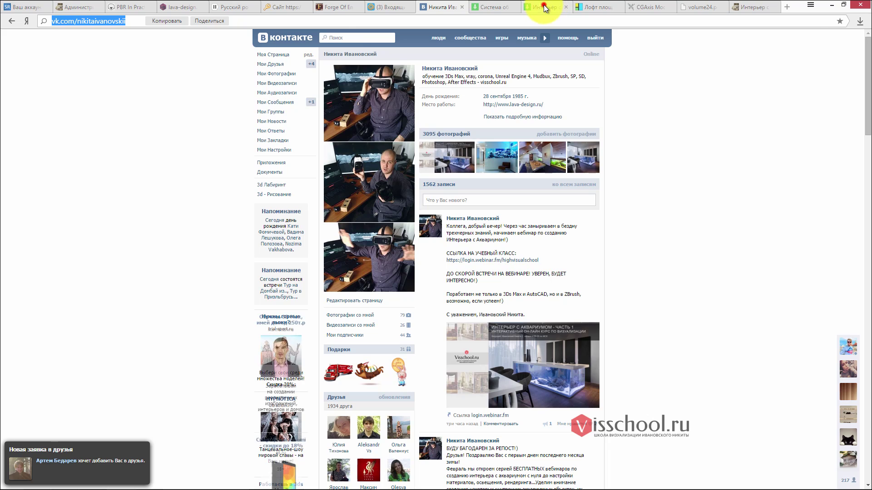
click(101, 479)
text(http://vk.com/nikitaivanovskii)
key(Return)
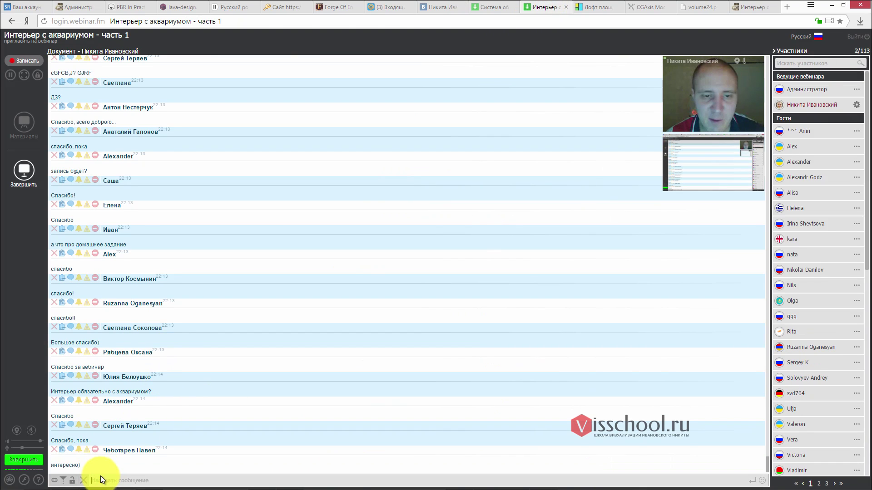